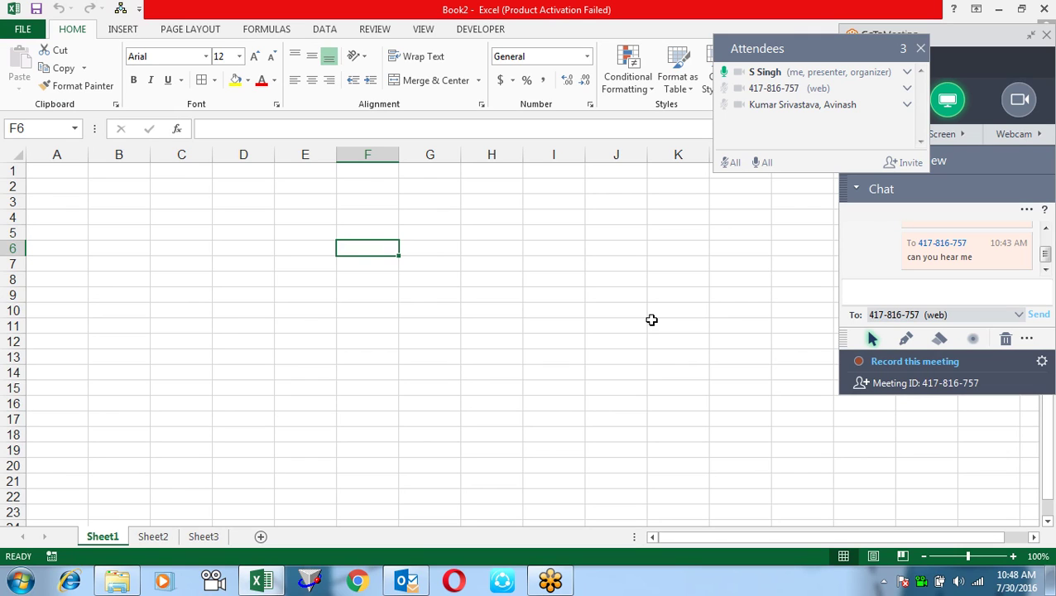
Collapse the GoToMeeting controls and close the Attendees panel to uncover the blank Book2 sheet.
{"action": "left_click", "coordinate": [1032, 41]}
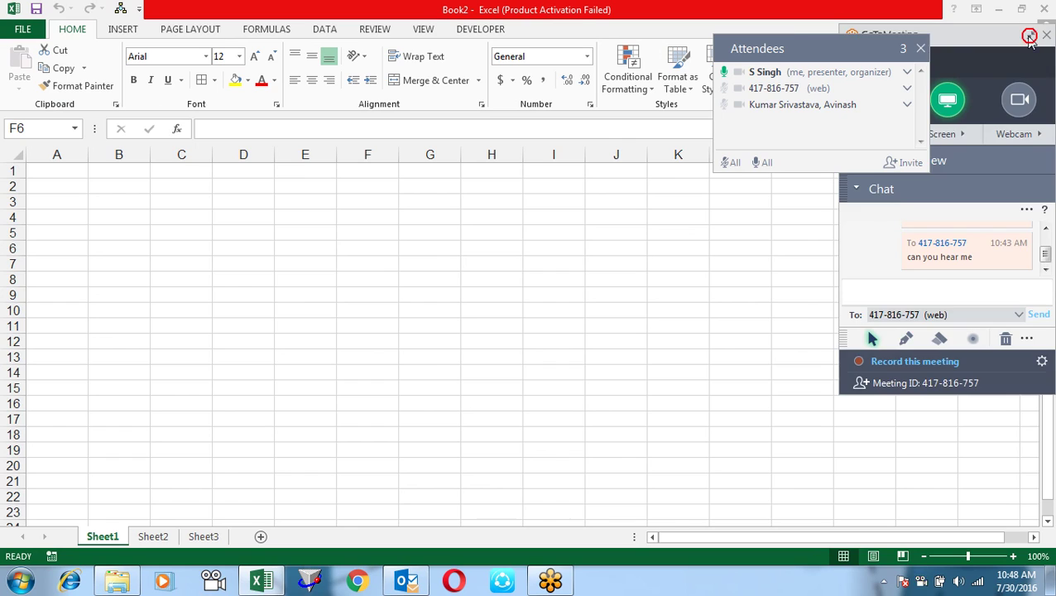
{"action": "left_click_drag", "start_coordinate": [851, 55], "coordinate": [892, 54]}
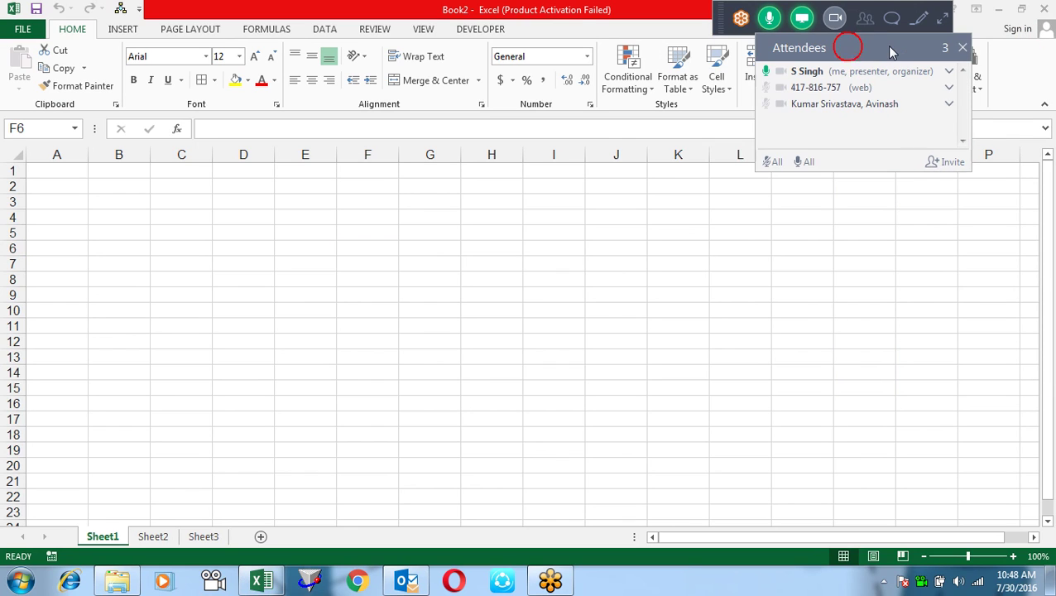
{"action": "left_click", "coordinate": [963, 48]}
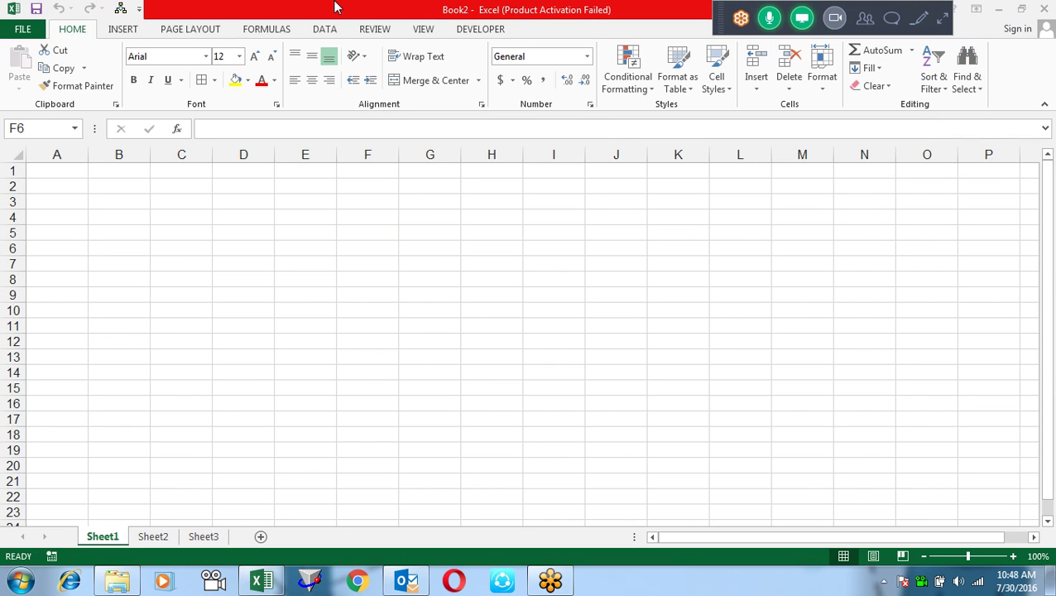
{"action": "left_click", "coordinate": [254, 32]}
Browse the Lookup & Reference function list on the Formulas tab without inserting anything, then select A1.
{"action": "left_click", "coordinate": [305, 81]}
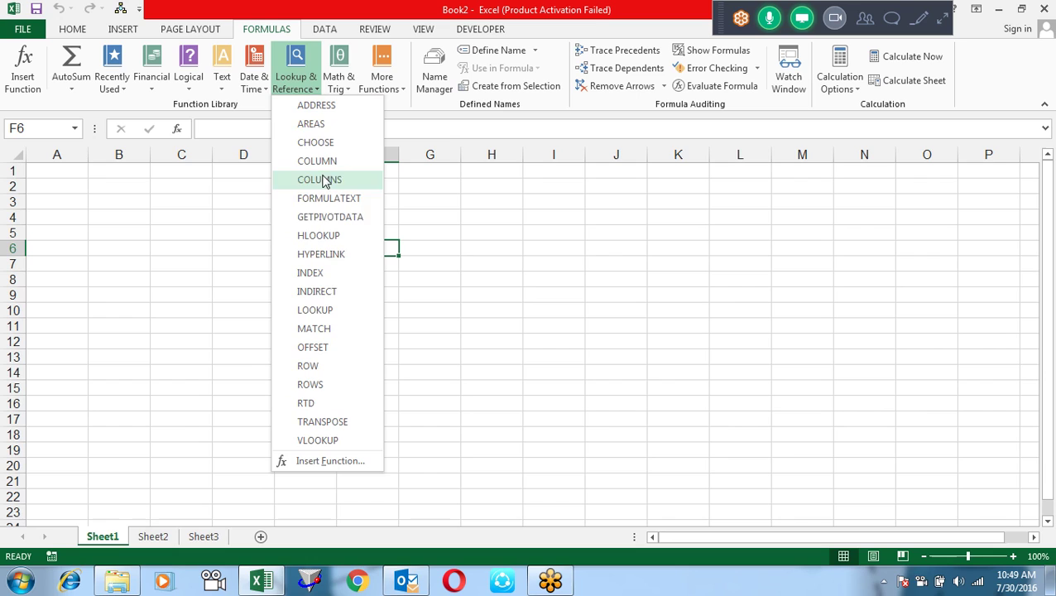
{"action": "left_click", "coordinate": [498, 236]}
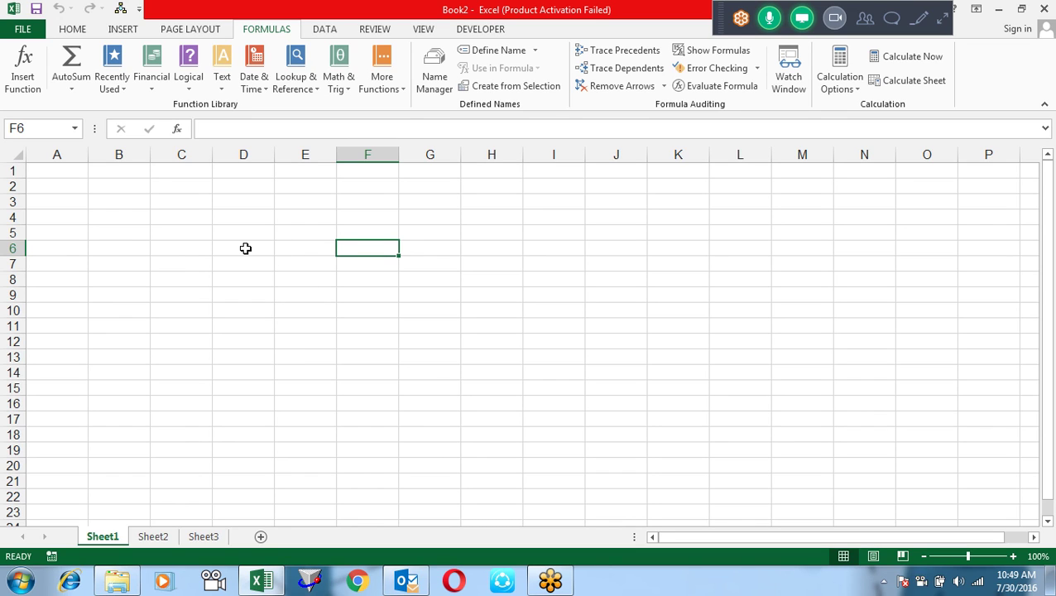
{"action": "left_click", "coordinate": [70, 174]}
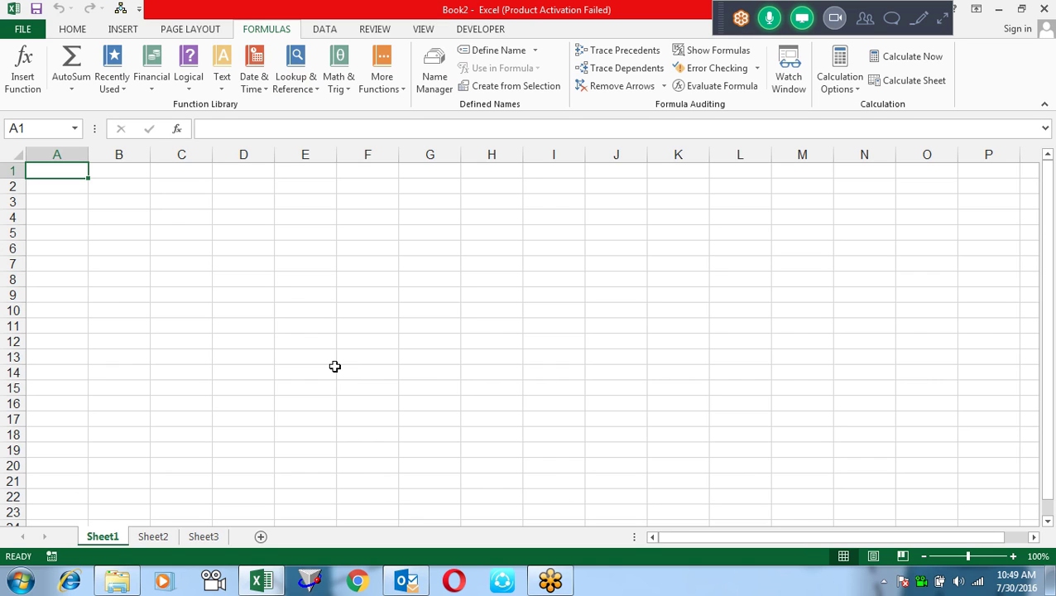
Enter =ADDRESS(1,2) in A1 so it returns $B$1, then recheck the formula.
{"action": "type", "text": "=Add"}
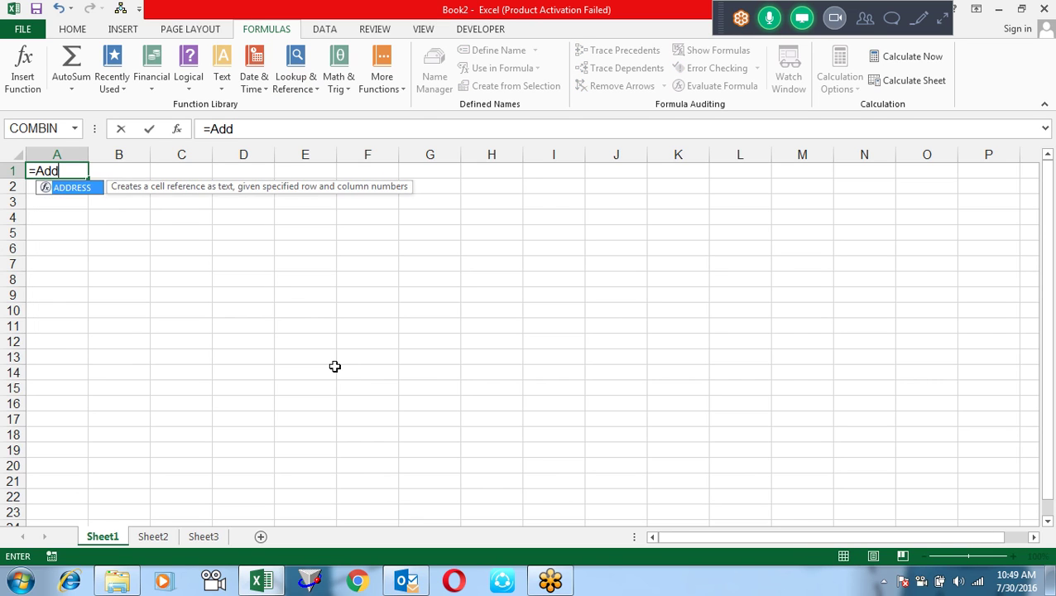
{"action": "key", "text": "Tab"}
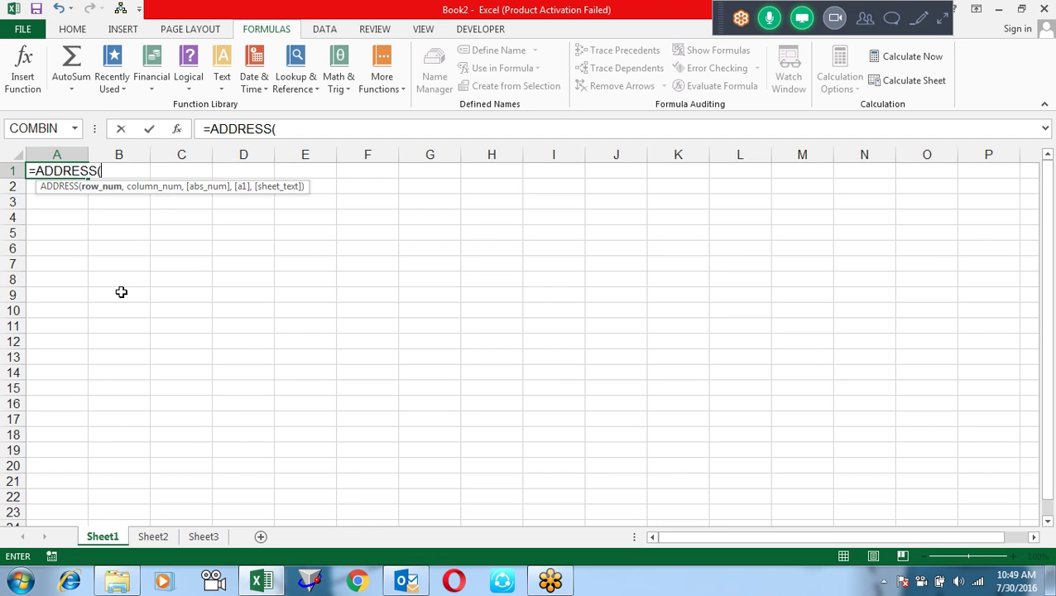
{"action": "type", "text": "1"}
{"action": "type", "text": ","}
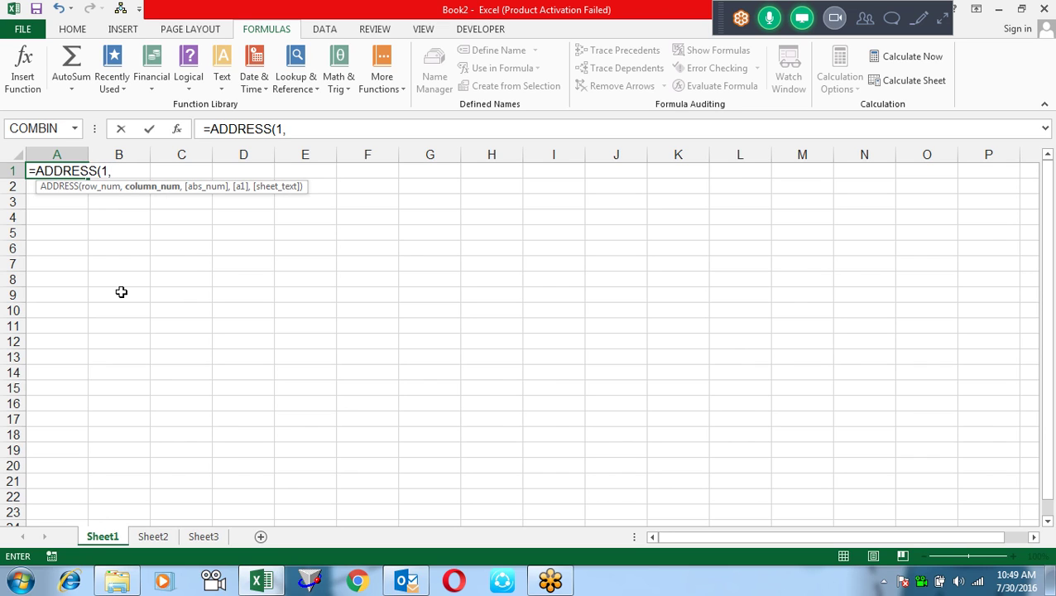
{"action": "type", "text": "2)"}
{"action": "key", "text": "Return"}
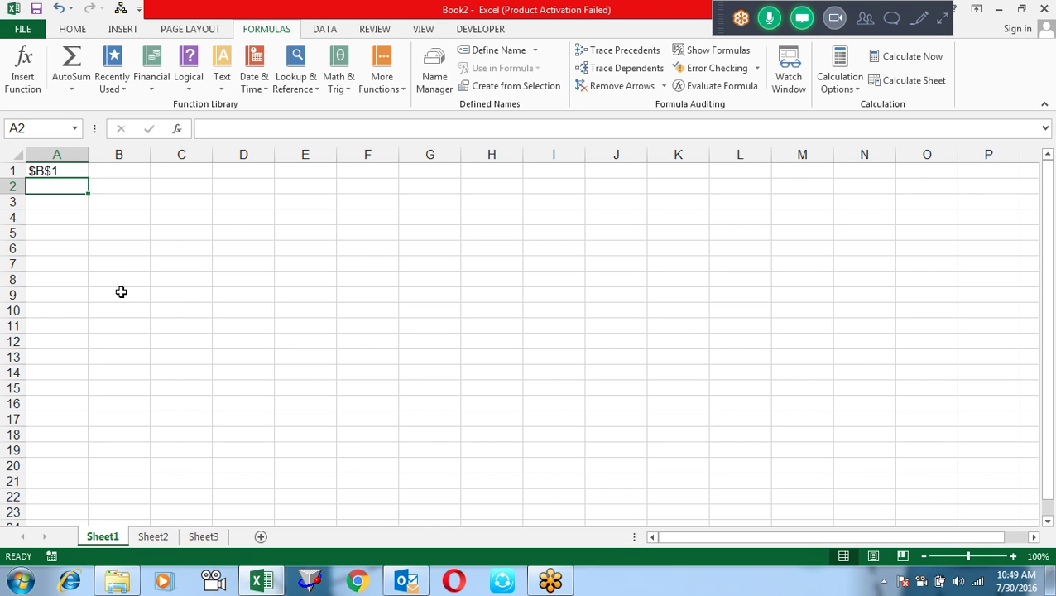
{"action": "key", "text": "Down"}
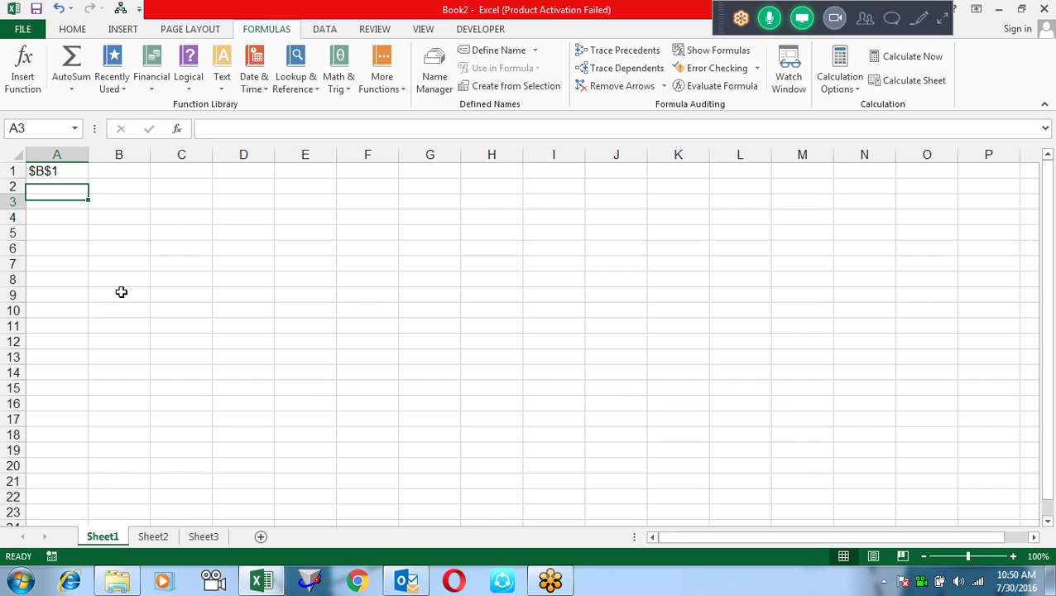
{"action": "key", "text": "Up"}
{"action": "key", "text": "Up"}
{"action": "key", "text": "F2"}
{"action": "key", "text": "Left"}
{"action": "key", "text": "Return"}
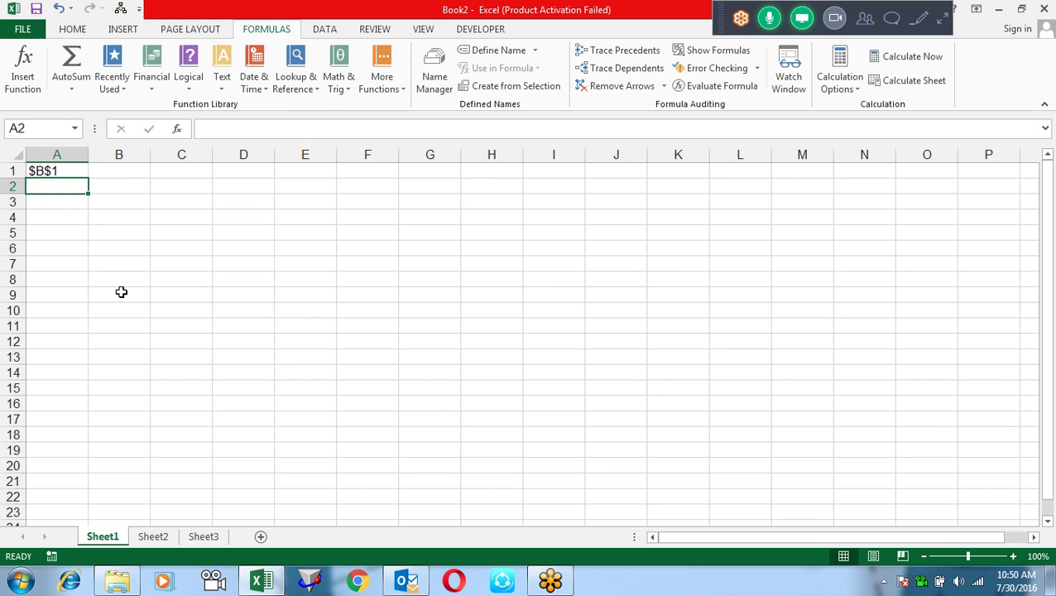
Type a sample name into cell B1.
{"action": "key", "text": "Up"}
{"action": "key", "text": "Right"}
{"action": "type", "text": "sandeep"}
{"action": "key", "text": "Return"}
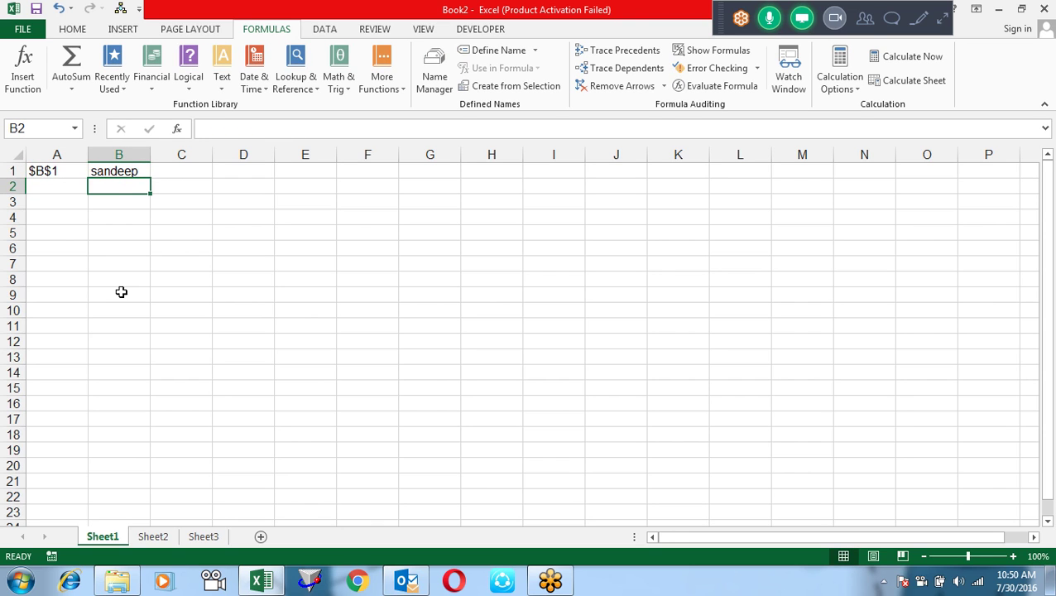
Try a plain =A1 formula in A2, then clear it.
{"action": "key", "text": "Left"}
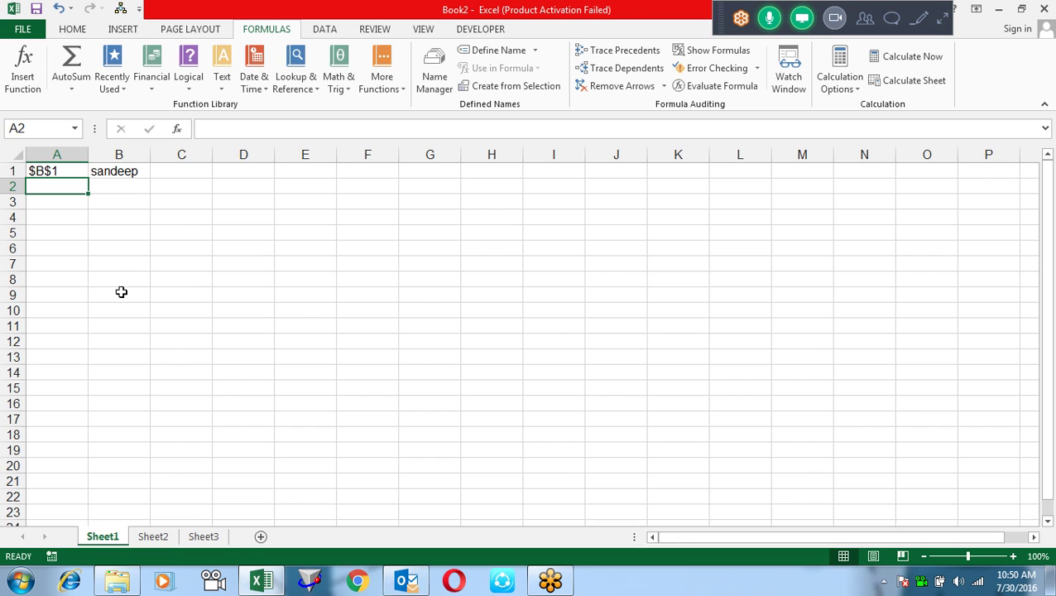
{"action": "type", "text": "="}
{"action": "key", "text": "Up"}
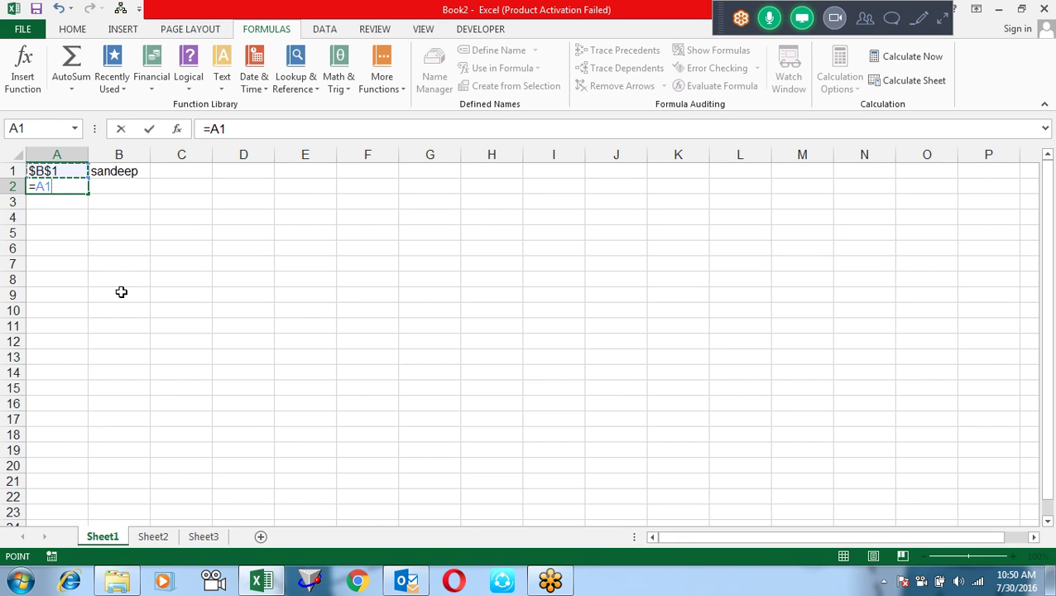
{"action": "key", "text": "Return"}
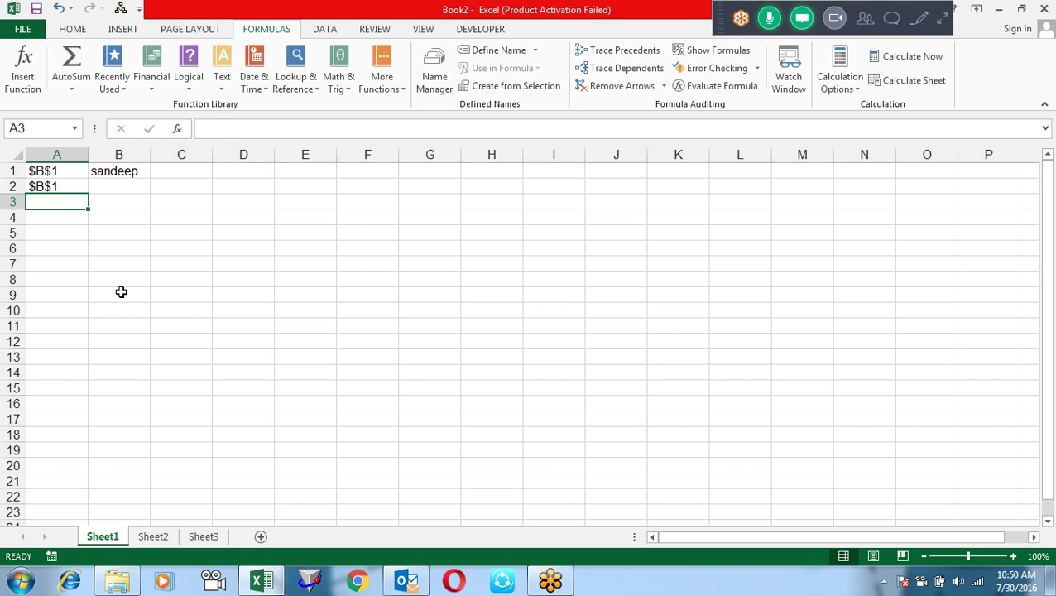
{"action": "key", "text": "Up"}
{"action": "key", "text": "Delete"}
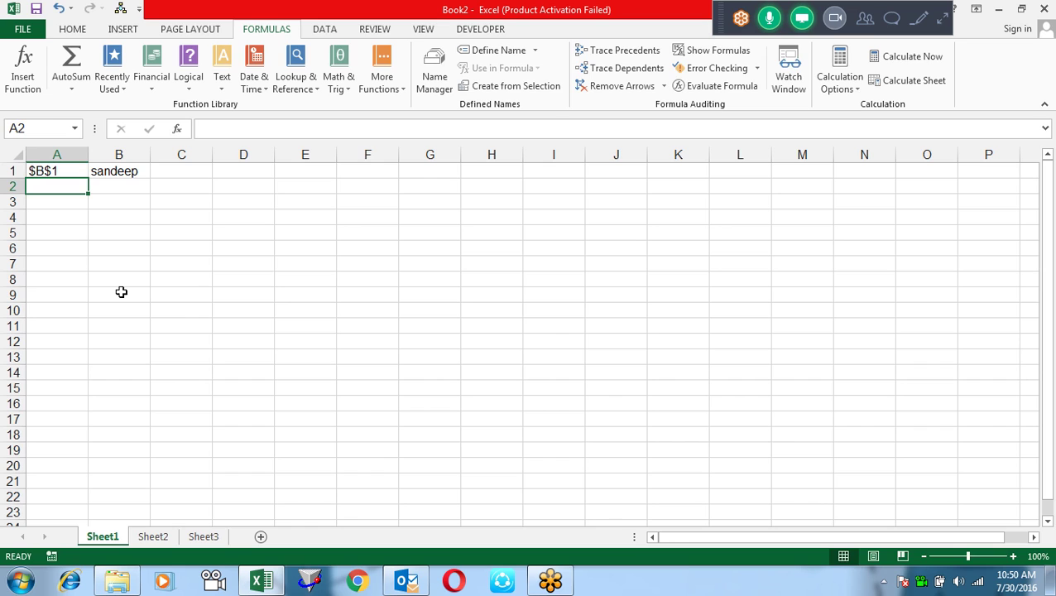
Enter =INDIRECT(A1) in A2 so it shows the name stored in B1.
{"action": "type", "text": "="}
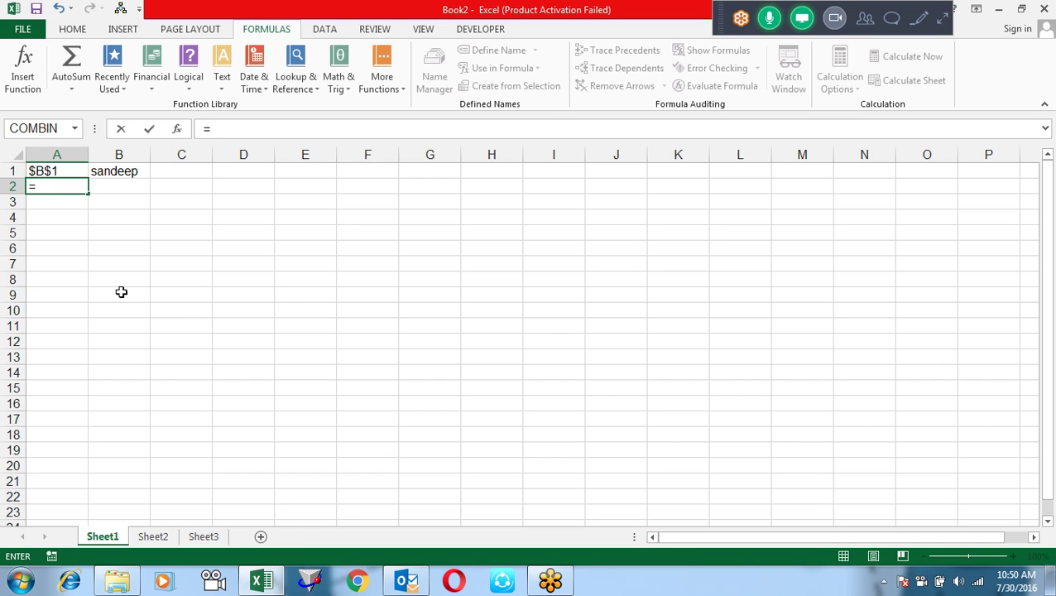
{"action": "type", "text": "ind"}
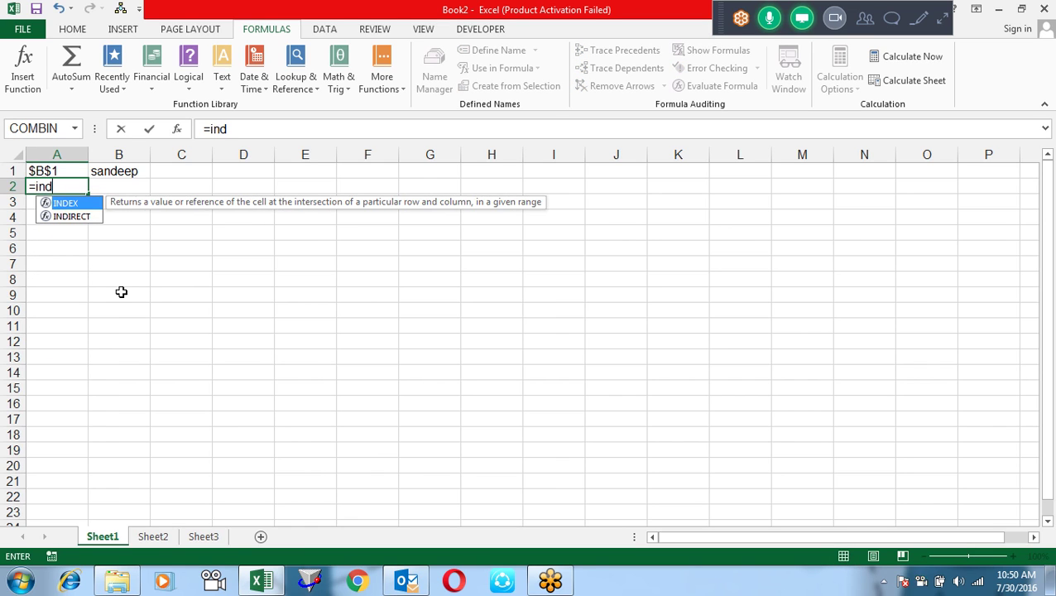
{"action": "key", "text": "Down"}
{"action": "key", "text": "Tab"}
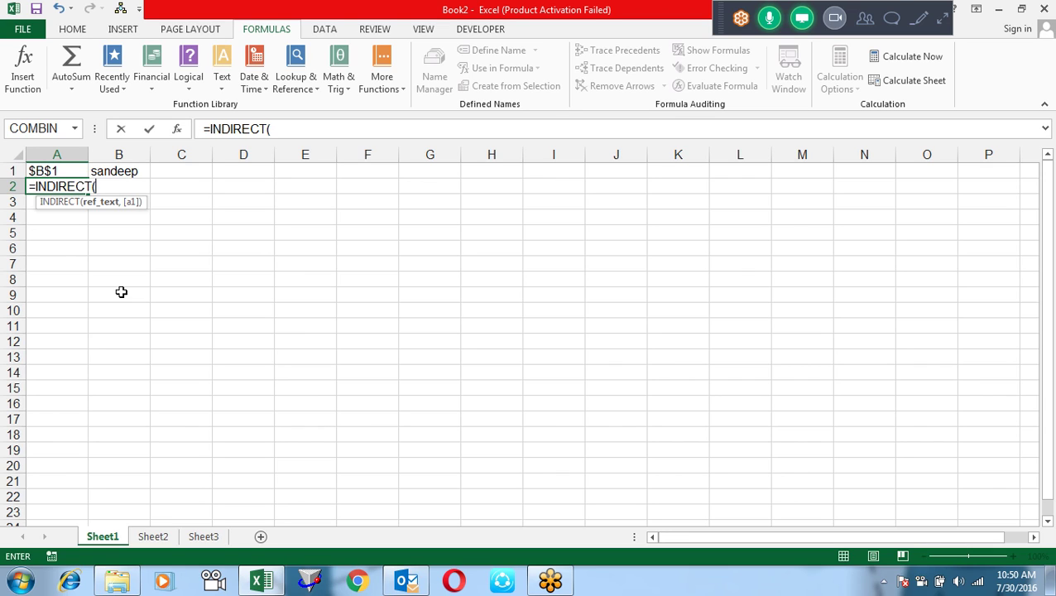
{"action": "key", "text": "Up"}
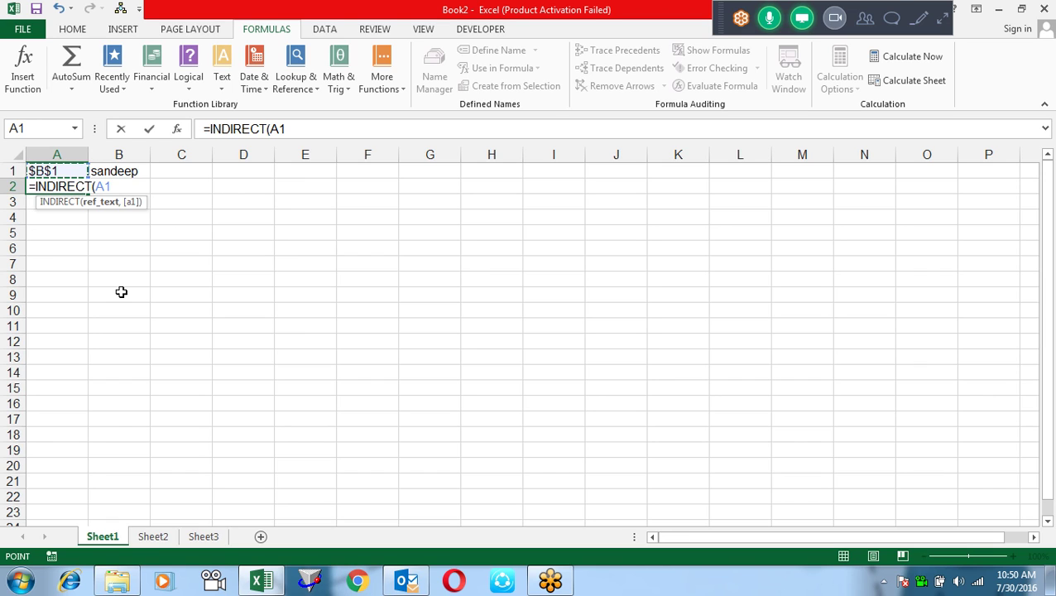
{"action": "type", "text": ")"}
{"action": "key", "text": "Return"}
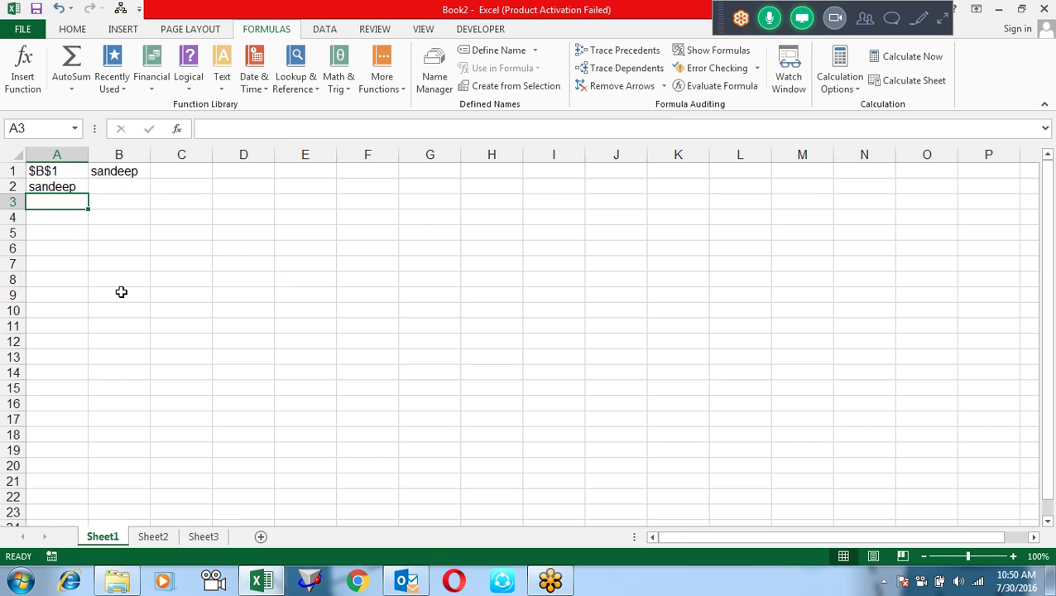
{"action": "key", "text": "Up"}
{"action": "key", "text": "Up"}
{"action": "key", "text": "Right"}
Replace the name in B1 with a different sample name.
{"action": "key", "text": "Down"}
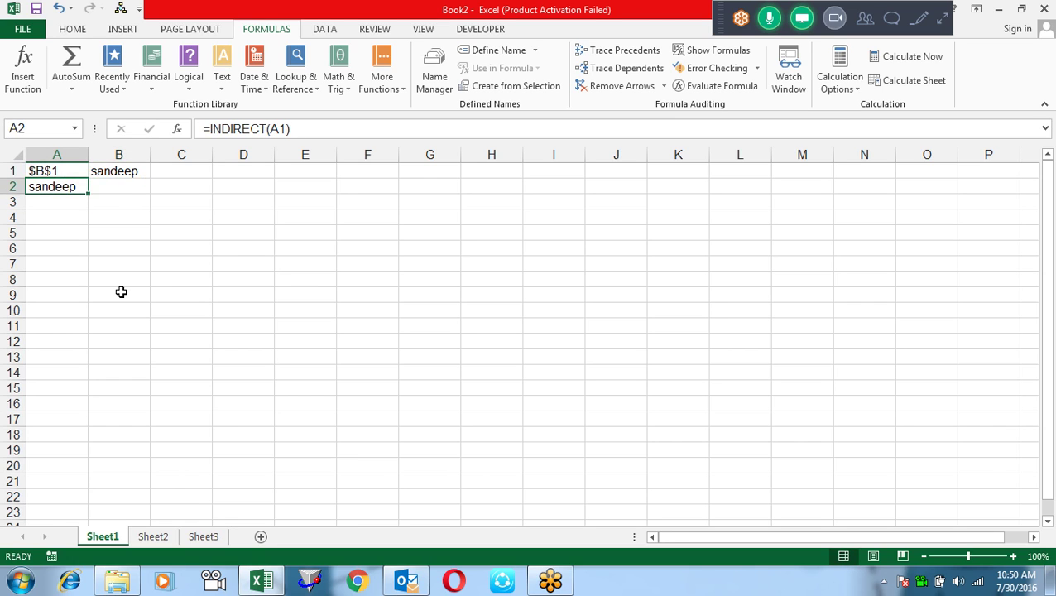
{"action": "key", "text": "Right"}
{"action": "key", "text": "Right"}
{"action": "key", "text": "Left"}
{"action": "key", "text": "Up"}
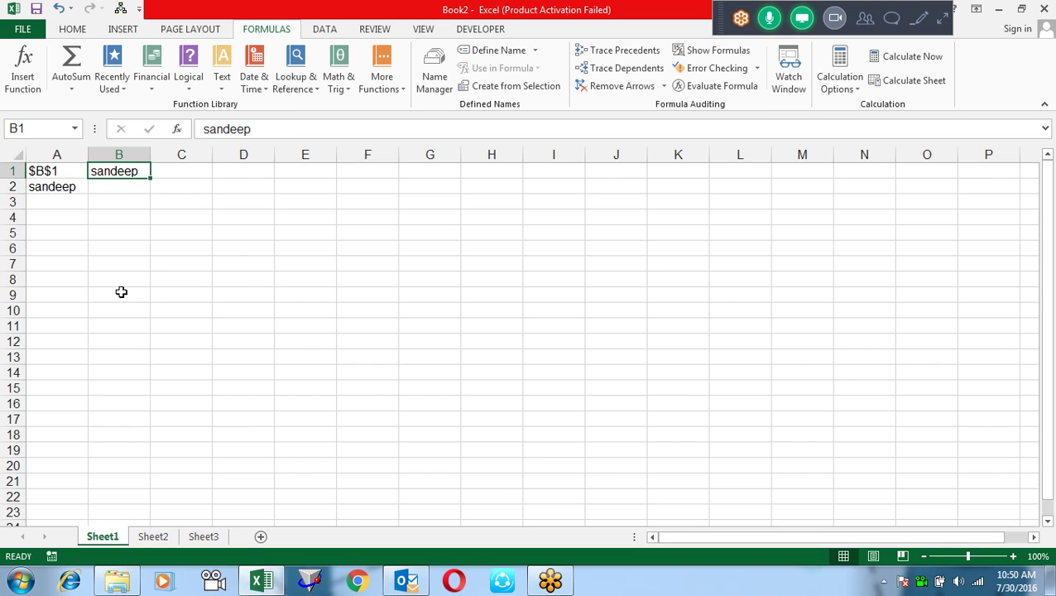
{"action": "type", "text": "pradeep"}
{"action": "key", "text": "ctrl+Return"}
{"action": "key", "text": "Down"}
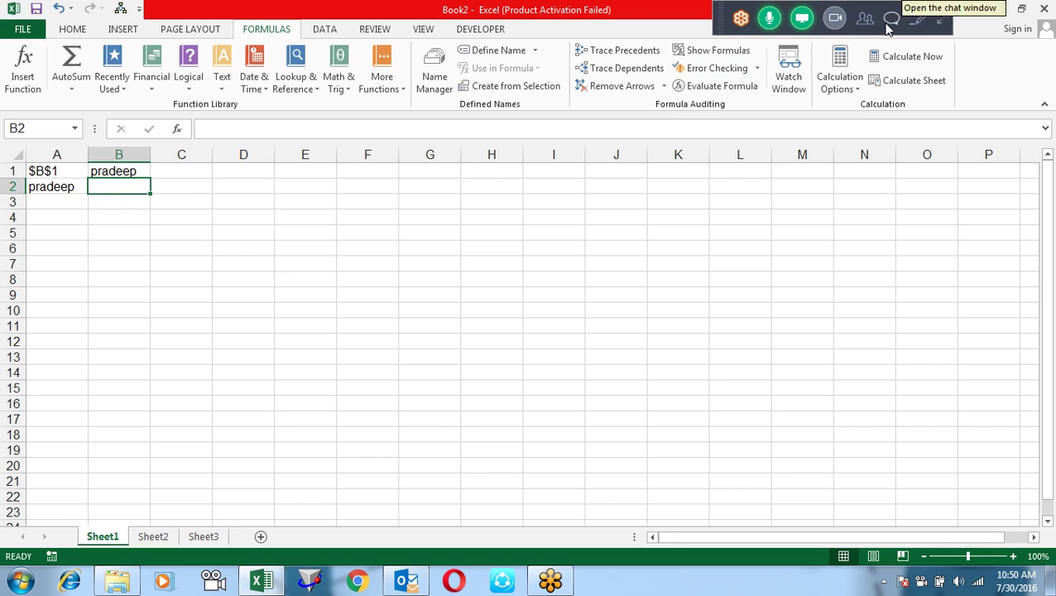
Review the ADDRESS formula in A1 and the INDIRECT formula in A2, leaving both unchanged.
{"action": "left_click", "coordinate": [866, 20]}
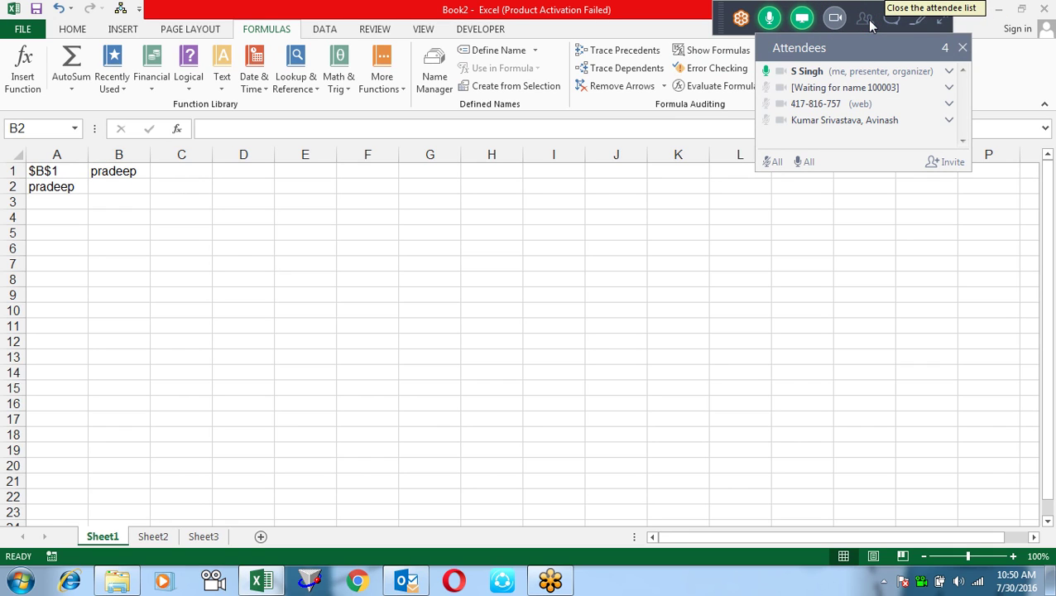
{"action": "left_click", "coordinate": [866, 19]}
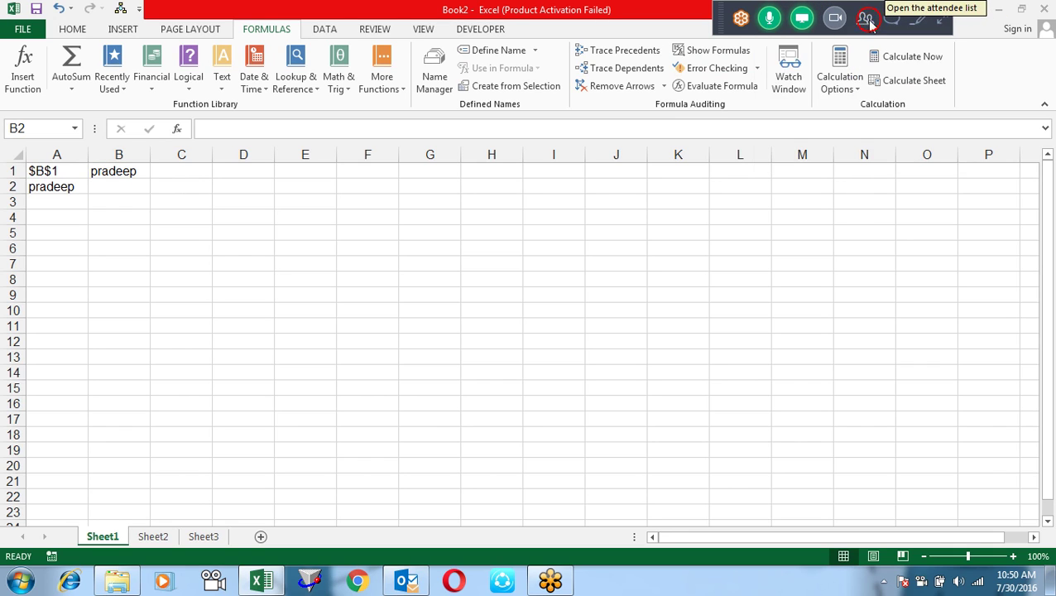
{"action": "left_click", "coordinate": [75, 170]}
{"action": "key", "text": "F2"}
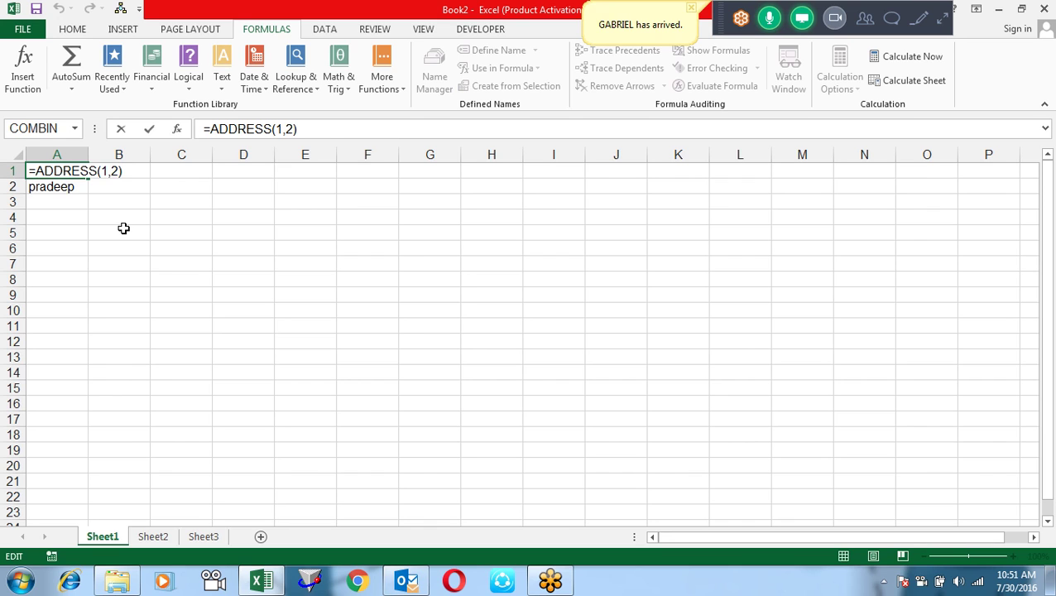
{"action": "key", "text": "ctrl+Return"}
{"action": "key", "text": "Down"}
{"action": "key", "text": "F2"}
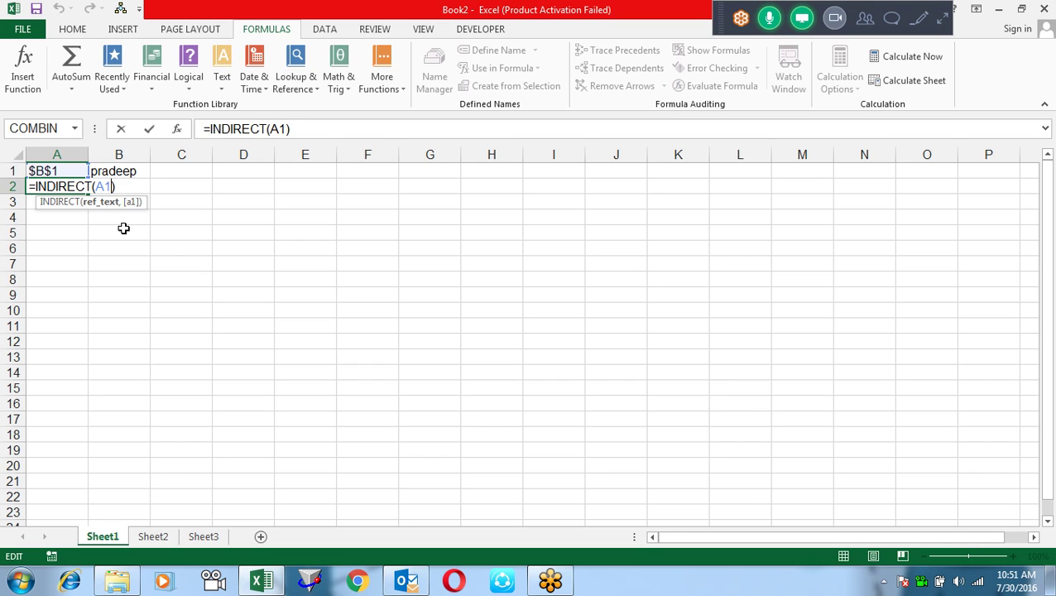
{"action": "key", "text": "ctrl+Return"}
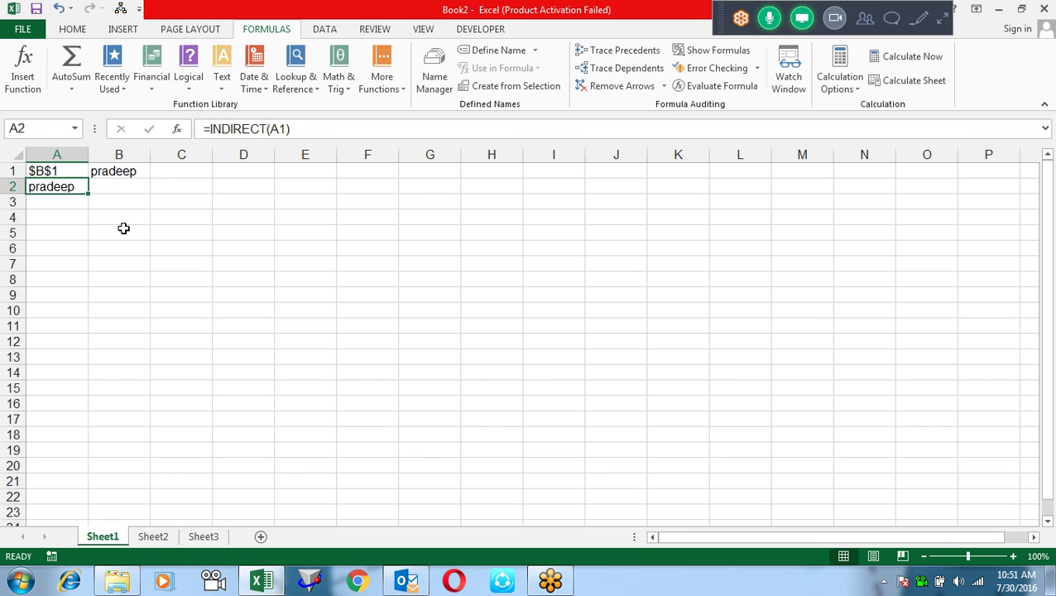
Move around row 1, extend a selection toward K1, and return to A1.
{"action": "key", "text": "Right"}
{"action": "key", "text": "Right"}
{"action": "key", "text": "Left"}
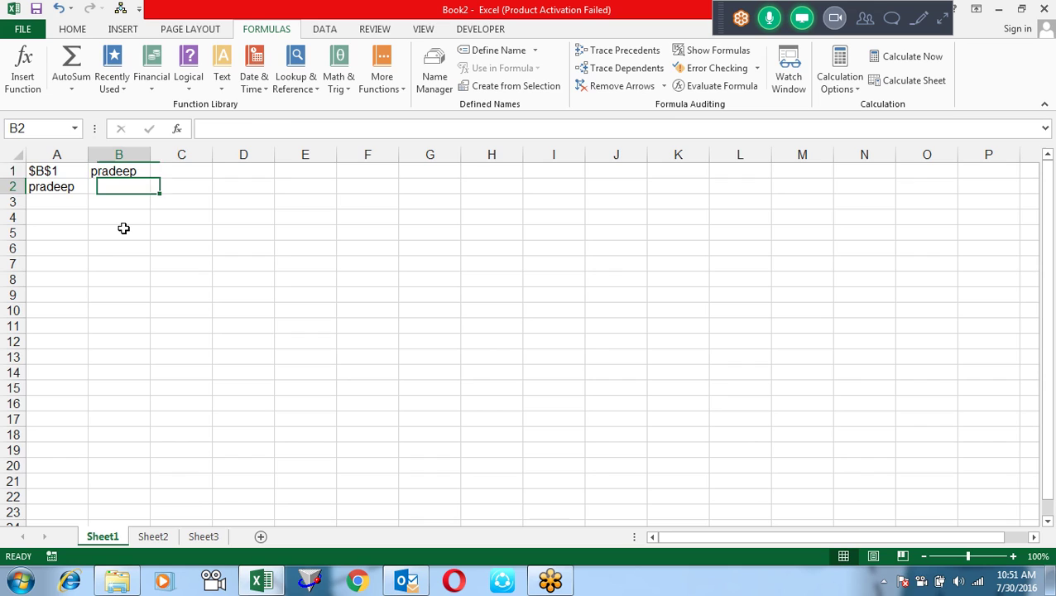
{"action": "key", "text": "Up"}
{"action": "key", "text": "Left"}
{"action": "key", "text": "Right"}
{"action": "key", "text": "Right"}
{"action": "key", "text": "Right"}
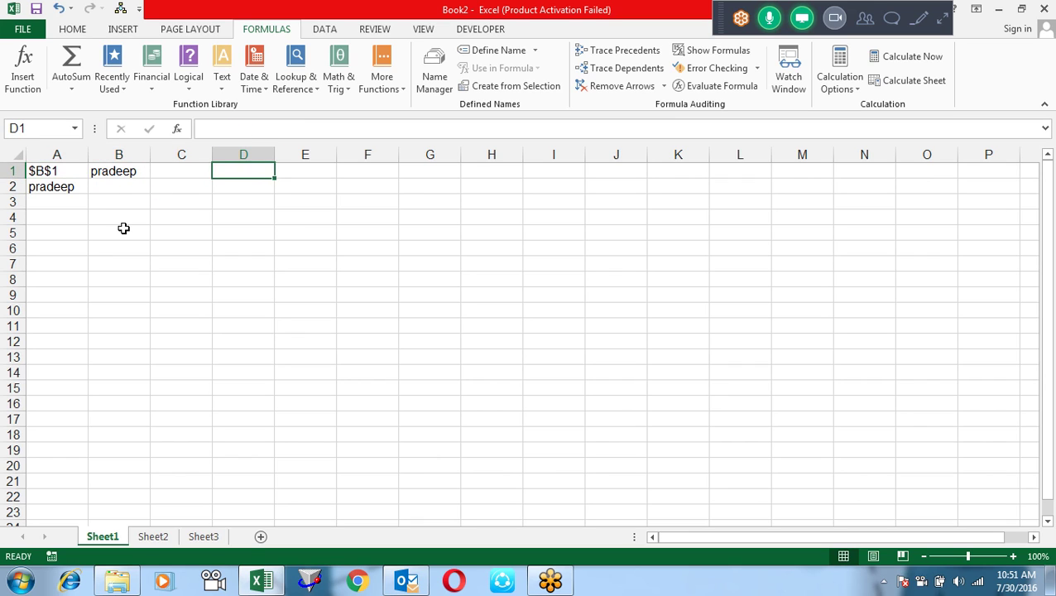
{"action": "key", "text": "Down"}
{"action": "key", "text": "Up"}
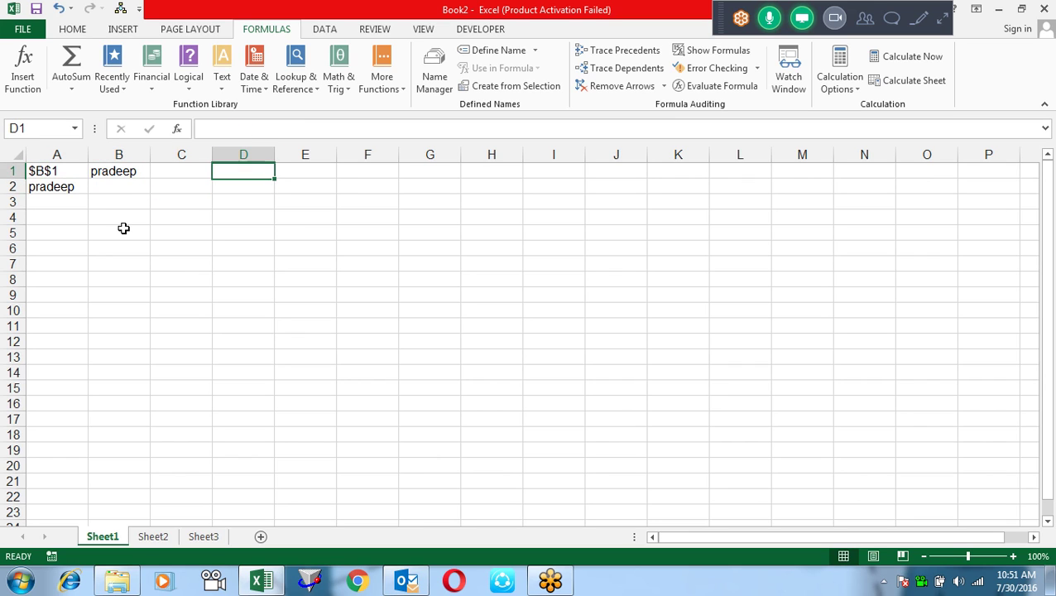
{"action": "key", "text": "shift+Right"}
{"action": "key", "text": "shift+Right"}
{"action": "key", "text": "shift+Right"}
{"action": "key", "text": "shift+Right"}
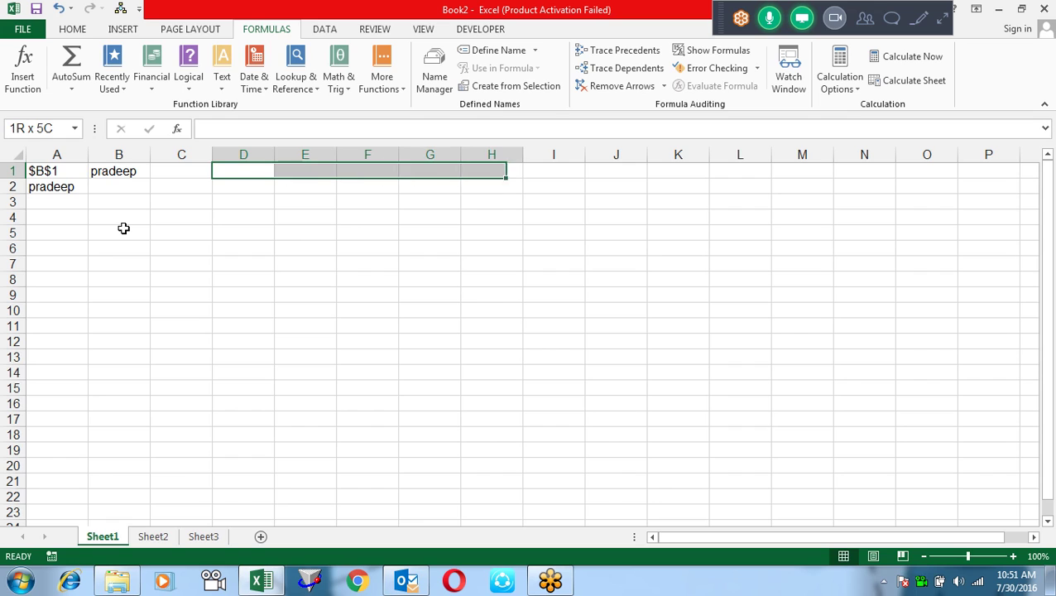
{"action": "key", "text": "shift+Right"}
{"action": "key", "text": "shift+Right"}
{"action": "key", "text": "shift+Right"}
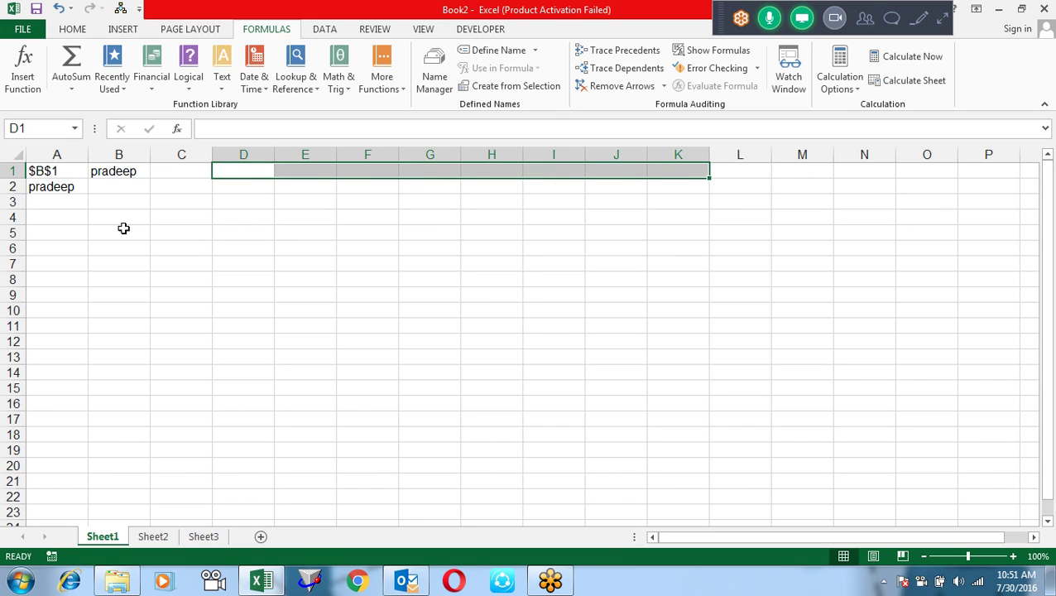
{"action": "key", "text": "Left"}
{"action": "key", "text": "Left"}
{"action": "key", "text": "Left"}
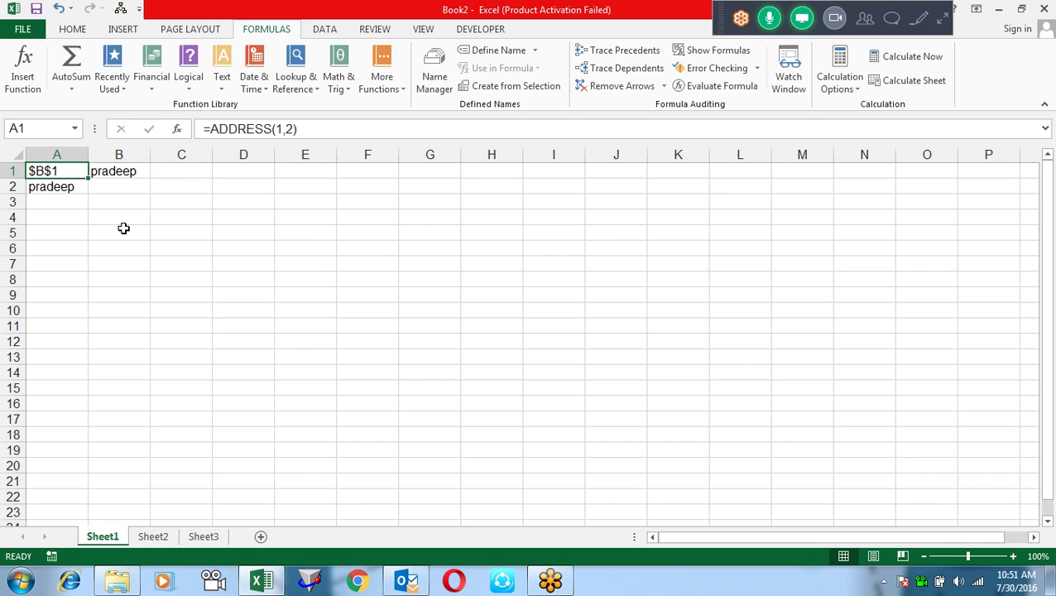
Insert two blank rows above row 1, shifting the formulas to rows 3–4.
{"action": "right_click", "coordinate": [10, 170]}
{"action": "left_click", "coordinate": [70, 274]}
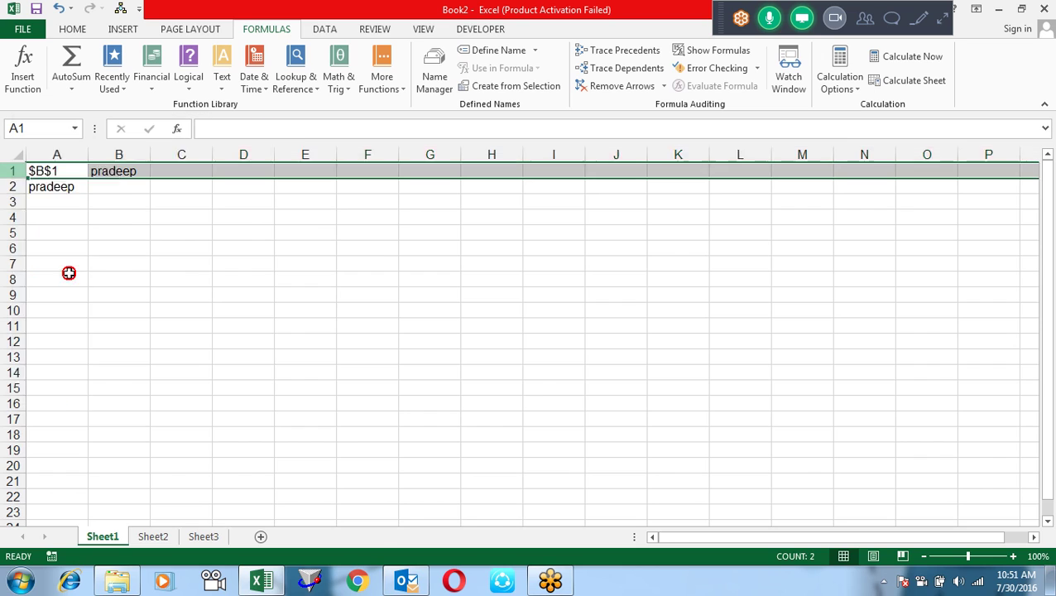
{"action": "key", "text": "F4"}
Change the A3 formula to =ADDRESS(3,2) so it returns $B$3.
{"action": "key", "text": "Down"}
{"action": "key", "text": "Down"}
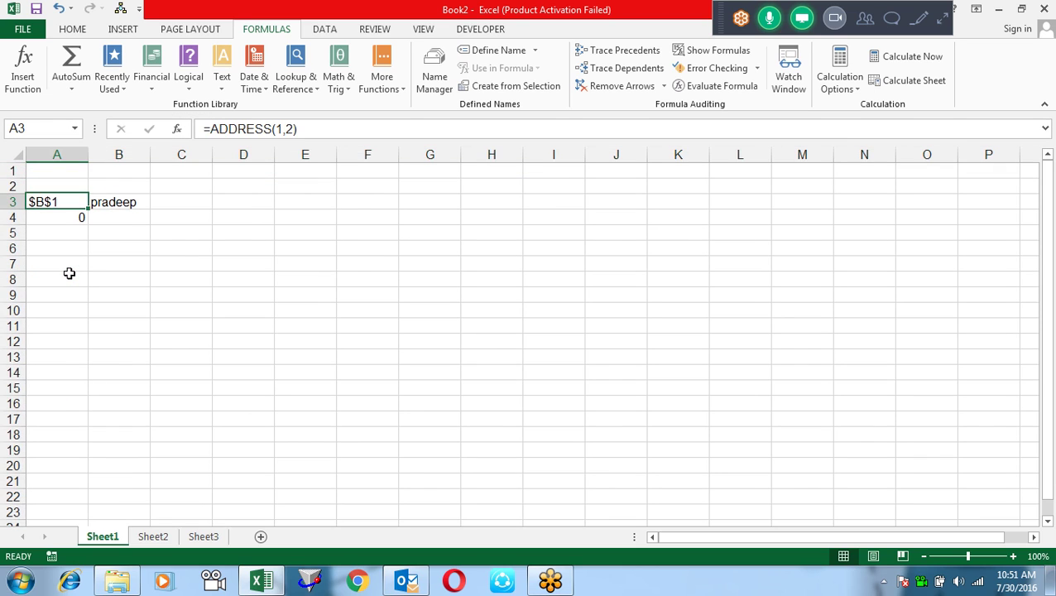
{"action": "key", "text": "F2"}
{"action": "key", "text": "Left"}
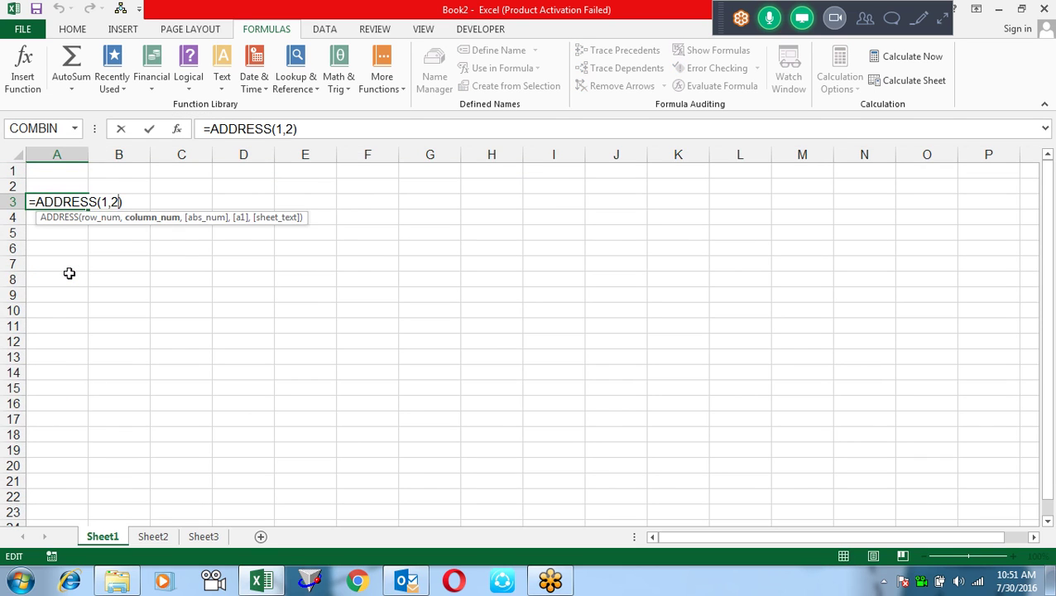
{"action": "key", "text": "Left"}
{"action": "key", "text": "Left"}
{"action": "key", "text": "BackSpace"}
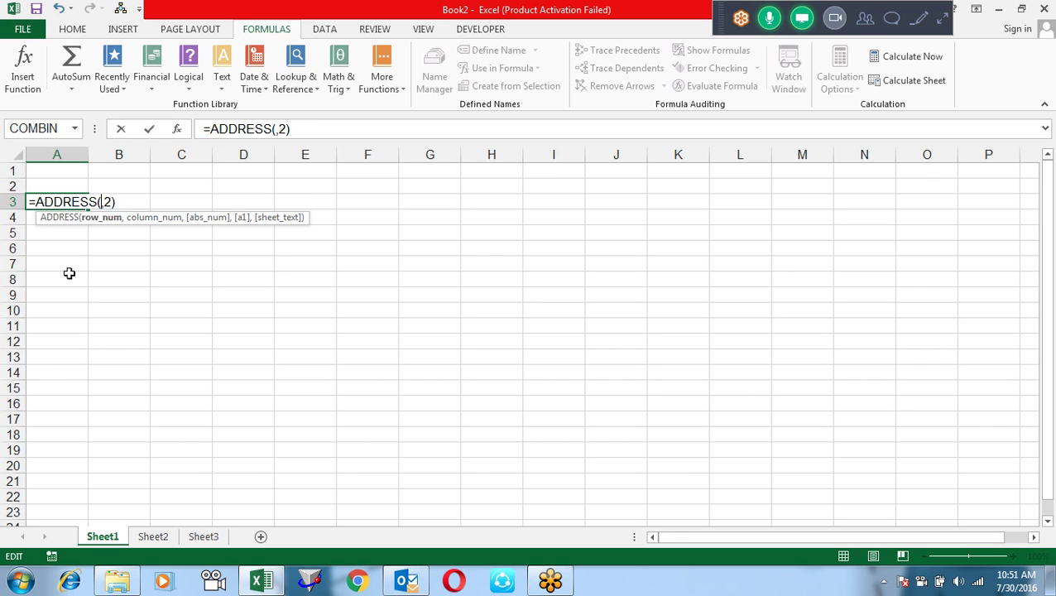
{"action": "type", "text": "3"}
{"action": "key", "text": "Return"}
Start and cancel unfinished entries in A1 and A6, leaving both empty.
{"action": "key", "text": "Up"}
{"action": "key", "text": "Up"}
{"action": "key", "text": "Up"}
{"action": "key", "text": "Right"}
{"action": "key", "text": "Left"}
{"action": "type", "text": "="}
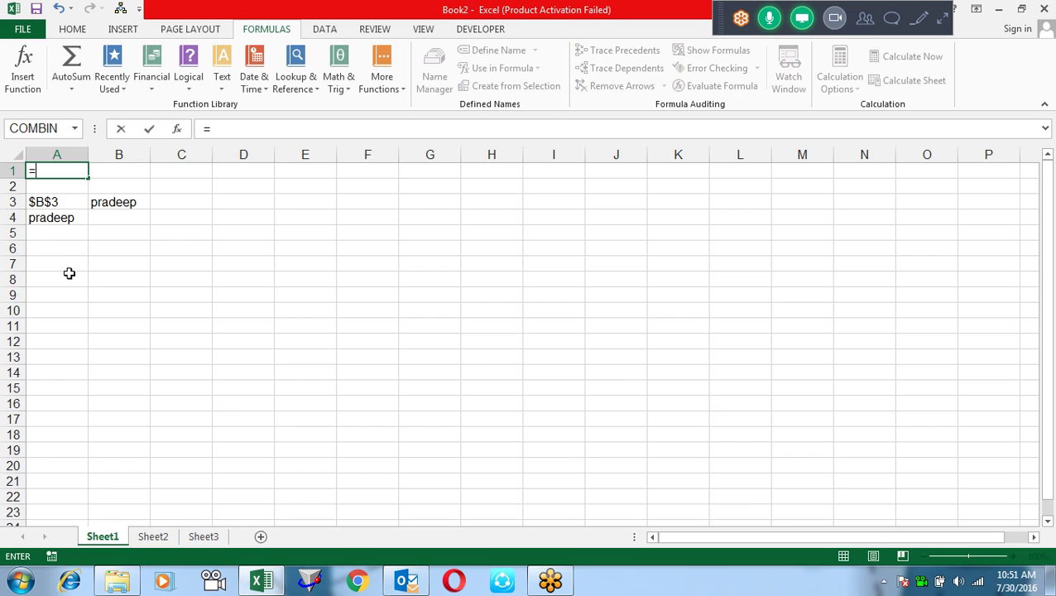
{"action": "type", "text": "ad"}
{"action": "key", "text": "Escape"}
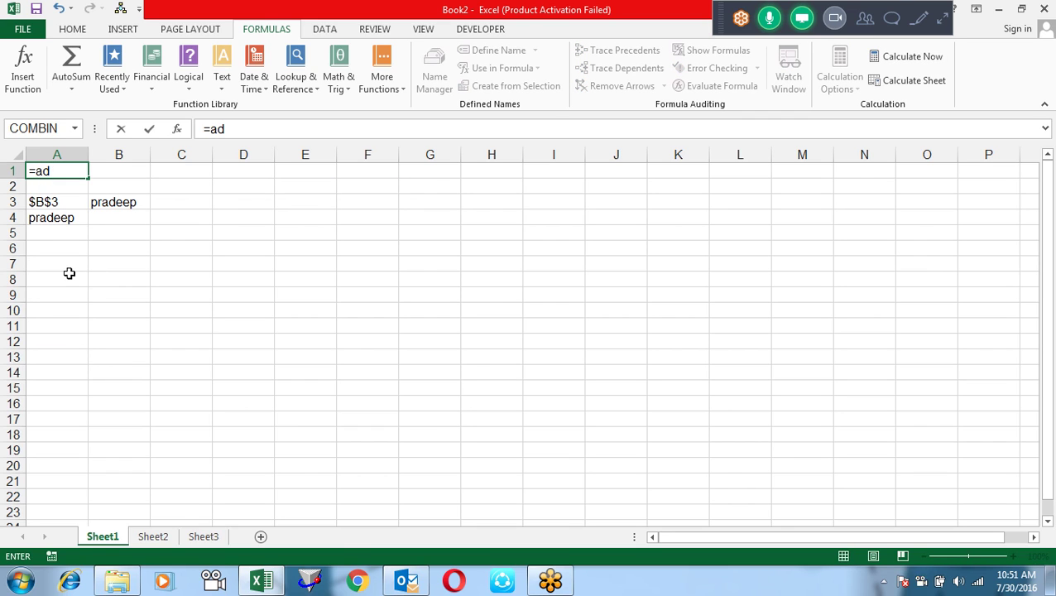
{"action": "key", "text": "Escape"}
{"action": "key", "text": "Right"}
{"action": "key", "text": "Right"}
{"action": "key", "text": "Down"}
{"action": "key", "text": "Down"}
{"action": "key", "text": "Down"}
{"action": "key", "text": "Down"}
{"action": "key", "text": "Down"}
{"action": "key", "text": "Left"}
{"action": "key", "text": "Left"}
{"action": "type", "text": "="}
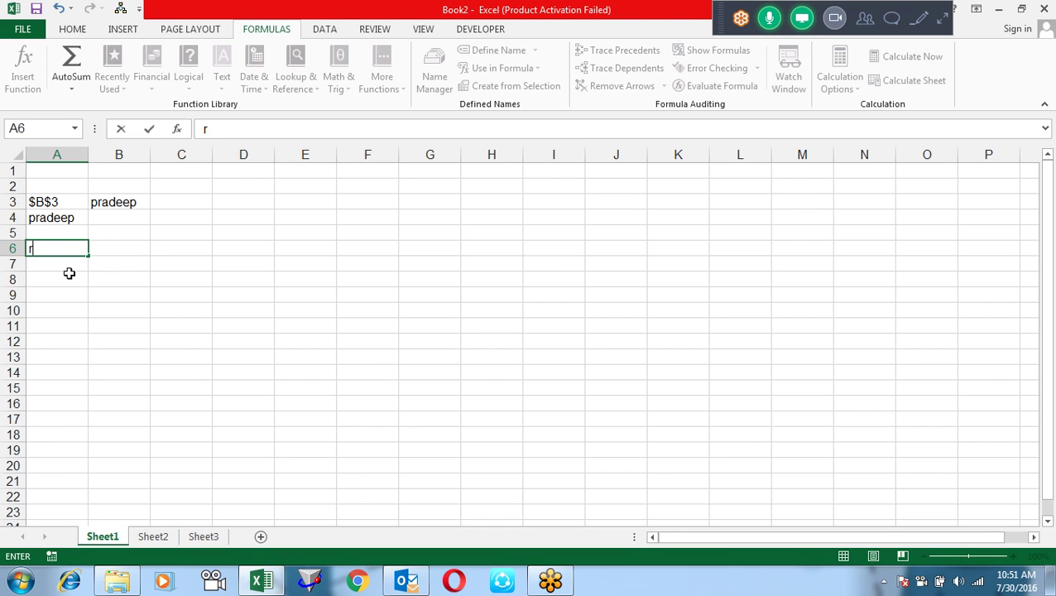
{"action": "key", "text": "Escape"}
Enter =ROW() in A6 and =ROW(E5) in A7, giving 6 and 5.
{"action": "type", "text": "="}
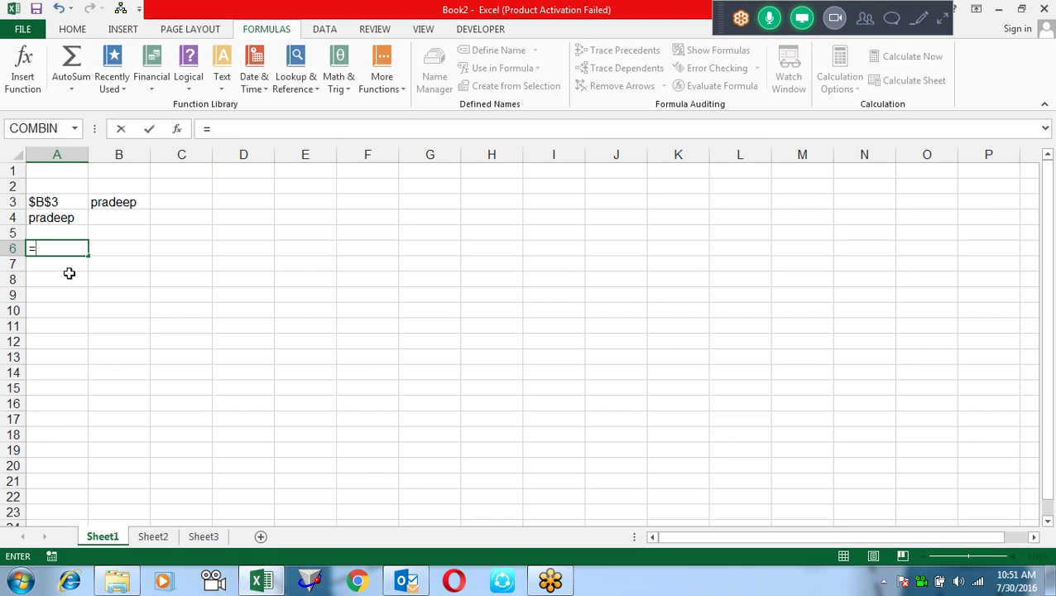
{"action": "type", "text": "row"}
{"action": "key", "text": "Tab"}
{"action": "type", "text": ")"}
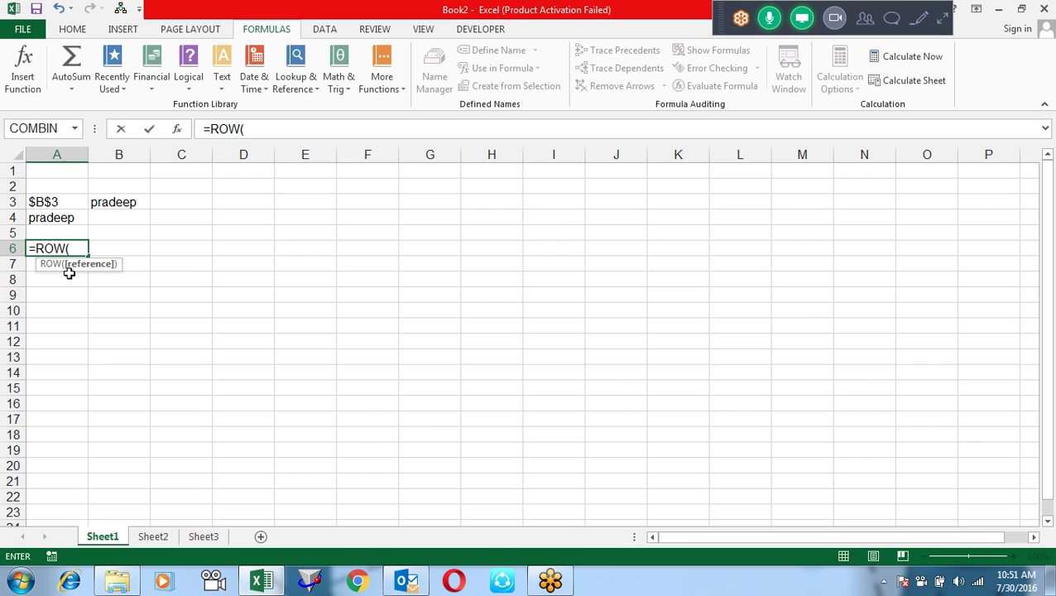
{"action": "key", "text": "Return"}
{"action": "type", "text": "="}
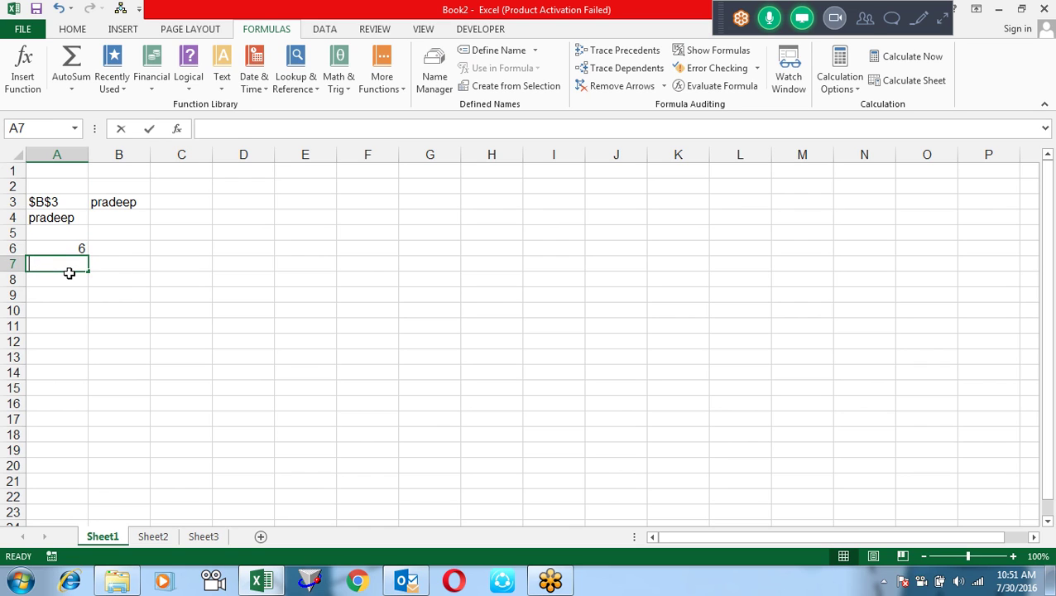
{"action": "type", "text": "row"}
{"action": "key", "text": "Tab"}
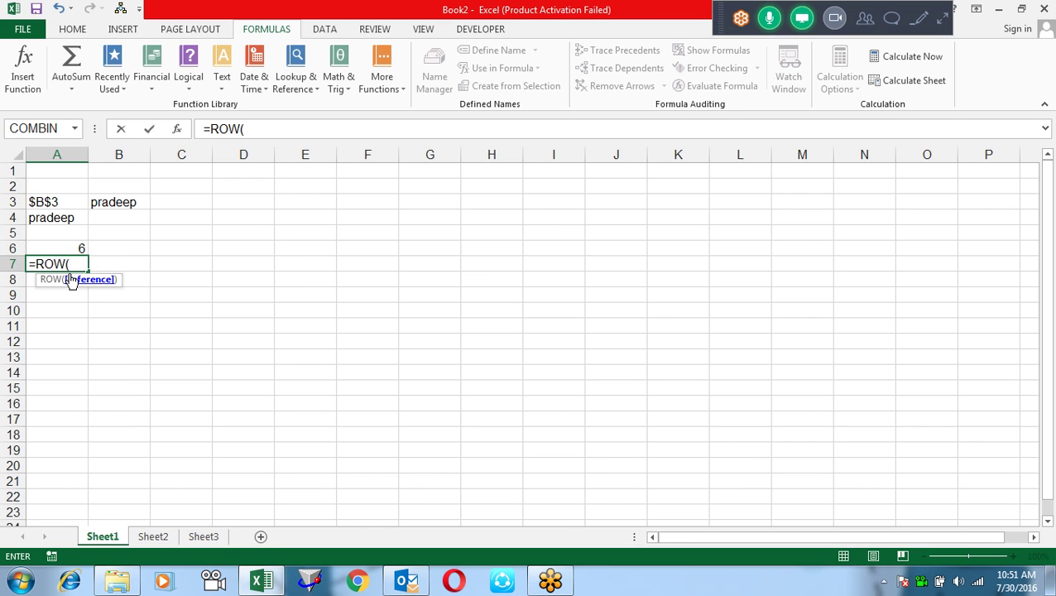
{"action": "left_click", "coordinate": [279, 231]}
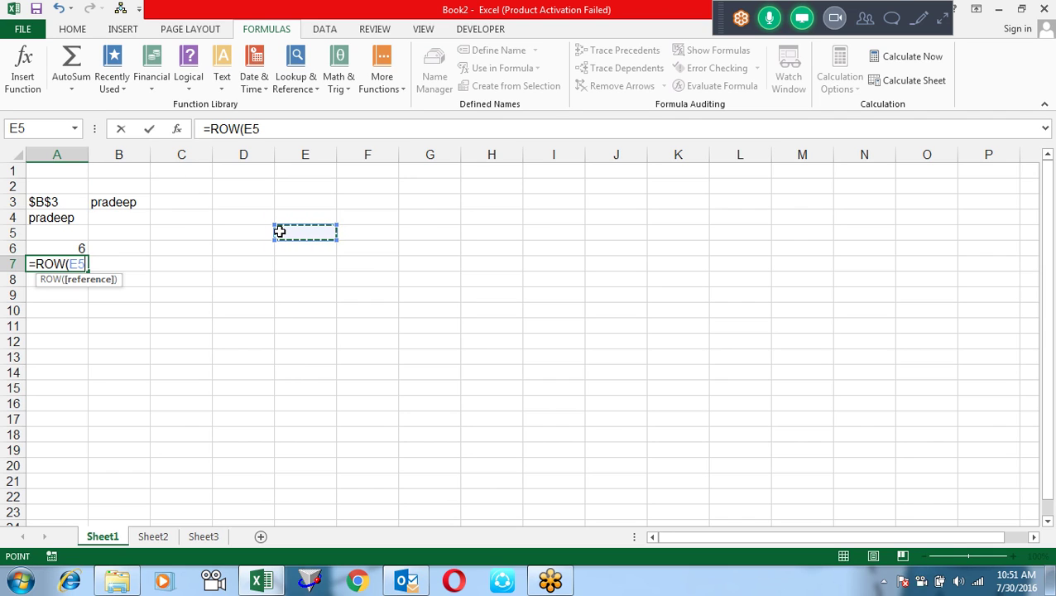
{"action": "key", "text": "Return"}
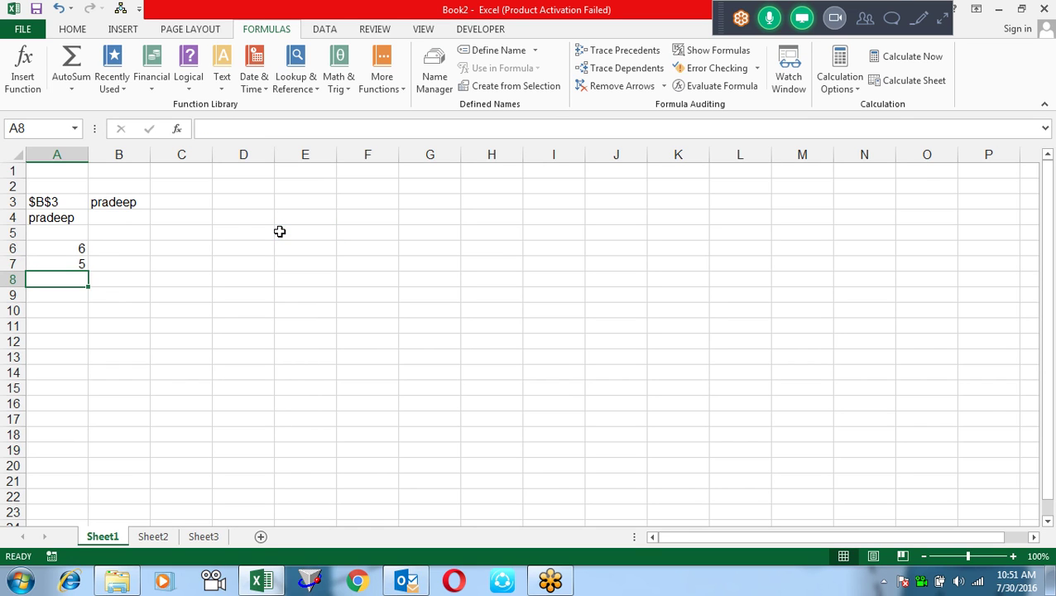
Enter =COLUMN(C6) in A8, returning 3.
{"action": "type", "text": "="}
{"action": "type", "text": "col"}
{"action": "key", "text": "Tab"}
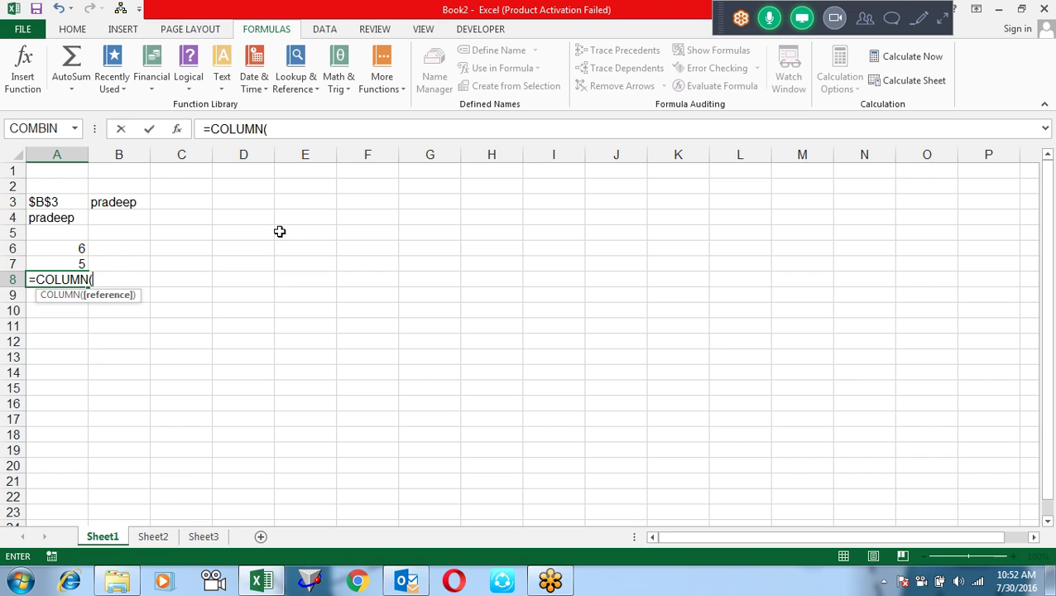
{"action": "key", "text": "Up"}
{"action": "key", "text": "Up"}
{"action": "key", "text": "Right"}
{"action": "key", "text": "Right"}
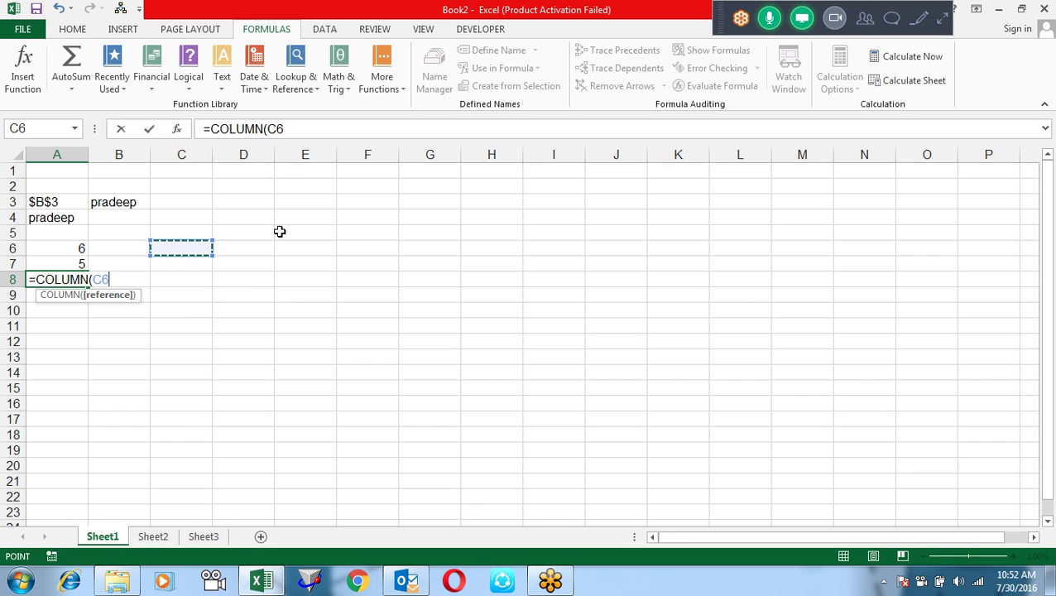
{"action": "key", "text": "Return"}
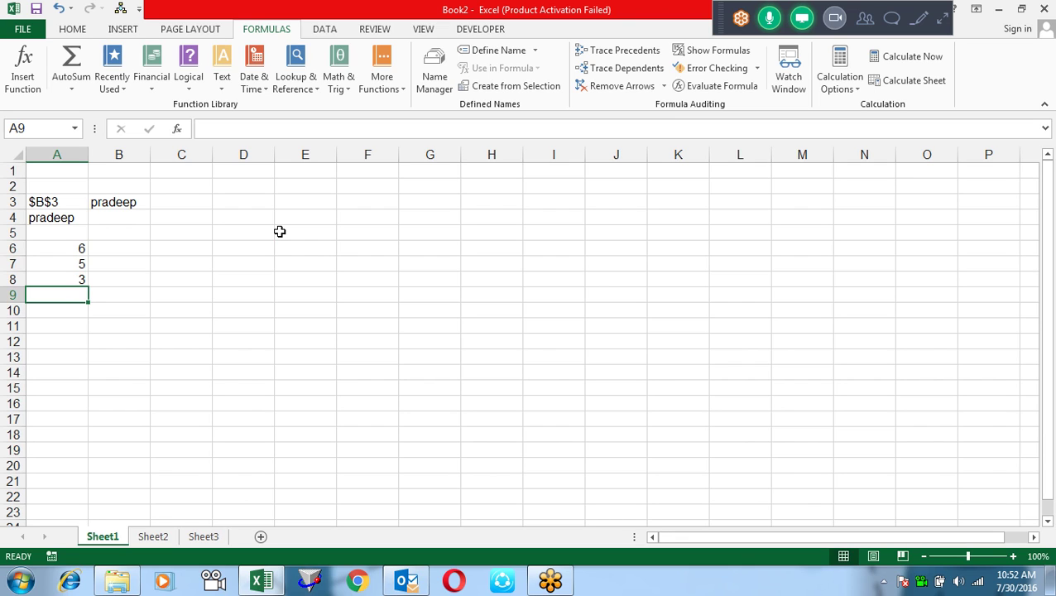
On Sheet2, fill B1:B12 with a RANDBETWEEN formula giving random values between 10 and 90.
{"action": "left_click", "coordinate": [151, 537]}
{"action": "left_click_drag", "start_coordinate": [135, 170], "coordinate": [135, 344]}
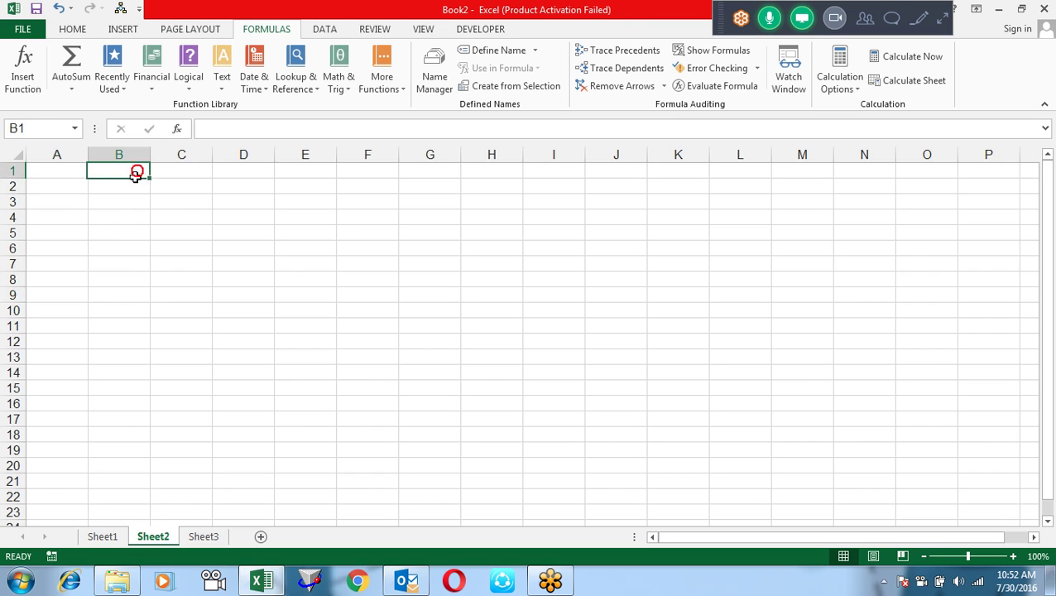
{"action": "type", "text": "=ra"}
{"action": "key", "text": "Down"}
{"action": "key", "text": "Down"}
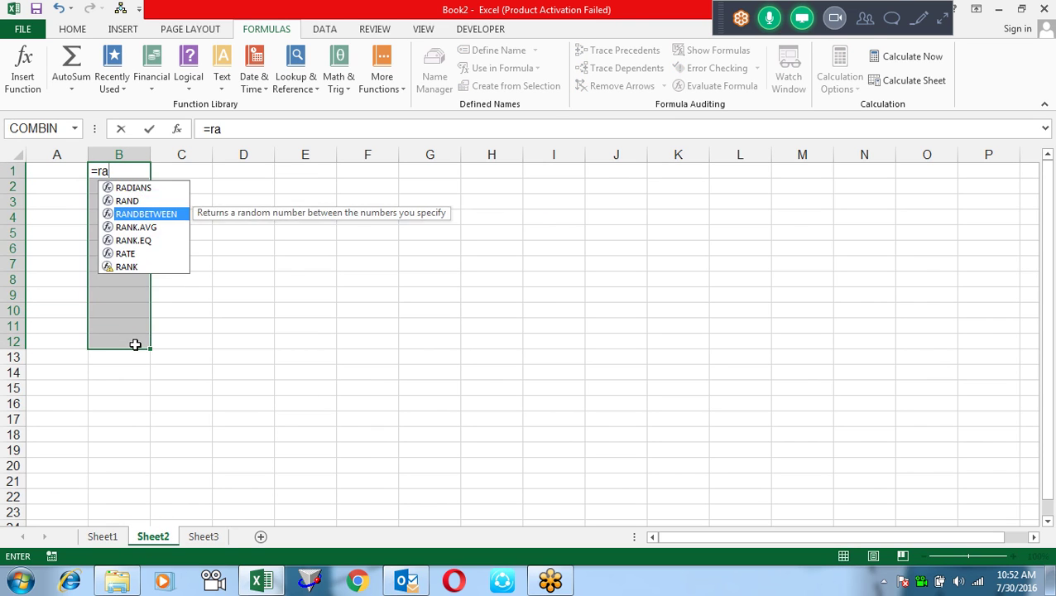
{"action": "key", "text": "Tab"}
{"action": "type", "text": "0,90"}
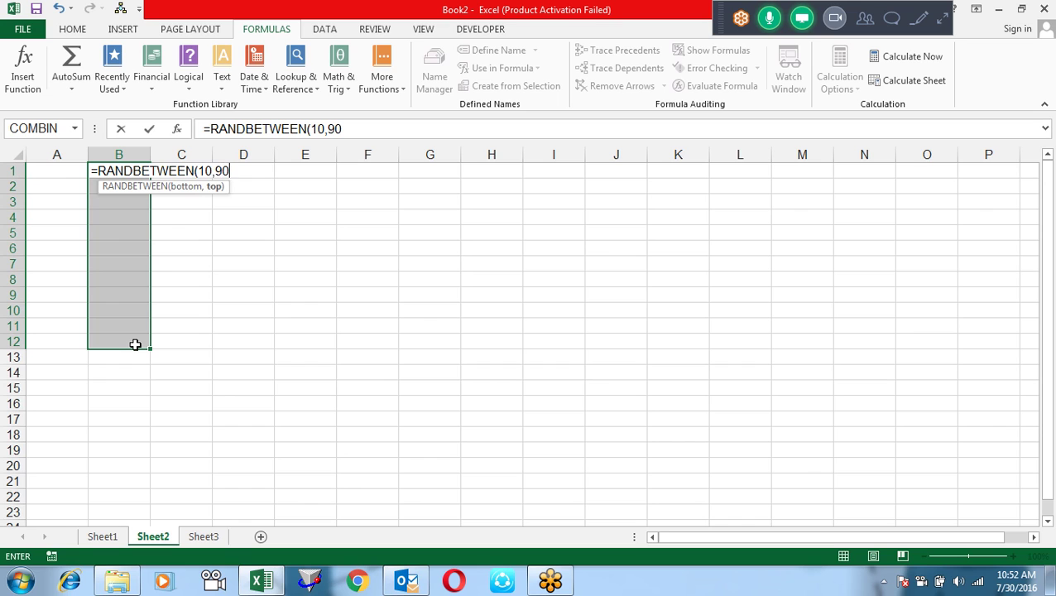
{"action": "type", "text": ")"}
{"action": "key", "text": "ctrl+Return"}
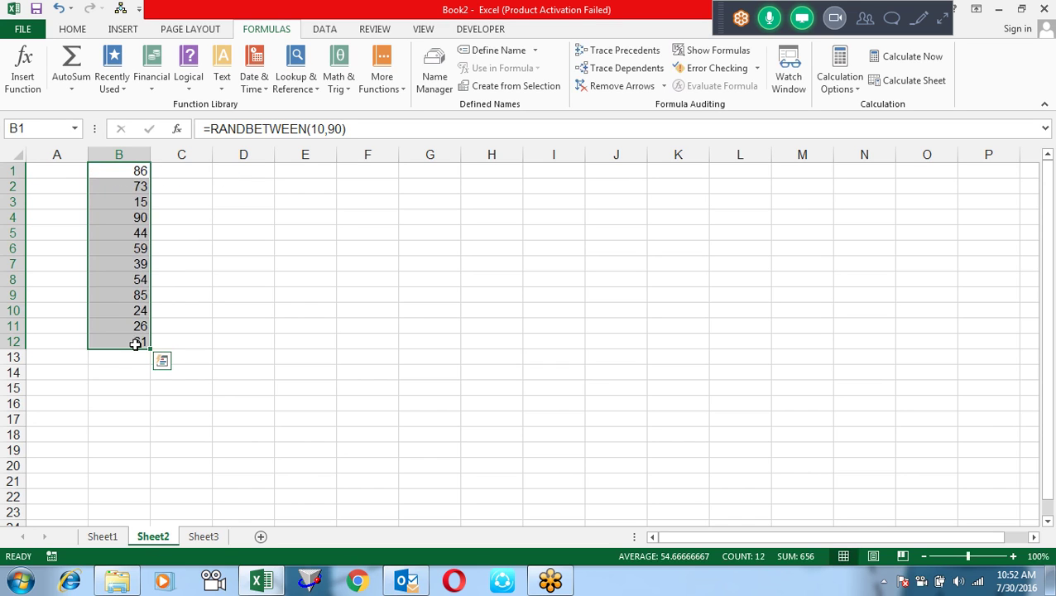
Convert B1:B12 to static values with Paste Special Values.
{"action": "key", "text": "ctrl+c"}
{"action": "key", "text": "alt+e"}
{"action": "key", "text": "s"}
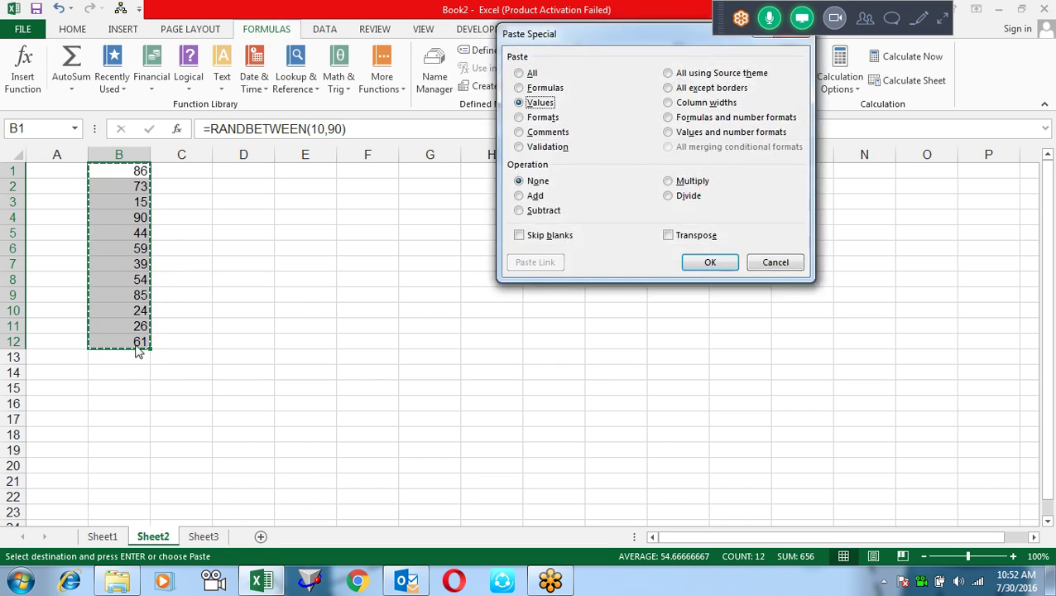
{"action": "key", "text": "v"}
{"action": "key", "text": "Return"}
Number A1:A12 from 1 to 12 by filling down a started series.
{"action": "key", "text": "ctrl+Home"}
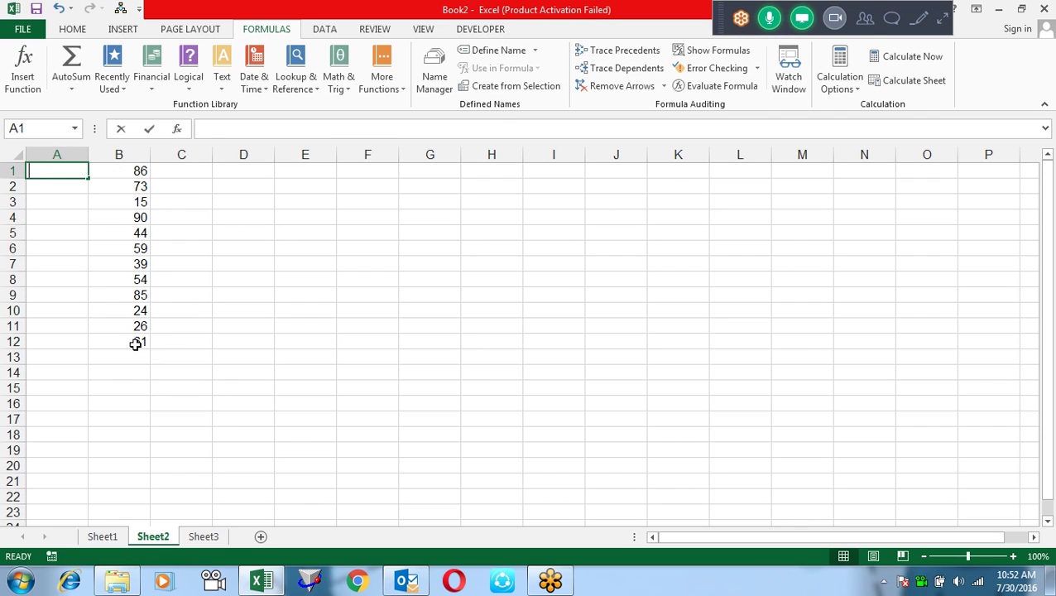
{"action": "type", "text": "1 2 3"}
{"action": "key", "text": "Return"}
{"action": "key", "text": "Up"}
{"action": "key", "text": "Up"}
{"action": "key", "text": "Up"}
{"action": "key", "text": "shift+Down"}
{"action": "key", "text": "shift+Down"}
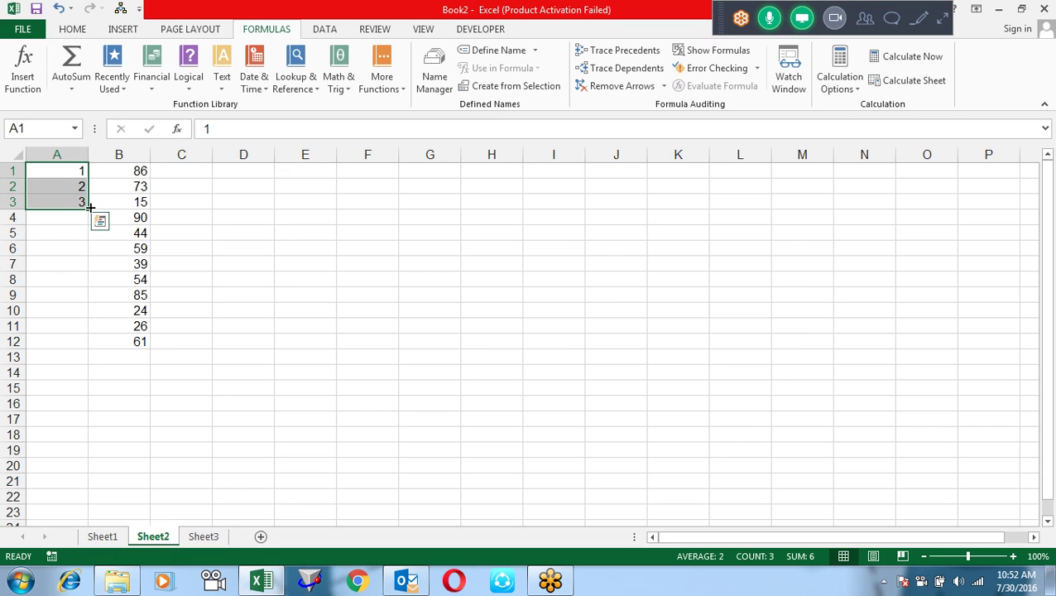
{"action": "double_click", "coordinate": [90, 207]}
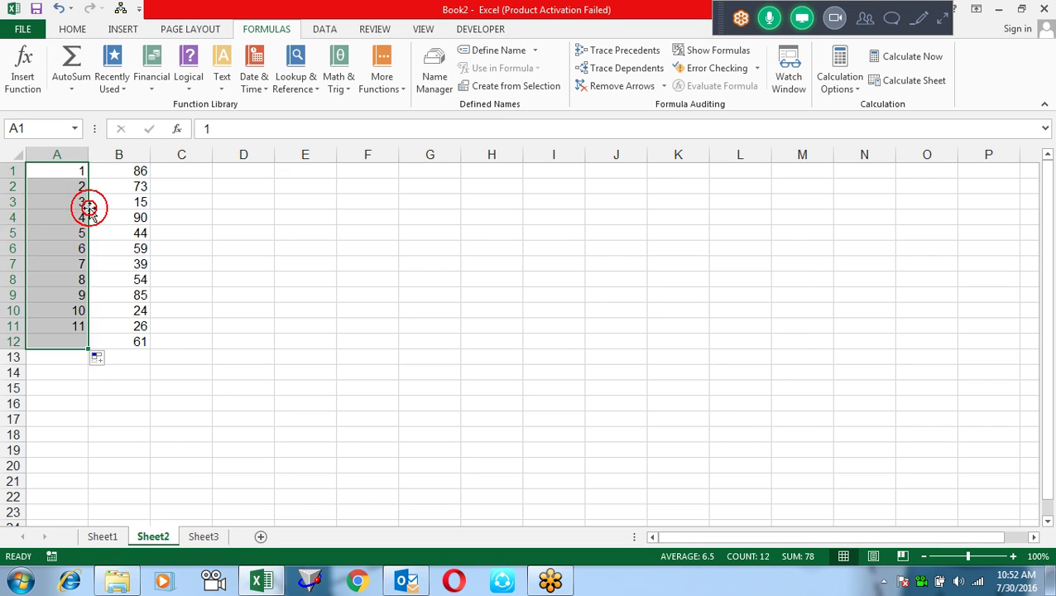
{"action": "left_click", "coordinate": [245, 213]}
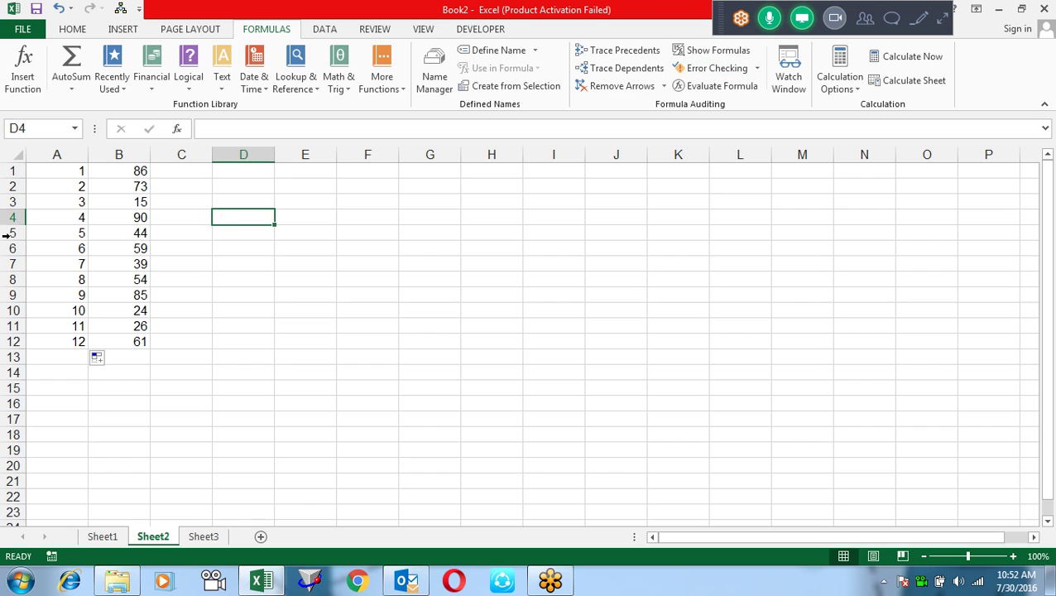
Mute one attendee's microphone from the expanded GoToMeeting attendee list, then return to Sheet2.
{"action": "left_click", "coordinate": [944, 23]}
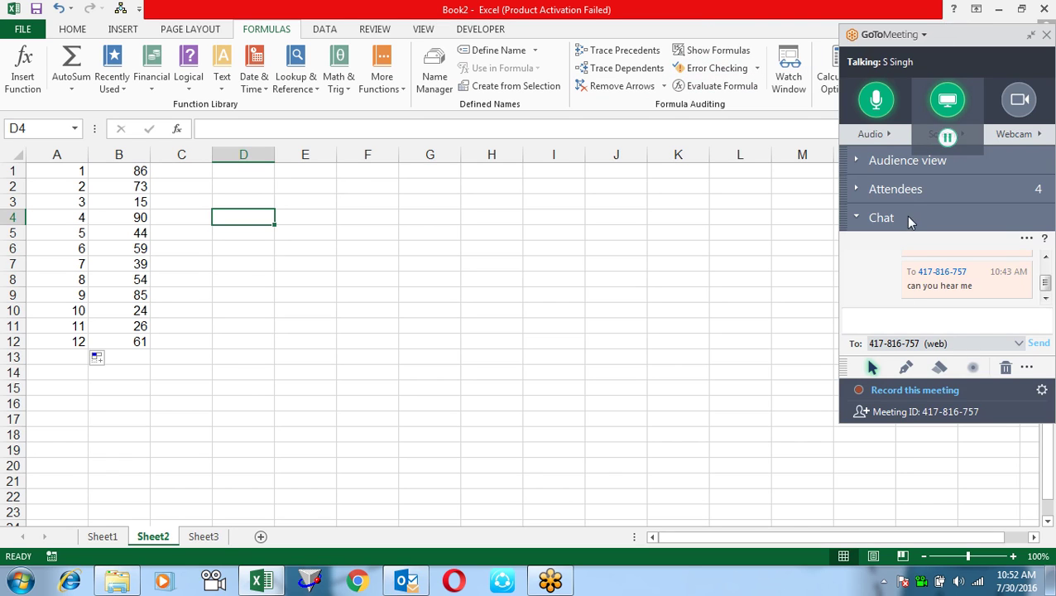
{"action": "left_click", "coordinate": [912, 191]}
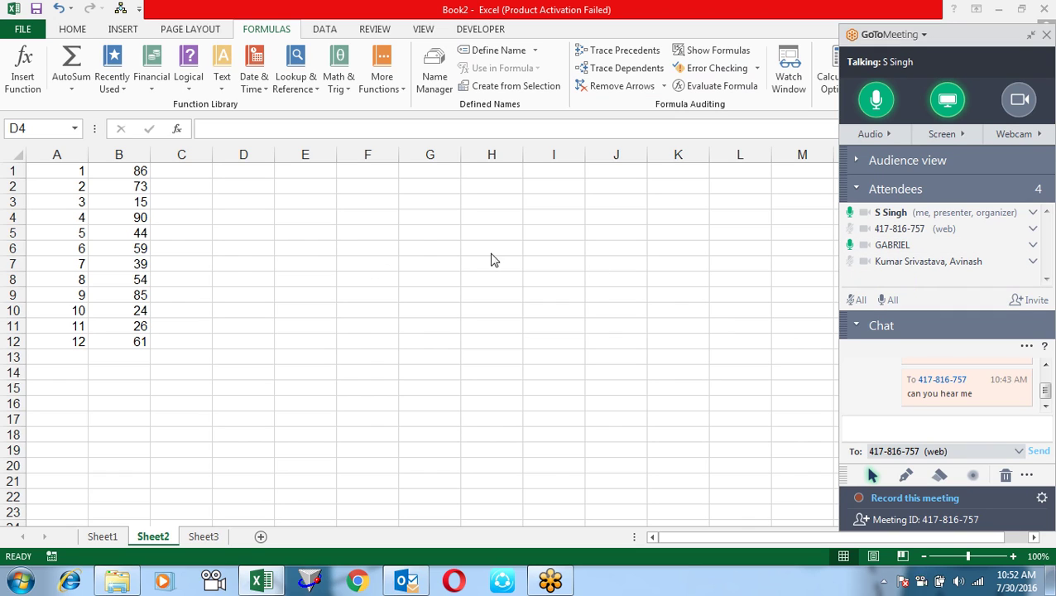
{"action": "left_click", "coordinate": [851, 246]}
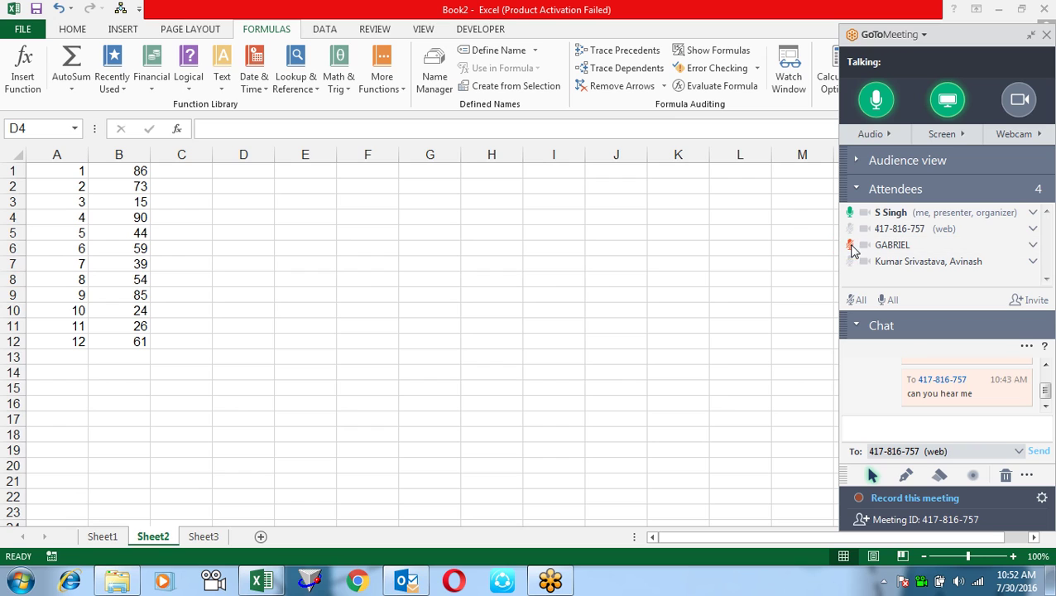
{"action": "left_click", "coordinate": [404, 244]}
Delete row 4 and clear the old numbers from column A.
{"action": "left_click", "coordinate": [79, 170]}
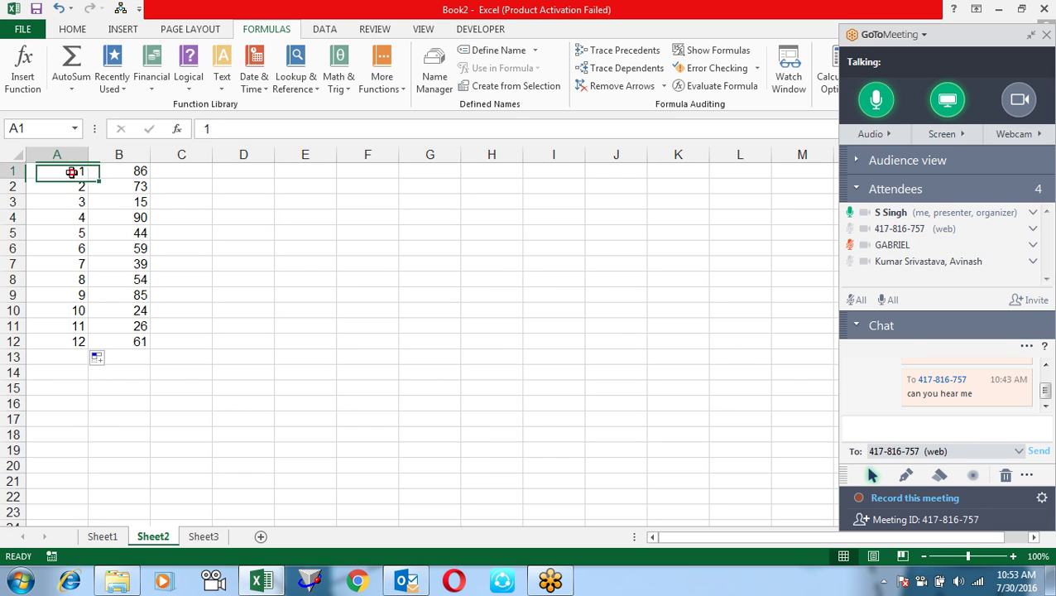
{"action": "key", "text": "Down"}
{"action": "key", "text": "Down"}
{"action": "key", "text": "Down"}
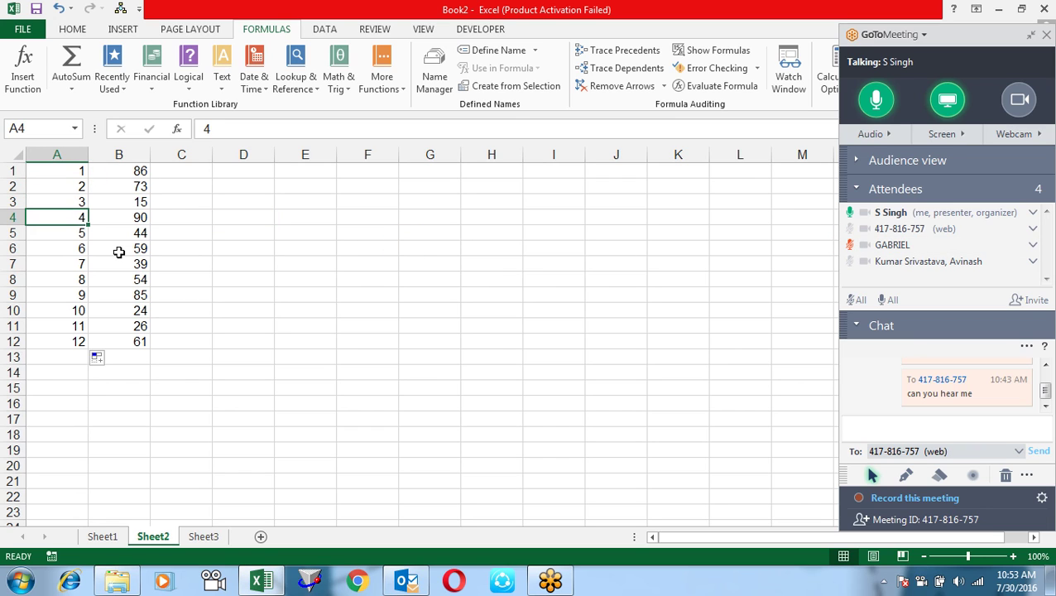
{"action": "key", "text": "shift+space"}
{"action": "key", "text": "alt+e"}
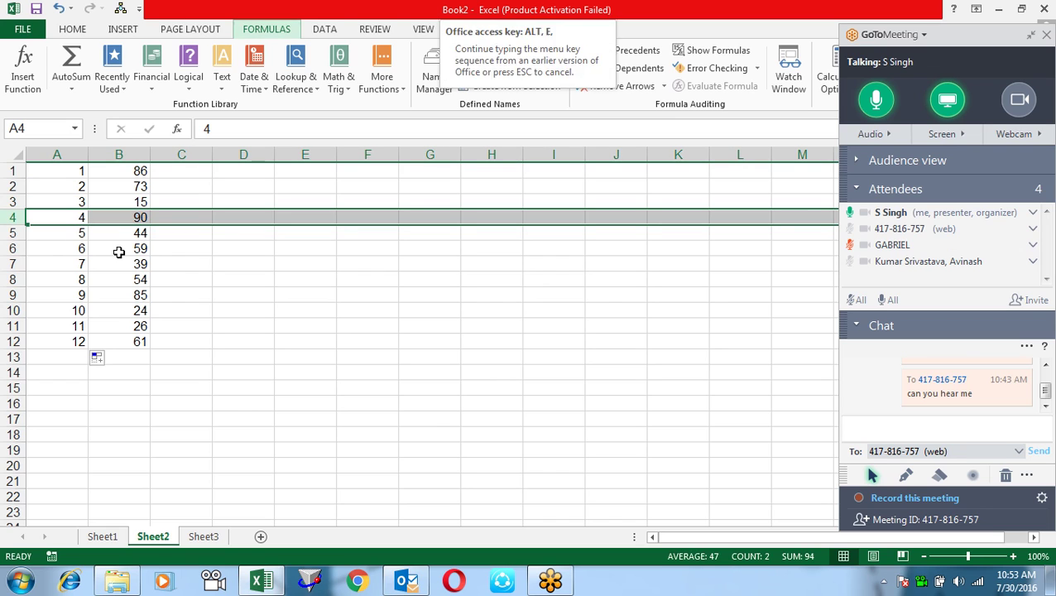
{"action": "key", "text": "d"}
{"action": "key", "text": "Up"}
{"action": "key", "text": "Up"}
{"action": "key", "text": "Up"}
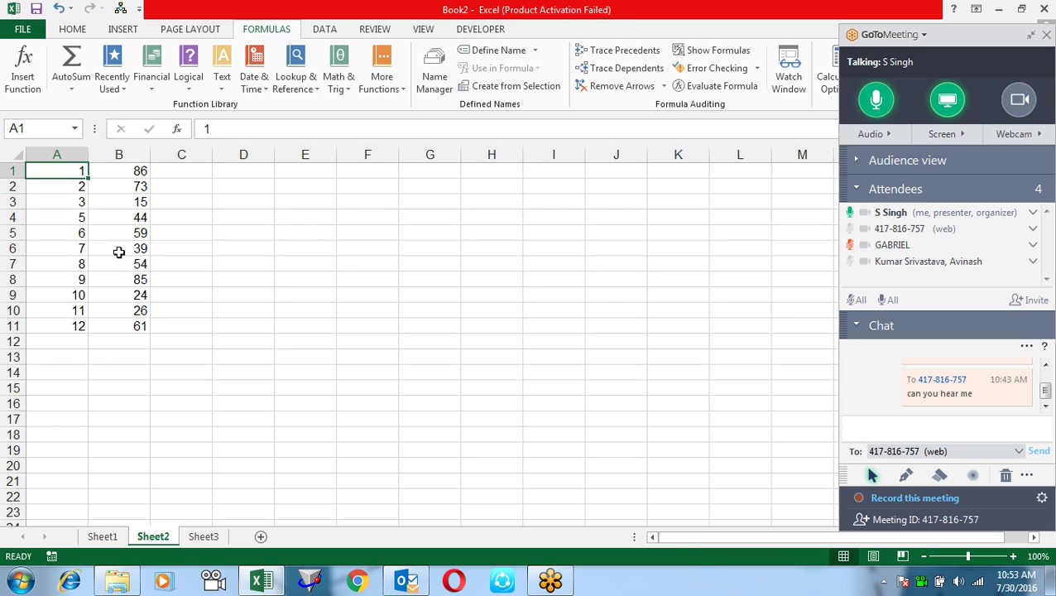
{"action": "key", "text": "shift+Down"}
{"action": "key", "text": "shift+Down"}
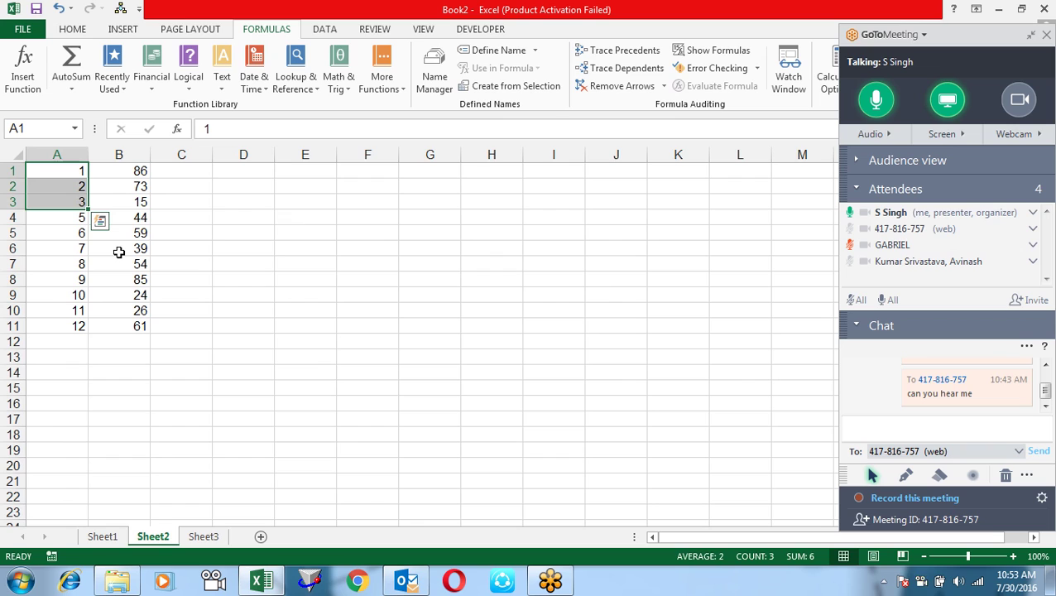
{"action": "key", "text": "shift+Up"}
{"action": "key", "text": "shift+Up"}
{"action": "key", "text": "ctrl+shift+Down"}
{"action": "key", "text": "Delete"}
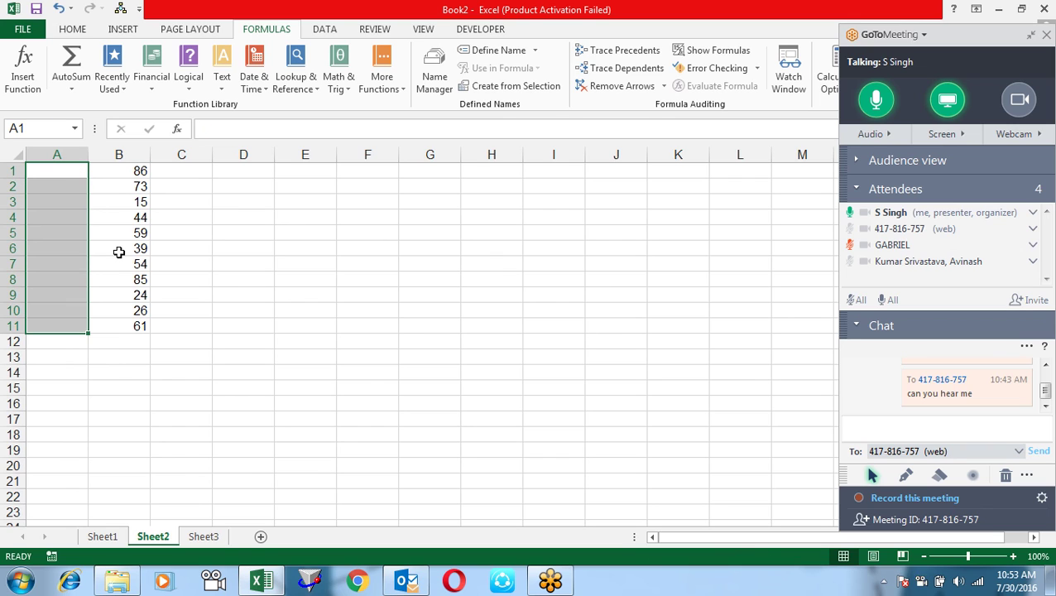
Enter =ROW() in A1 and copy it down through A11.
{"action": "key", "text": "Down"}
{"action": "key", "text": "Up"}
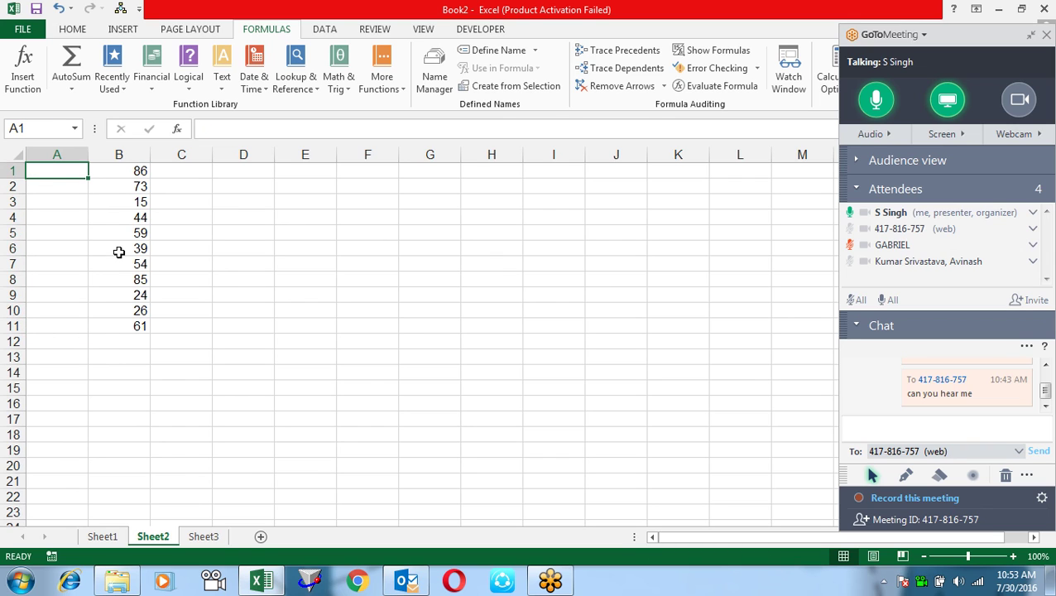
{"action": "type", "text": "=row("}
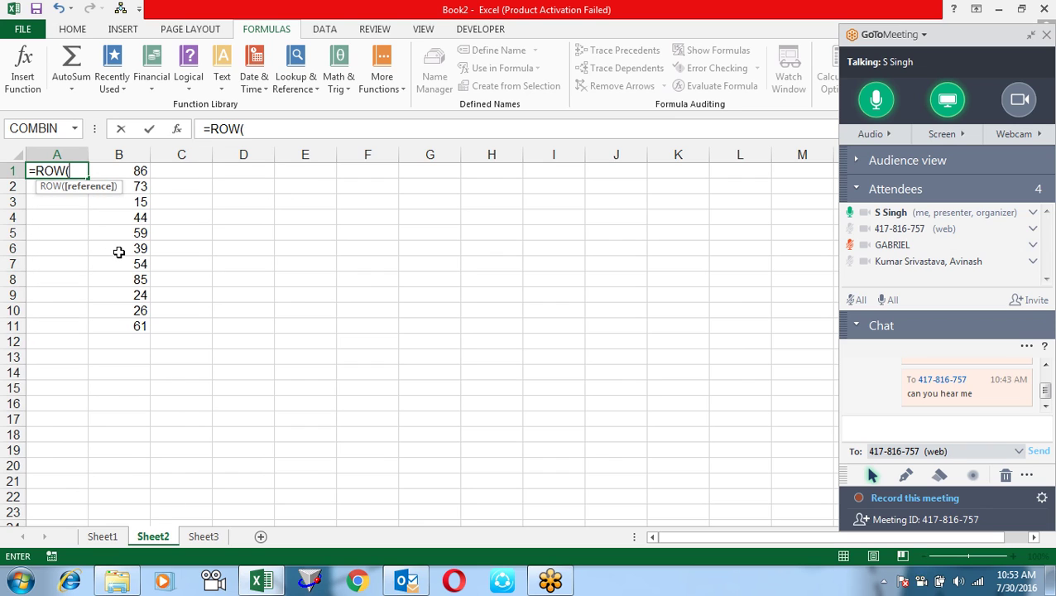
{"action": "key", "text": "Return"}
{"action": "key", "text": "Up"}
{"action": "key", "text": "ctrl+c"}
{"action": "key", "text": "Down"}
{"action": "key", "text": "shift+Down"}
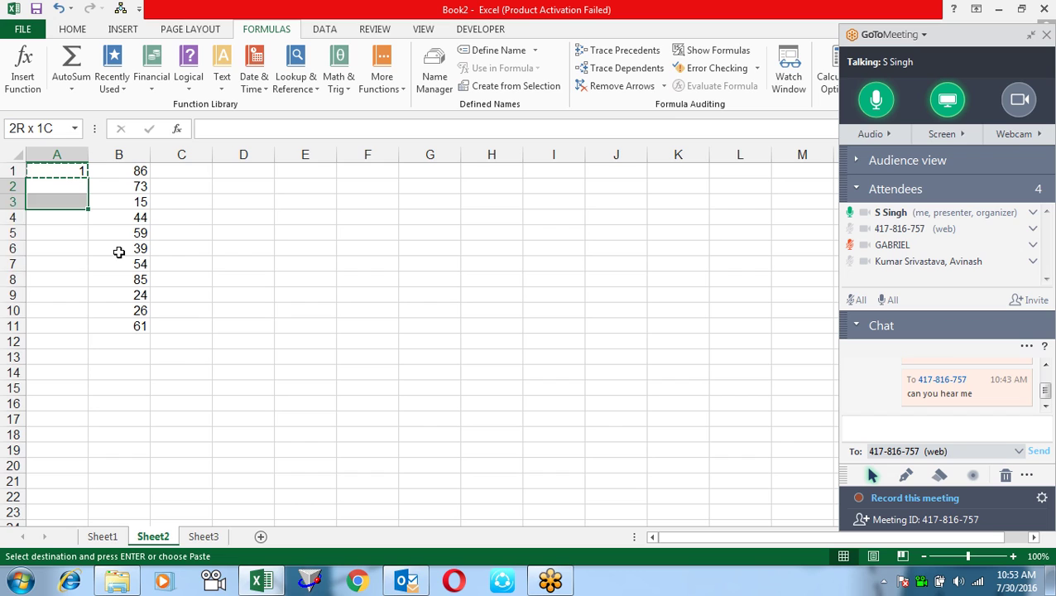
{"action": "key", "text": "shift+Down"}
{"action": "key", "text": "shift+Down"}
{"action": "key", "text": "shift+Down"}
{"action": "key", "text": "ctrl+v"}
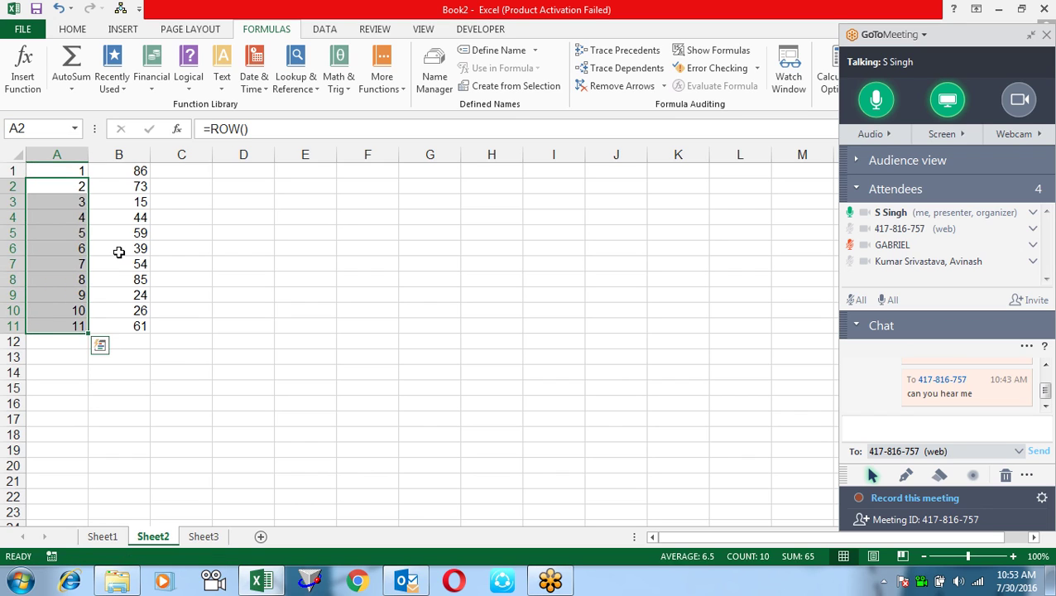
Delete row 5 and clear the numbers in A1:A5.
{"action": "key", "text": "Down"}
{"action": "key", "text": "Down"}
{"action": "key", "text": "Down"}
{"action": "key", "text": "shift+space"}
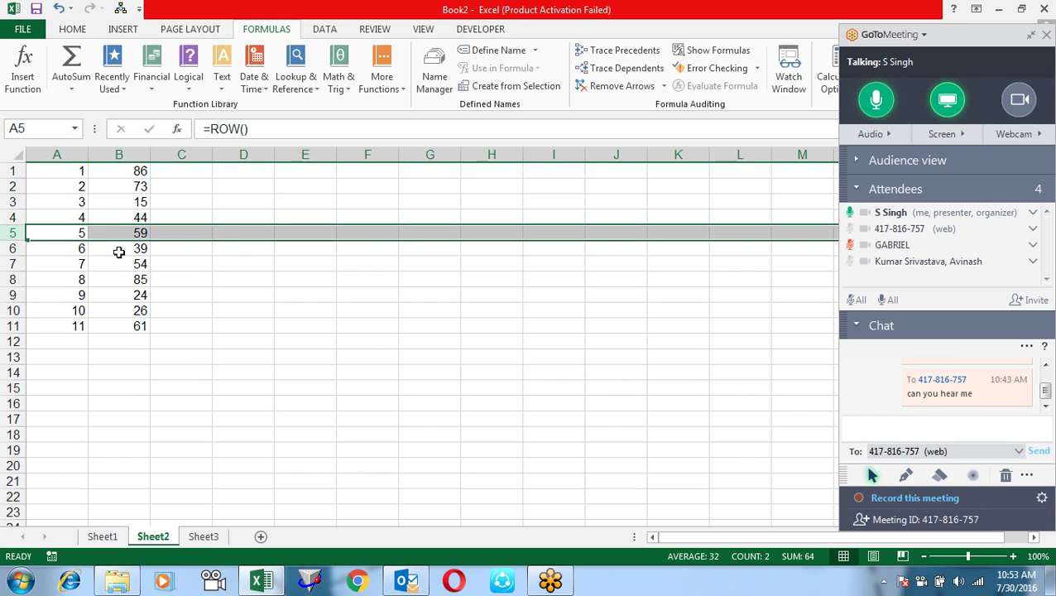
{"action": "key", "text": "alt+e"}
{"action": "key", "text": "d"}
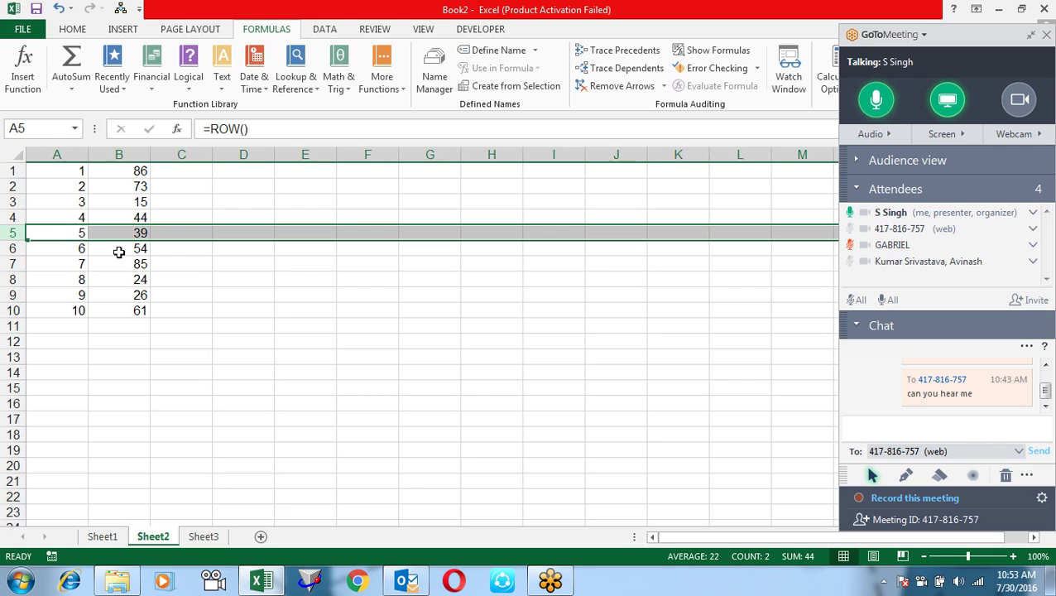
{"action": "key", "text": "shift+BackSpace"}
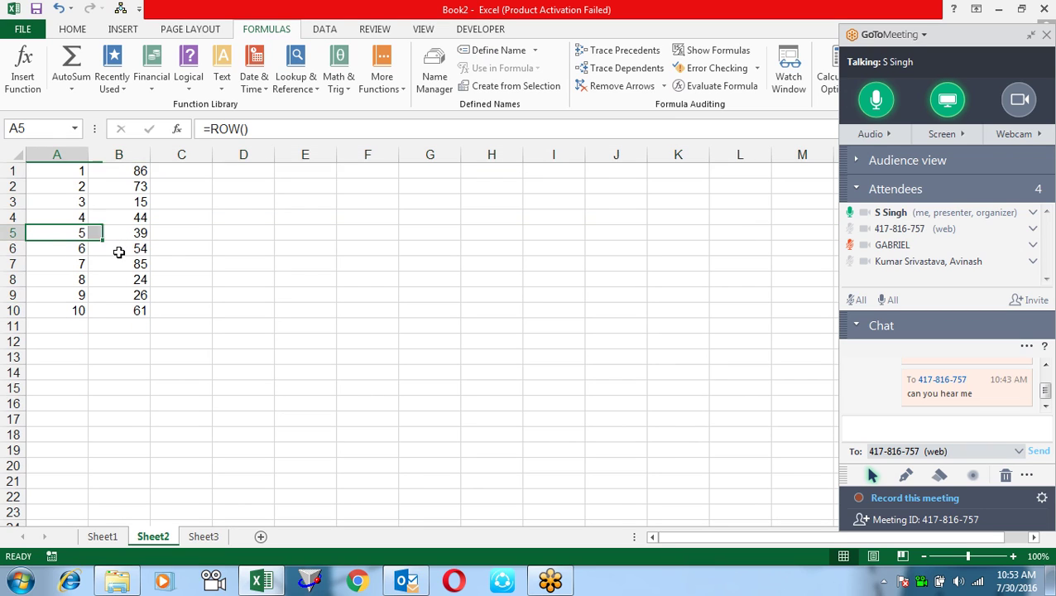
{"action": "key", "text": "Down"}
{"action": "key", "text": "Down"}
{"action": "key", "text": "Down"}
{"action": "key", "text": "Up"}
{"action": "key", "text": "Up"}
{"action": "key", "text": "Up"}
{"action": "key", "text": "Up"}
{"action": "key", "text": "Up"}
{"action": "key", "text": "Up"}
{"action": "key", "text": "Down"}
{"action": "key", "text": "Down"}
Move the values in B1:B10 down so they start at B6.
{"action": "key", "text": "Down"}
{"action": "key", "text": "Down"}
{"action": "key", "text": "Up"}
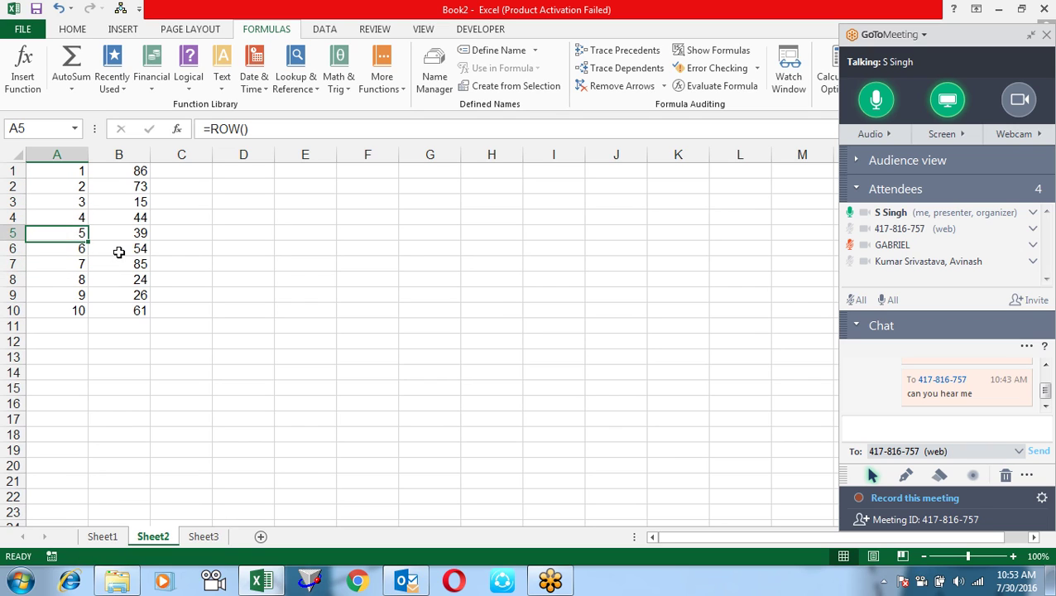
{"action": "key", "text": "shift+Up"}
{"action": "key", "text": "shift+Up"}
{"action": "key", "text": "shift+Up"}
{"action": "key", "text": "Delete"}
{"action": "key", "text": "Right"}
{"action": "key", "text": "Right"}
{"action": "key", "text": "Left"}
{"action": "key", "text": "ctrl+Up"}
{"action": "key", "text": "ctrl+shift+Down"}
{"action": "key", "text": "ctrl+x"}
{"action": "key", "text": "Down"}
{"action": "key", "text": "Down"}
{"action": "key", "text": "Down"}
{"action": "key", "text": "Down"}
{"action": "key", "text": "Down"}
{"action": "key", "text": "ctrl+v"}
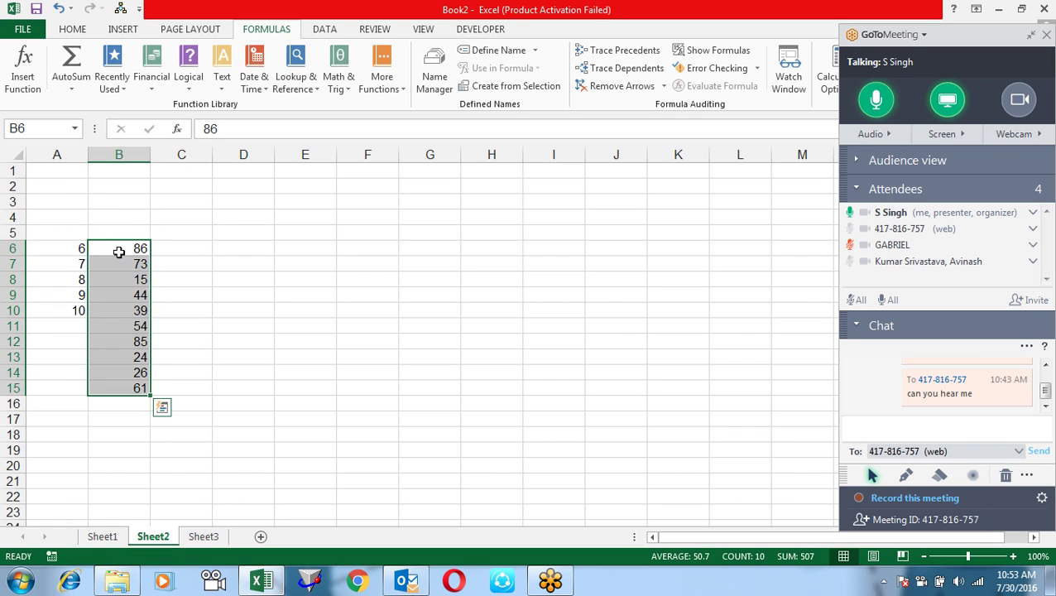
Change A6 to =ROW()-5 and copy it down through A15.
{"action": "key", "text": "Left"}
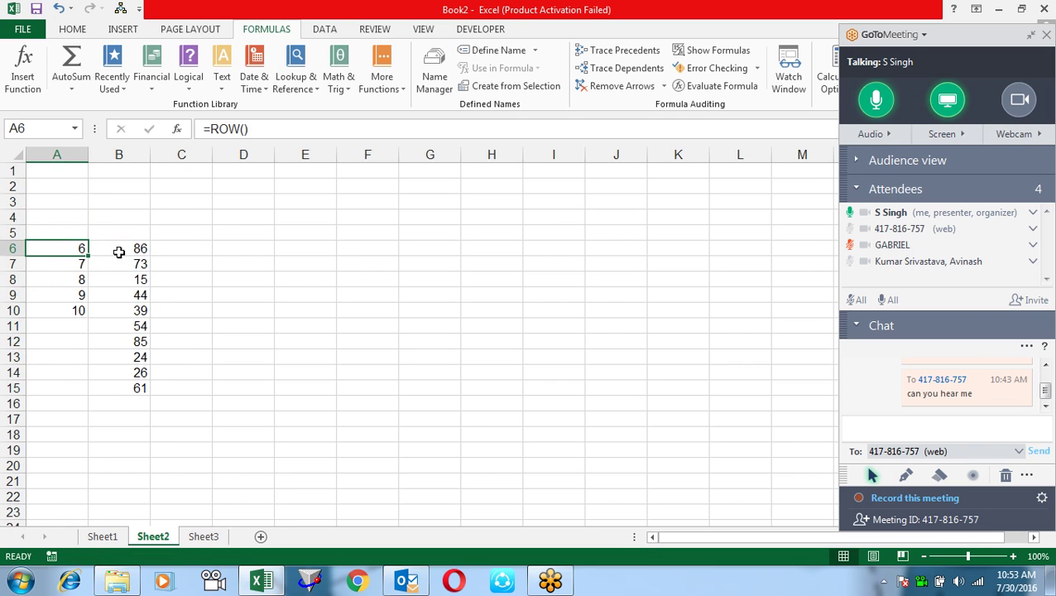
{"action": "key", "text": "F2"}
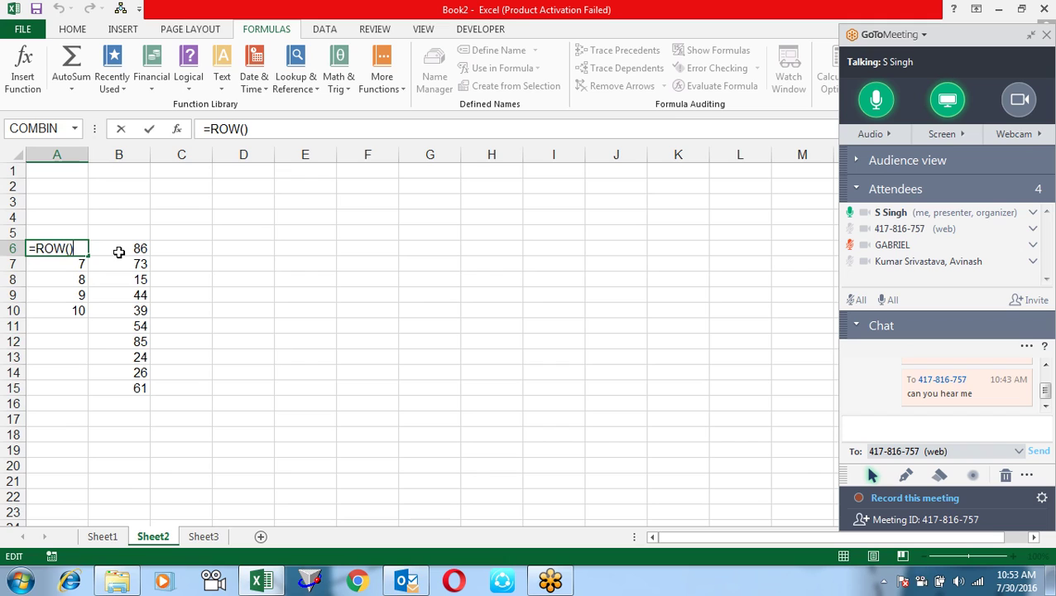
{"action": "key", "text": "Escape"}
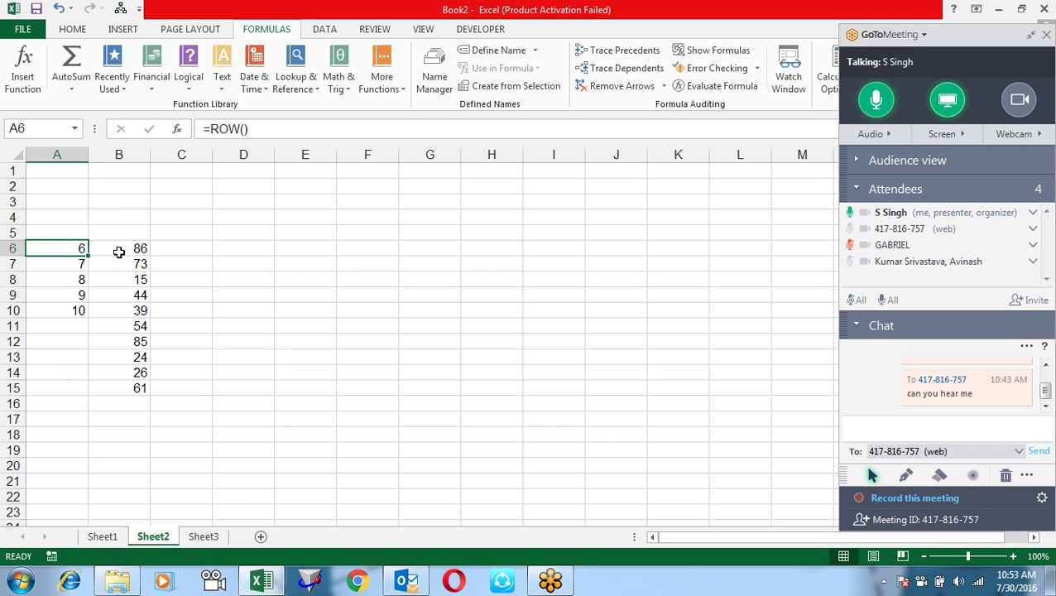
{"action": "key", "text": "F2"}
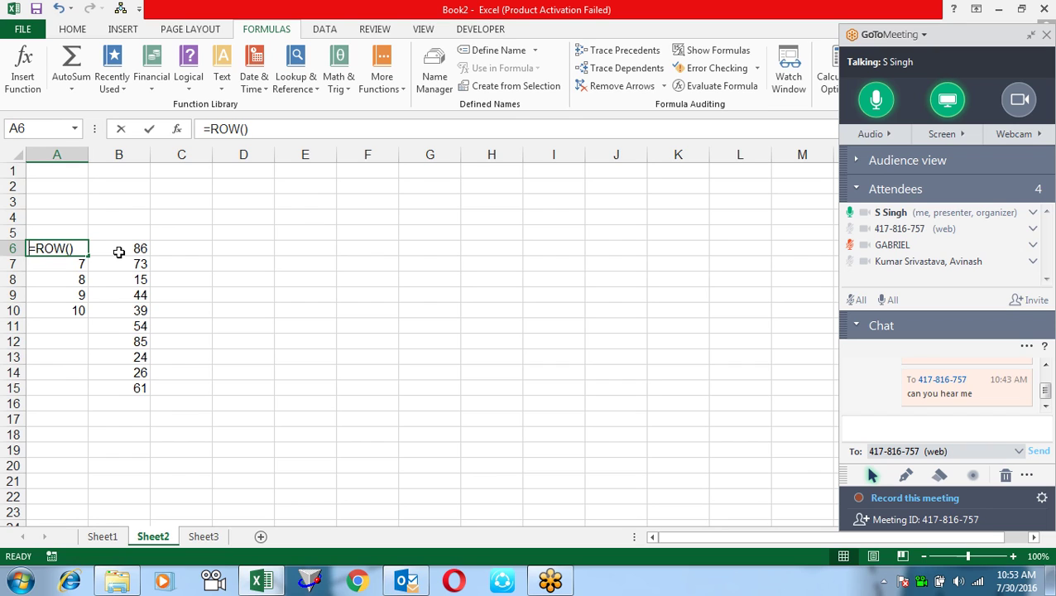
{"action": "type", "text": "-5"}
{"action": "key", "text": "Return"}
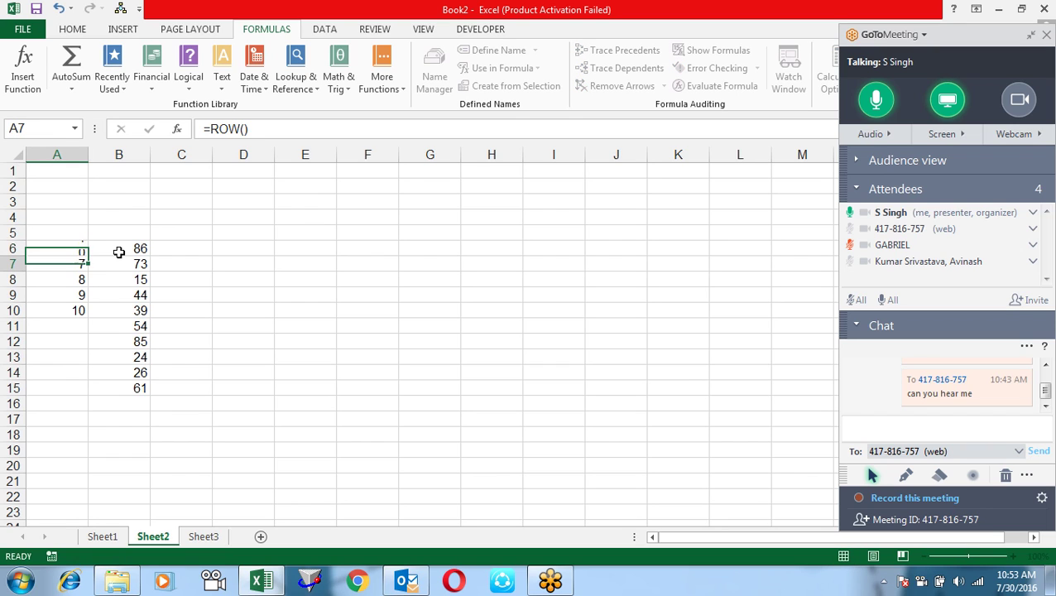
{"action": "key", "text": "Up"}
{"action": "key", "text": "ctrl+c"}
{"action": "key", "text": "Down"}
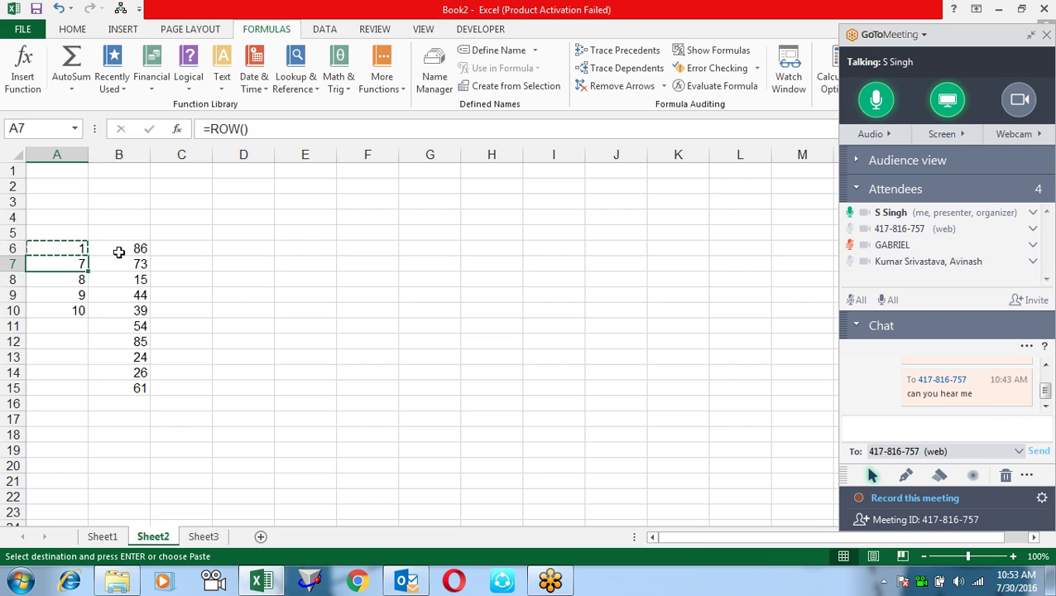
{"action": "key", "text": "shift+Down"}
{"action": "key", "text": "shift+Down"}
{"action": "key", "text": "shift+Down"}
{"action": "key", "text": "shift+Down"}
{"action": "key", "text": "shift+Down"}
{"action": "key", "text": "Return"}
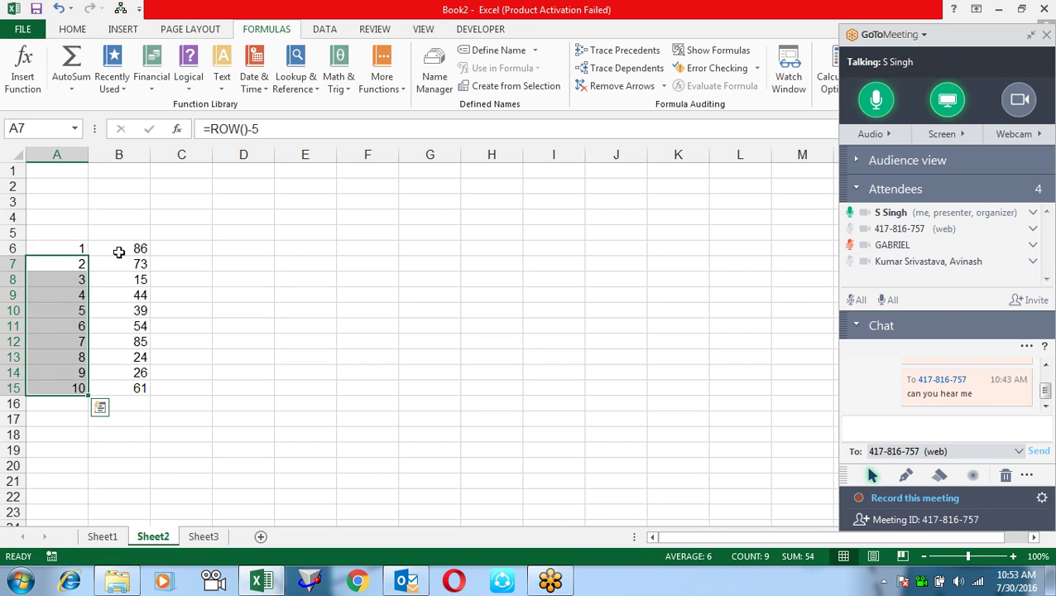
Delete row 9 from the numbered list.
{"action": "key", "text": "Down"}
{"action": "key", "text": "Up"}
{"action": "key", "text": "Down"}
{"action": "key", "text": "Down"}
{"action": "key", "text": "shift+space"}
{"action": "key", "text": "alt+e"}
{"action": "key", "text": "d"}
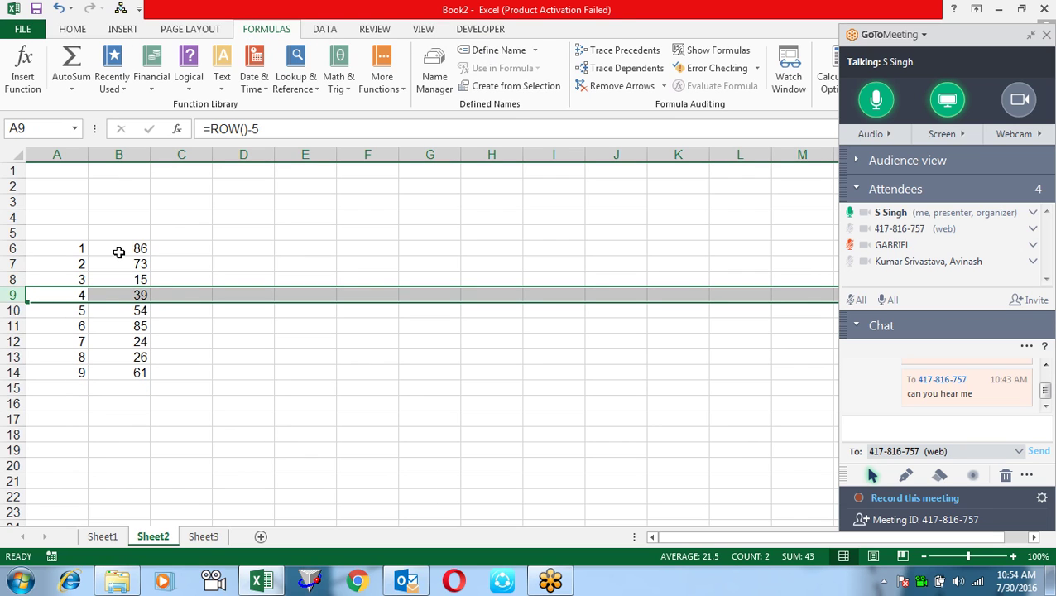
Apply All Borders to the table block A6:B14.
{"action": "key", "text": "Up"}
{"action": "key", "text": "Up"}
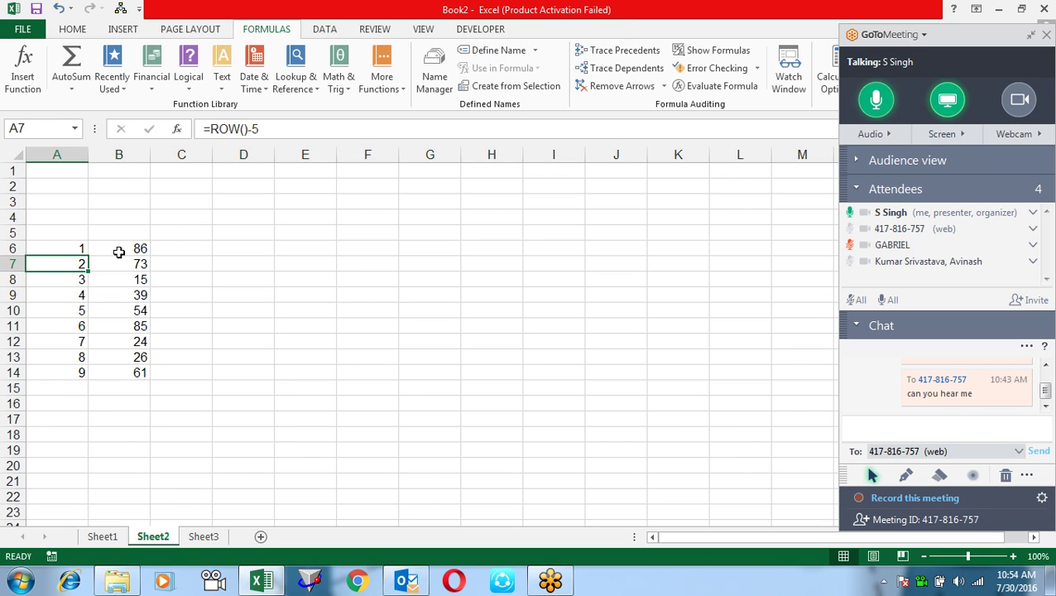
{"action": "key", "text": "Right"}
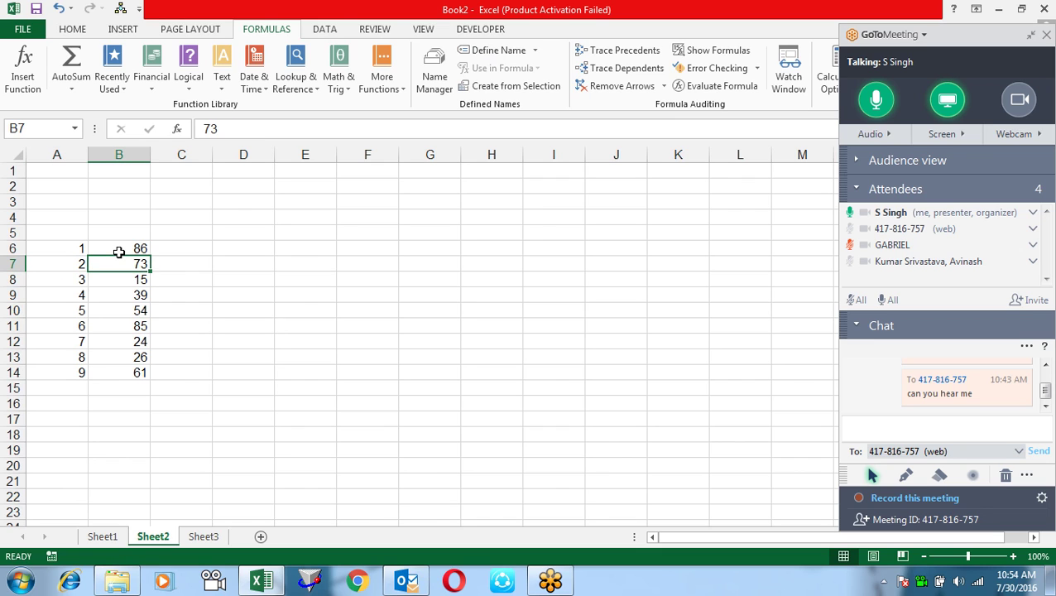
{"action": "key", "text": "Up"}
{"action": "key", "text": "Left"}
{"action": "key", "text": "ctrl+a"}
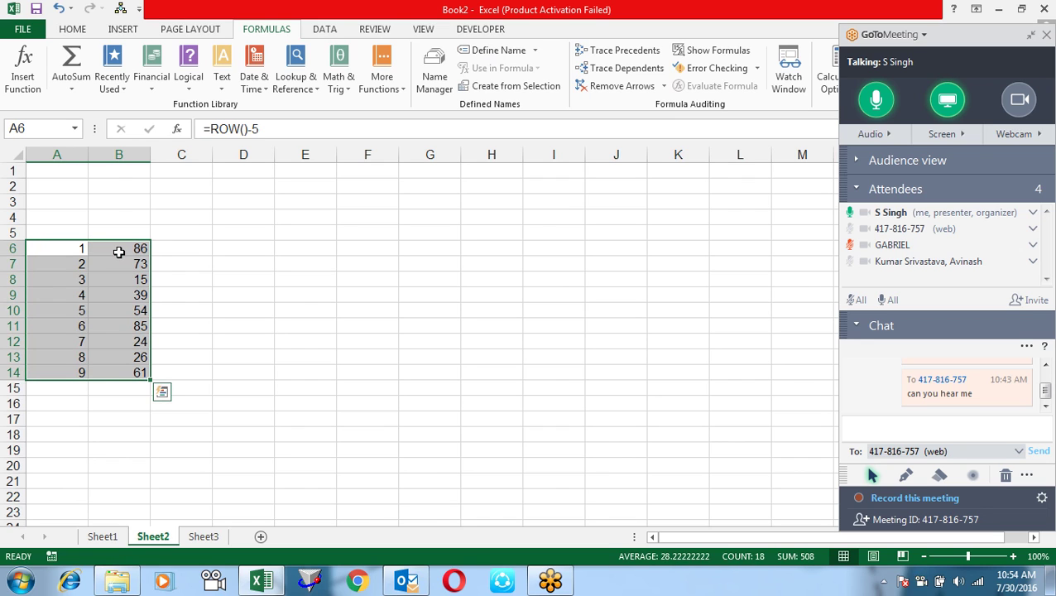
{"action": "key", "text": "alt+h"}
Clear the B6:B14 values and begin editing A6's numbering formula.
{"action": "key", "text": "Right"}
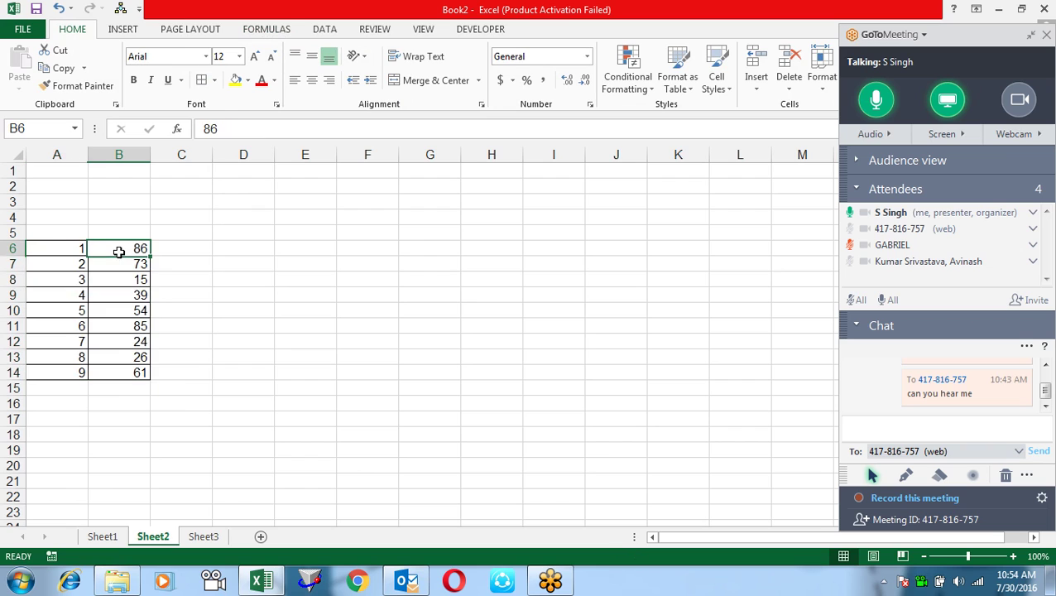
{"action": "key", "text": "Left"}
{"action": "key", "text": "Down"}
{"action": "key", "text": "Down"}
{"action": "key", "text": "Down"}
{"action": "key", "text": "Down"}
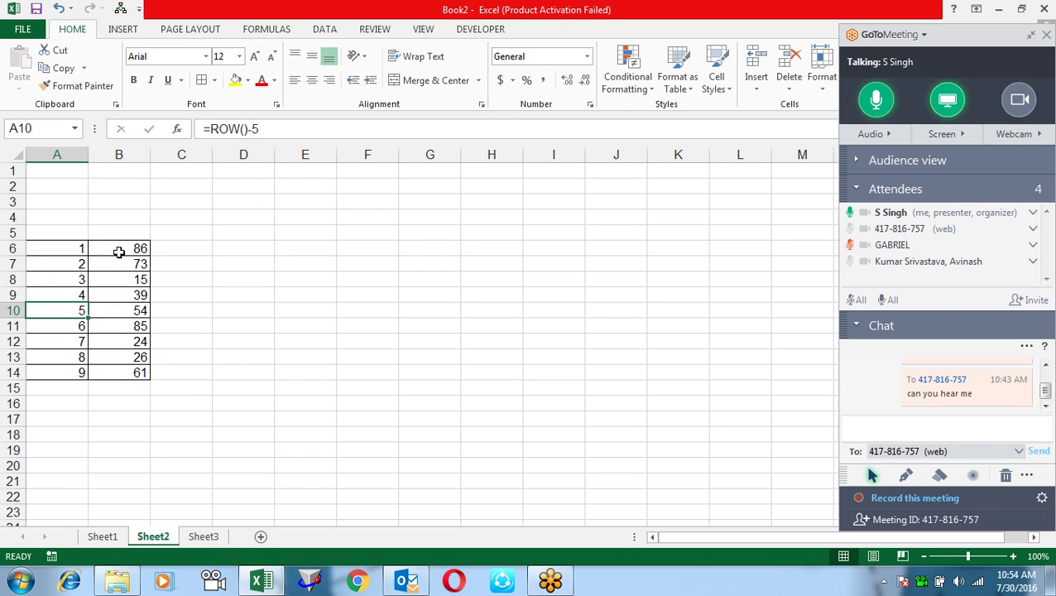
{"action": "key", "text": "Right"}
{"action": "key", "text": "Up"}
{"action": "key", "text": "Up"}
{"action": "key", "text": "Up"}
{"action": "key", "text": "Up"}
{"action": "key", "text": "ctrl+shift+Down"}
{"action": "key", "text": "Delete"}
{"action": "key", "text": "Left"}
{"action": "key", "text": "F2"}
{"action": "key", "text": "Left"}
{"action": "key", "text": "Left"}
{"action": "key", "text": "Left"}
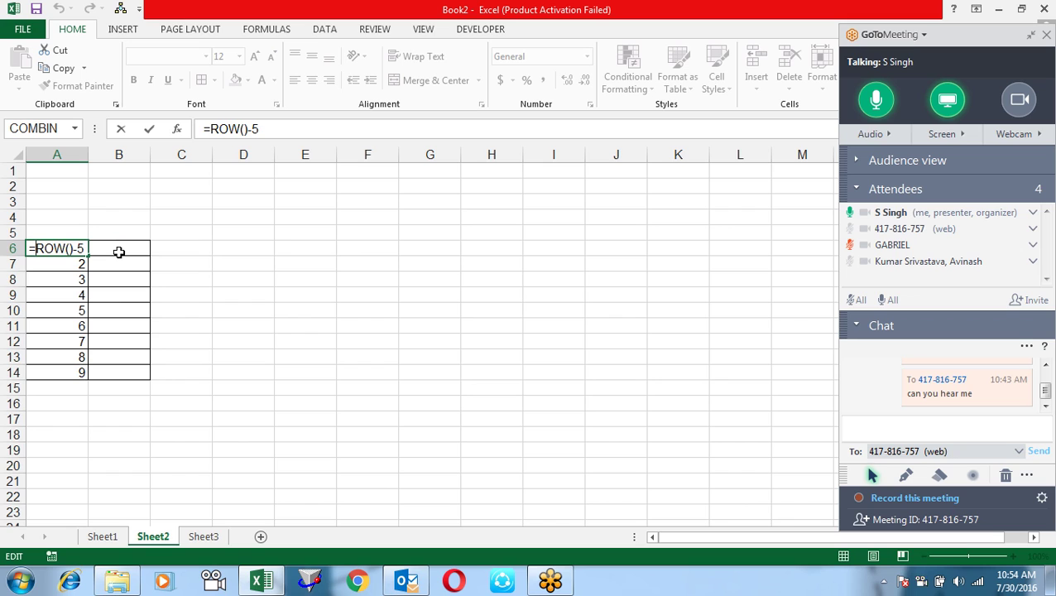
Rewrite A6 as =IF(B6="","",ROW()-5), accepting Excel's suggested correction.
{"action": "type", "text": "IF("}
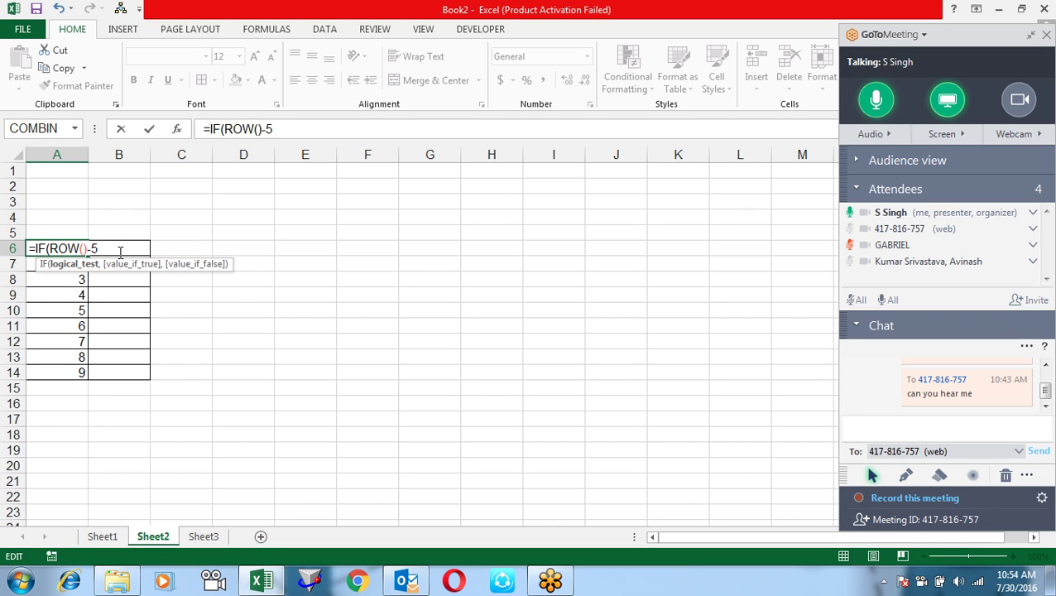
{"action": "left_click", "coordinate": [197, 244]}
{"action": "key", "text": "Left"}
{"action": "type", "text": "=\"\",\"\","}
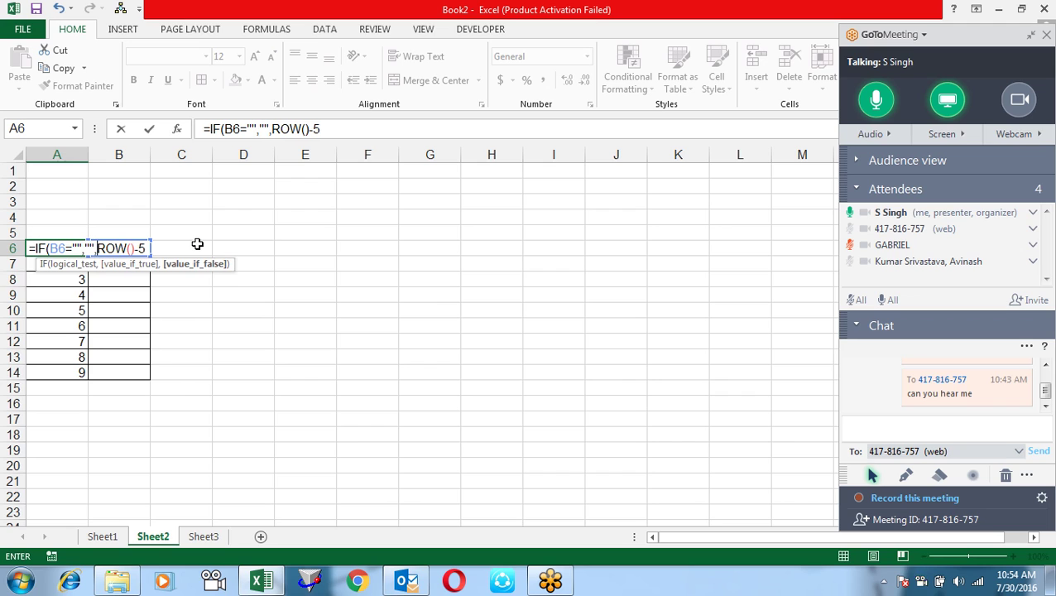
{"action": "key", "text": "Return"}
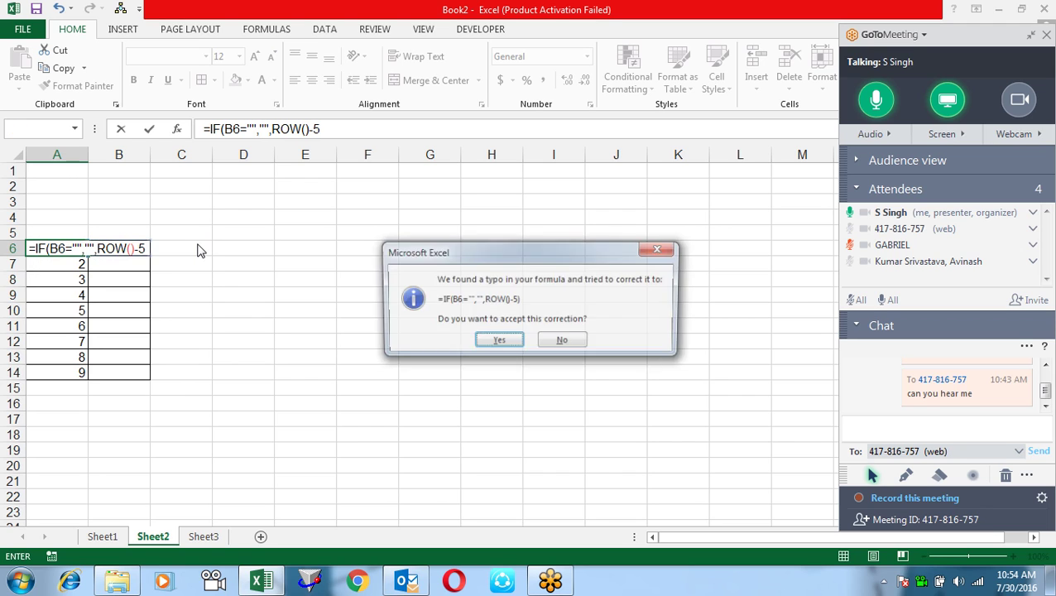
{"action": "key", "text": "Return"}
Copy the IF formula from A6 into A7:A14.
{"action": "key", "text": "Up"}
{"action": "key", "text": "ctrl+c"}
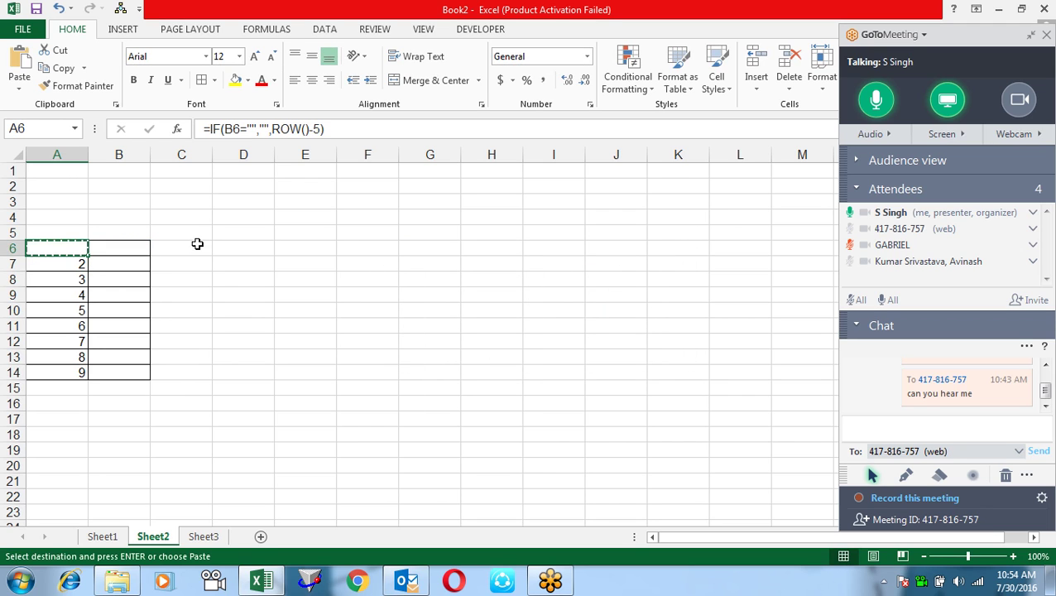
{"action": "key", "text": "Down"}
{"action": "key", "text": "ctrl+shift+Down"}
{"action": "key", "text": "Return"}
{"action": "key", "text": "Up"}
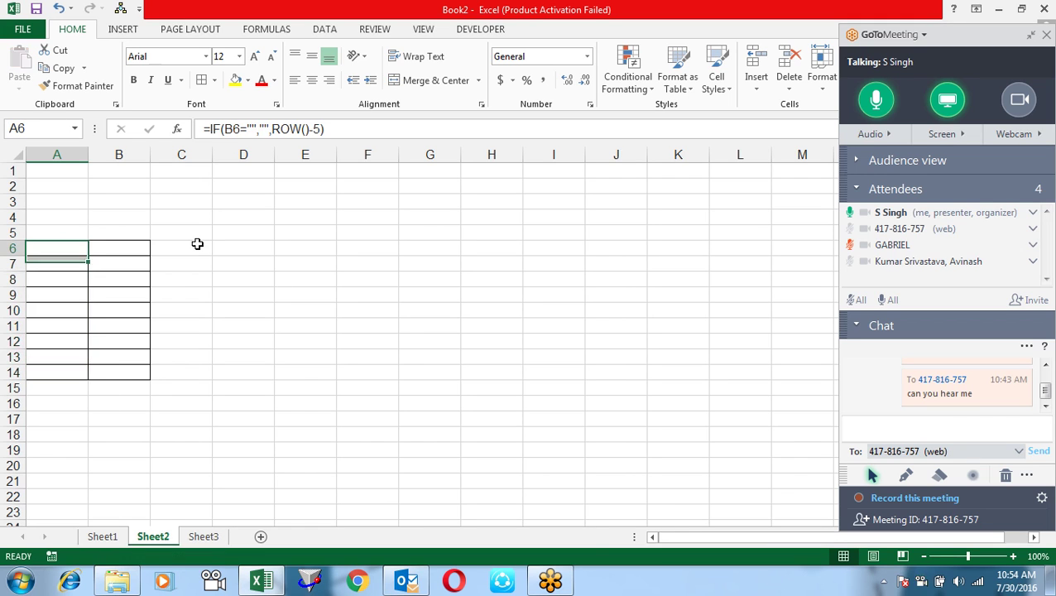
{"action": "key", "text": "Right"}
Enter sample entries (sdf, fsd, df) down B6:B13, then switch to Sheet1.
{"action": "type", "text": "sdf "}
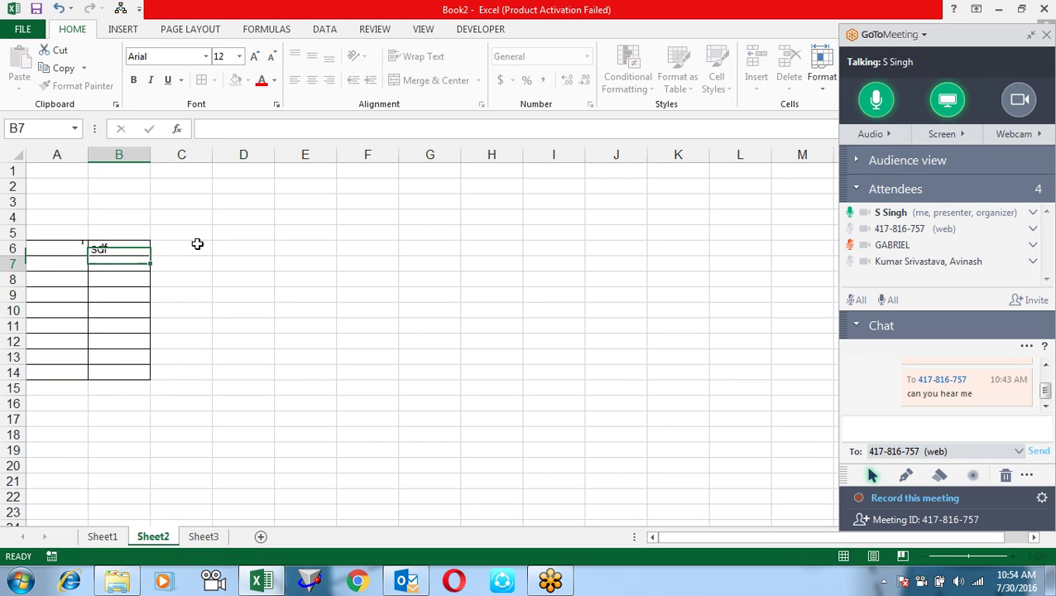
{"action": "type", "text": "sdf sdf sdf sdf fsd fsd df"}
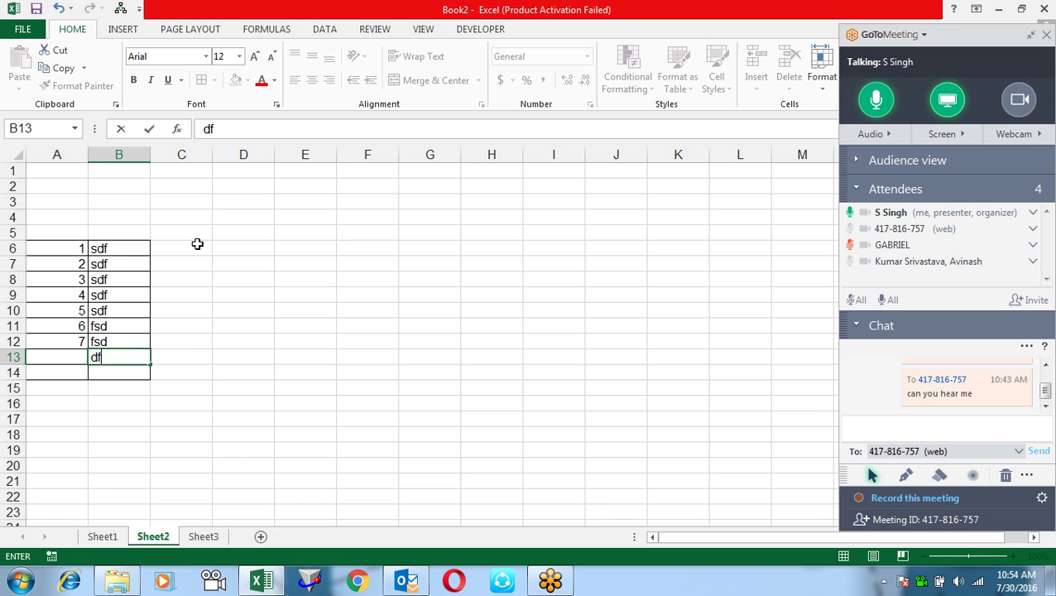
{"action": "key", "text": "Return"}
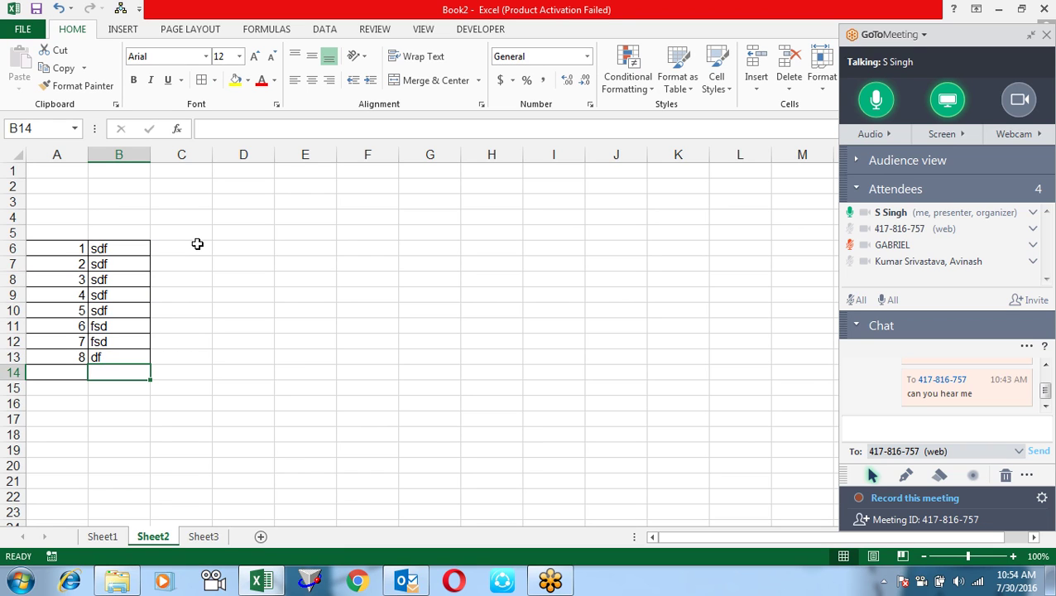
{"action": "key", "text": "Up"}
{"action": "key", "text": "Up"}
{"action": "key", "text": "Up"}
{"action": "key", "text": "Up"}
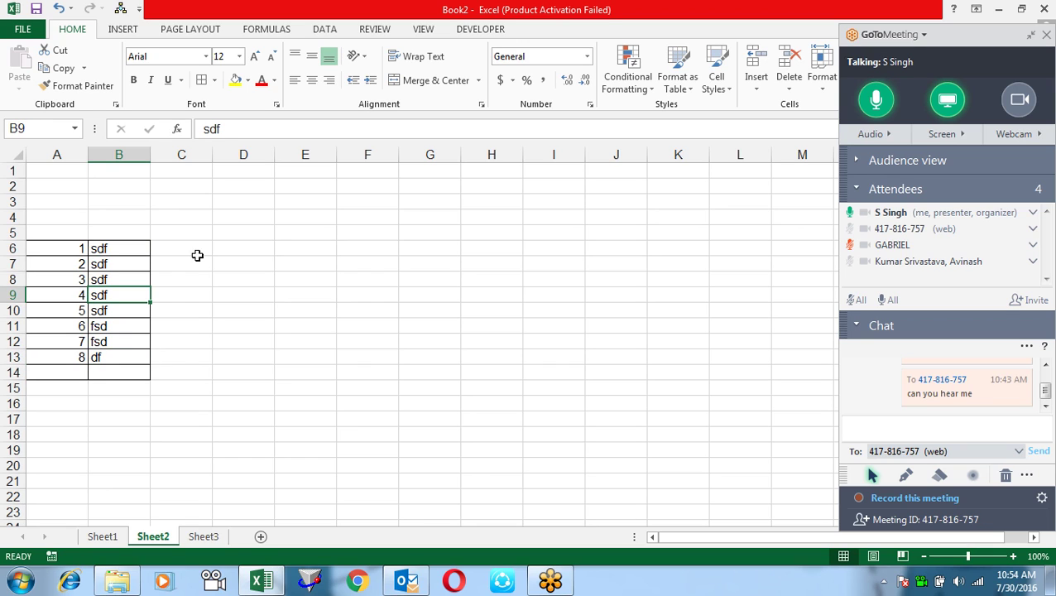
{"action": "left_click", "coordinate": [117, 535]}
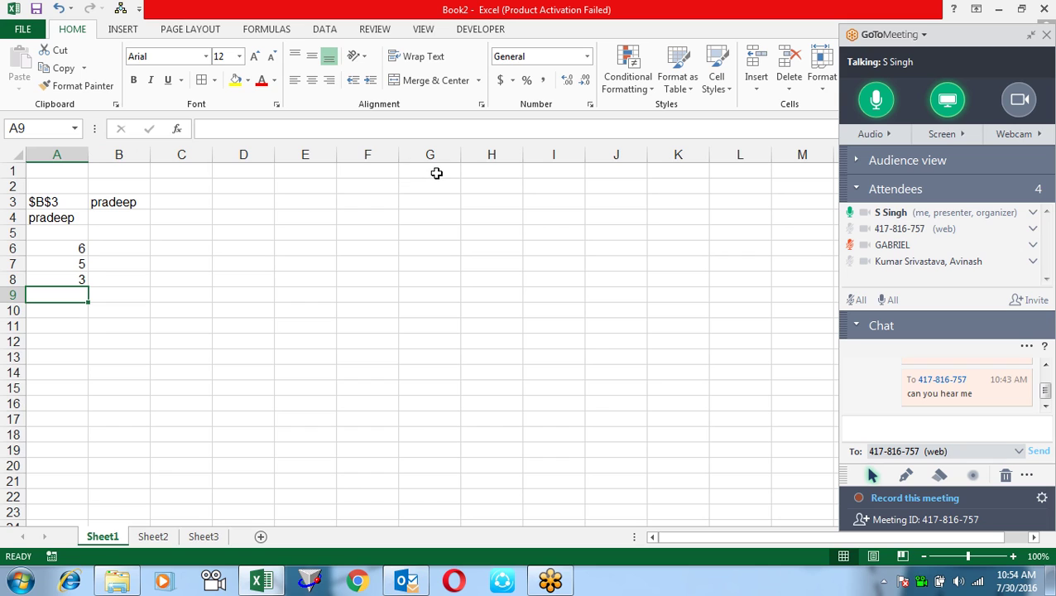
Close the GoToMeeting panel and enter =ADDRESS(ROW(),COLUMN()) in A1.
{"action": "left_click", "coordinate": [1030, 35]}
{"action": "left_click_drag", "start_coordinate": [207, 171], "coordinate": [555, 166]}
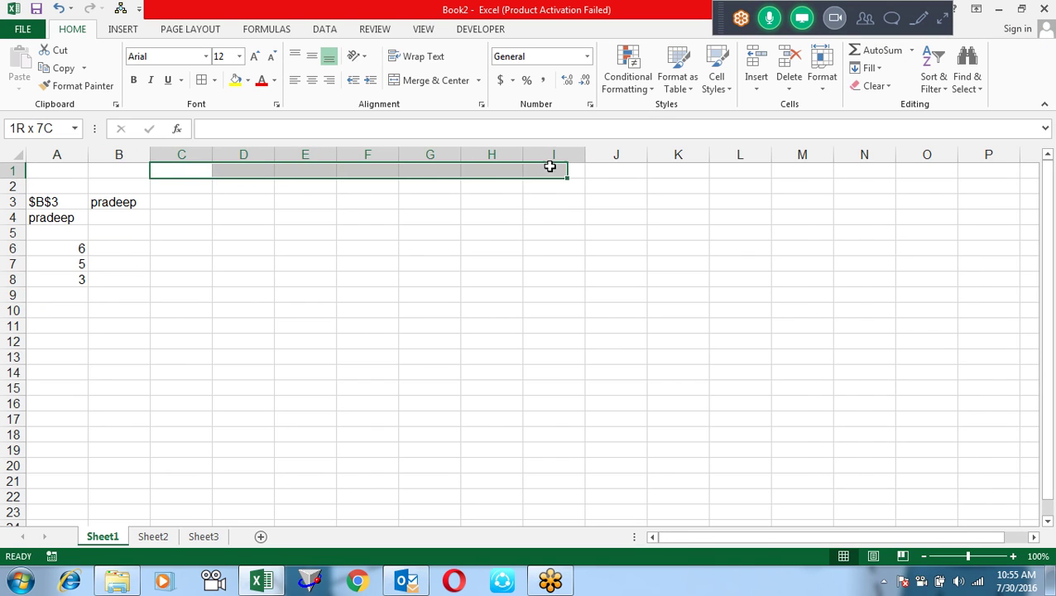
{"action": "left_click", "coordinate": [493, 219]}
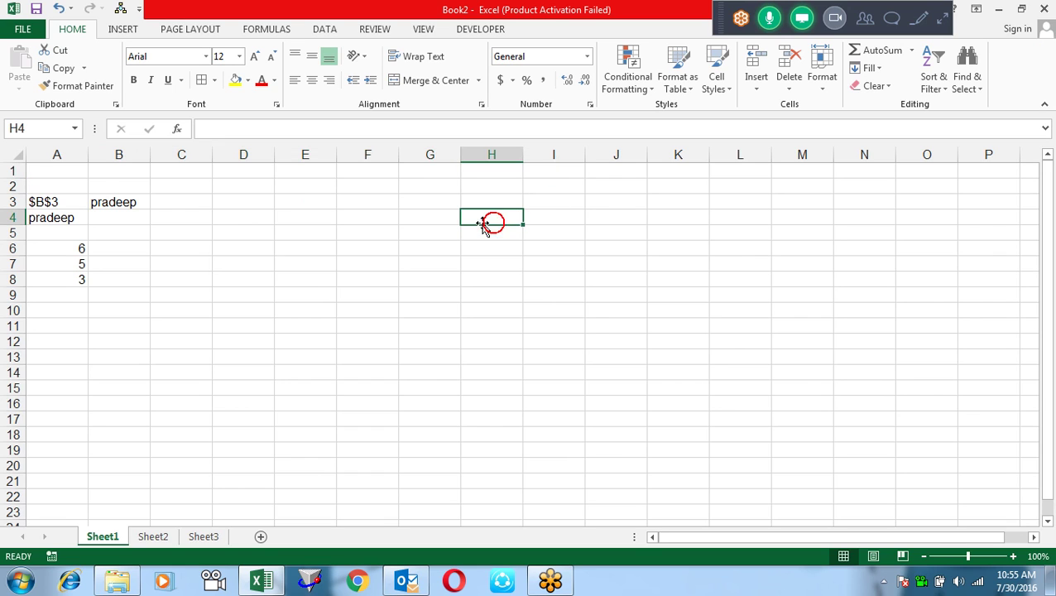
{"action": "left_click", "coordinate": [78, 169]}
{"action": "type", "text": "="}
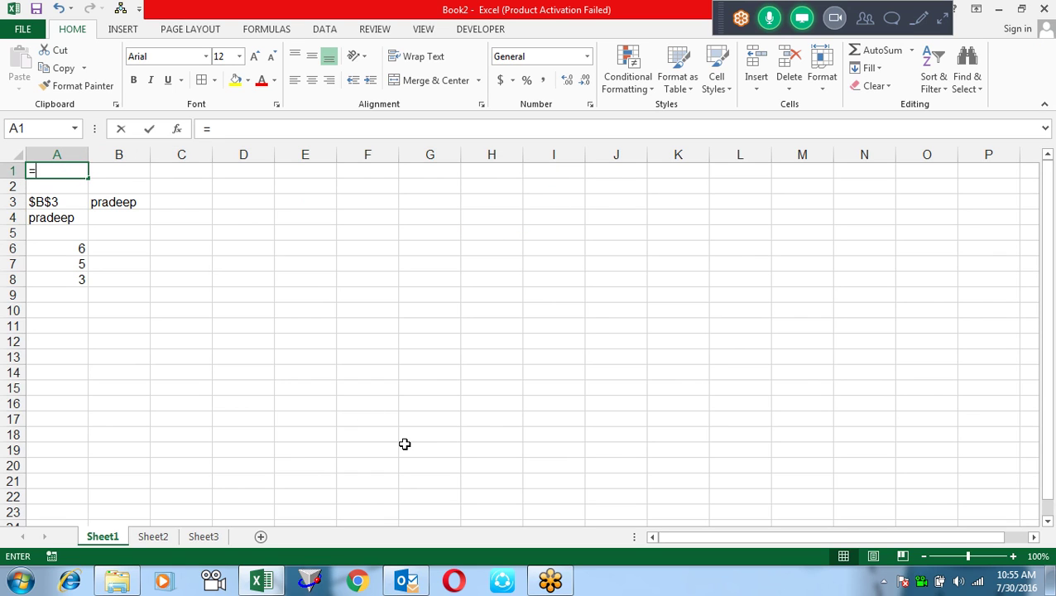
{"action": "type", "text": "ro"}
{"action": "key", "text": "BackSpace"}
{"action": "key", "text": "BackSpace"}
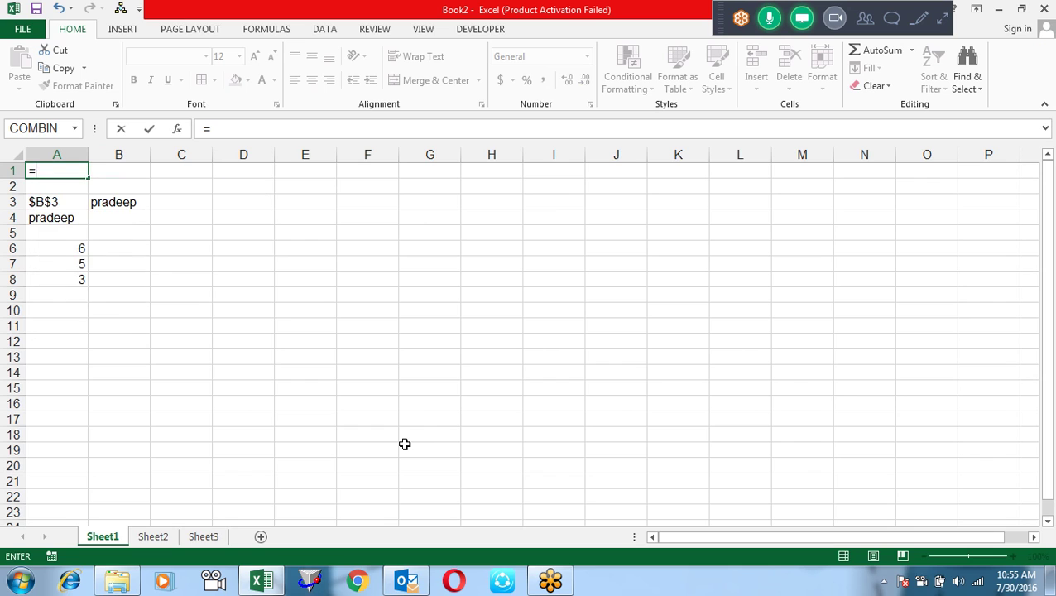
{"action": "type", "text": "ad"}
{"action": "key", "text": "Tab"}
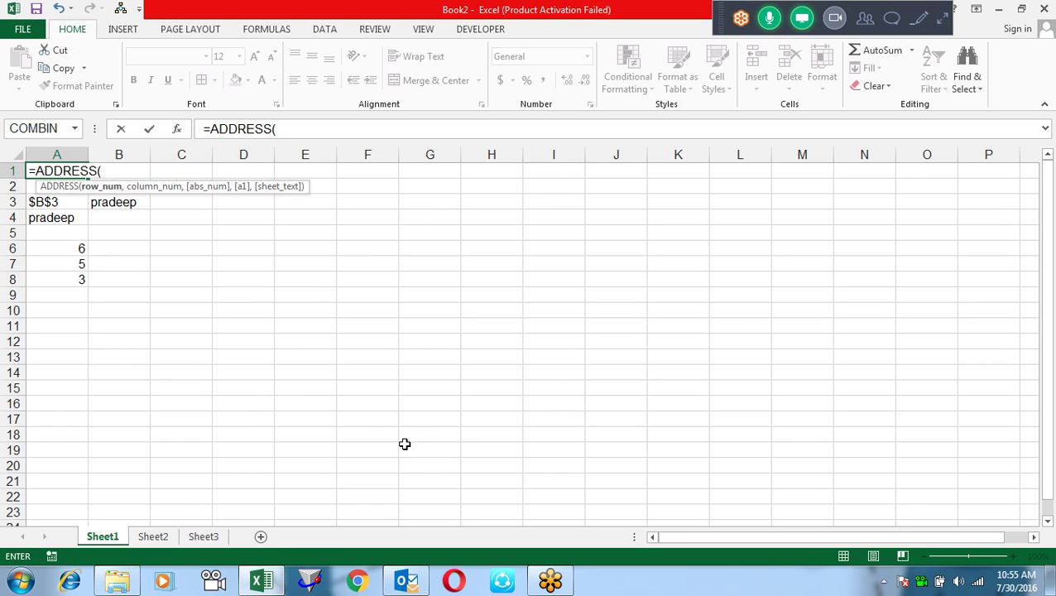
{"action": "type", "text": "row()"}
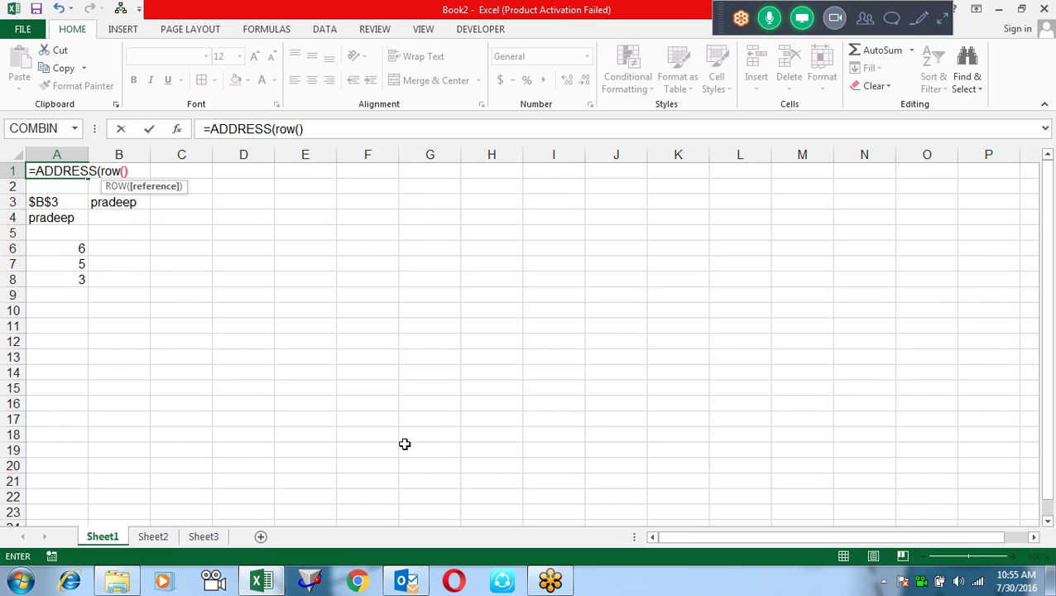
{"action": "type", "text": ","}
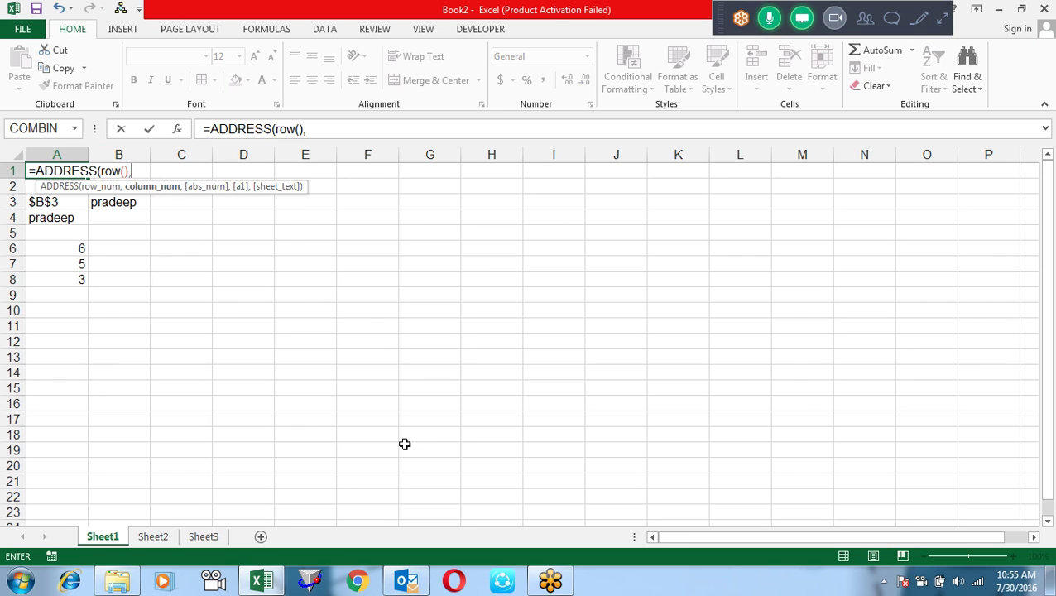
{"action": "type", "text": "col"}
{"action": "key", "text": "Tab"}
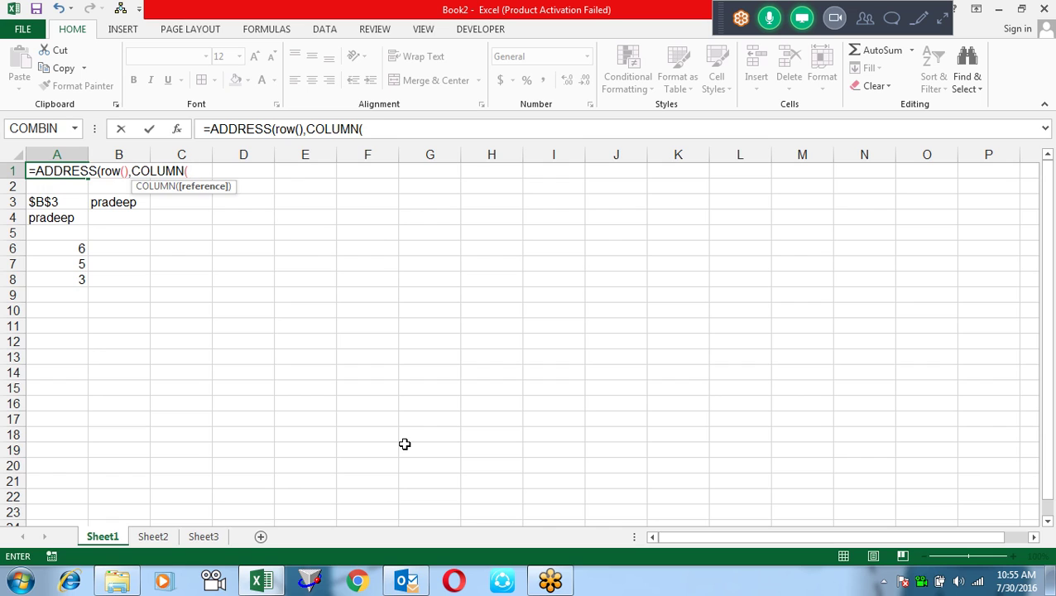
{"action": "type", "text": ")"}
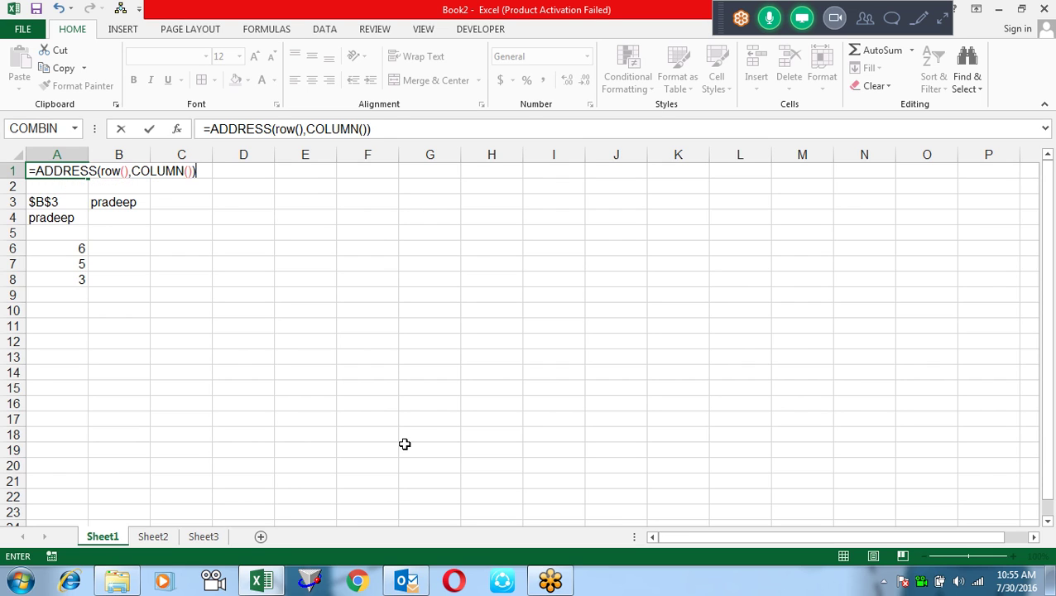
{"action": "key", "text": "Return"}
Copy the ADDRESS formula from A1 across B1:G1.
{"action": "key", "text": "Up"}
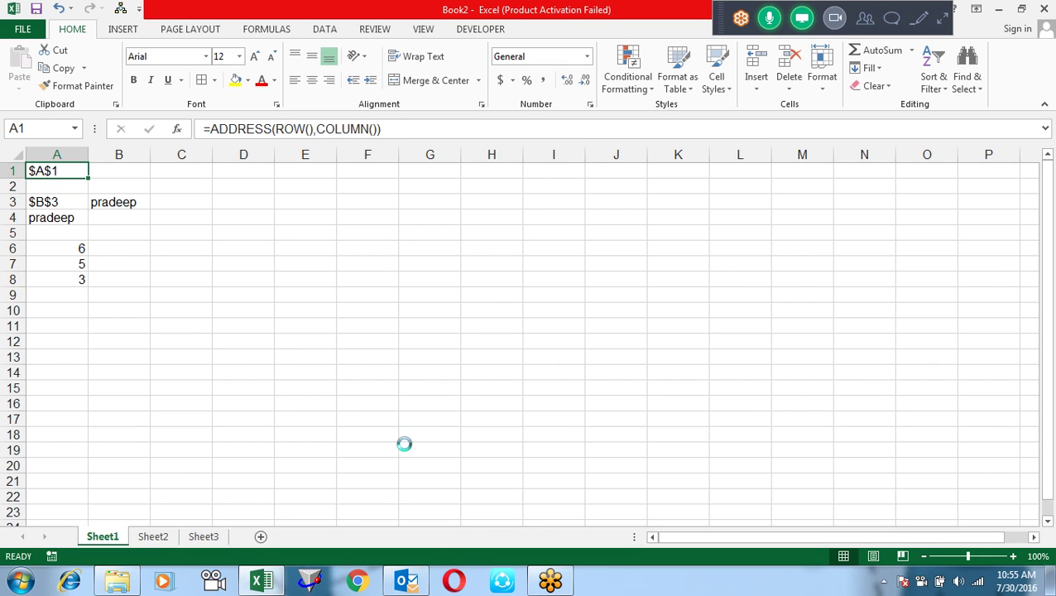
{"action": "key", "text": "ctrl+c"}
{"action": "key", "text": "Right"}
{"action": "key", "text": "shift+Right"}
{"action": "key", "text": "Return"}
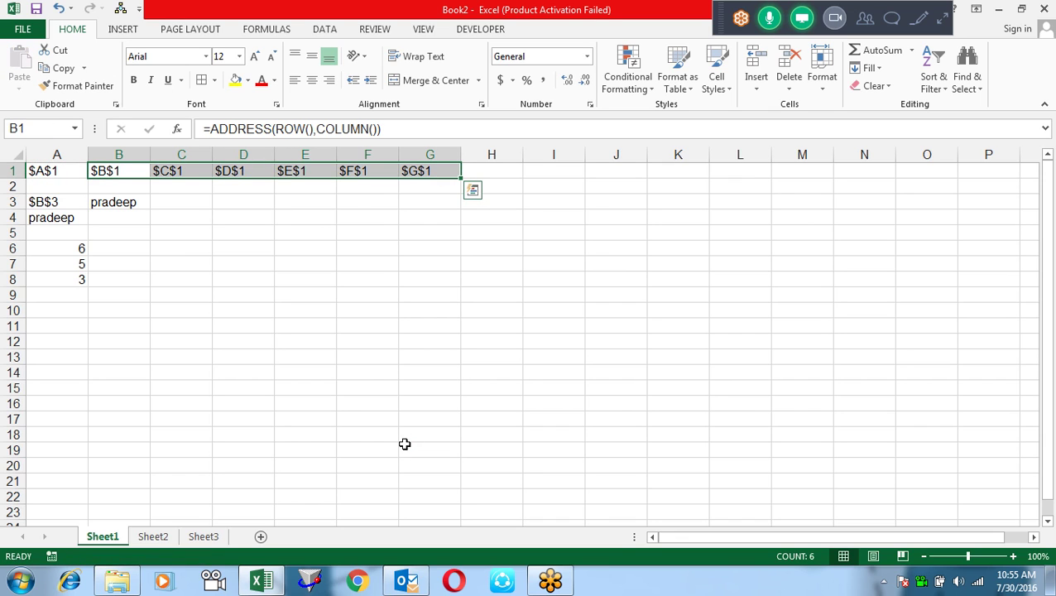
{"action": "key", "text": "Left"}
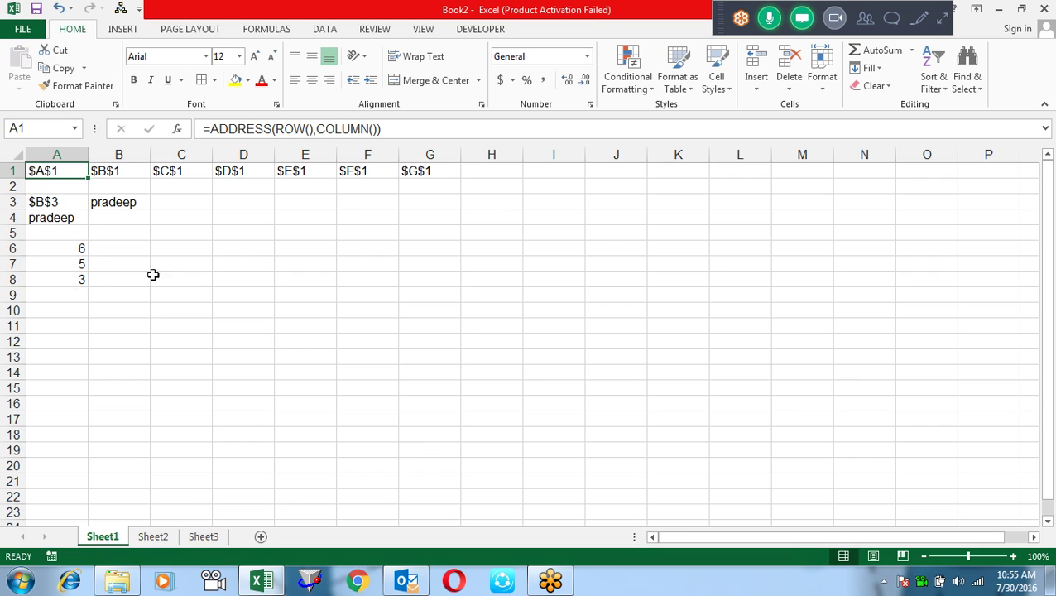
Change A1 to =SUBSTITUTE(ADDRESS(ROW(),COLUMN()),"$","") to drop the dollar signs.
{"action": "left_click", "coordinate": [210, 129]}
{"action": "type", "text": "sub"}
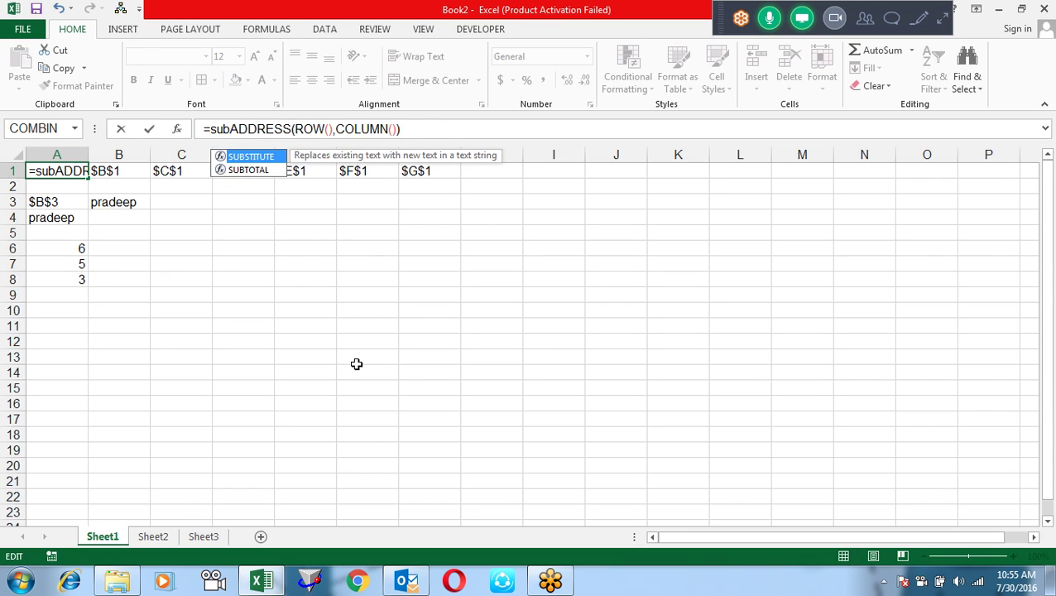
{"action": "key", "text": "Tab"}
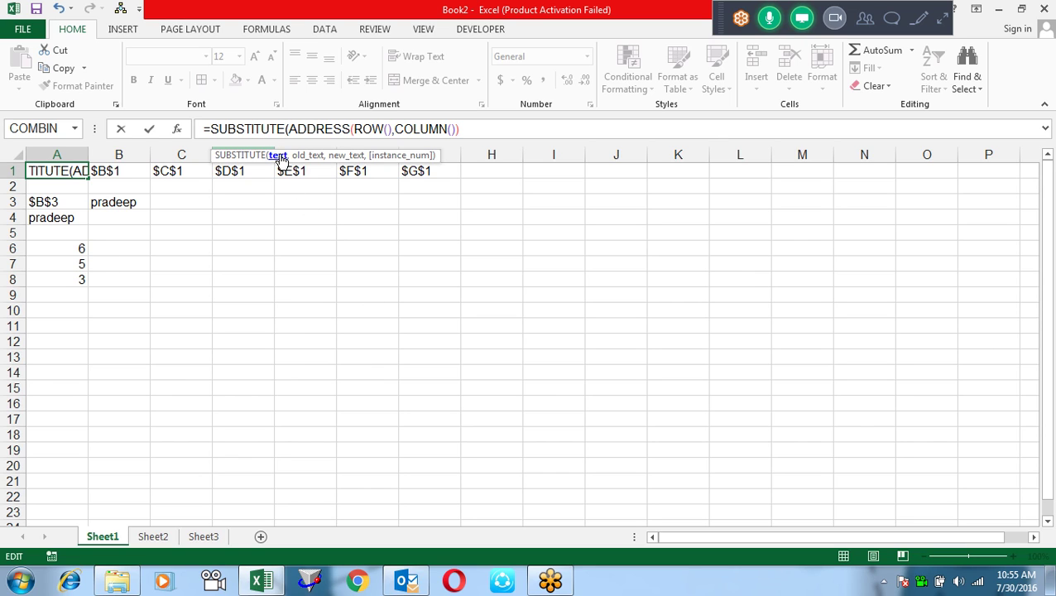
{"action": "left_click", "coordinate": [283, 162]}
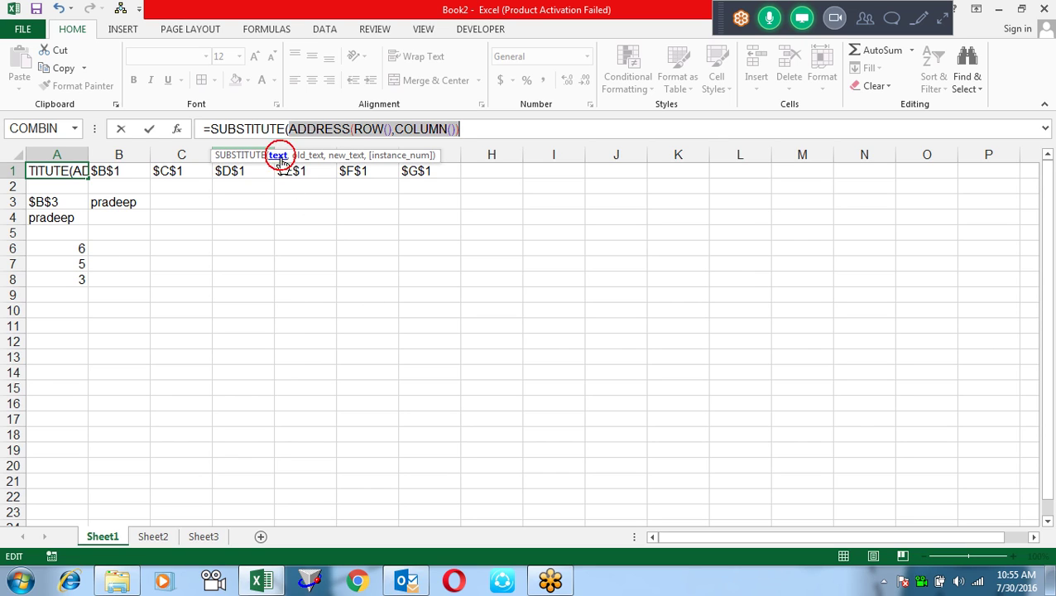
{"action": "left_click", "coordinate": [497, 129]}
{"action": "type", "text": ","}
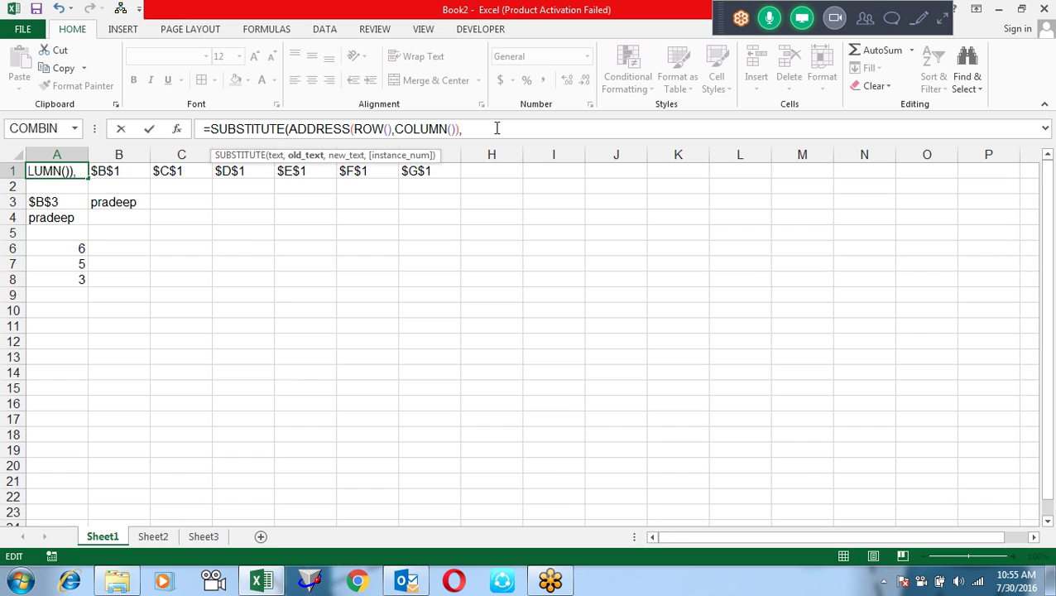
{"action": "type", "text": "\"$\""}
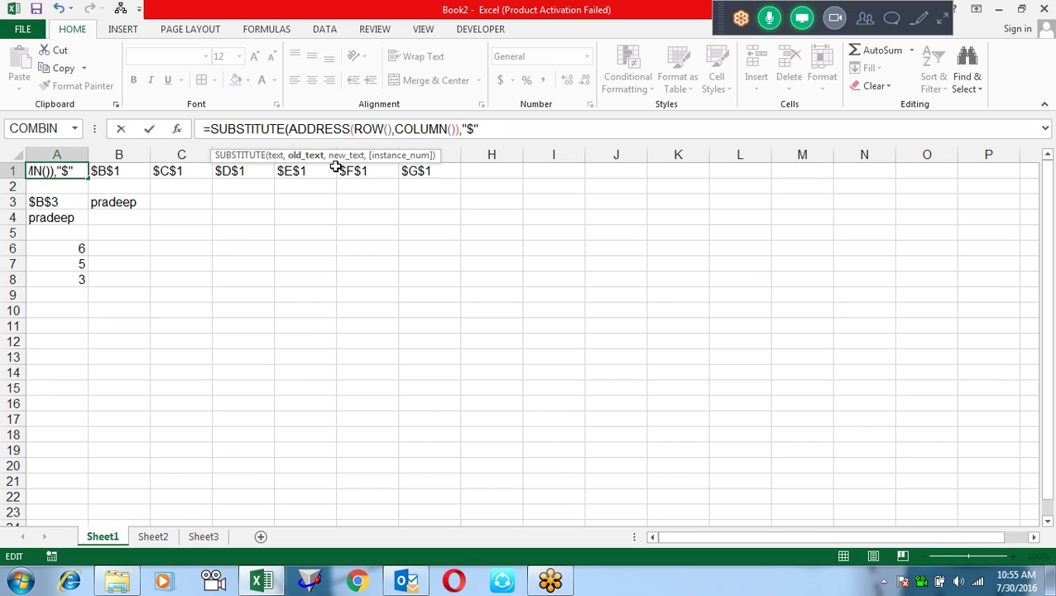
{"action": "type", "text": ","}
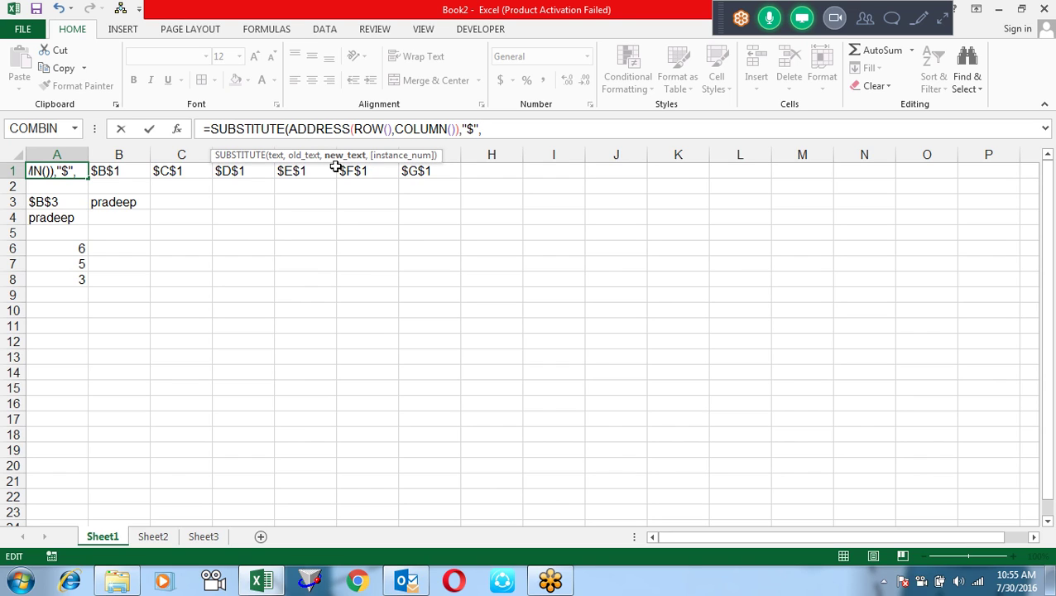
{"action": "type", "text": "\"\""}
{"action": "type", "text": ")"}
{"action": "key", "text": "Return"}
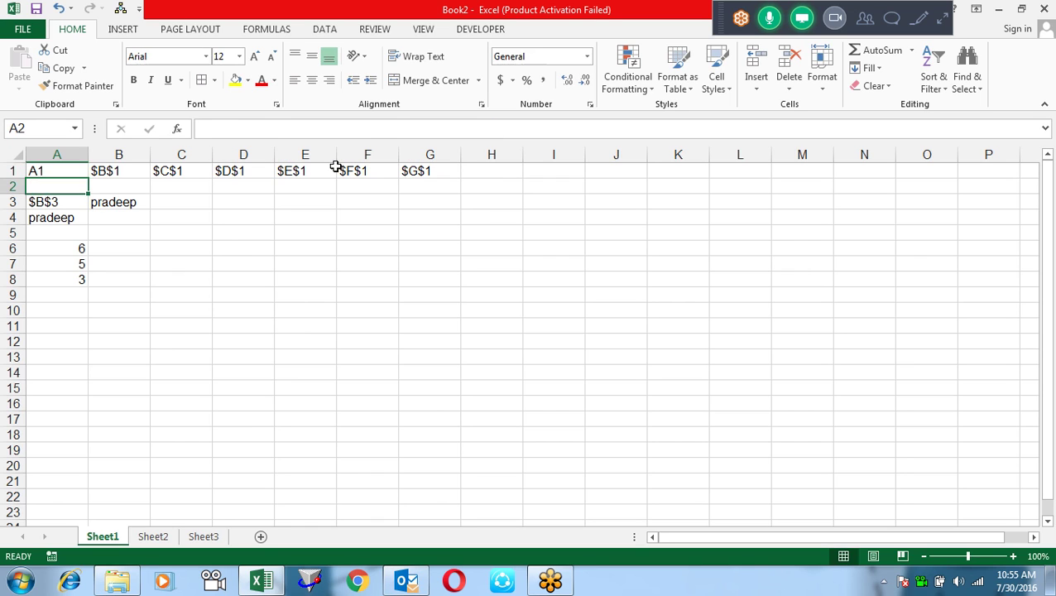
Copy the SUBSTITUTE formula from A1 across A1:G1.
{"action": "key", "text": "Up"}
{"action": "key", "text": "ctrl+c"}
{"action": "key", "text": "ctrl+shift+Right"}
{"action": "key", "text": "ctrl+v"}
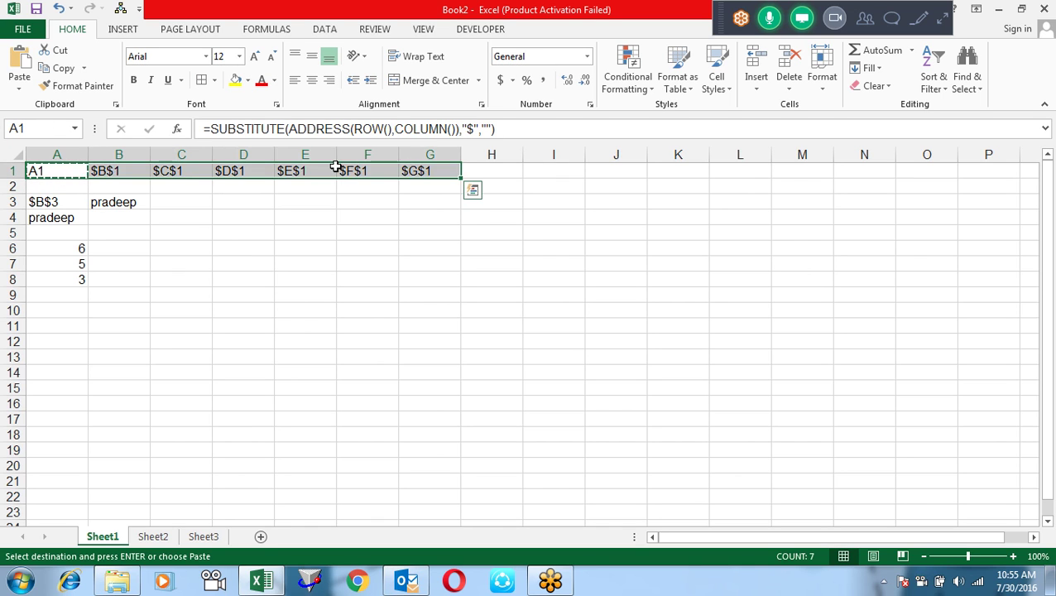
{"action": "key", "text": "ctrl+Home"}
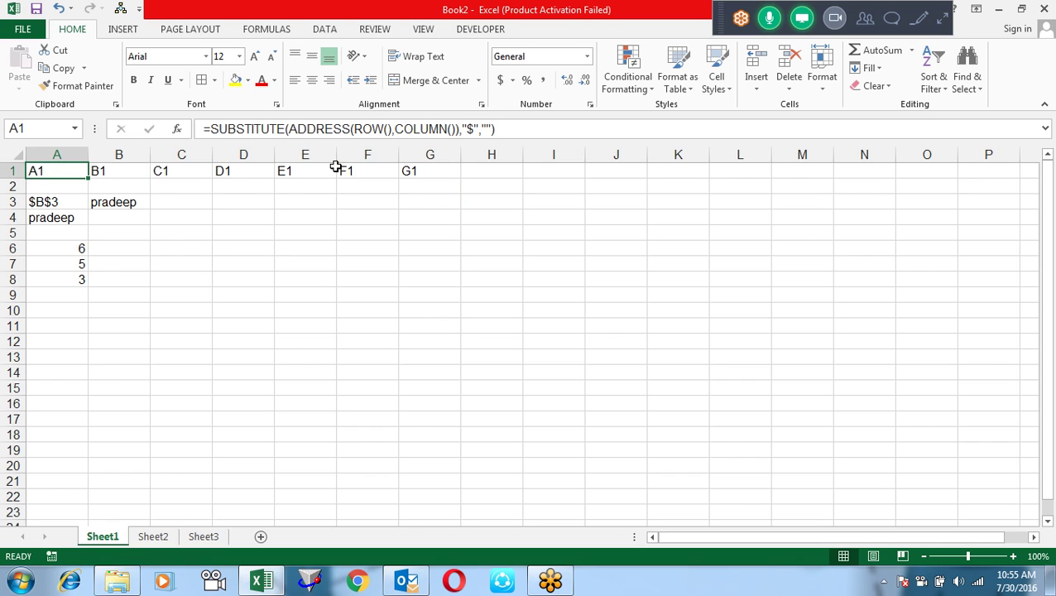
Wrap A1's formula in an outer SUBSTITUTE(...,"1","") to strip the row number.
{"action": "left_click", "coordinate": [208, 130]}
{"action": "type", "text": "sub"}
{"action": "key", "text": "Tab"}
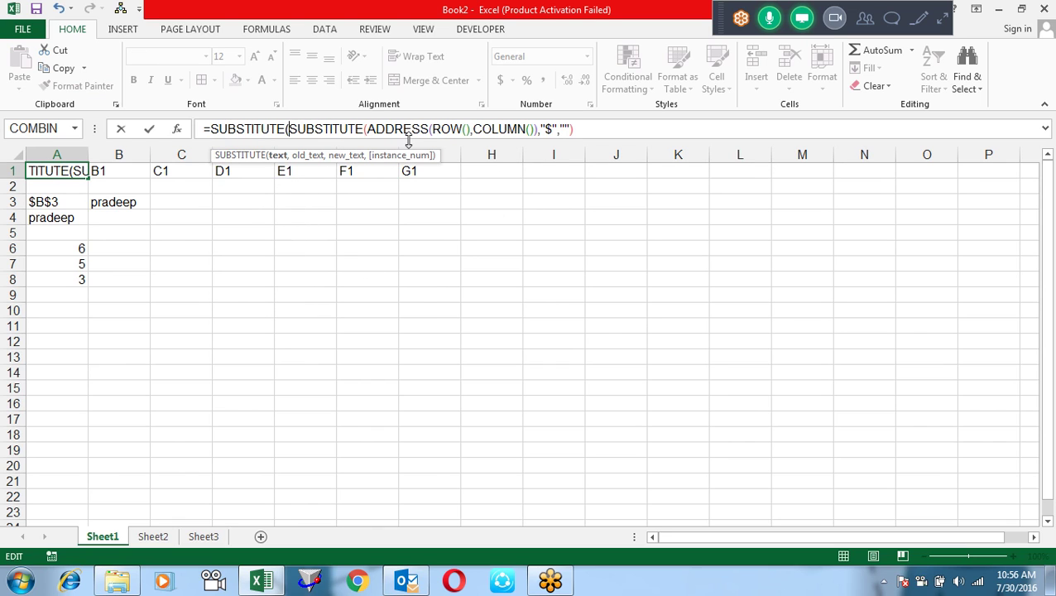
{"action": "left_click", "coordinate": [641, 128]}
{"action": "type", "text": ",\"1\",\"\")"}
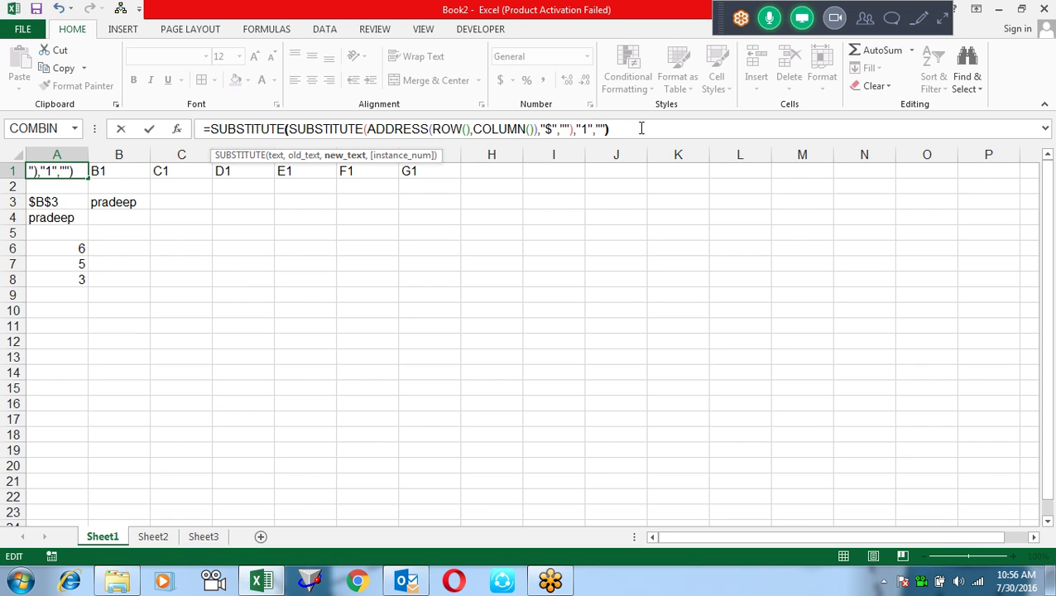
{"action": "key", "text": "Return"}
Copy the nested SUBSTITUTE formula from A1 across B1:G1.
{"action": "key", "text": "Up"}
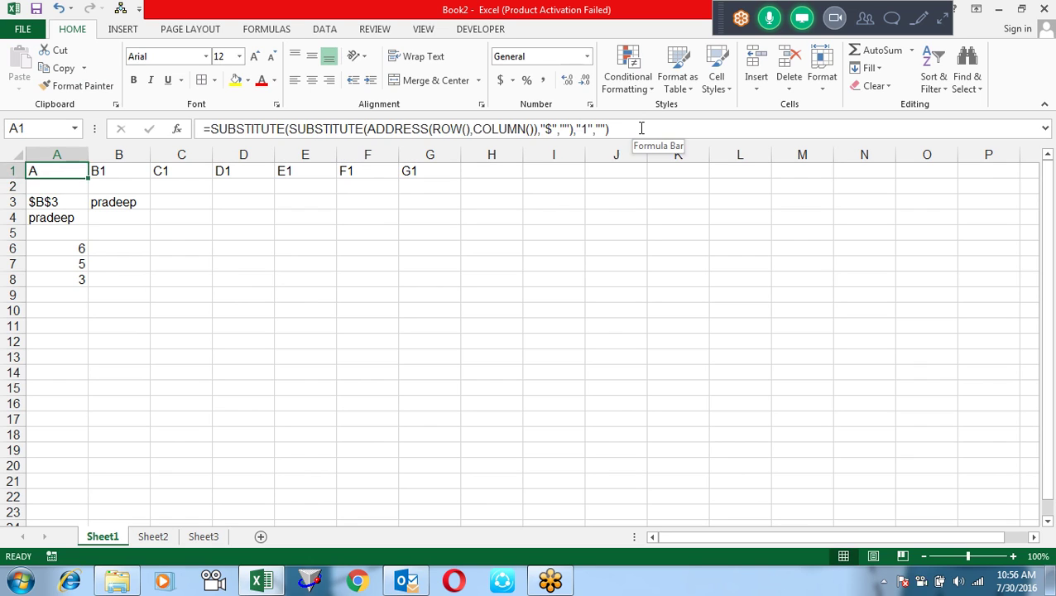
{"action": "key", "text": "ctrl+c"}
{"action": "key", "text": "Right"}
{"action": "key", "text": "ctrl+shift+Right"}
{"action": "key", "text": "ctrl+v"}
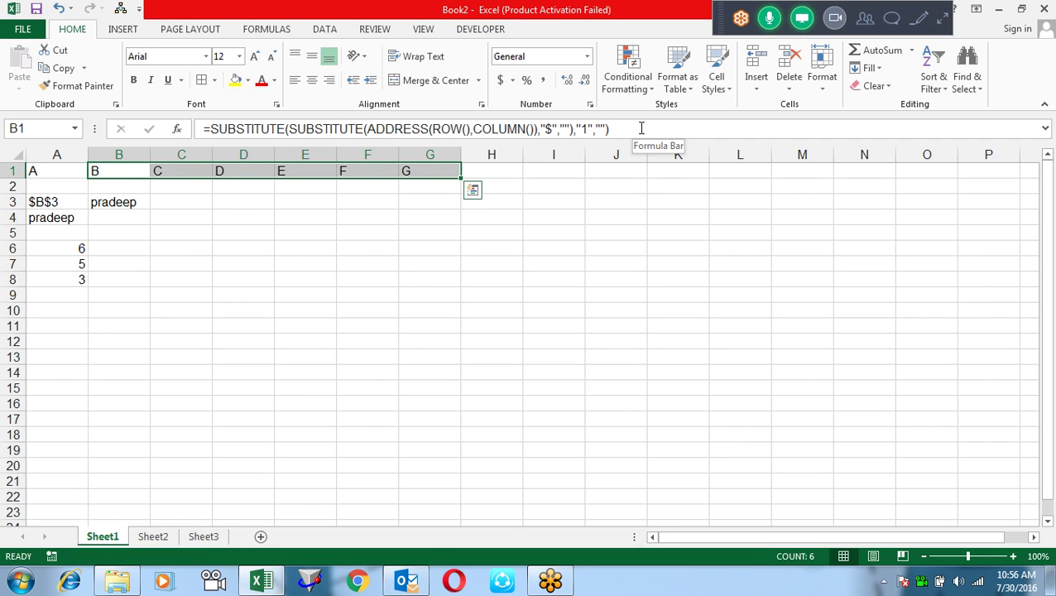
Check the row 1 results, inspecting E1's nested formula without changing it.
{"action": "key", "text": "Left"}
{"action": "key", "text": "Right"}
{"action": "key", "text": "Right"}
{"action": "key", "text": "Right"}
{"action": "key", "text": "Right"}
{"action": "key", "text": "Right"}
{"action": "key", "text": "Right"}
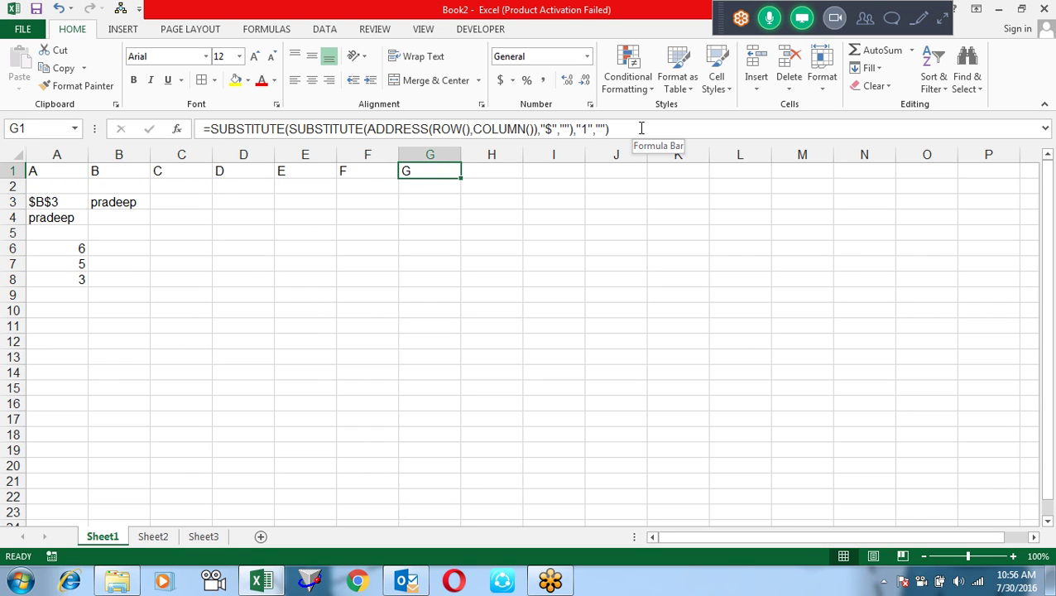
{"action": "key", "text": "F2"}
{"action": "key", "text": "Escape"}
{"action": "key", "text": "Left"}
{"action": "key", "text": "F2"}
{"action": "key", "text": "Escape"}
{"action": "key", "text": "Left"}
{"action": "key", "text": "F2"}
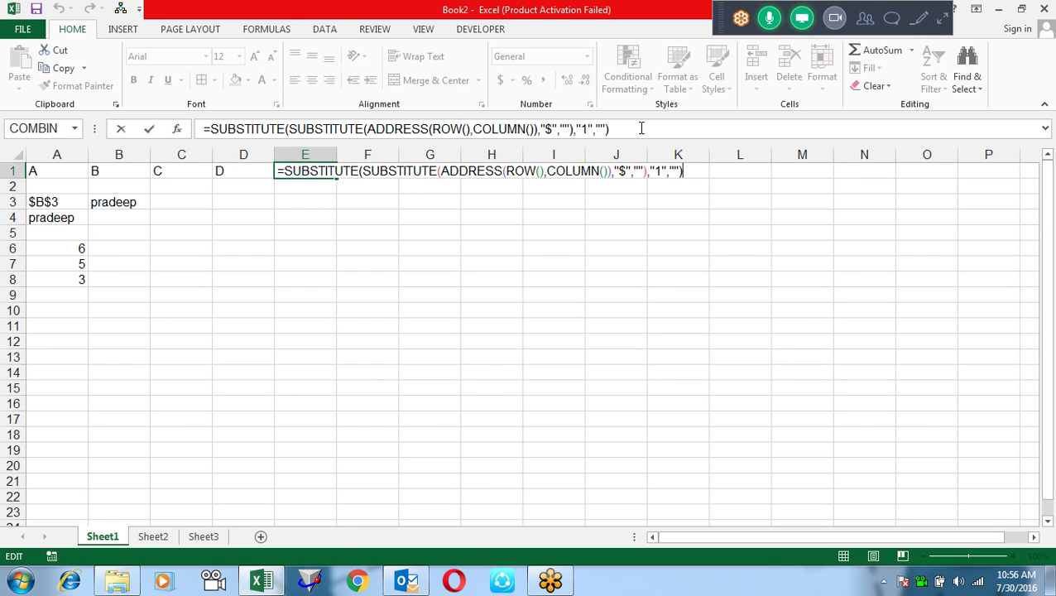
{"action": "key", "text": "Escape"}
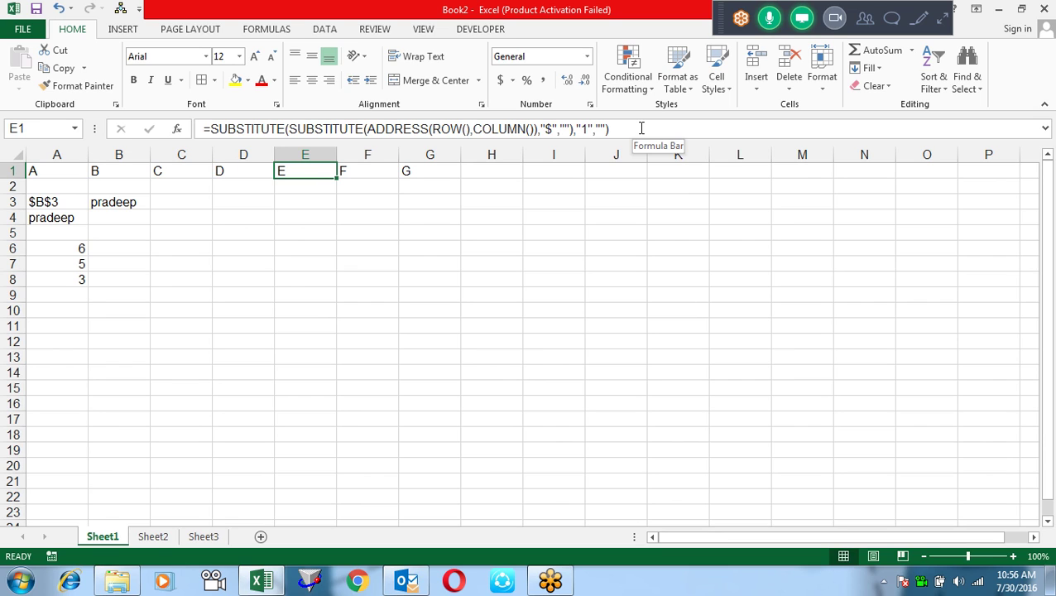
{"action": "key", "text": "Left"}
Re-commit the INDIRECT formula in cell A4.
{"action": "key", "text": "Left"}
{"action": "key", "text": "Left"}
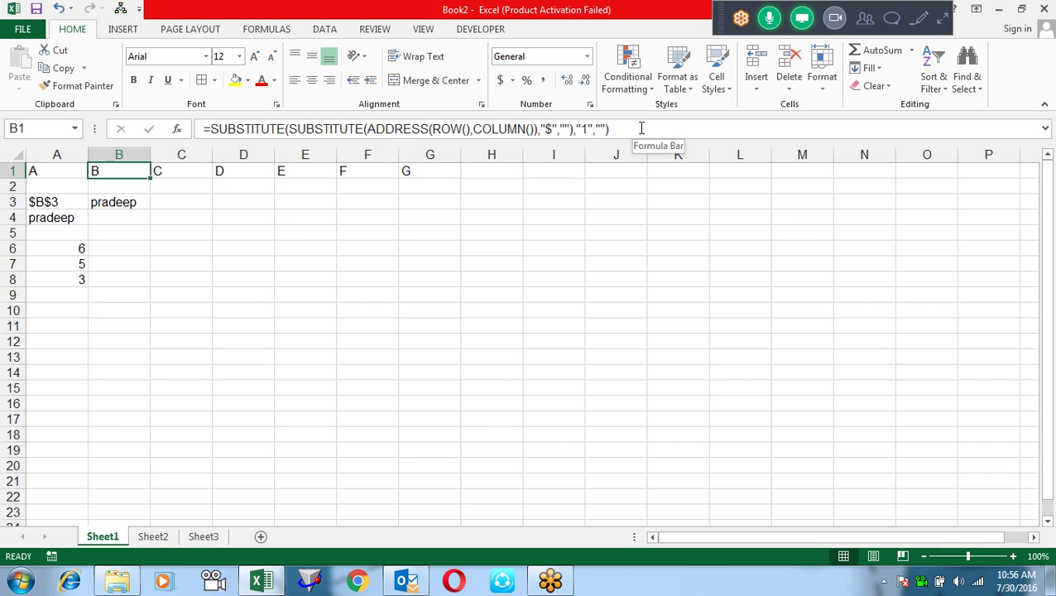
{"action": "key", "text": "Left"}
{"action": "key", "text": "Down"}
{"action": "key", "text": "Down"}
{"action": "key", "text": "Down"}
{"action": "key", "text": "Down"}
{"action": "key", "text": "Up"}
{"action": "key", "text": "F2"}
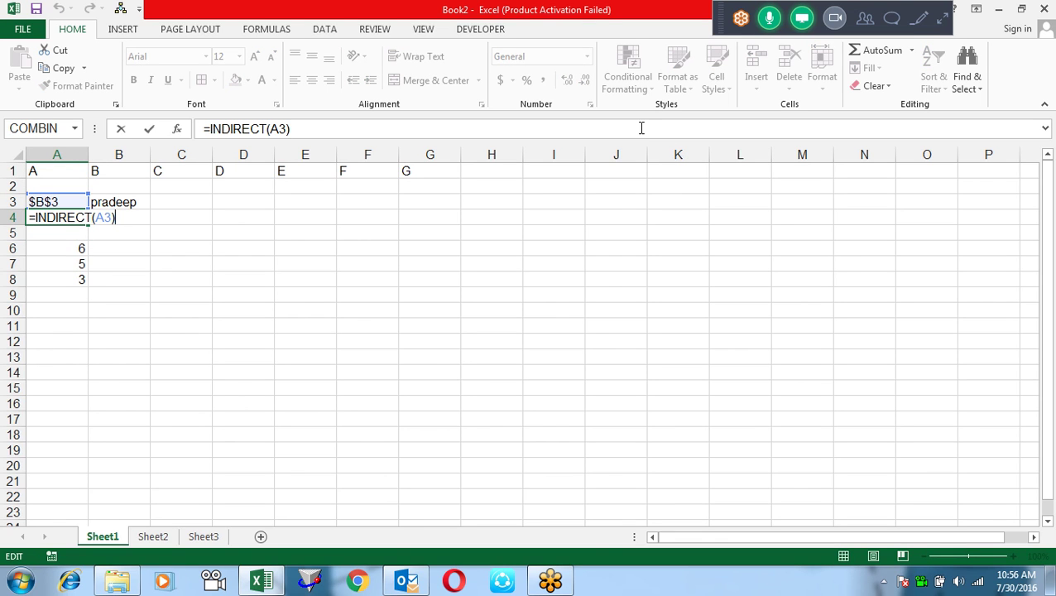
{"action": "key", "text": "Tab"}
Fill D4:D13 with =RANDBETWEEN(10,90).
{"action": "key", "text": "Right"}
{"action": "key", "text": "Right"}
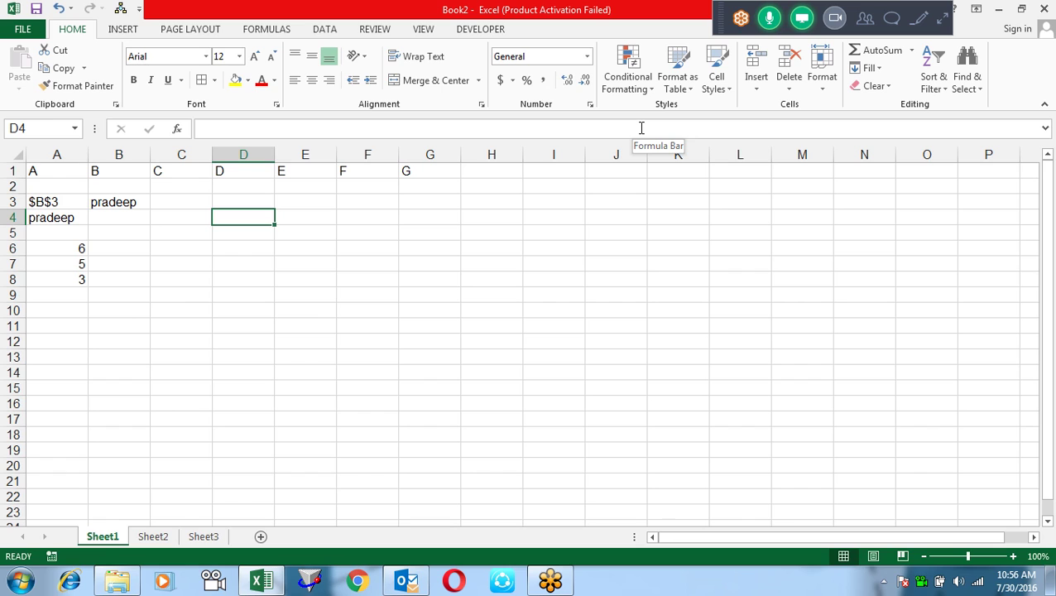
{"action": "key", "text": "shift+Down"}
{"action": "key", "text": "shift+Down"}
{"action": "key", "text": "shift+Down"}
{"action": "key", "text": "shift+Down"}
{"action": "key", "text": "shift+Down"}
{"action": "key", "text": "shift+Down"}
{"action": "key", "text": "shift+Down"}
{"action": "type", "text": "=ra"}
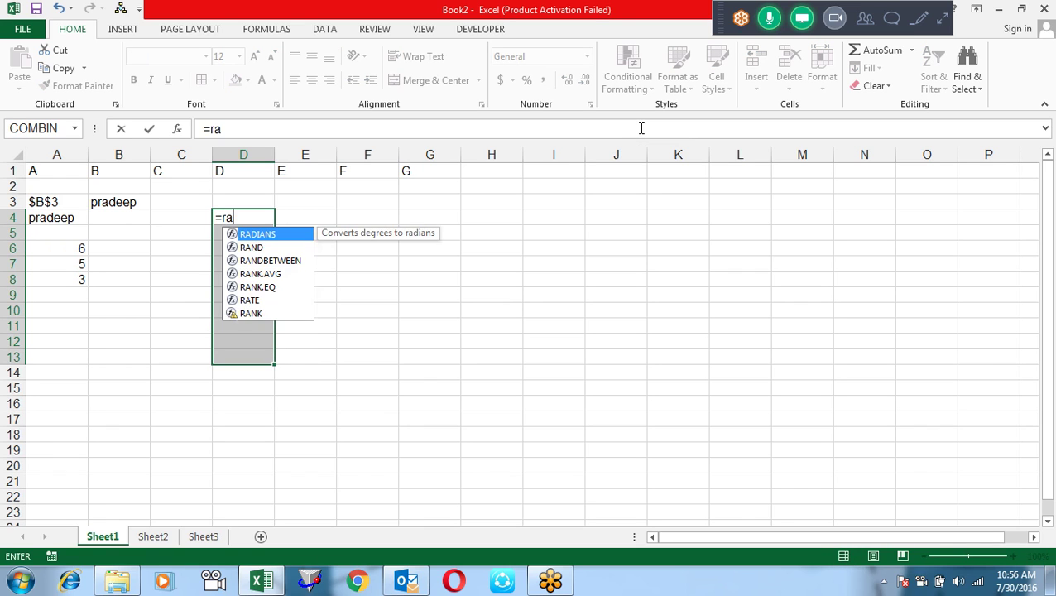
{"action": "key", "text": "Down"}
{"action": "key", "text": "Down"}
{"action": "key", "text": "Tab"}
{"action": "type", "text": "10,90)"}
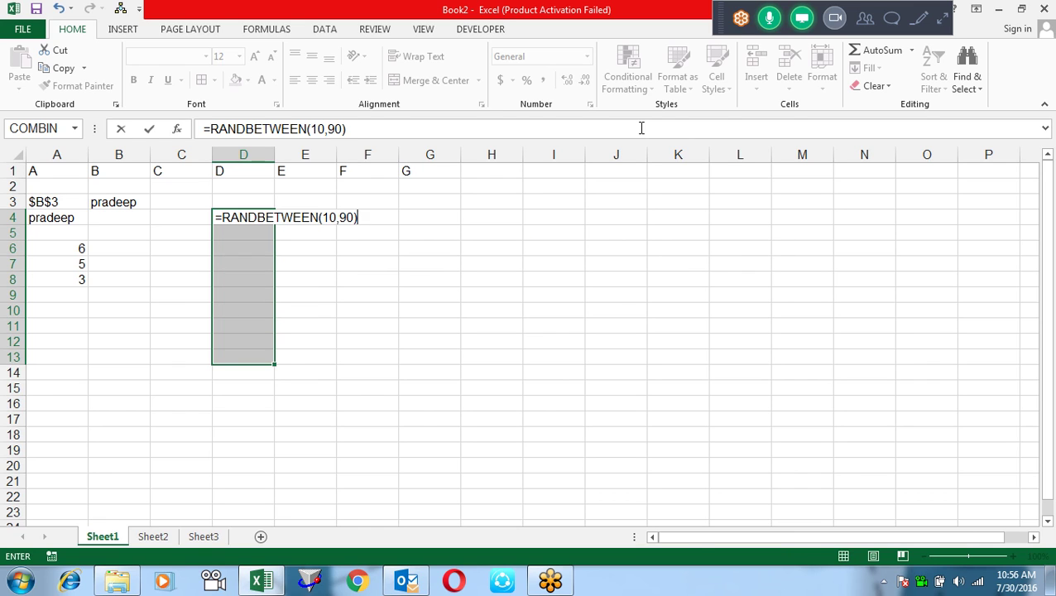
{"action": "key", "text": "ctrl+Return"}
Copy D4:D13 and paste it back as values to freeze the random numbers.
{"action": "key", "text": "ctrl+c"}
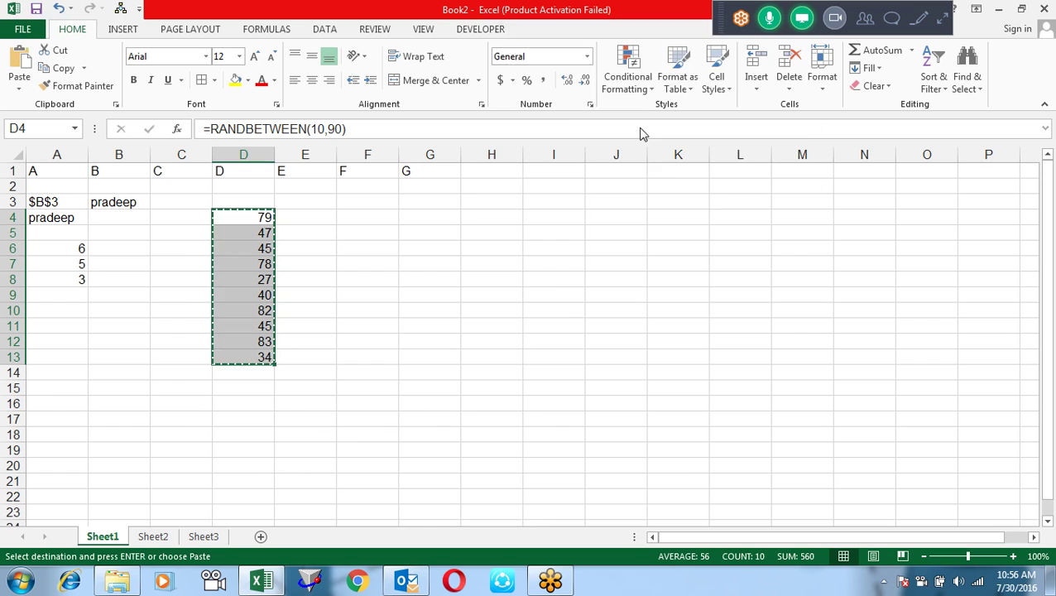
{"action": "key", "text": "ctrl+alt+v"}
{"action": "key", "text": "v"}
{"action": "key", "text": "Return"}
{"action": "key", "text": "Escape"}
{"action": "key", "text": "Right"}
{"action": "key", "text": "Right"}
{"action": "key", "text": "Right"}
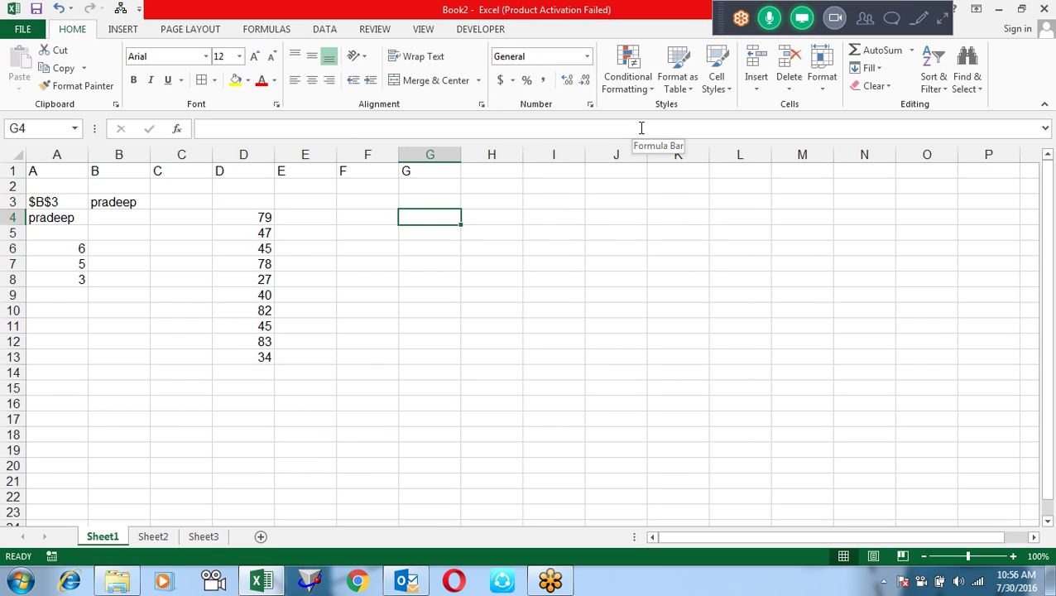
{"action": "key", "text": "Left"}
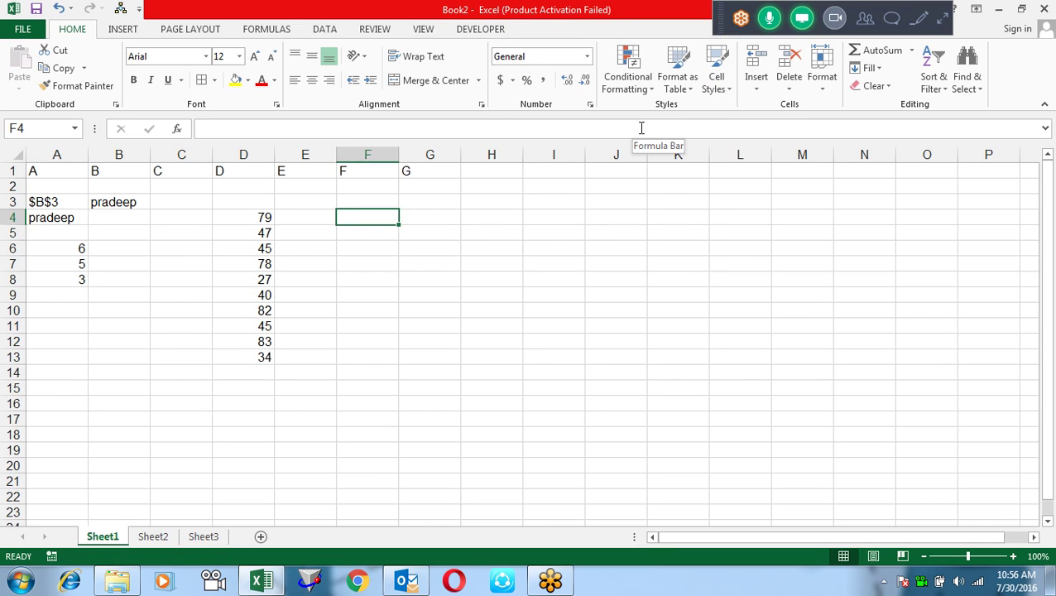
{"action": "key", "text": "Left"}
{"action": "key", "text": "Left"}
{"action": "key", "text": "Right"}
{"action": "key", "text": "Right"}
{"action": "key", "text": "Right"}
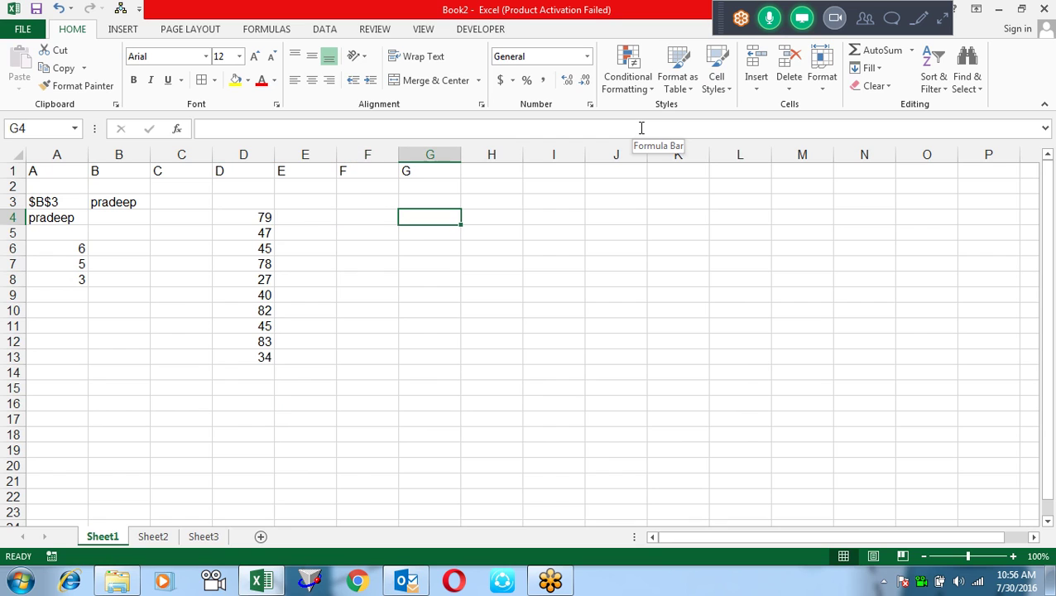
{"action": "key", "text": "shift+Right"}
{"action": "key", "text": "shift+Right"}
{"action": "key", "text": "shift+Right"}
{"action": "key", "text": "shift+Right"}
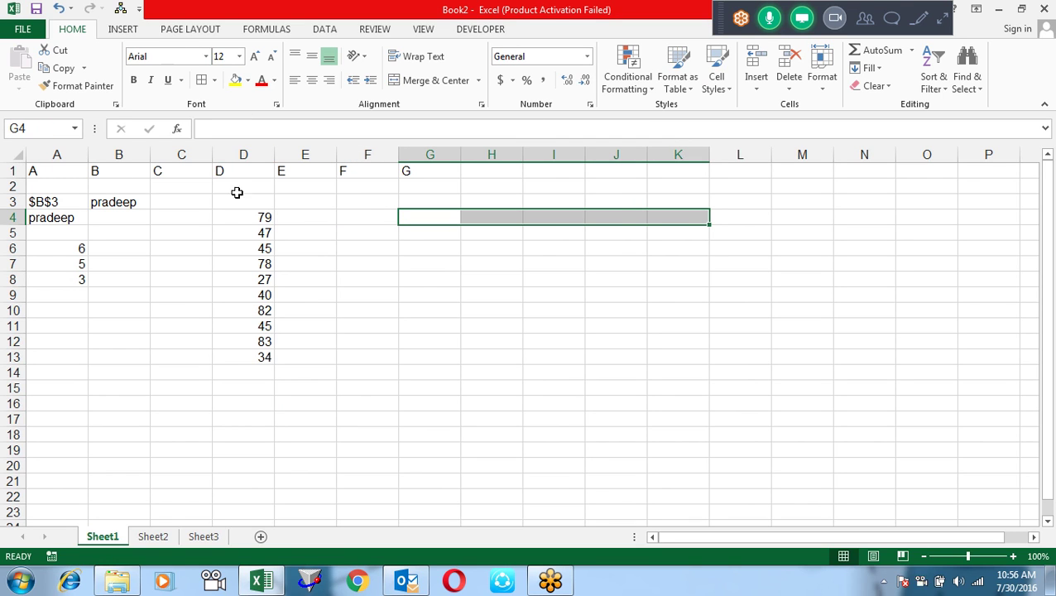
{"action": "left_click", "coordinate": [238, 219]}
{"action": "left_click", "coordinate": [242, 250]}
{"action": "left_click_drag", "start_coordinate": [244, 279], "coordinate": [245, 289]}
{"action": "left_click", "coordinate": [246, 311]}
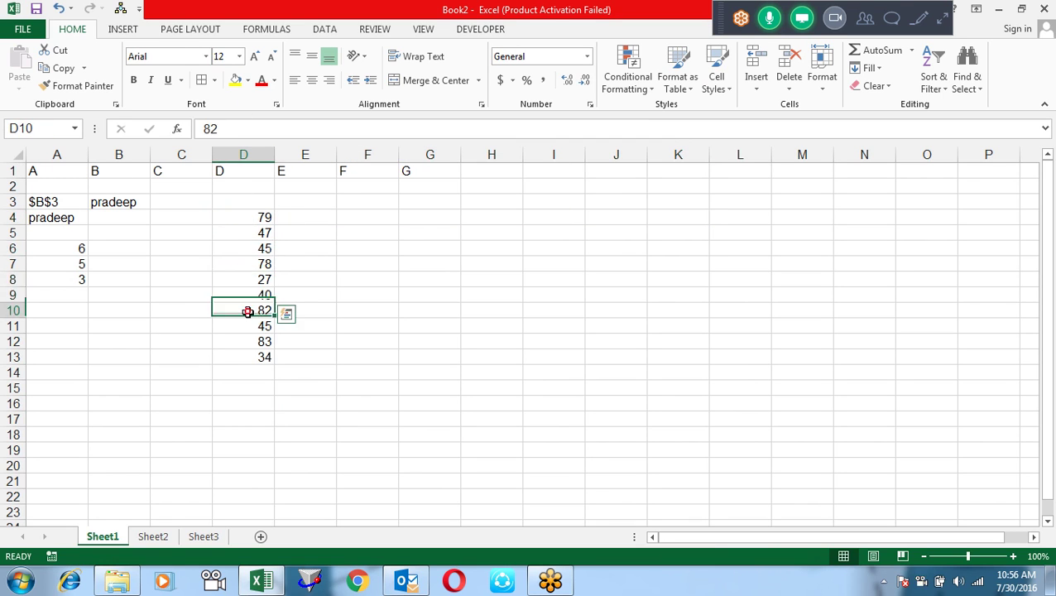
{"action": "left_click", "coordinate": [412, 213]}
{"action": "type", "text": "="}
{"action": "left_click", "coordinate": [249, 216]}
{"action": "key", "text": "Return"}
{"action": "left_click", "coordinate": [423, 217]}
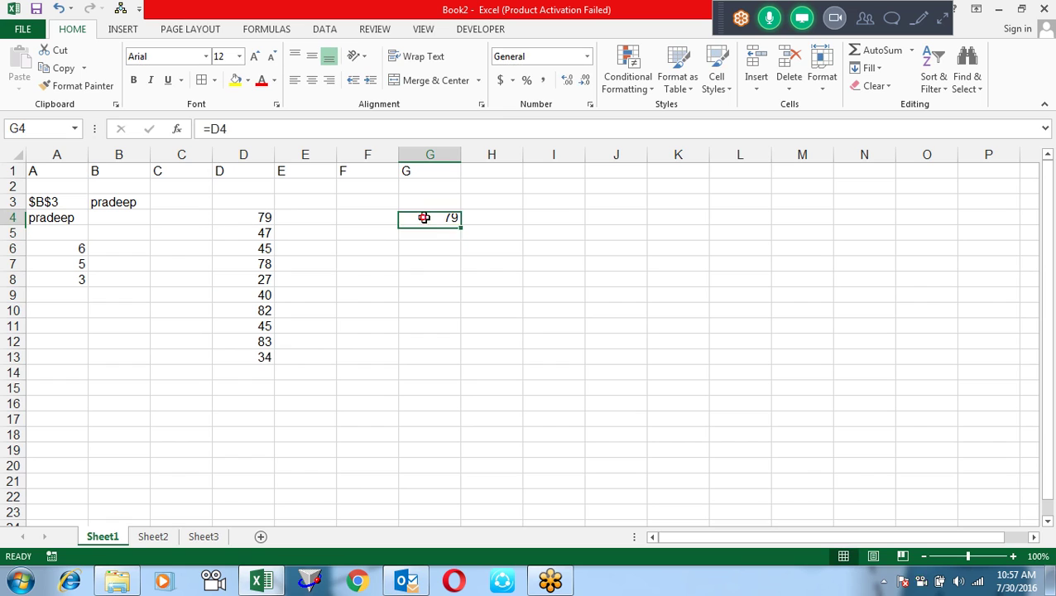
{"action": "left_click_drag", "start_coordinate": [460, 224], "coordinate": [716, 217]}
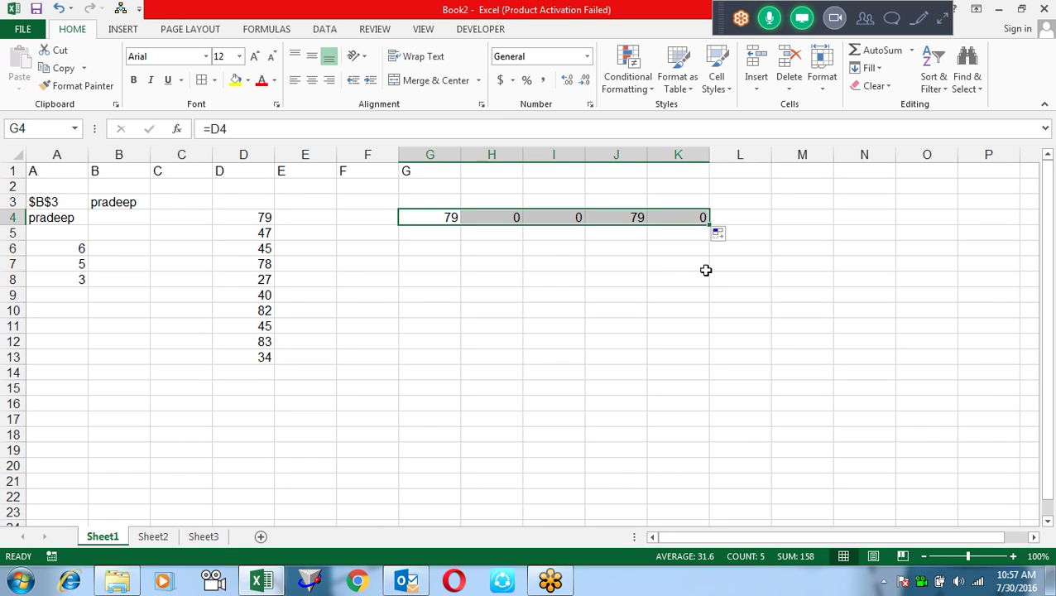
{"action": "type", "text": "=D4"}
{"action": "key", "text": "ctrl+Return"}
{"action": "key", "text": "Delete"}
{"action": "key", "text": "Left"}
{"action": "key", "text": "Right"}
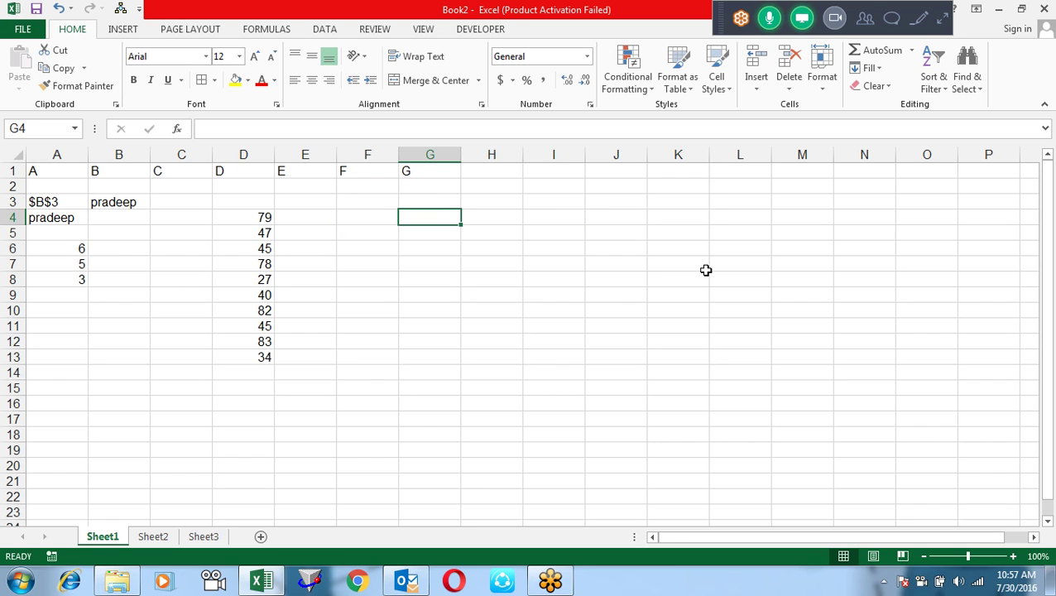
{"action": "type", "text": "="}
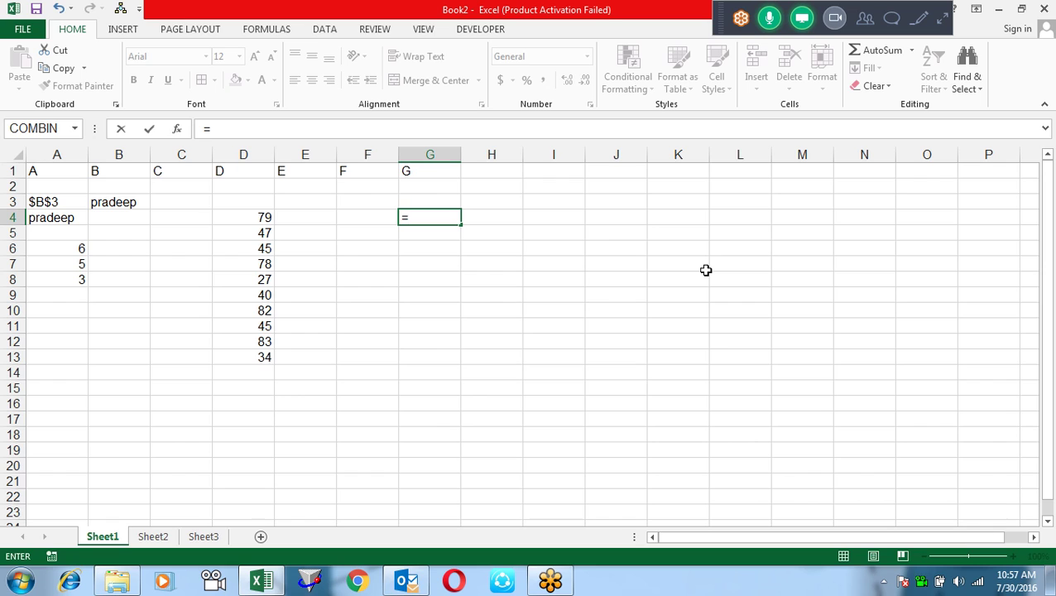
{"action": "type", "text": "in"}
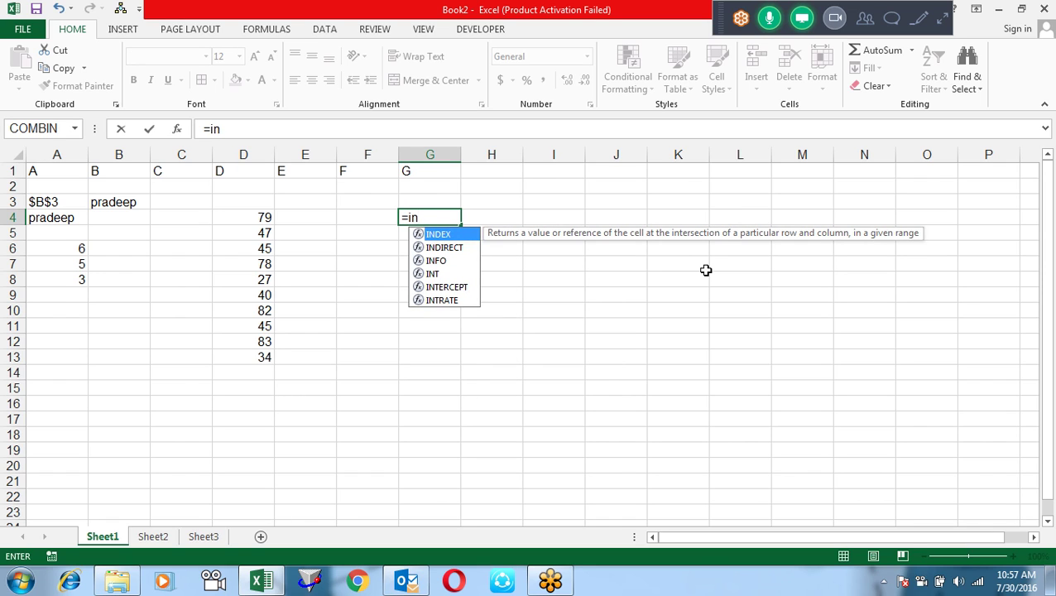
Enter =INDIRECT("D"&COLUMN(D3)) in cell G4.
{"action": "key", "text": "Down"}
{"action": "key", "text": "Tab"}
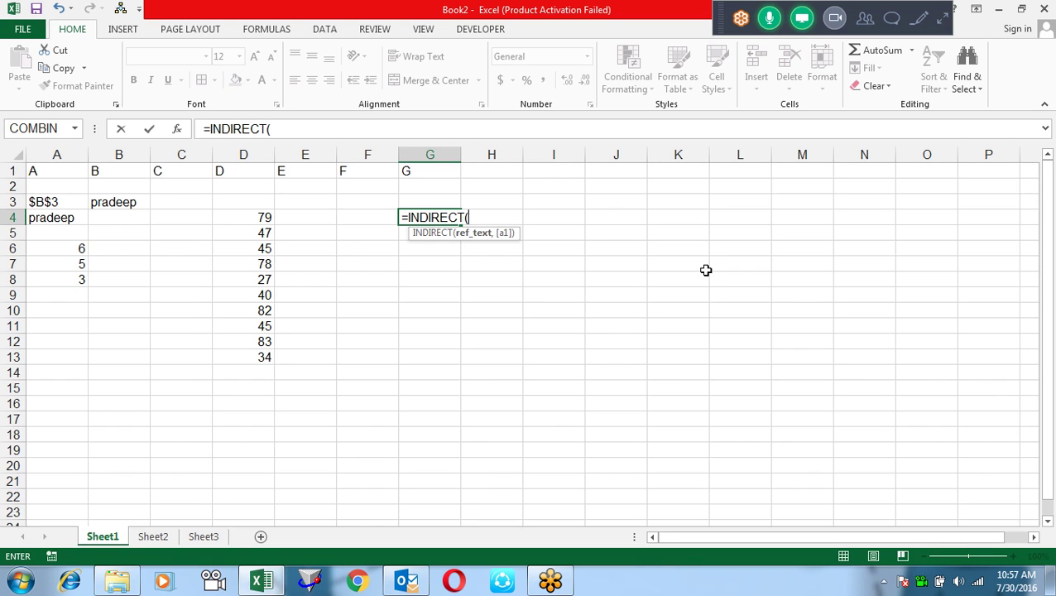
{"action": "type", "text": "\"D\""}
{"action": "type", "text": "&"}
{"action": "type", "text": "col"}
{"action": "key", "text": "Tab"}
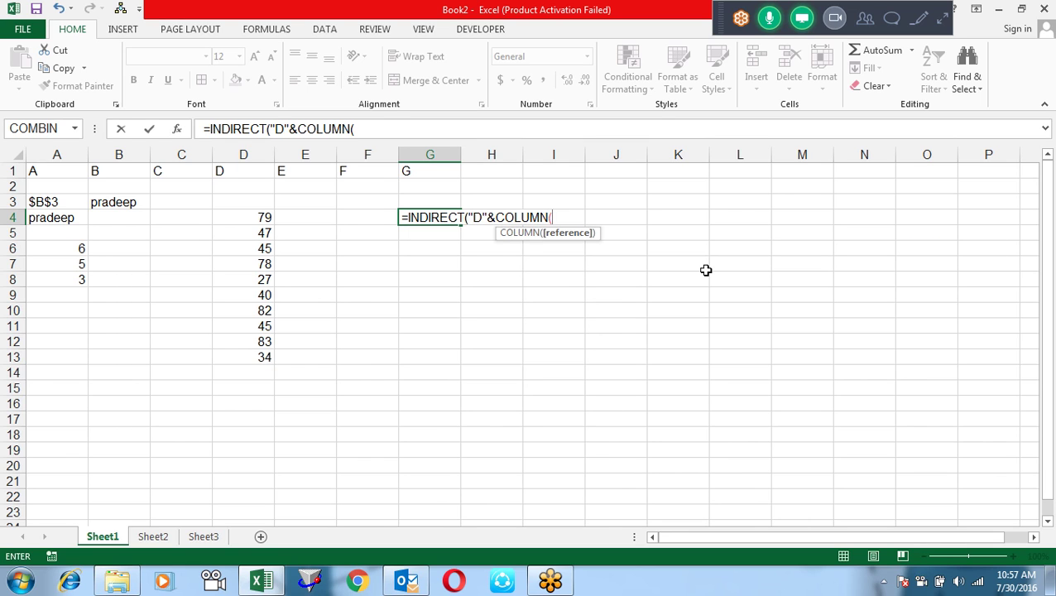
{"action": "type", "text": ")"}
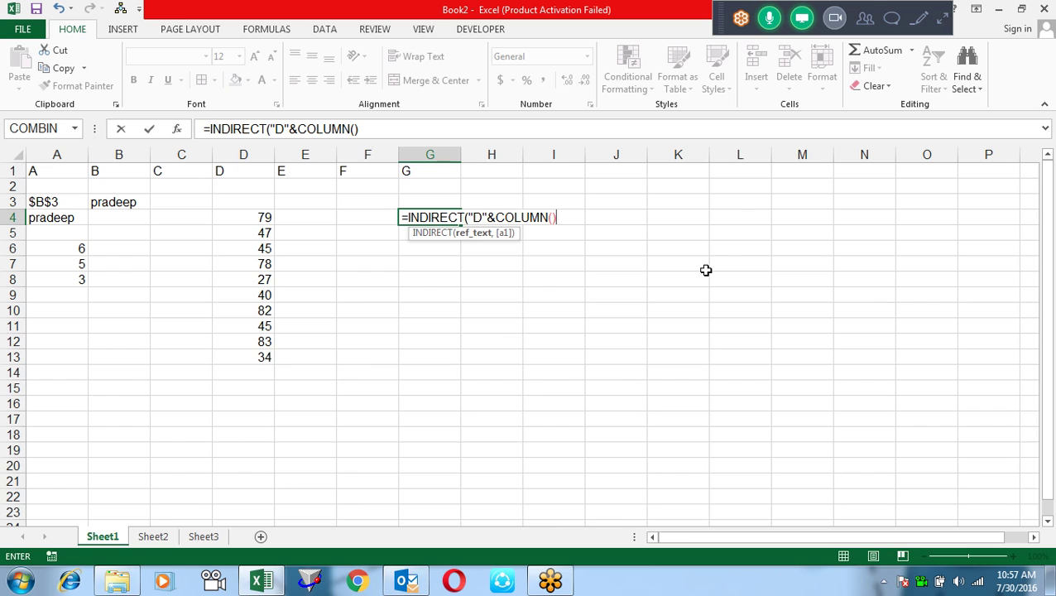
{"action": "left_click", "coordinate": [553, 219]}
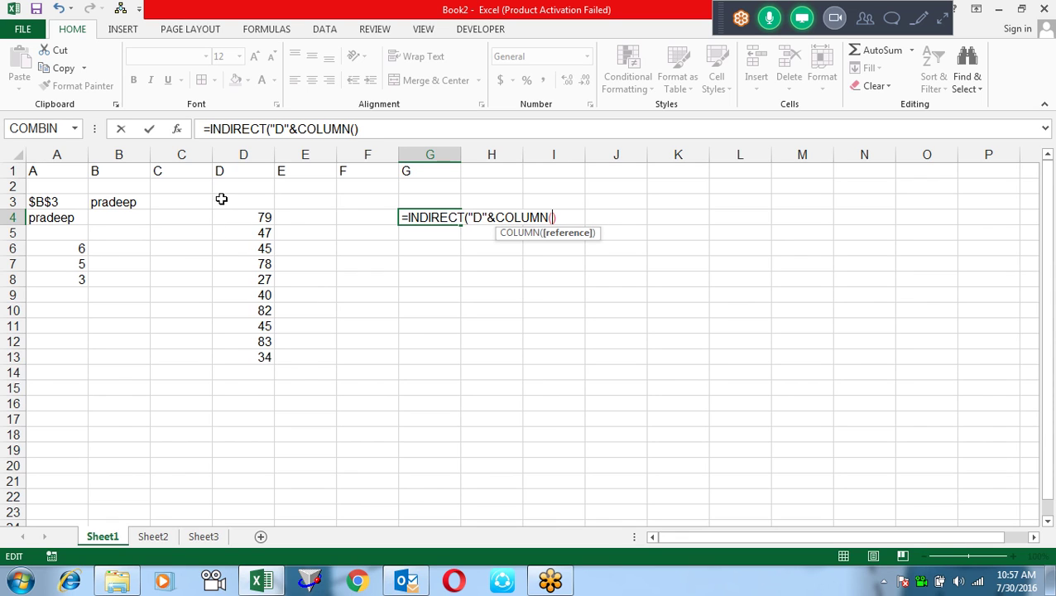
{"action": "left_click", "coordinate": [221, 198]}
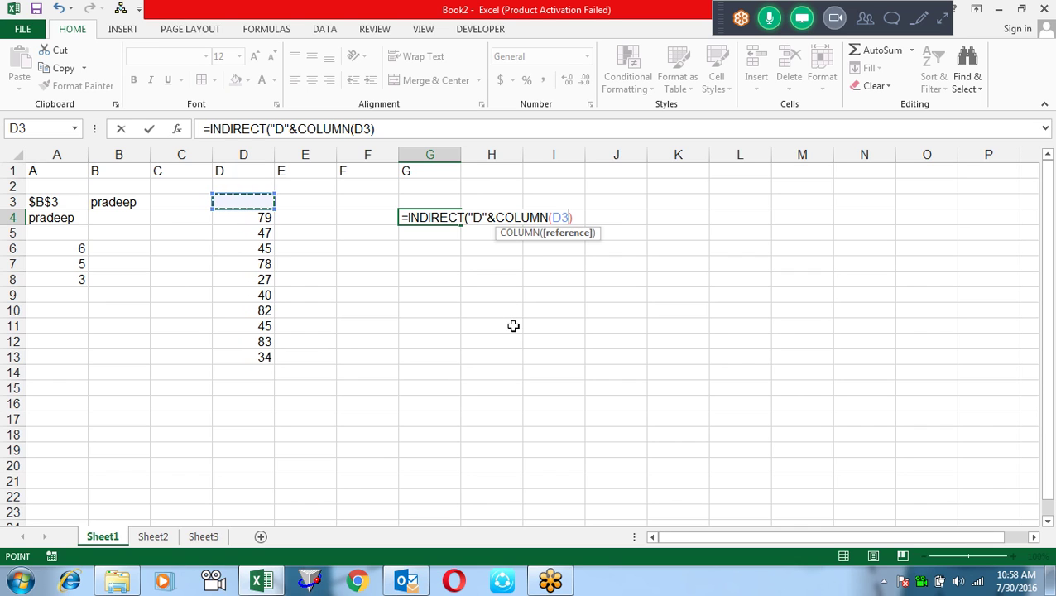
{"action": "type", "text": "))"}
{"action": "key", "text": "Return"}
Copy the G4 formula across row 4 to P4, then select G6:G14.
{"action": "key", "text": "Up"}
{"action": "left_click_drag", "start_coordinate": [461, 224], "coordinate": [1016, 228]}
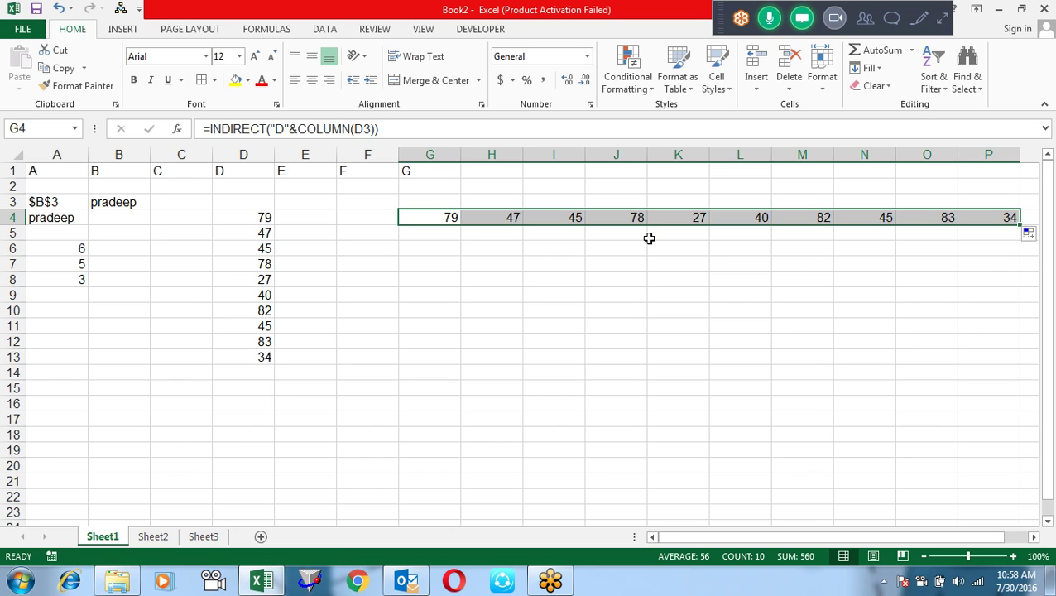
{"action": "left_click_drag", "start_coordinate": [412, 251], "coordinate": [425, 364]}
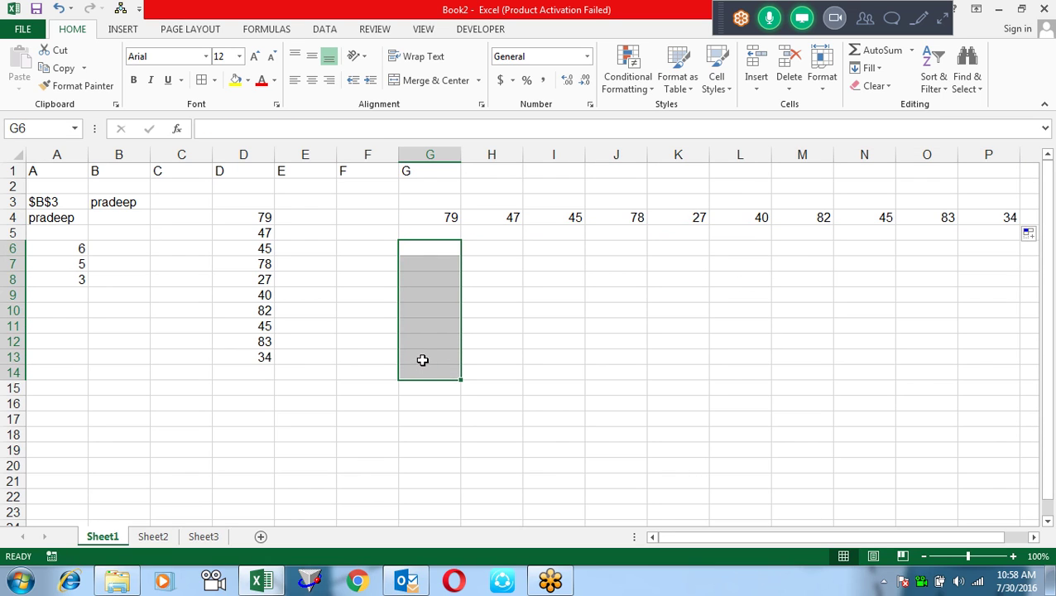
In G6, start a formula with the INDEX function.
{"action": "left_click", "coordinate": [430, 259]}
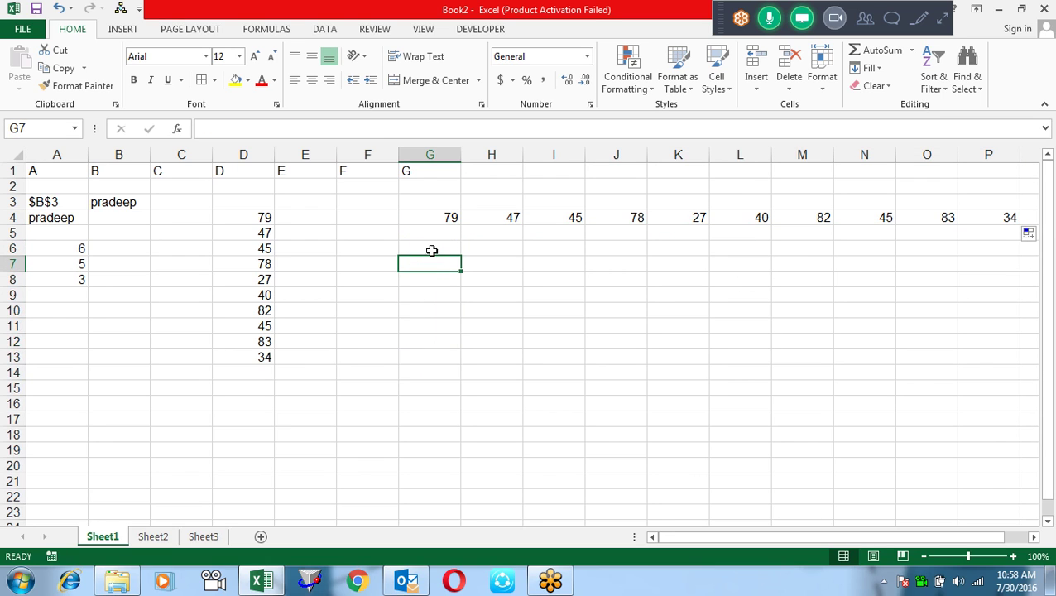
{"action": "left_click", "coordinate": [430, 248]}
{"action": "left_click", "coordinate": [715, 514]}
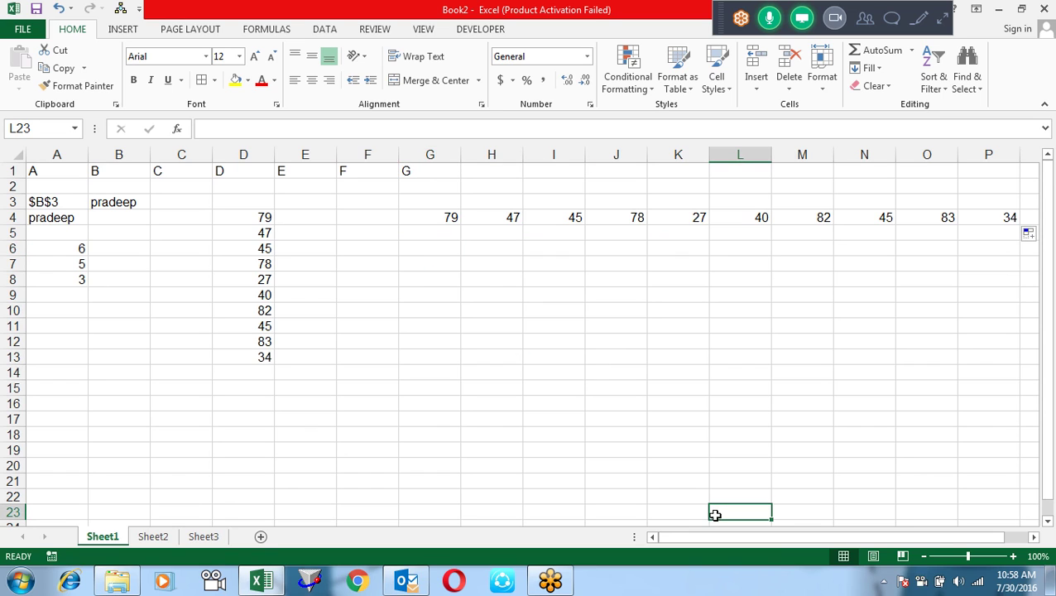
{"action": "left_click", "coordinate": [415, 249]}
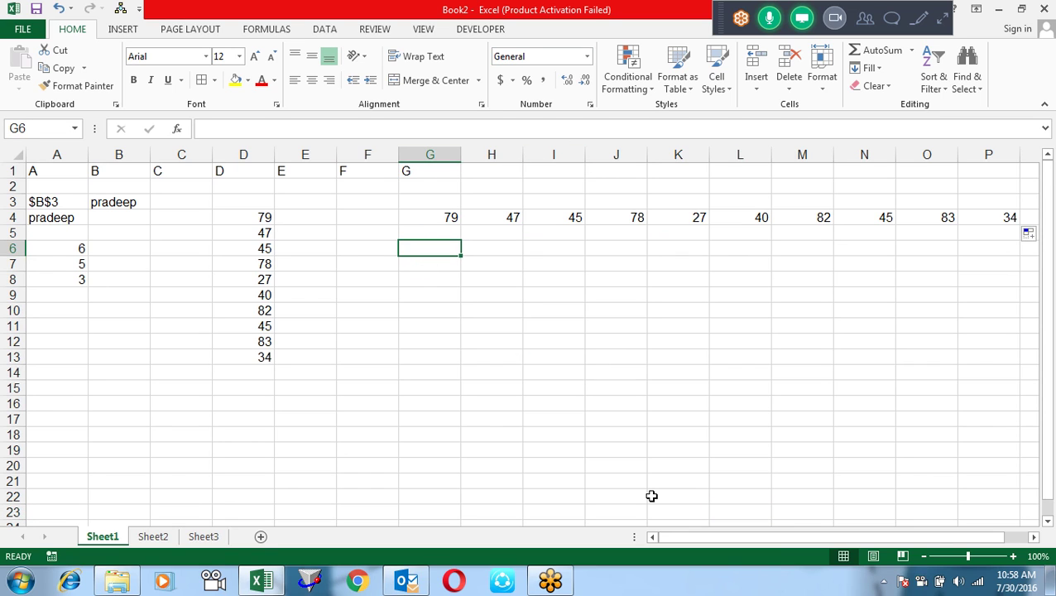
{"action": "type", "text": "="}
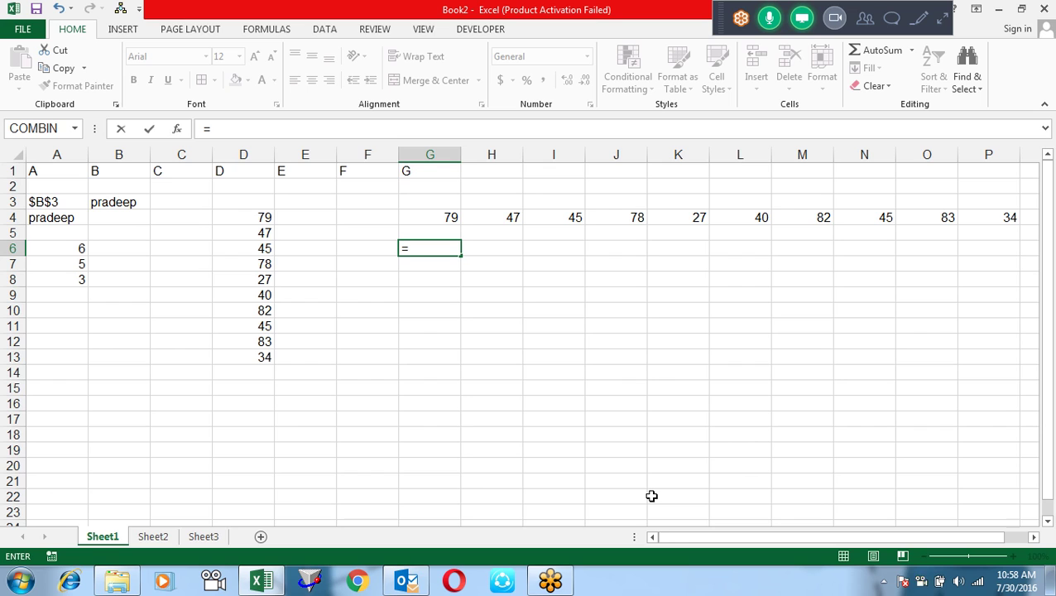
{"action": "type", "text": "a"}
{"action": "key", "text": "BackSpace"}
{"action": "type", "text": "ind"}
{"action": "key", "text": "Tab"}
Add ADDRESS(4,ROW(F7)) as the nested argument and close the parentheses.
{"action": "type", "text": "ad"}
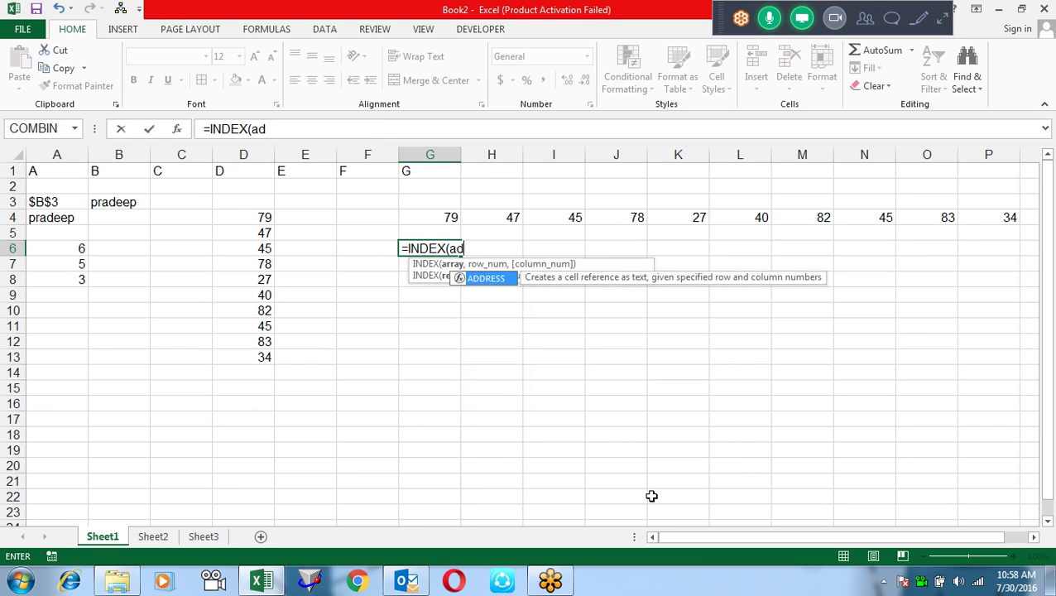
{"action": "key", "text": "Tab"}
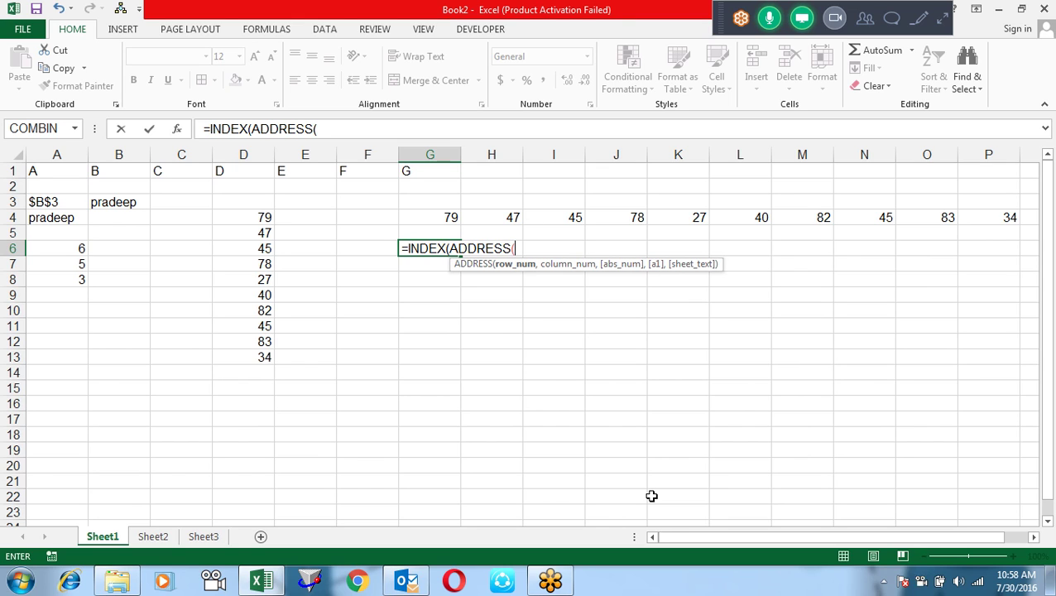
{"action": "type", "text": "4"}
{"action": "type", "text": ","}
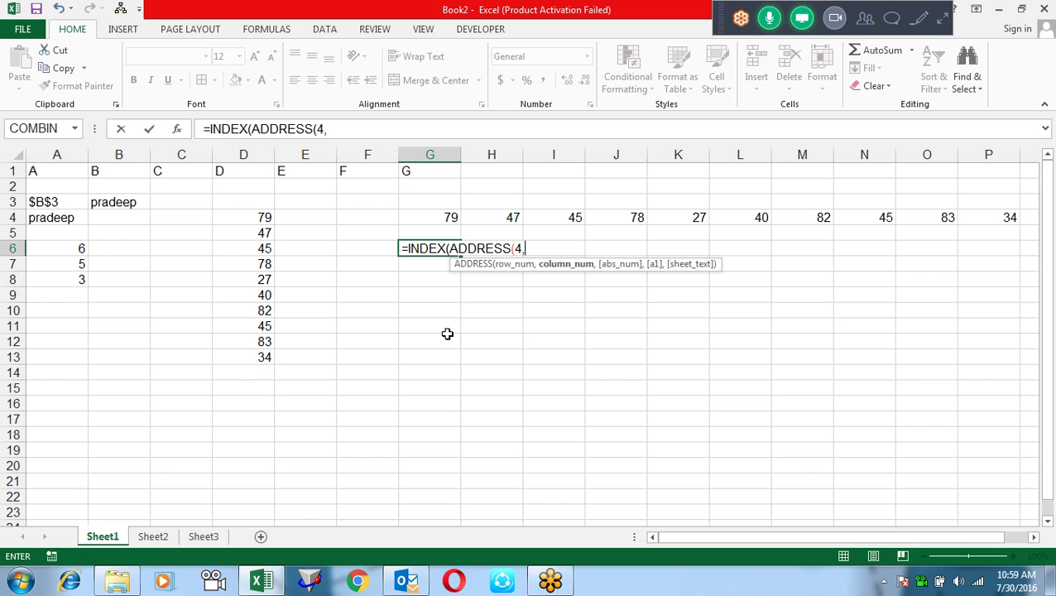
{"action": "type", "text": "row"}
{"action": "key", "text": "Tab"}
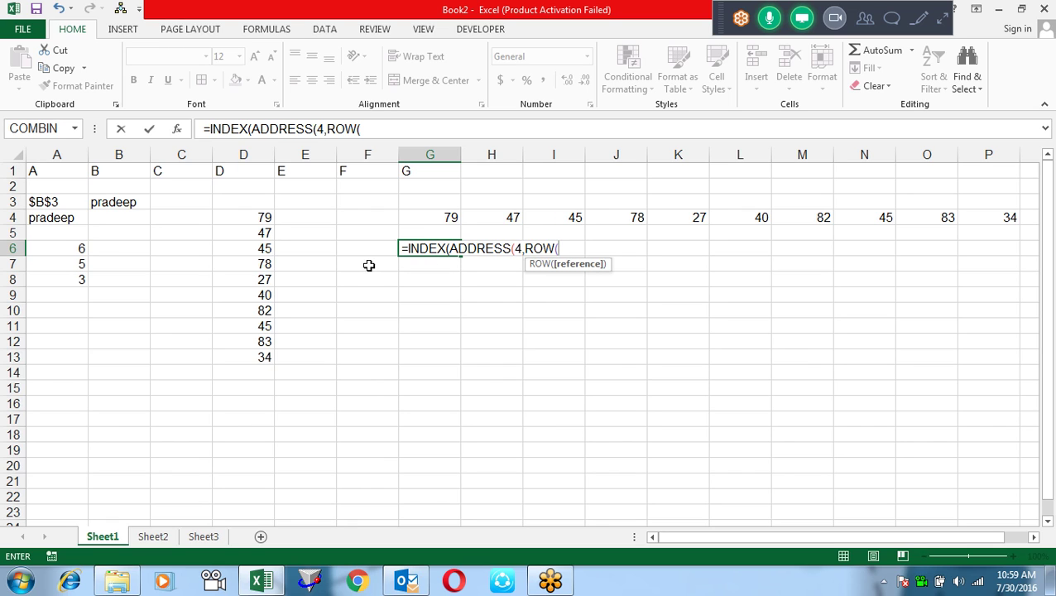
{"action": "left_click", "coordinate": [365, 277]}
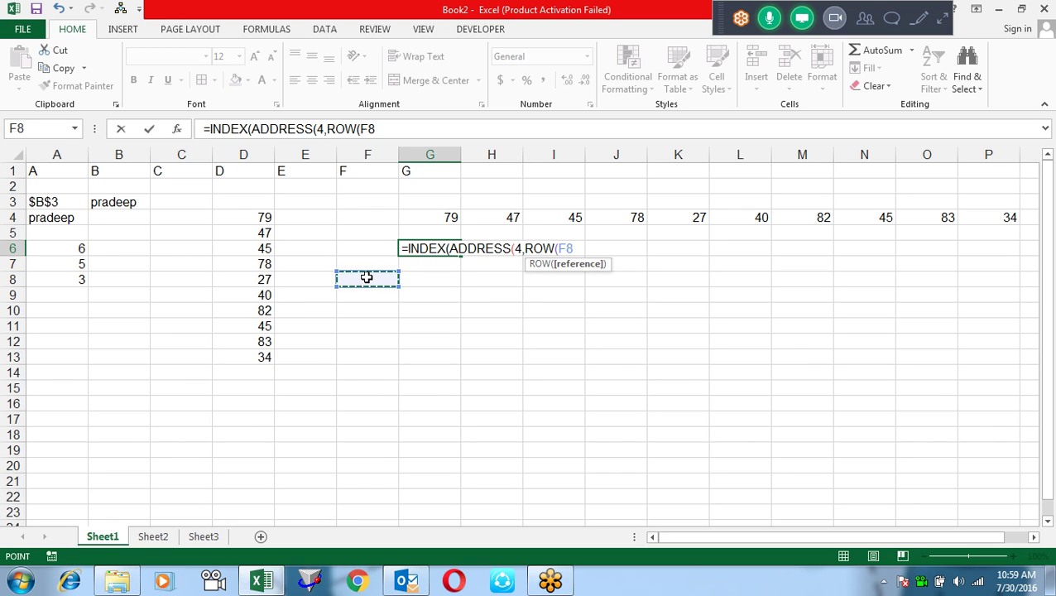
{"action": "left_click", "coordinate": [369, 262]}
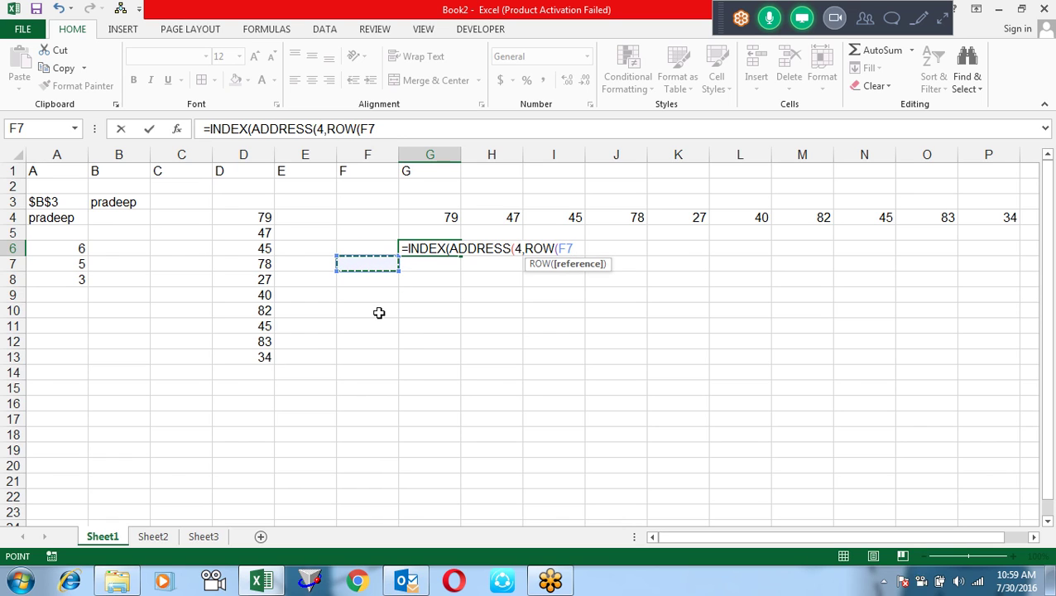
{"action": "type", "text": ")"}
{"action": "type", "text": ")"}
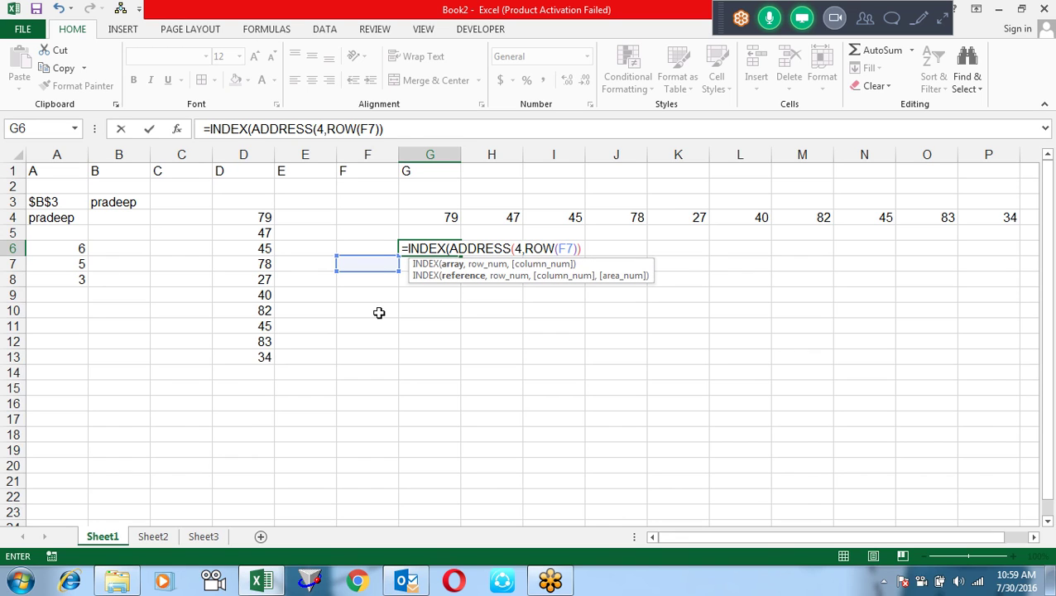
Change INDEX to INDIRECT and accept Excel's suggested formula correction.
{"action": "left_click", "coordinate": [444, 248]}
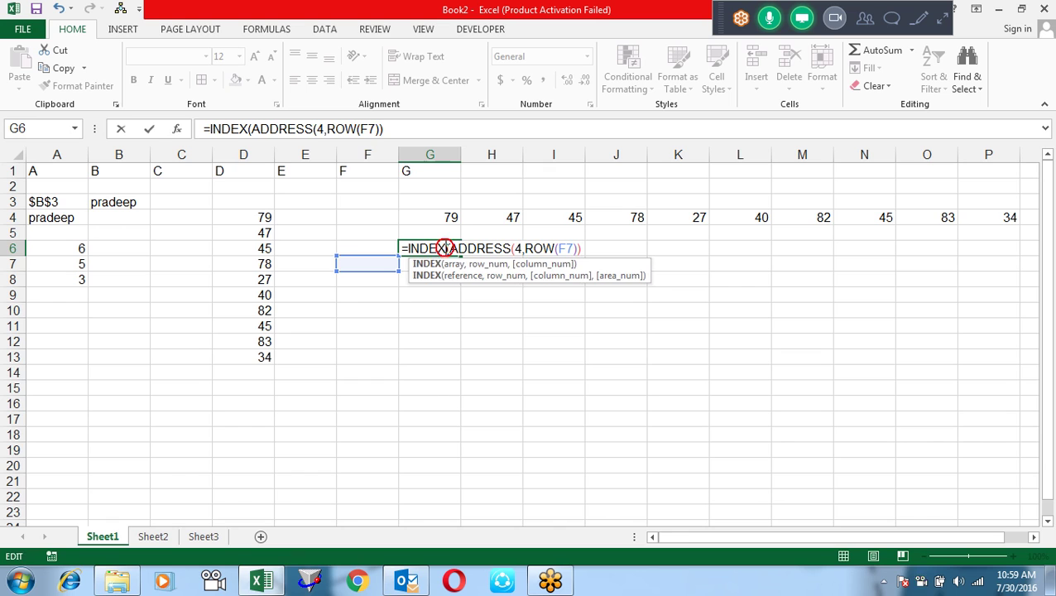
{"action": "key", "text": "BackSpace"}
{"action": "key", "text": "BackSpace"}
{"action": "key", "text": "BackSpace"}
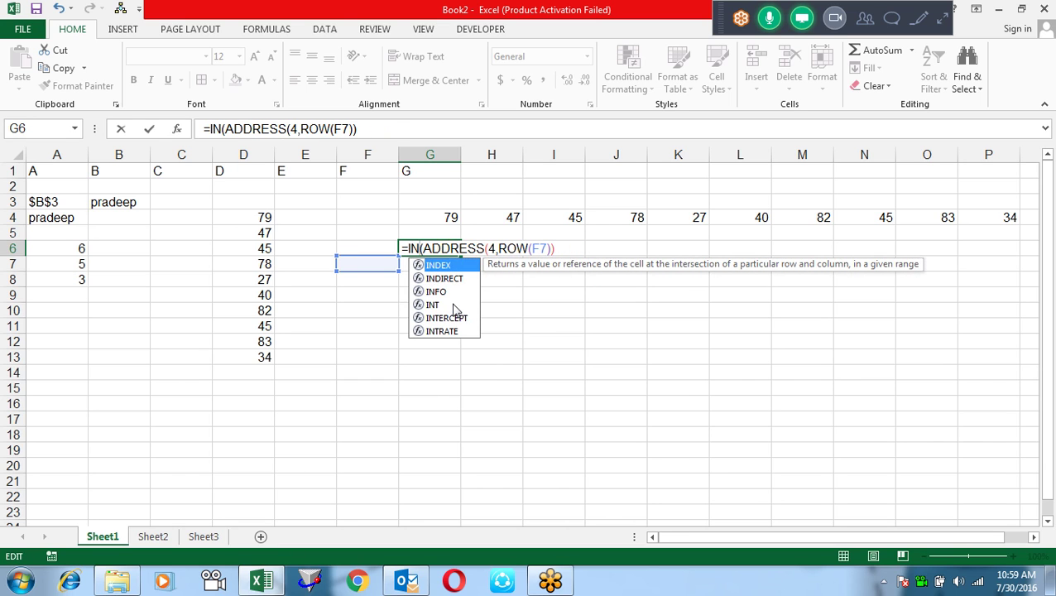
{"action": "key", "text": "Down"}
{"action": "key", "text": "Tab"}
{"action": "key", "text": "Return"}
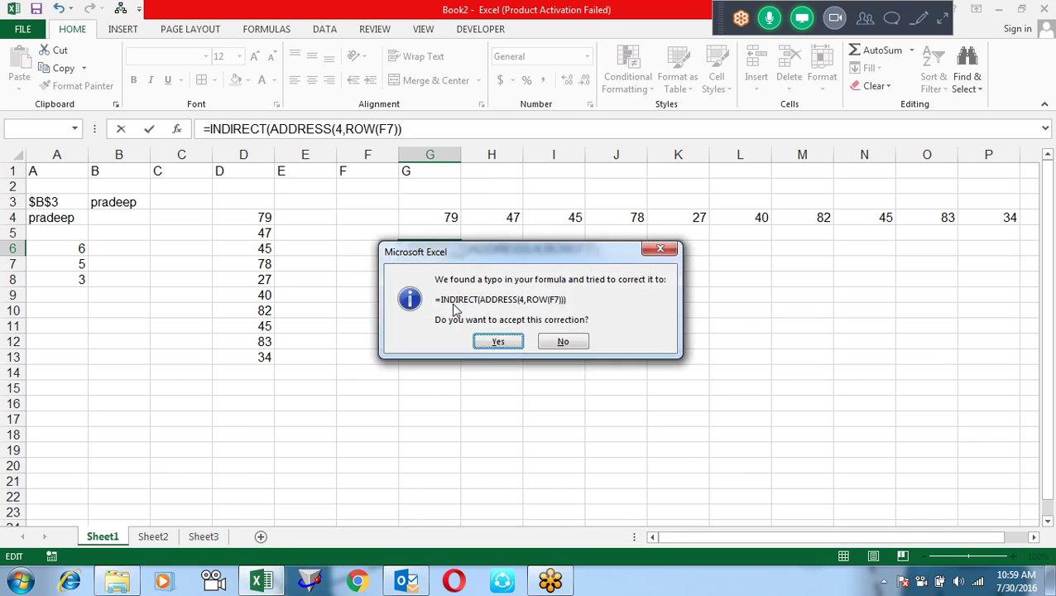
{"action": "key", "text": "Return"}
{"action": "key", "text": "Up"}
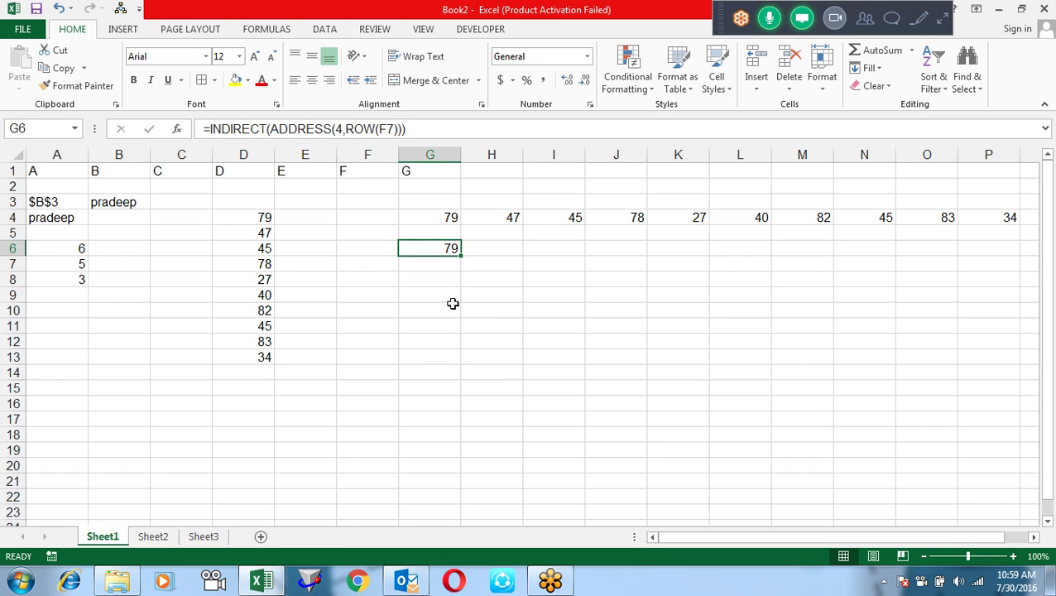
Copy the G6 formula down to G14 and review its ADDRESS arguments.
{"action": "left_click_drag", "start_coordinate": [461, 255], "coordinate": [466, 382]}
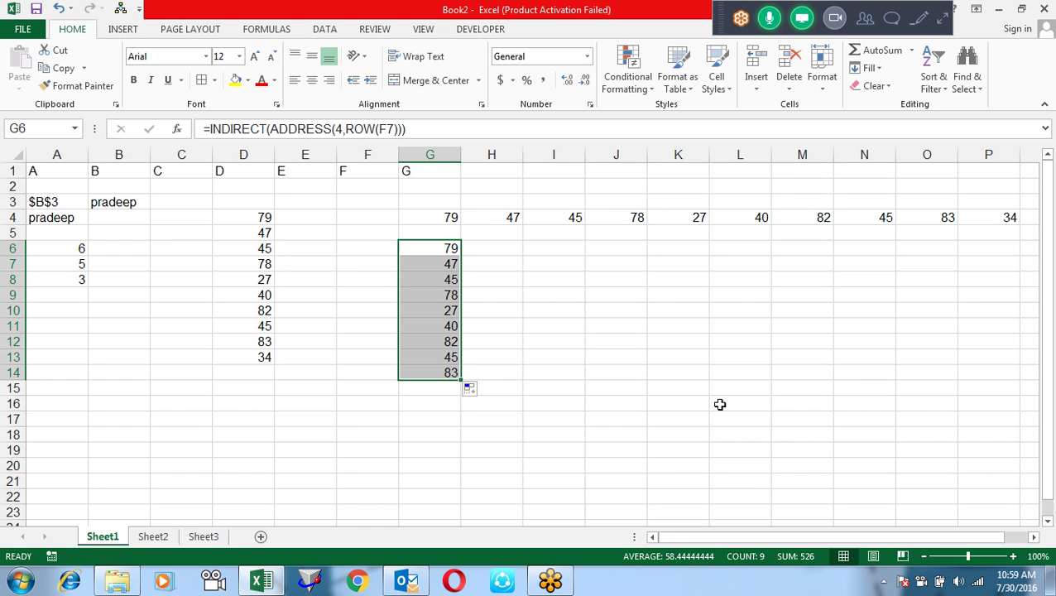
{"action": "key", "text": "Up"}
{"action": "key", "text": "Down"}
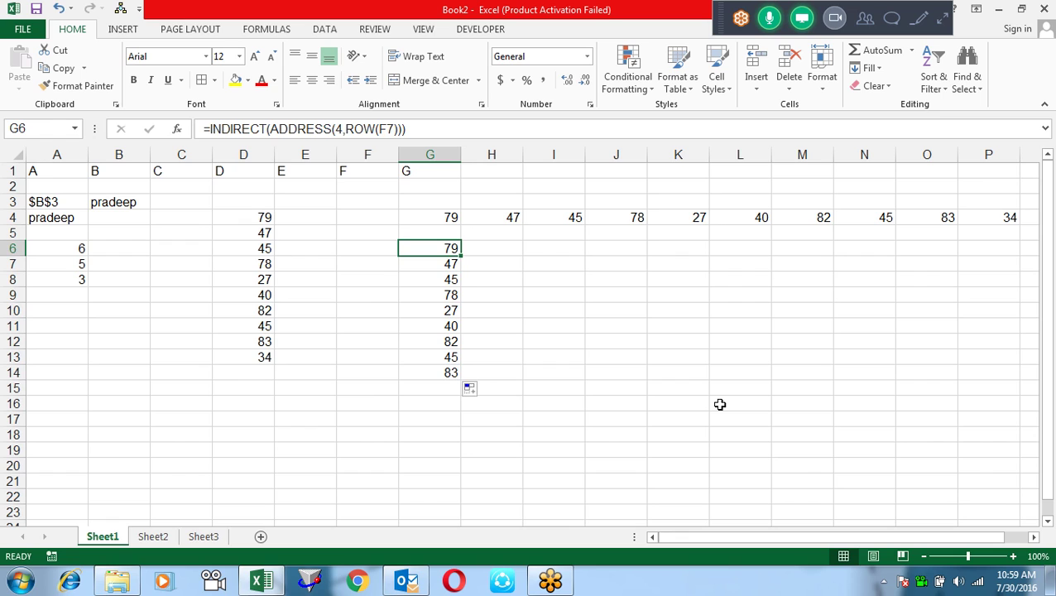
{"action": "key", "text": "F2"}
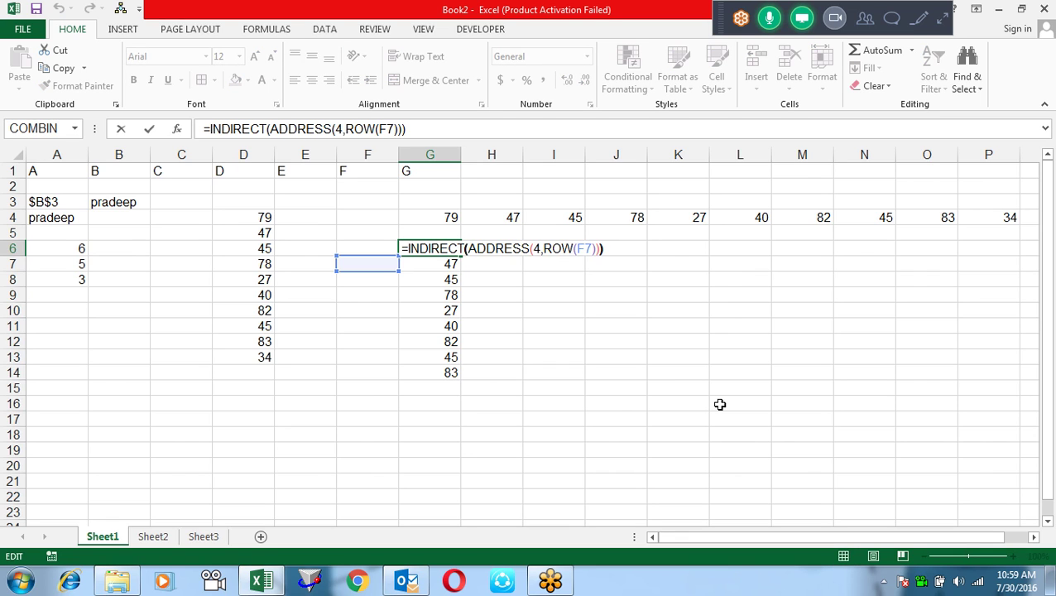
{"action": "key", "text": "Left"}
{"action": "key", "text": "Left"}
{"action": "key", "text": "Left"}
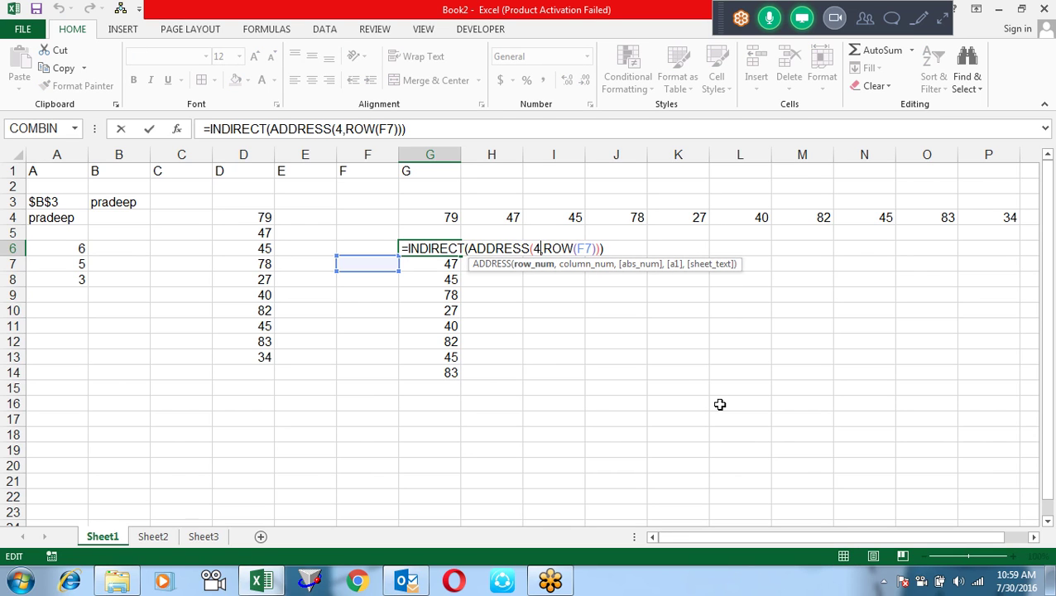
{"action": "key", "text": "shift+Left"}
{"action": "key", "text": "Right"}
{"action": "key", "text": "Right"}
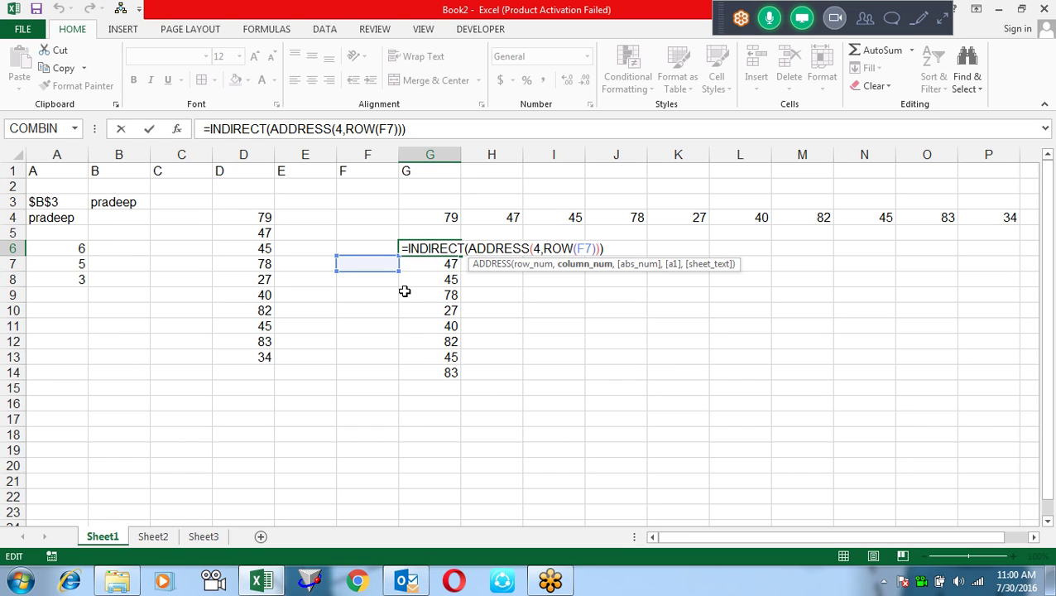
{"action": "key", "text": "Return"}
Re-enter each formula in G7 through G14 to recalculate the column.
{"action": "key", "text": "F2"}
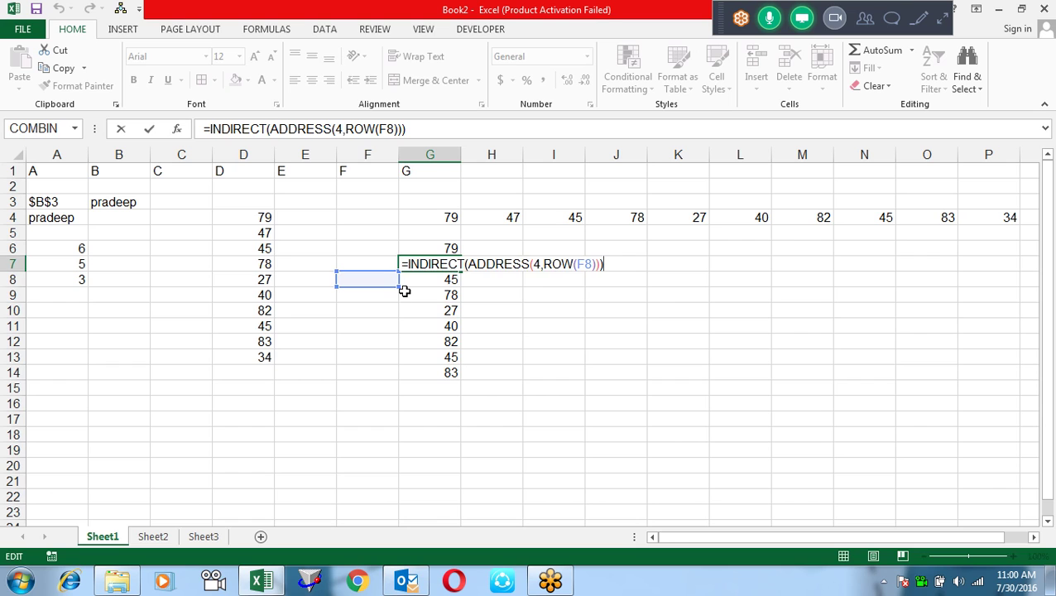
{"action": "key", "text": "Return"}
{"action": "key", "text": "F2"}
{"action": "key", "text": "Return"}
{"action": "key", "text": "F2"}
{"action": "key", "text": "Return"}
{"action": "key", "text": "F2"}
{"action": "key", "text": "Return"}
{"action": "key", "text": "F2"}
{"action": "key", "text": "Return"}
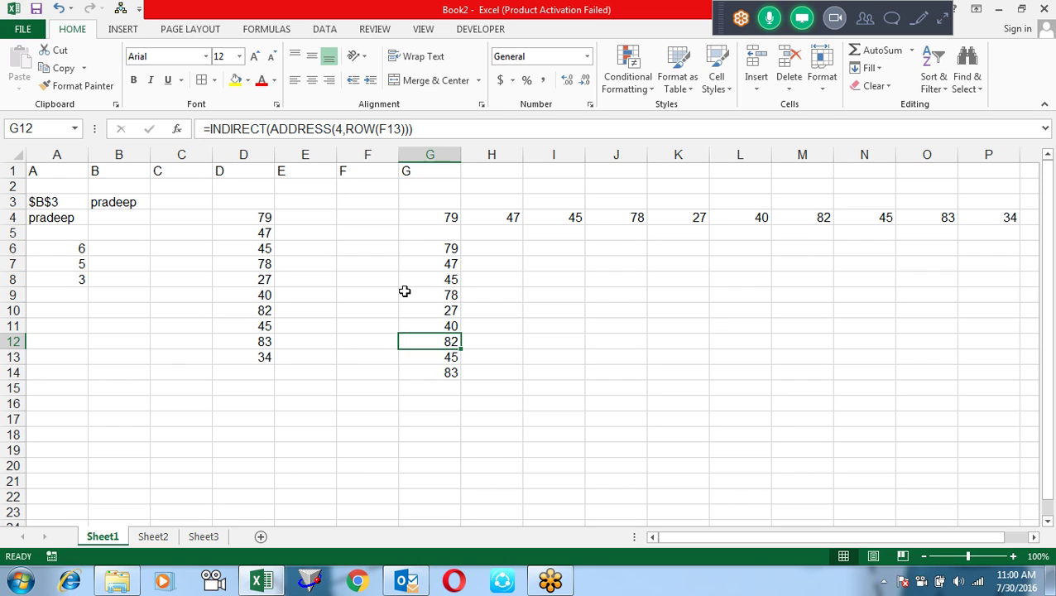
{"action": "key", "text": "F2"}
{"action": "key", "text": "Return"}
{"action": "key", "text": "F2"}
{"action": "key", "text": "Return"}
{"action": "key", "text": "F2"}
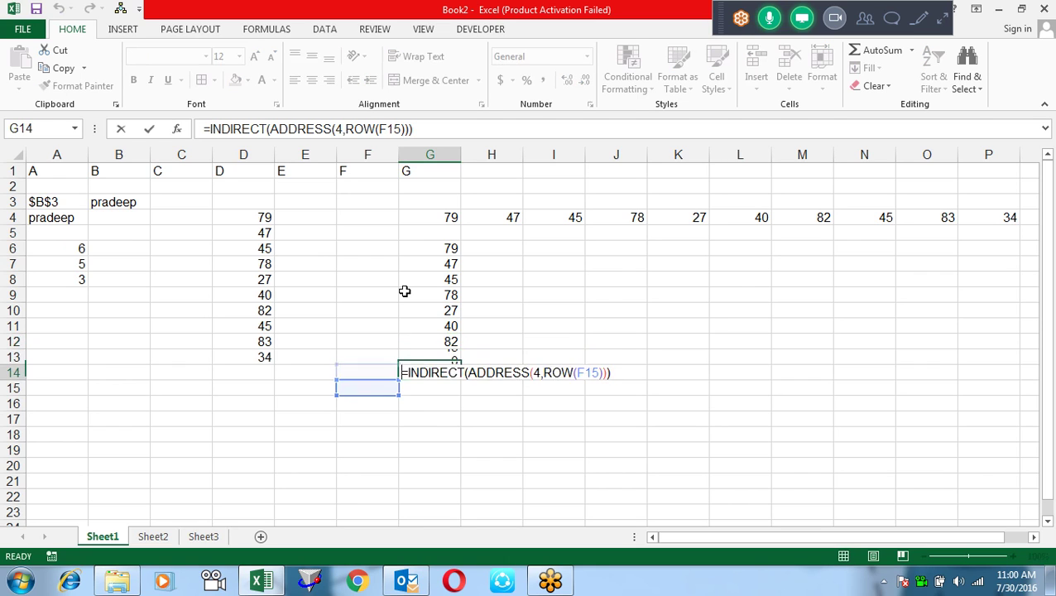
{"action": "key", "text": "Return"}
{"action": "key", "text": "Return"}
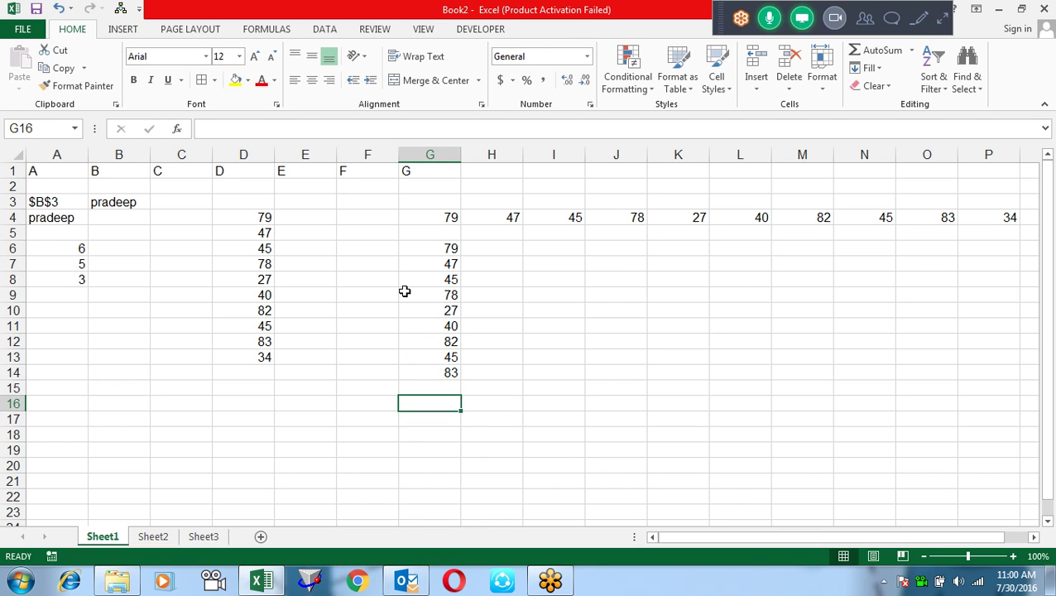
Select the ADDRESS(4,ROW(F7)) part of the G6 formula.
{"action": "key", "text": "Up"}
{"action": "key", "text": "Up"}
{"action": "key", "text": "Up"}
{"action": "key", "text": "Up"}
{"action": "key", "text": "Up"}
{"action": "key", "text": "Up"}
{"action": "key", "text": "Up"}
{"action": "key", "text": "Up"}
{"action": "key", "text": "Up"}
{"action": "key", "text": "Up"}
{"action": "key", "text": "F2"}
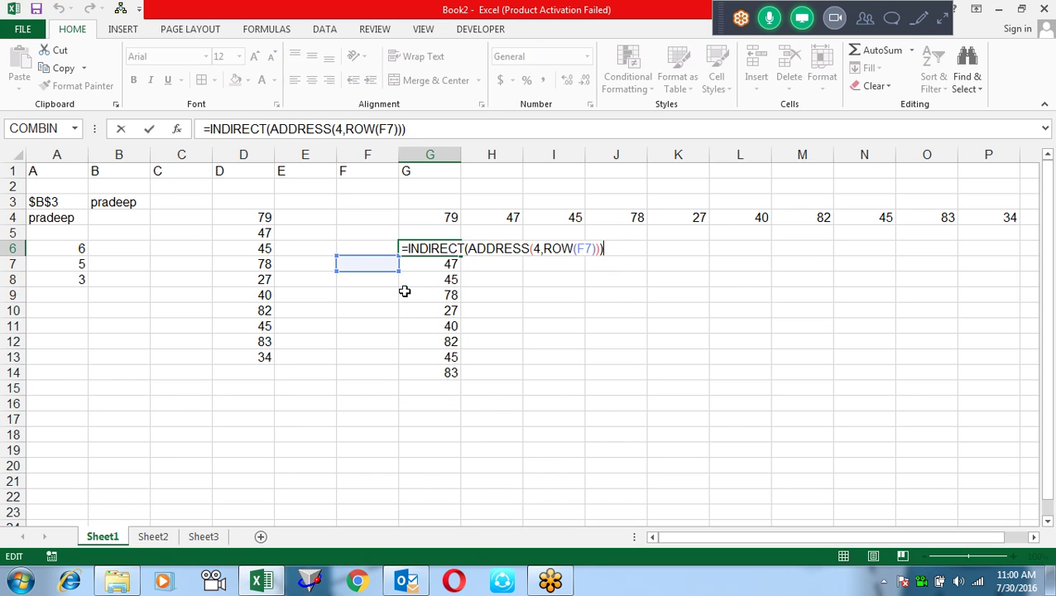
{"action": "key", "text": "Left"}
{"action": "key", "text": "Left"}
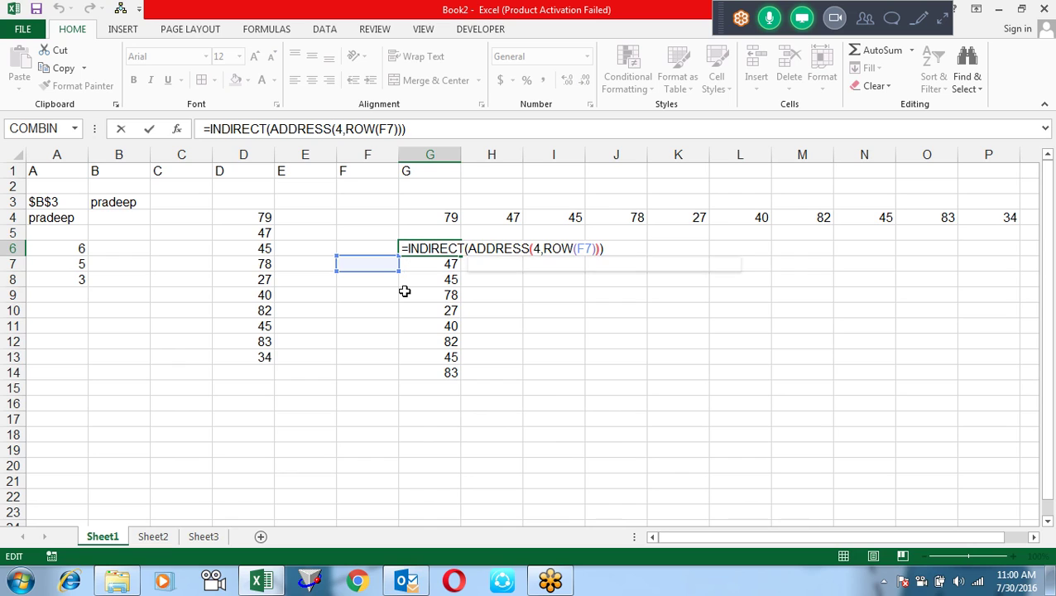
{"action": "key", "text": "Left"}
{"action": "key", "text": "shift+Left"}
{"action": "key", "text": "shift+Left"}
{"action": "key", "text": "shift+Left"}
{"action": "key", "text": "shift+Left"}
{"action": "key", "text": "shift+Left"}
{"action": "key", "text": "ctrl+c"}
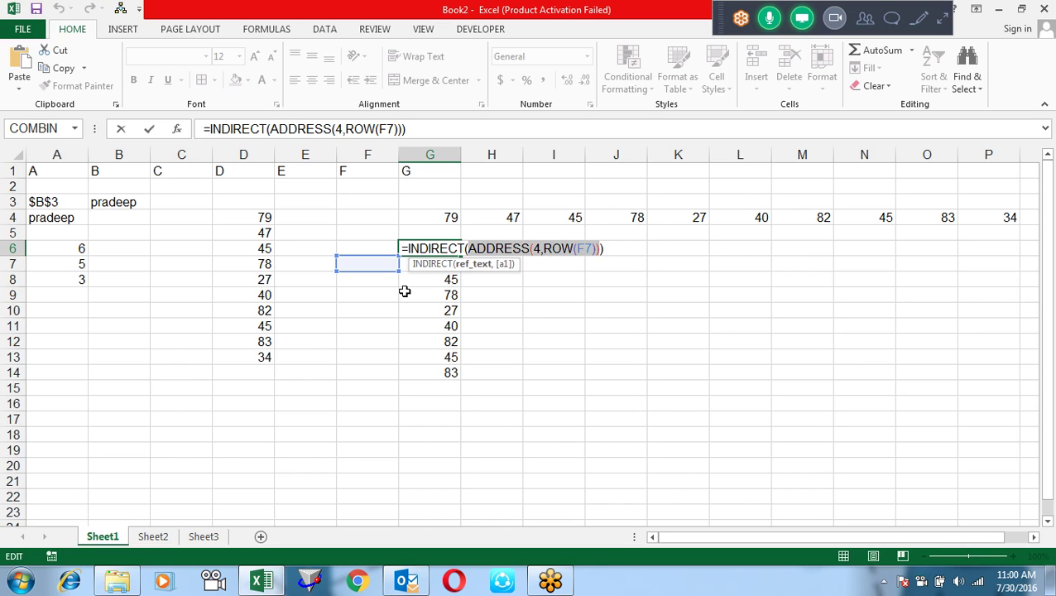
Enter =ADDRESS(4,ROW(F7)) in H6 and fill it down to H14.
{"action": "key", "text": "Tab"}
{"action": "key", "text": "F2"}
{"action": "key", "text": "ctrl+v"}
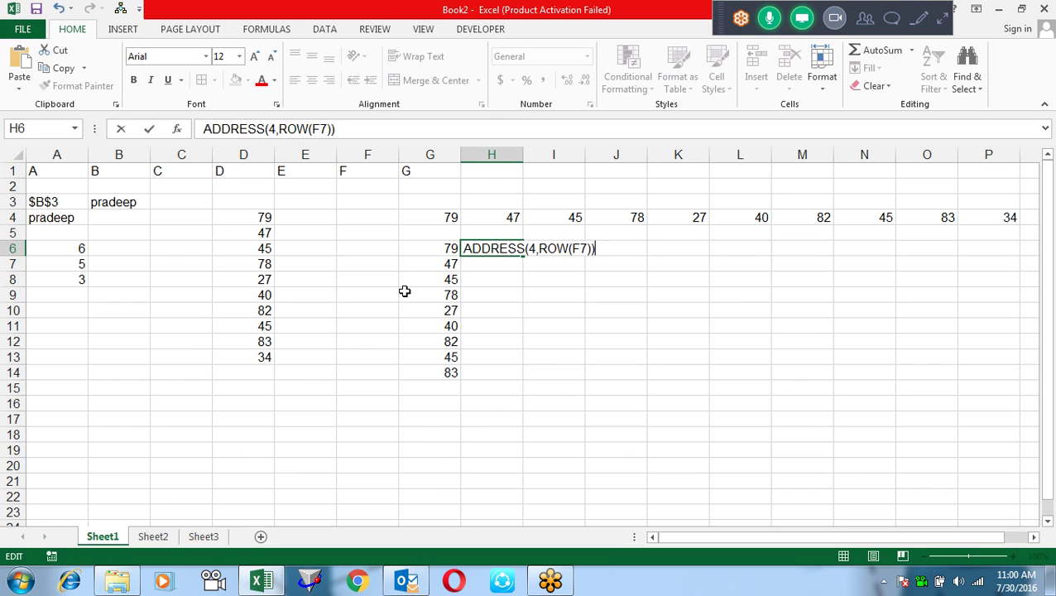
{"action": "key", "text": "Return"}
{"action": "key", "text": "Up"}
{"action": "key", "text": "F2"}
{"action": "key", "text": "Left"}
{"action": "key", "text": "Left"}
{"action": "key", "text": "Left"}
{"action": "key", "text": "Left"}
{"action": "key", "text": "Left"}
{"action": "key", "text": "Left"}
{"action": "type", "text": "="}
{"action": "key", "text": "Return"}
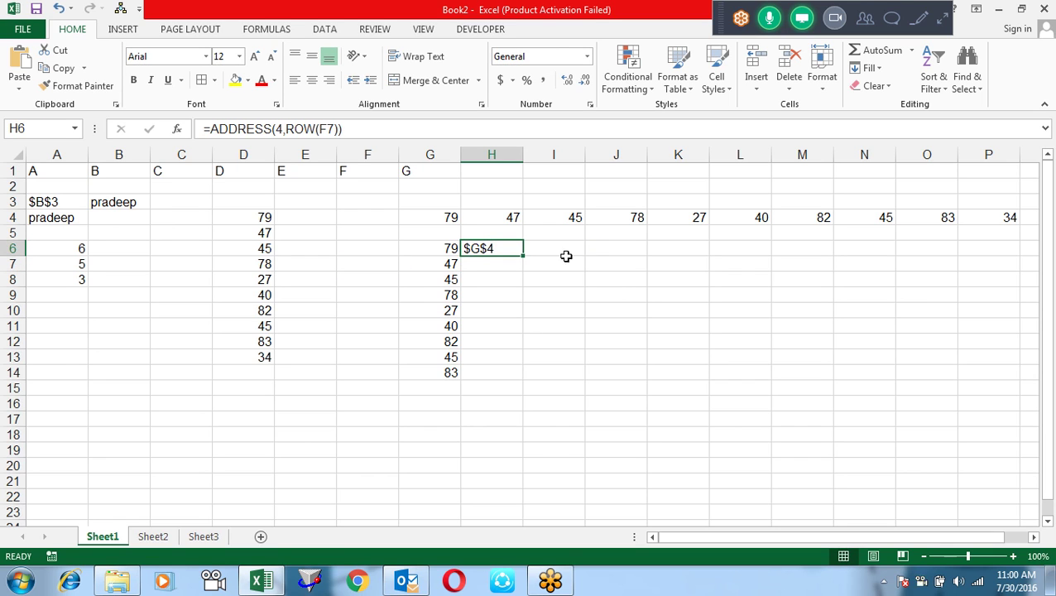
{"action": "left_click_drag", "start_coordinate": [523, 256], "coordinate": [523, 379]}
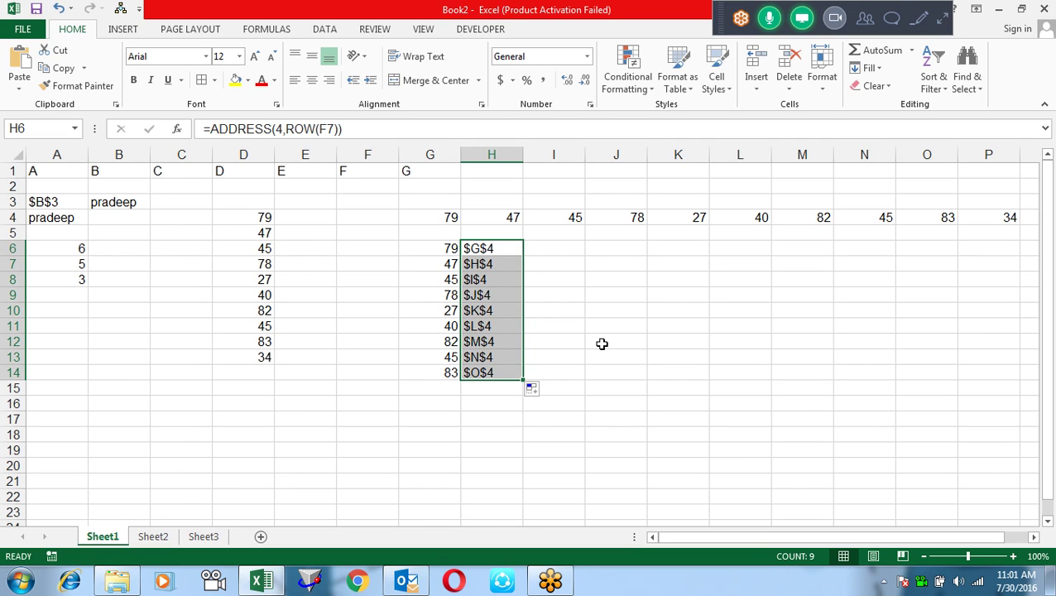
{"action": "left_click", "coordinate": [469, 280]}
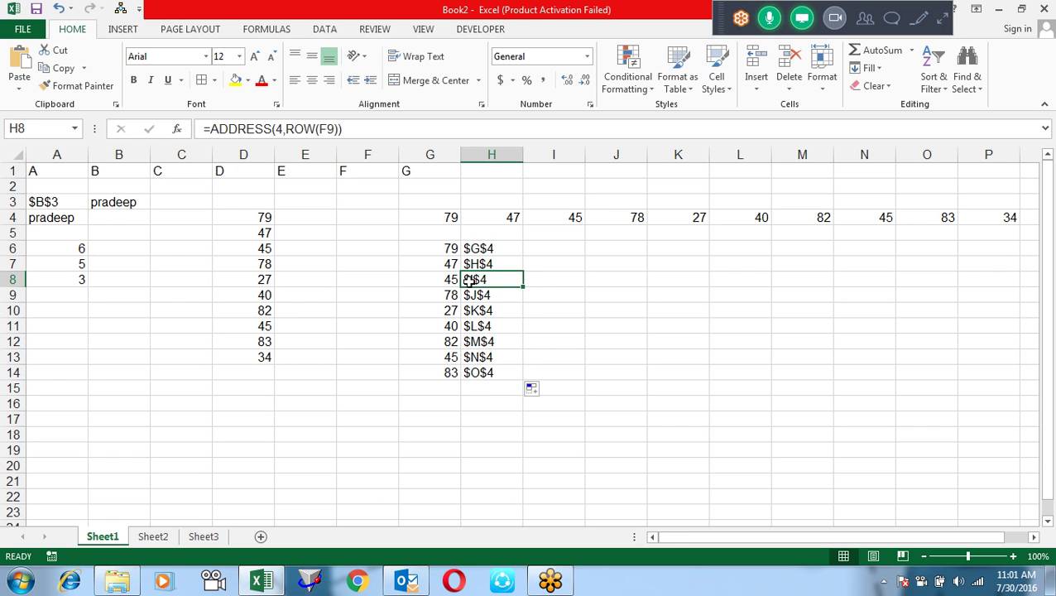
Compare the G6 and G4 formulas, leave G6 unchanged, and switch to Sheet2.
{"action": "key", "text": "Left"}
{"action": "key", "text": "Up"}
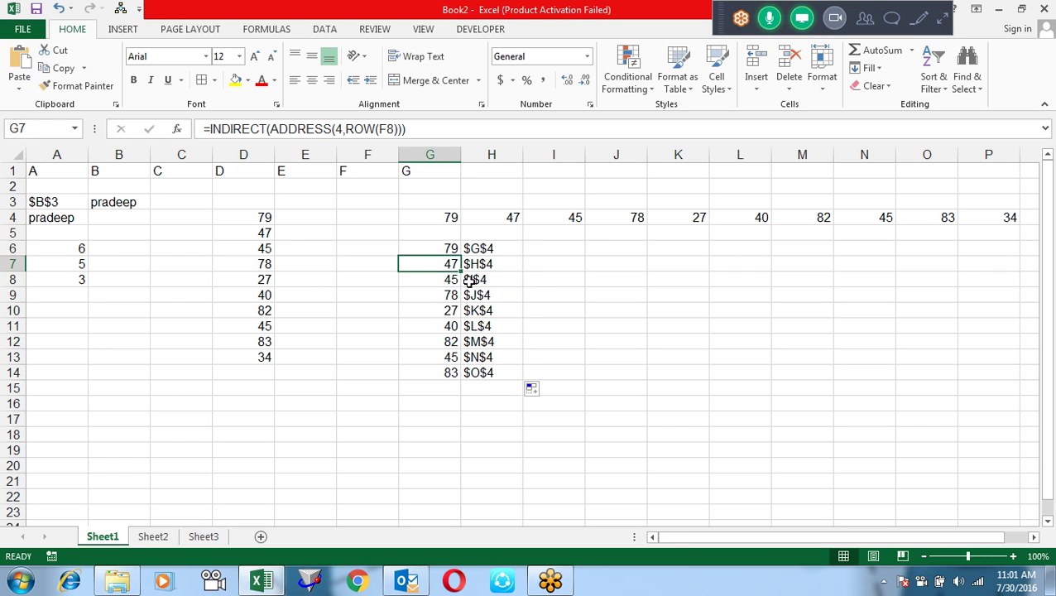
{"action": "key", "text": "Up"}
{"action": "key", "text": "F2"}
{"action": "key", "text": "Escape"}
{"action": "key", "text": "Up"}
{"action": "key", "text": "Up"}
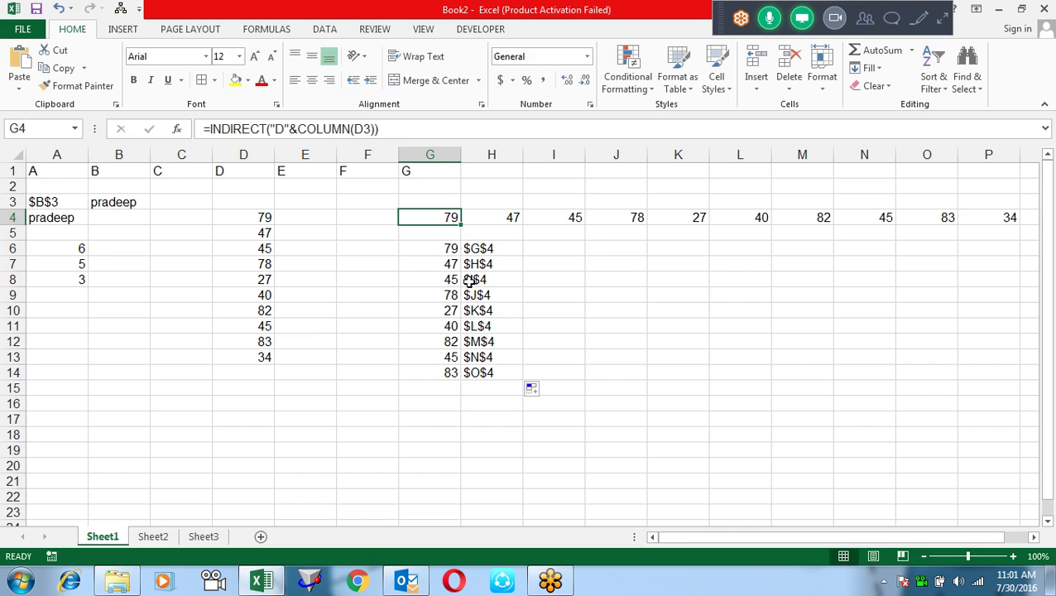
{"action": "key", "text": "F2"}
{"action": "key", "text": "Escape"}
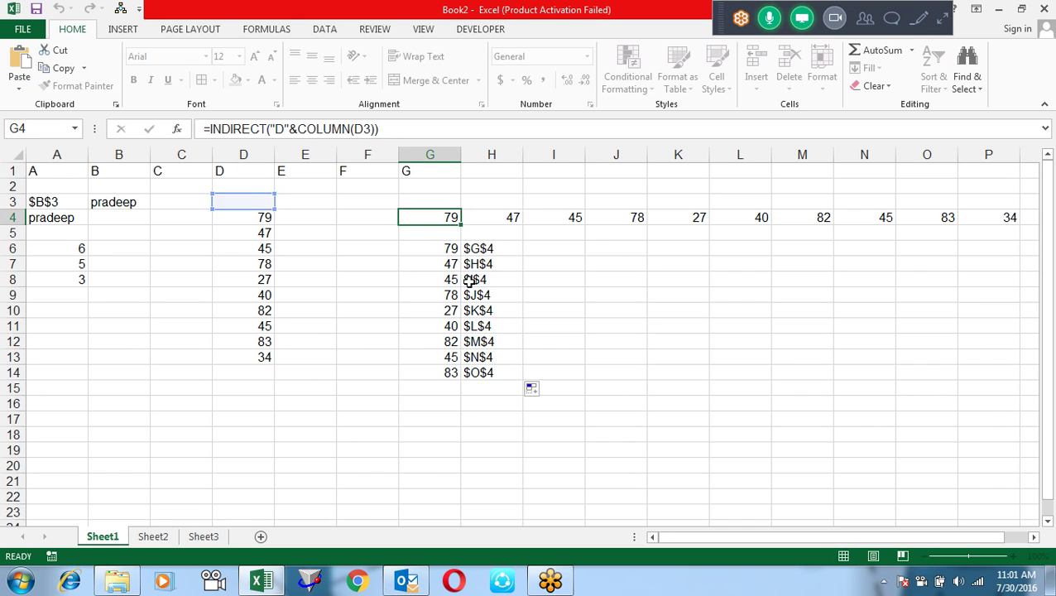
{"action": "key", "text": "Down"}
{"action": "key", "text": "Down"}
{"action": "key", "text": "F2"}
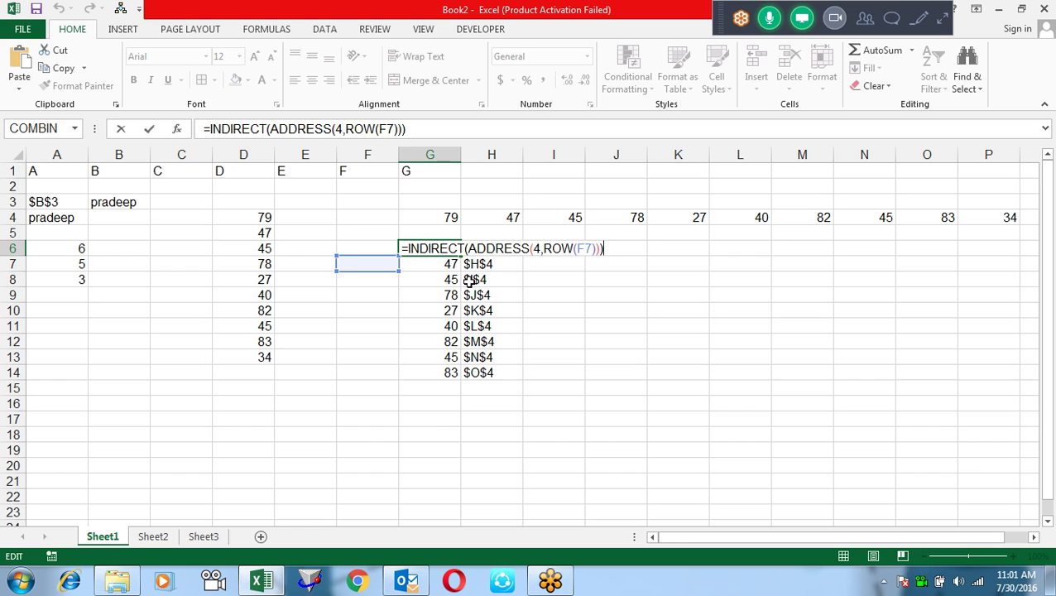
{"action": "key", "text": "ctrl+Return"}
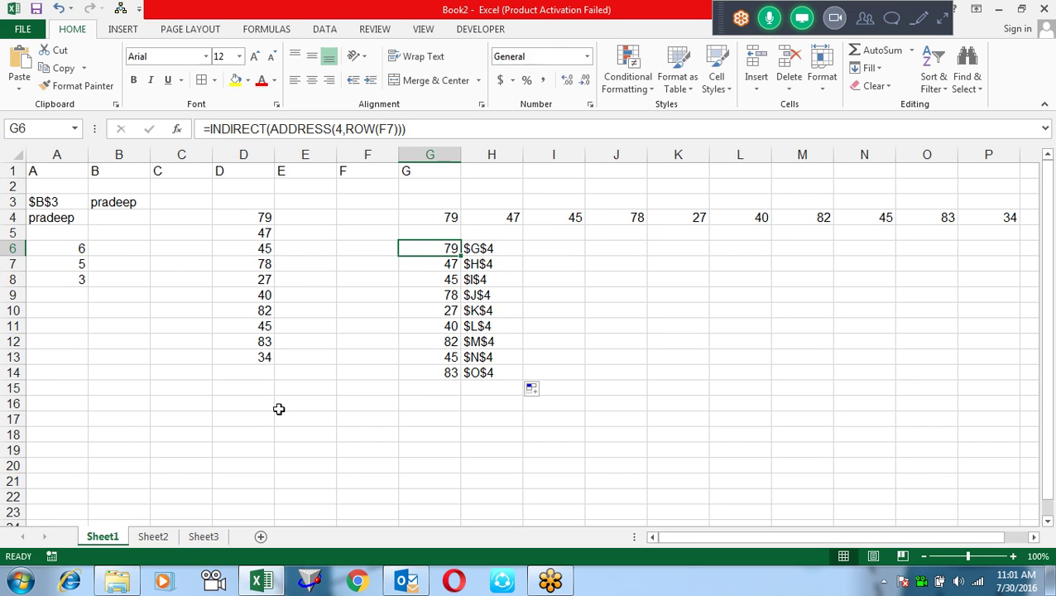
{"action": "left_click", "coordinate": [153, 537]}
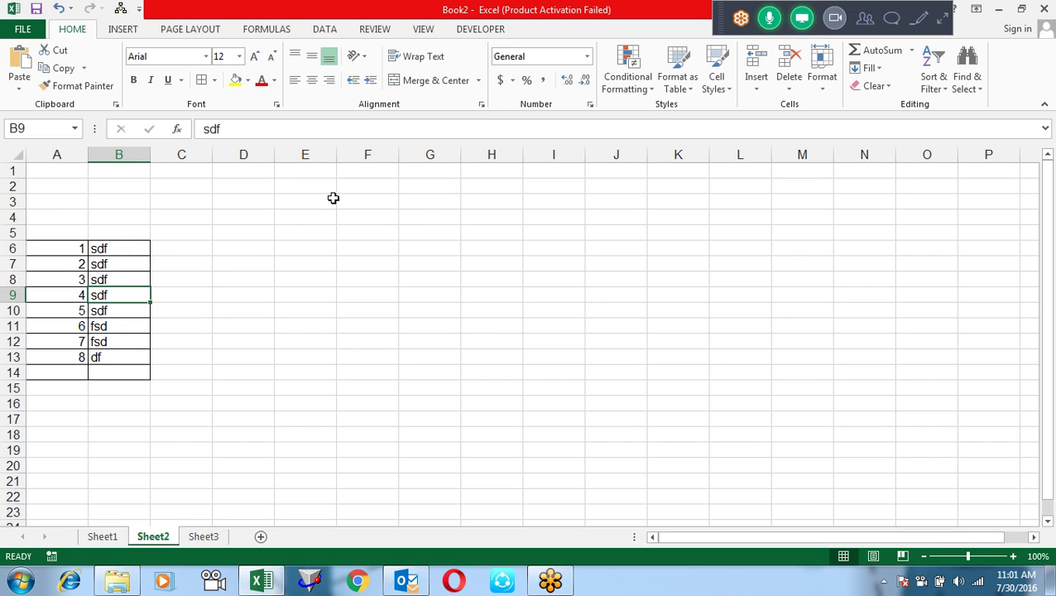
Apply All Borders to the G3:H7 block on Sheet2.
{"action": "mouse_move", "coordinate": [421, 204]}
{"action": "left_mouse_down"}
{"action": "mouse_move", "coordinate": [504, 217]}
{"action": "mouse_move", "coordinate": [502, 257]}
{"action": "left_mouse_up"}
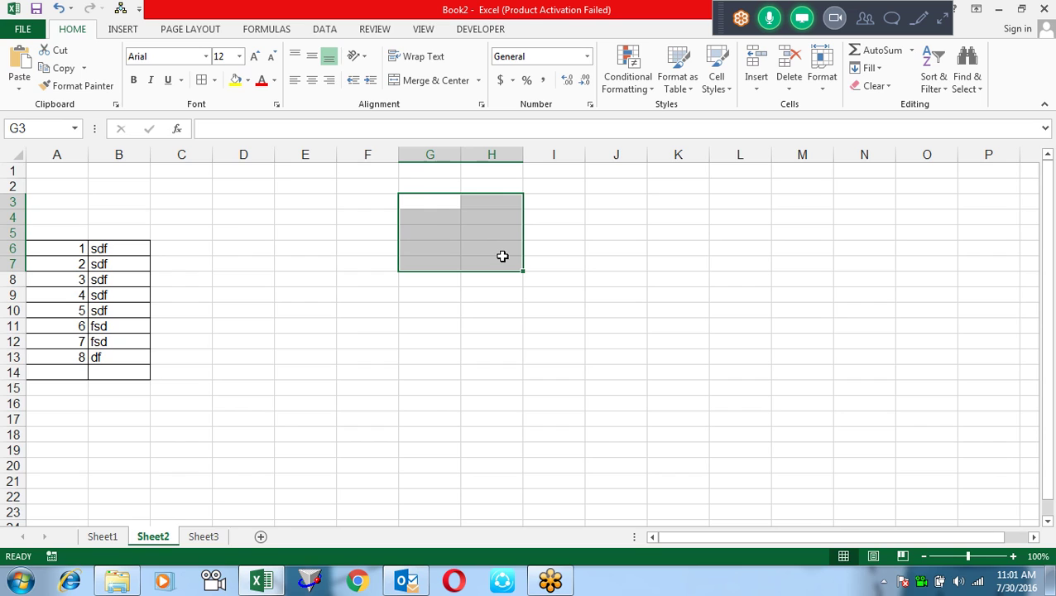
{"action": "key", "text": "alt+h"}
{"action": "key", "text": "b"}
{"action": "key", "text": "a"}
{"action": "key", "text": "Up"}
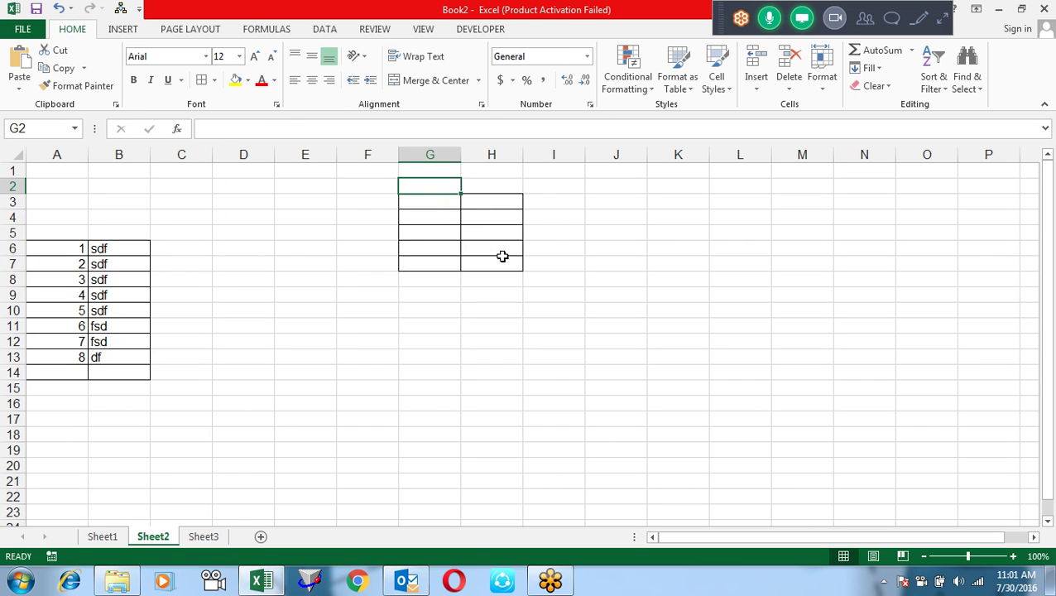
{"action": "type", "text": "Dep"}
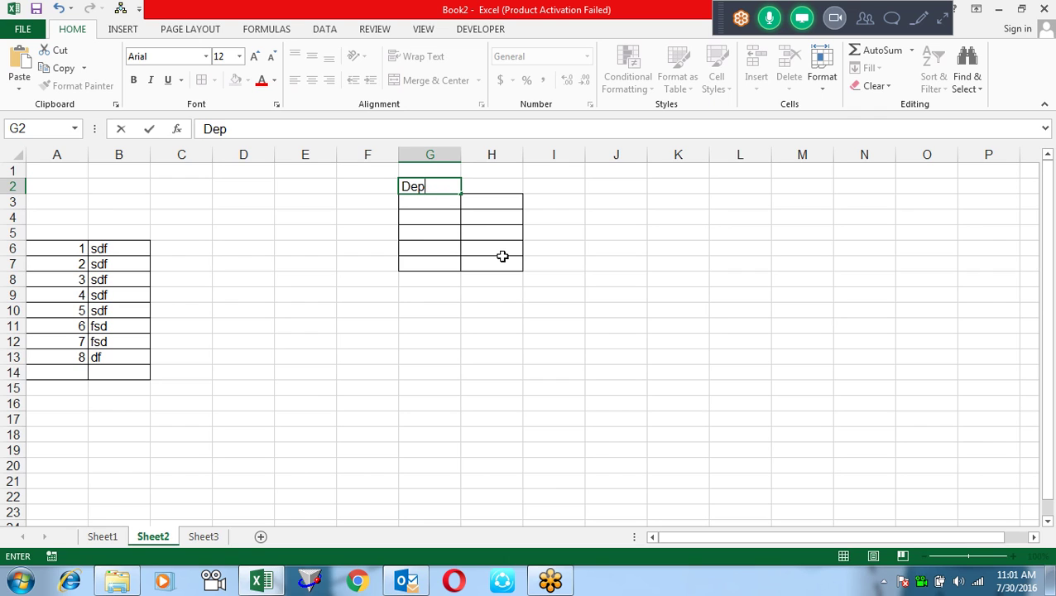
{"action": "key", "text": "Escape"}
Type the word 'mouse' into cell D3.
{"action": "key", "text": "Left"}
{"action": "key", "text": "Left"}
{"action": "key", "text": "Left"}
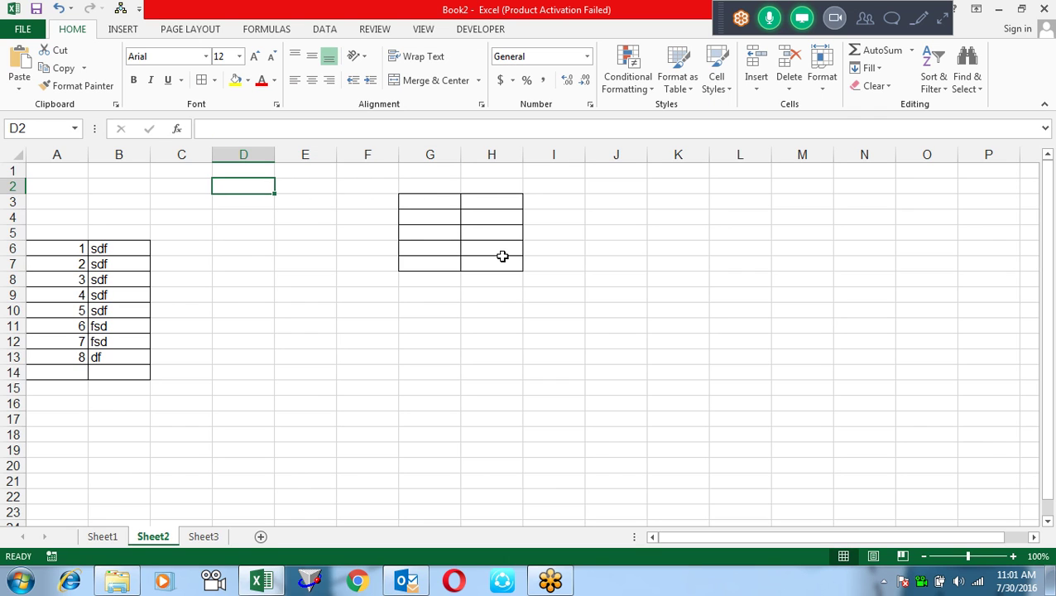
{"action": "key", "text": "Down"}
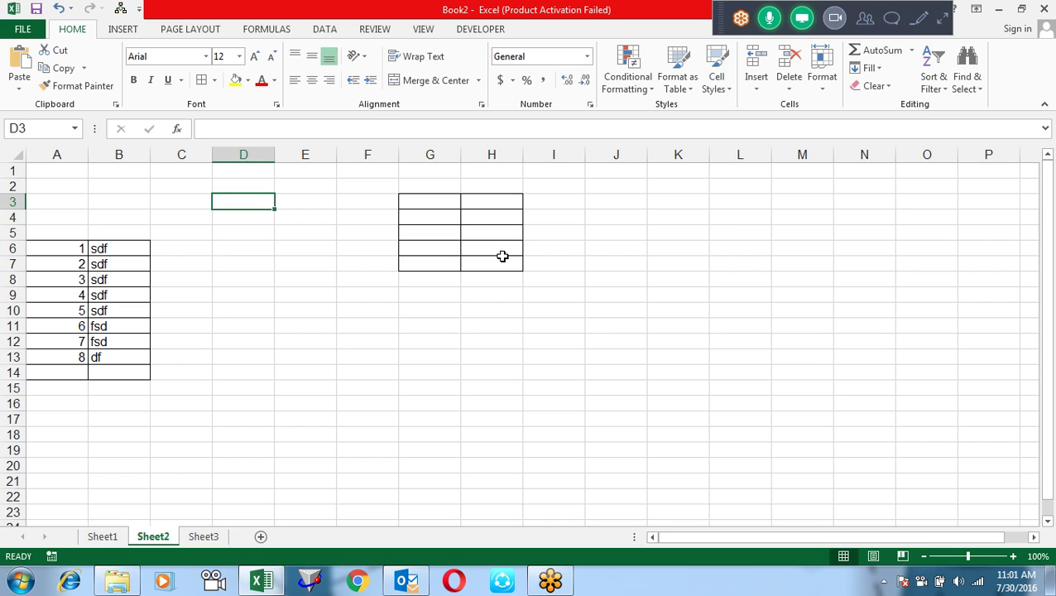
{"action": "type", "text": "mujh"}
{"action": "key", "text": "BackSpace"}
{"action": "key", "text": "BackSpace"}
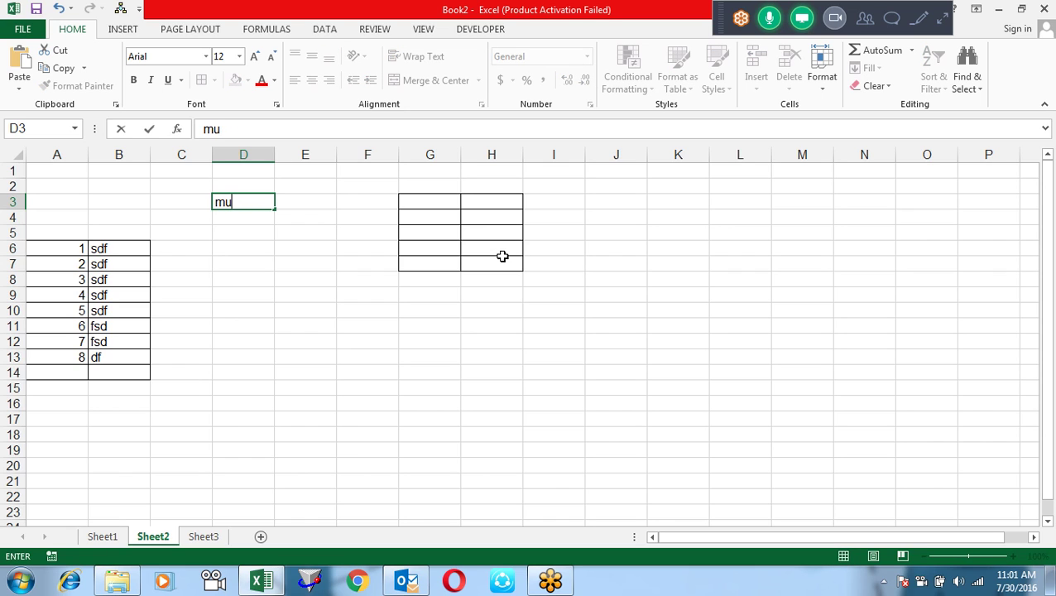
{"action": "type", "text": "ose"}
{"action": "key", "text": "Return"}
{"action": "key", "text": "Up"}
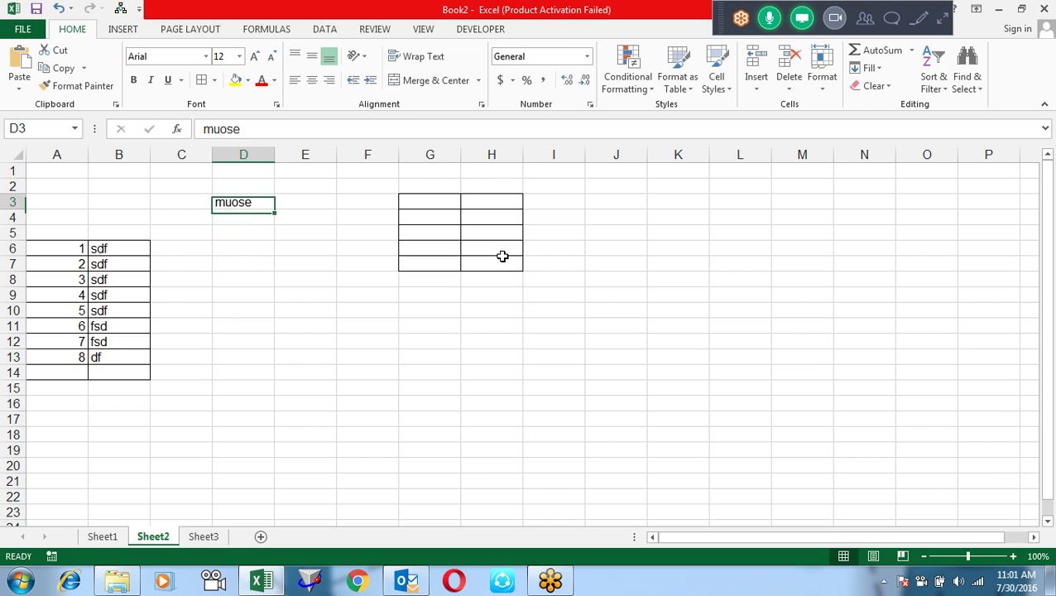
{"action": "type", "text": "mouse"}
{"action": "key", "text": "Return"}
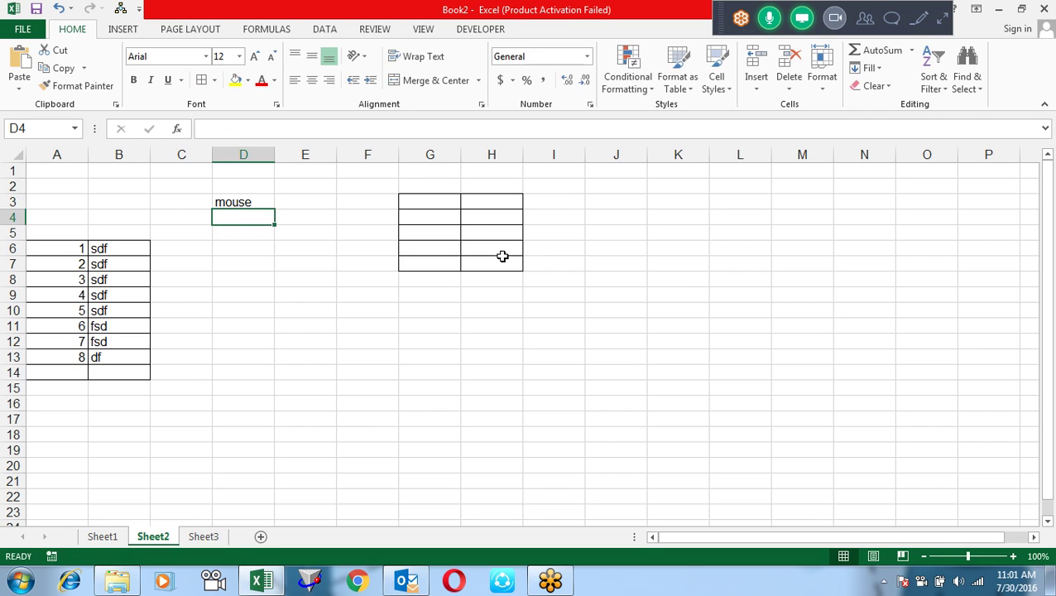
{"action": "key", "text": "Up"}
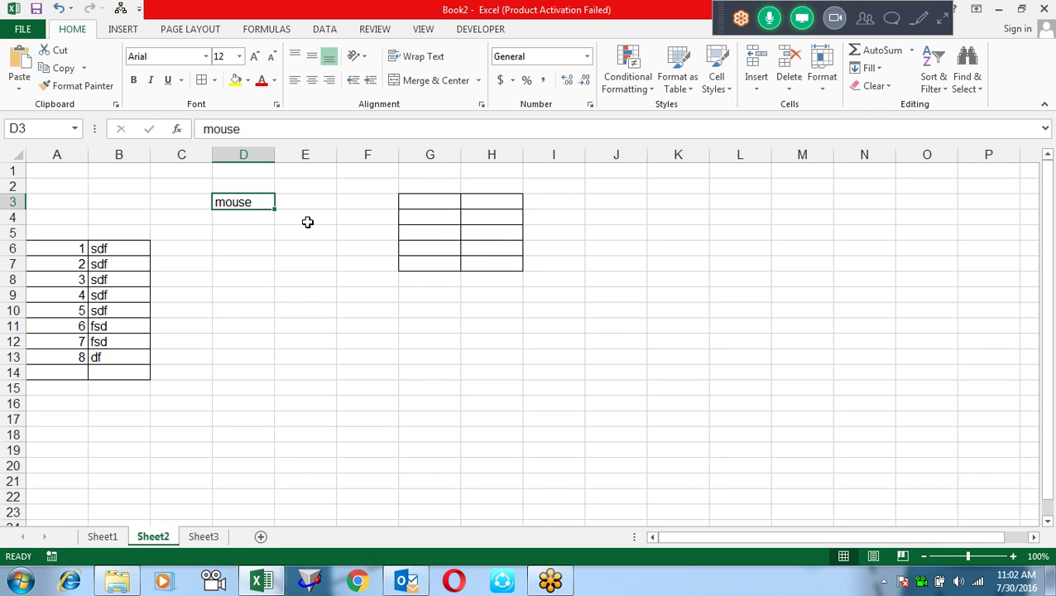
Fill the product list down column D, then clear the repeated items in D7:D9.
{"action": "left_click_drag", "start_coordinate": [273, 208], "coordinate": [275, 303]}
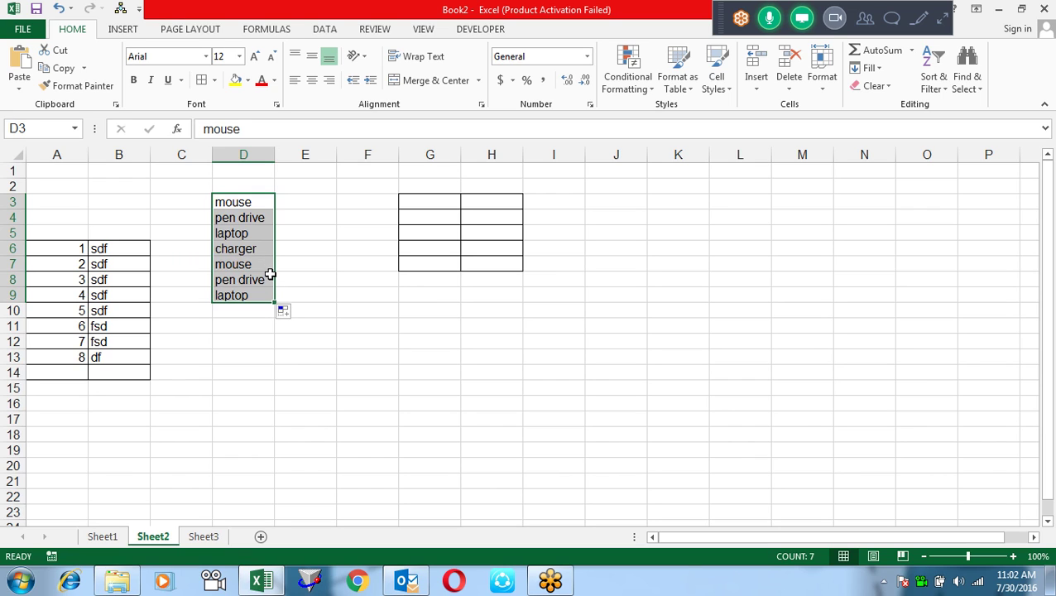
{"action": "left_click_drag", "start_coordinate": [261, 264], "coordinate": [264, 297]}
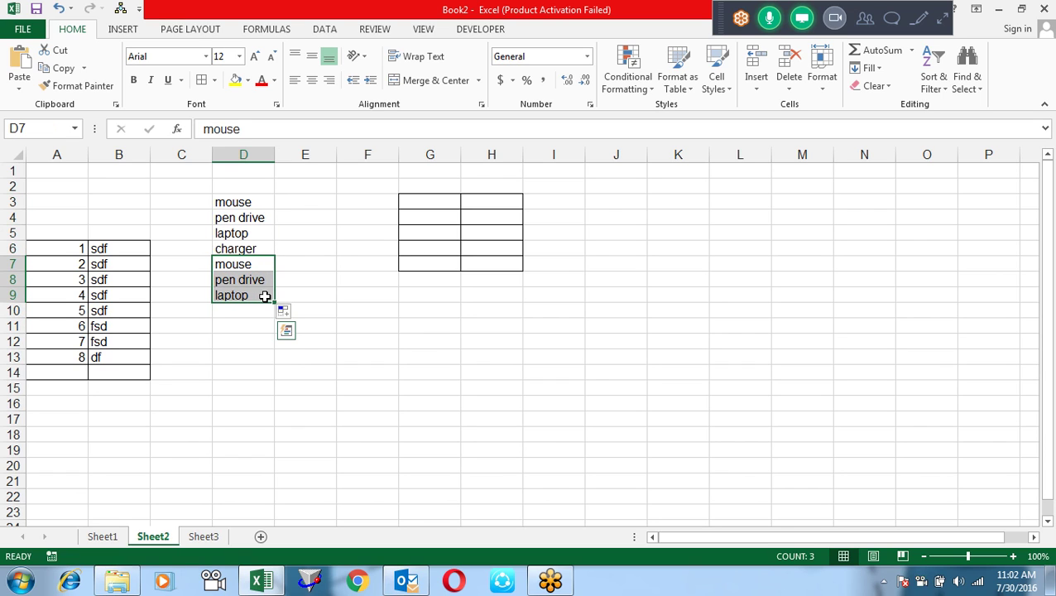
{"action": "key", "text": "Delete"}
Move laptop from D5 to E3 and charger from D6 up into D5.
{"action": "key", "text": "Up"}
{"action": "key", "text": "Up"}
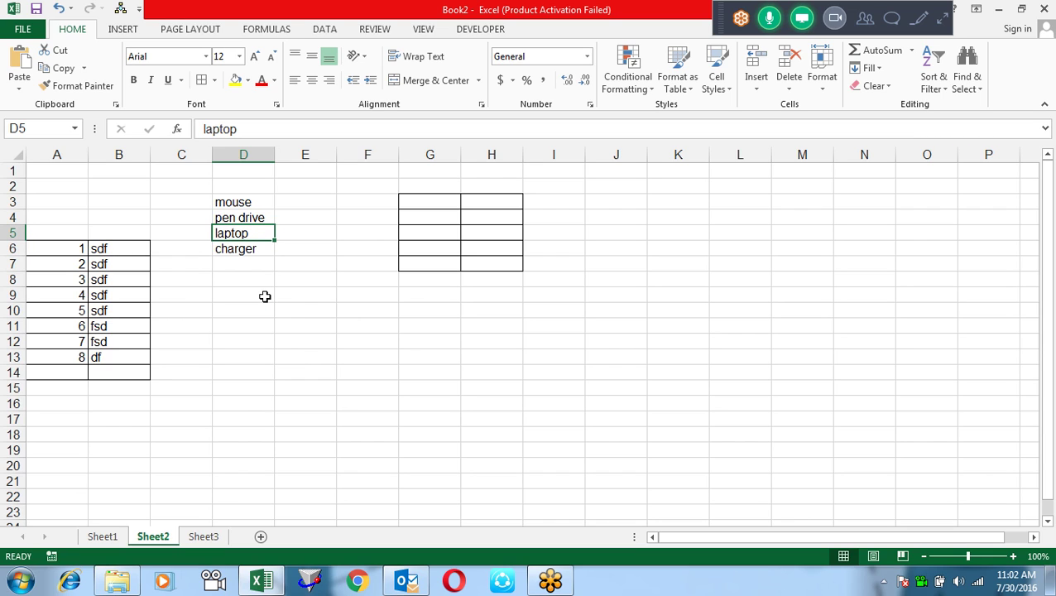
{"action": "key", "text": "ctrl+x"}
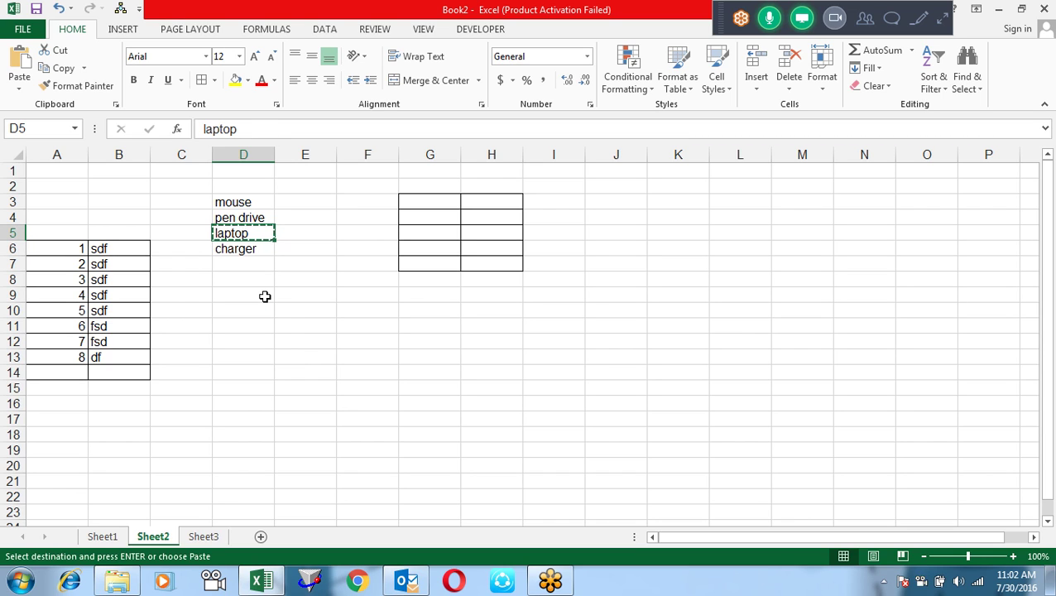
{"action": "key", "text": "Up"}
{"action": "key", "text": "Up"}
{"action": "key", "text": "Right"}
{"action": "key", "text": "ctrl+v"}
{"action": "key", "text": "Down"}
{"action": "key", "text": "Down"}
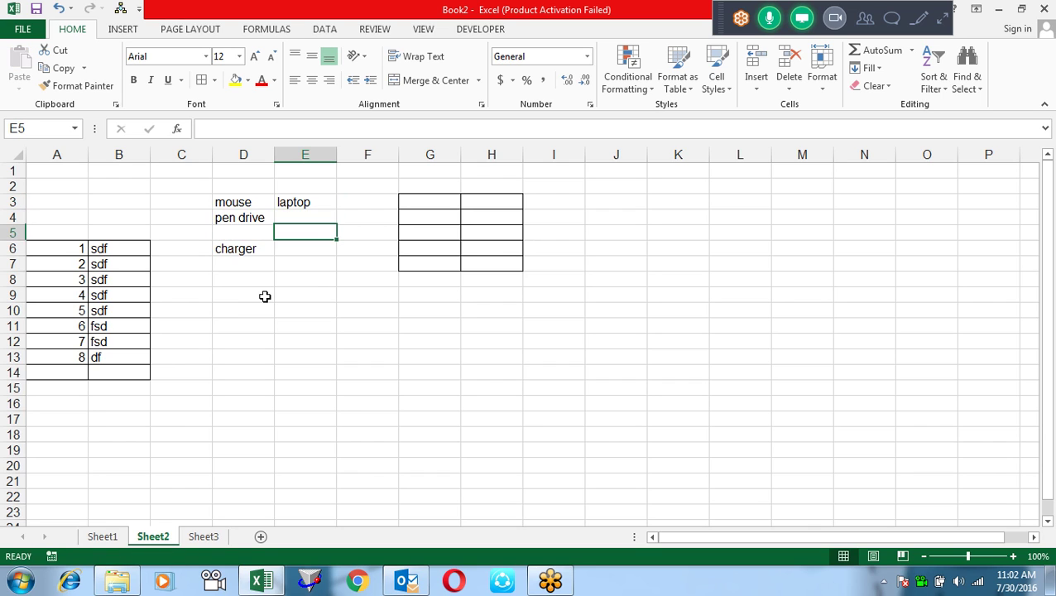
{"action": "key", "text": "Down"}
{"action": "key", "text": "Left"}
{"action": "key", "text": "ctrl+x"}
{"action": "key", "text": "Up"}
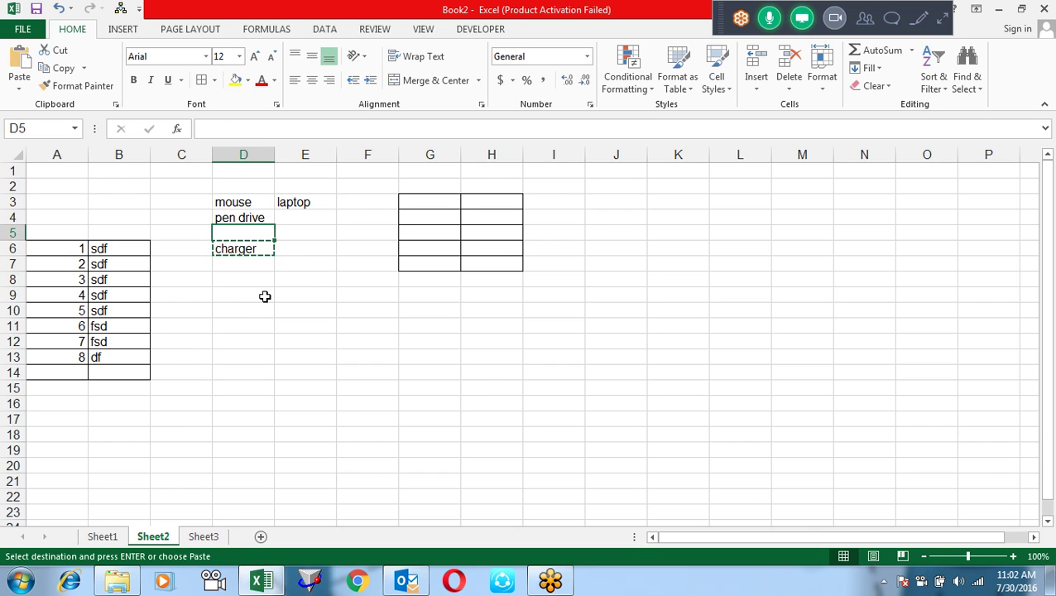
{"action": "key", "text": "ctrl+v"}
Enter Desktop and Tab in E4:E5 and Headphone in D6.
{"action": "key", "text": "Right"}
{"action": "key", "text": "Up"}
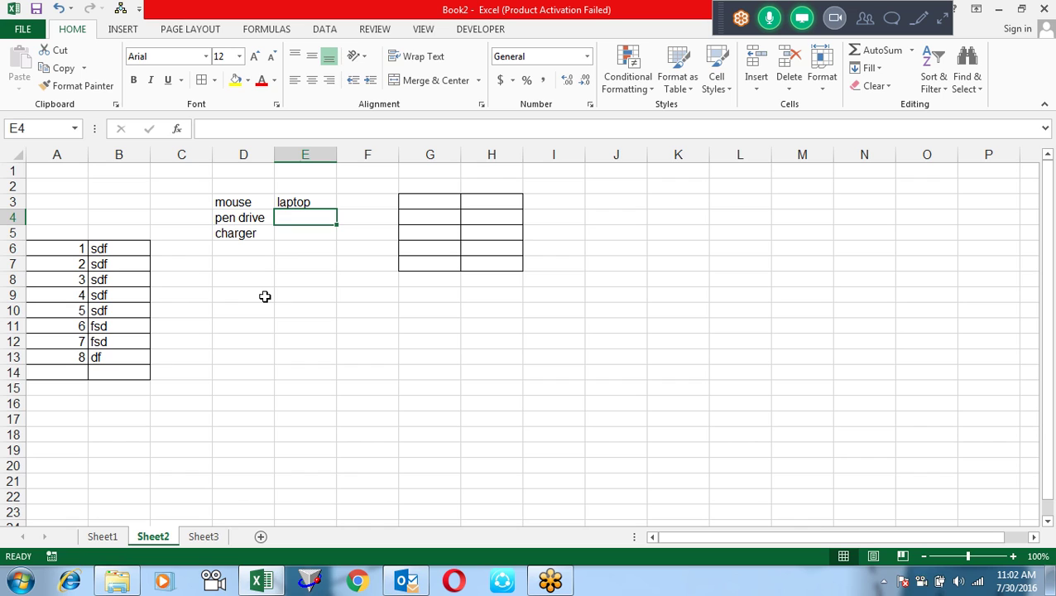
{"action": "type", "text": "Desktop"}
{"action": "key", "text": "Return"}
{"action": "type", "text": "TA"}
{"action": "type", "text": "ab"}
{"action": "key", "text": "Return"}
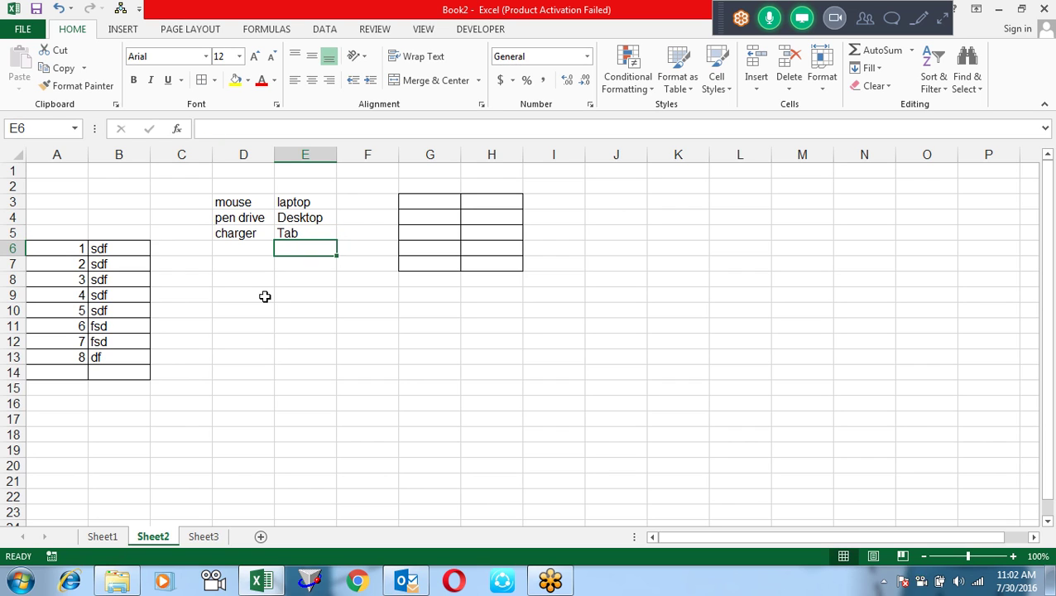
{"action": "key", "text": "Left"}
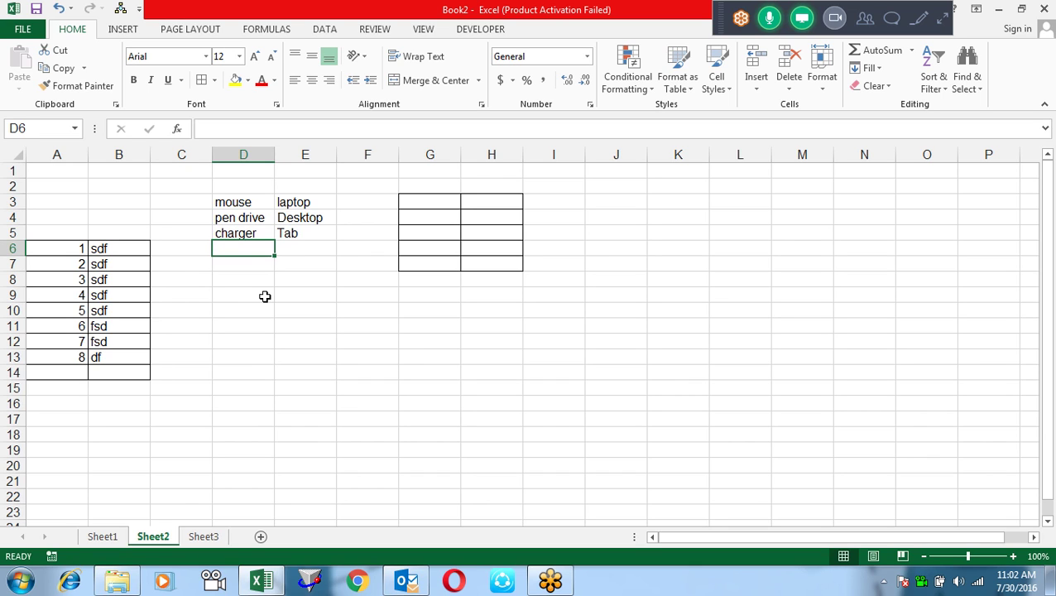
{"action": "type", "text": "Headphone"}
{"action": "key", "text": "Return"}
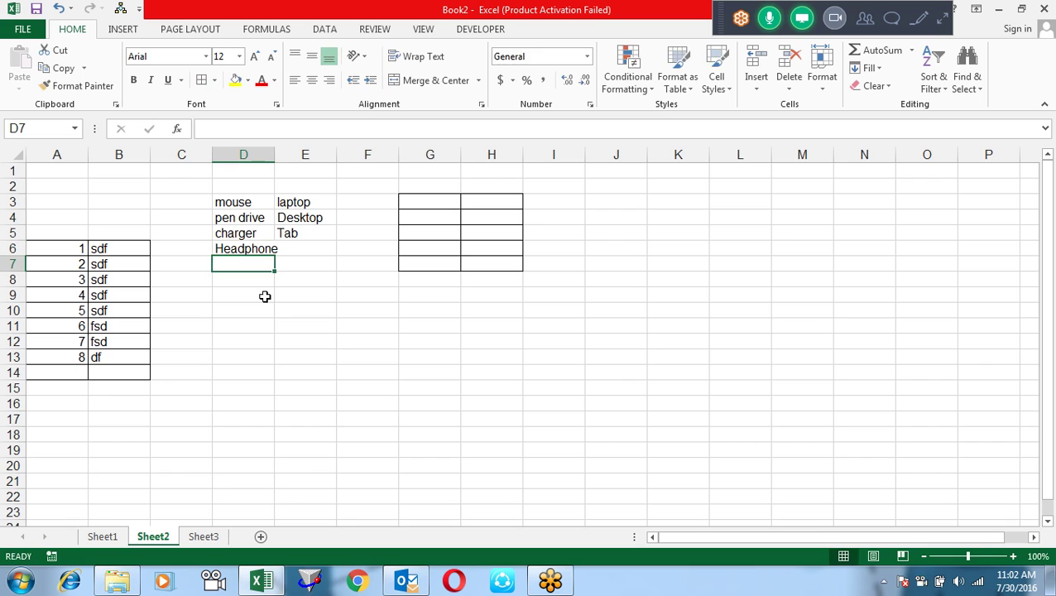
{"action": "key", "text": "Up"}
{"action": "key", "text": "Up"}
{"action": "key", "text": "Up"}
{"action": "key", "text": "Up"}
{"action": "key", "text": "Up"}
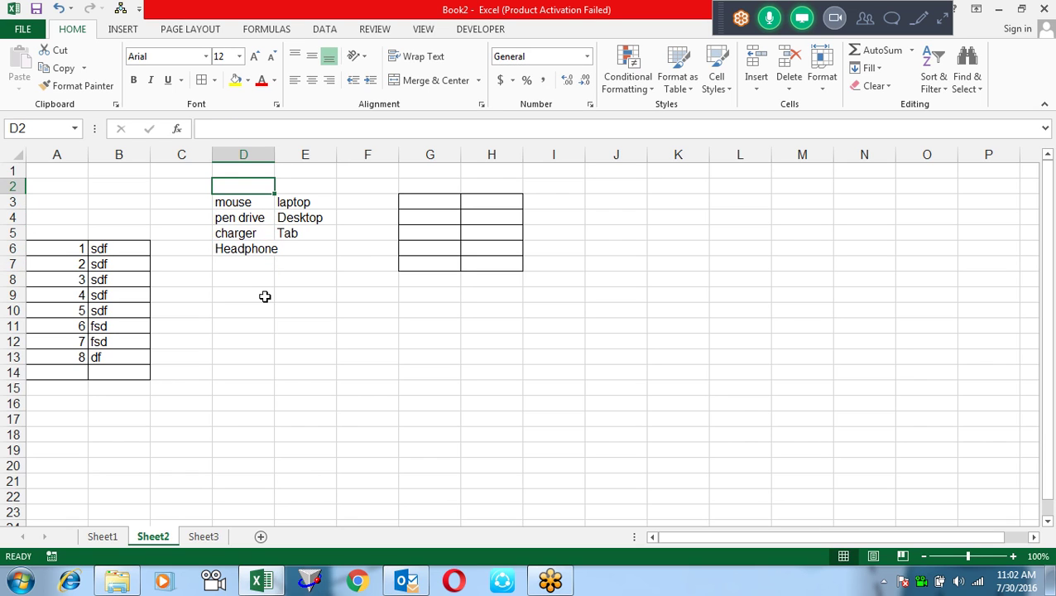
Type the headings Accessories in D2 and Items in E2, and autofit column D.
{"action": "type", "text": "Acces"}
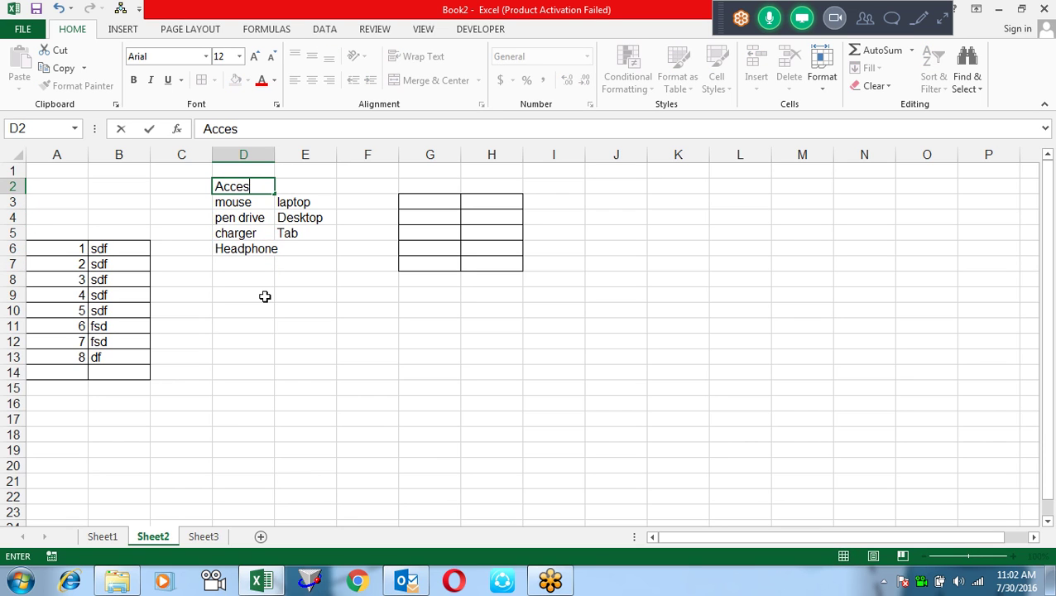
{"action": "type", "text": "sories"}
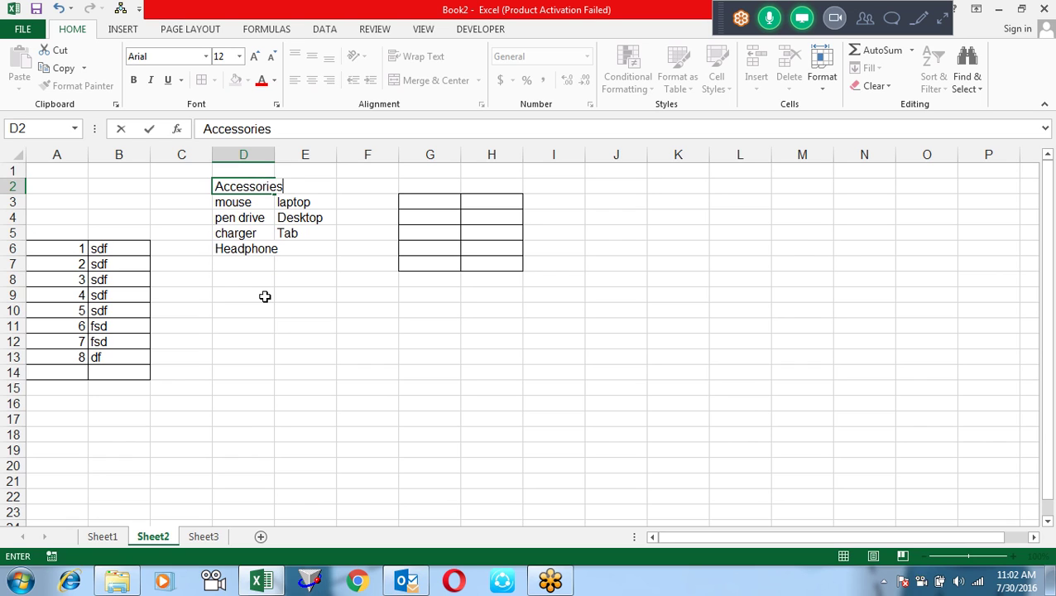
{"action": "key", "text": "Return"}
{"action": "key", "text": "Up"}
{"action": "key", "text": "Right"}
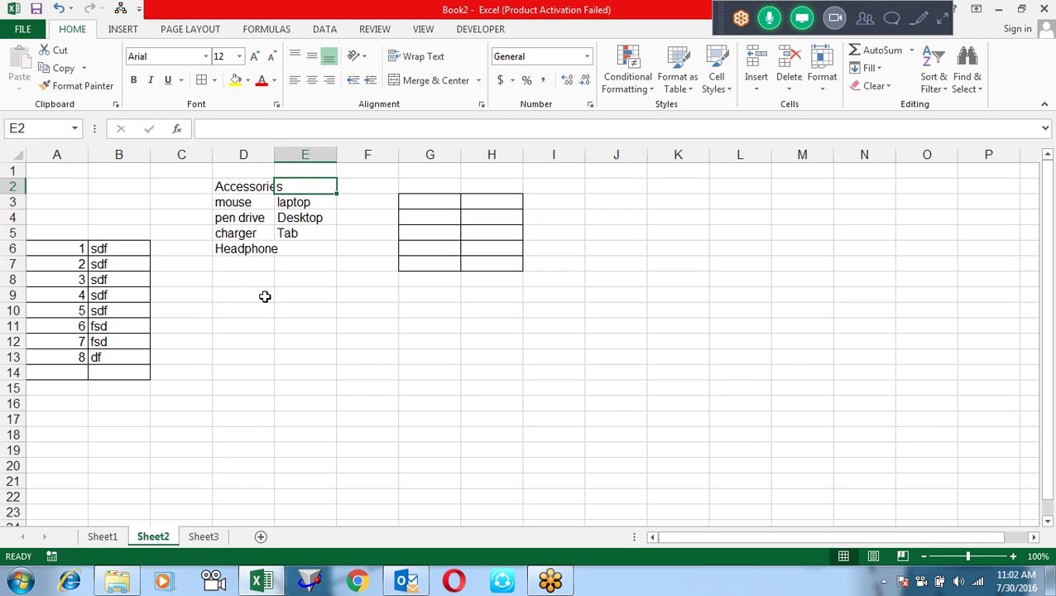
{"action": "type", "text": "Items"}
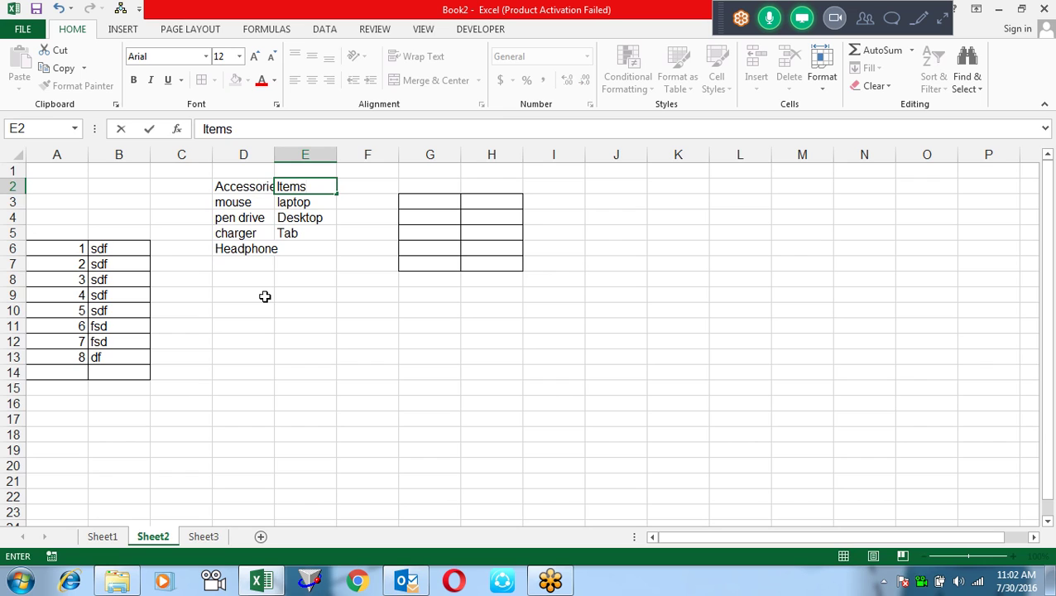
{"action": "key", "text": "Return"}
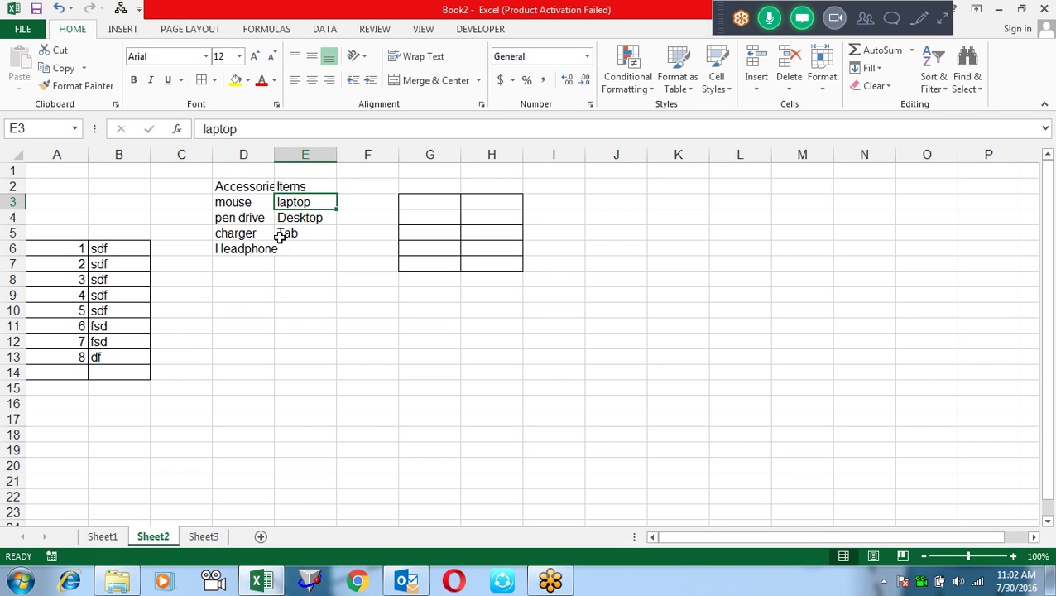
{"action": "double_click", "coordinate": [274, 155]}
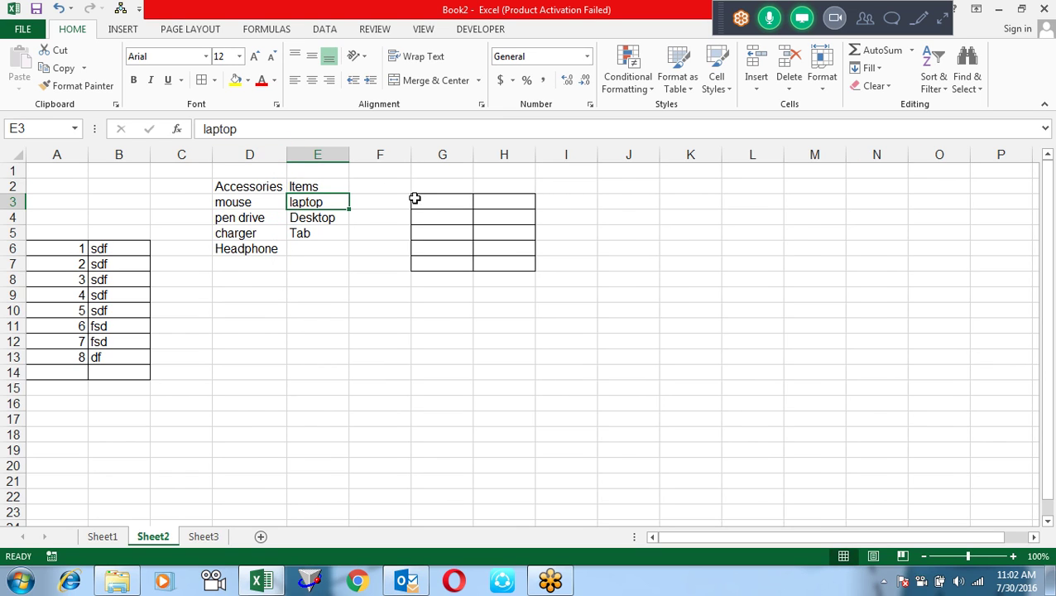
Select cells G3 and H3, then the items laptop, Desktop and Tab in E3:E5.
{"action": "left_click", "coordinate": [438, 207]}
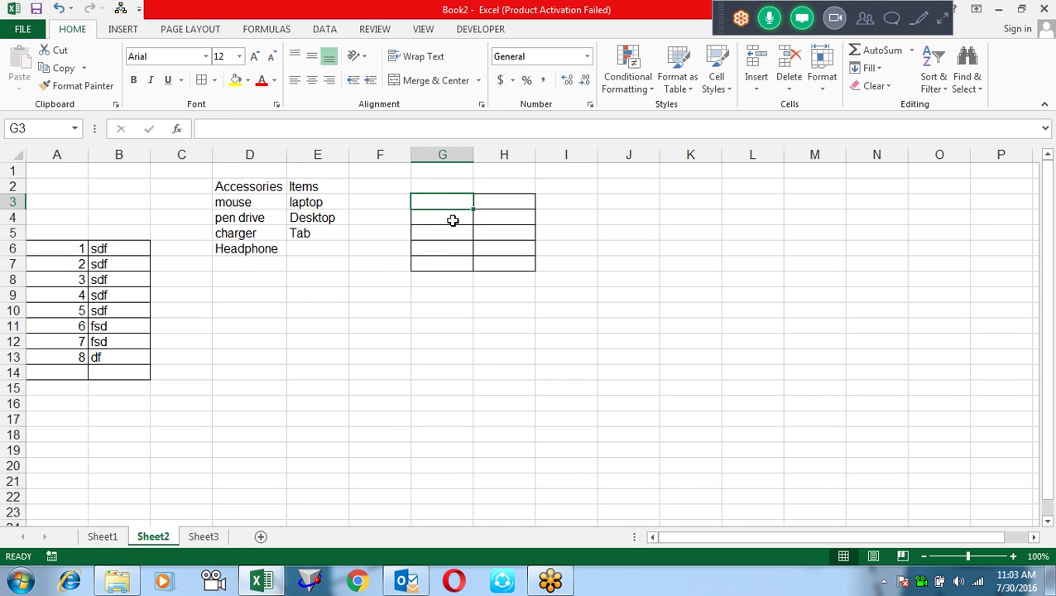
{"action": "left_click", "coordinate": [502, 205]}
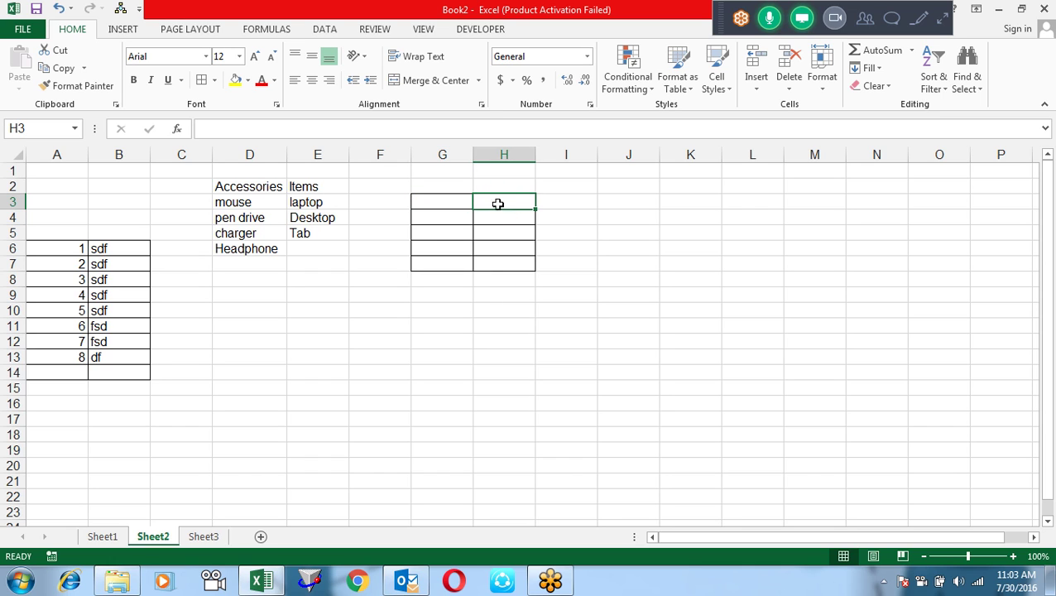
{"action": "left_click_drag", "start_coordinate": [335, 205], "coordinate": [335, 229]}
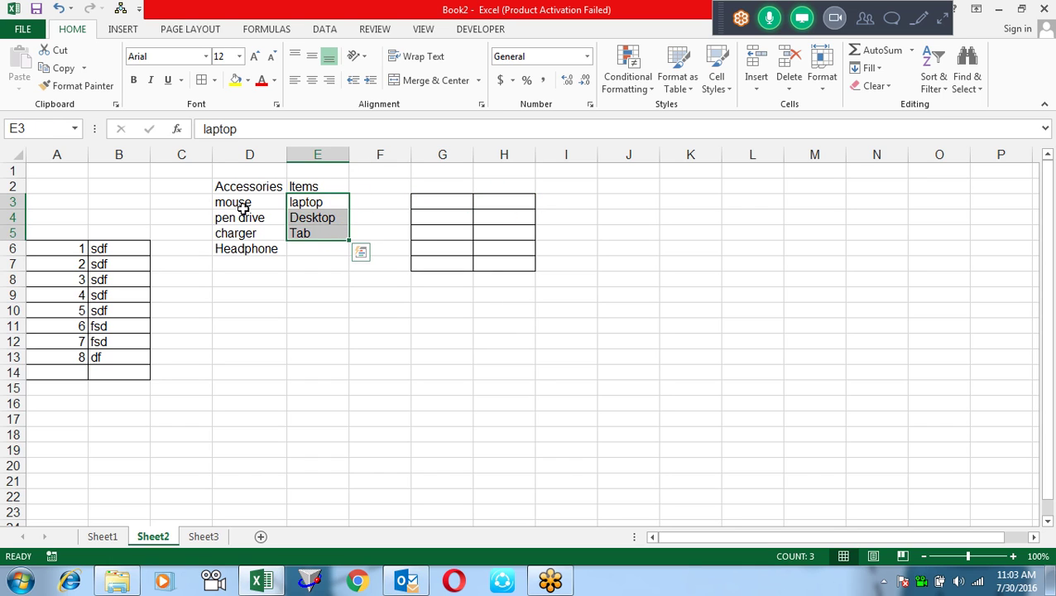
Enter the heading Category in G2, correcting the misspelt Catefory.
{"action": "left_click_drag", "start_coordinate": [242, 208], "coordinate": [239, 245]}
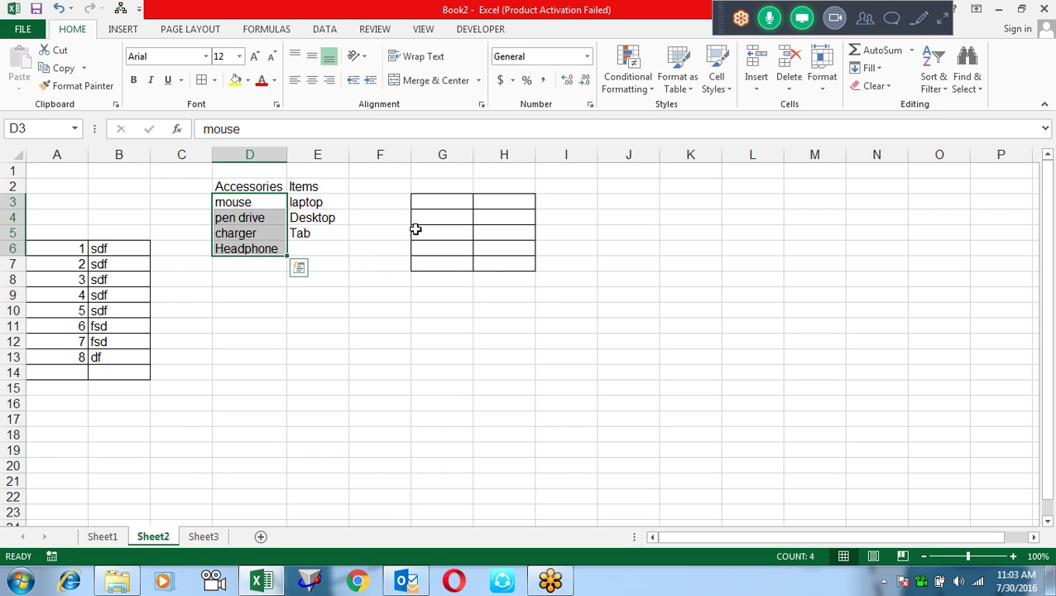
{"action": "left_click", "coordinate": [442, 189]}
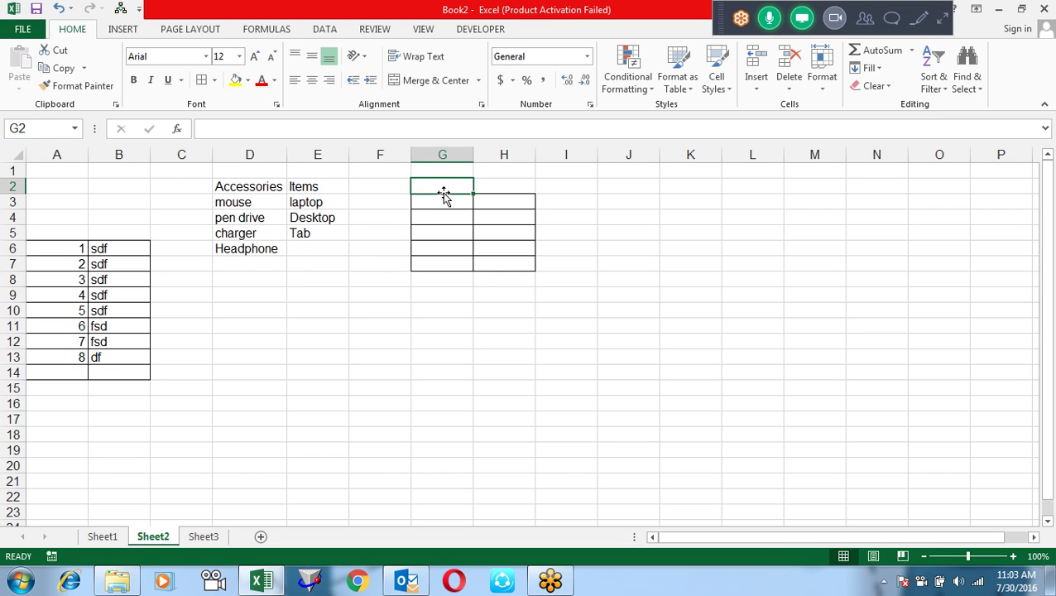
{"action": "type", "text": "Item"}
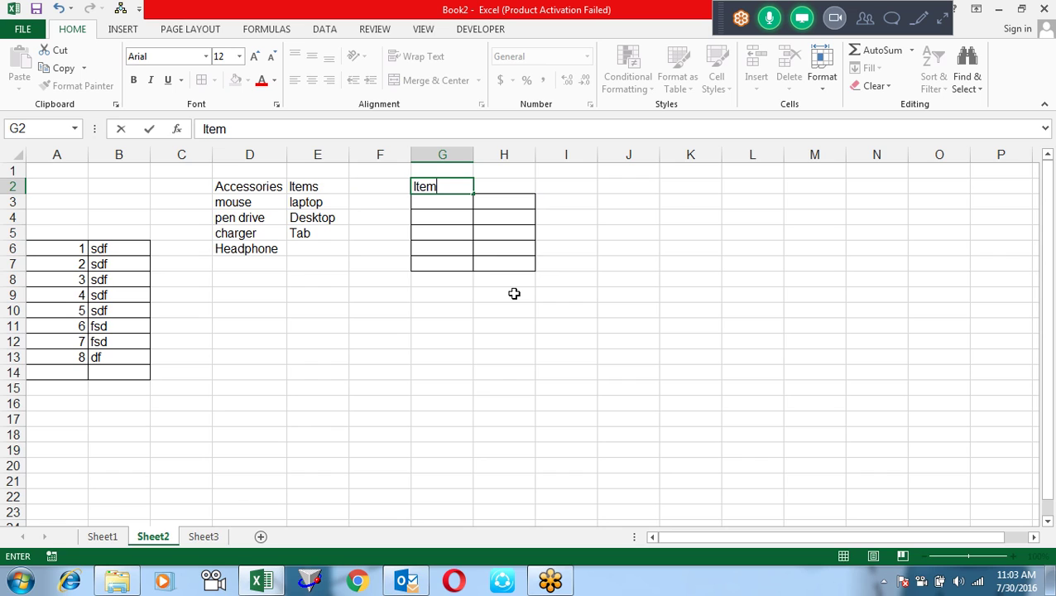
{"action": "key", "text": "Escape"}
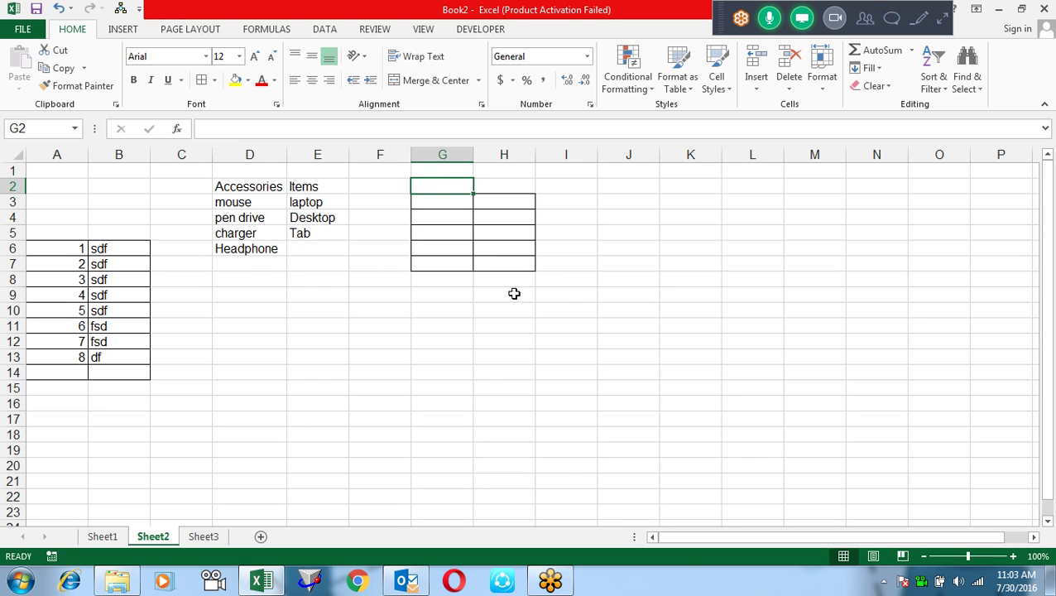
{"action": "type", "text": "Prd"}
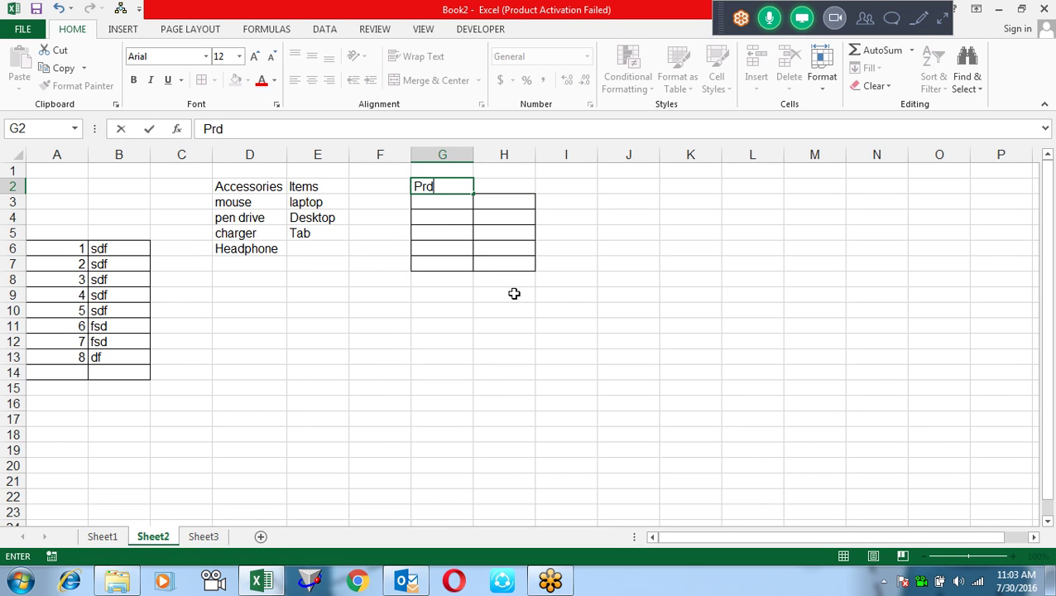
{"action": "key", "text": "Escape"}
{"action": "type", "text": "Catefory"}
{"action": "key", "text": "Tab"}
{"action": "key", "text": "Left"}
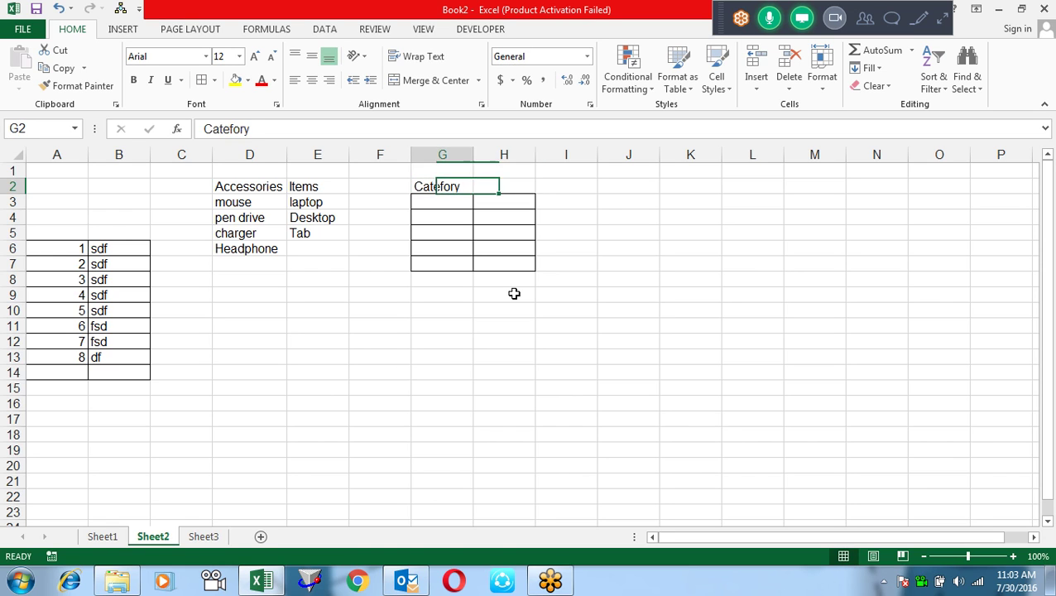
{"action": "key", "text": "F2"}
{"action": "key", "text": "Left"}
{"action": "key", "text": "BackSpace"}
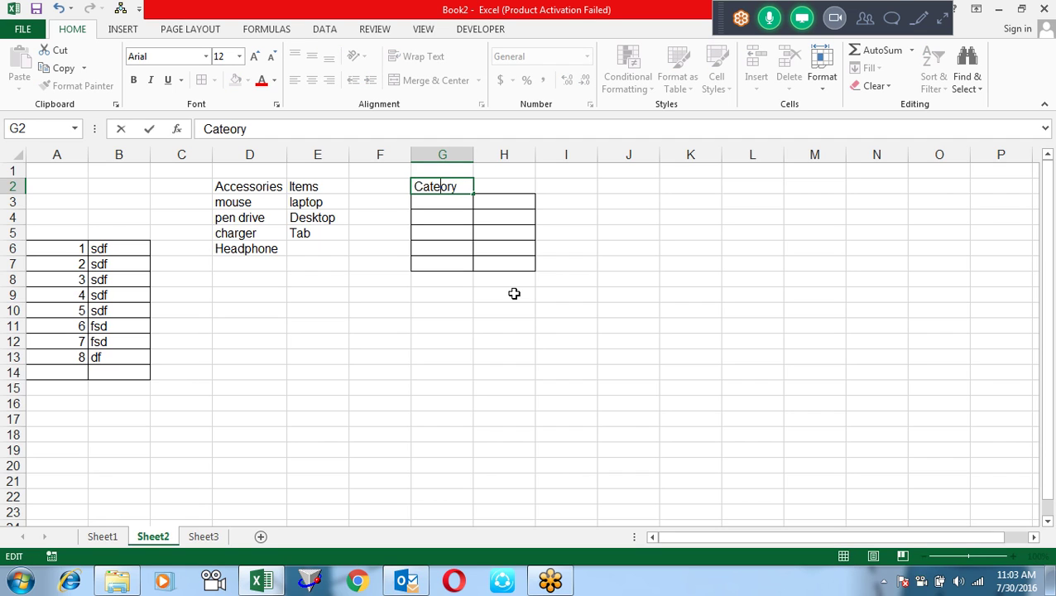
{"action": "type", "text": "g"}
{"action": "key", "text": "Return"}
Enter the heading Product in H2.
{"action": "key", "text": "Up"}
{"action": "key", "text": "Right"}
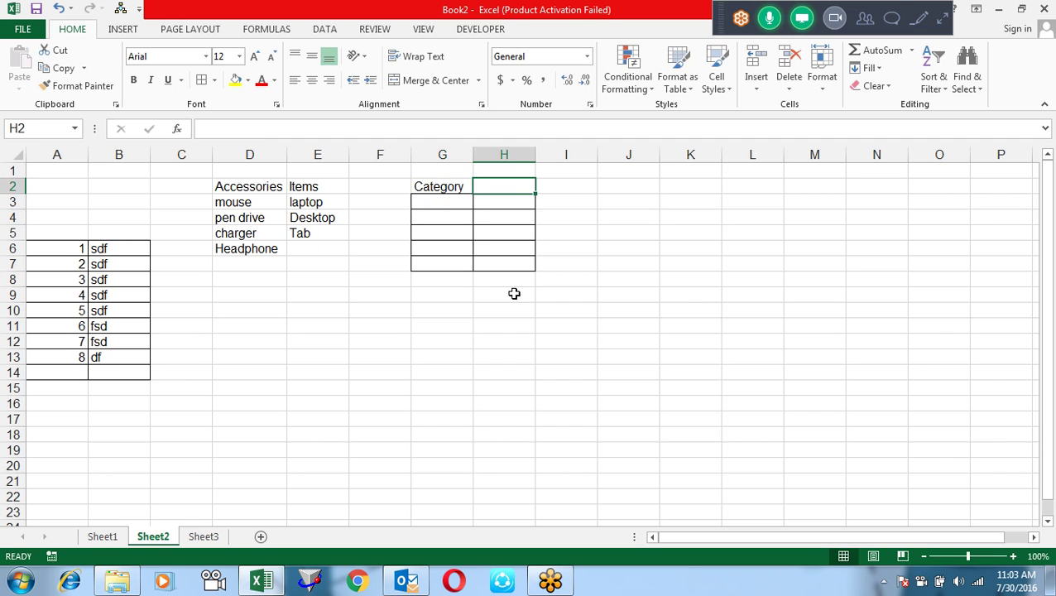
{"action": "type", "text": "Product"}
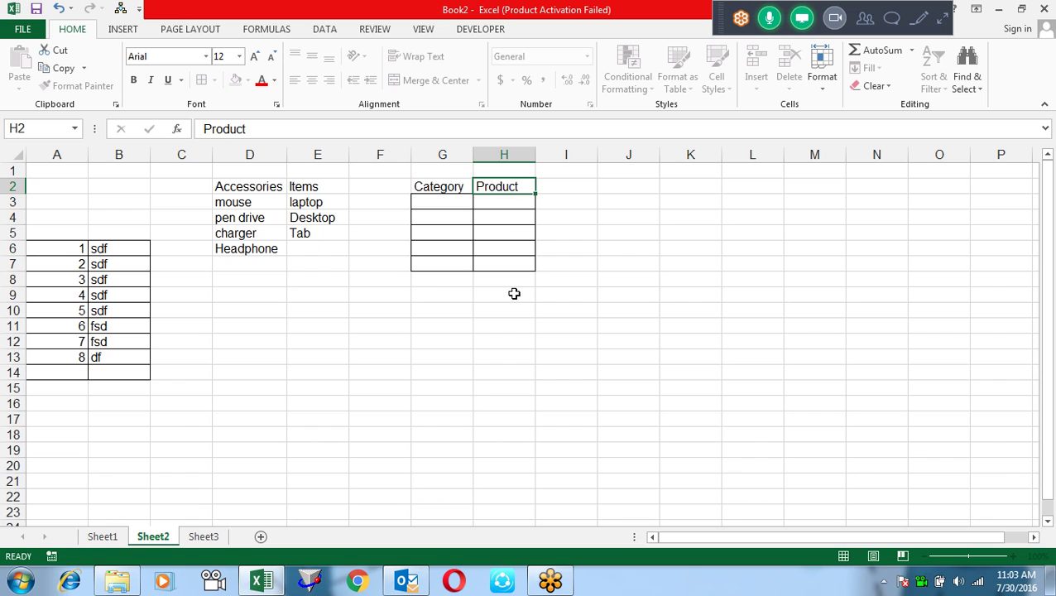
{"action": "key", "text": "Return"}
Select the Category cells G3:G6 below the headings.
{"action": "key", "text": "Up"}
{"action": "key", "text": "Left"}
{"action": "key", "text": "shift+Right"}
{"action": "key", "text": "alt"}
{"action": "key", "text": "Escape"}
{"action": "key", "text": "Down"}
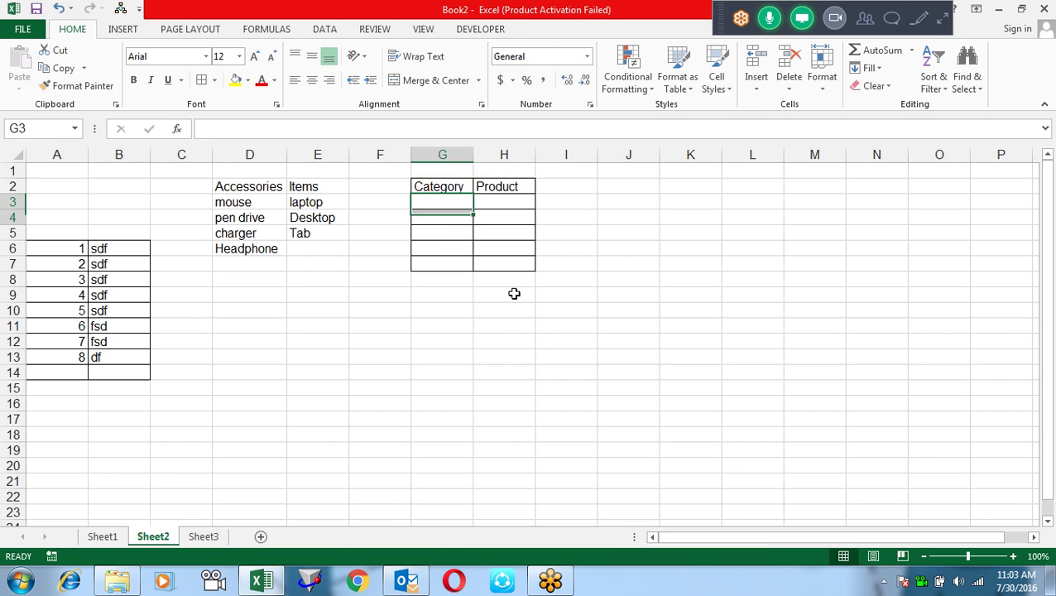
{"action": "key", "text": "shift+Down"}
{"action": "key", "text": "shift+Down"}
{"action": "key", "text": "shift+Down"}
{"action": "key", "text": "shift+Down"}
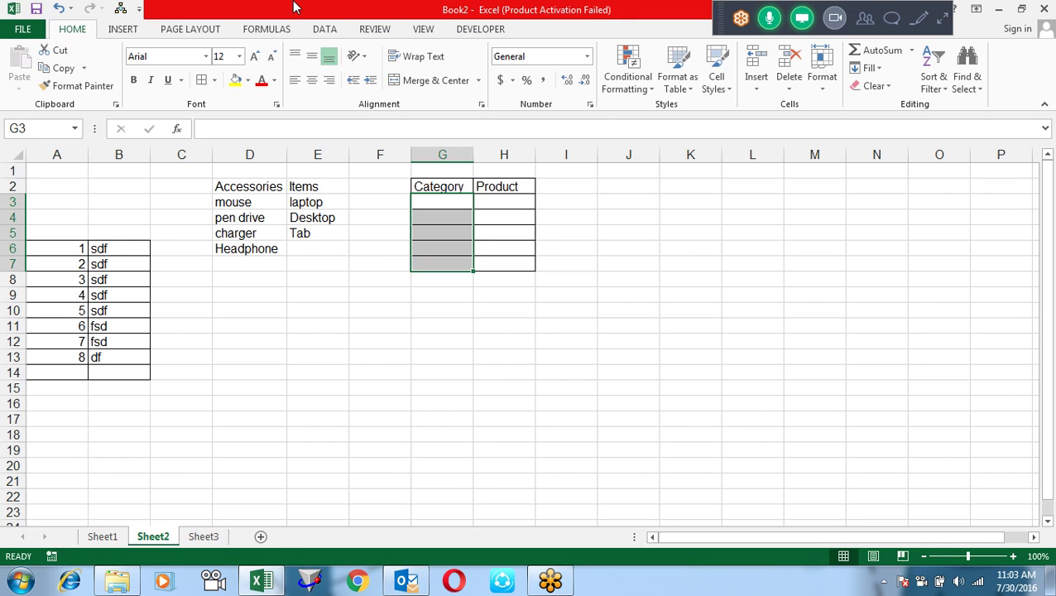
Add a List data validation to the Category cells with source D2:E2 (Accessories, Items).
{"action": "left_click", "coordinate": [323, 29]}
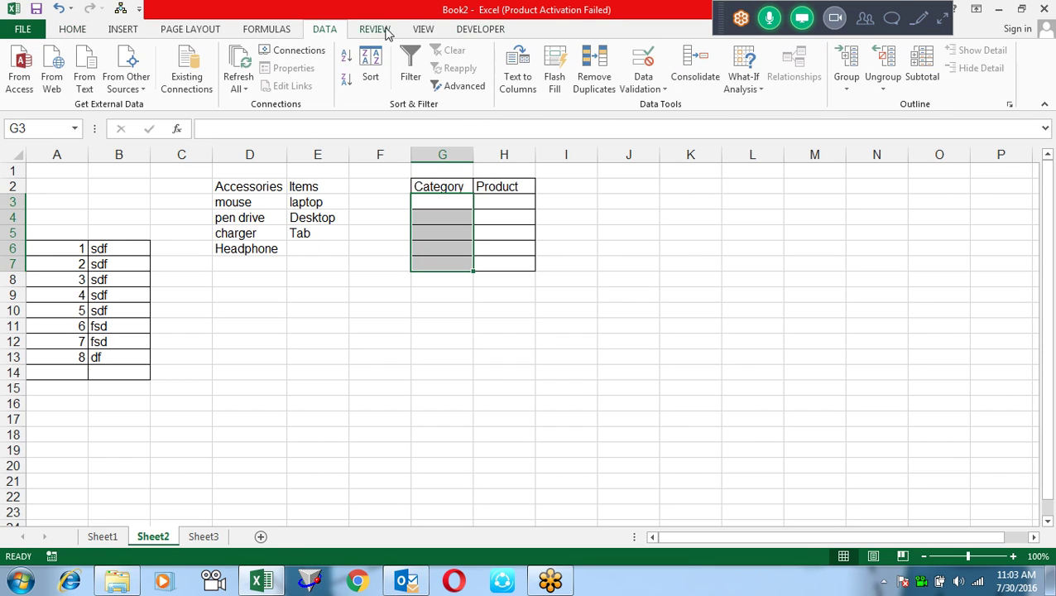
{"action": "left_click", "coordinate": [660, 60]}
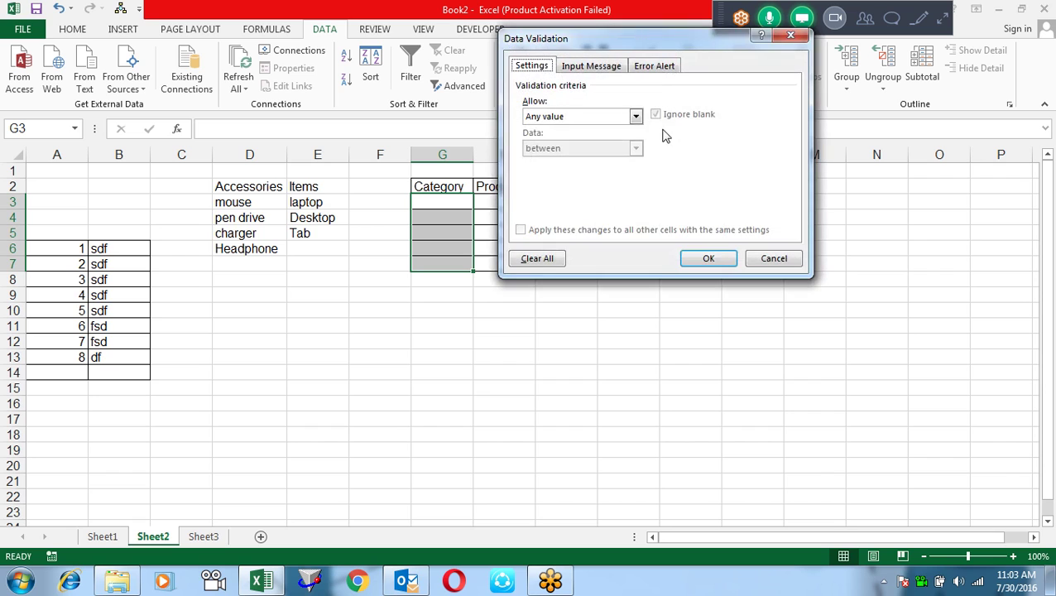
{"action": "left_click", "coordinate": [635, 115]}
{"action": "left_click", "coordinate": [581, 160]}
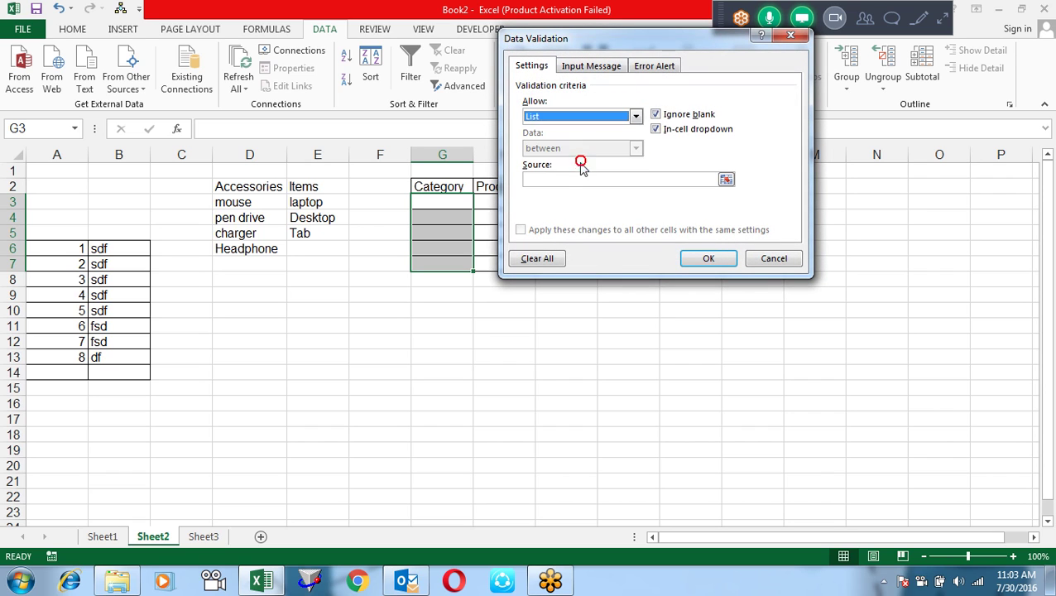
{"action": "left_click", "coordinate": [726, 180]}
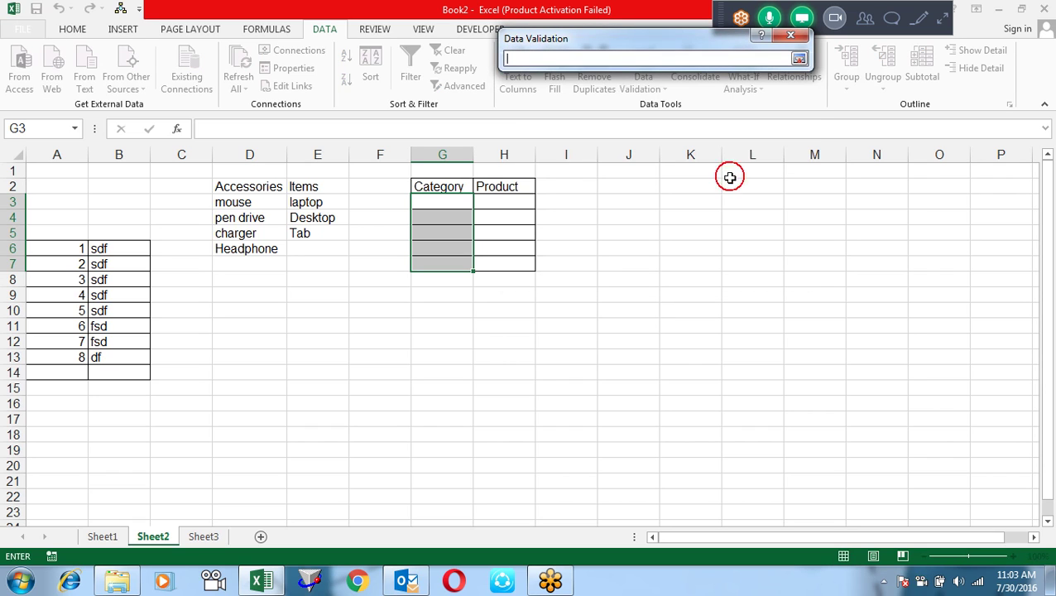
{"action": "left_click", "coordinate": [247, 186]}
{"action": "left_click_drag", "start_coordinate": [262, 189], "coordinate": [304, 189]}
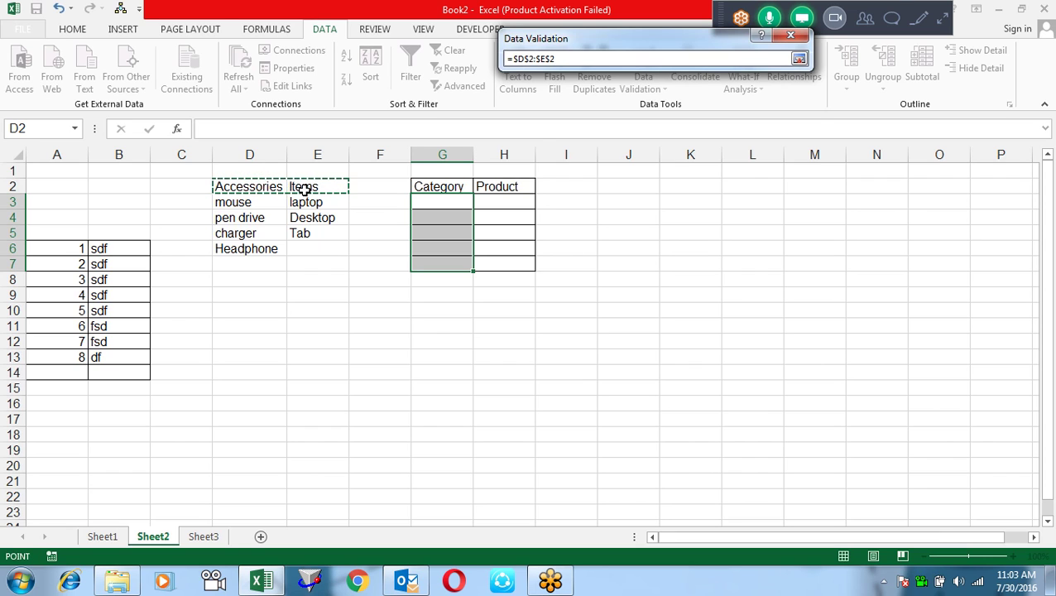
{"action": "key", "text": "Return"}
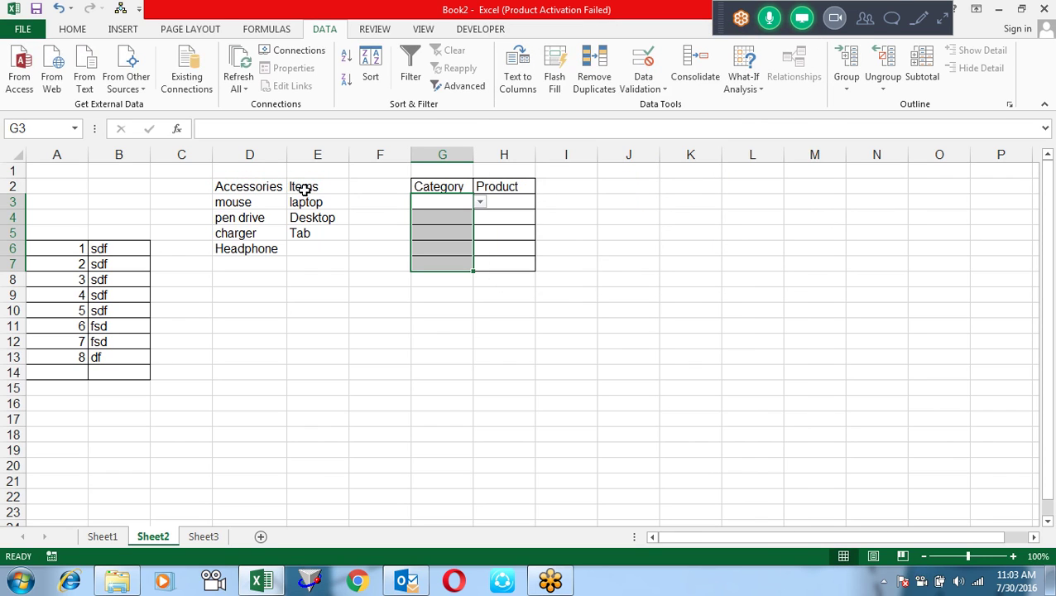
Pick Accessories in G3 and Items in G4 from the dropdowns, then autofit column G.
{"action": "left_click", "coordinate": [425, 204]}
{"action": "left_click", "coordinate": [480, 204]}
{"action": "left_click", "coordinate": [461, 215]}
{"action": "left_click", "coordinate": [463, 221]}
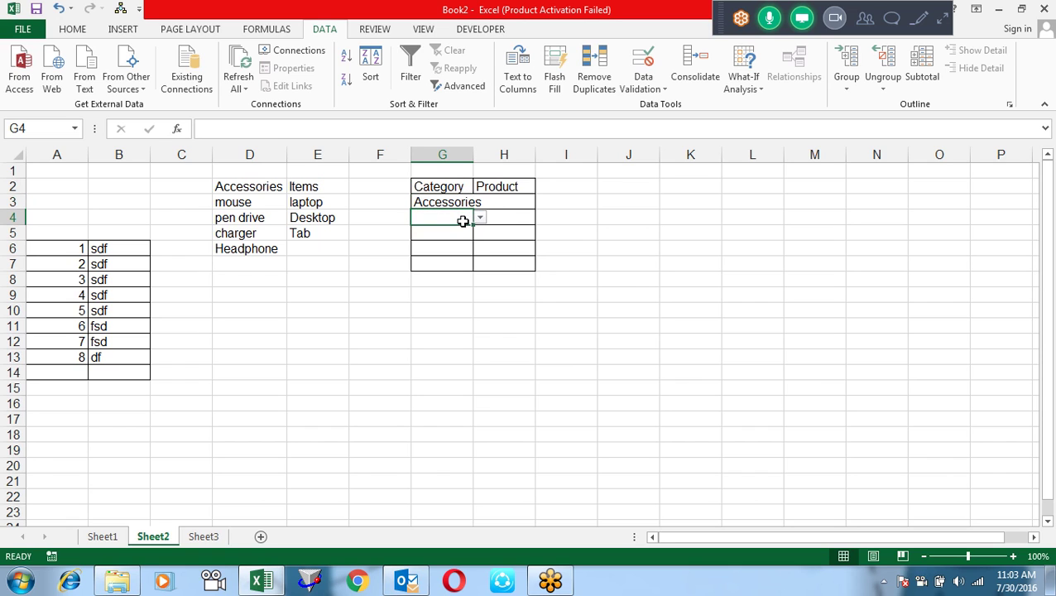
{"action": "left_click", "coordinate": [480, 218]}
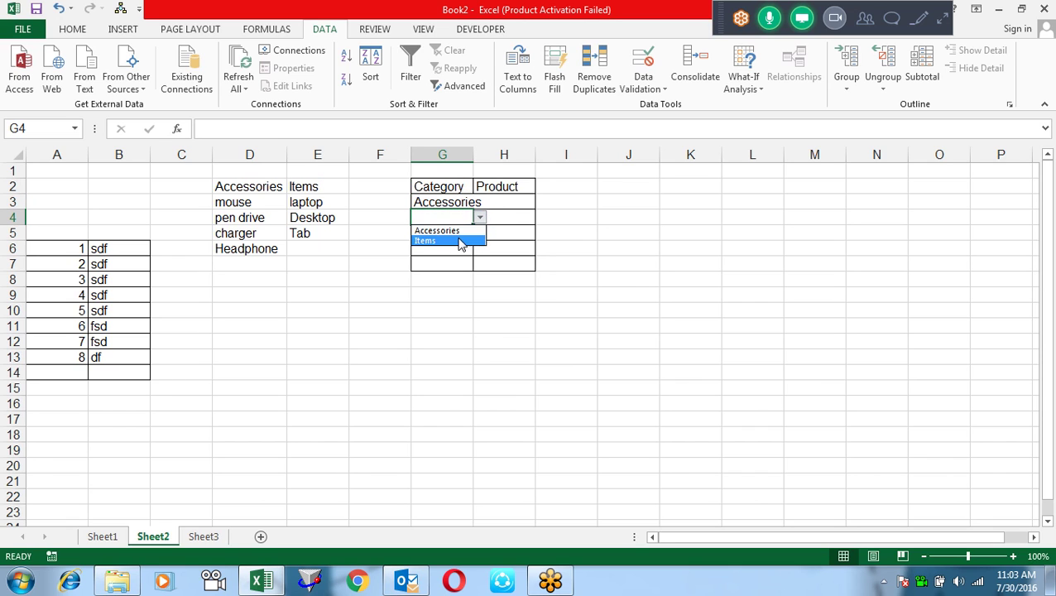
{"action": "left_click", "coordinate": [460, 241]}
{"action": "left_click", "coordinate": [507, 204]}
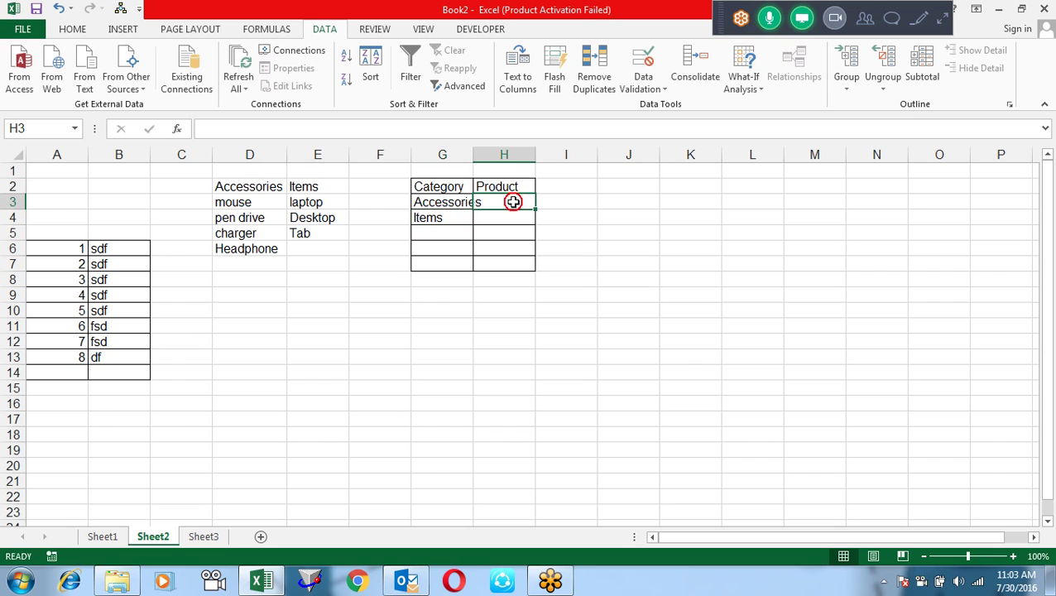
{"action": "double_click", "coordinate": [472, 154]}
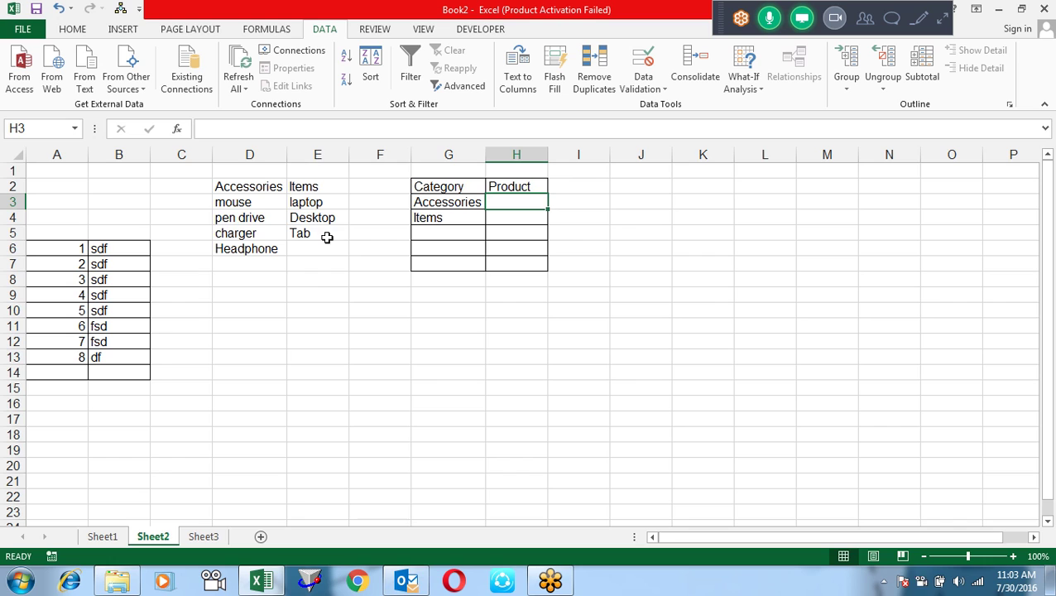
Name D3:D6 Accessories via the Name Box and test it with =ac in D9.
{"action": "left_click_drag", "start_coordinate": [235, 205], "coordinate": [239, 249]}
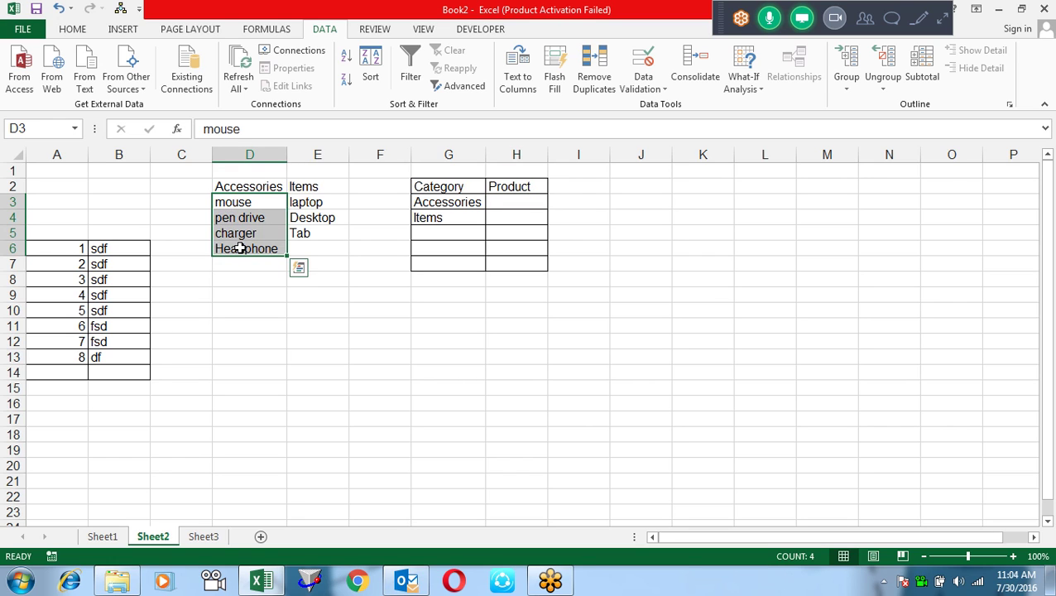
{"action": "left_click_drag", "start_coordinate": [295, 202], "coordinate": [304, 233]}
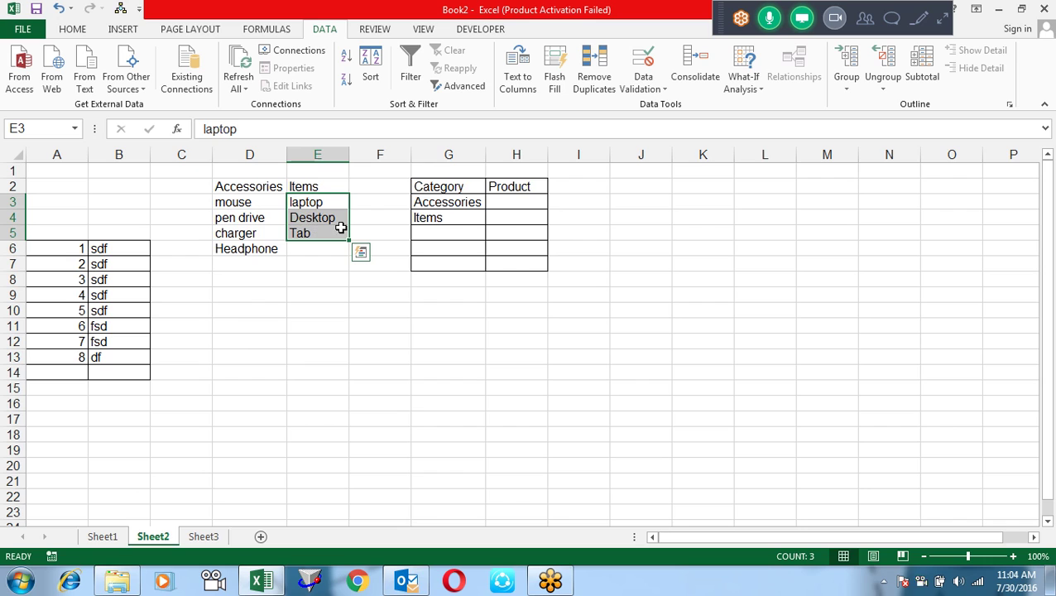
{"action": "left_click", "coordinate": [466, 200]}
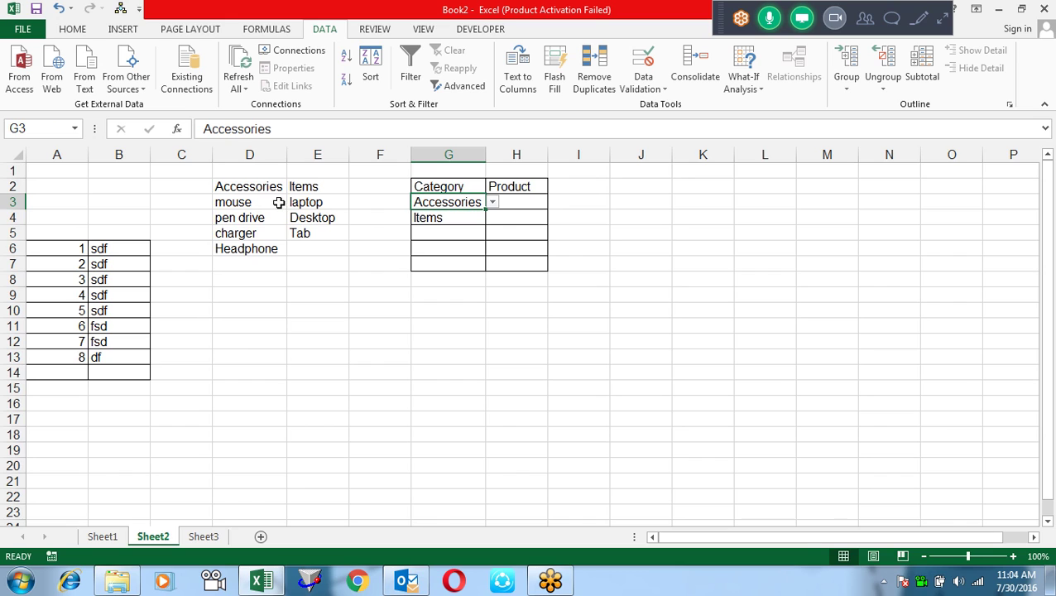
{"action": "left_click_drag", "start_coordinate": [279, 203], "coordinate": [274, 250]}
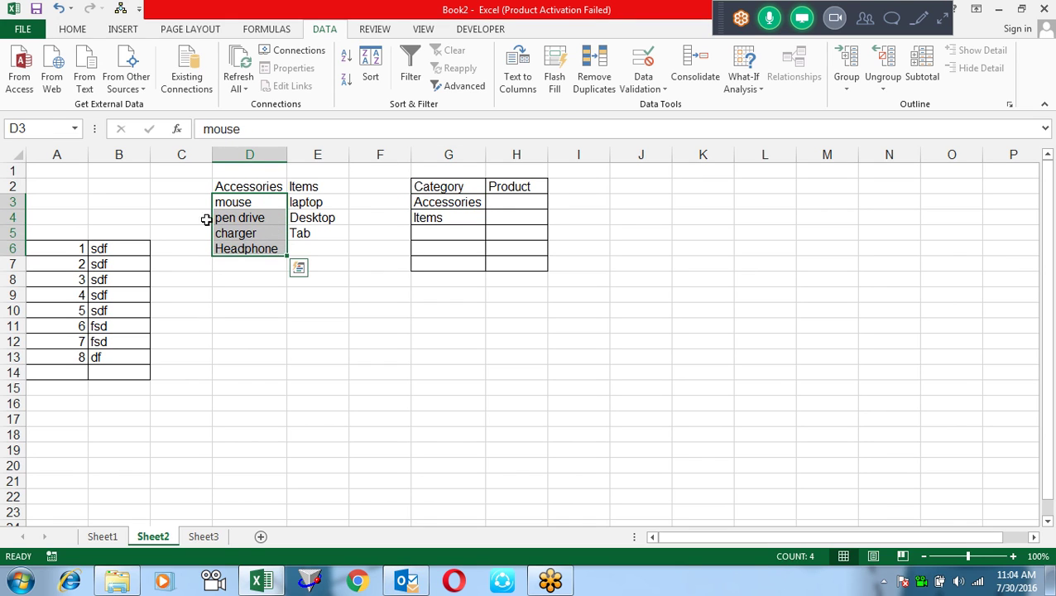
{"action": "left_click", "coordinate": [39, 128]}
{"action": "type", "text": "Acces"}
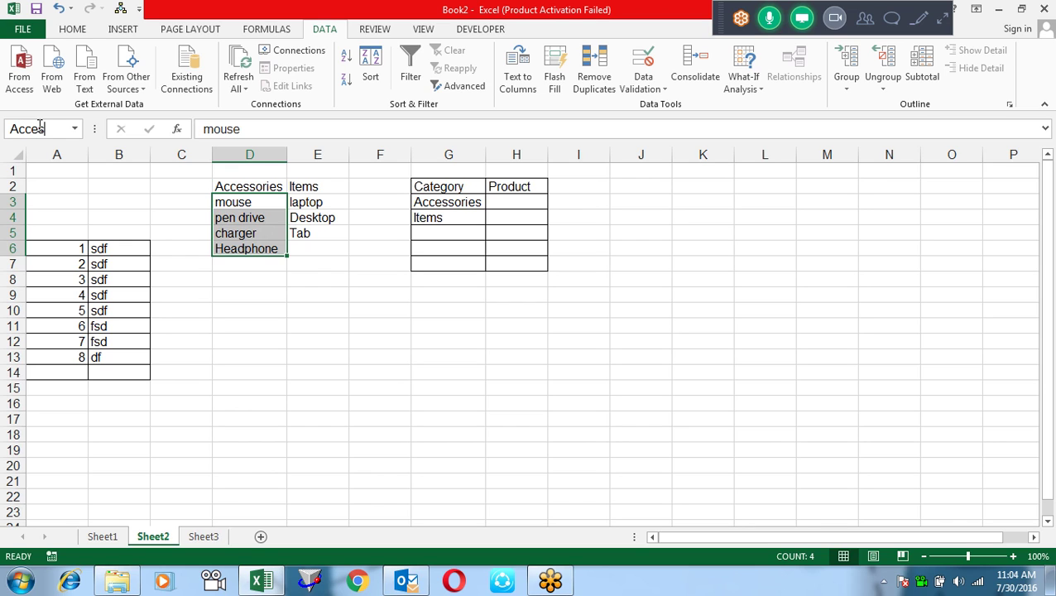
{"action": "type", "text": "ries"}
{"action": "key", "text": "Return"}
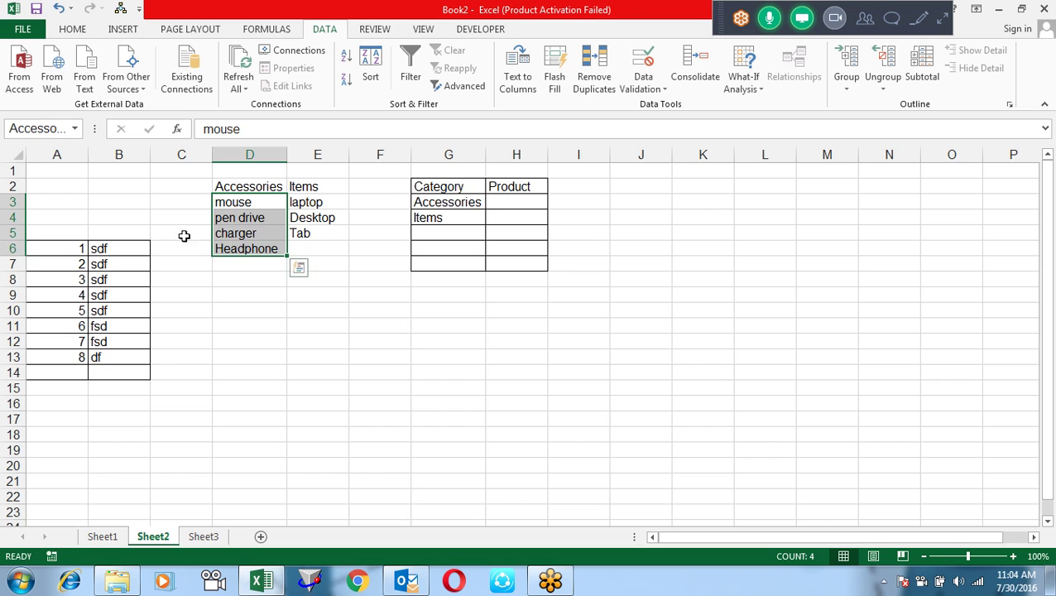
{"action": "left_click", "coordinate": [231, 289]}
{"action": "type", "text": "=ac"}
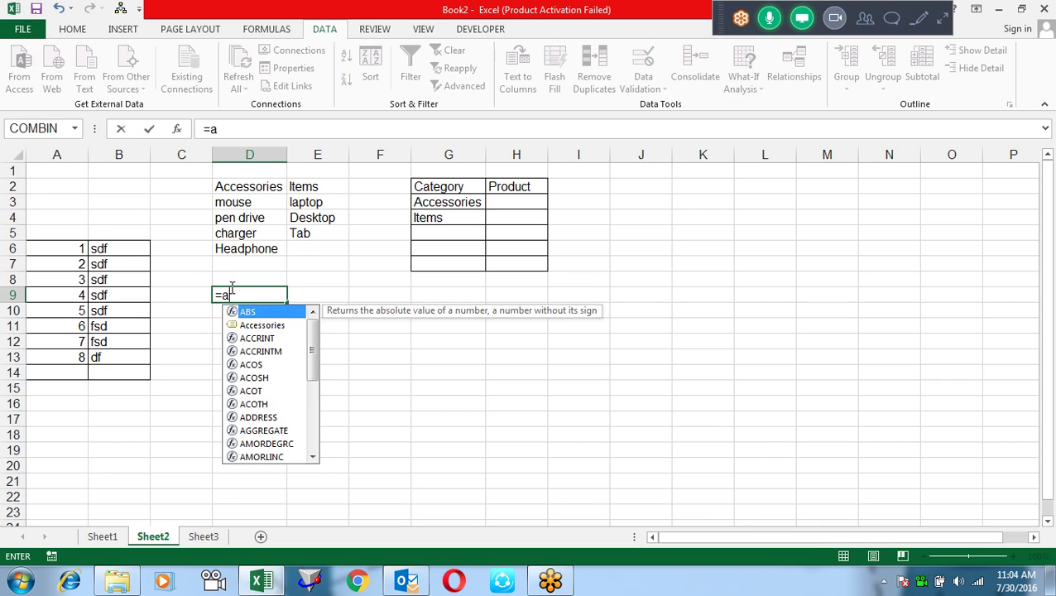
{"action": "key", "text": "Tab"}
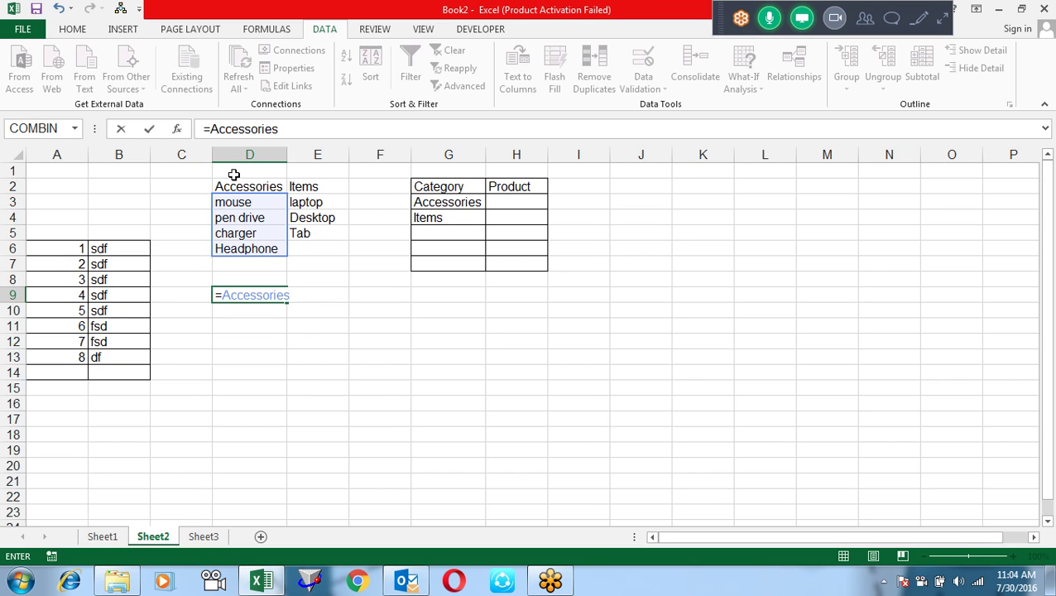
{"action": "key", "text": "Escape"}
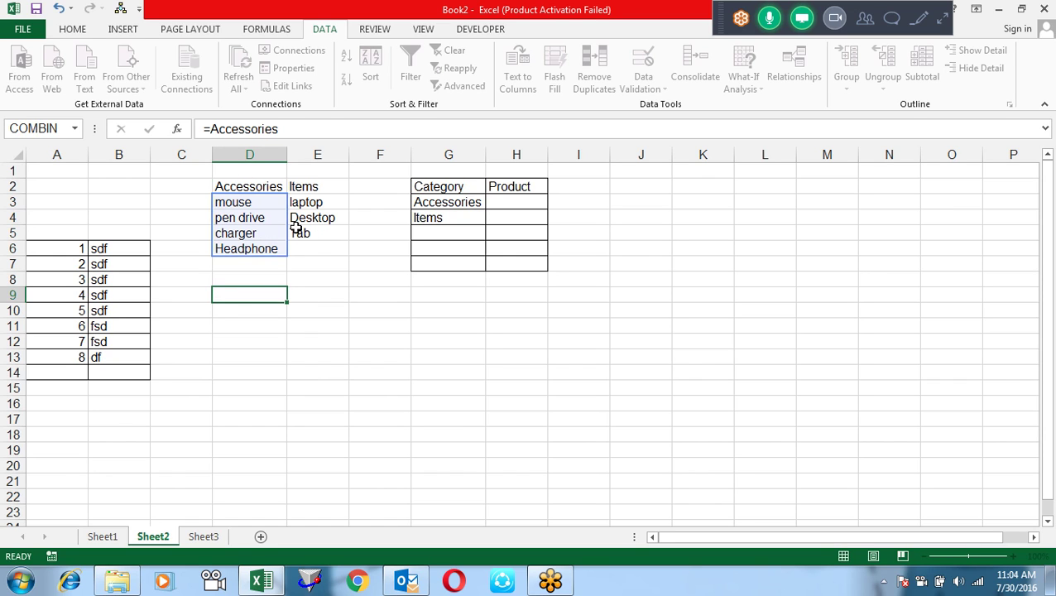
Name E3:E5 Items via the Name Box and test it with =item in D8.
{"action": "left_click_drag", "start_coordinate": [308, 202], "coordinate": [308, 233]}
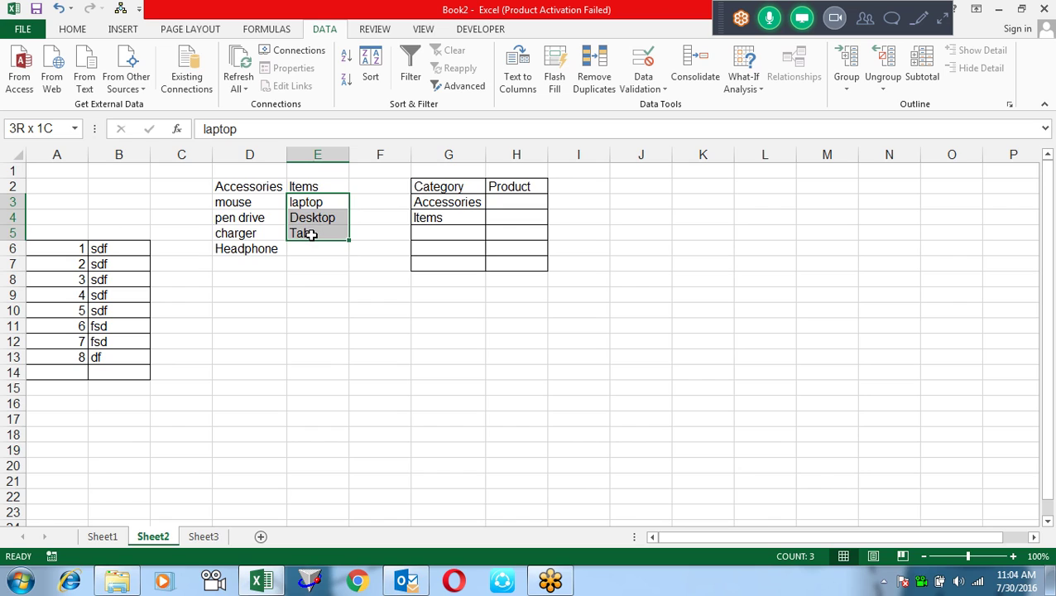
{"action": "left_click", "coordinate": [60, 128]}
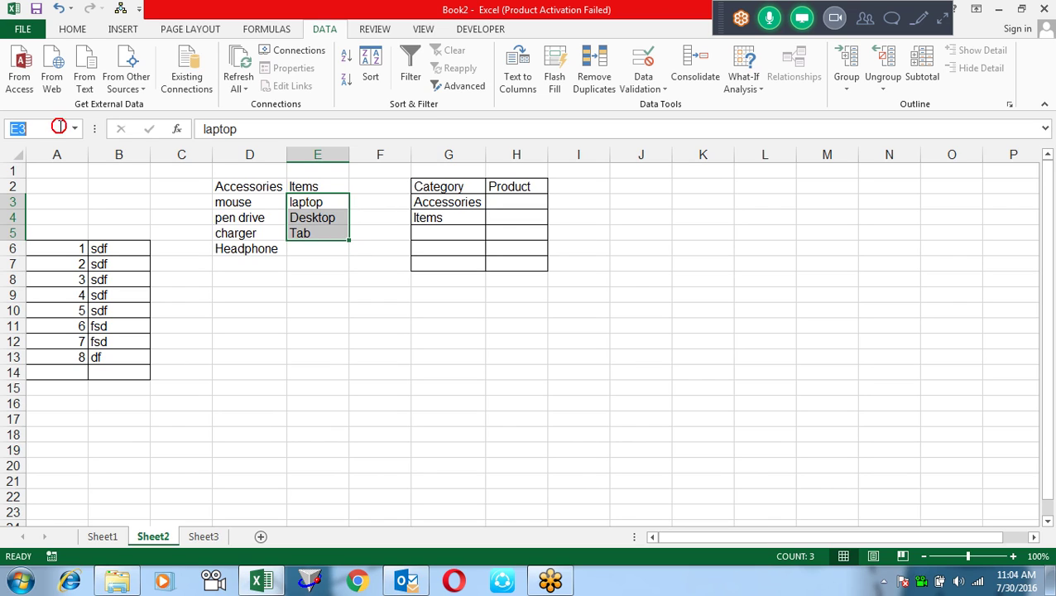
{"action": "type", "text": "Items"}
{"action": "key", "text": "Return"}
{"action": "left_click", "coordinate": [254, 277]}
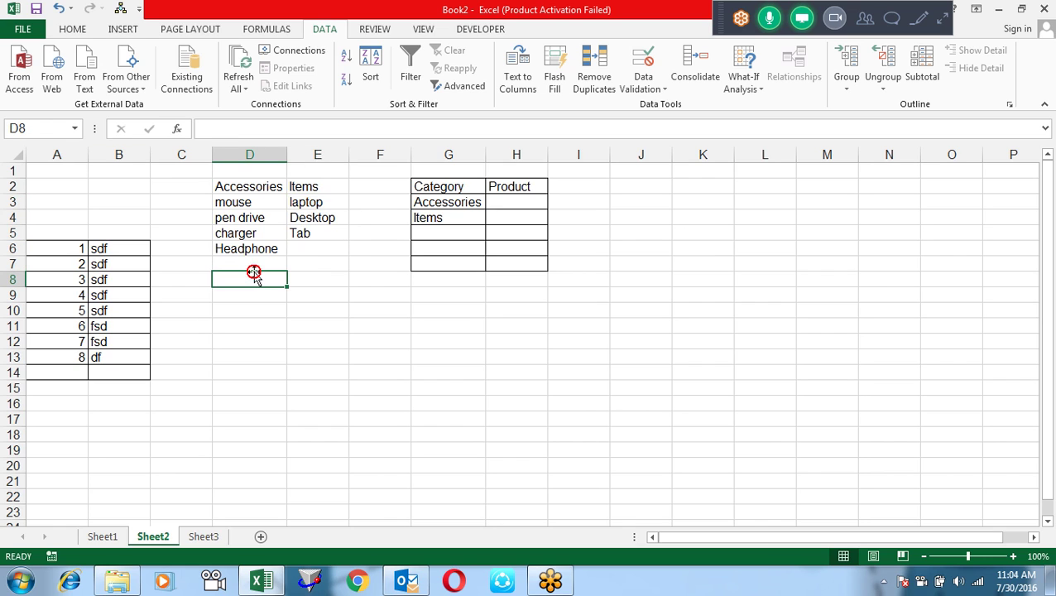
{"action": "type", "text": "=item"}
{"action": "key", "text": "Tab"}
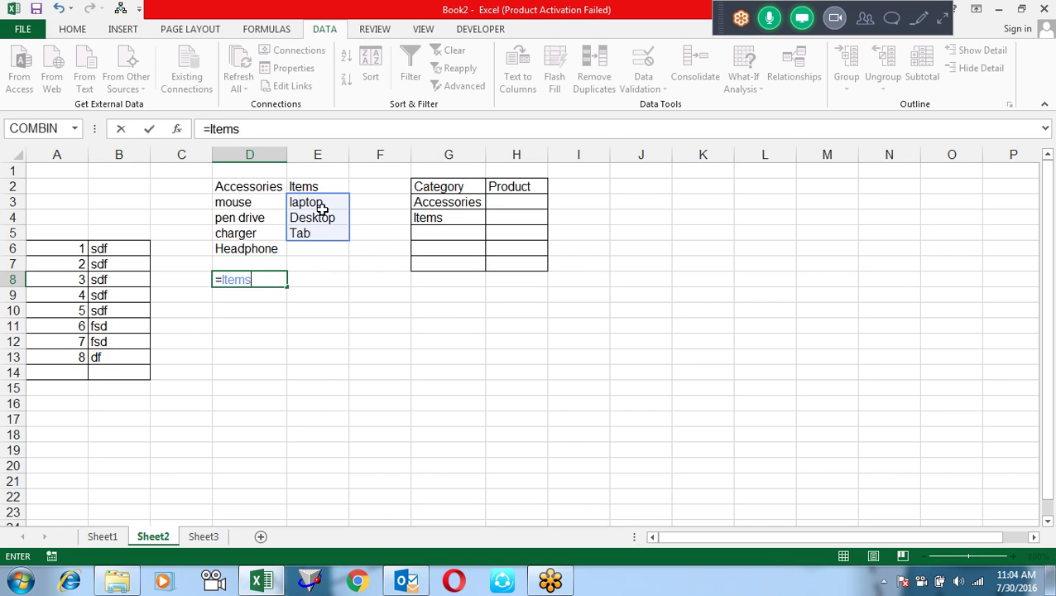
{"action": "key", "text": "Escape"}
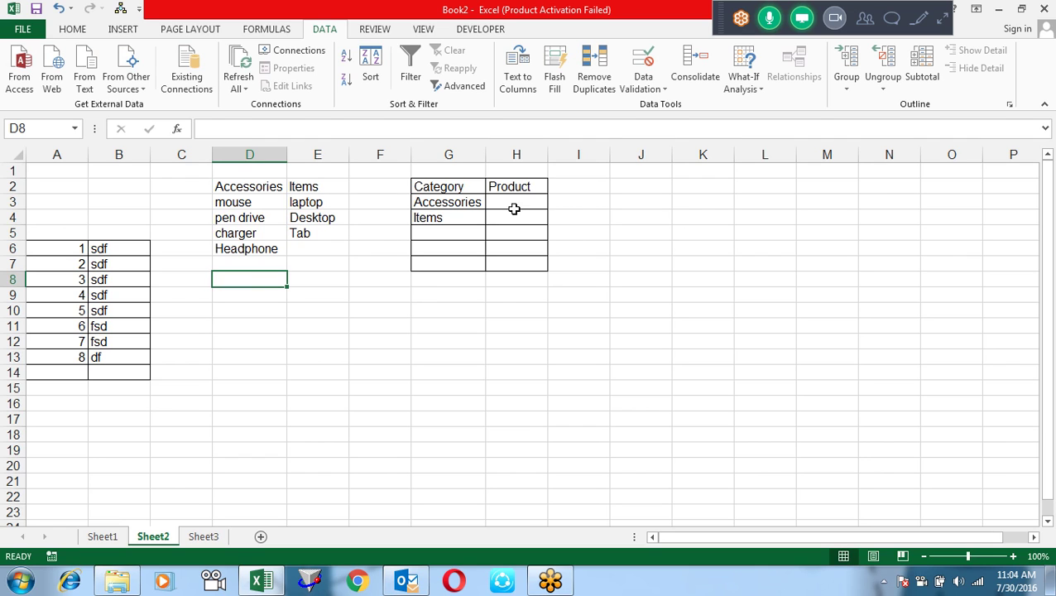
{"action": "left_click", "coordinate": [511, 204]}
Begin the H3 formula as =INDIRECT(G3, pointing at the chosen category.
{"action": "type", "text": "="}
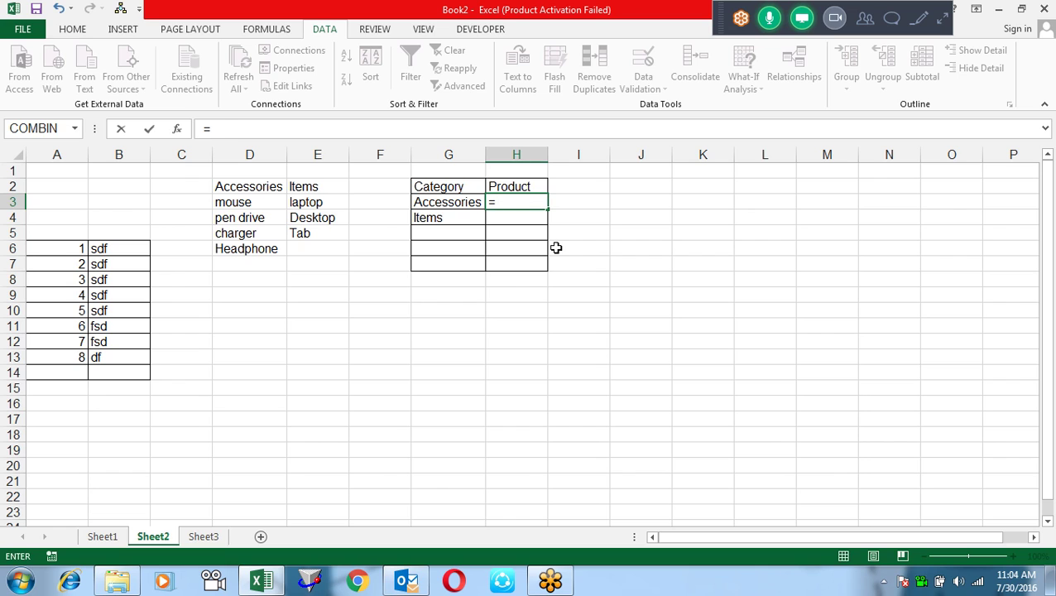
{"action": "key", "text": "Left"}
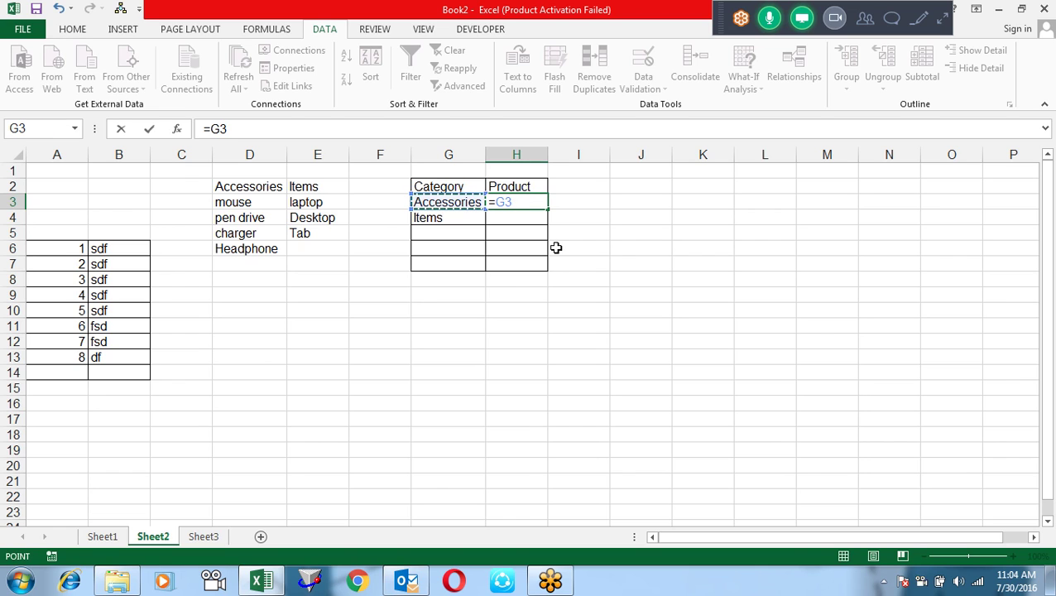
{"action": "left_click", "coordinate": [497, 204]}
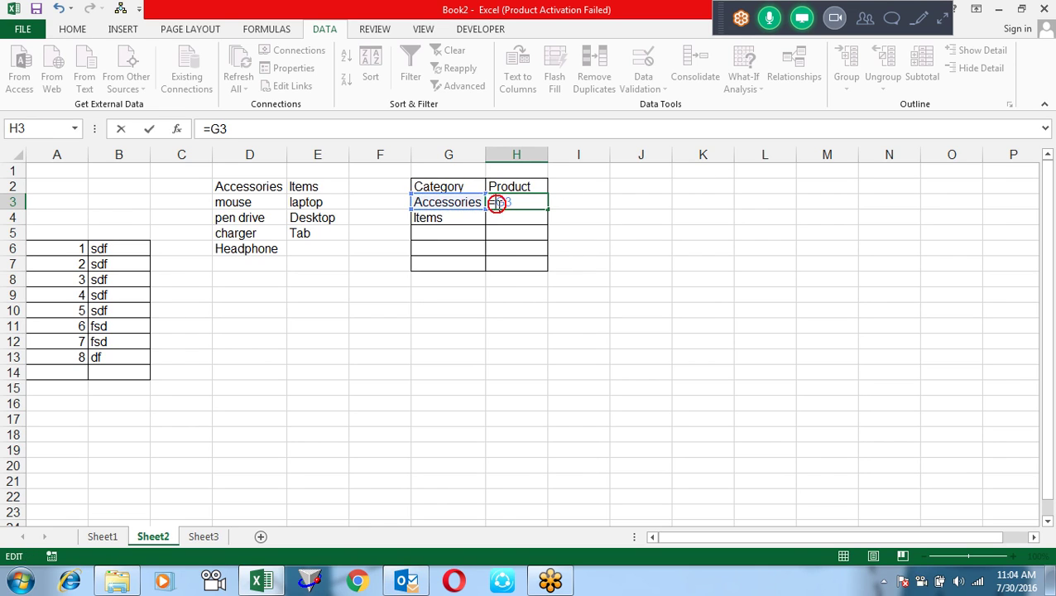
{"action": "type", "text": "ind"}
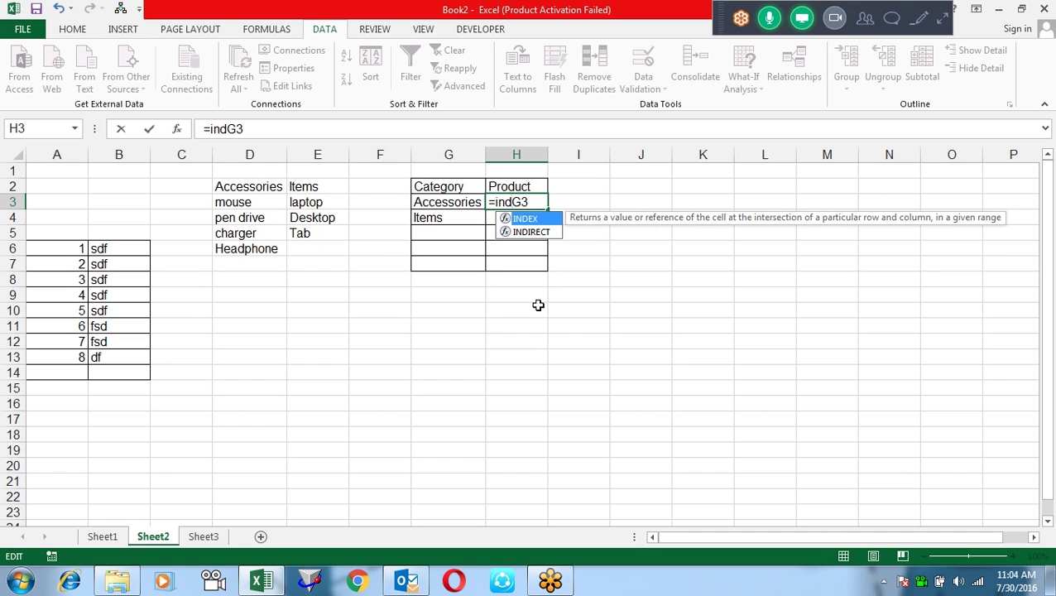
{"action": "key", "text": "Down"}
{"action": "key", "text": "Tab"}
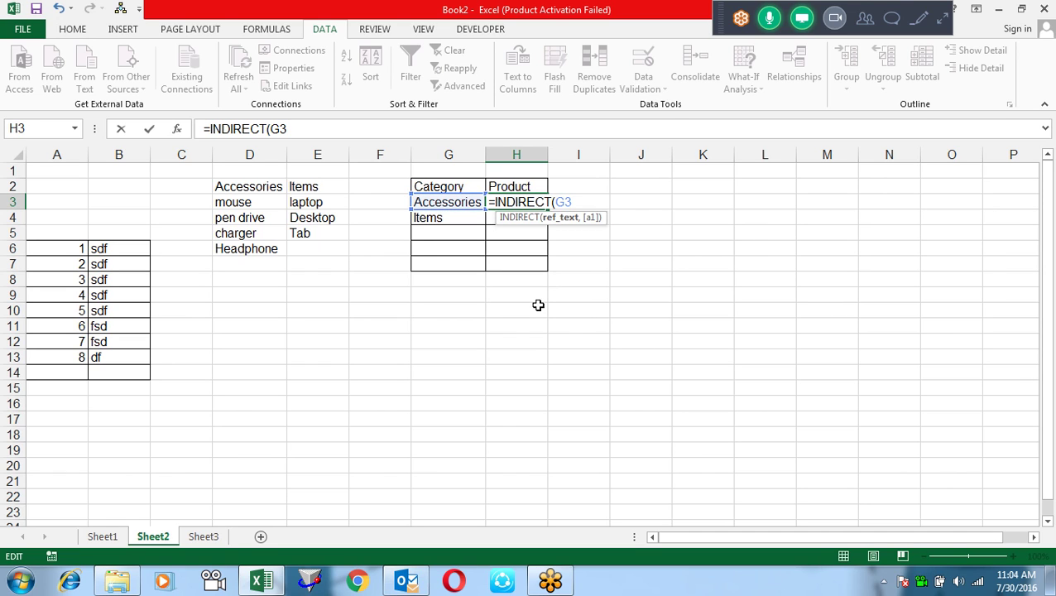
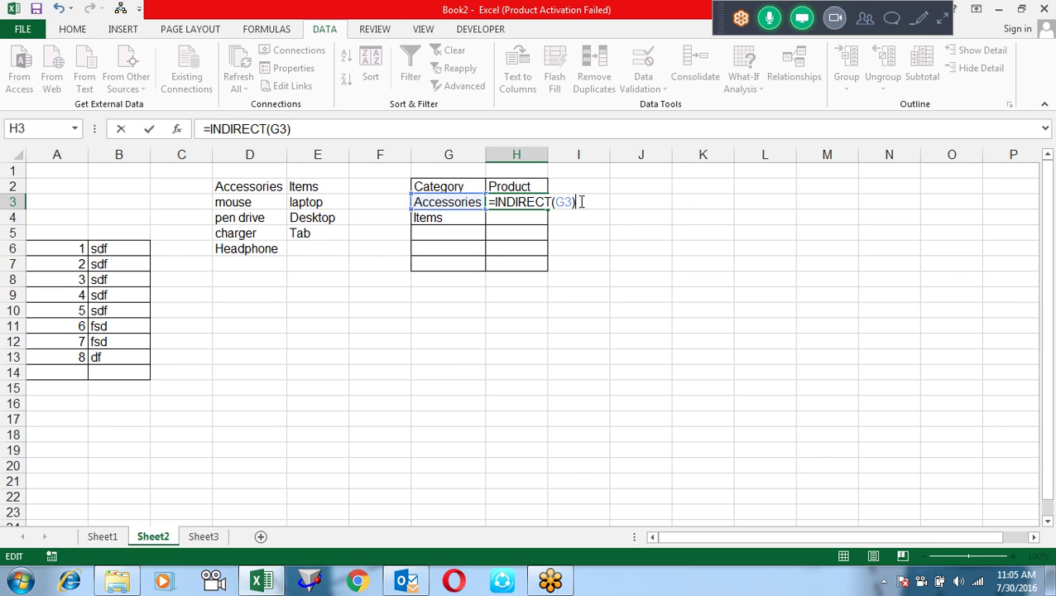
Clear the INDIRECT formula from H3, leaving the cell empty.
{"action": "left_click_drag", "start_coordinate": [582, 202], "coordinate": [487, 202]}
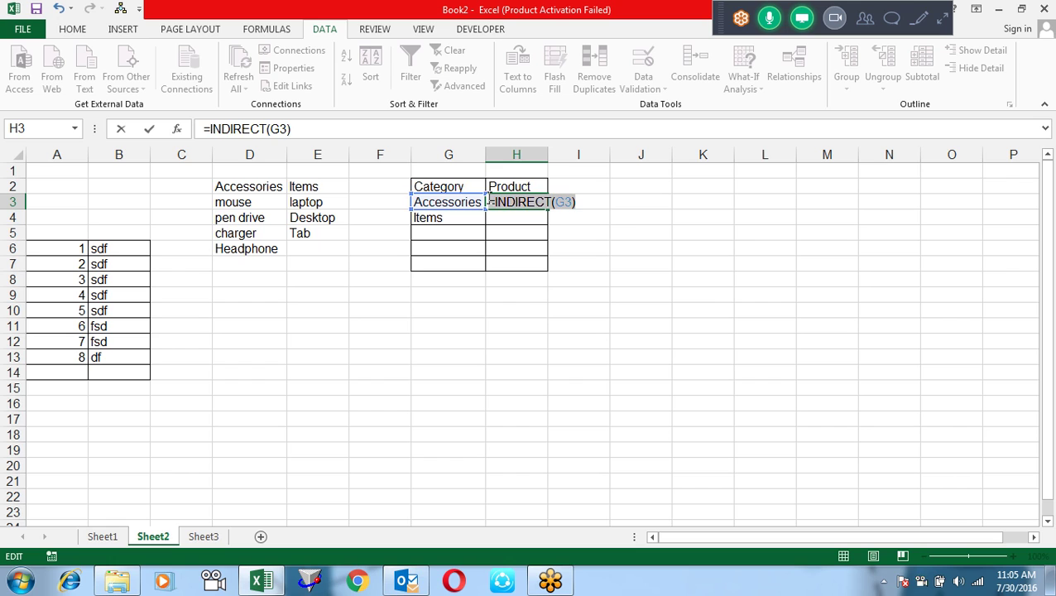
{"action": "key", "text": "BackSpace"}
{"action": "left_click", "coordinate": [604, 246]}
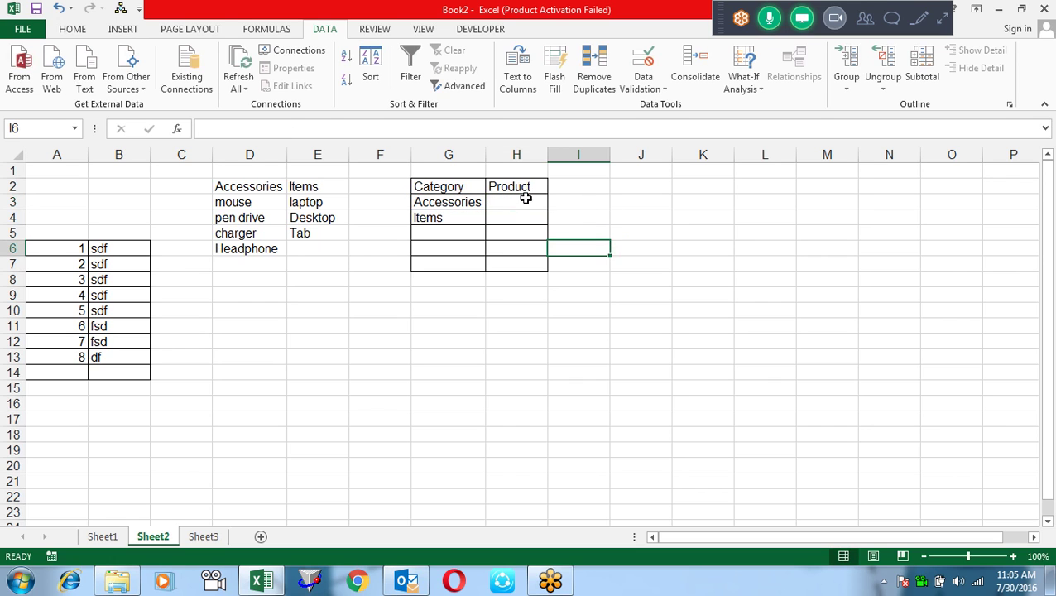
Give H3:H7 a List data validation rule with source =INDIRECT(G3).
{"action": "left_click_drag", "start_coordinate": [525, 199], "coordinate": [516, 261]}
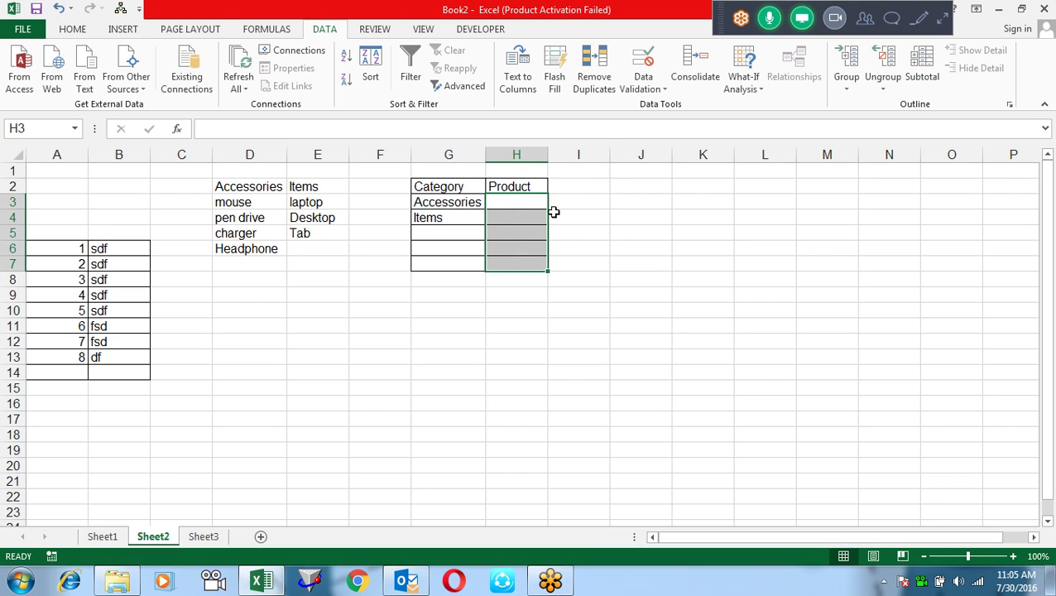
{"action": "left_click", "coordinate": [643, 62]}
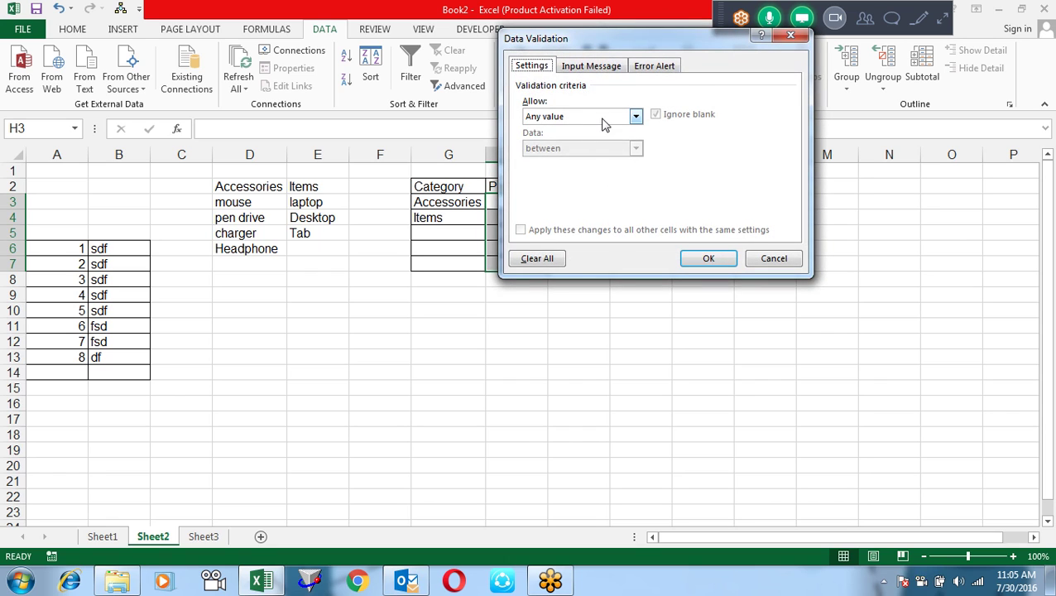
{"action": "left_click", "coordinate": [604, 120]}
{"action": "left_click", "coordinate": [588, 160]}
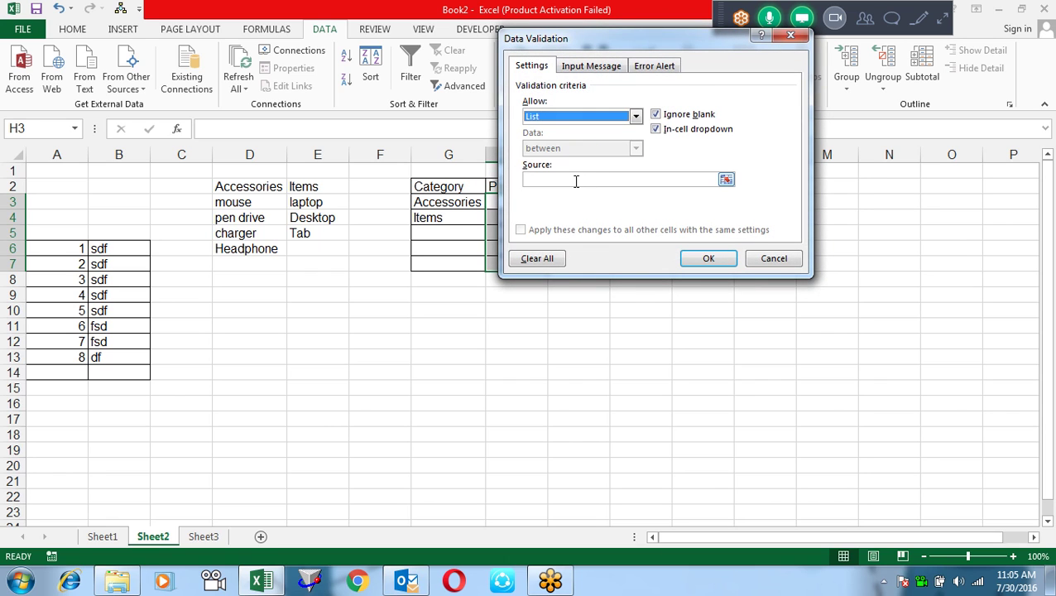
{"action": "left_click", "coordinate": [576, 181]}
{"action": "type", "text": "=INDIRECT(G3)"}
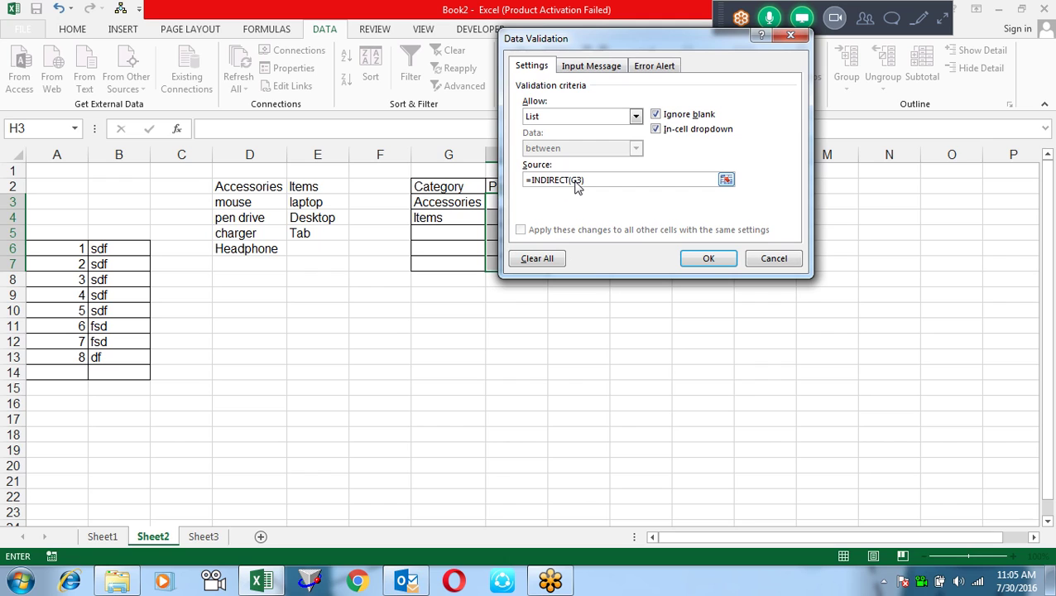
{"action": "left_click", "coordinate": [708, 258]}
Pick charger in H3 and Desktop in H4 from their product dropdowns.
{"action": "left_click", "coordinate": [532, 202]}
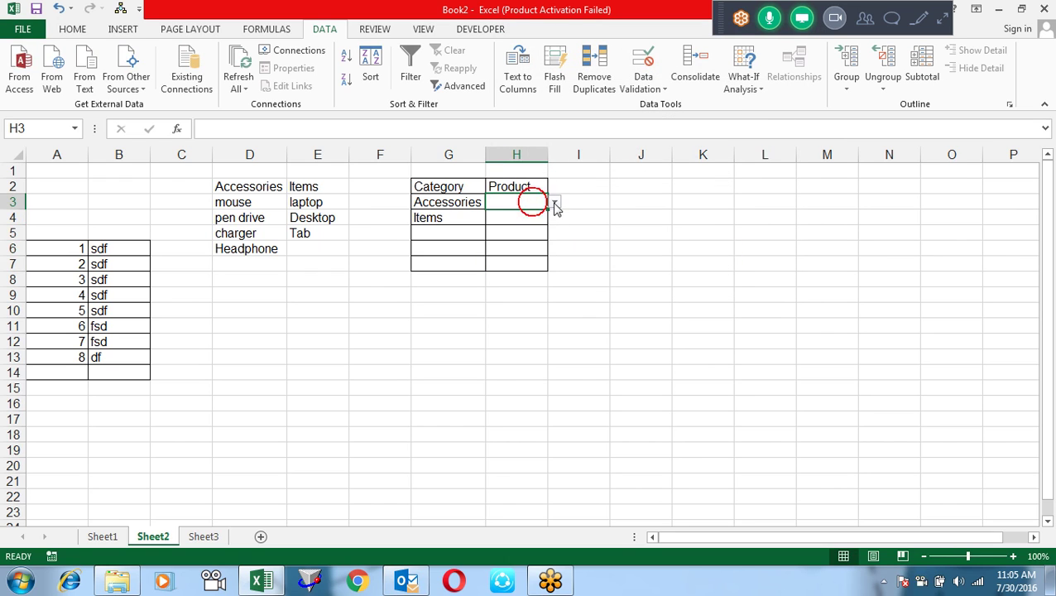
{"action": "left_click", "coordinate": [555, 202]}
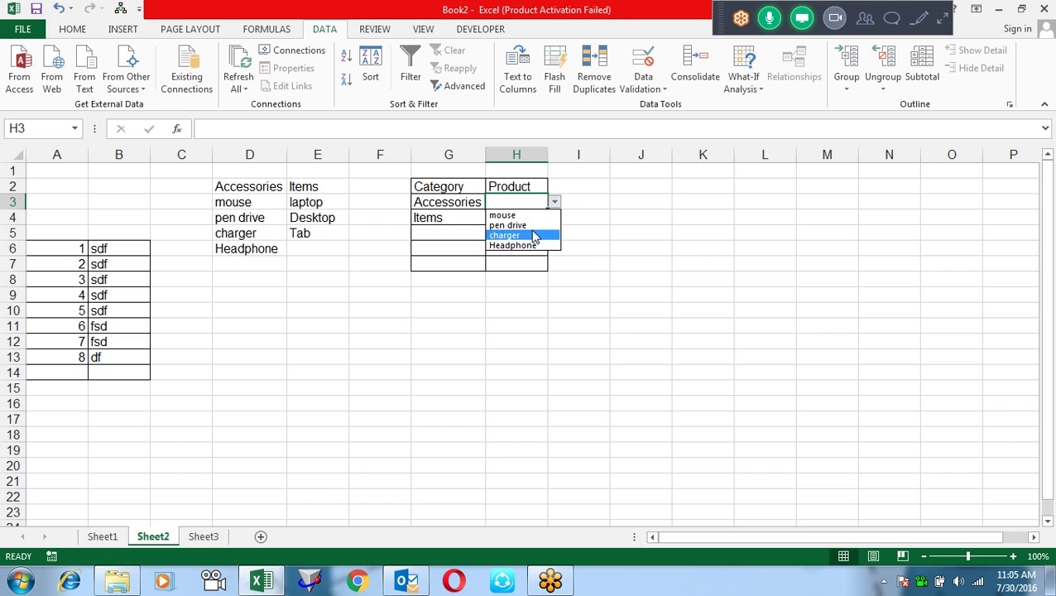
{"action": "left_click", "coordinate": [535, 235]}
{"action": "left_click", "coordinate": [493, 217]}
{"action": "left_click", "coordinate": [554, 218]}
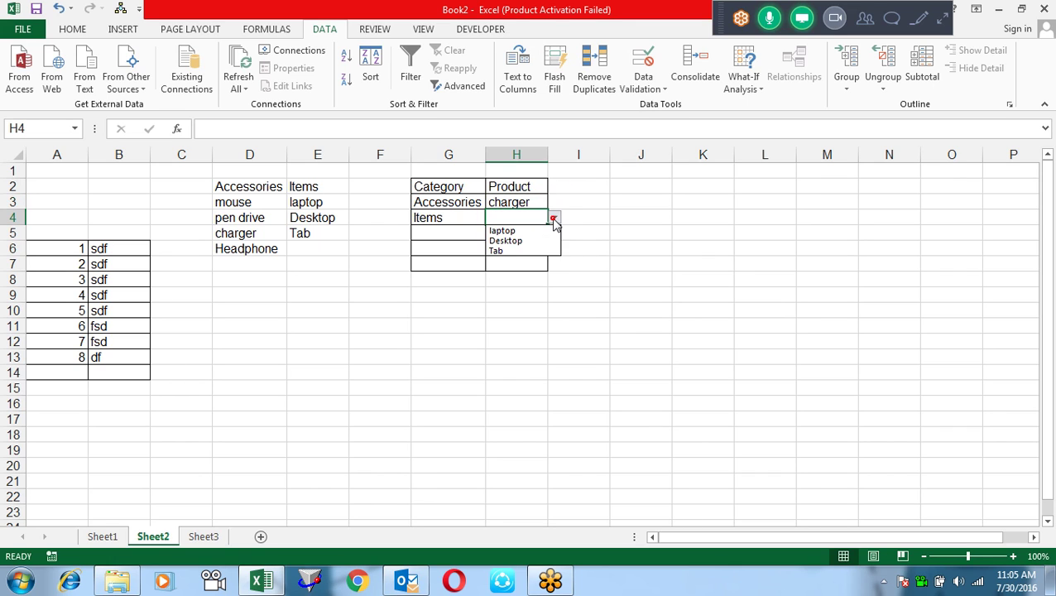
{"action": "left_click", "coordinate": [535, 237]}
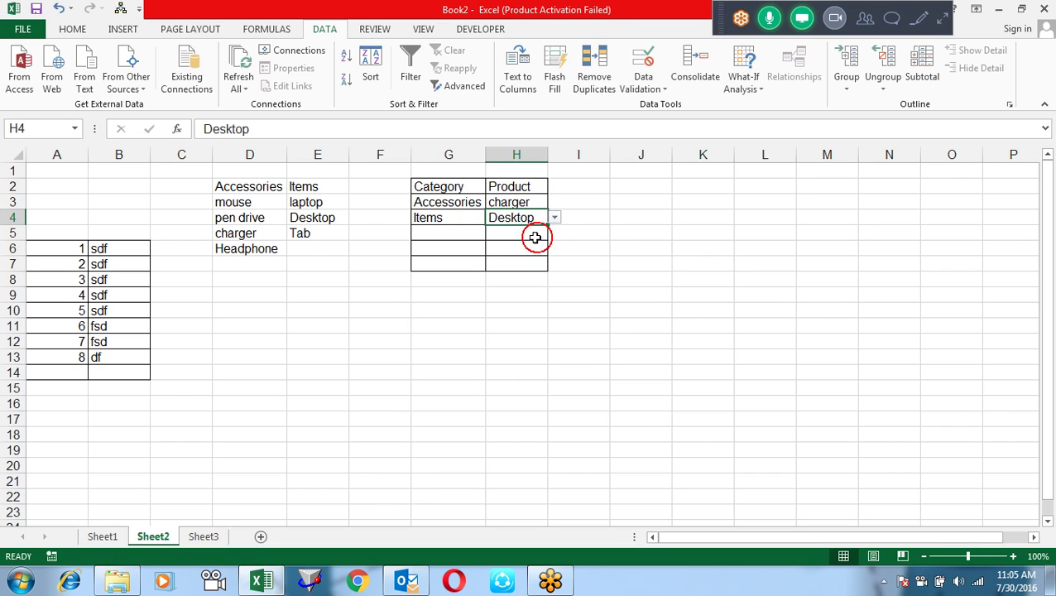
Set G5 to Accessories and check the products offered in H5's list.
{"action": "left_click", "coordinate": [468, 232]}
{"action": "left_click", "coordinate": [492, 233]}
{"action": "left_click", "coordinate": [471, 247]}
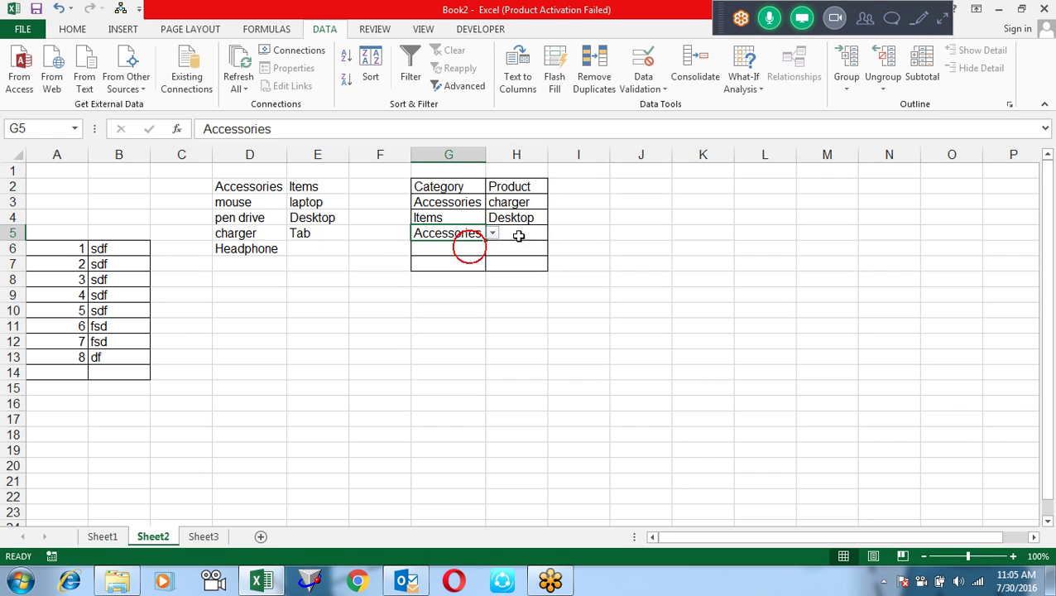
{"action": "left_click", "coordinate": [520, 232]}
{"action": "left_click", "coordinate": [553, 233]}
{"action": "left_click", "coordinate": [448, 233]}
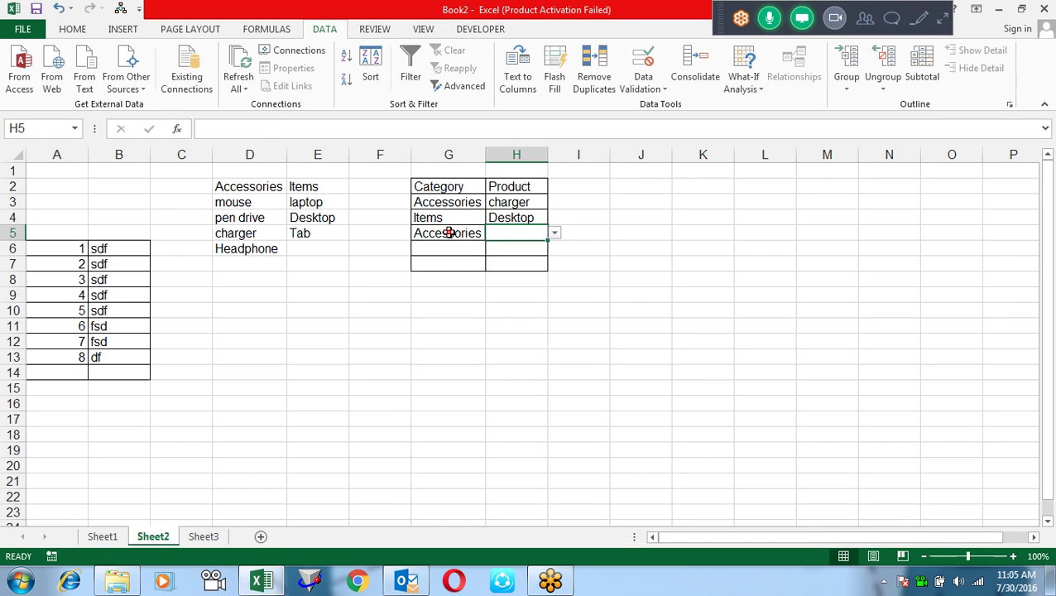
Change G5 to Items and view H5's Items products without choosing one.
{"action": "left_click", "coordinate": [448, 232]}
{"action": "left_click", "coordinate": [492, 233]}
{"action": "left_click", "coordinate": [477, 257]}
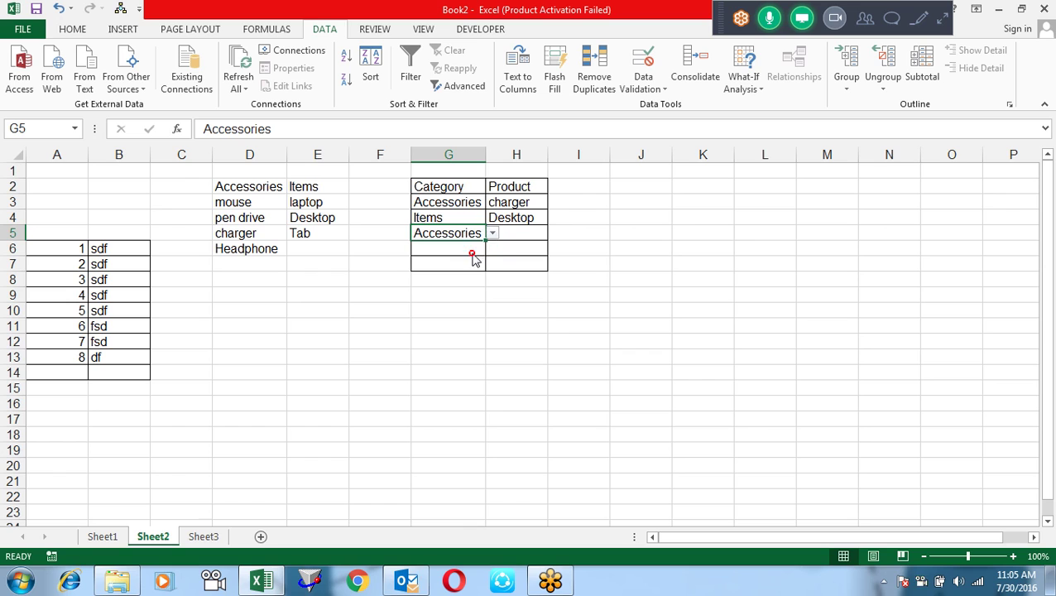
{"action": "left_click", "coordinate": [522, 232]}
{"action": "left_click", "coordinate": [553, 236]}
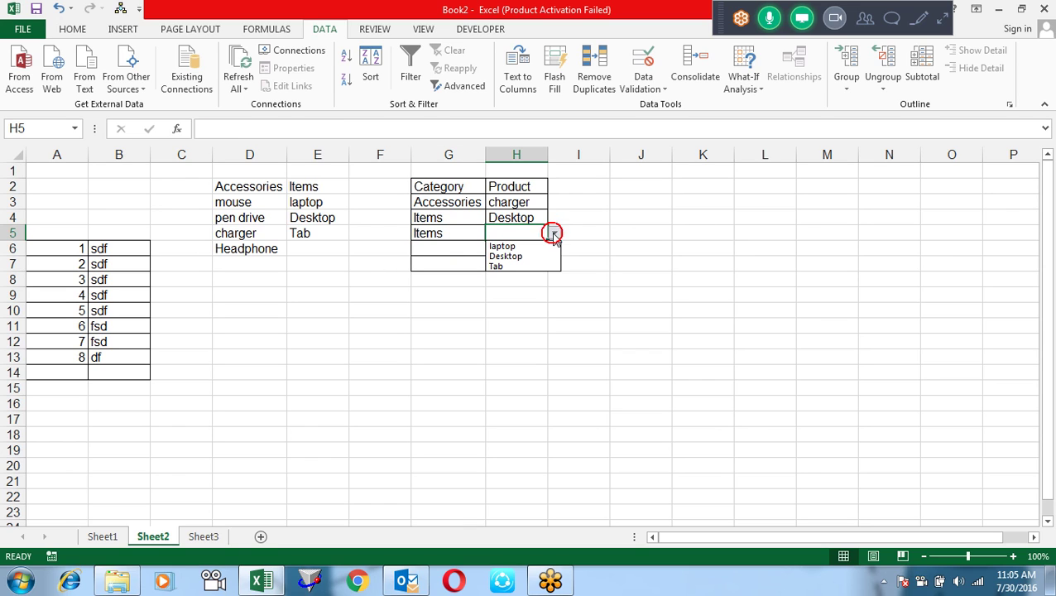
{"action": "left_click", "coordinate": [636, 259]}
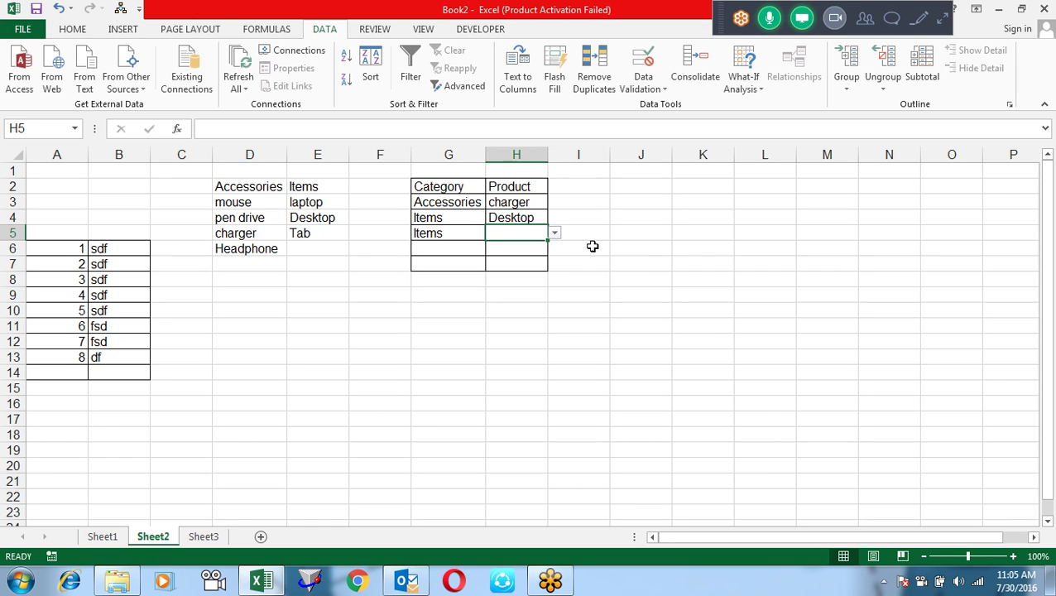
Browse the Lookup & Reference functions on the Formulas tab.
{"action": "left_click", "coordinate": [265, 29]}
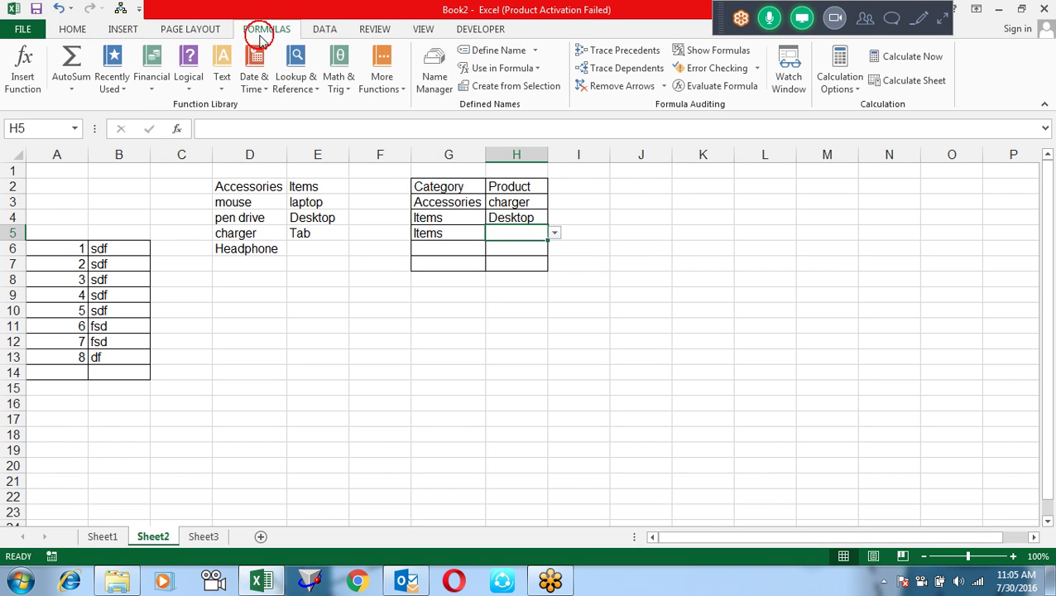
{"action": "left_click", "coordinate": [315, 89]}
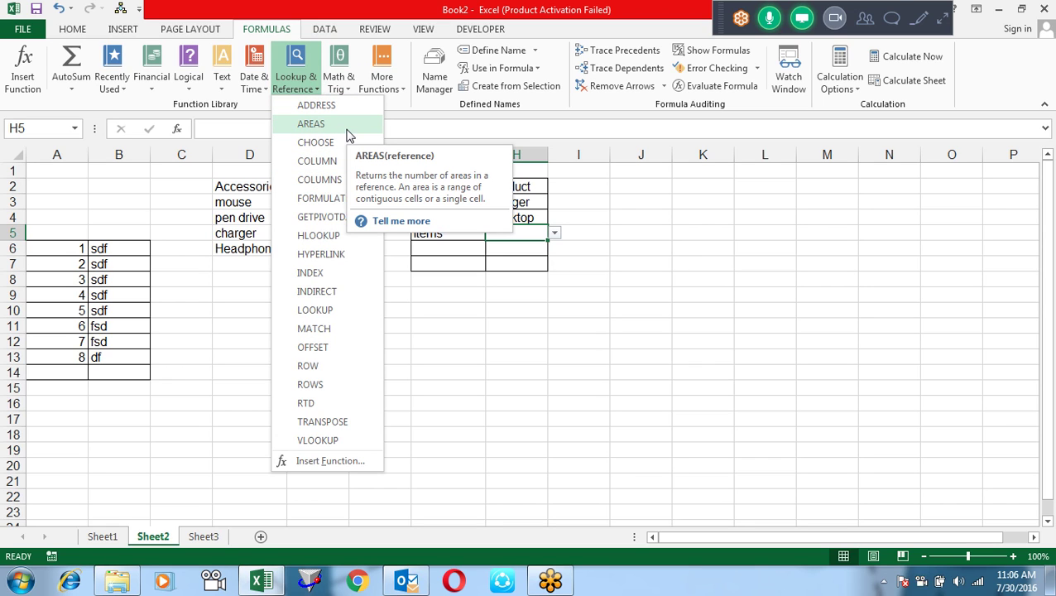
{"action": "left_click", "coordinate": [711, 247]}
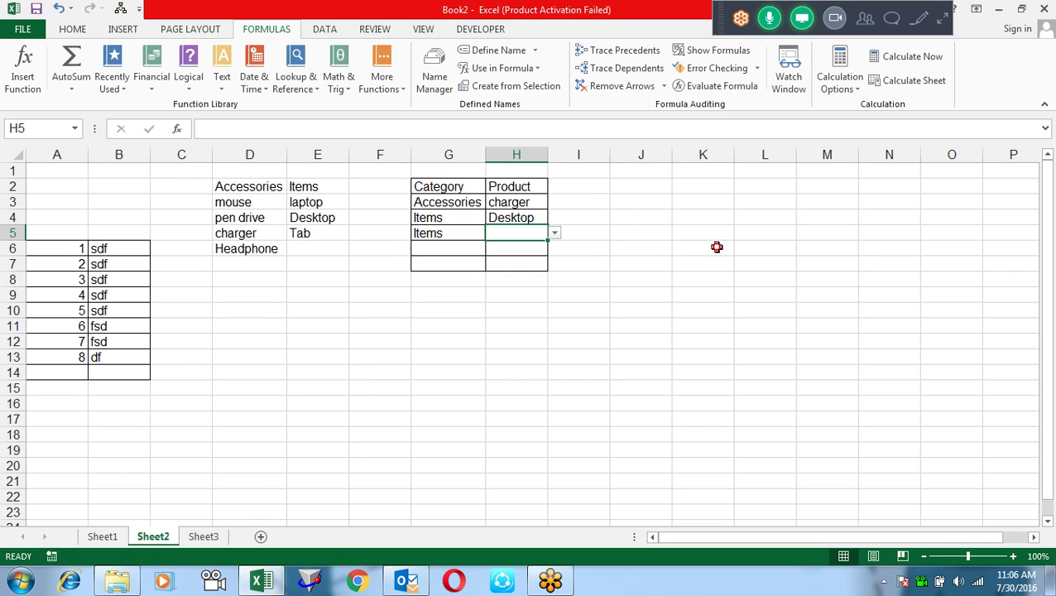
Enter =AREAS((I10:I16,K9:K15,M9:M15)) in K6, which returns 3.
{"action": "type", "text": "=a"}
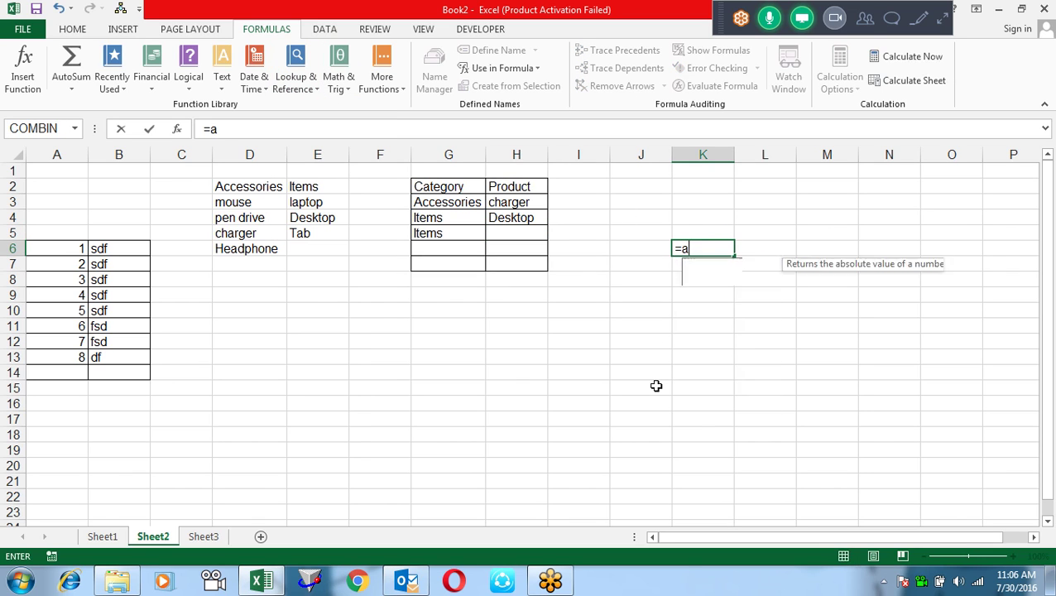
{"action": "type", "text": "re"}
{"action": "key", "text": "Tab"}
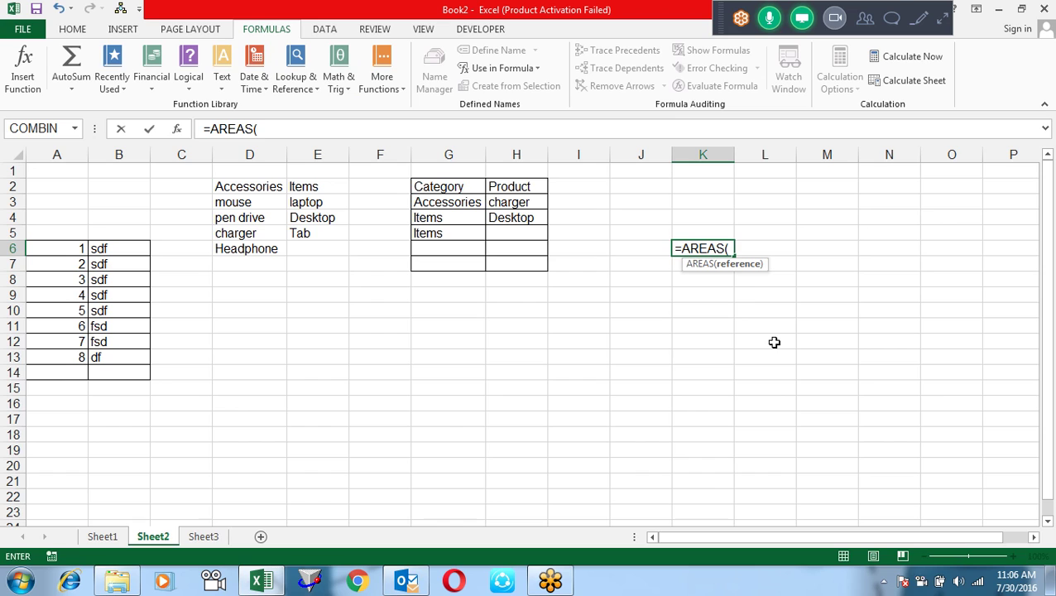
{"action": "type", "text": ")"}
{"action": "left_click", "coordinate": [733, 253]}
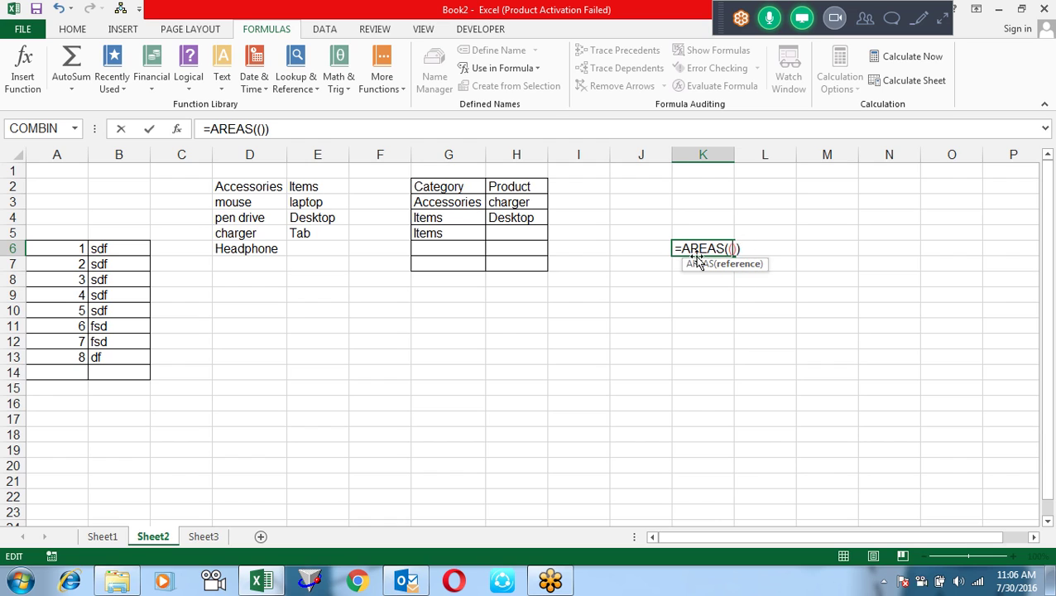
{"action": "left_click_drag", "start_coordinate": [592, 305], "coordinate": [600, 399]}
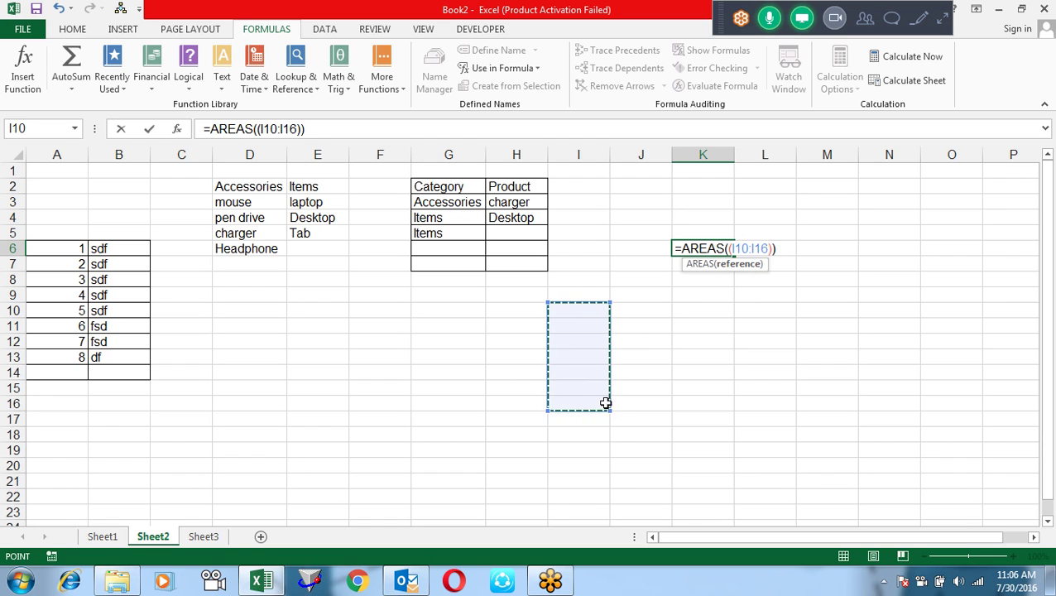
{"action": "type", "text": ","}
{"action": "left_click_drag", "start_coordinate": [679, 299], "coordinate": [695, 385]}
{"action": "type", "text": ","}
{"action": "left_click_drag", "start_coordinate": [813, 294], "coordinate": [818, 389]}
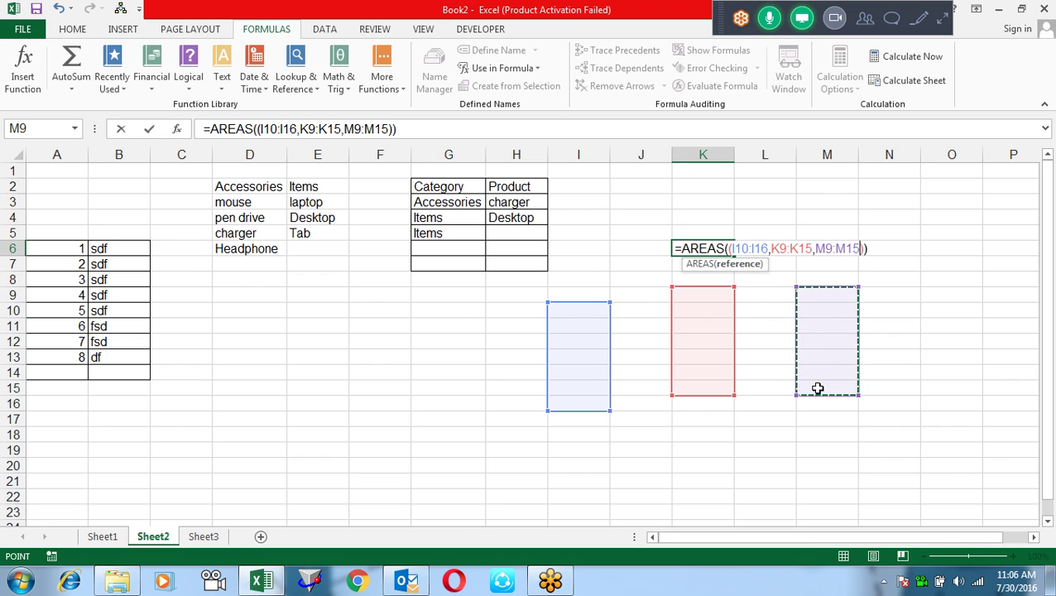
{"action": "key", "text": "Return"}
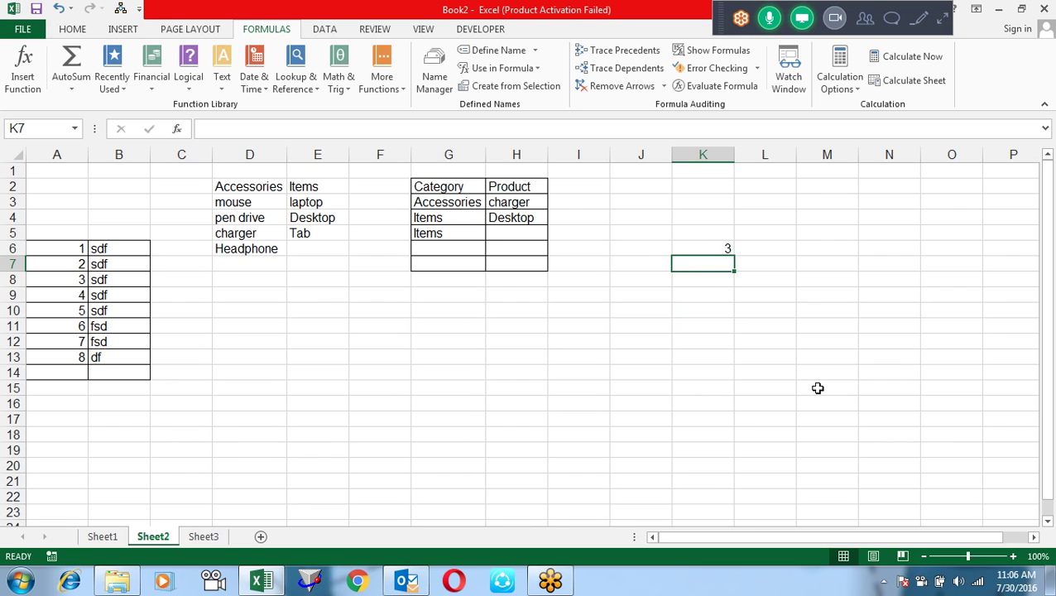
{"action": "key", "text": "Return"}
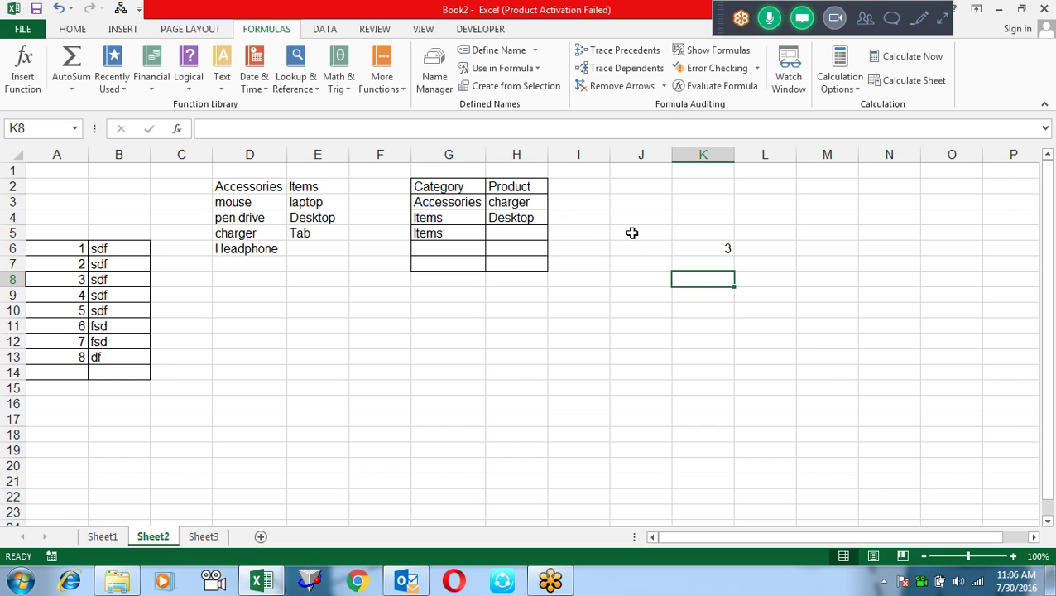
Enter the index value 1 in E9.
{"action": "left_click", "coordinate": [296, 72]}
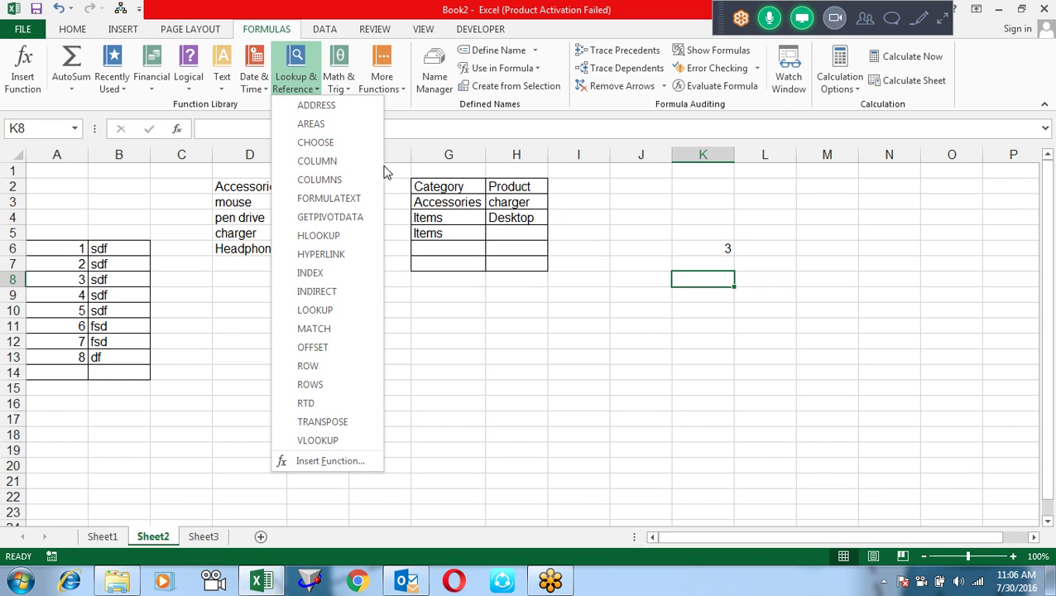
{"action": "left_click", "coordinate": [557, 298]}
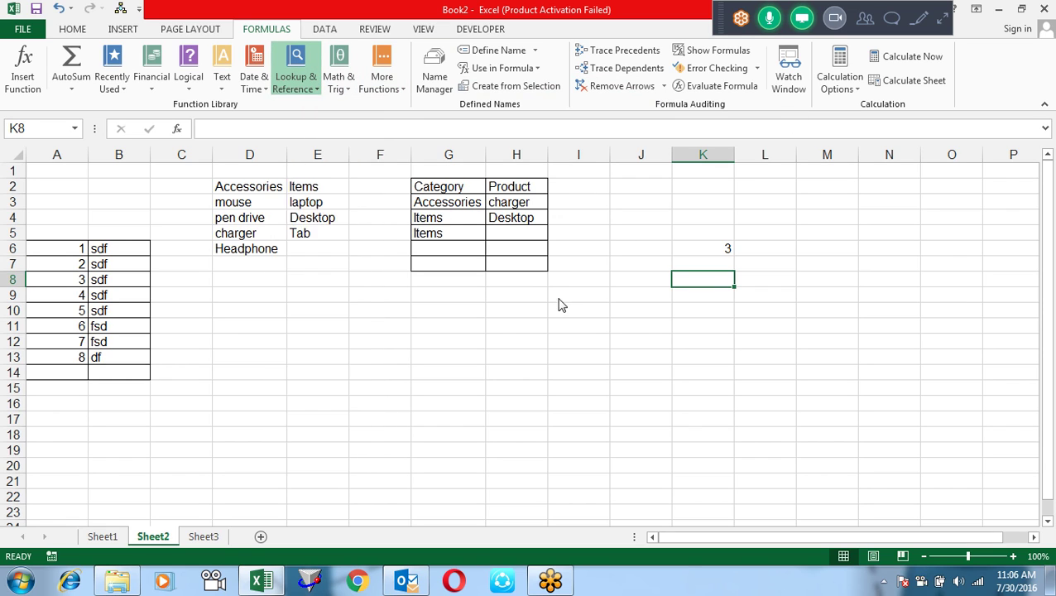
{"action": "left_click", "coordinate": [312, 295]}
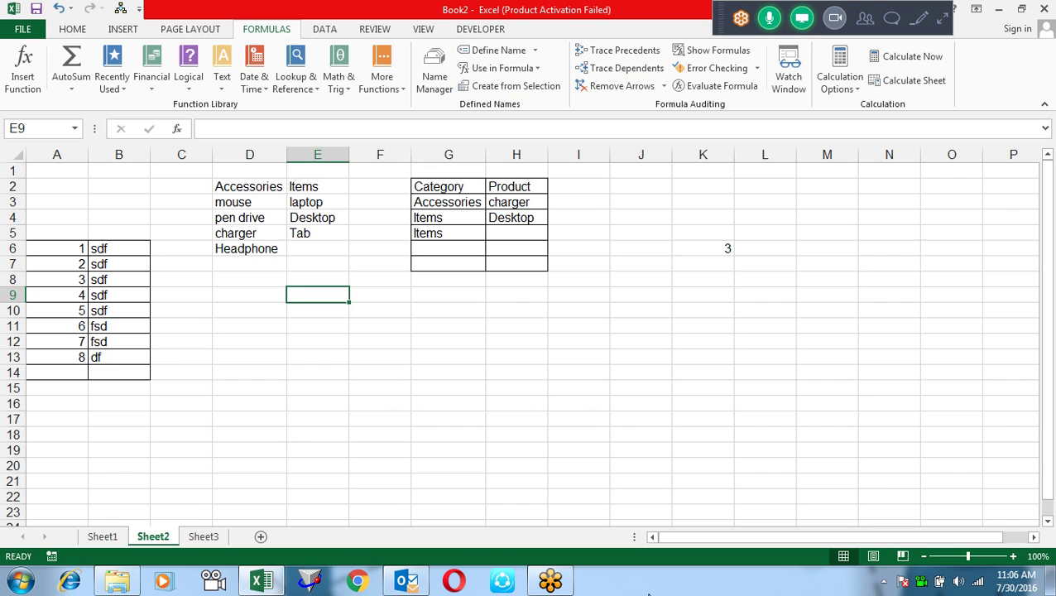
{"action": "type", "text": "1"}
{"action": "key", "text": "Tab"}
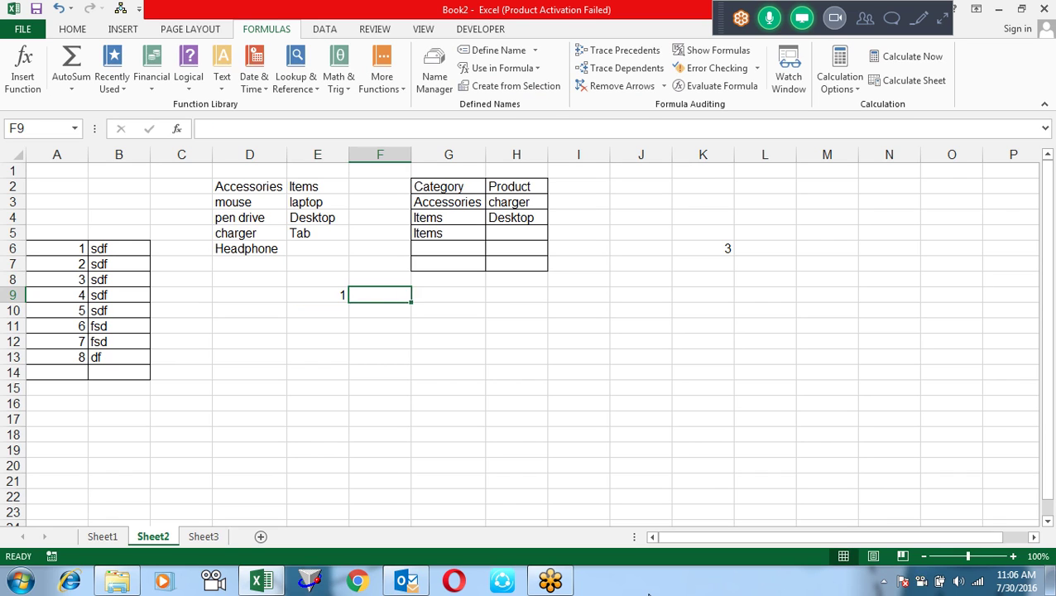
Enter =CHOOSE(E9,10,12,14,16,18) in F9.
{"action": "type", "text": "=cho"}
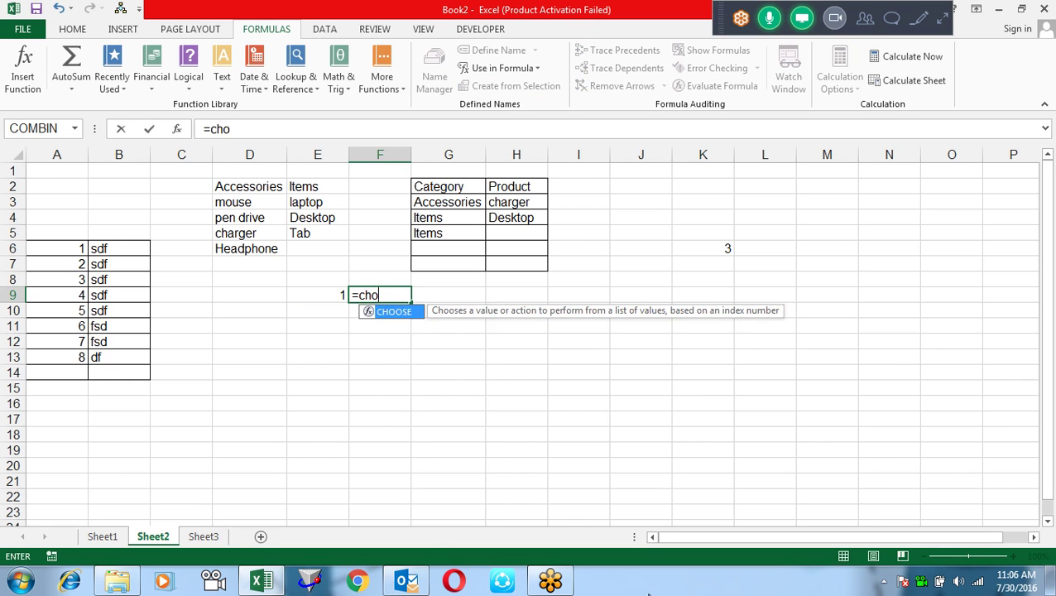
{"action": "key", "text": "Tab"}
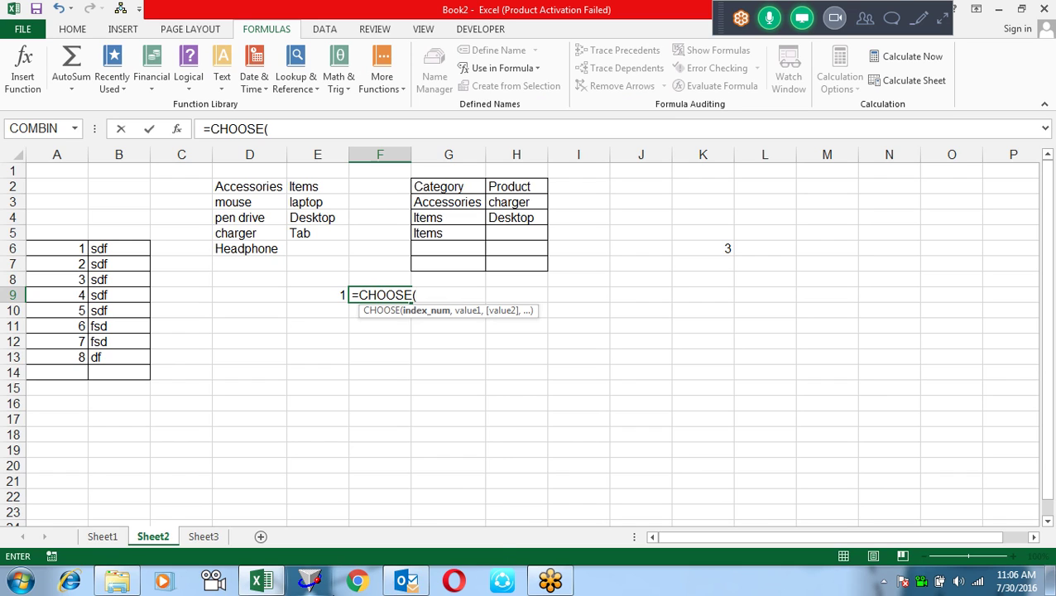
{"action": "left_click", "coordinate": [324, 294]}
{"action": "type", "text": ","}
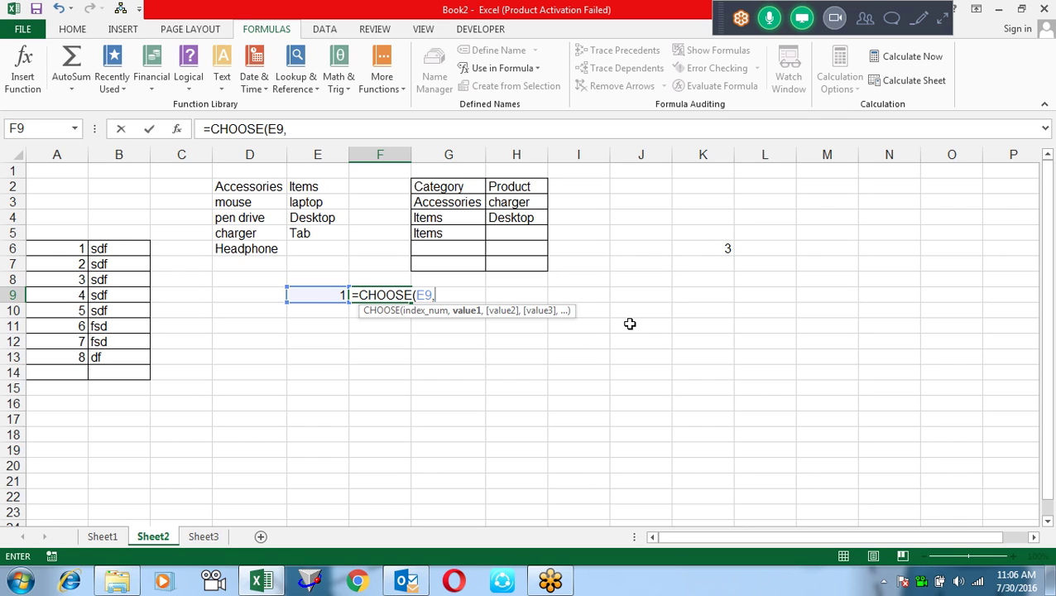
{"action": "type", "text": "10,12,14,16,18"}
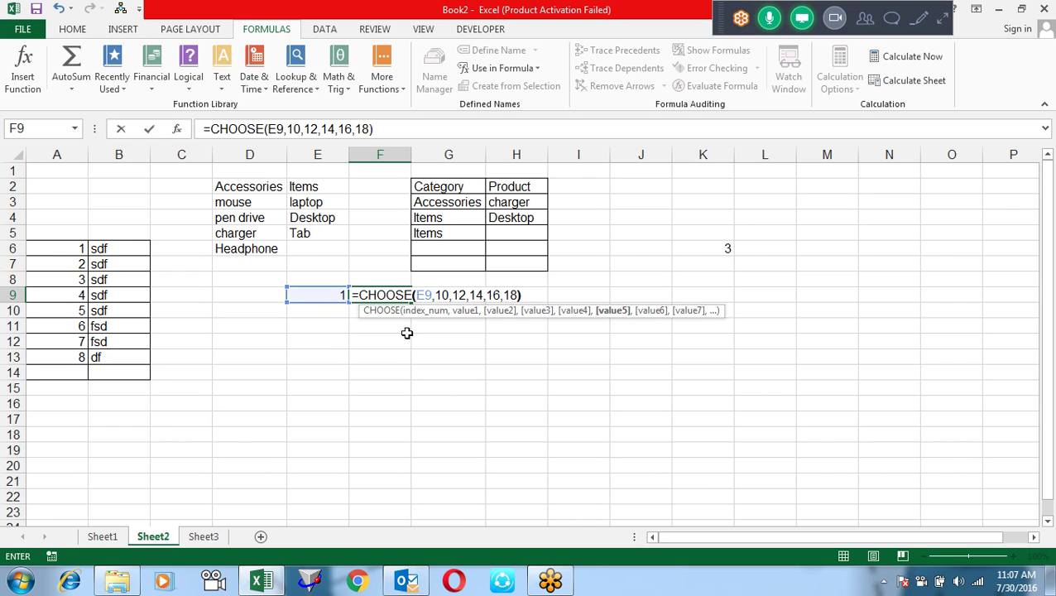
{"action": "left_click", "coordinate": [443, 294]}
{"action": "left_click", "coordinate": [466, 310]}
{"action": "left_click", "coordinate": [498, 311]}
{"action": "left_click", "coordinate": [546, 312]}
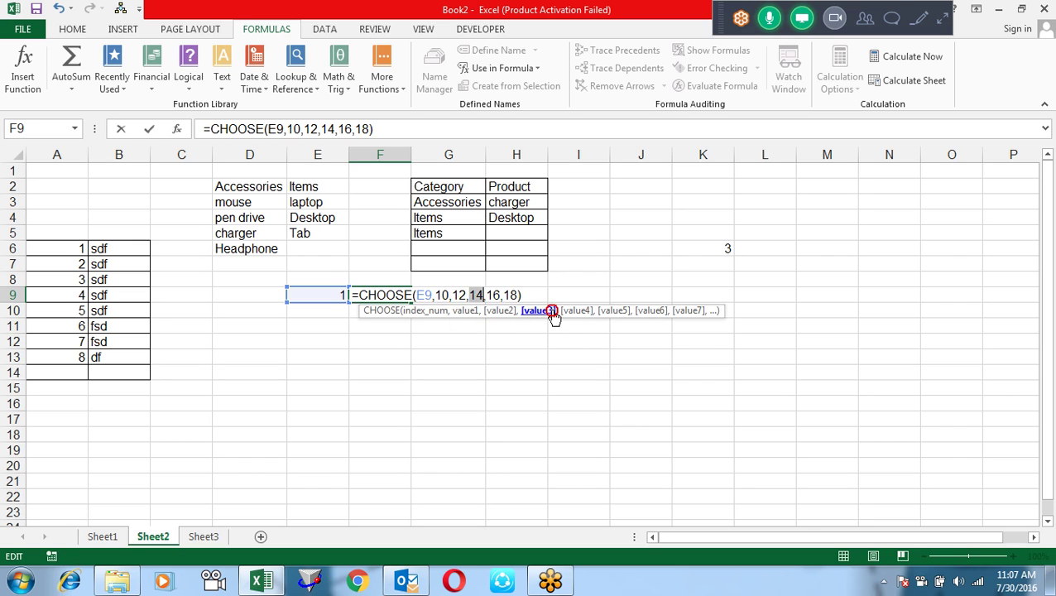
{"action": "left_click", "coordinate": [585, 313]}
{"action": "left_click", "coordinate": [613, 312]}
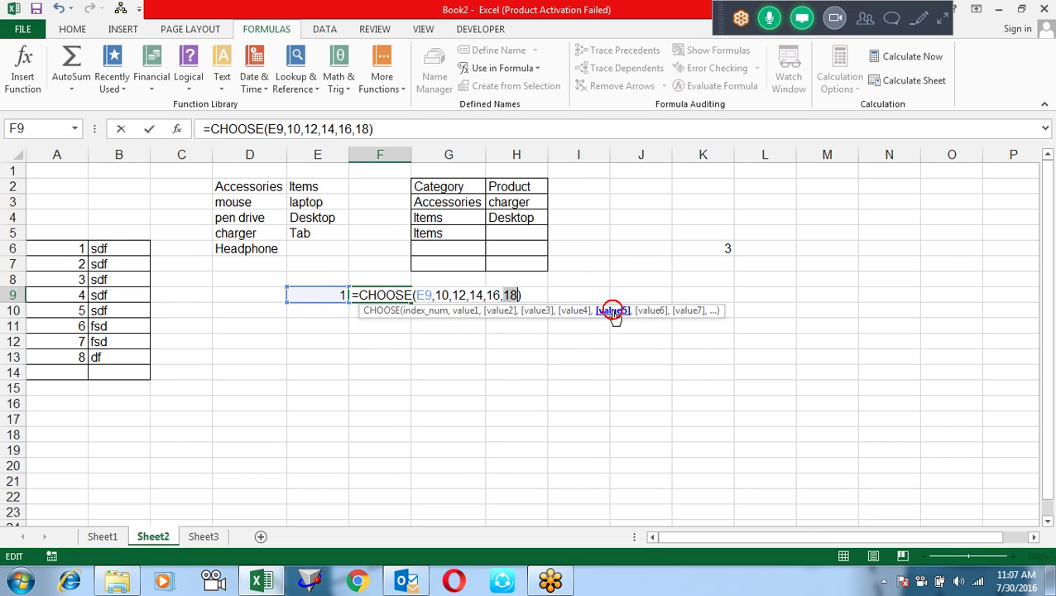
{"action": "left_click", "coordinate": [466, 312]}
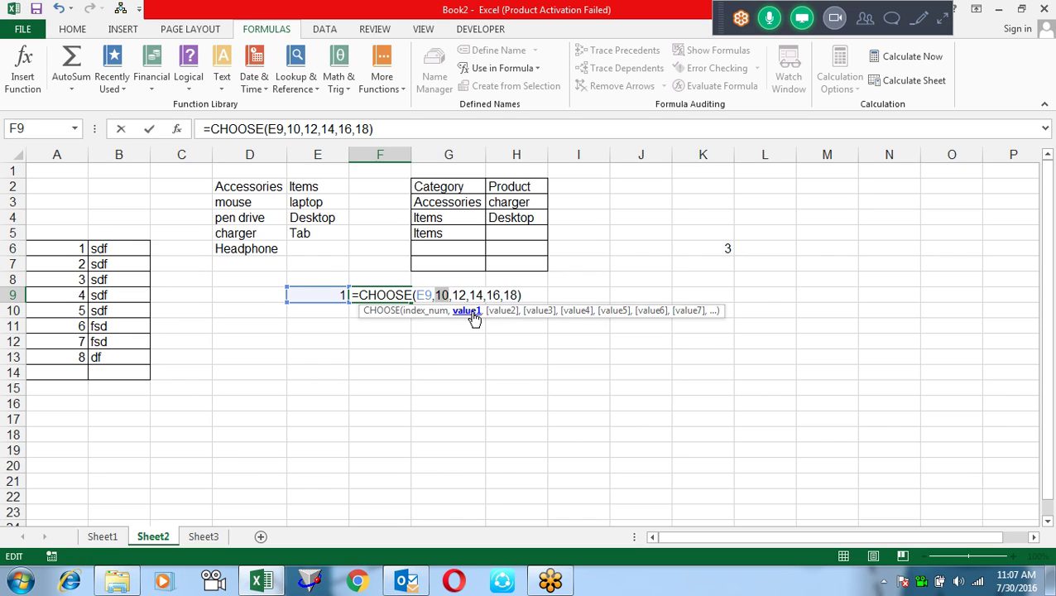
{"action": "key", "text": "Return"}
Test the CHOOSE formula by setting E9 to 2, 3, 4, then 5, showing 18.
{"action": "key", "text": "Up"}
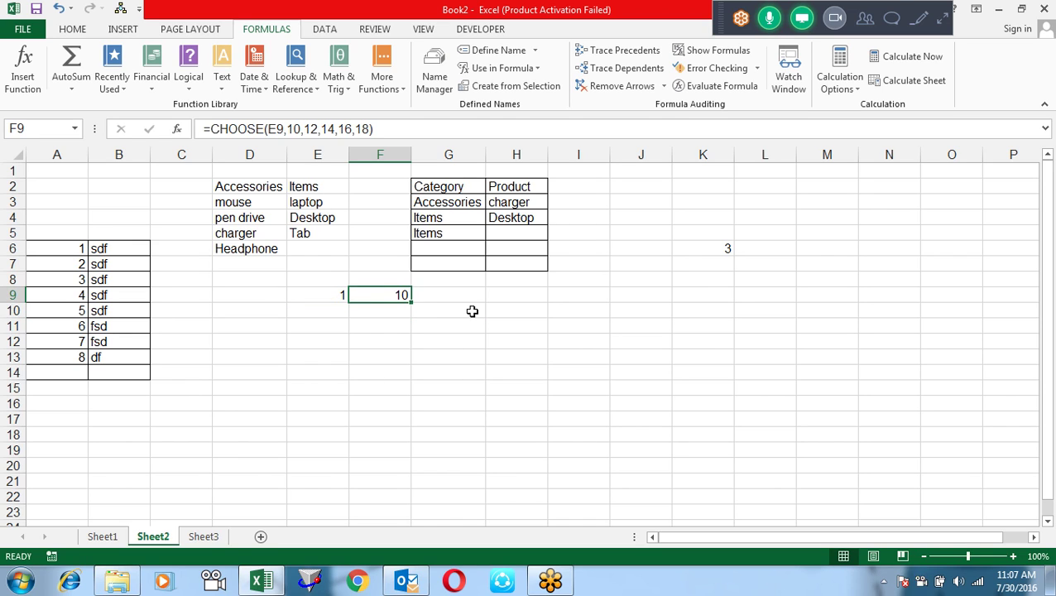
{"action": "key", "text": "Left"}
{"action": "type", "text": "2"}
{"action": "key", "text": "Return"}
{"action": "key", "text": "Up"}
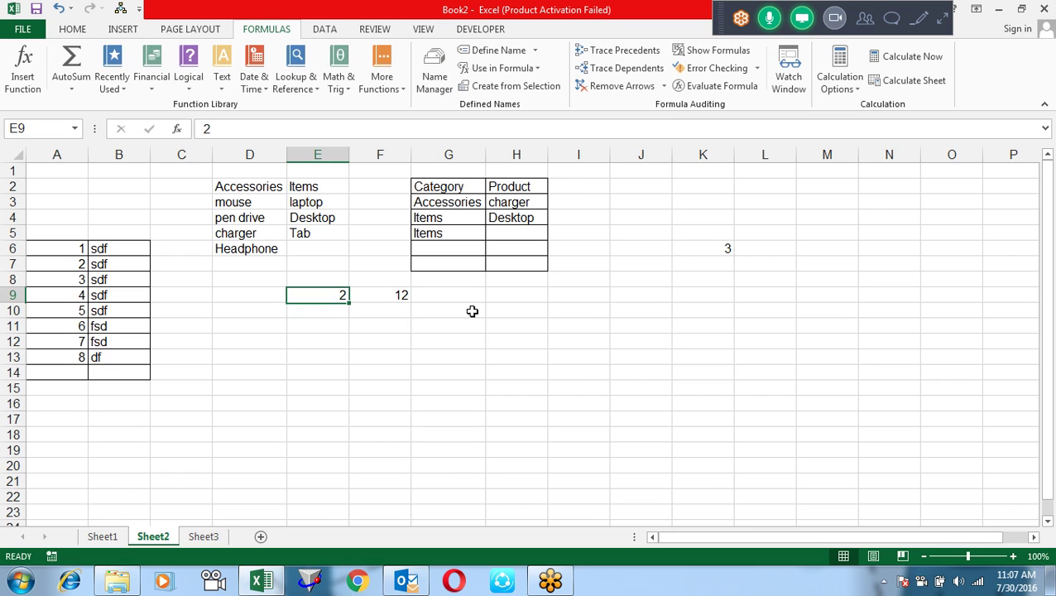
{"action": "type", "text": "3"}
{"action": "key", "text": "Return"}
{"action": "key", "text": "Up"}
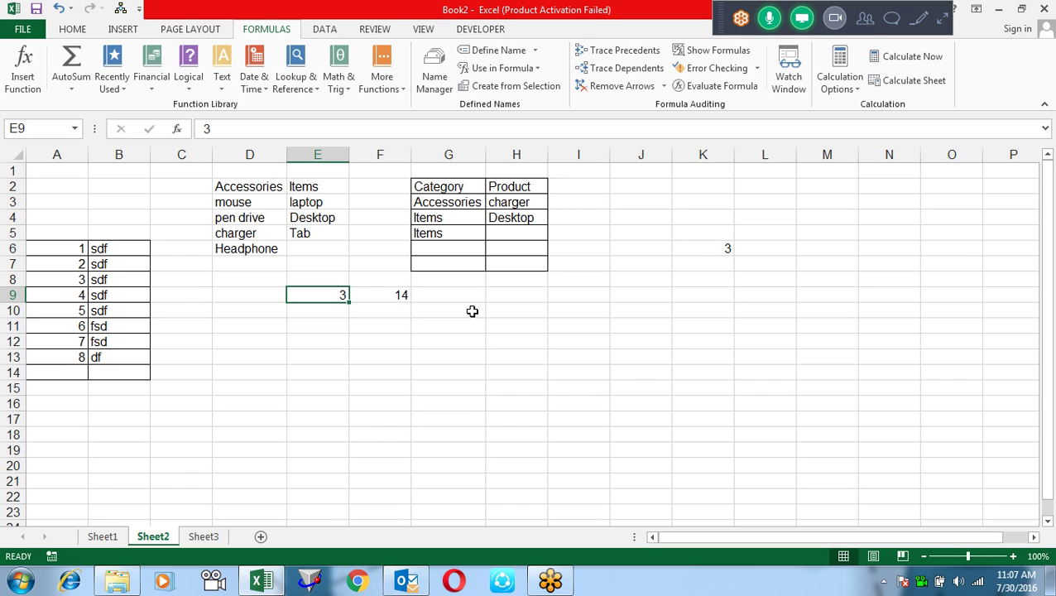
{"action": "type", "text": "4"}
{"action": "key", "text": "Return"}
{"action": "key", "text": "Up"}
{"action": "type", "text": "5"}
{"action": "key", "text": "Return"}
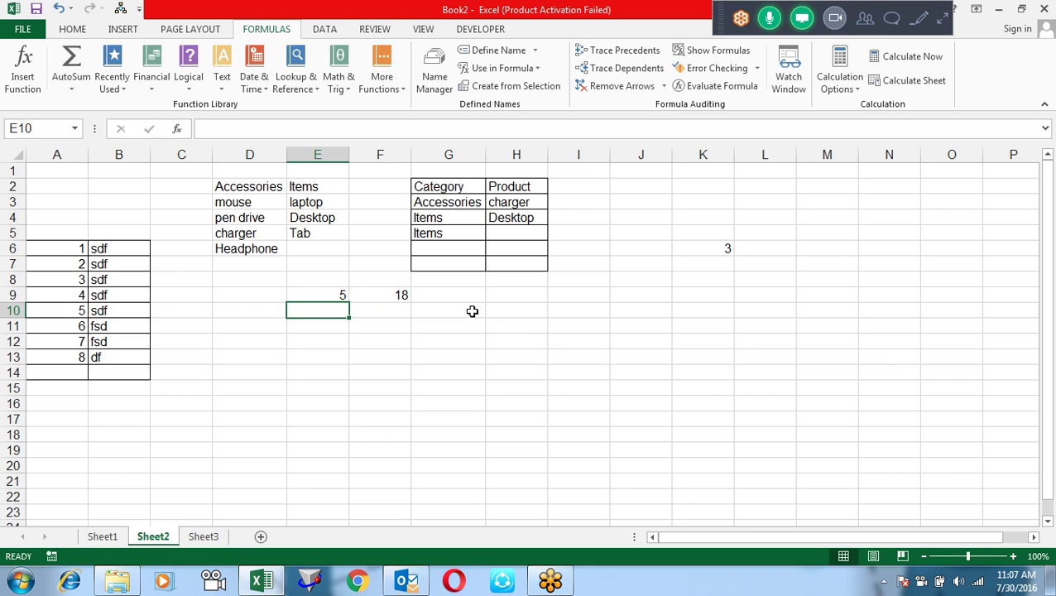
Enter 1 in E11.
{"action": "key", "text": "Down"}
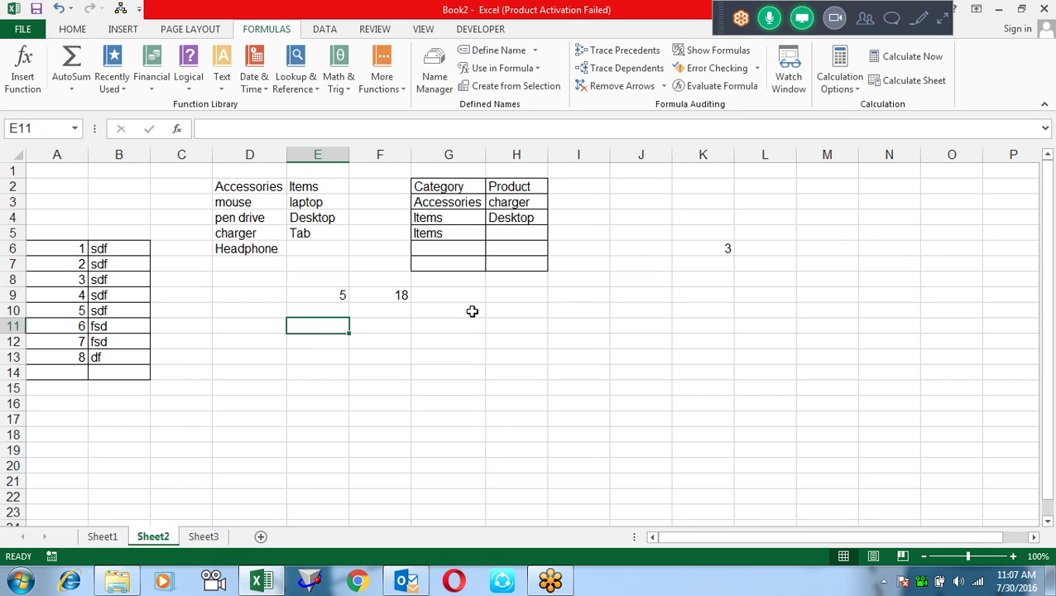
{"action": "type", "text": "1"}
{"action": "key", "text": "Tab"}
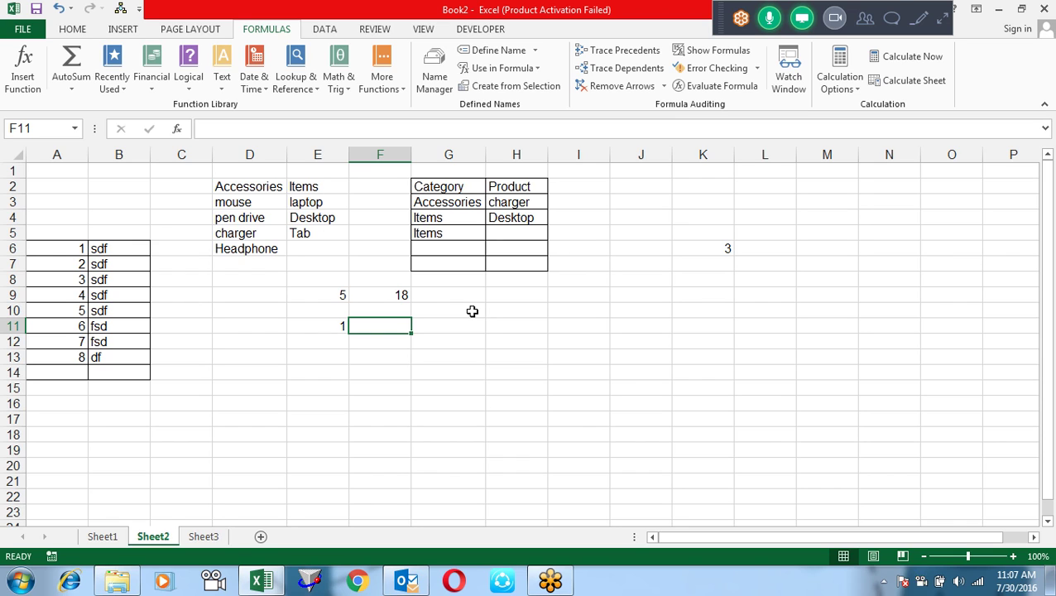
Enter jan in F11 and fill the months jan through dec down to F22.
{"action": "type", "text": "jan"}
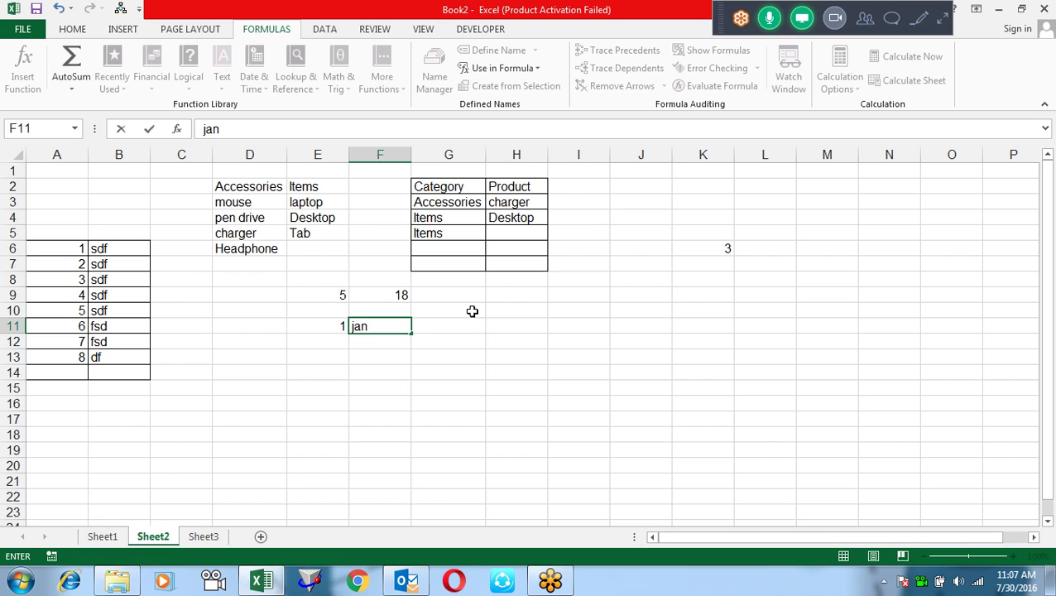
{"action": "key", "text": "Return"}
{"action": "key", "text": "Up"}
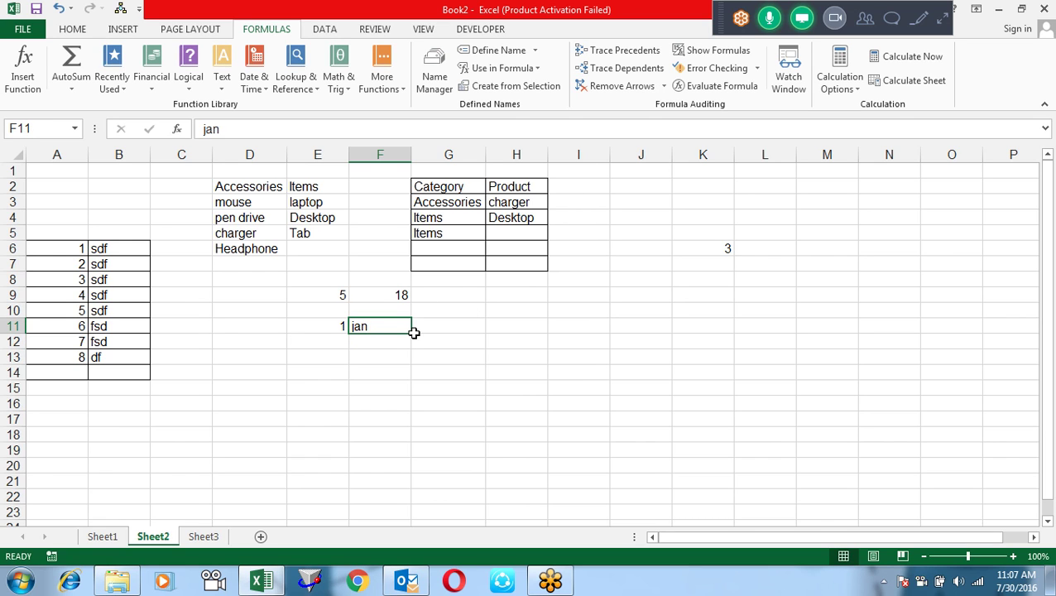
{"action": "left_click_drag", "start_coordinate": [413, 332], "coordinate": [411, 508]}
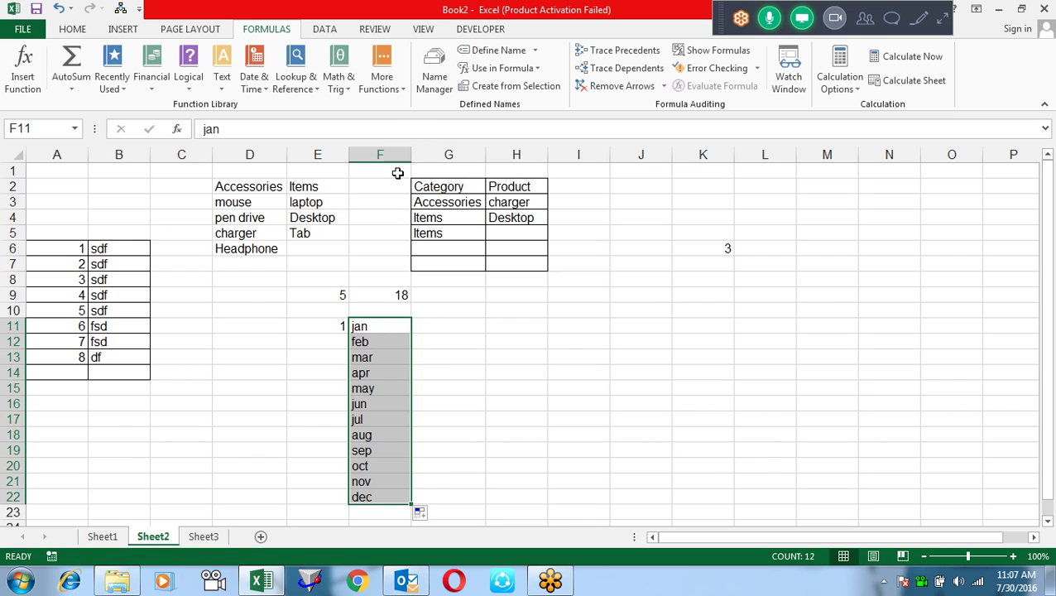
Widen column F and use Fill > Justify to join the months in F11.
{"action": "left_click_drag", "start_coordinate": [412, 157], "coordinate": [820, 177]}
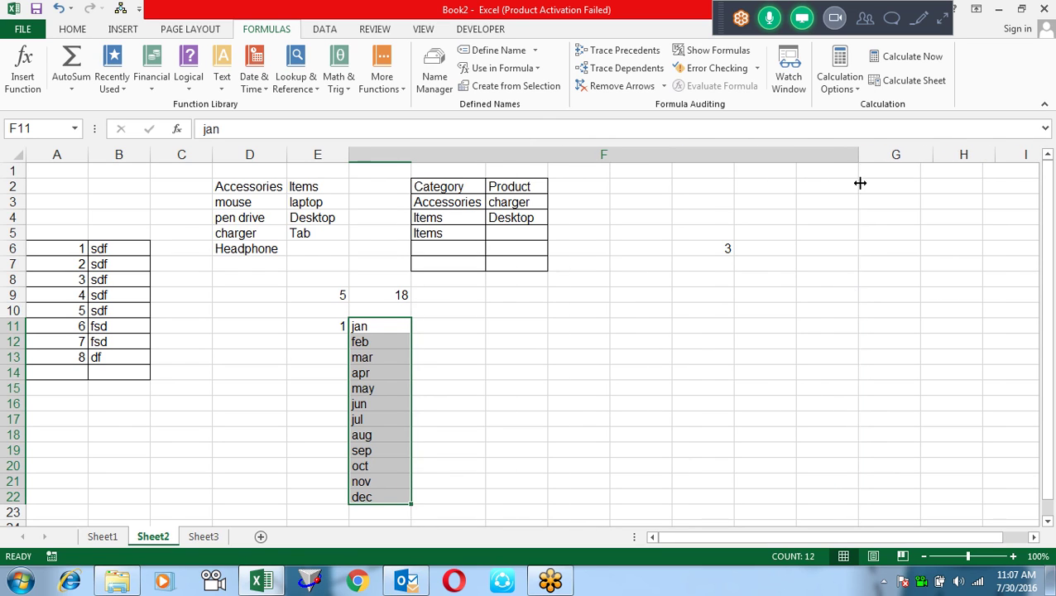
{"action": "left_click_drag", "start_coordinate": [820, 177], "coordinate": [858, 179]}
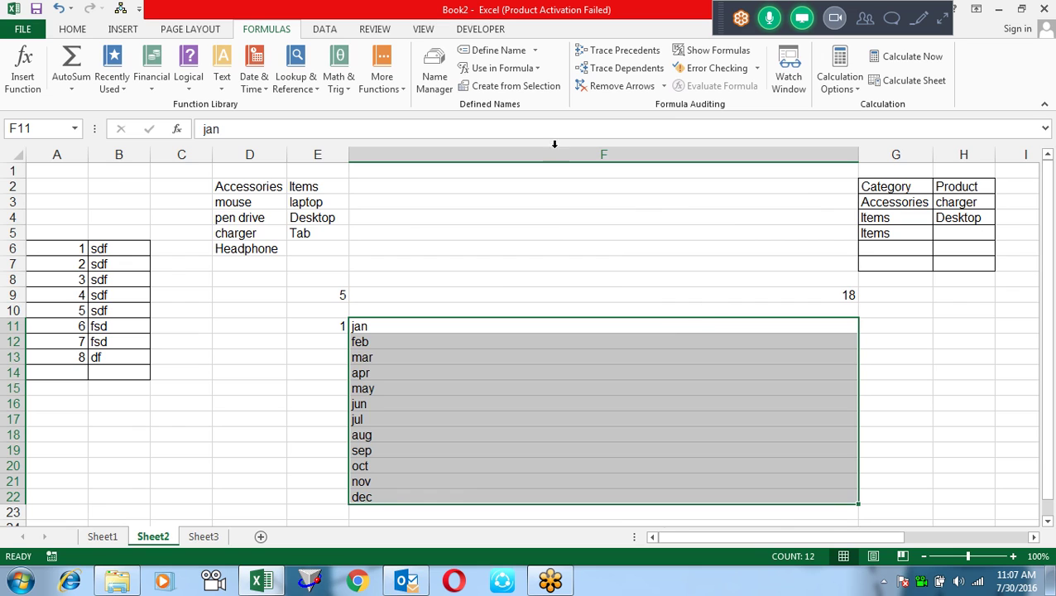
{"action": "left_click", "coordinate": [78, 32]}
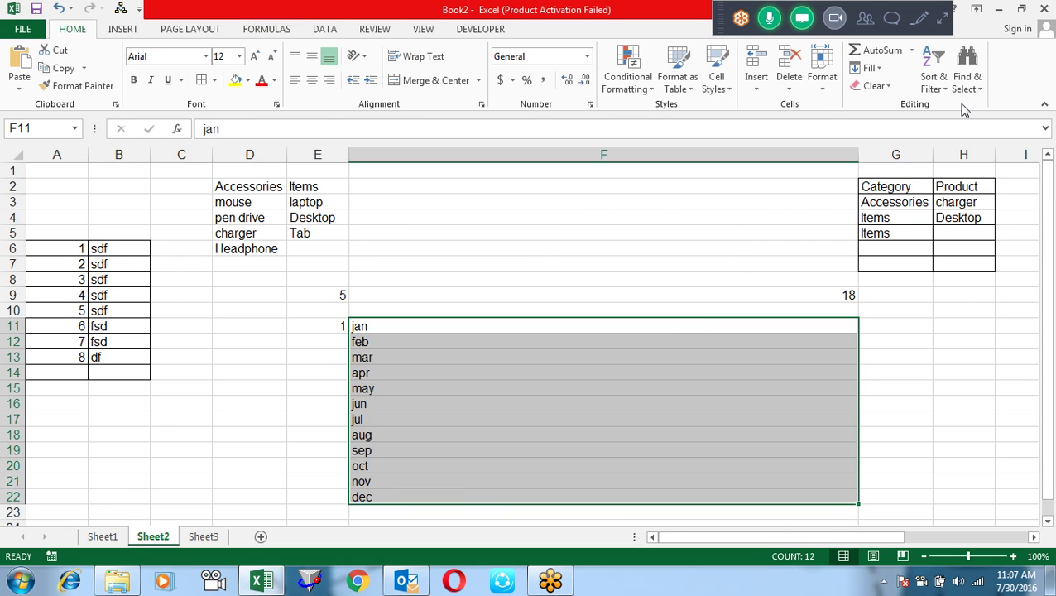
{"action": "left_click", "coordinate": [876, 70]}
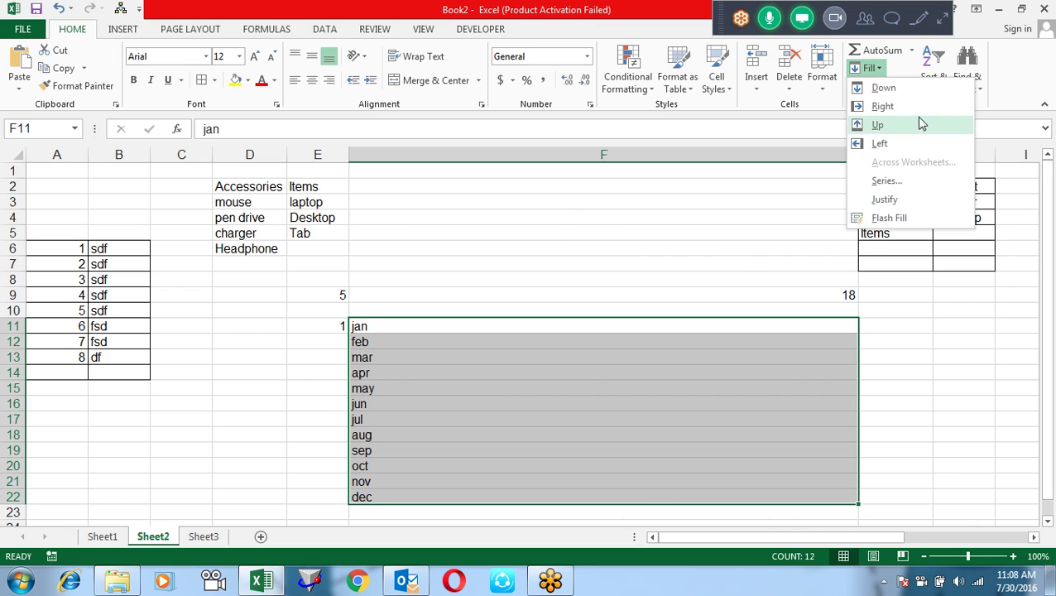
{"action": "left_click", "coordinate": [905, 199]}
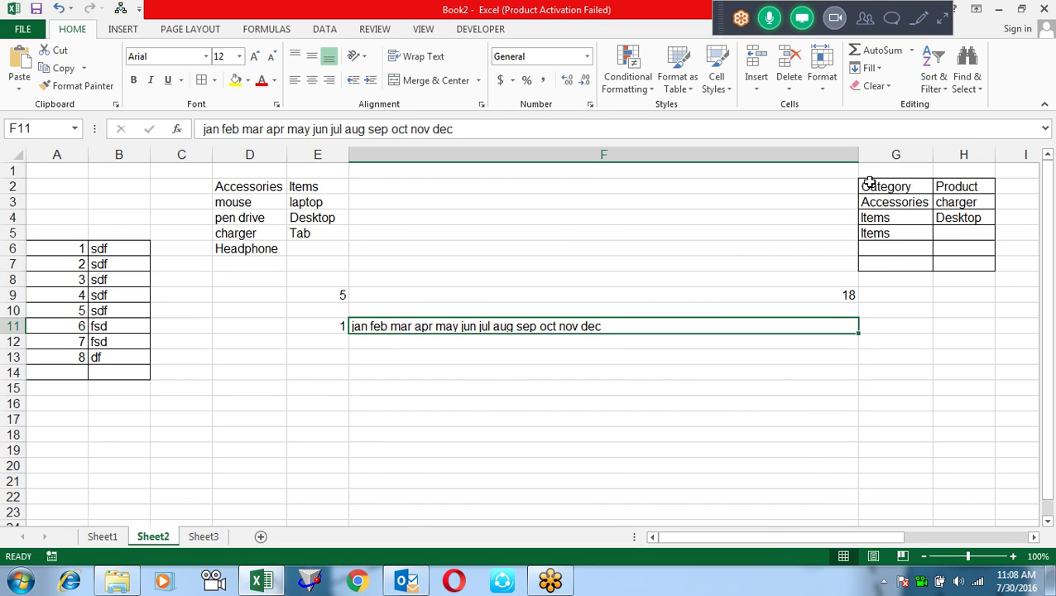
Narrow column F and justify again, splitting the months into cells below.
{"action": "left_click_drag", "start_coordinate": [856, 155], "coordinate": [370, 263]}
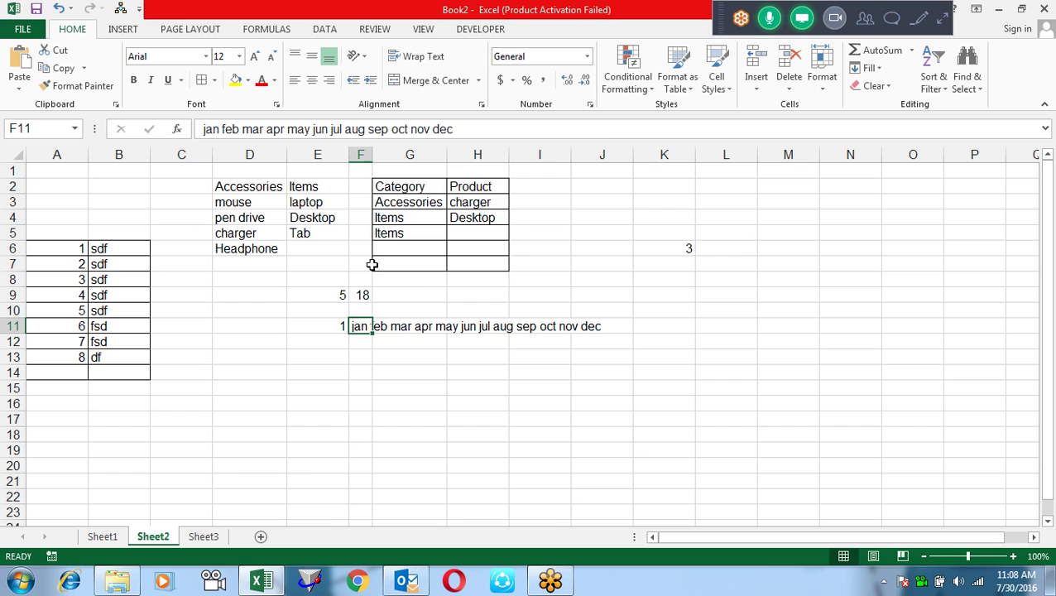
{"action": "left_click", "coordinate": [869, 67]}
{"action": "left_click", "coordinate": [882, 200]}
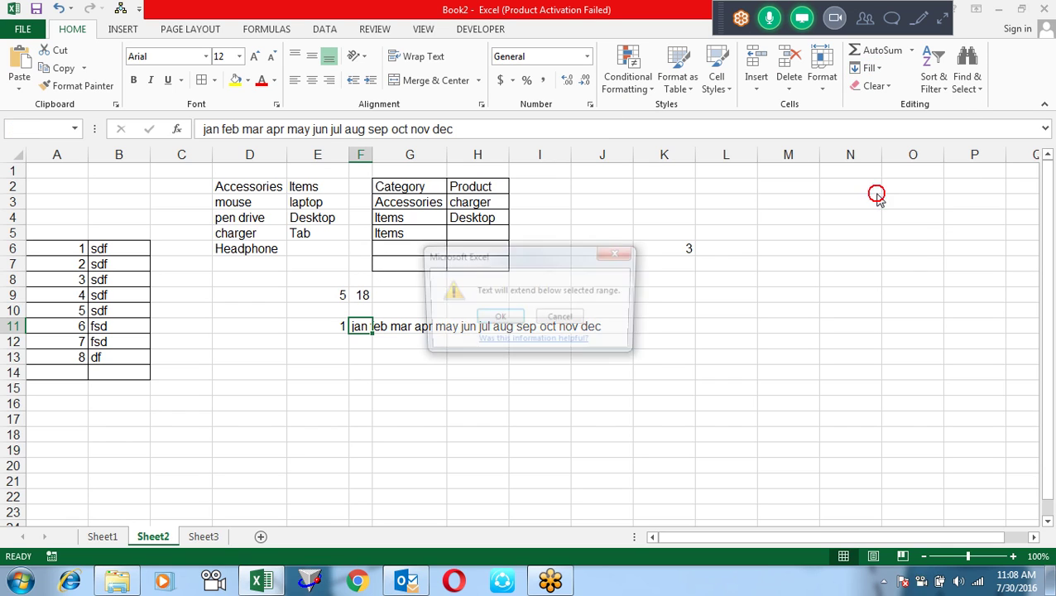
{"action": "left_click", "coordinate": [498, 320]}
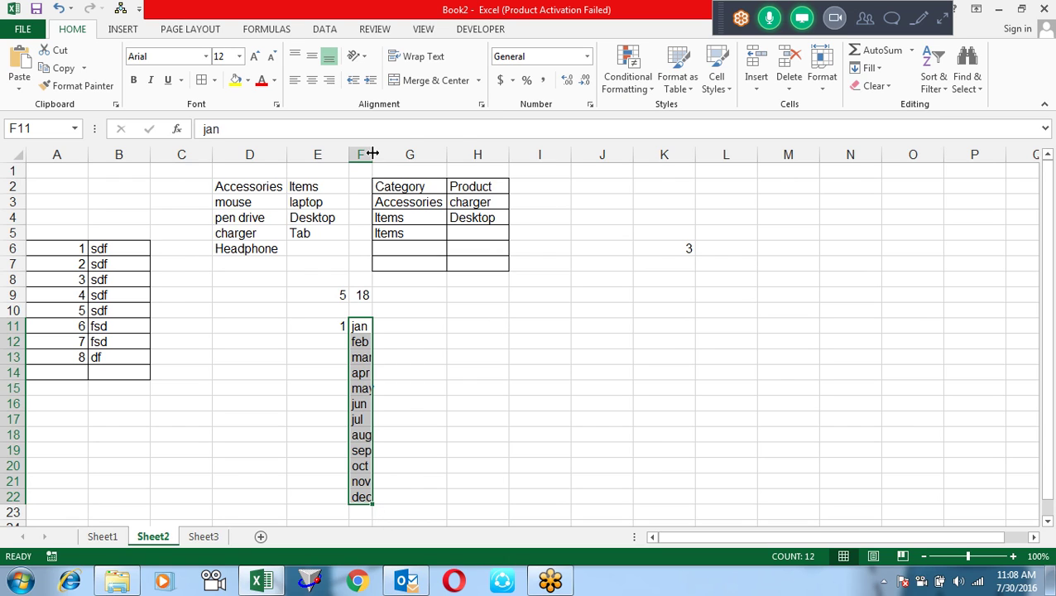
Widen column F, justify the months back into one line in F11, and fit the width.
{"action": "left_click_drag", "start_coordinate": [372, 155], "coordinate": [438, 155]}
{"action": "left_click_drag", "start_coordinate": [716, 224], "coordinate": [723, 247]}
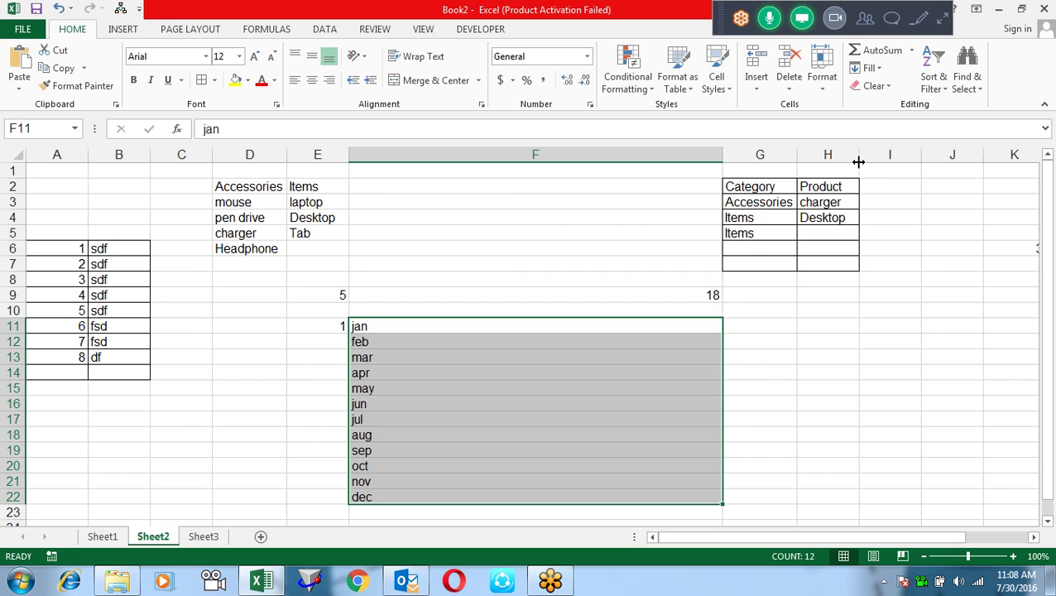
{"action": "left_click", "coordinate": [869, 68]}
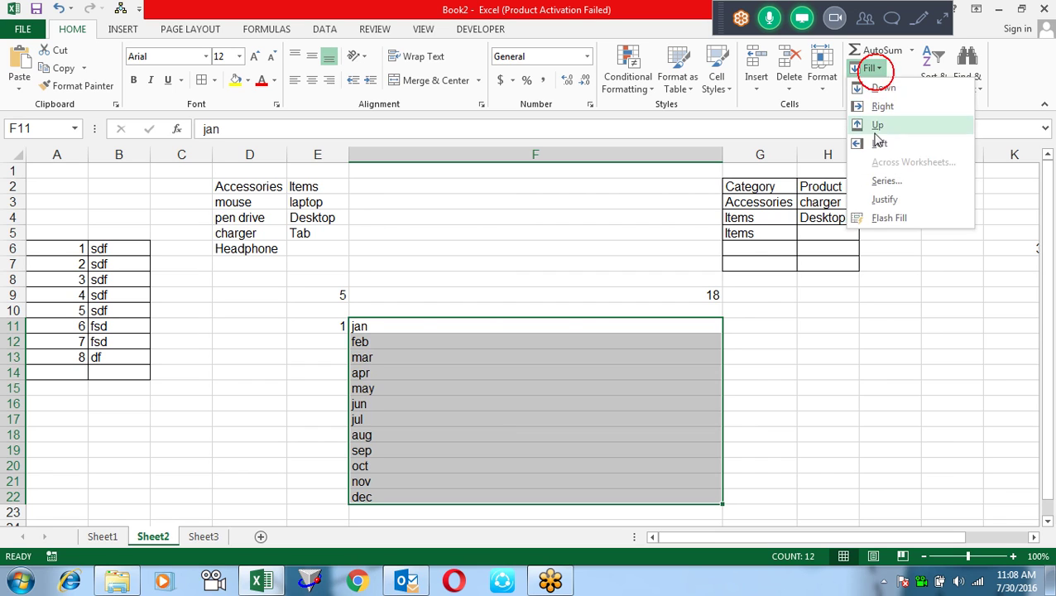
{"action": "left_click", "coordinate": [884, 199]}
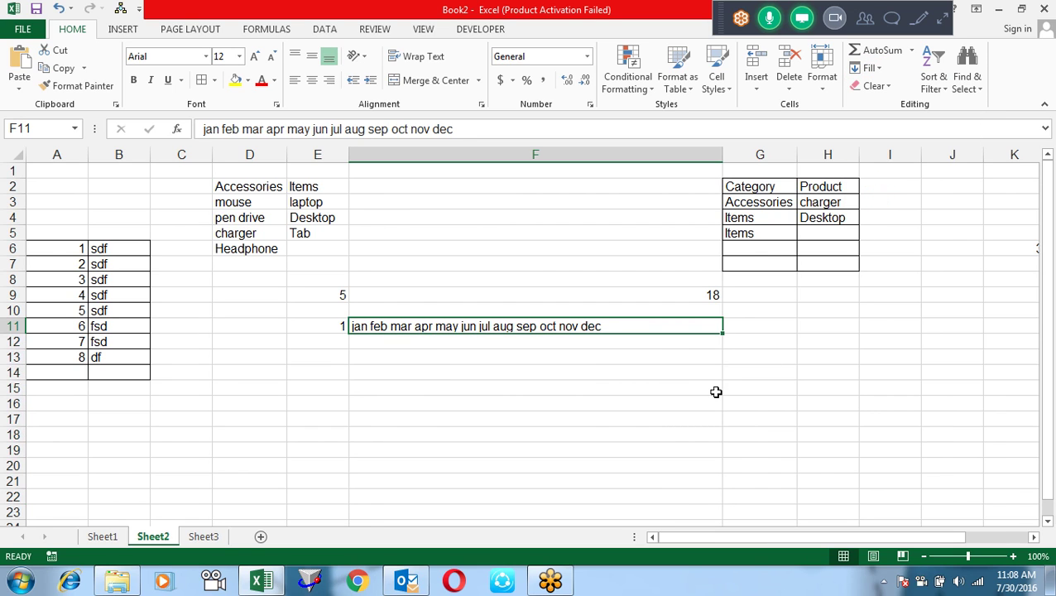
{"action": "left_click", "coordinate": [690, 381]}
{"action": "mouse_move", "coordinate": [721, 157]}
{"action": "left_mouse_down"}
{"action": "mouse_move", "coordinate": [574, 177]}
{"action": "mouse_move", "coordinate": [621, 184]}
{"action": "left_mouse_up"}
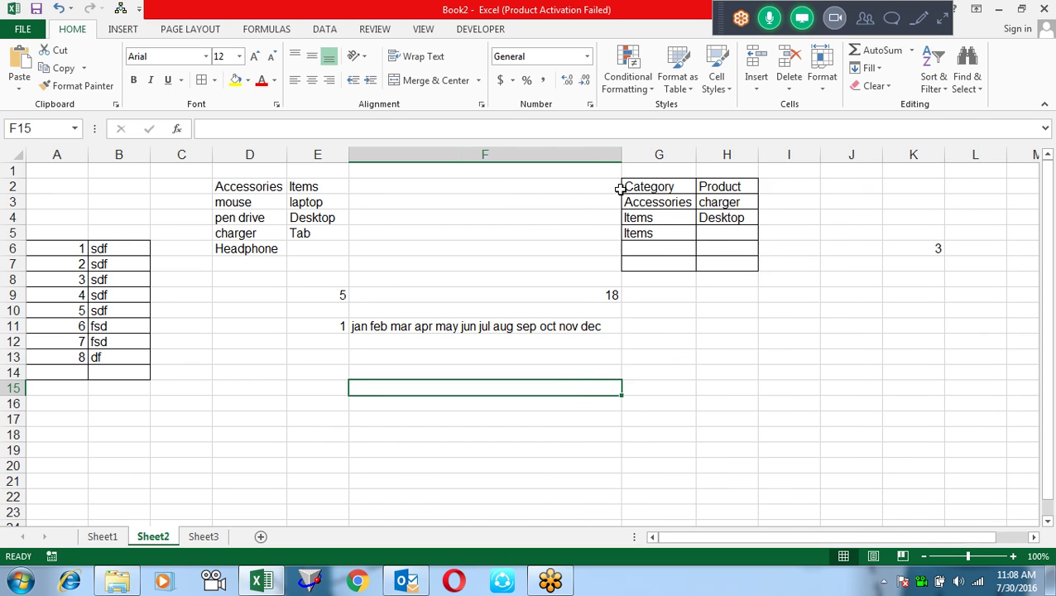
Replace the spaces between the months in F11 with "," via Find and Replace.
{"action": "left_click", "coordinate": [510, 328]}
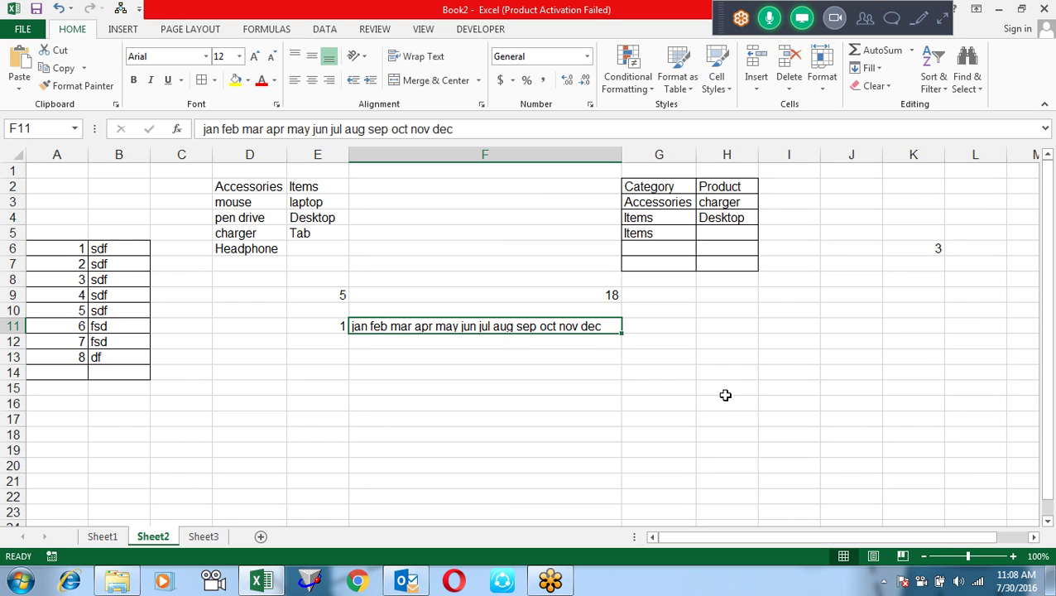
{"action": "key", "text": "ctrl+f"}
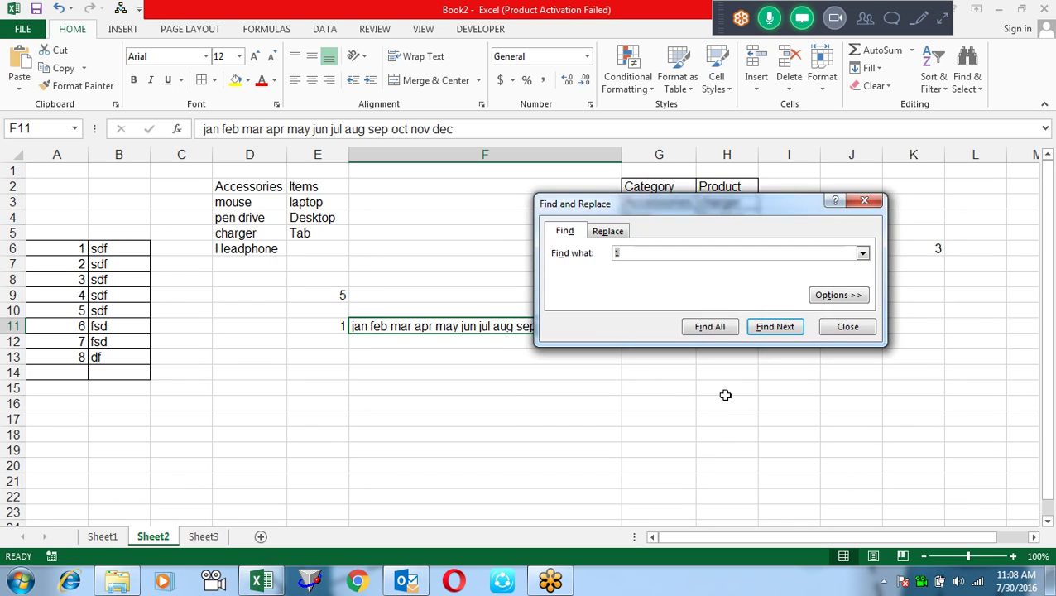
{"action": "left_click", "coordinate": [608, 230]}
{"action": "left_click", "coordinate": [643, 252]}
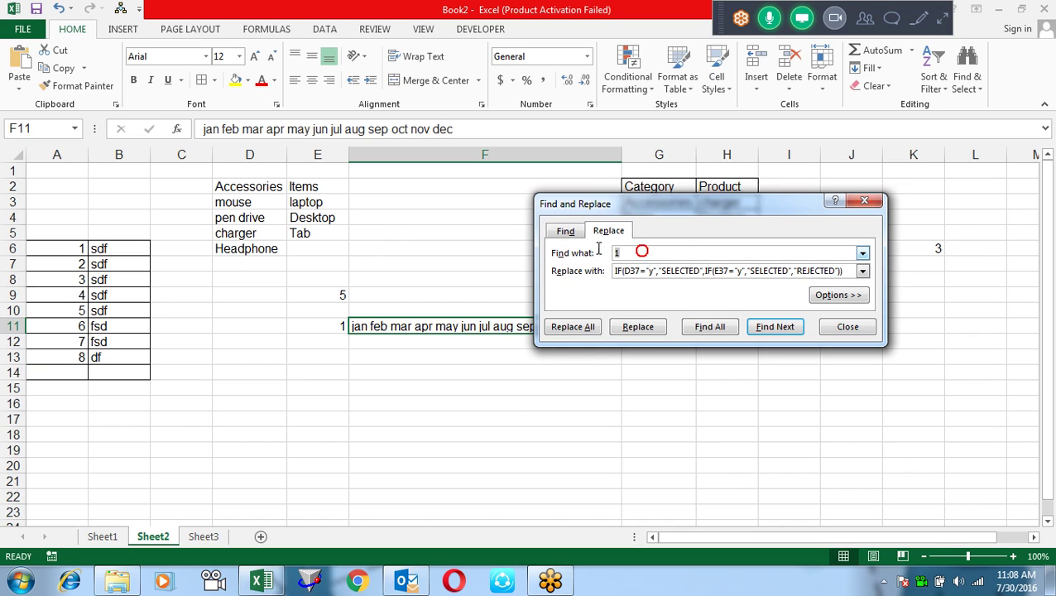
{"action": "key", "text": "BackSpace"}
{"action": "left_click_drag", "start_coordinate": [855, 273], "coordinate": [492, 274]}
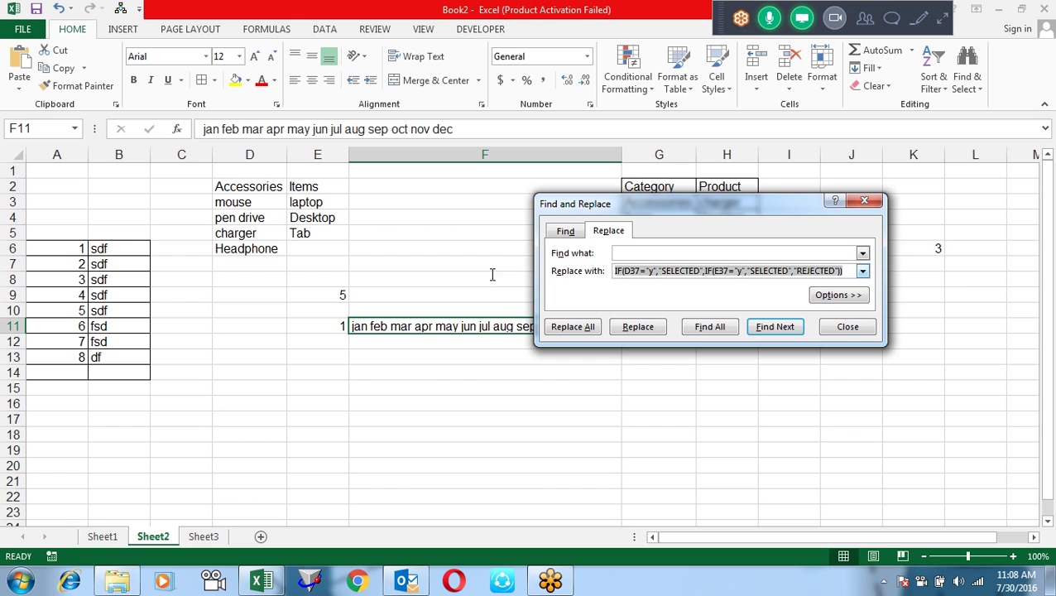
{"action": "type", "text": "'"}
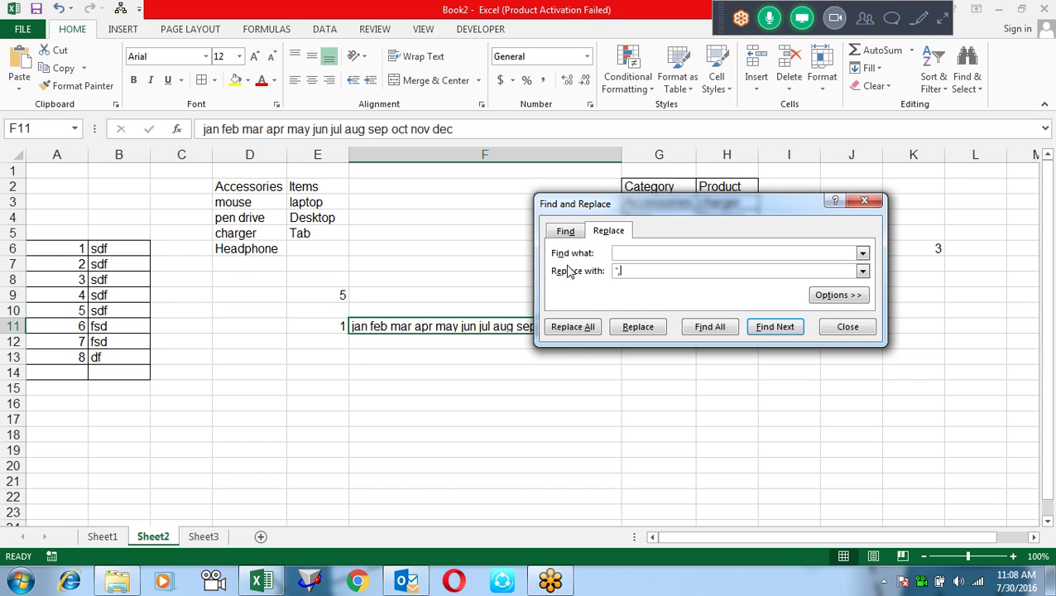
{"action": "left_click", "coordinate": [631, 331]}
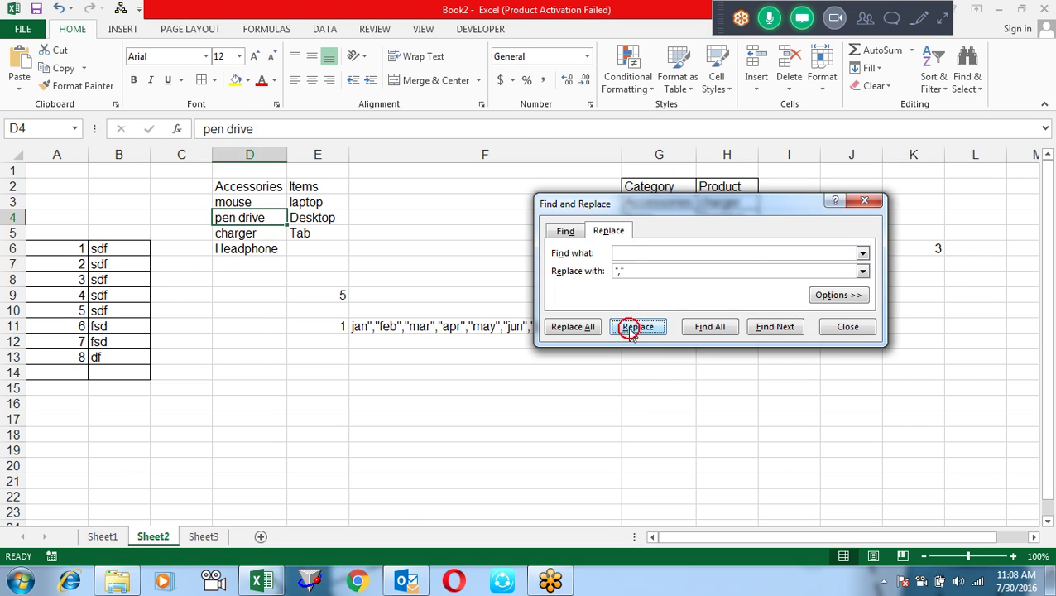
{"action": "left_click", "coordinate": [860, 325]}
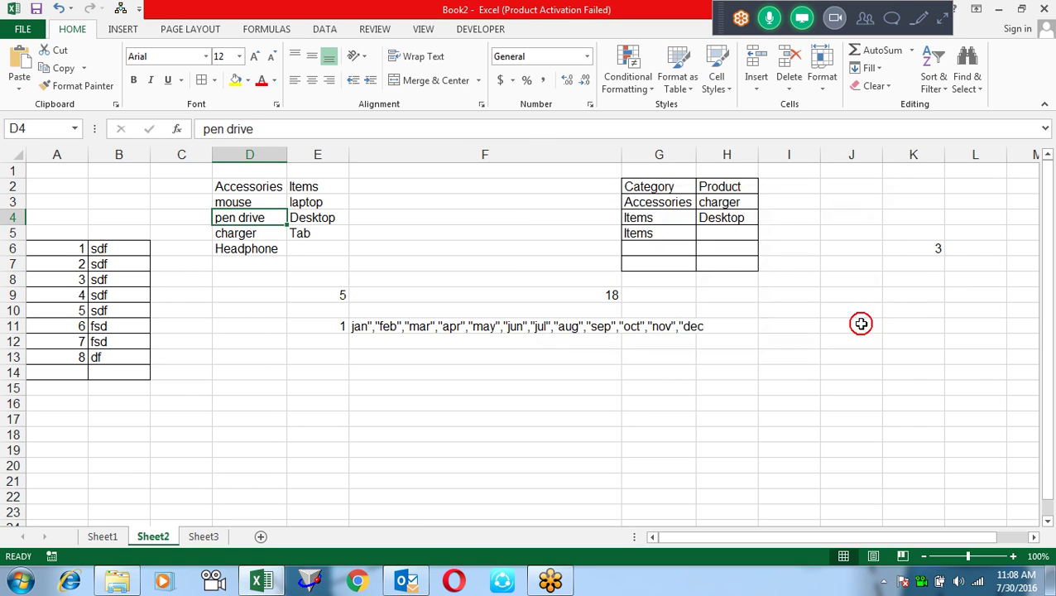
Turn F11's month list into =CHOOSE(E11,"jan",…,"dec").
{"action": "left_click", "coordinate": [481, 325]}
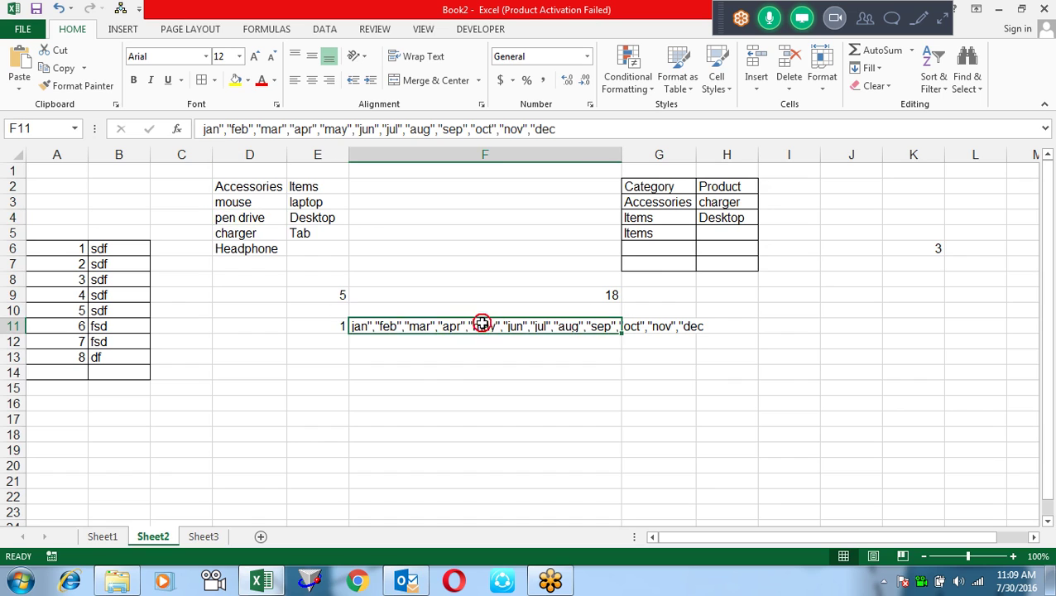
{"action": "left_click", "coordinate": [606, 132]}
{"action": "type", "text": "\""}
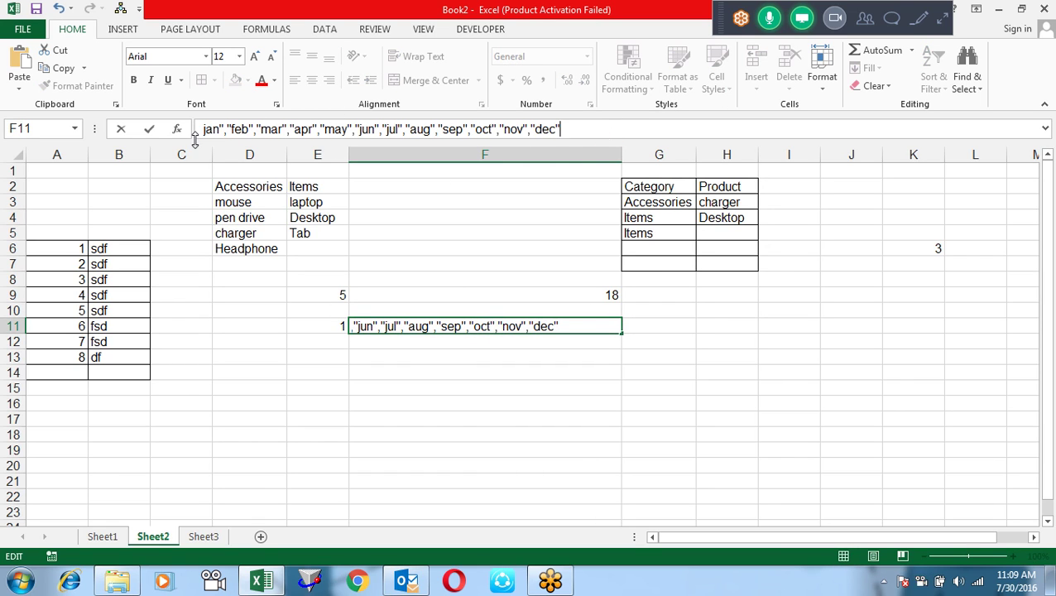
{"action": "type", "text": "\""}
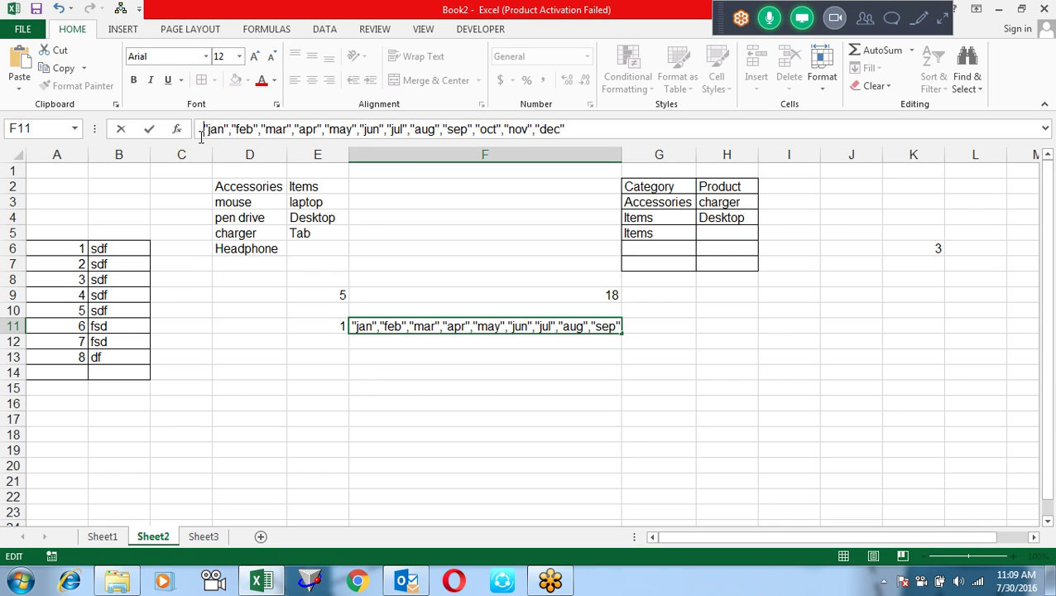
{"action": "type", "text": "=cho"}
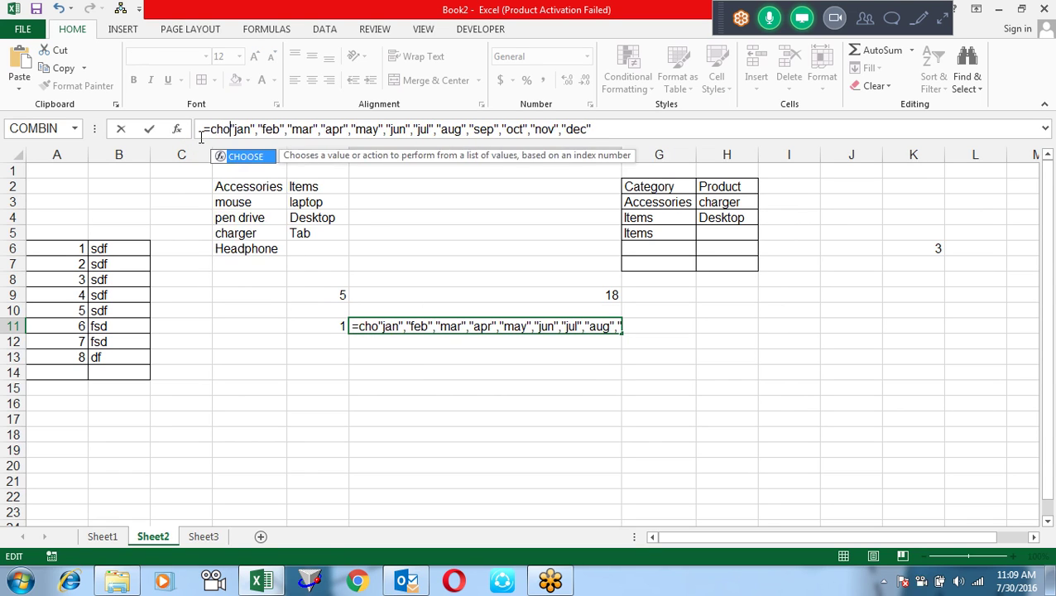
{"action": "key", "text": "Tab"}
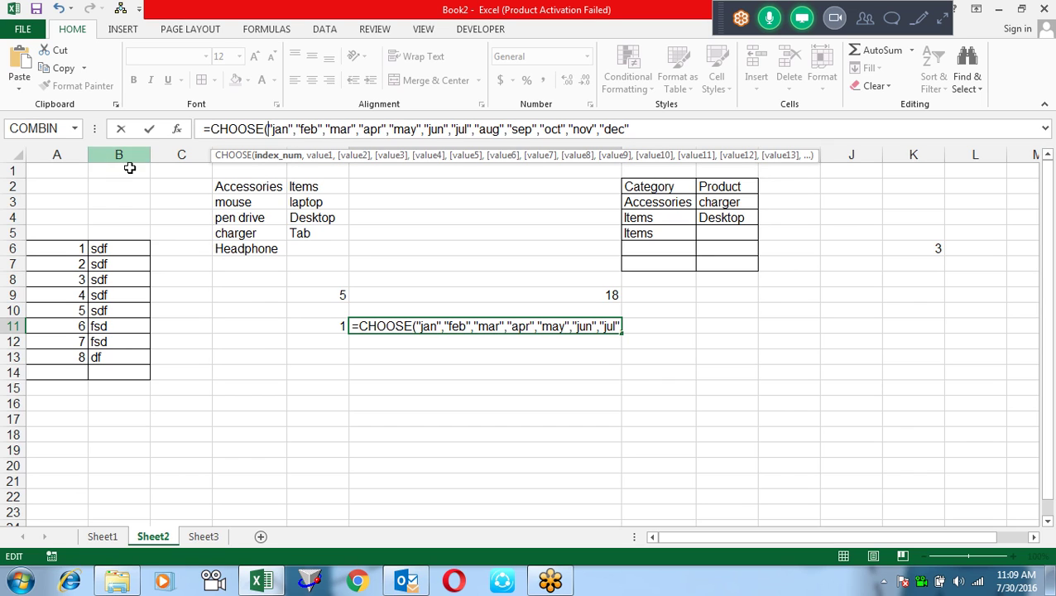
{"action": "left_click", "coordinate": [329, 326]}
{"action": "type", "text": ","}
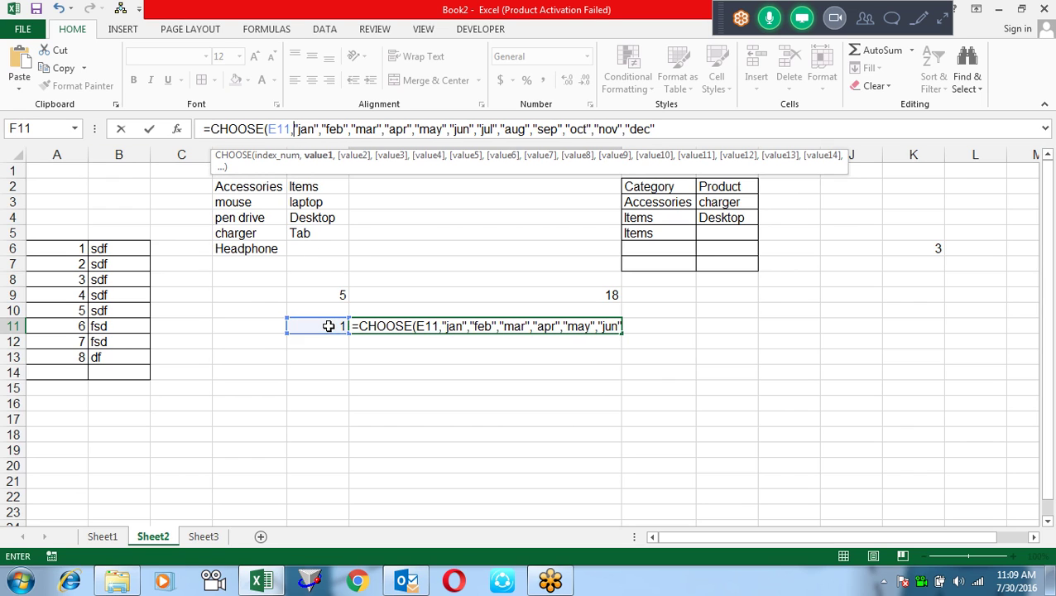
{"action": "left_click", "coordinate": [316, 156]}
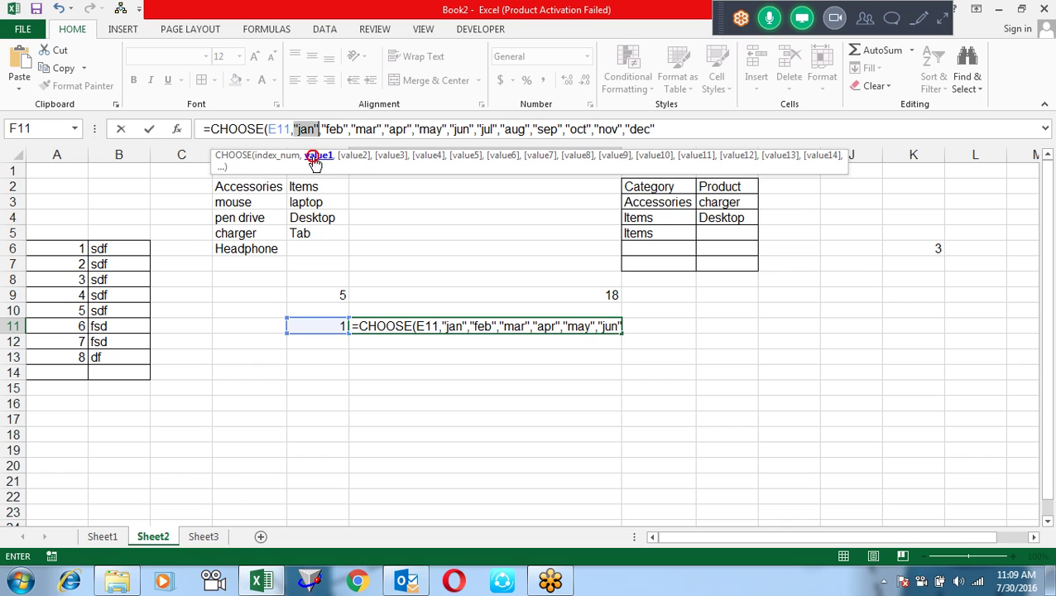
{"action": "left_click", "coordinate": [352, 157]}
{"action": "left_click", "coordinate": [388, 158]}
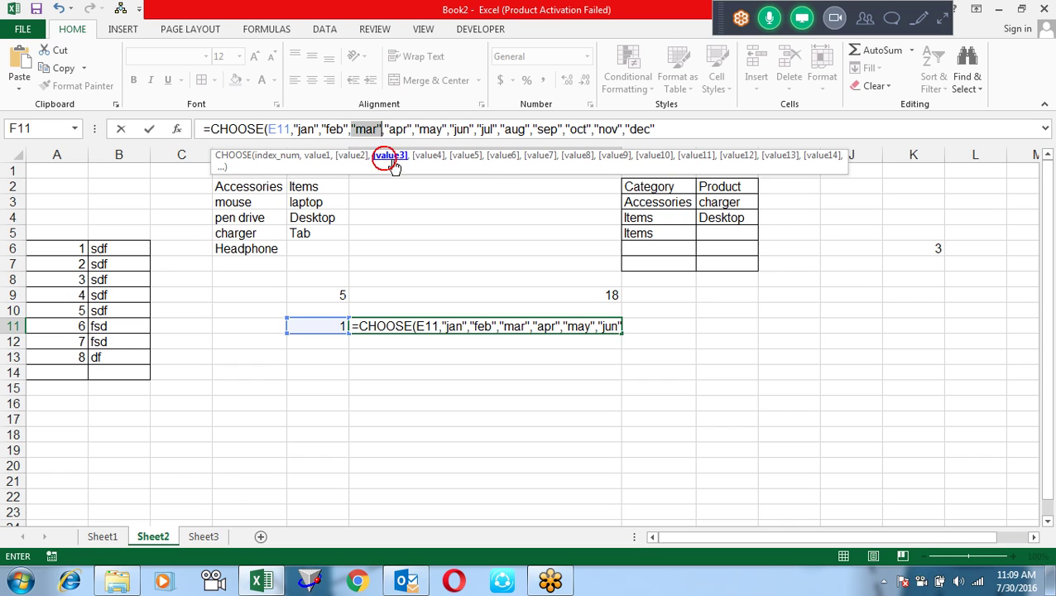
{"action": "left_click", "coordinate": [659, 129]}
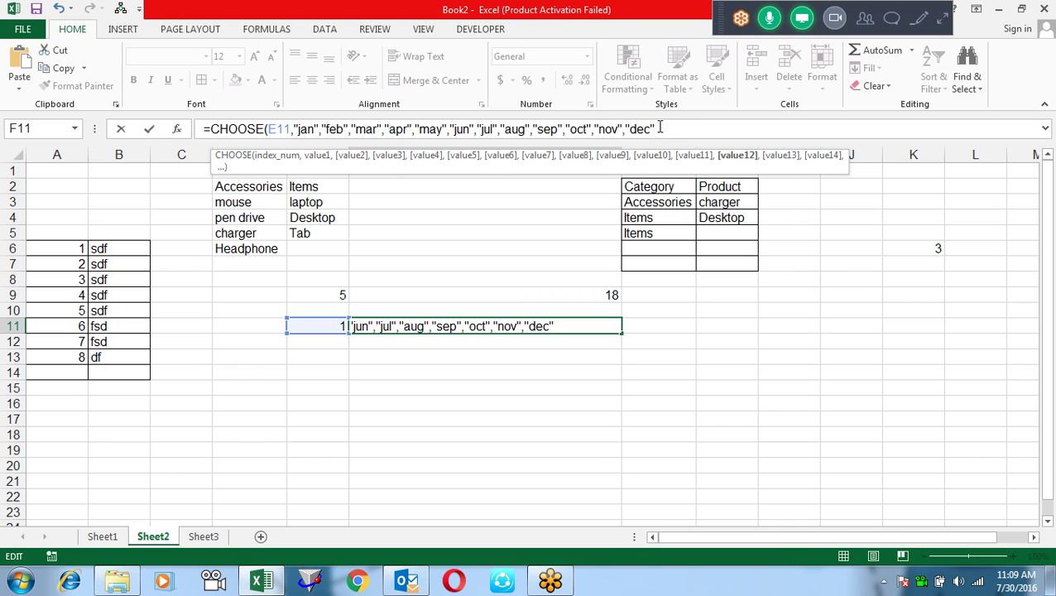
{"action": "type", "text": ")"}
{"action": "key", "text": "Return"}
Test the month formula by setting E11 to 2, 3, then 4, showing apr.
{"action": "key", "text": "Up"}
{"action": "key", "text": "Left"}
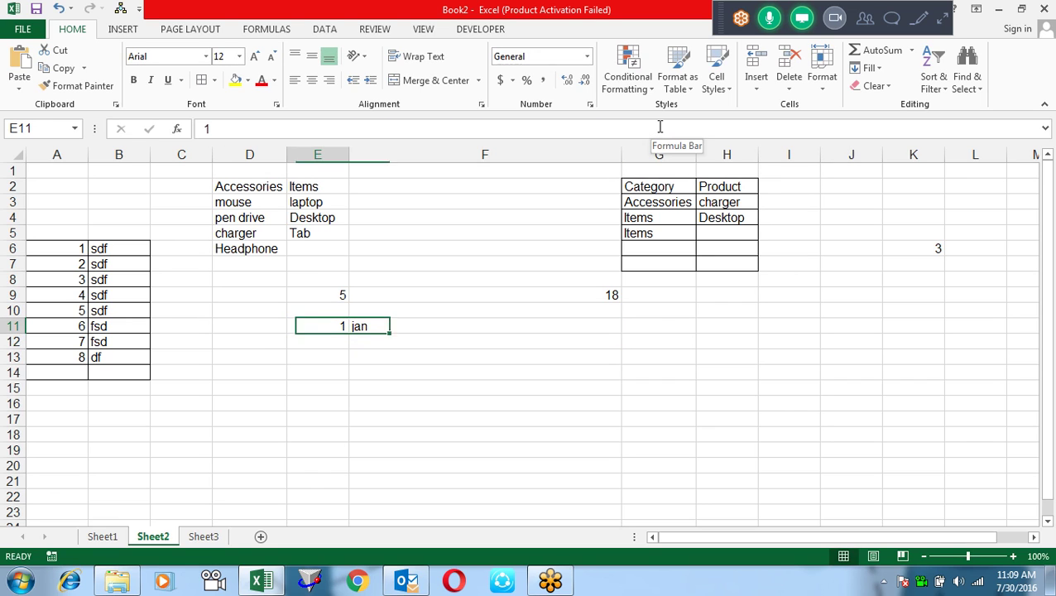
{"action": "type", "text": "2"}
{"action": "key", "text": "Return"}
{"action": "key", "text": "Up"}
{"action": "type", "text": "3"}
{"action": "key", "text": "Return"}
{"action": "key", "text": "Up"}
{"action": "type", "text": "4"}
{"action": "key", "text": "Return"}
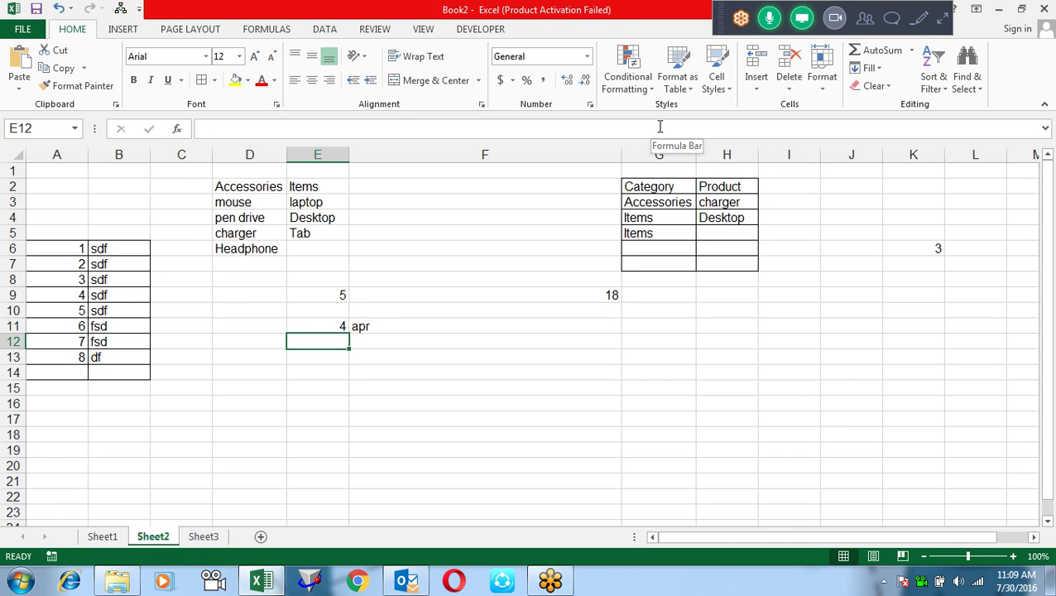
{"action": "key", "text": "Up"}
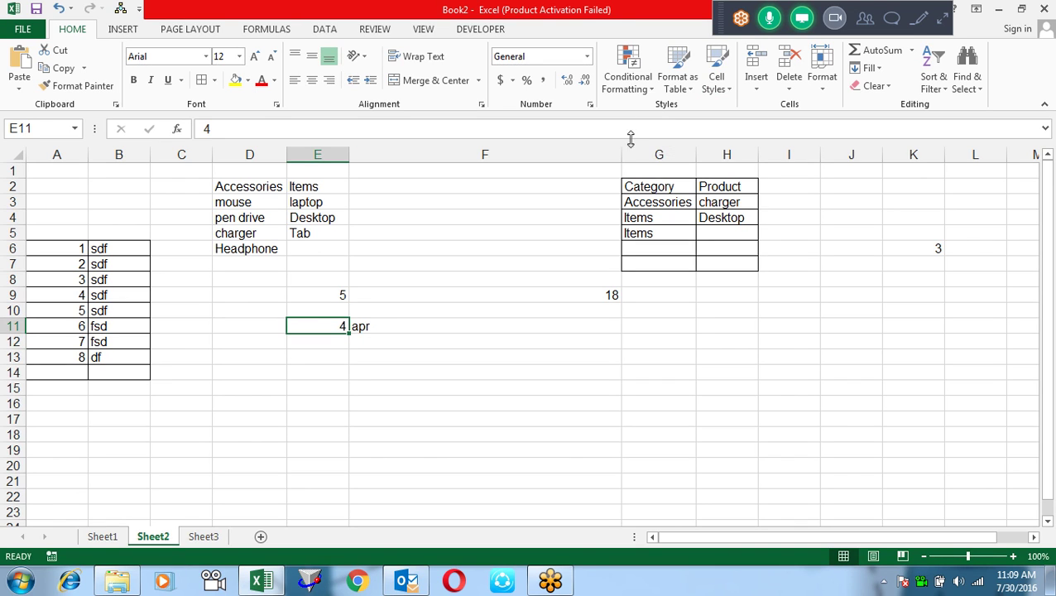
Resize column F to fit the month result and reselect F11.
{"action": "left_click", "coordinate": [618, 153]}
{"action": "double_click", "coordinate": [618, 153]}
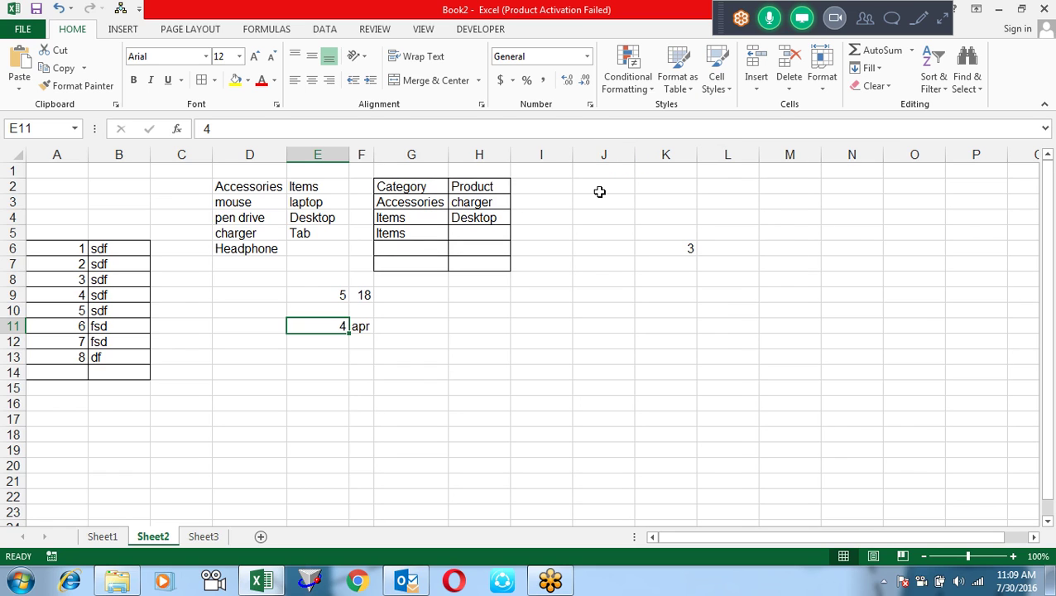
{"action": "left_click_drag", "start_coordinate": [373, 154], "coordinate": [388, 154]}
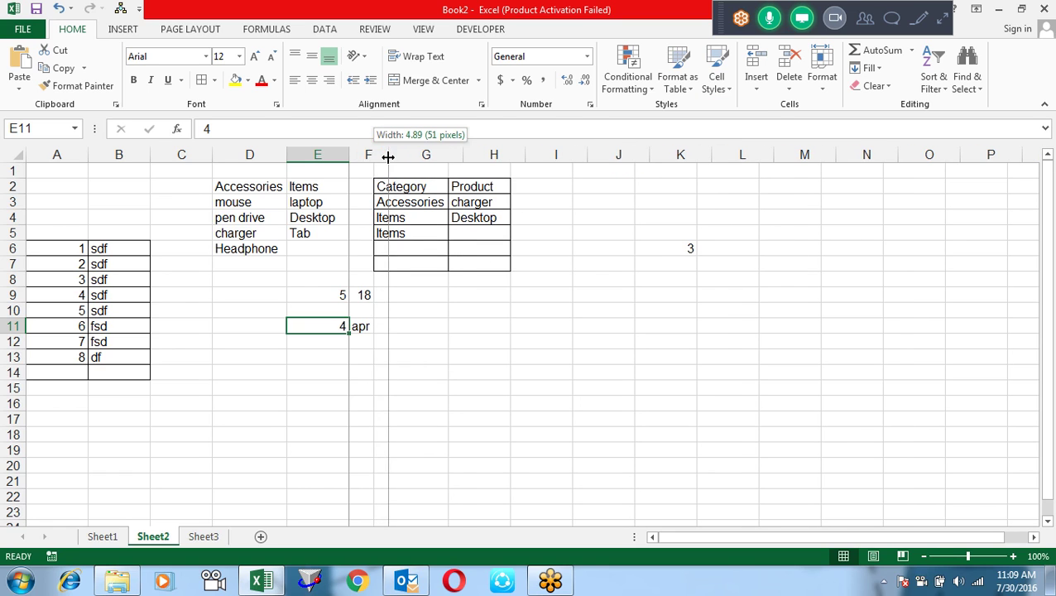
{"action": "left_click", "coordinate": [381, 325]}
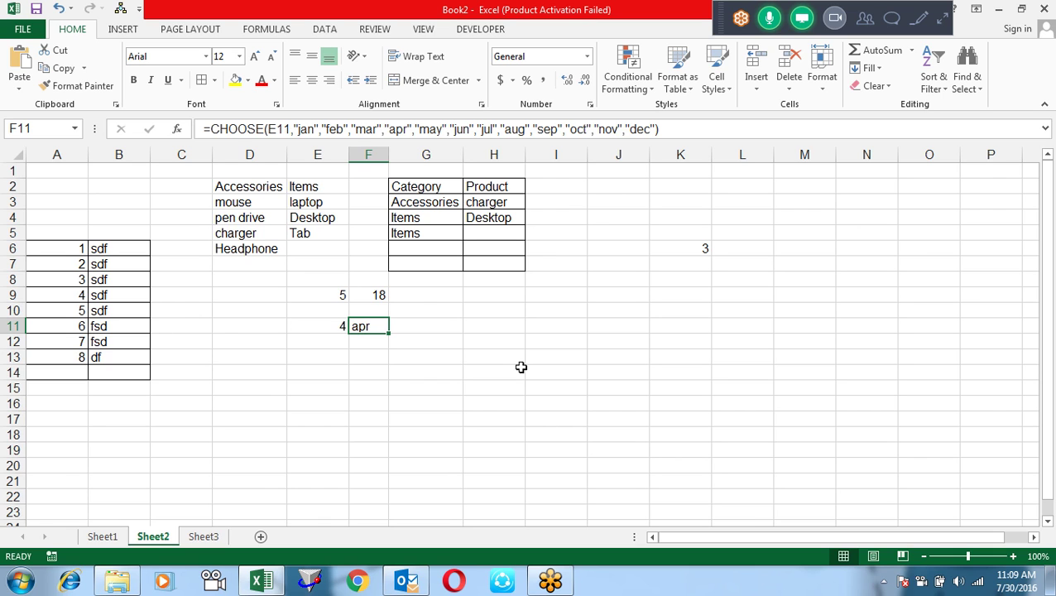
Fill M3:M13 with =RANDBETWEEN(10,90) using Ctrl+Enter.
{"action": "left_click", "coordinate": [1035, 539]}
{"action": "left_click", "coordinate": [1035, 539]}
{"action": "left_click", "coordinate": [1035, 539]}
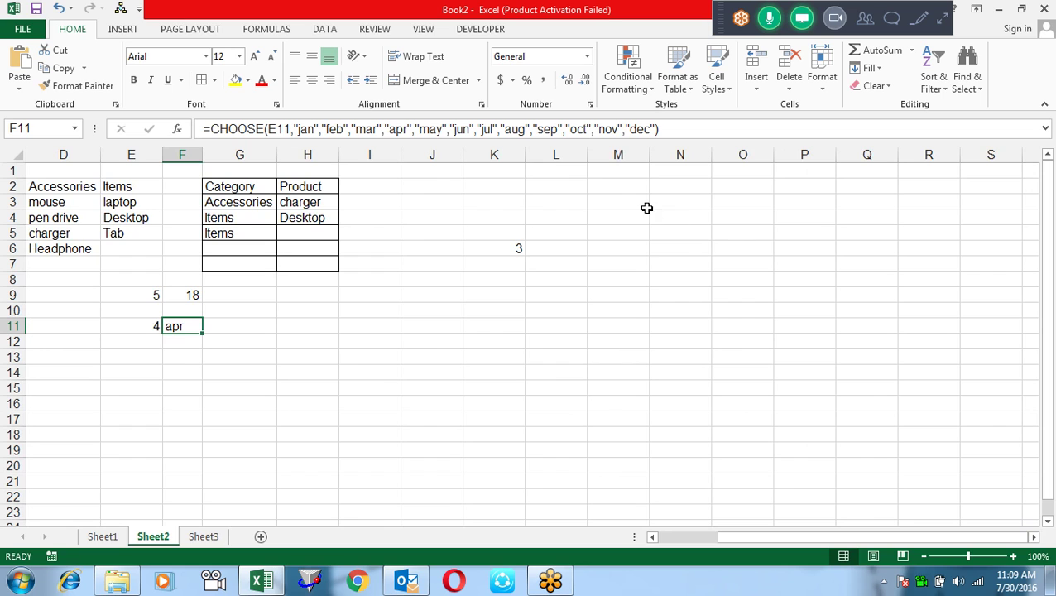
{"action": "left_click_drag", "start_coordinate": [647, 208], "coordinate": [631, 355]}
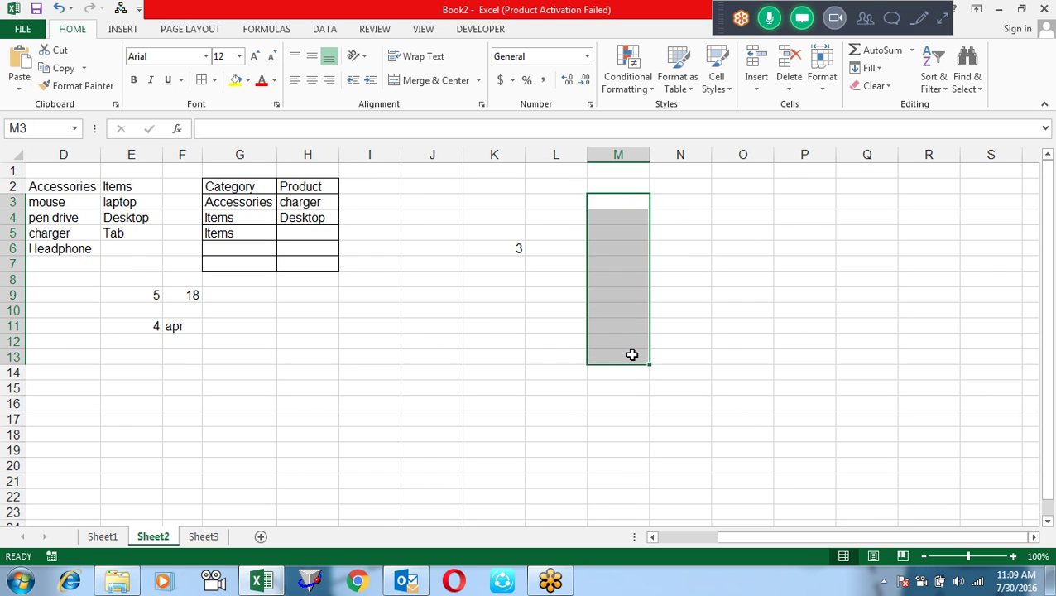
{"action": "type", "text": "=ra"}
{"action": "key", "text": "Down"}
{"action": "key", "text": "Down"}
{"action": "key", "text": "Tab"}
{"action": "type", "text": "10,90"}
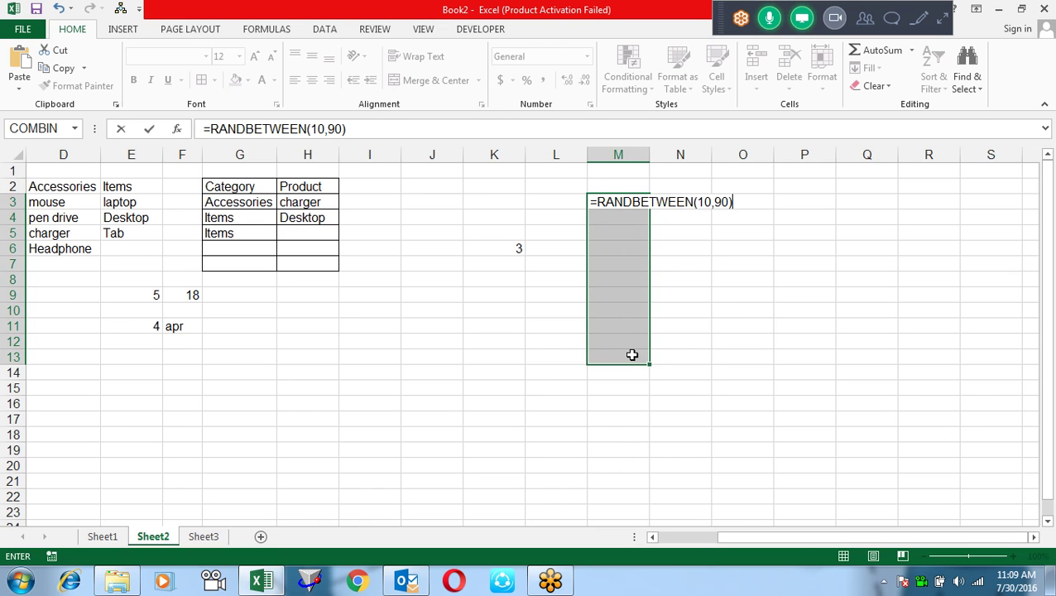
{"action": "key", "text": "ctrl+Return"}
Convert the random numbers in M3:M13 to fixed values with Paste Special > Values.
{"action": "key", "text": "ctrl+c"}
{"action": "key", "text": "ctrl+alt+v"}
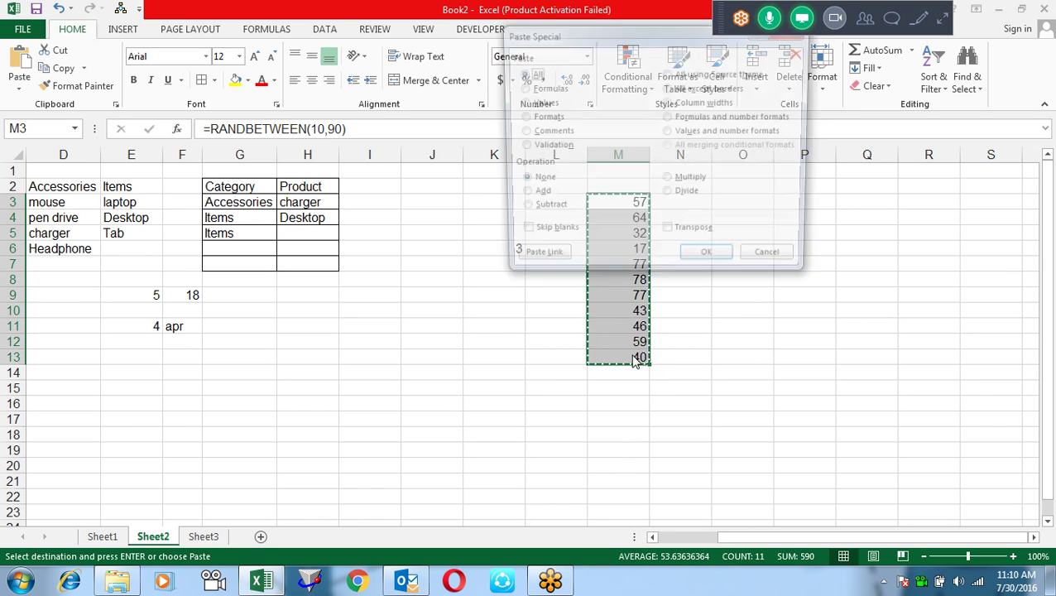
{"action": "key", "text": "v"}
{"action": "key", "text": "Return"}
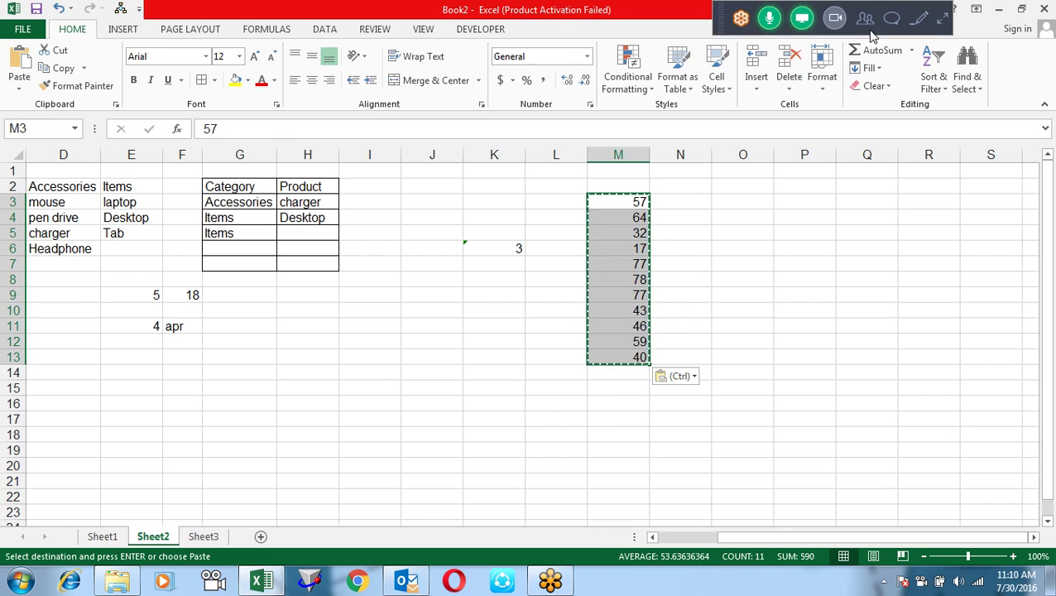
Unmute an attendee from the meeting's attendee list, then paste the numbers back into M3:M13.
{"action": "left_click", "coordinate": [869, 30]}
{"action": "left_click", "coordinate": [865, 18]}
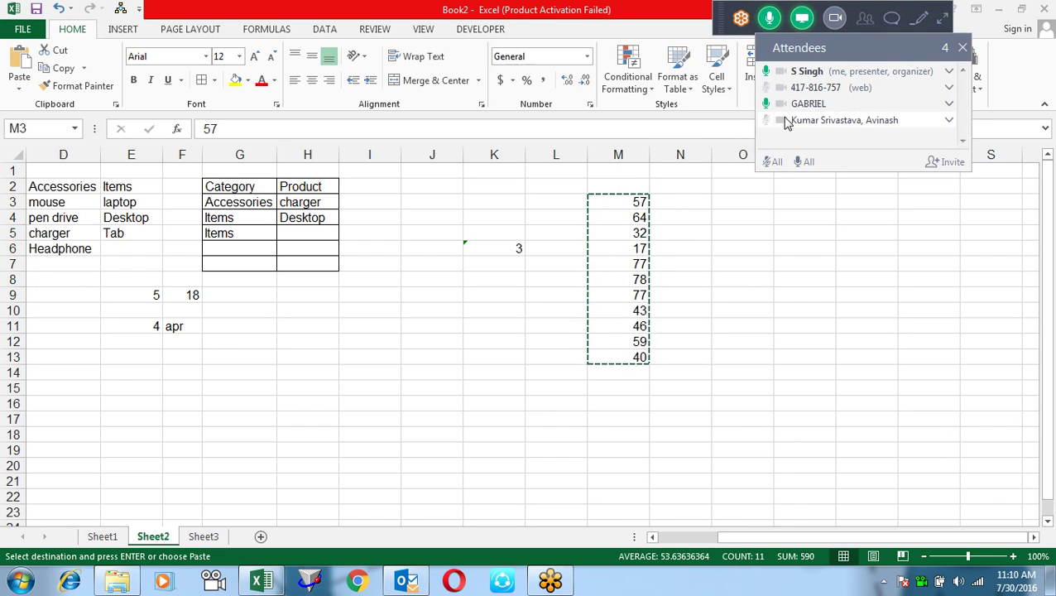
{"action": "left_click", "coordinate": [767, 104]}
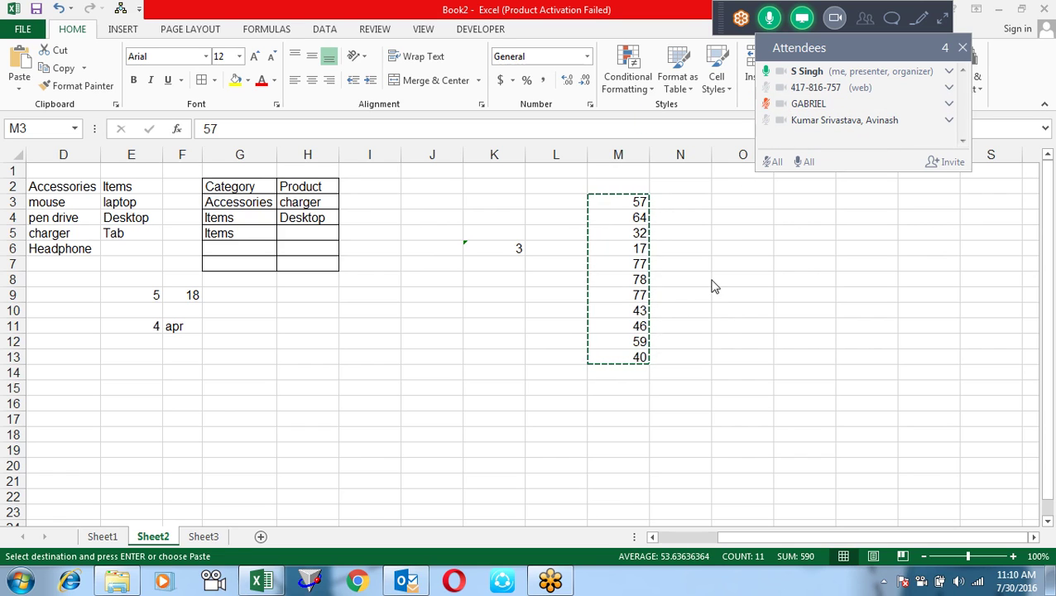
{"action": "left_click", "coordinate": [963, 47]}
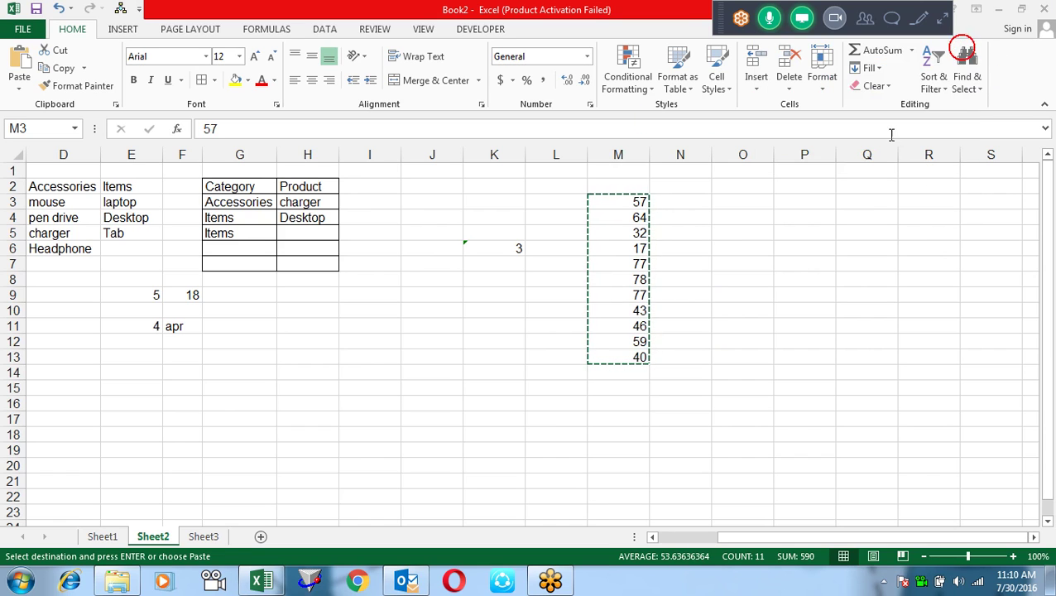
{"action": "key", "text": "ctrl+v"}
Number O3:O13 from 1 to 11 by entering 1, 2, 3 and filling down.
{"action": "left_click", "coordinate": [673, 205]}
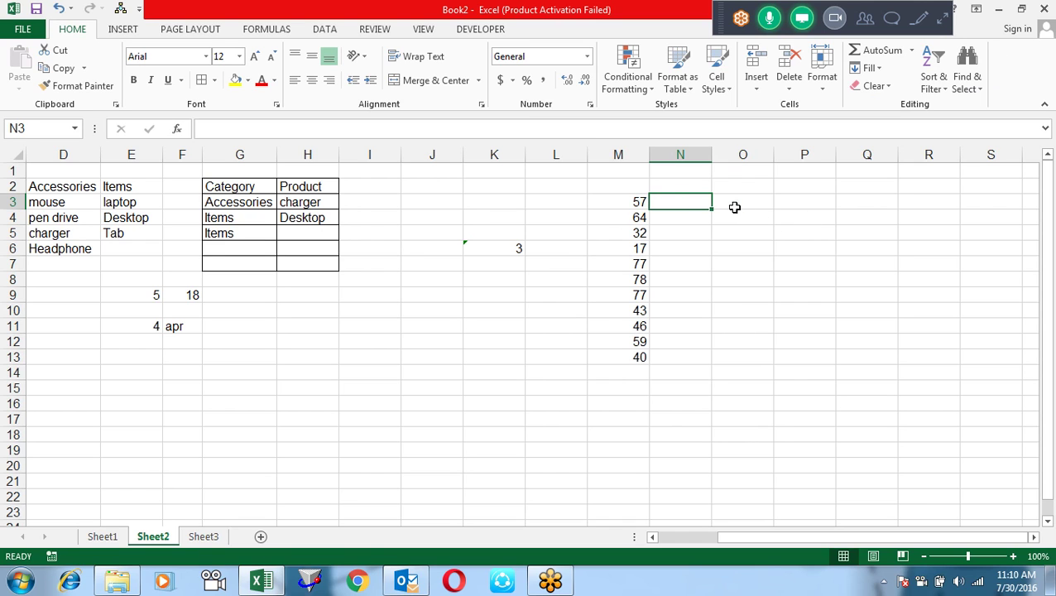
{"action": "left_click", "coordinate": [734, 206]}
{"action": "type", "text": "="}
{"action": "key", "text": "Escape"}
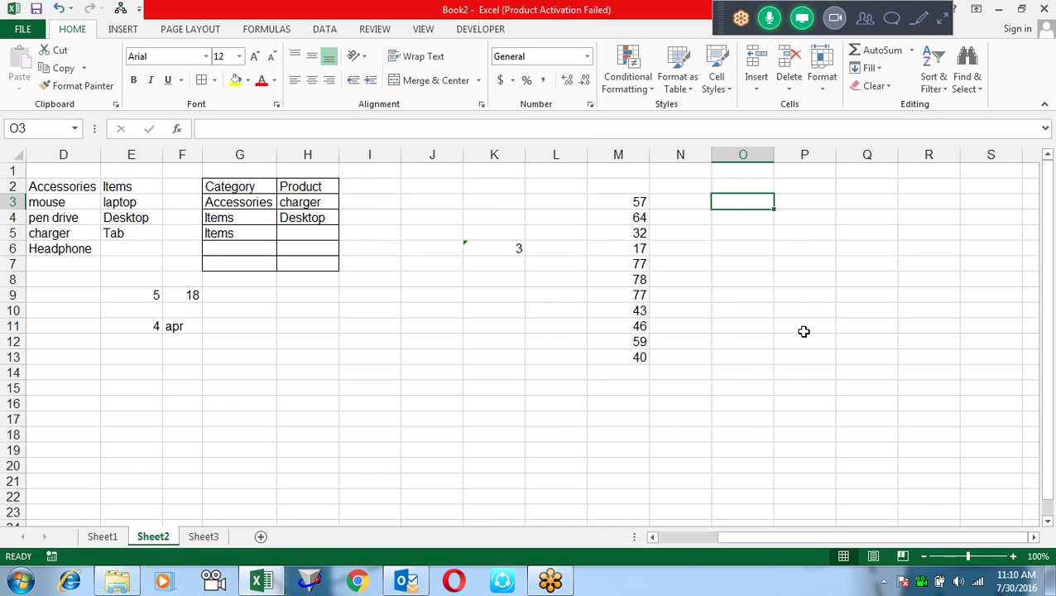
{"action": "type", "text": "1"}
{"action": "key", "text": "Return"}
{"action": "type", "text": "2"}
{"action": "key", "text": "Return"}
{"action": "type", "text": "3"}
{"action": "key", "text": "Return"}
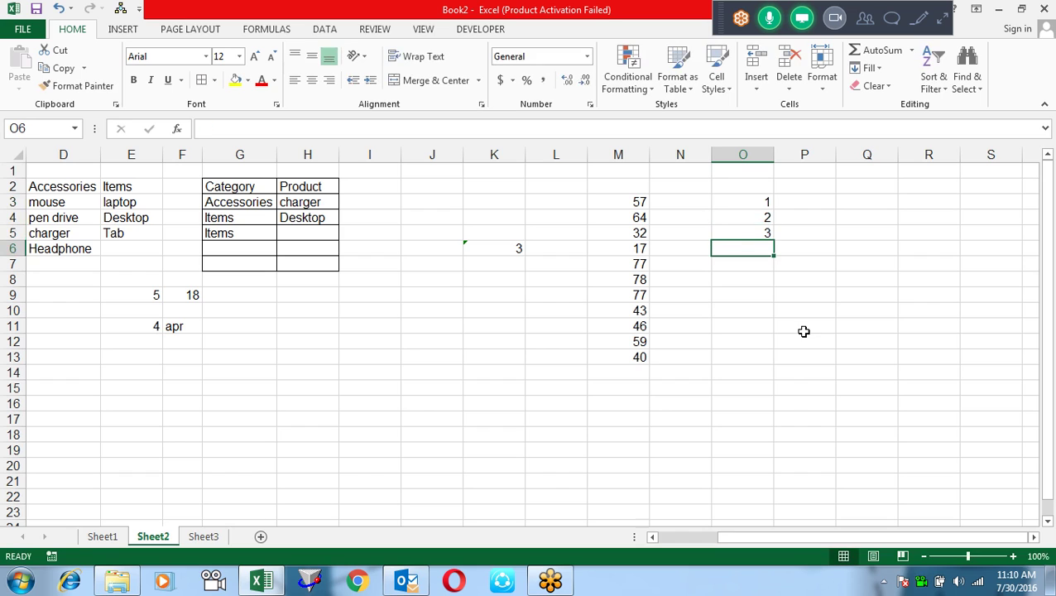
{"action": "key", "text": "Up"}
{"action": "key", "text": "Up"}
{"action": "key", "text": "Up"}
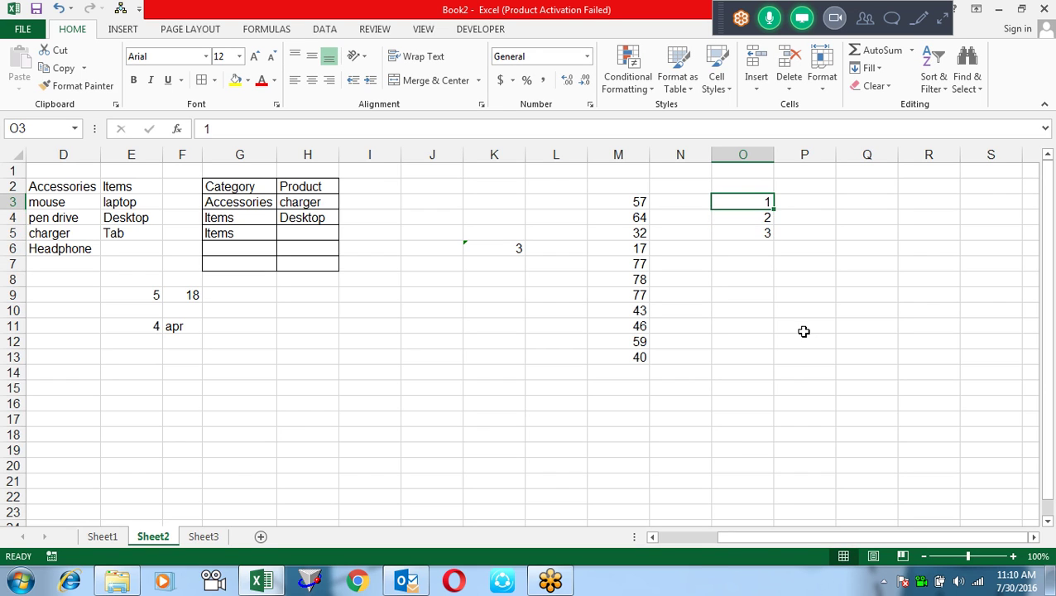
{"action": "key", "text": "shift+Down"}
{"action": "key", "text": "shift+Down"}
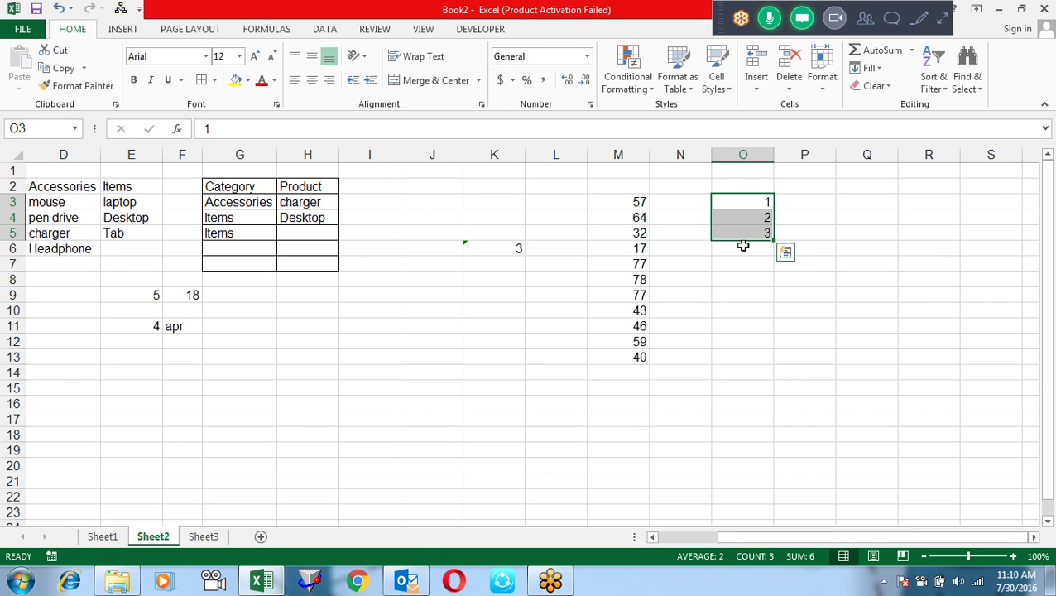
{"action": "left_click_drag", "start_coordinate": [772, 239], "coordinate": [772, 361]}
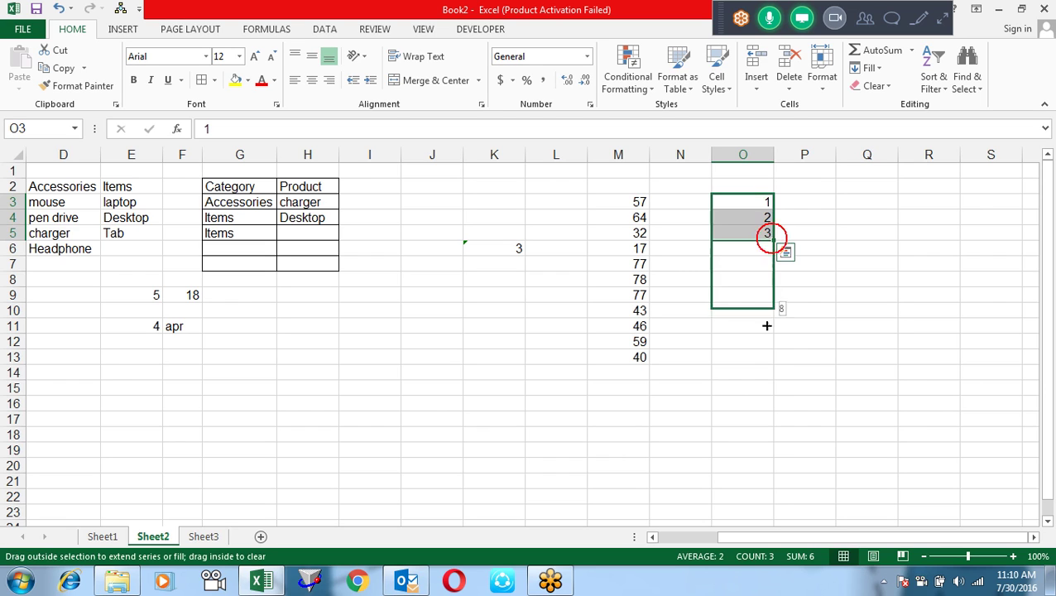
Begin a SMALL formula in P3.
{"action": "left_click", "coordinate": [805, 202]}
{"action": "key", "text": "F2"}
{"action": "type", "text": "="}
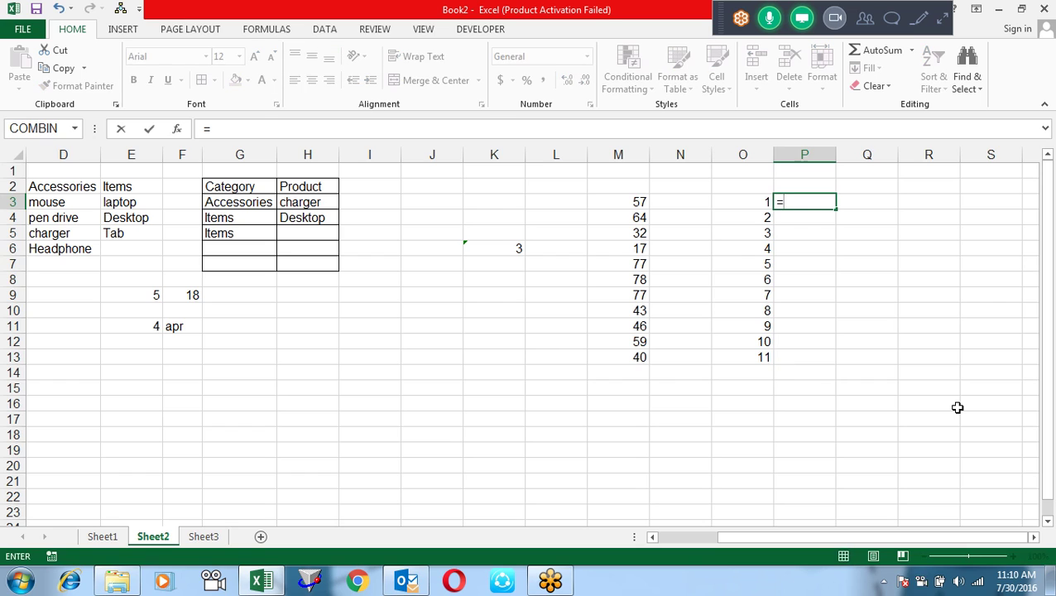
{"action": "type", "text": "sm"}
{"action": "key", "text": "Tab"}
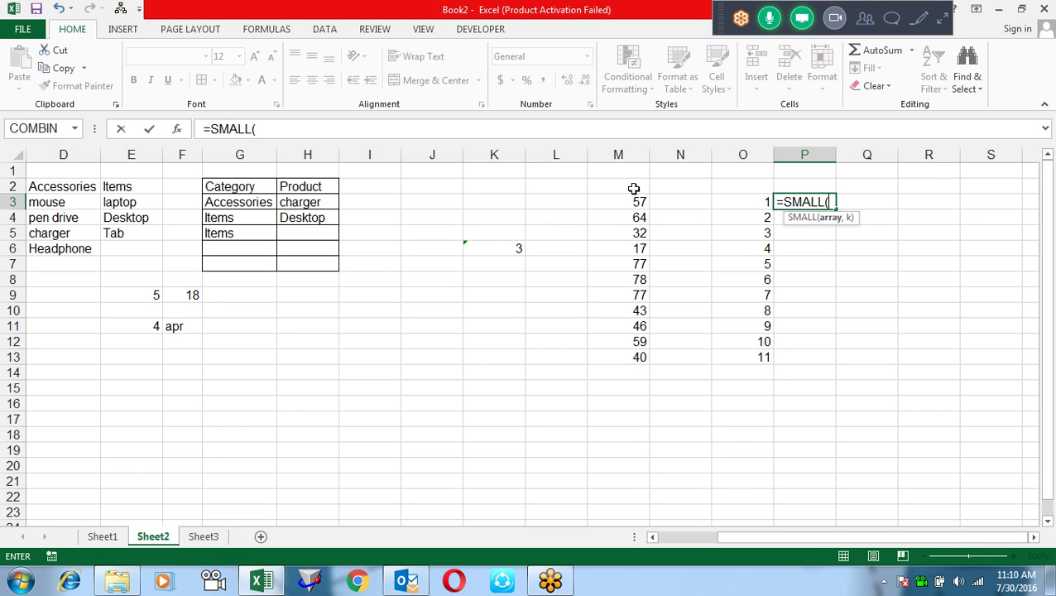
Enter =SMALL($M$3:$M$13,$O3) in P3 with absolute references.
{"action": "left_click_drag", "start_coordinate": [632, 201], "coordinate": [639, 353]}
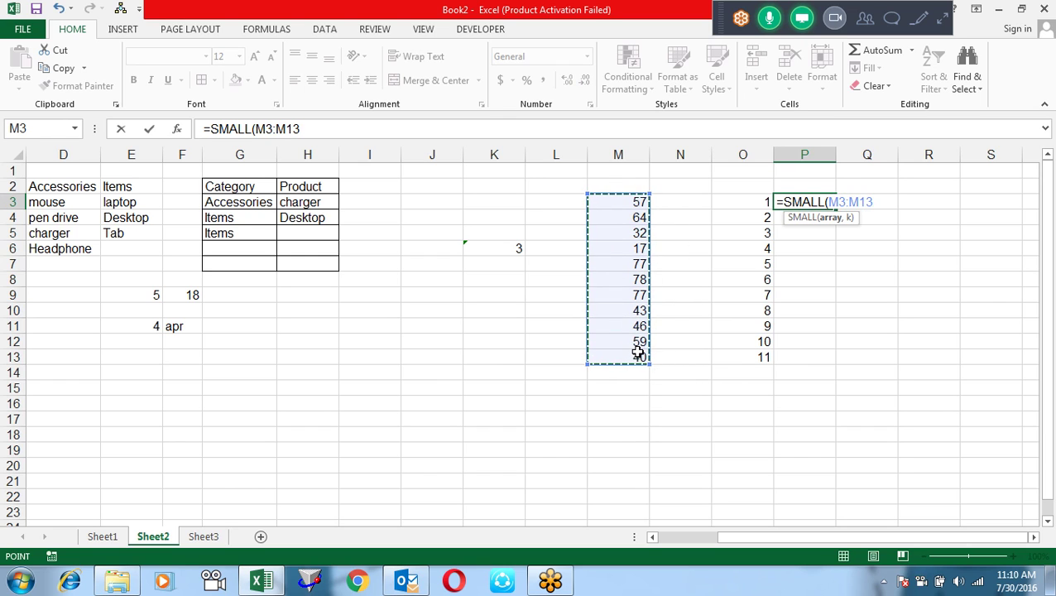
{"action": "key", "text": "F4"}
{"action": "type", "text": "$M$13,"}
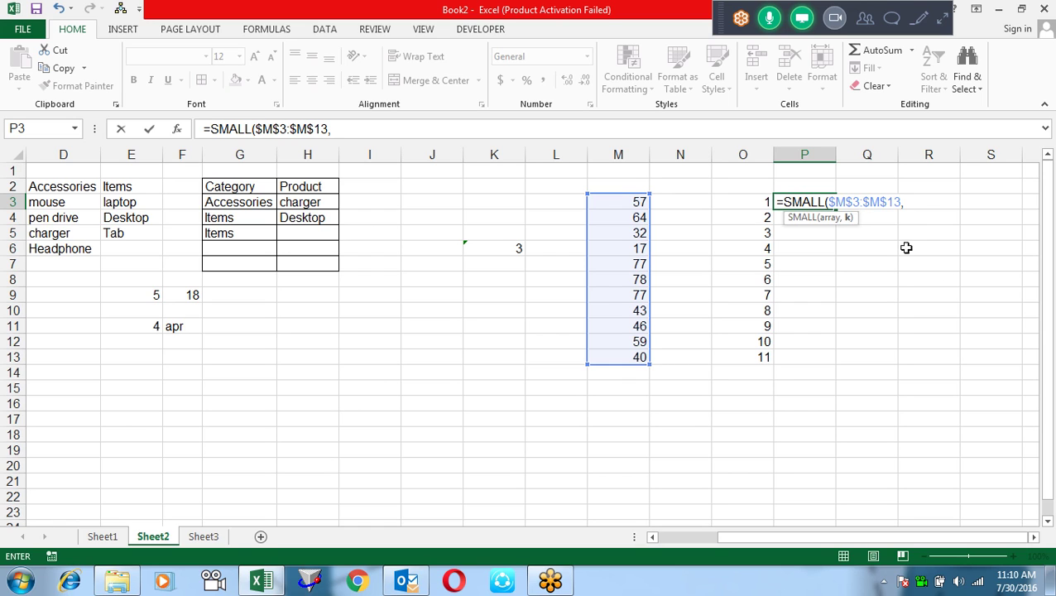
{"action": "left_click", "coordinate": [761, 204]}
{"action": "key", "text": "F4"}
{"action": "key", "text": "F4"}
{"action": "key", "text": "F4"}
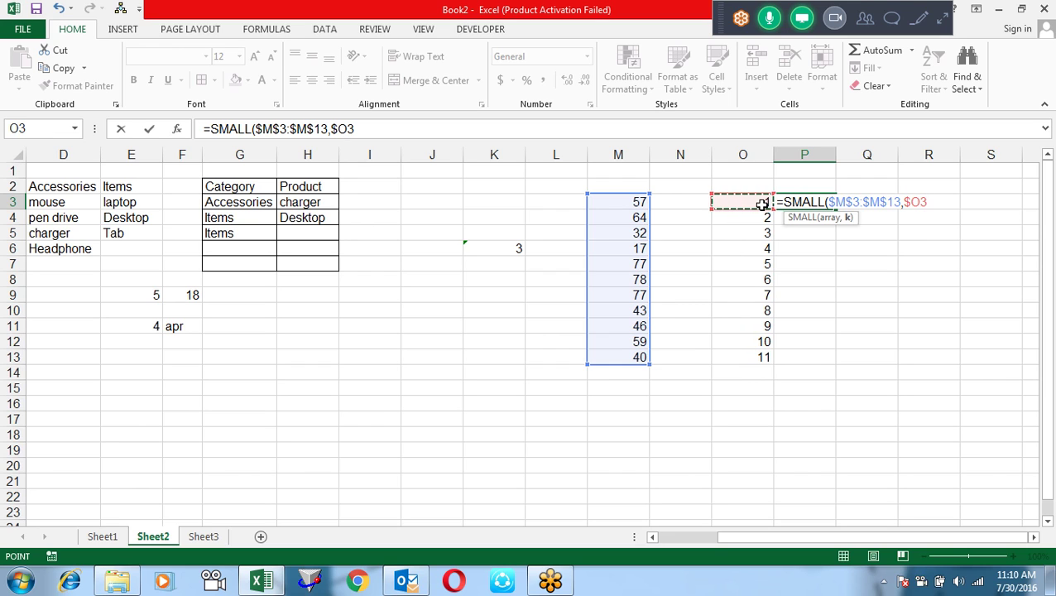
{"action": "key", "text": "Return"}
Copy the SMALL formula down P3:P13, listing values ascending from 17 to 78.
{"action": "key", "text": "Up"}
{"action": "key", "text": "ctrl+c"}
{"action": "key", "text": "Left"}
{"action": "key", "text": "ctrl+Down"}
{"action": "key", "text": "Right"}
{"action": "key", "text": "ctrl+shift+Up"}
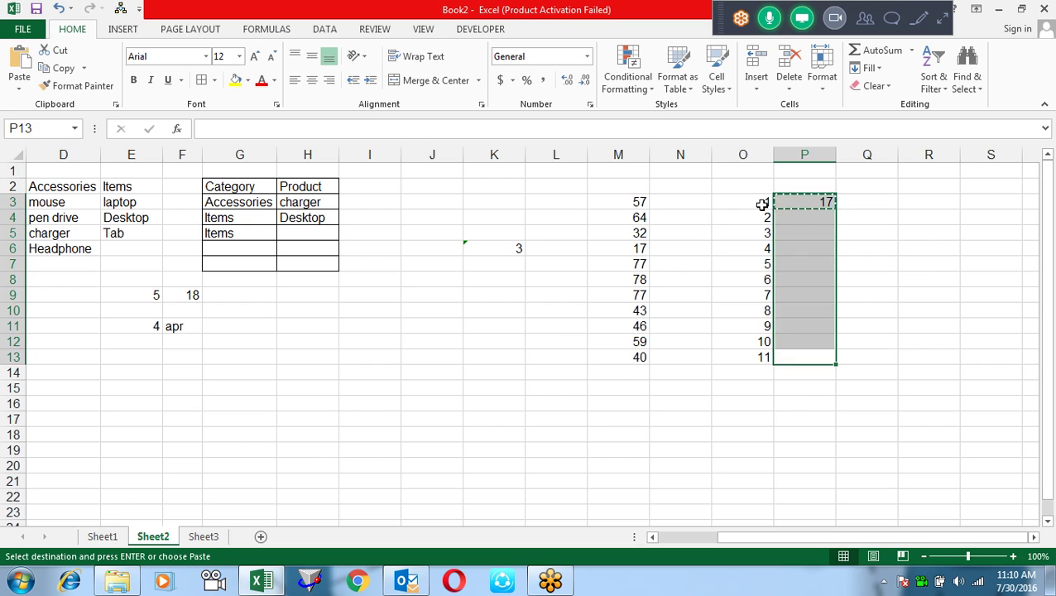
{"action": "key", "text": "ctrl+v"}
{"action": "key", "text": "Up"}
{"action": "key", "text": "Escape"}
Check P3's formula and return to heading cell P2.
{"action": "key", "text": "Up"}
{"action": "key", "text": "Up"}
{"action": "key", "text": "Up"}
{"action": "key", "text": "Up"}
{"action": "key", "text": "Up"}
{"action": "key", "text": "Up"}
{"action": "key", "text": "Up"}
{"action": "key", "text": "Up"}
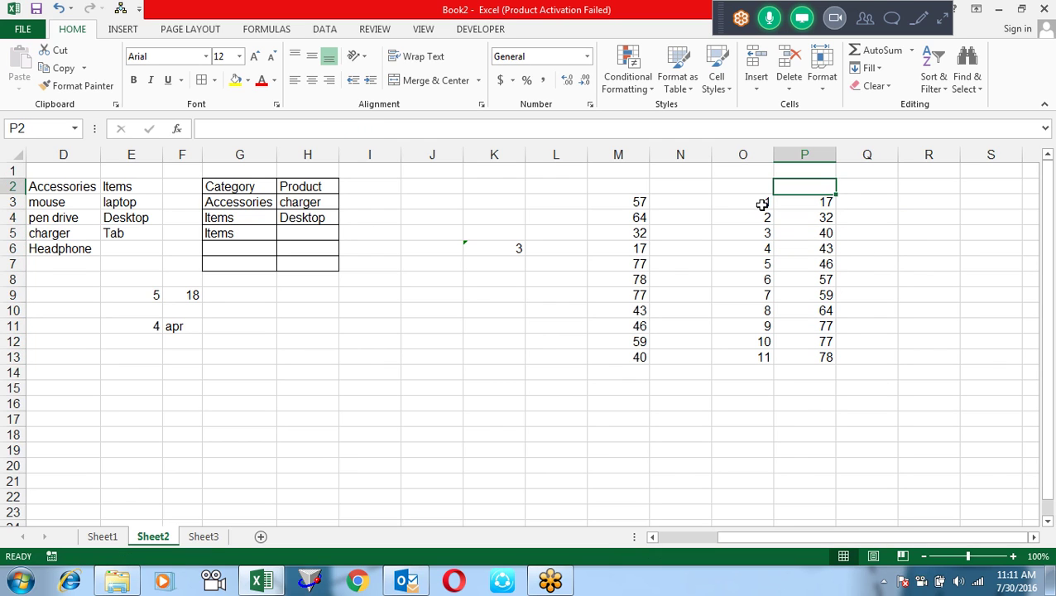
{"action": "key", "text": "Down"}
{"action": "key", "text": "Up"}
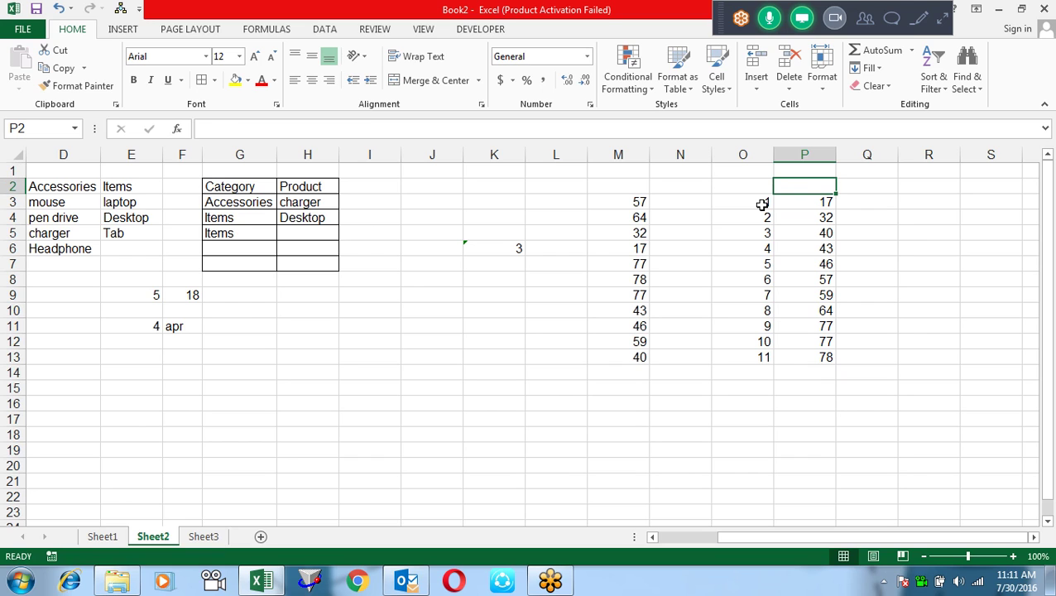
Add the headings small in P2 and large in Q2, fixing the typo.
{"action": "type", "text": "sma"}
{"action": "key", "text": "Return"}
{"action": "key", "text": "Up"}
{"action": "key", "text": "Right"}
{"action": "type", "text": "larget"}
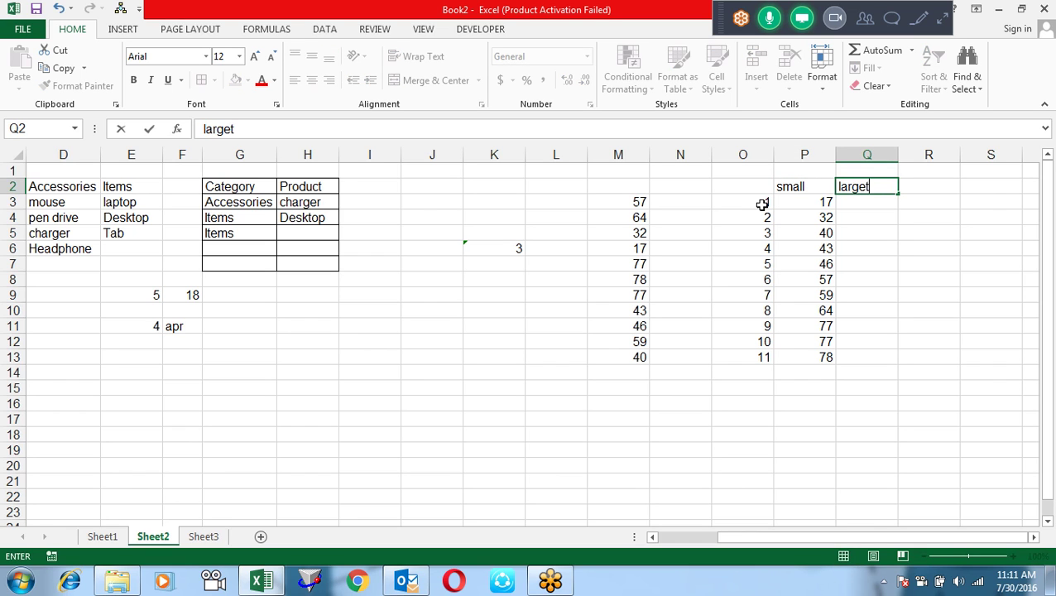
{"action": "key", "text": "Return"}
{"action": "key", "text": "Up"}
{"action": "key", "text": "F2"}
{"action": "key", "text": "BackSpace"}
{"action": "key", "text": "Return"}
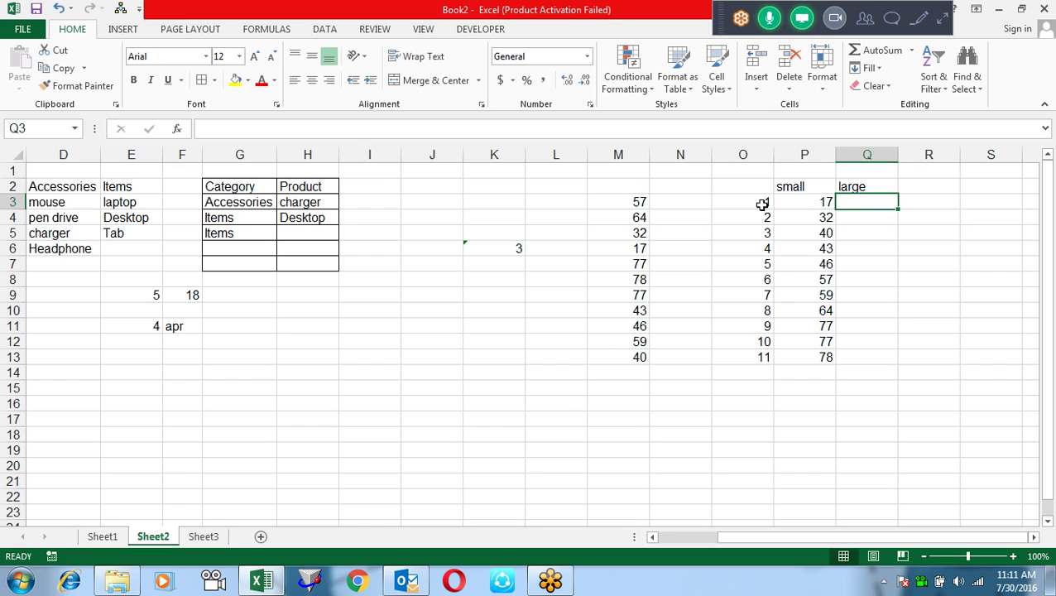
Copy the SMALL formula into Q3 and change it to =LARGE($M$3:$M$13,$O3).
{"action": "key", "text": "ctrl+r"}
{"action": "key", "text": "F2"}
{"action": "key", "text": "ctrl+Left"}
{"action": "key", "text": "ctrl+Left"}
{"action": "key", "text": "Left"}
{"action": "key", "text": "Left"}
{"action": "key", "text": "Left"}
{"action": "key", "text": "Delete"}
{"action": "key", "text": "Delete"}
{"action": "key", "text": "BackSpace"}
{"action": "key", "text": "BackSpace"}
{"action": "key", "text": "BackSpace"}
{"action": "type", "text": "LARGE"}
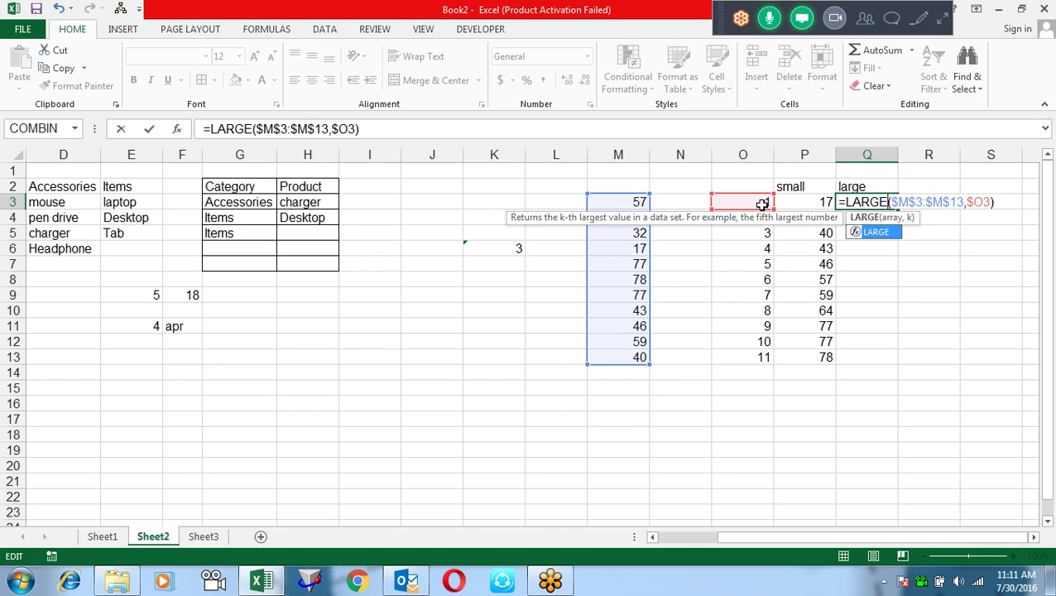
{"action": "key", "text": "Return"}
Copy the LARGE formula down Q3:Q13, listing values descending from 78 to 17.
{"action": "key", "text": "Up"}
{"action": "key", "text": "ctrl+c"}
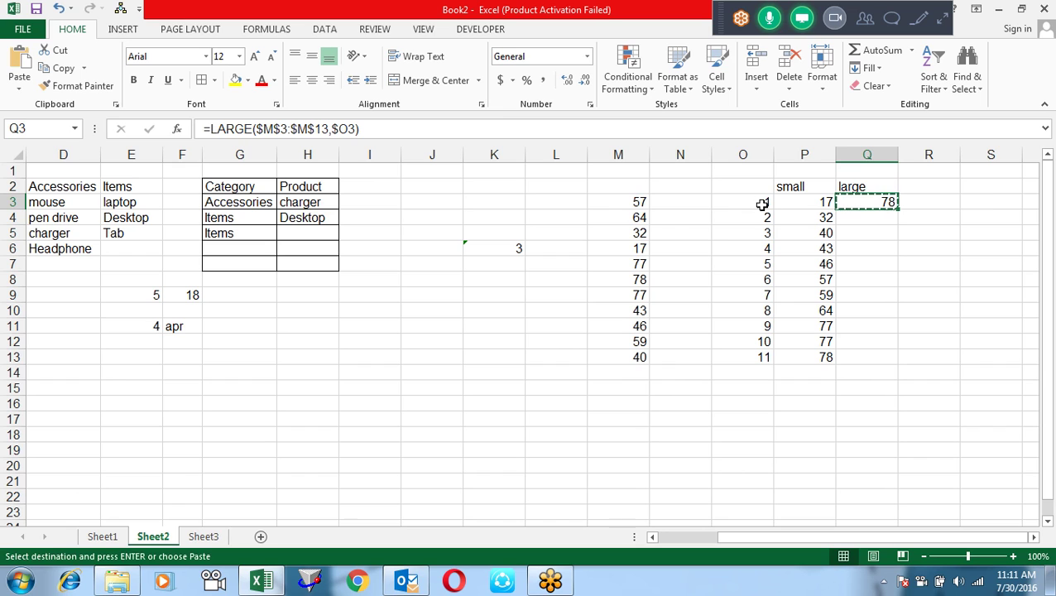
{"action": "key", "text": "Left"}
{"action": "key", "text": "ctrl+Down"}
{"action": "key", "text": "Right"}
{"action": "key", "text": "ctrl+shift+Up"}
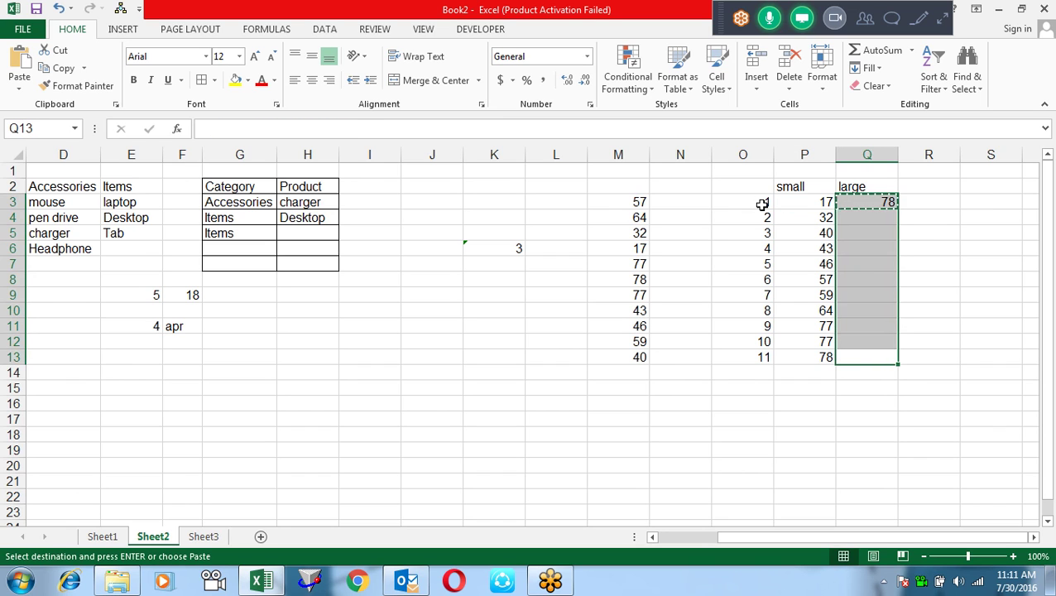
{"action": "key", "text": "ctrl+v"}
{"action": "key", "text": "Escape"}
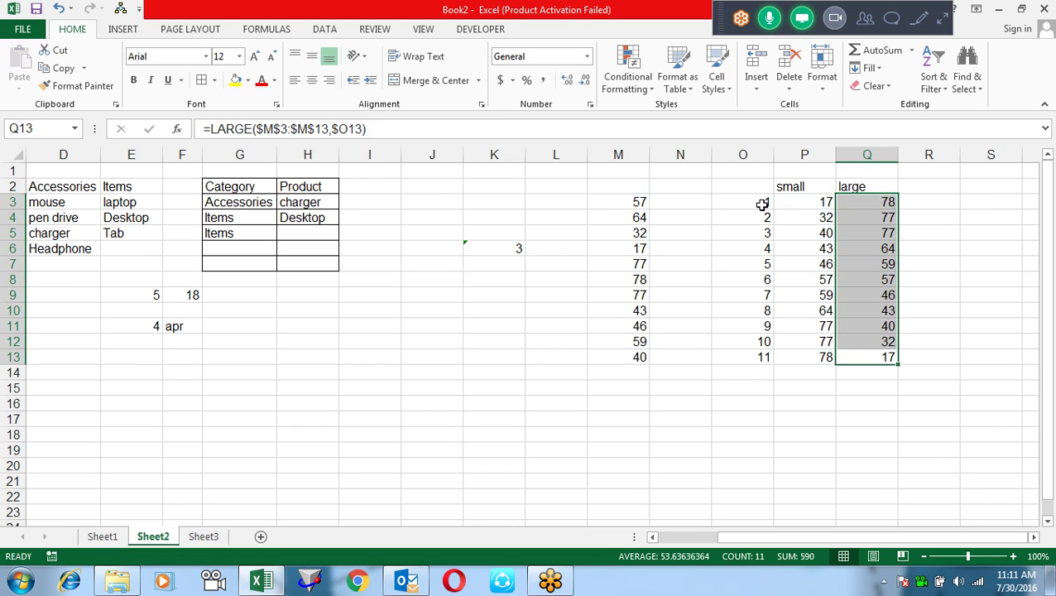
{"action": "key", "text": "Down"}
{"action": "key", "text": "Up"}
{"action": "key", "text": "Up"}
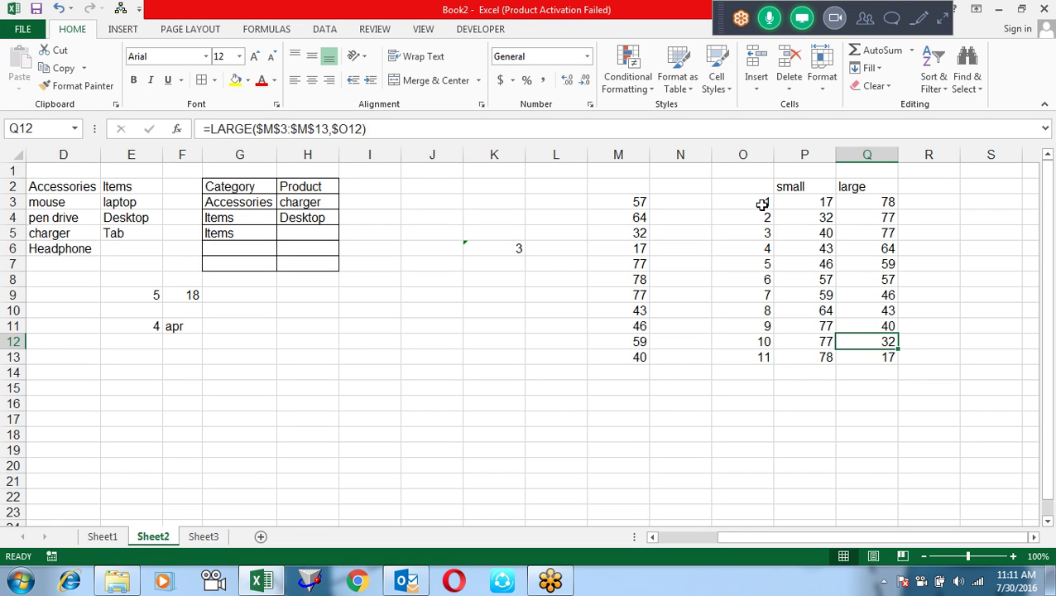
Delete empty column N so ranks, small and large shift into N, O and P.
{"action": "right_click", "coordinate": [678, 154]}
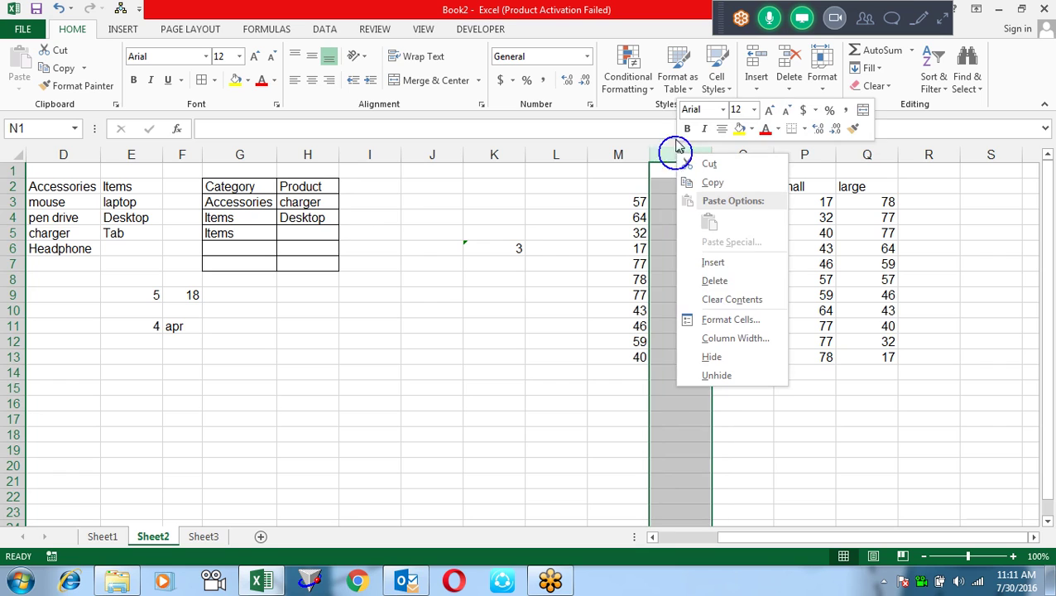
{"action": "left_click", "coordinate": [715, 280]}
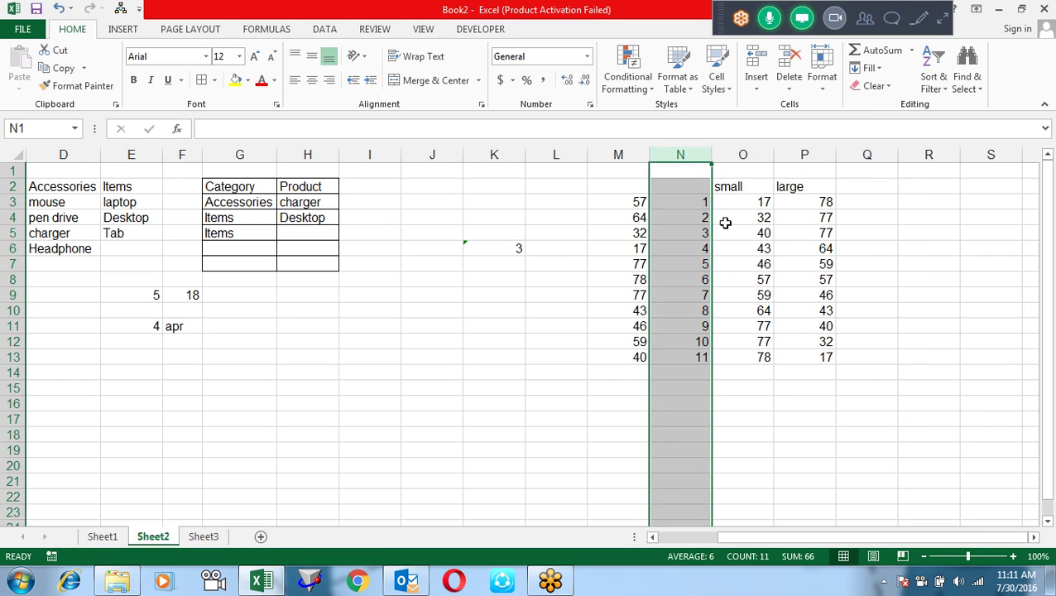
{"action": "left_click", "coordinate": [694, 207]}
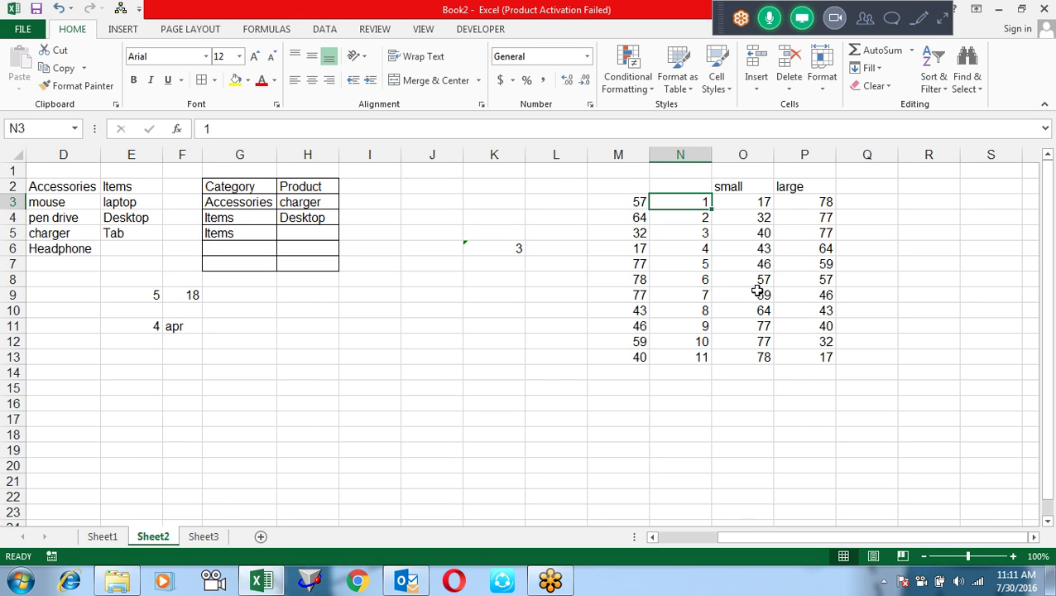
{"action": "key", "text": "Right"}
{"action": "key", "text": "Right"}
{"action": "key", "text": "Right"}
{"action": "key", "text": "Right"}
{"action": "key", "text": "Up"}
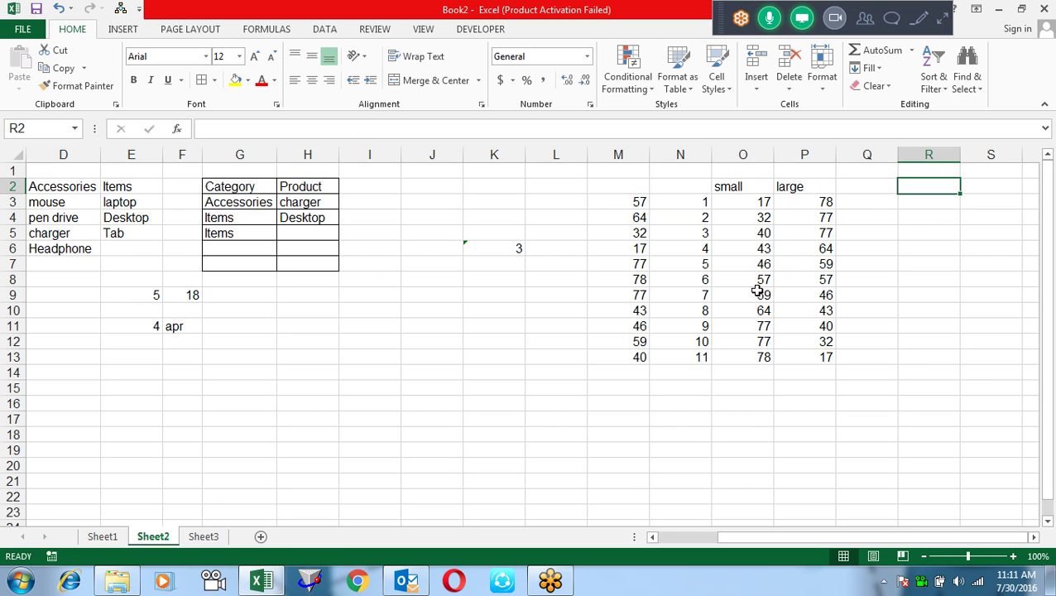
Add a data-validation list of ASC and Desc to cell R2.
{"action": "left_click", "coordinate": [325, 30]}
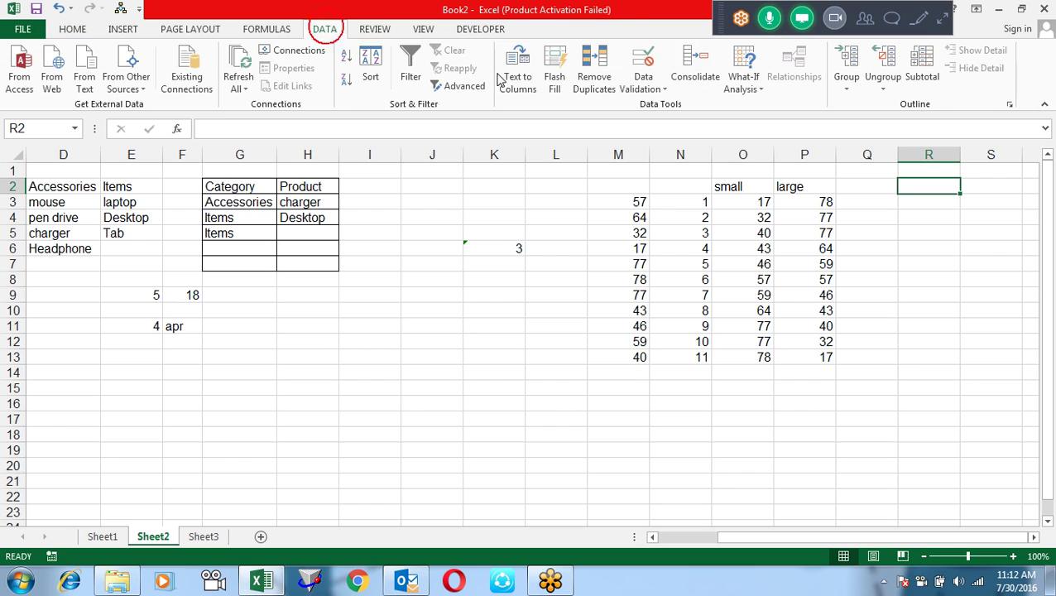
{"action": "left_click", "coordinate": [648, 73]}
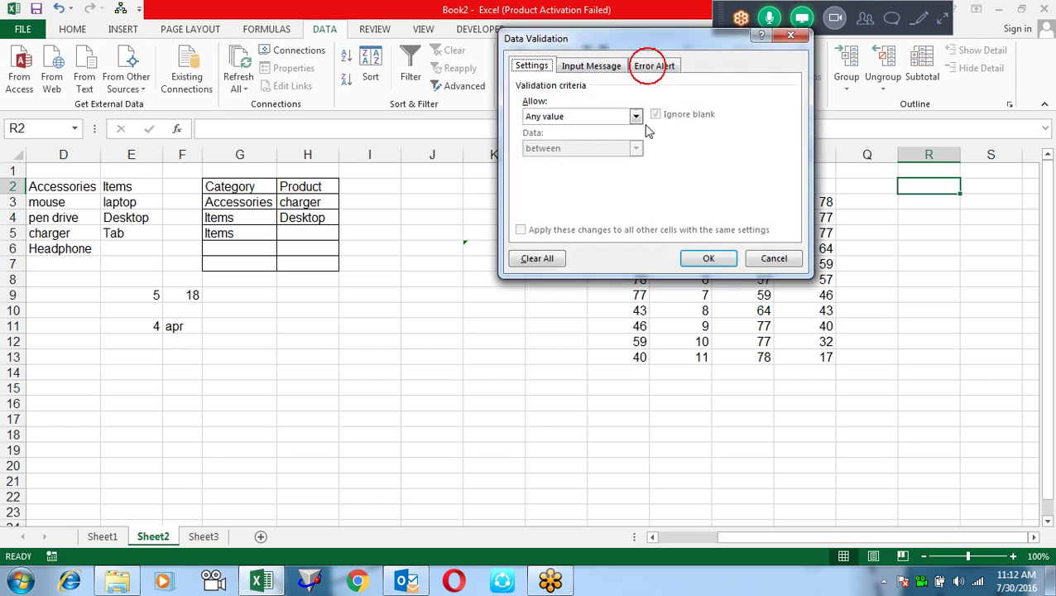
{"action": "left_click", "coordinate": [634, 116]}
{"action": "left_click", "coordinate": [595, 163]}
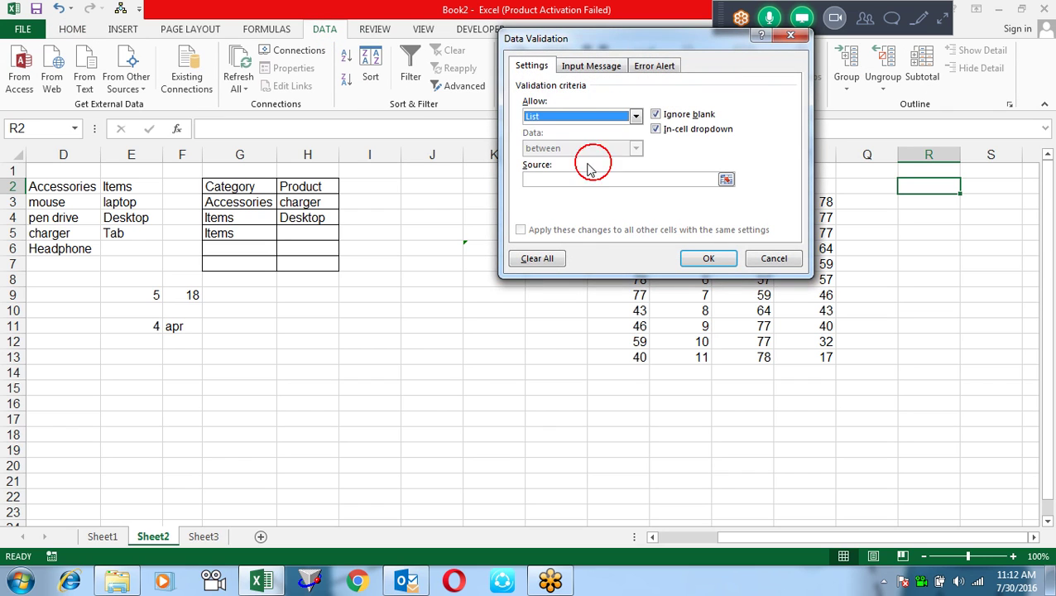
{"action": "left_click", "coordinate": [582, 180]}
{"action": "type", "text": "ASC"}
{"action": "type", "text": "Desc"}
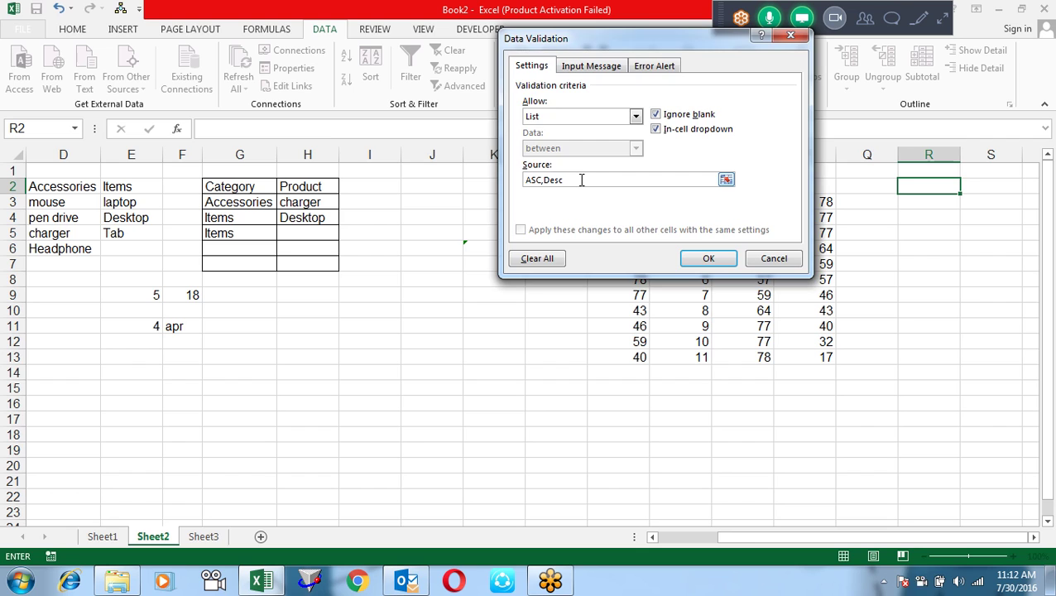
{"action": "key", "text": "Return"}
Test R2's dropdown with ASC, leave it set to Desc, and scroll one column right.
{"action": "left_click", "coordinate": [967, 186]}
{"action": "left_click", "coordinate": [927, 199]}
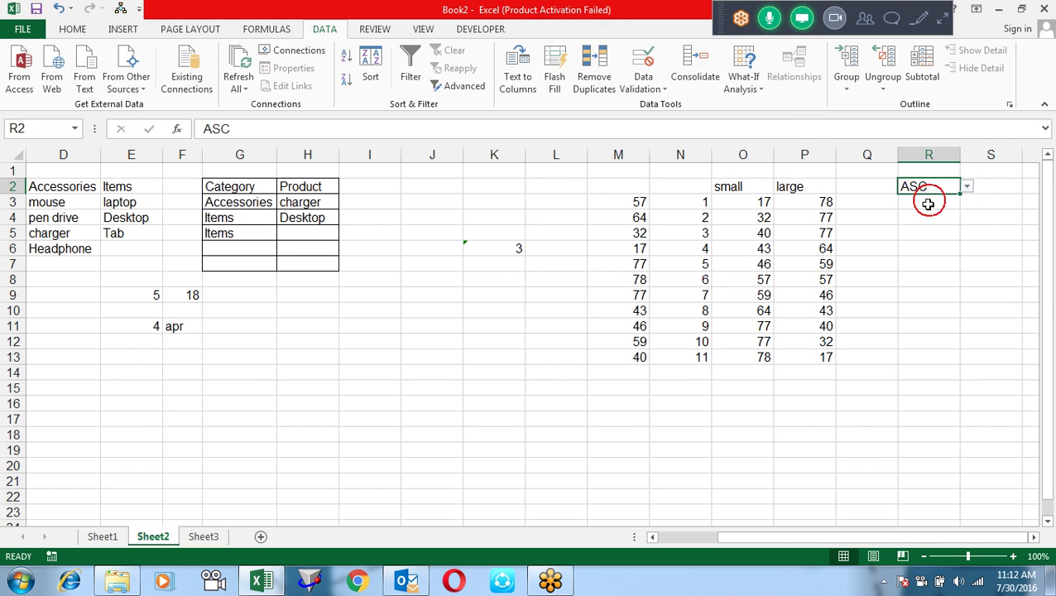
{"action": "left_click", "coordinate": [966, 186]}
{"action": "left_click", "coordinate": [944, 209]}
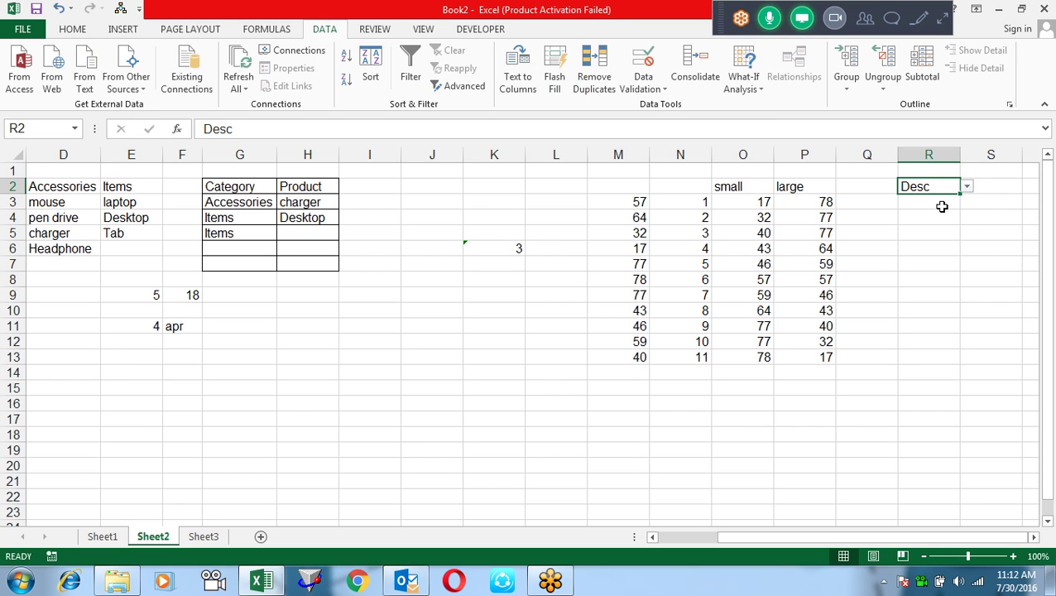
{"action": "left_click", "coordinate": [942, 206]}
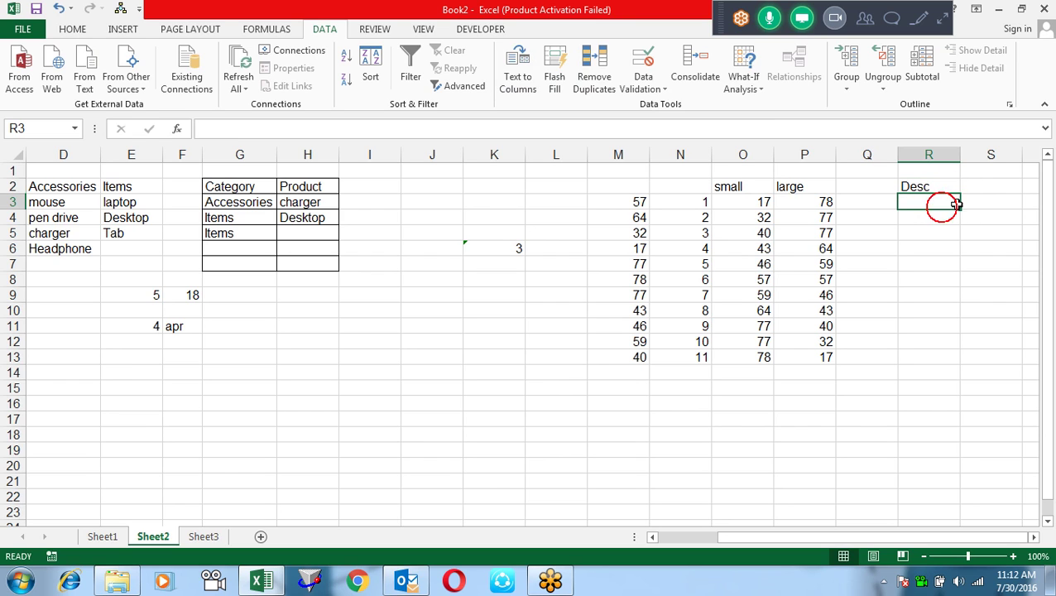
{"action": "left_click", "coordinate": [1033, 537]}
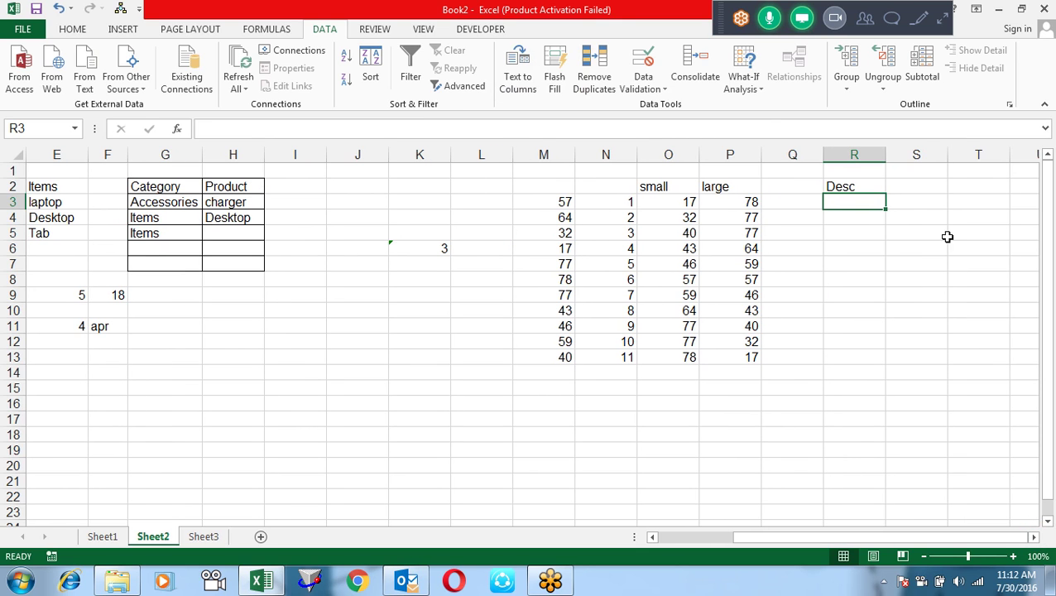
Enter =IF(R2="ASC",1,2) in S2.
{"action": "left_click", "coordinate": [910, 190]}
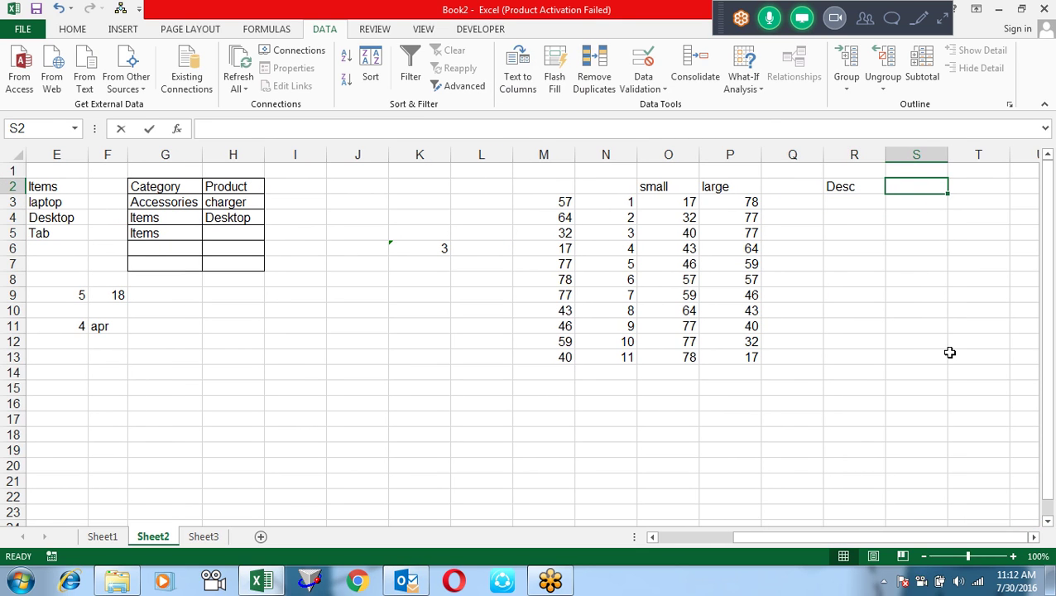
{"action": "type", "text": "=if"}
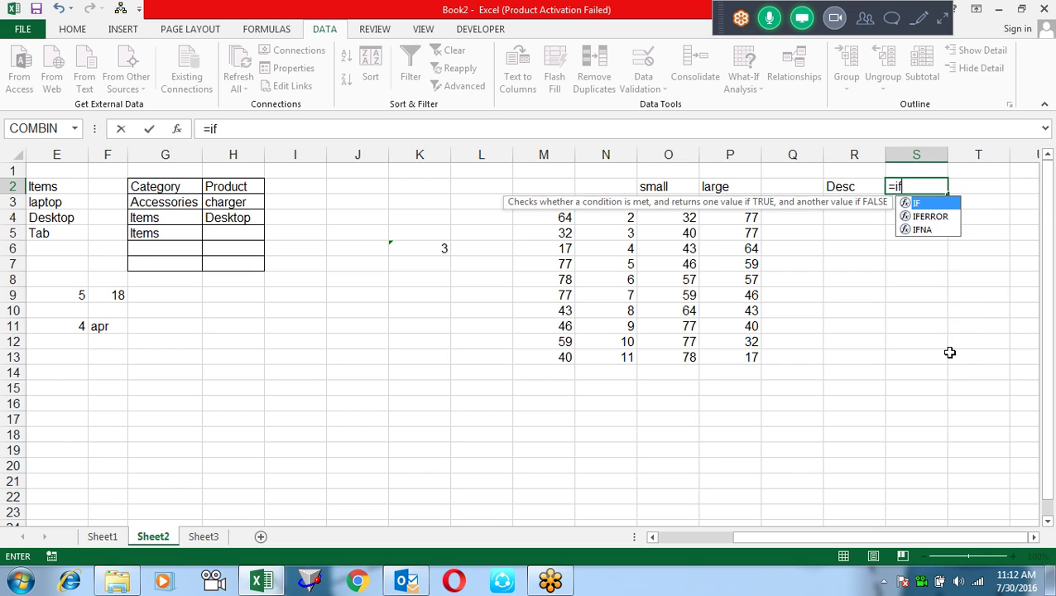
{"action": "type", "text": "("}
{"action": "key", "text": "Left"}
{"action": "type", "text": "=\"ASC\",1,2"}
{"action": "key", "text": "Return"}
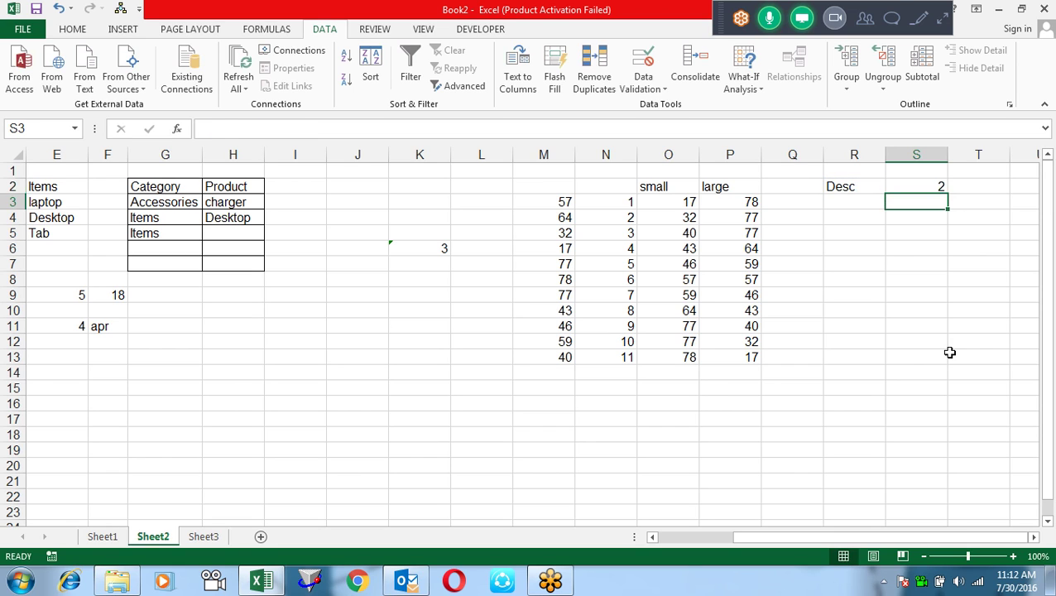
Switch R2 to ASC and back to Desc to test S2, then move to R3.
{"action": "key", "text": "Up"}
{"action": "key", "text": "Left"}
{"action": "key", "text": "alt+Down"}
{"action": "key", "text": "Up"}
{"action": "key", "text": "Return"}
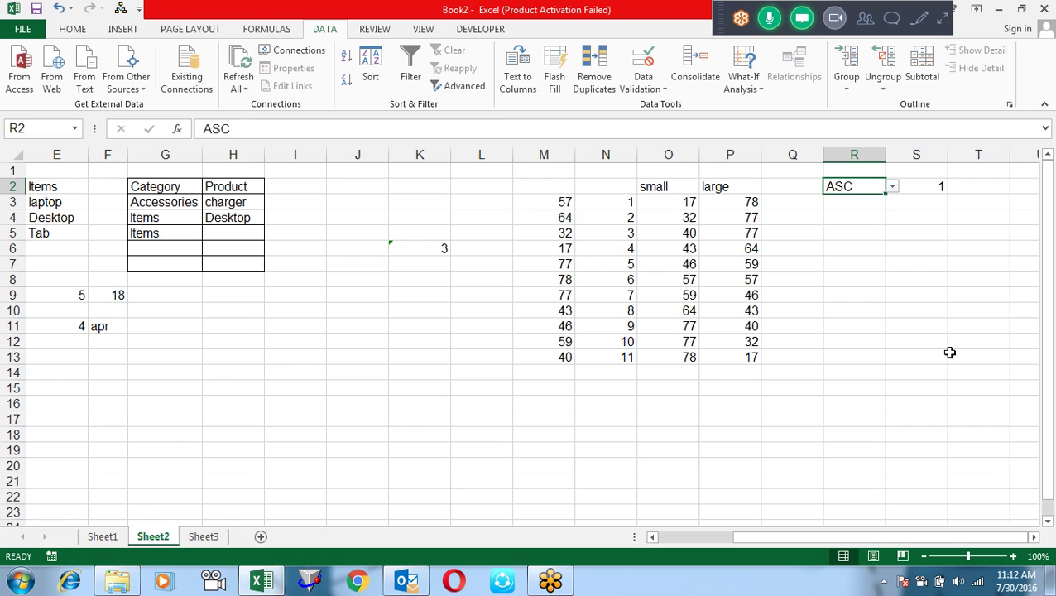
{"action": "key", "text": "alt+Down"}
{"action": "key", "text": "Down"}
{"action": "key", "text": "Return"}
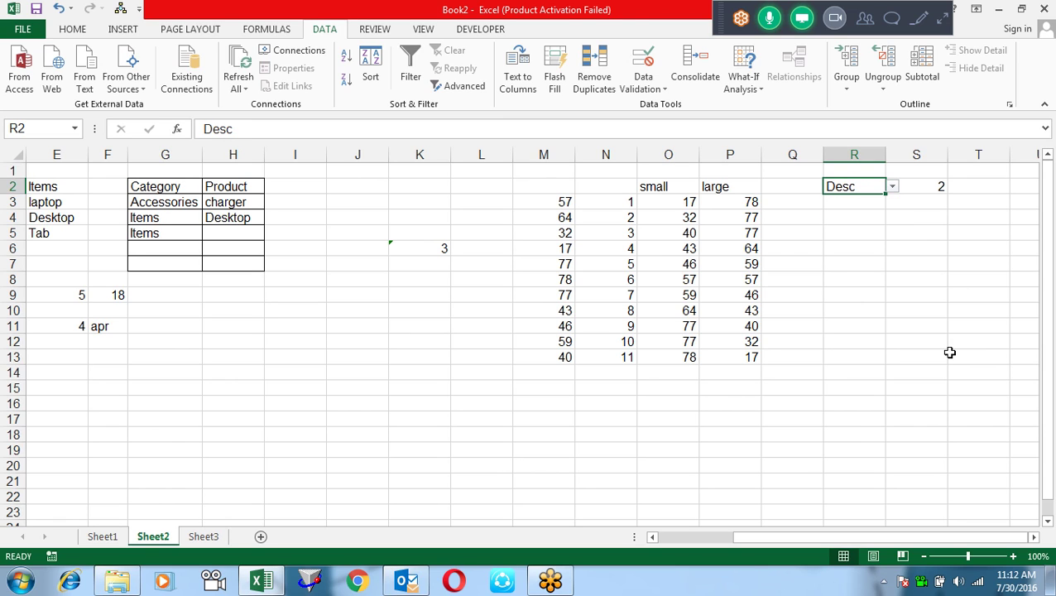
{"action": "key", "text": "Right"}
{"action": "key", "text": "Left"}
{"action": "key", "text": "Down"}
Start R3's formula as CHOOSE indexed by $S$2, with SMALL($M$3:$M$13,N3) as the first choice.
{"action": "type", "text": "="}
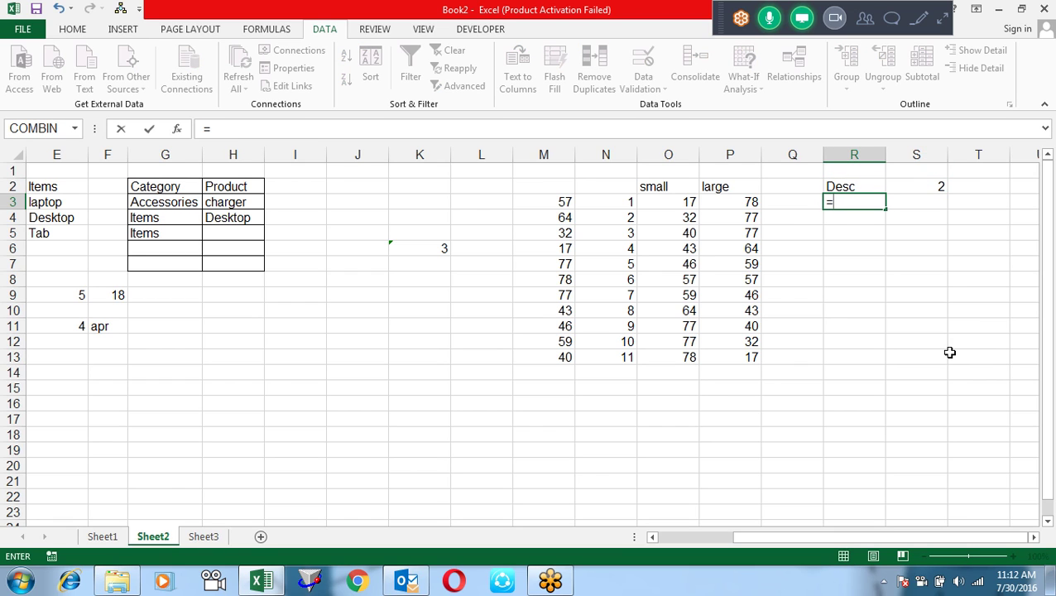
{"action": "type", "text": "cho"}
{"action": "key", "text": "Tab"}
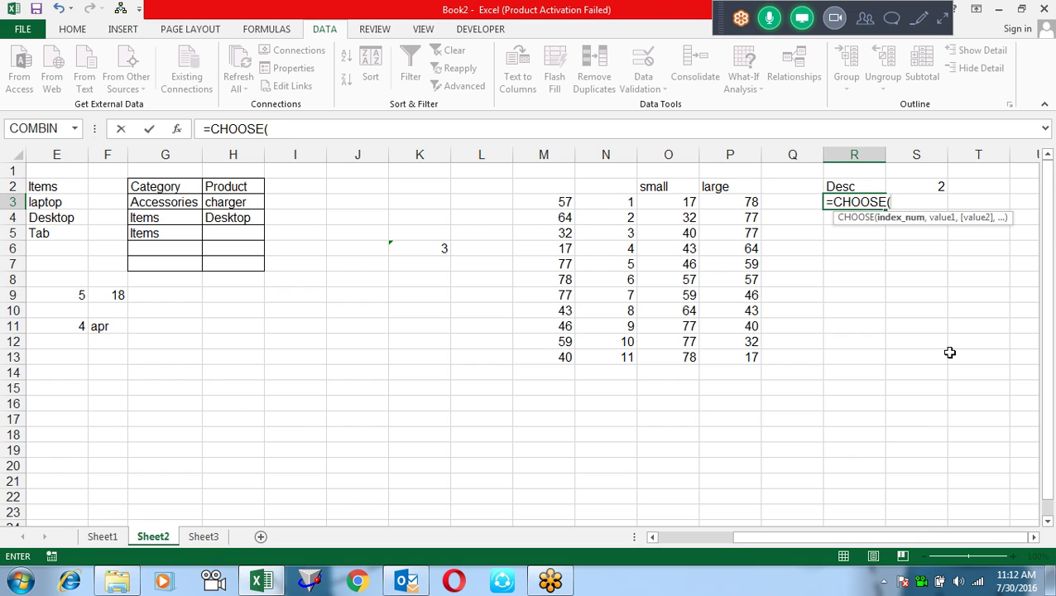
{"action": "key", "text": "Up"}
{"action": "key", "text": "Right"}
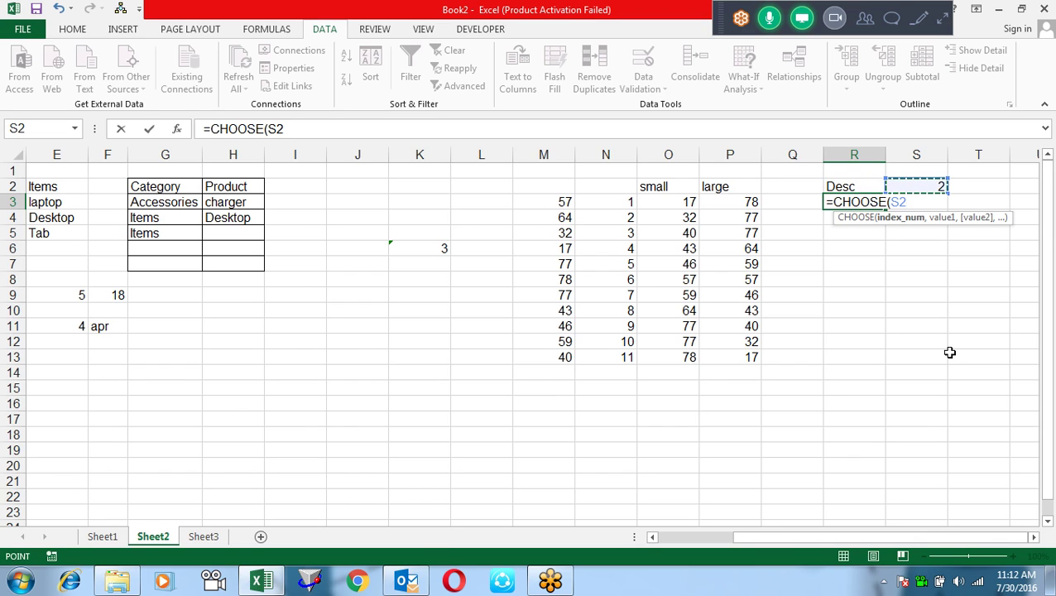
{"action": "key", "text": "F4"}
{"action": "type", "text": "$S$2,"}
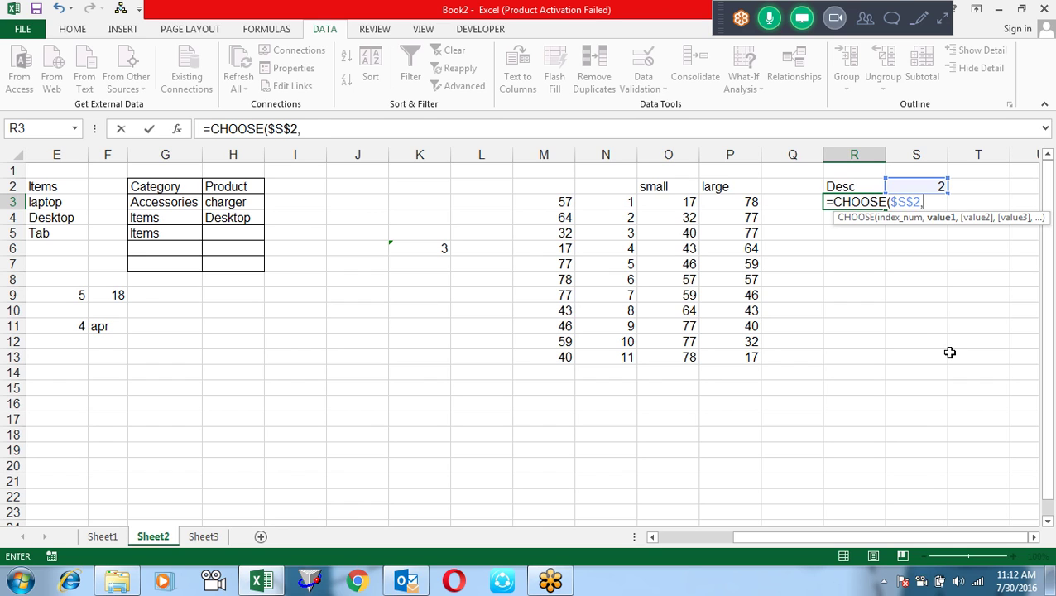
{"action": "type", "text": "sm"}
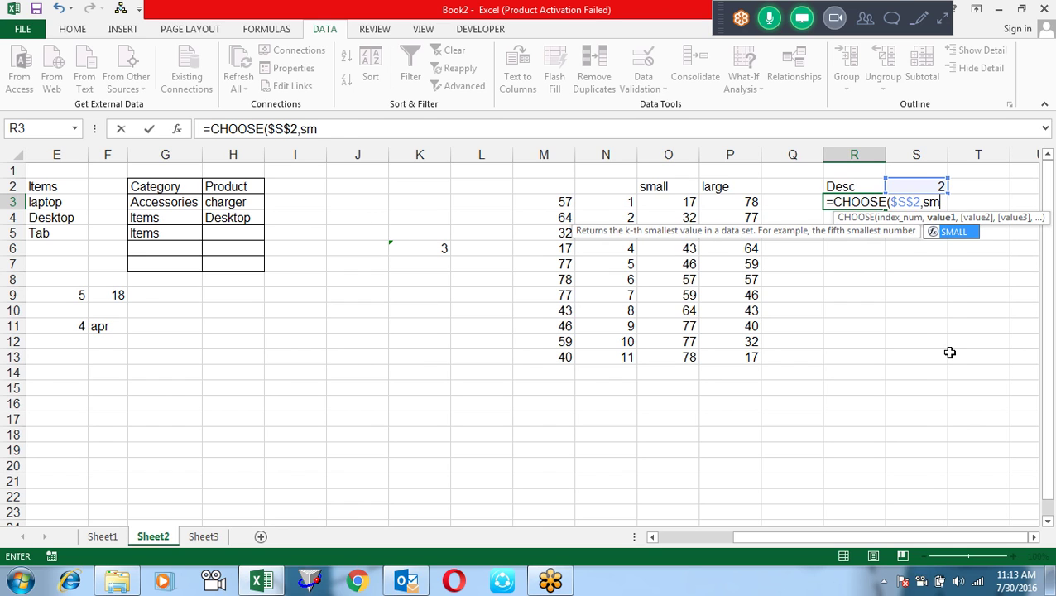
{"action": "key", "text": "Tab"}
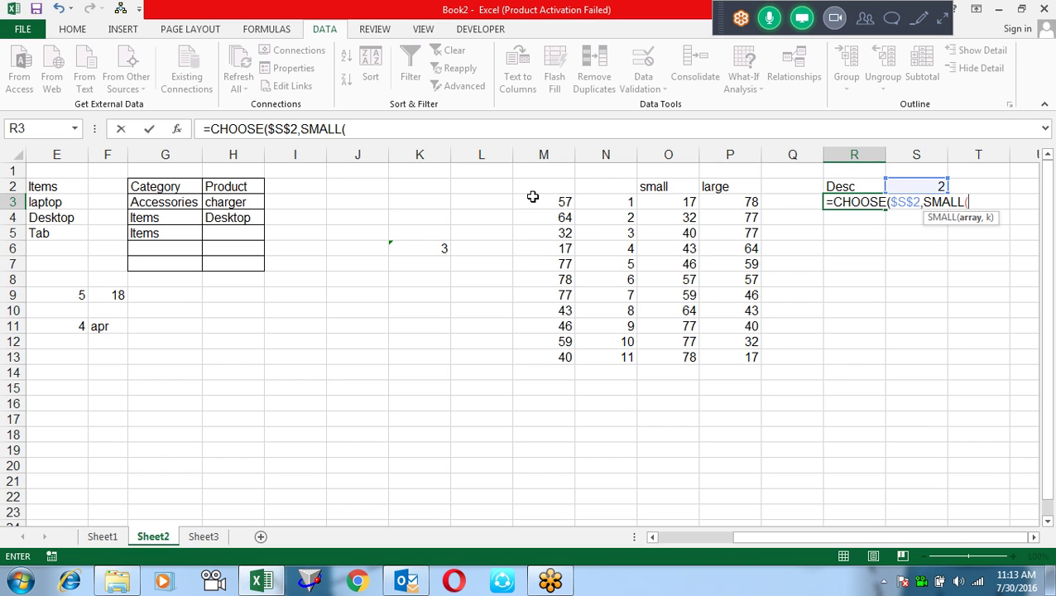
{"action": "left_click_drag", "start_coordinate": [557, 204], "coordinate": [561, 351]}
{"action": "key", "text": "F4"}
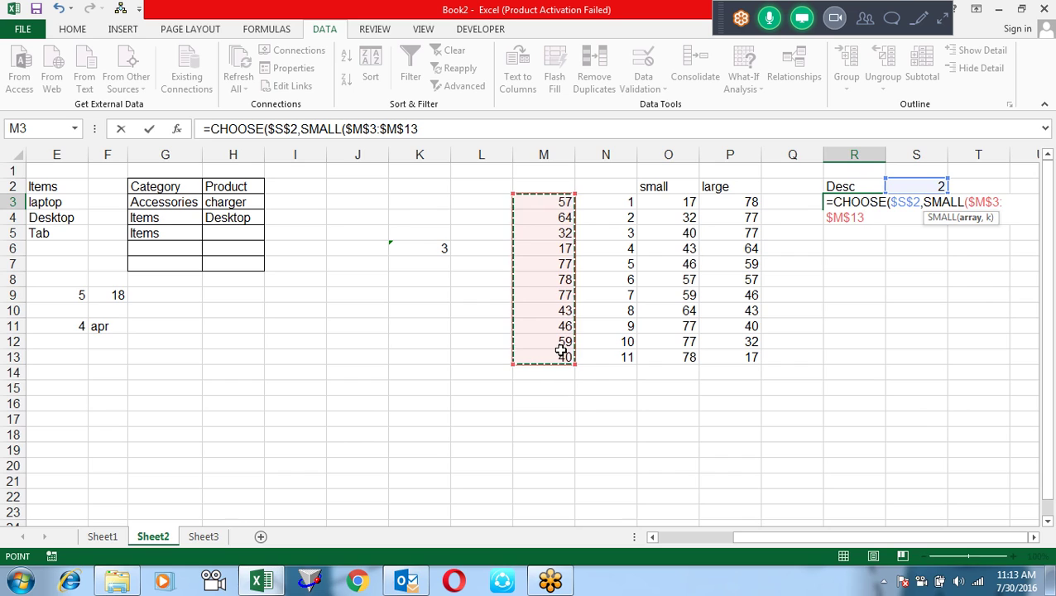
{"action": "type", "text": ","}
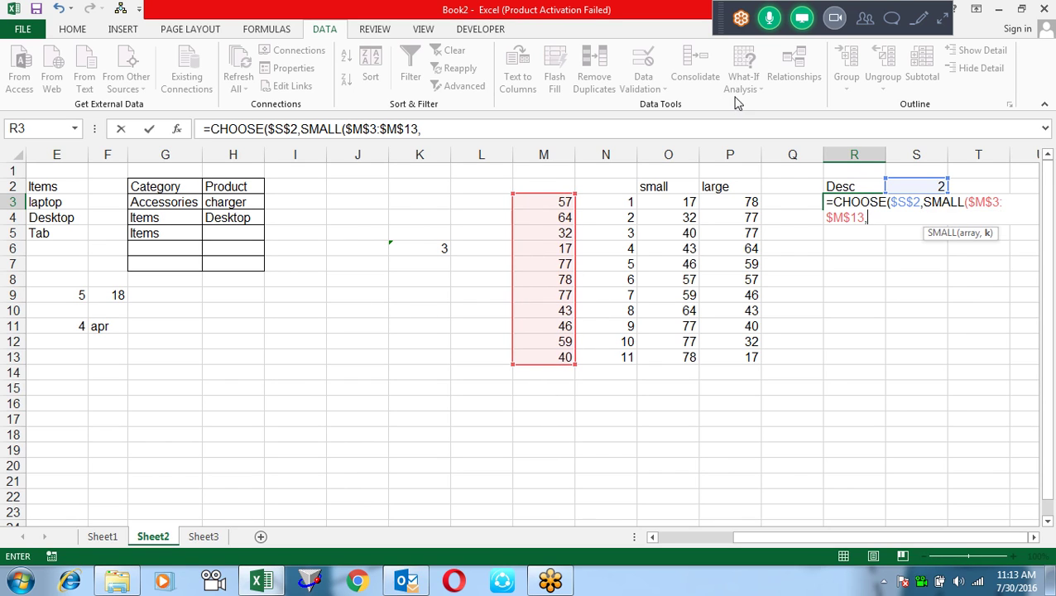
{"action": "left_click", "coordinate": [619, 203]}
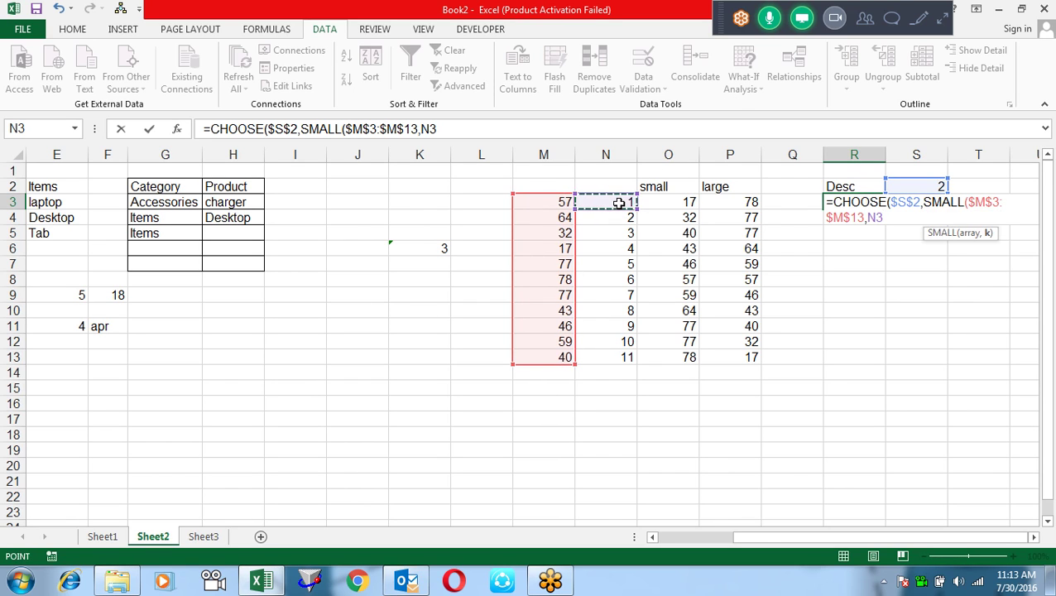
Add LARGE($M$3:$M$13,N3) as CHOOSE's second choice and confirm the formula in R3.
{"action": "type", "text": "),lar"}
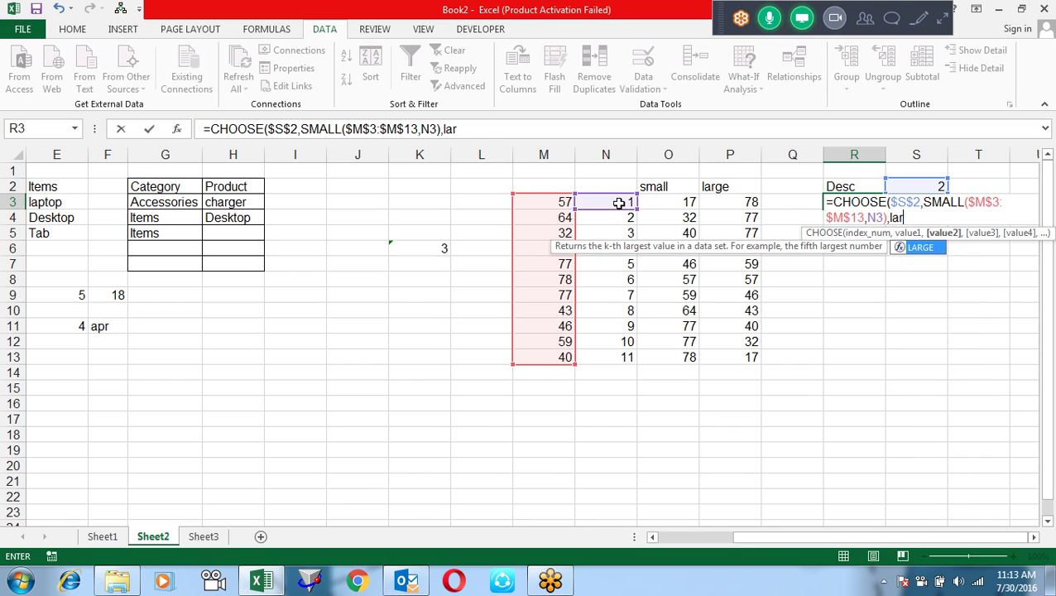
{"action": "key", "text": "Tab"}
{"action": "left_click_drag", "start_coordinate": [543, 205], "coordinate": [552, 358]}
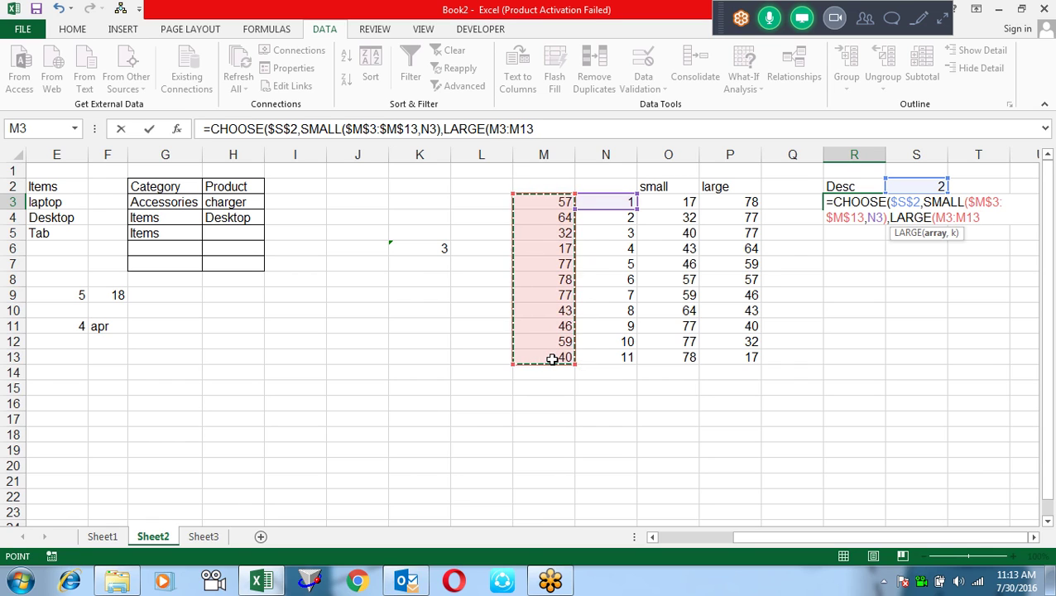
{"action": "key", "text": "F4"}
{"action": "type", "text": "$M$13,"}
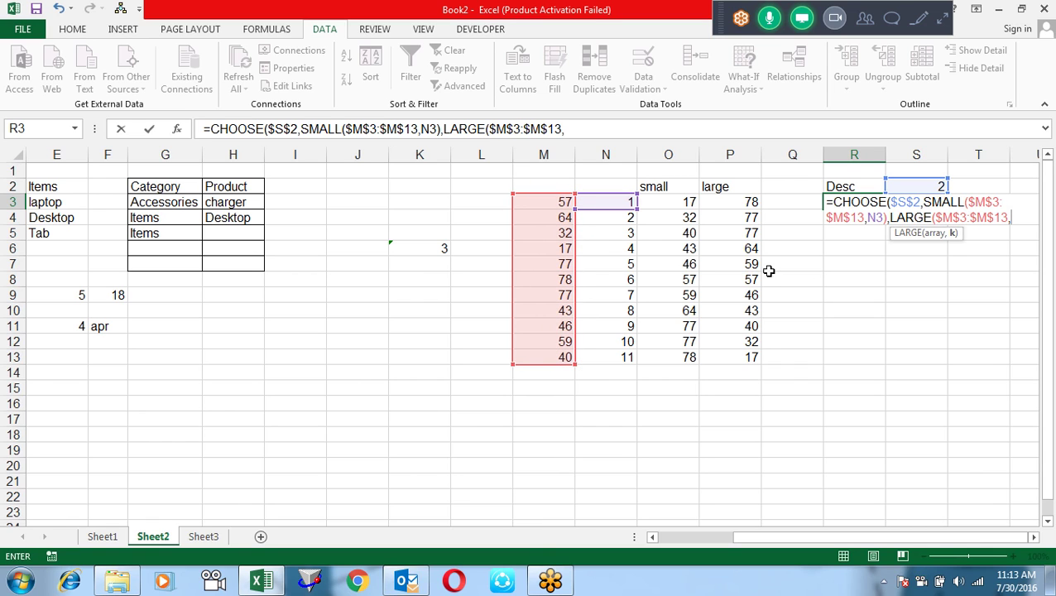
{"action": "left_click", "coordinate": [621, 200]}
{"action": "type", "text": "))"}
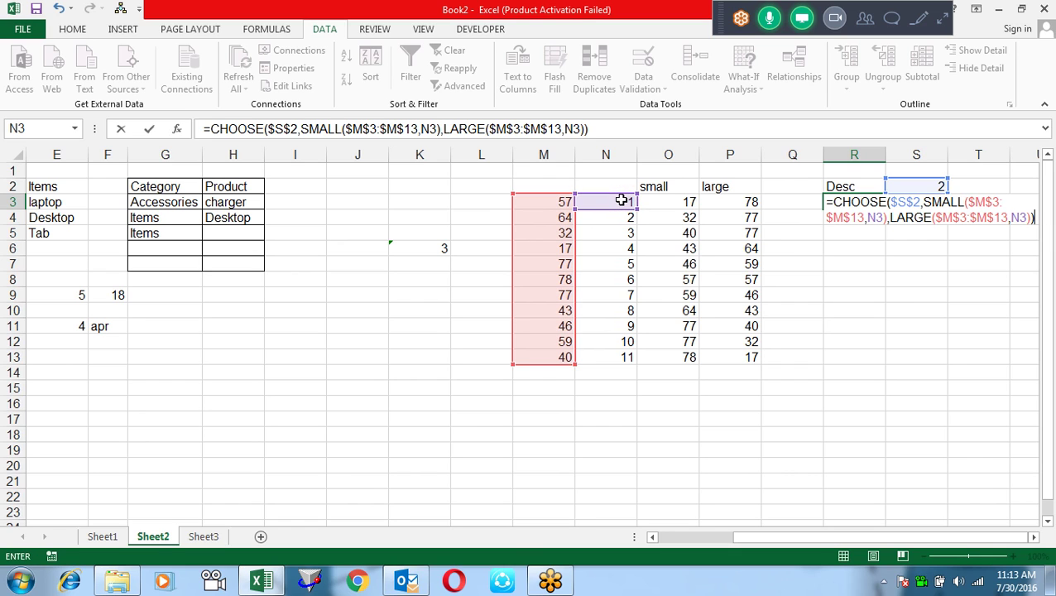
{"action": "key", "text": "Return"}
Copy the R3 formula down into R4:R13.
{"action": "key", "text": "Up"}
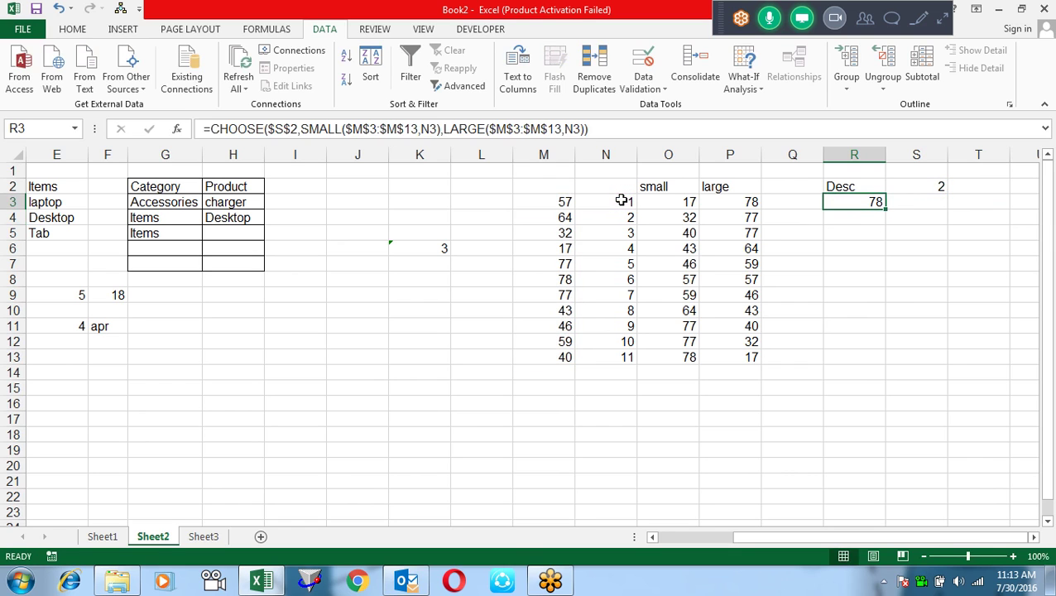
{"action": "key", "text": "ctrl+c"}
{"action": "key", "text": "Down"}
{"action": "key", "text": "shift+Down"}
{"action": "key", "text": "shift+Down"}
{"action": "key", "text": "shift+Down"}
{"action": "key", "text": "shift+Down"}
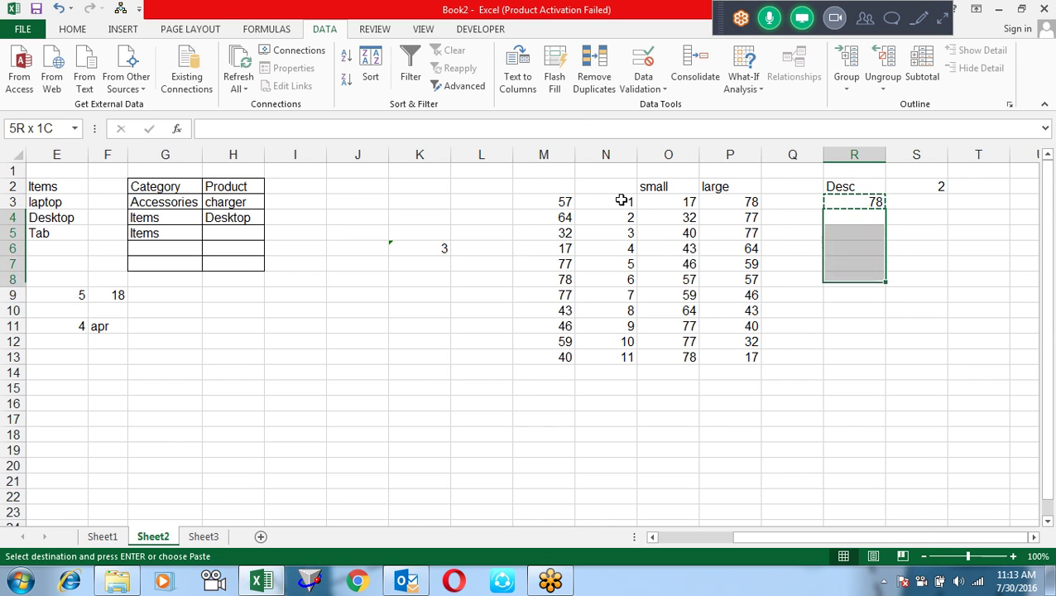
{"action": "key", "text": "shift+Down"}
{"action": "key", "text": "shift+Down"}
{"action": "key", "text": "shift+Down"}
{"action": "key", "text": "shift+Down"}
{"action": "key", "text": "shift+Down"}
{"action": "key", "text": "ctrl+v"}
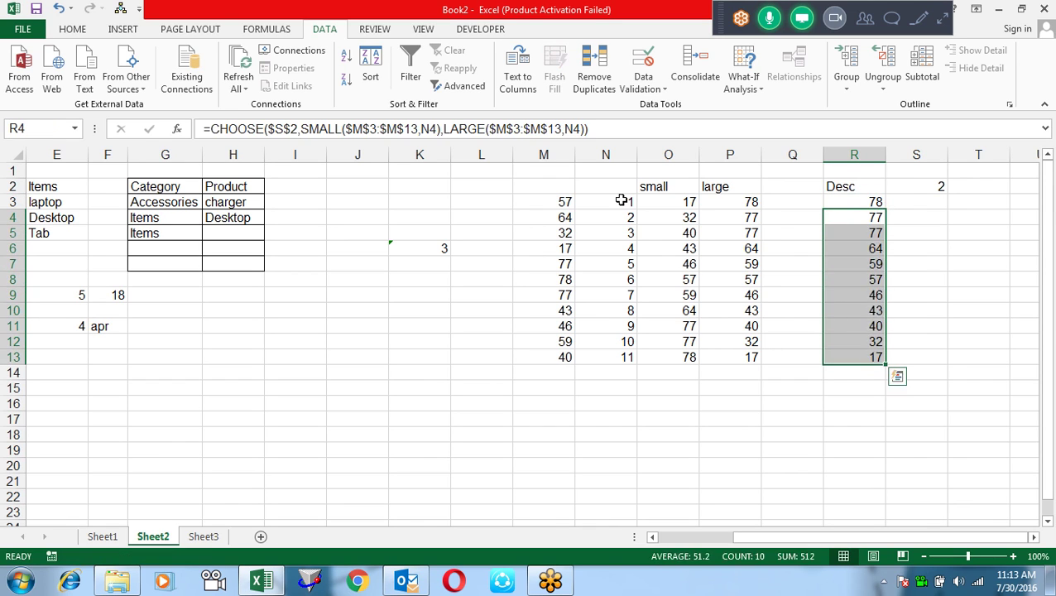
Switch R2 to ASC and back to Desc to test the sorted list.
{"action": "key", "text": "ctrl+Up"}
{"action": "key", "text": "alt+Down"}
{"action": "key", "text": "Up"}
{"action": "key", "text": "Return"}
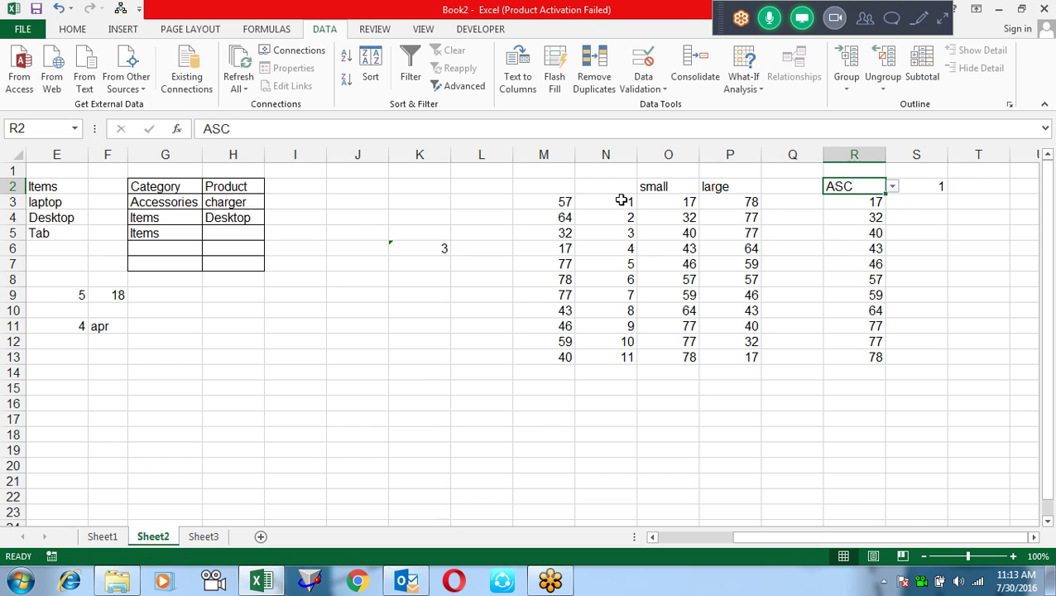
{"action": "key", "text": "alt+Down"}
{"action": "key", "text": "Down"}
{"action": "key", "text": "Return"}
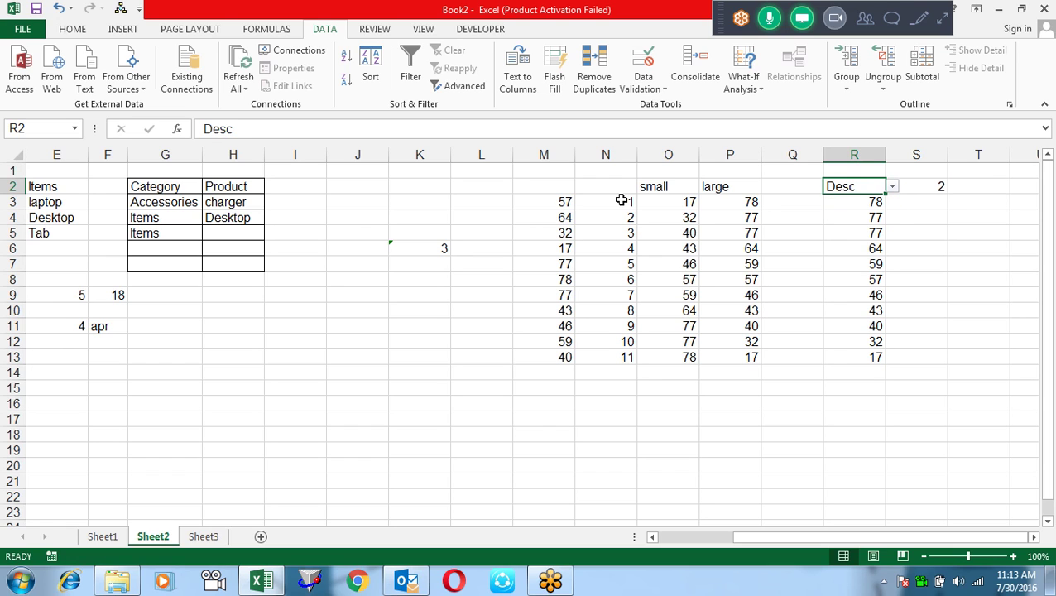
Make the R2 reference in S2's IF formula absolute ($R$2).
{"action": "key", "text": "Up"}
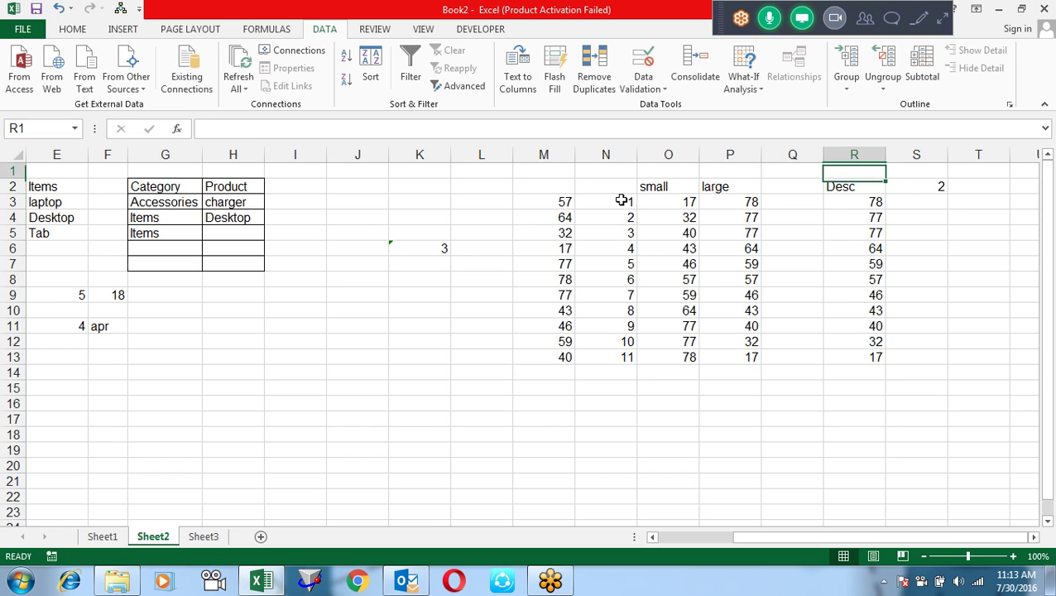
{"action": "key", "text": "Right"}
{"action": "key", "text": "Down"}
{"action": "key", "text": "F2"}
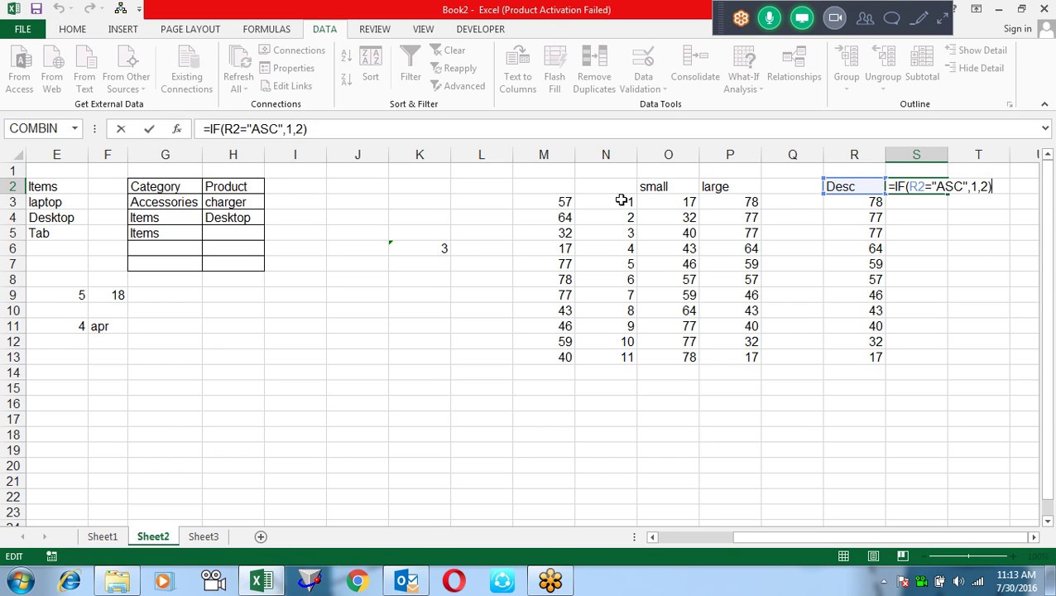
{"action": "key", "text": "Left"}
{"action": "key", "text": "Left"}
{"action": "key", "text": "Left"}
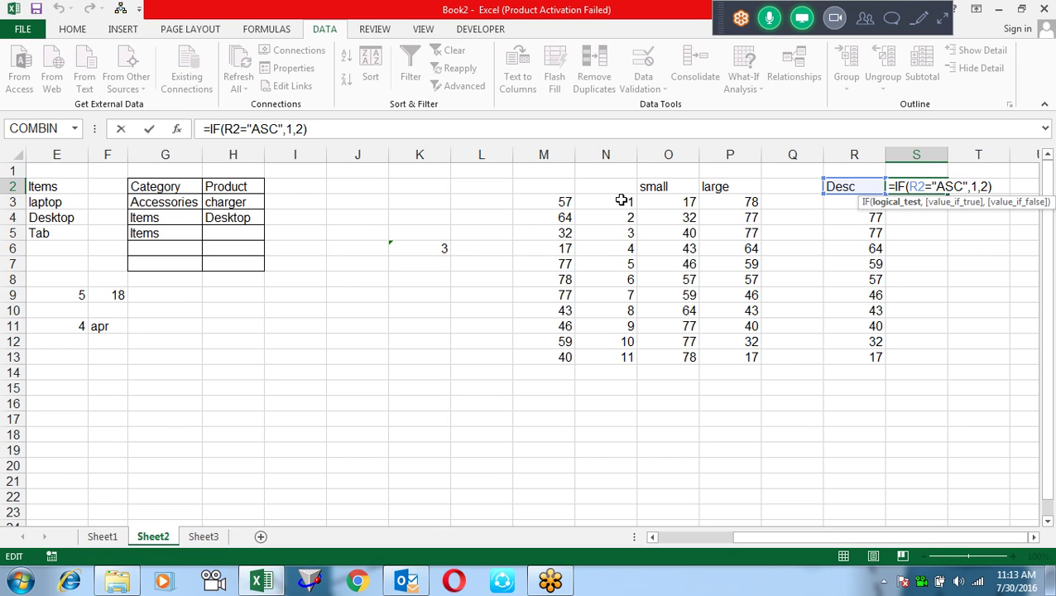
{"action": "key", "text": "F4"}
{"action": "key", "text": "Left"}
{"action": "key", "text": "Left"}
{"action": "key", "text": "Left"}
{"action": "key", "text": "Left"}
{"action": "key", "text": "shift+Right"}
{"action": "key", "text": "shift+Right"}
{"action": "key", "text": "shift+Right"}
{"action": "key", "text": "shift+Right"}
{"action": "key", "text": "shift+Right"}
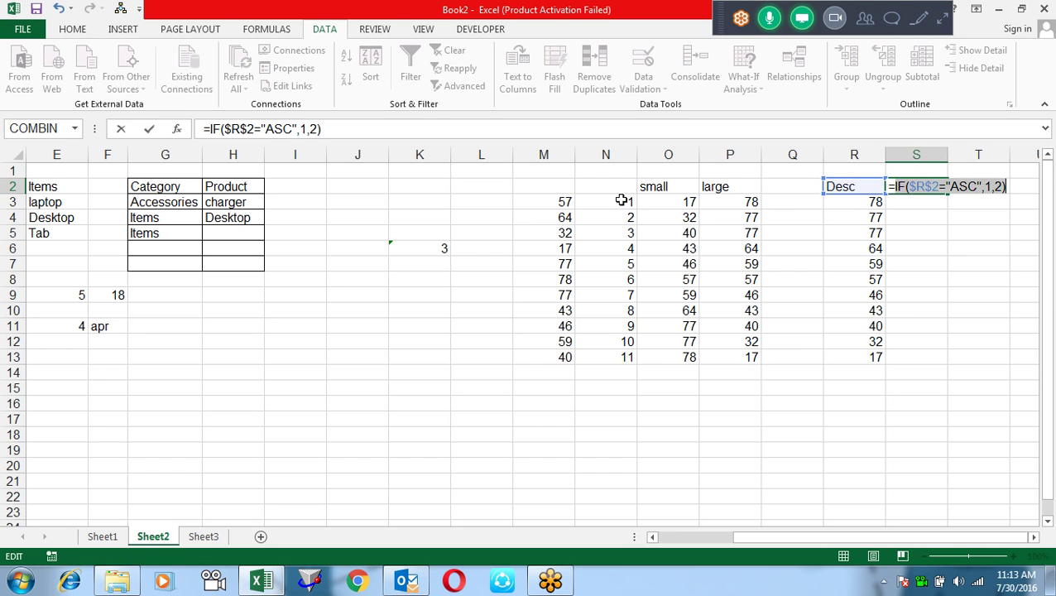
{"action": "key", "text": "Return"}
Replace $S$2 in R3's formula with IF($R$2="ASC",1,2).
{"action": "key", "text": "Left"}
{"action": "key", "text": "F2"}
{"action": "key", "text": "Left"}
{"action": "key", "text": "Left"}
{"action": "key", "text": "Left"}
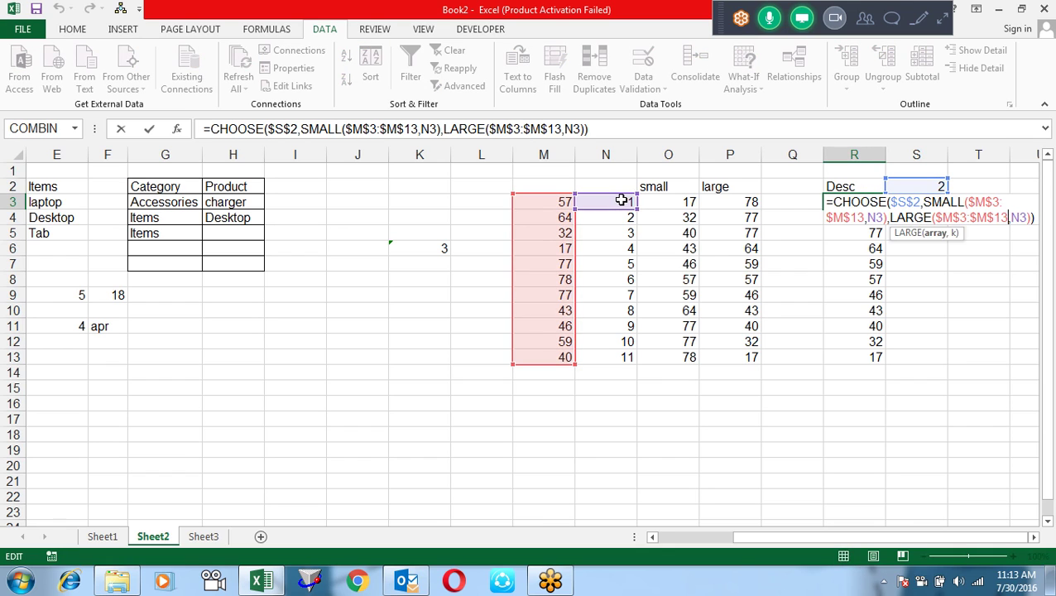
{"action": "key", "text": "Left"}
{"action": "key", "text": "Left"}
{"action": "key", "text": "Left"}
{"action": "key", "text": "Left"}
{"action": "key", "text": "Left"}
{"action": "key", "text": "Left"}
{"action": "key", "text": "shift+Left"}
{"action": "key", "text": "shift+Left"}
{"action": "key", "text": "shift+Left"}
{"action": "type", "text": "IF($R$2=\"ASC\",1,2)"}
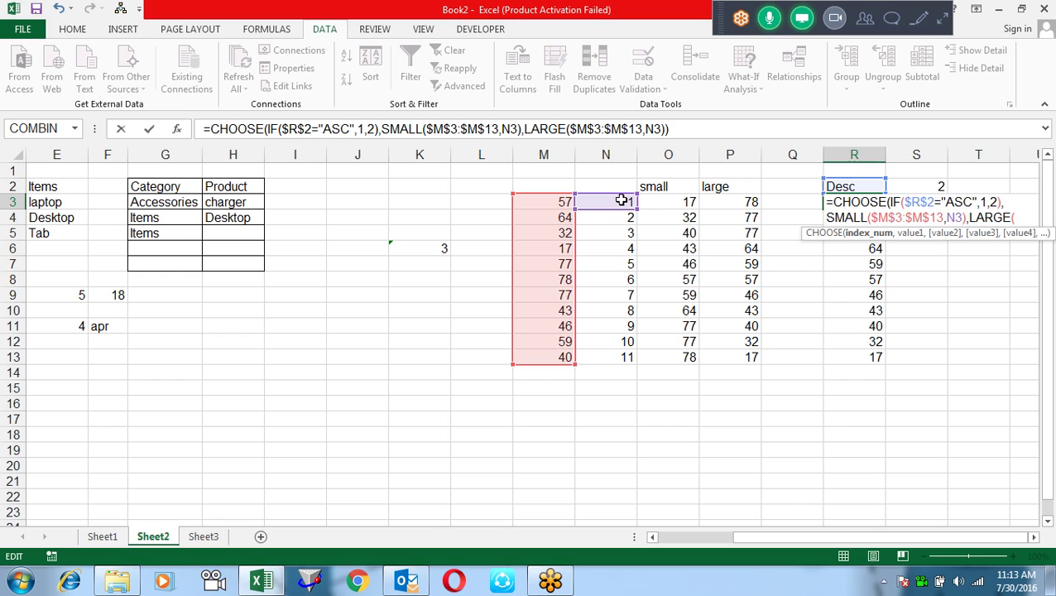
{"action": "key", "text": "Return"}
Copy the updated R3 formula into R4:R13.
{"action": "key", "text": "Up"}
{"action": "key", "text": "ctrl+c"}
{"action": "key", "text": "Down"}
{"action": "key", "text": "ctrl+shift+Down"}
{"action": "key", "text": "ctrl+v"}
{"action": "key", "text": "Escape"}
{"action": "key", "text": "Up"}
Clear the helper formula in S2, then undo to restore it.
{"action": "key", "text": "Right"}
{"action": "key", "text": "Up"}
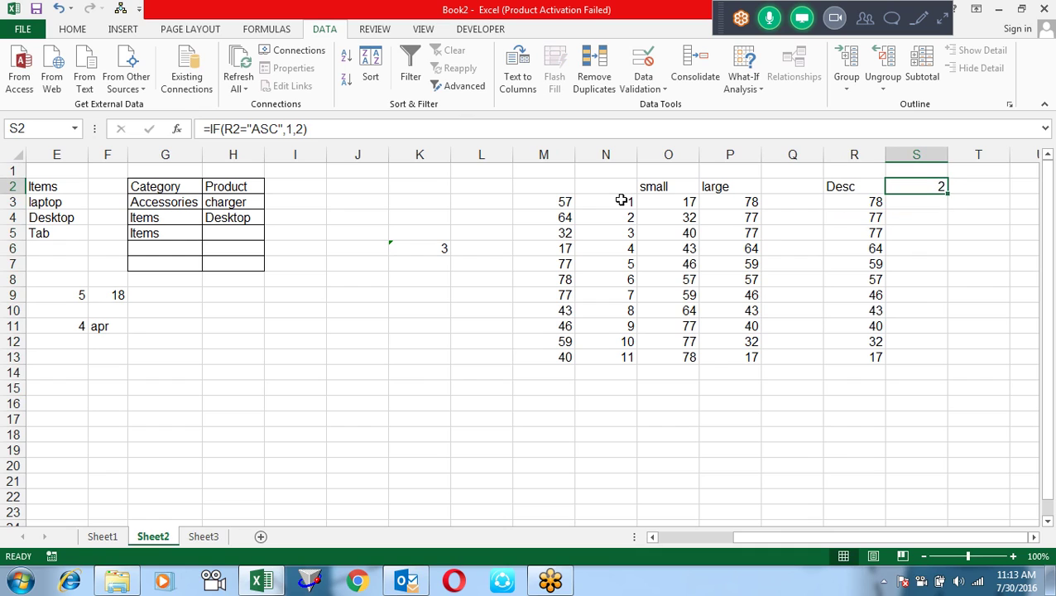
{"action": "key", "text": "Delete"}
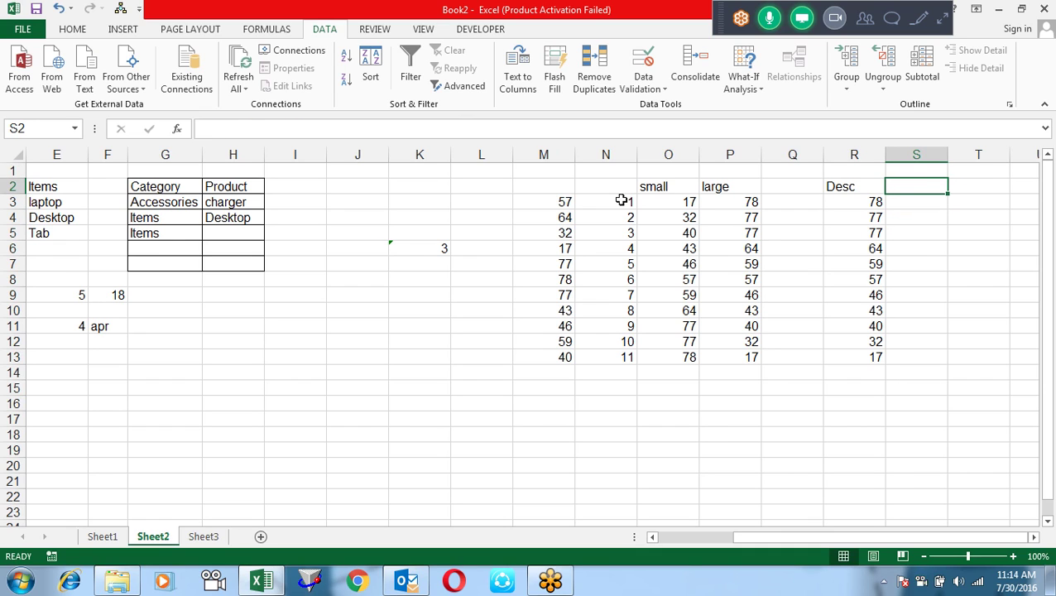
{"action": "key", "text": "ctrl+z"}
Toggle R2 to ASC and back to Desc, then inspect R3's formula.
{"action": "key", "text": "Left"}
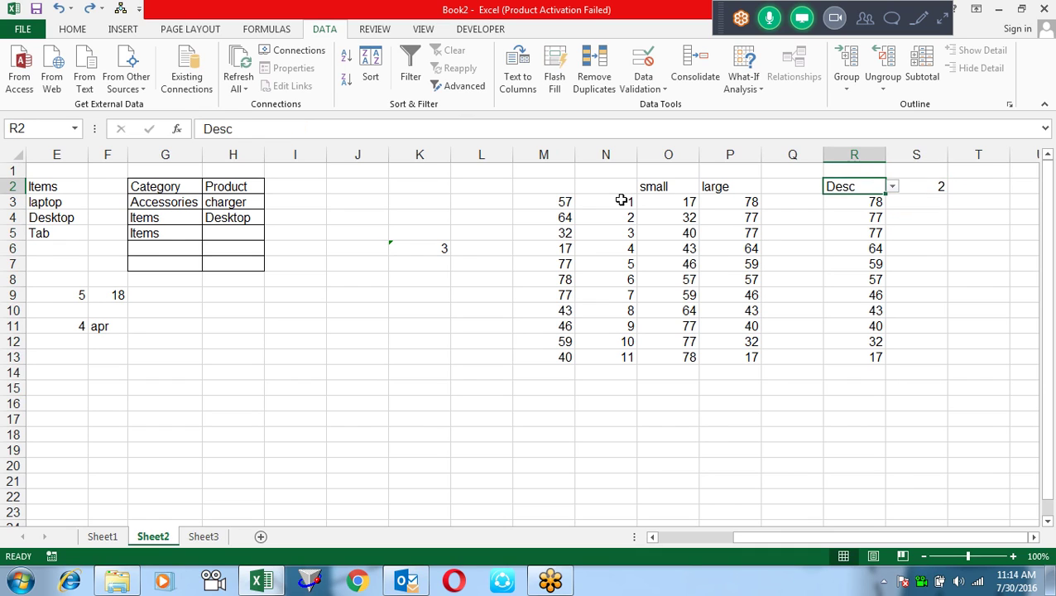
{"action": "key", "text": "alt+Down"}
{"action": "key", "text": "Up"}
{"action": "key", "text": "Return"}
{"action": "key", "text": "alt+Down"}
{"action": "key", "text": "Down"}
{"action": "key", "text": "Return"}
{"action": "key", "text": "Down"}
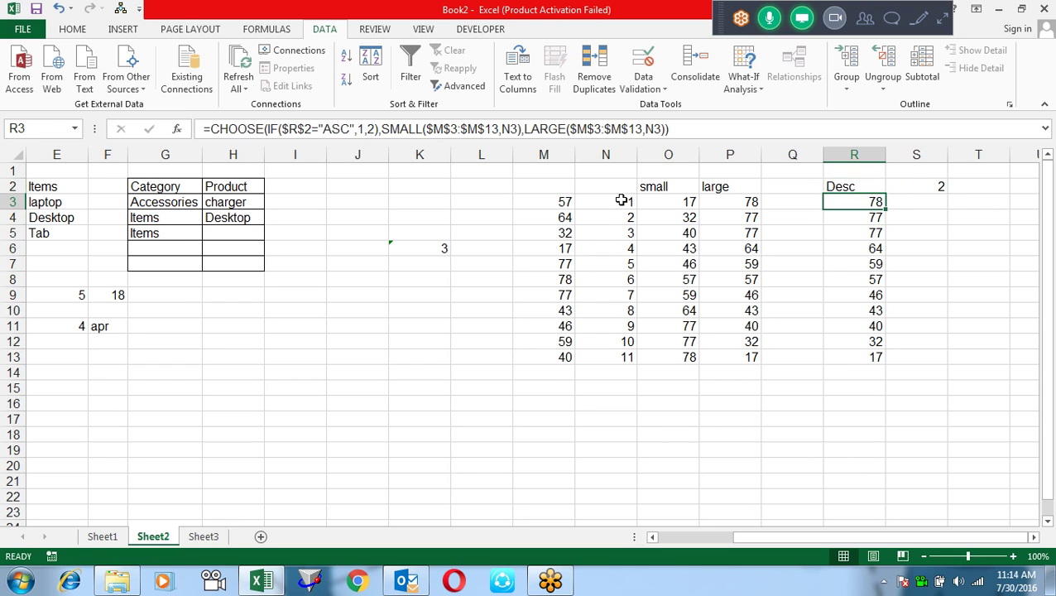
{"action": "key", "text": "F2"}
Browse the Lookup & Reference functions on the Formulas tab to show CHOOSE.
{"action": "key", "text": "Escape"}
{"action": "key", "text": "Down"}
{"action": "key", "text": "Left"}
{"action": "key", "text": "Left"}
{"action": "key", "text": "Left"}
{"action": "key", "text": "Left"}
{"action": "key", "text": "Left"}
{"action": "key", "text": "Down"}
{"action": "key", "text": "Down"}
{"action": "key", "text": "Down"}
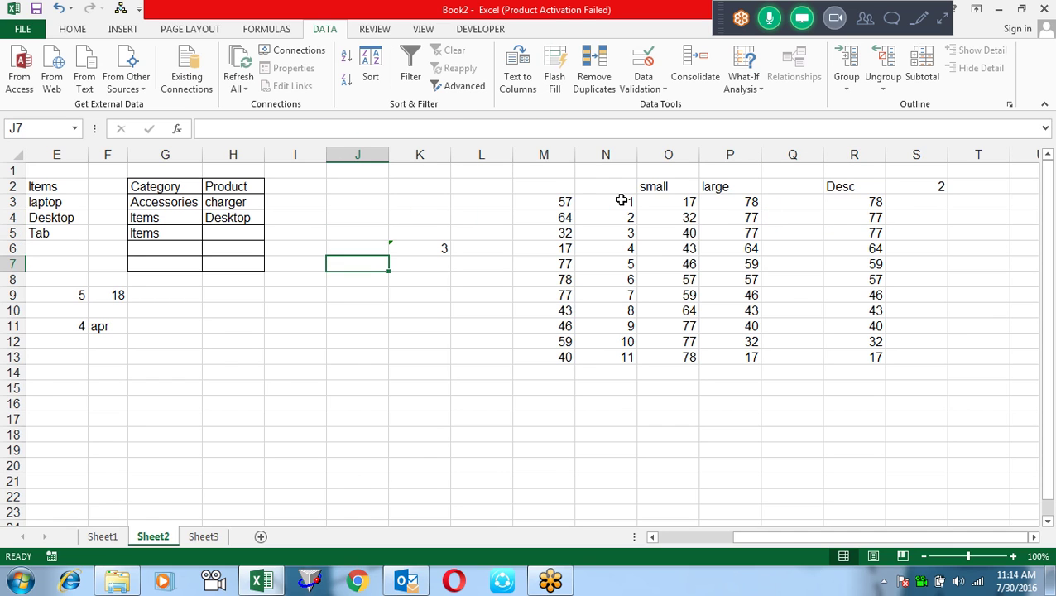
{"action": "left_click", "coordinate": [269, 29]}
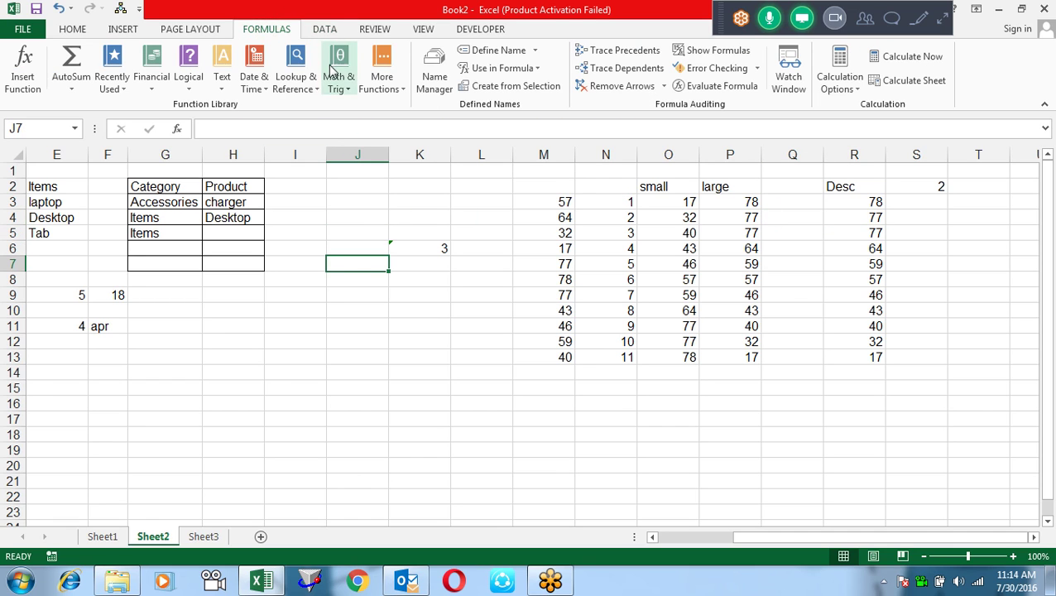
{"action": "left_click", "coordinate": [303, 83]}
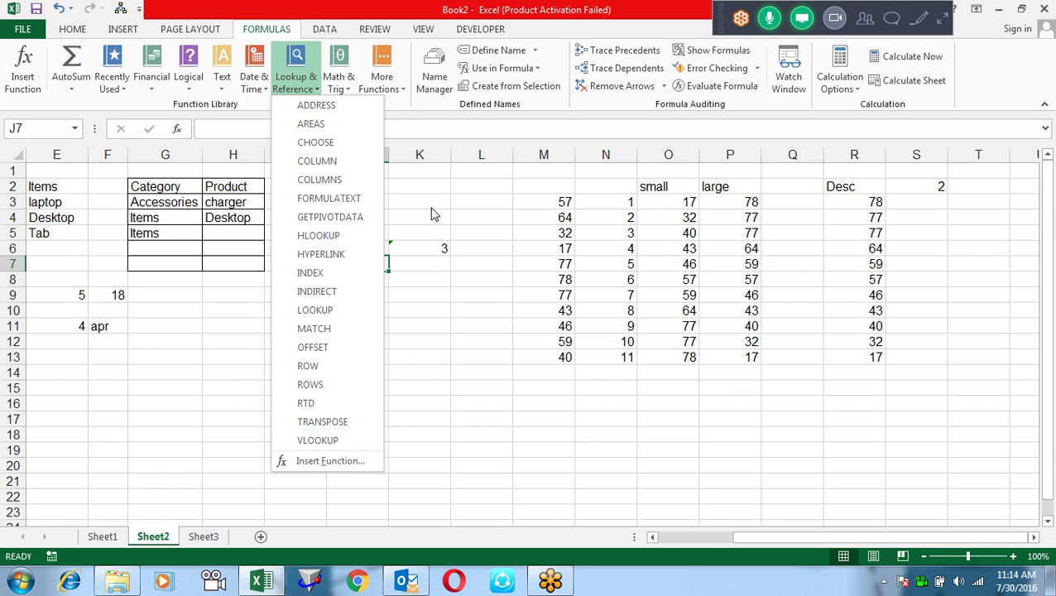
{"action": "left_click", "coordinate": [860, 23]}
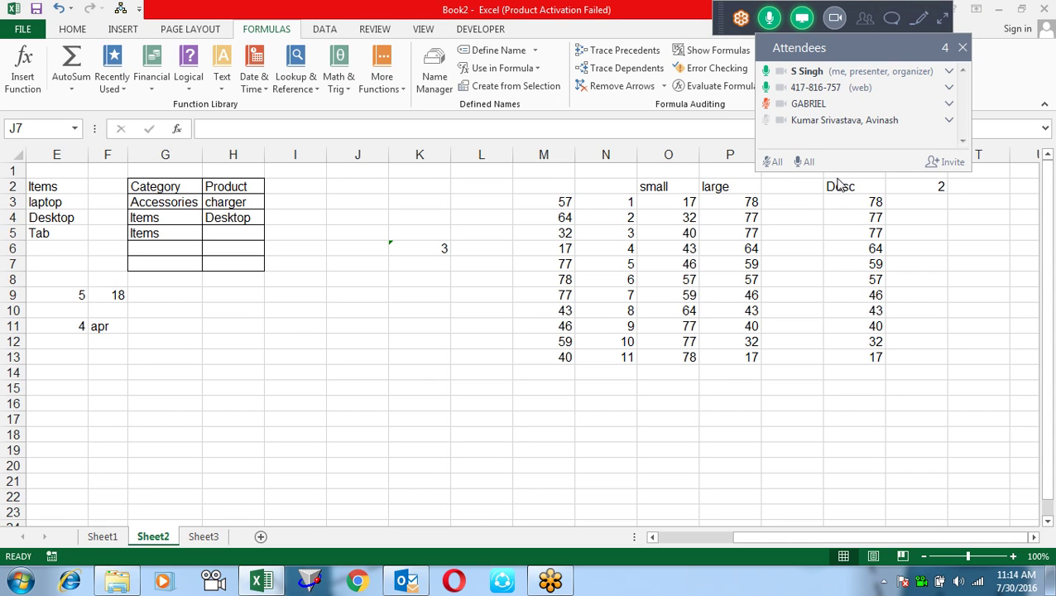
Dismiss the meeting attendees panel and select R3 to show its CHOOSE formula.
{"action": "left_click", "coordinate": [429, 201]}
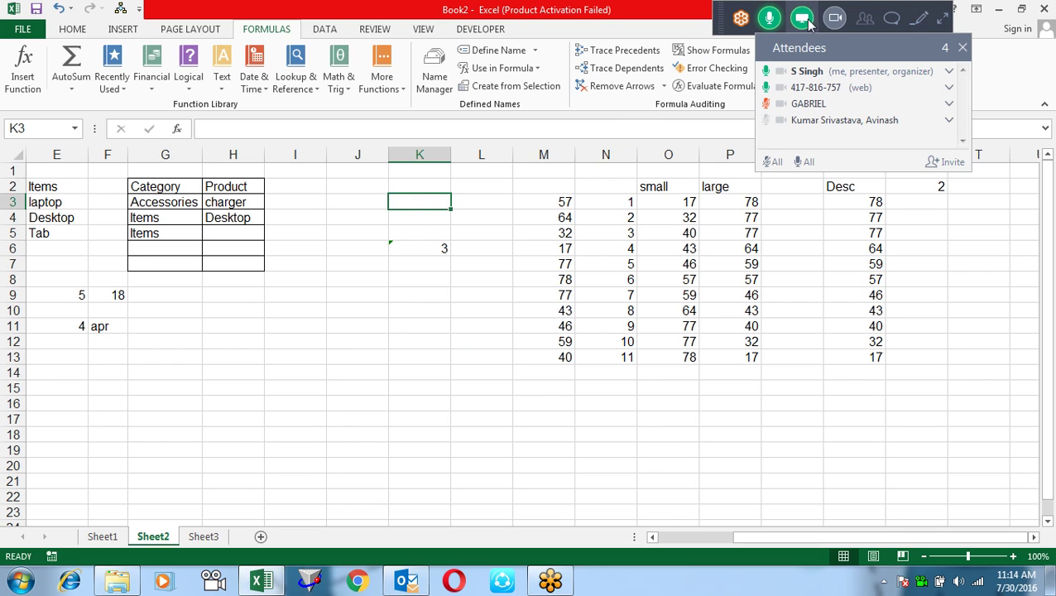
{"action": "left_click", "coordinate": [960, 50]}
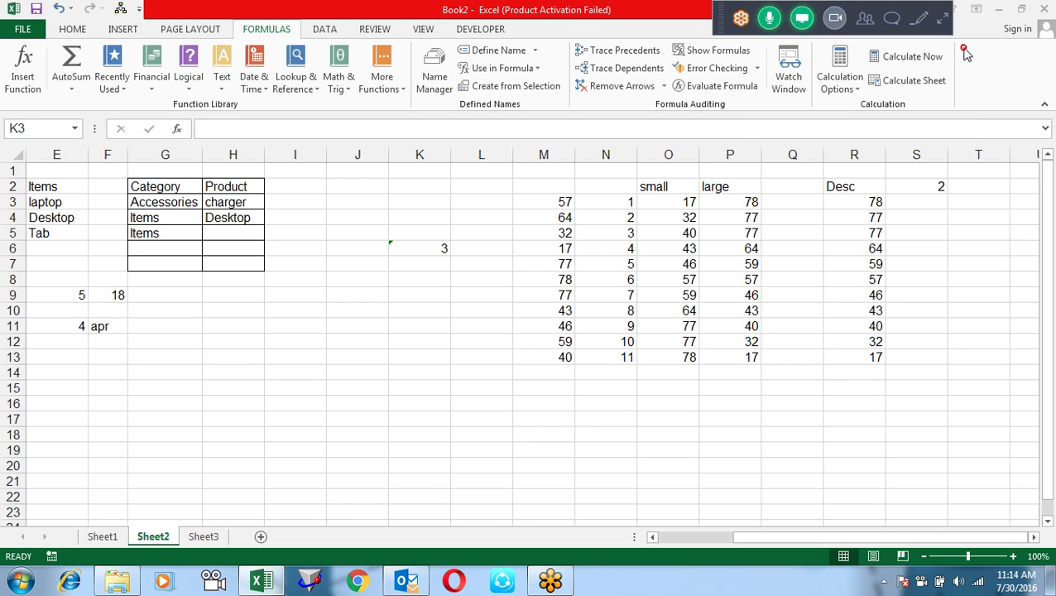
{"action": "left_click", "coordinate": [849, 202]}
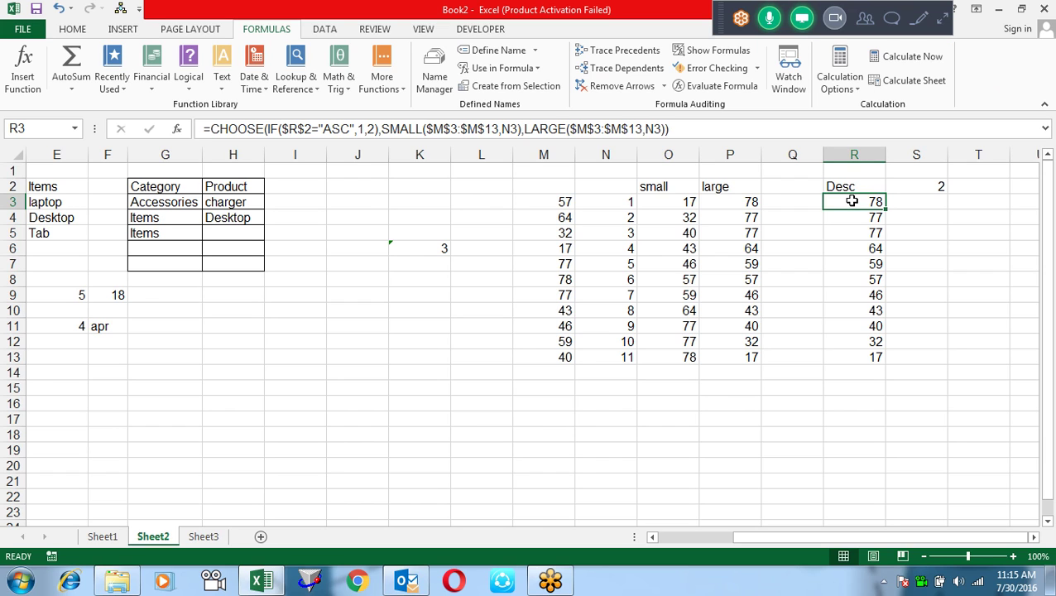
Enter the header 'sales' in M2 above the M3:M13 values and select M2:M13.
{"action": "left_click_drag", "start_coordinate": [732, 279], "coordinate": [732, 372]}
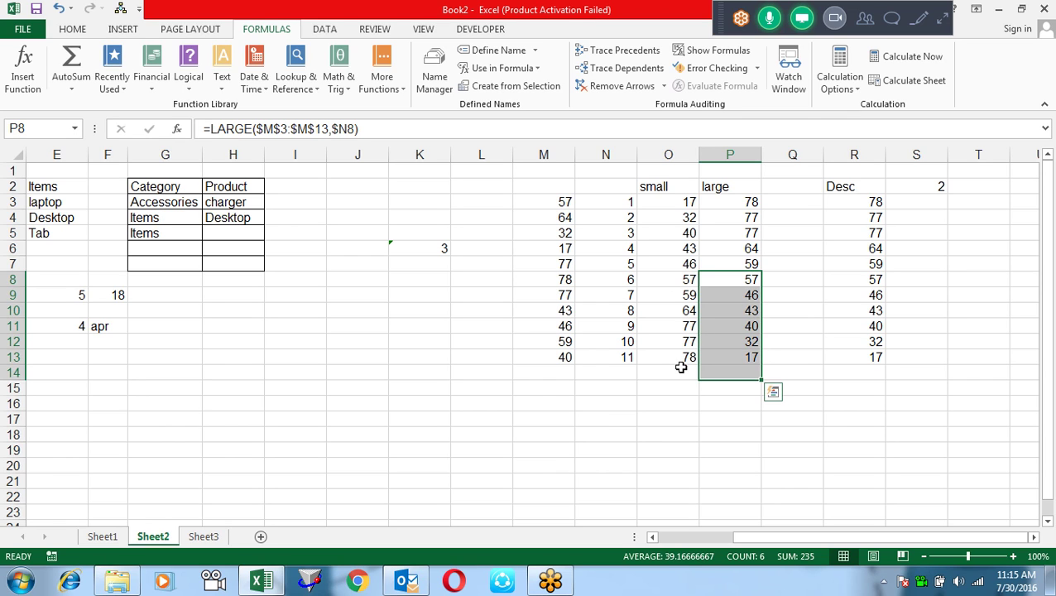
{"action": "key", "text": "Left"}
{"action": "key", "text": "Left"}
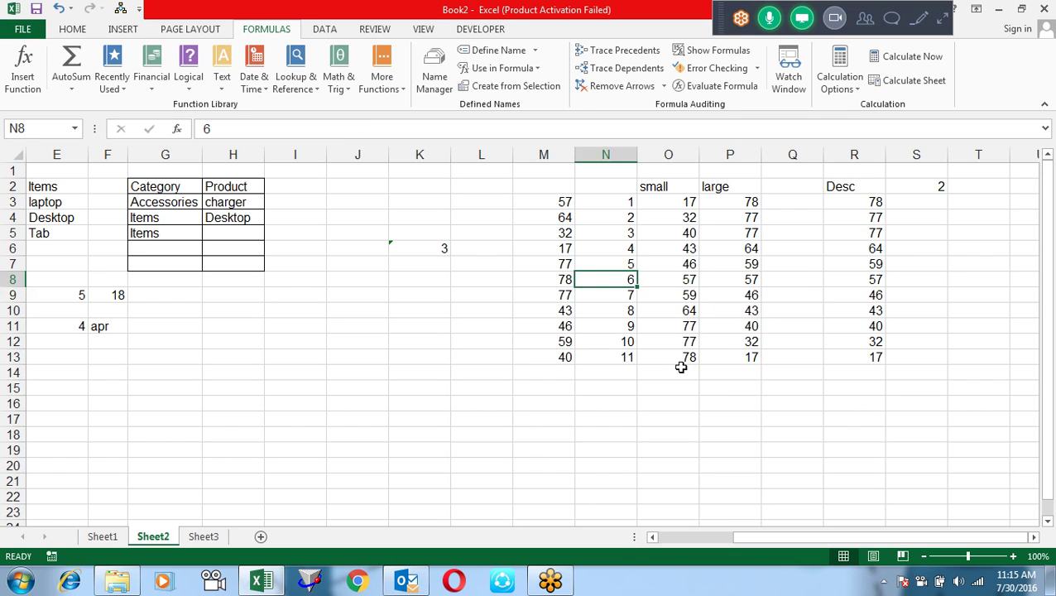
{"action": "key", "text": "Left"}
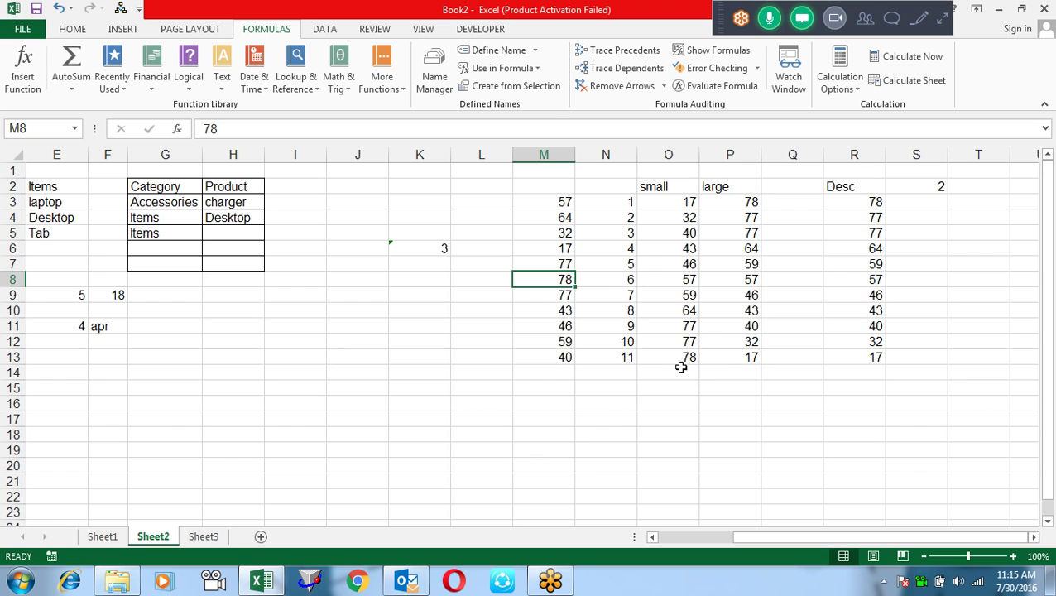
{"action": "key", "text": "Up"}
{"action": "key", "text": "Up"}
{"action": "key", "text": "Up"}
{"action": "key", "text": "Up"}
{"action": "key", "text": "Up"}
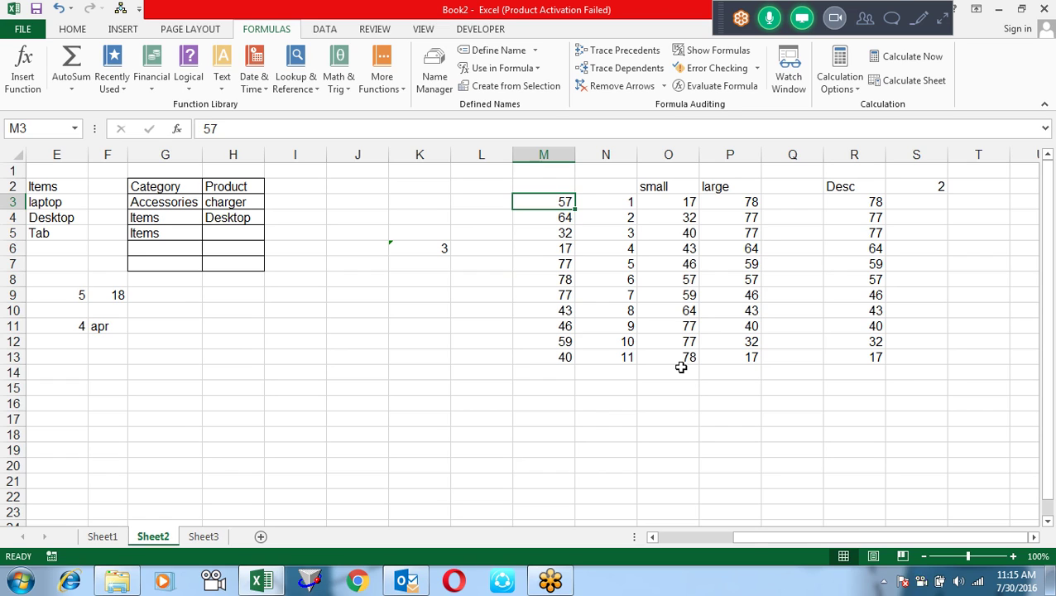
{"action": "key", "text": "shift+Down"}
{"action": "key", "text": "shift+Down"}
{"action": "key", "text": "shift+Down"}
{"action": "key", "text": "shift+Down"}
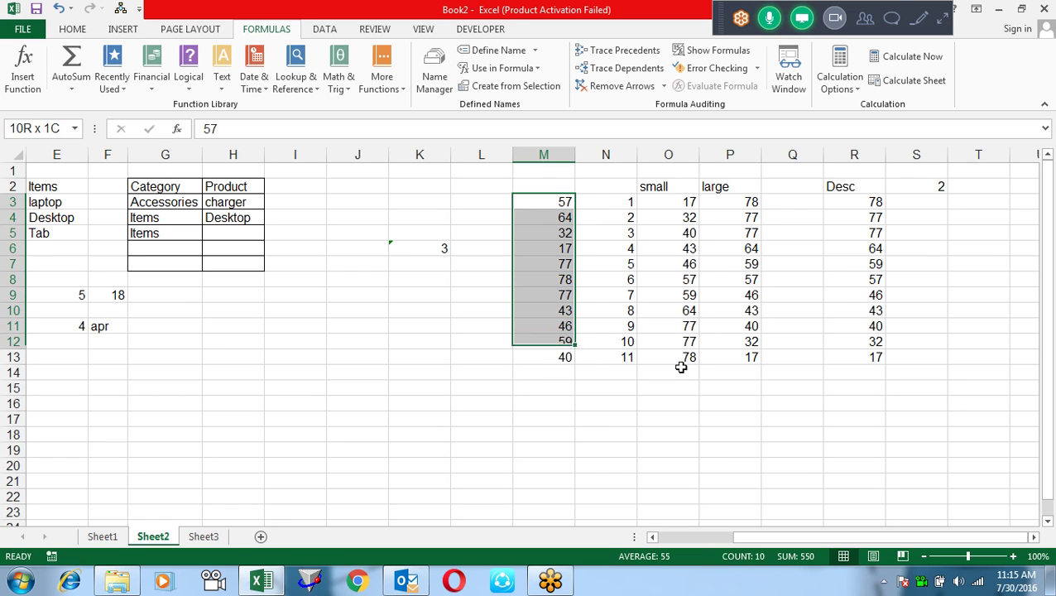
{"action": "key", "text": "shift+Down"}
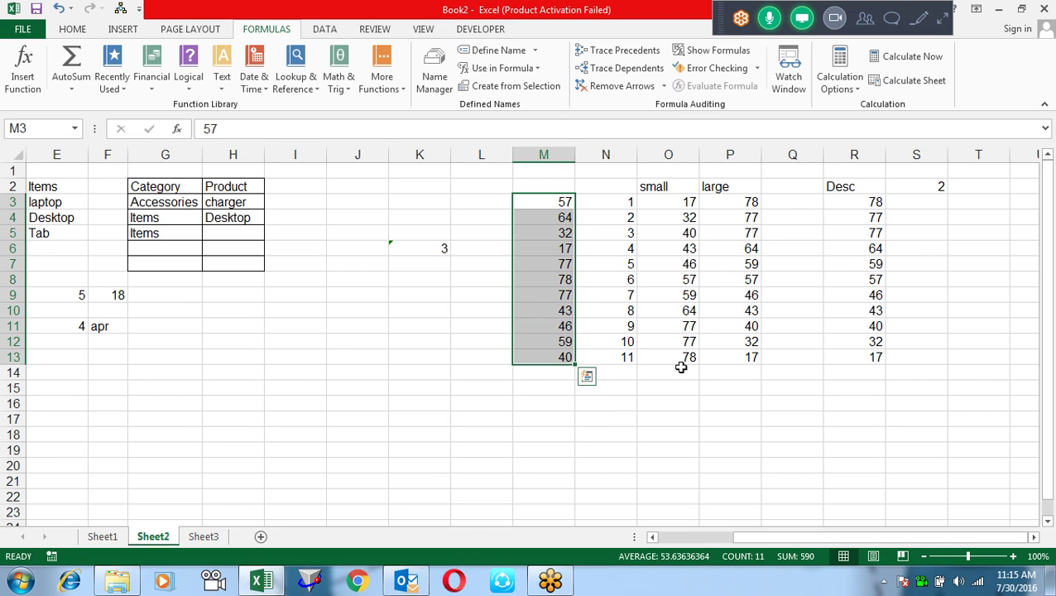
{"action": "key", "text": "Up"}
{"action": "type", "text": "sales"}
{"action": "key", "text": "Return"}
{"action": "key", "text": "Up"}
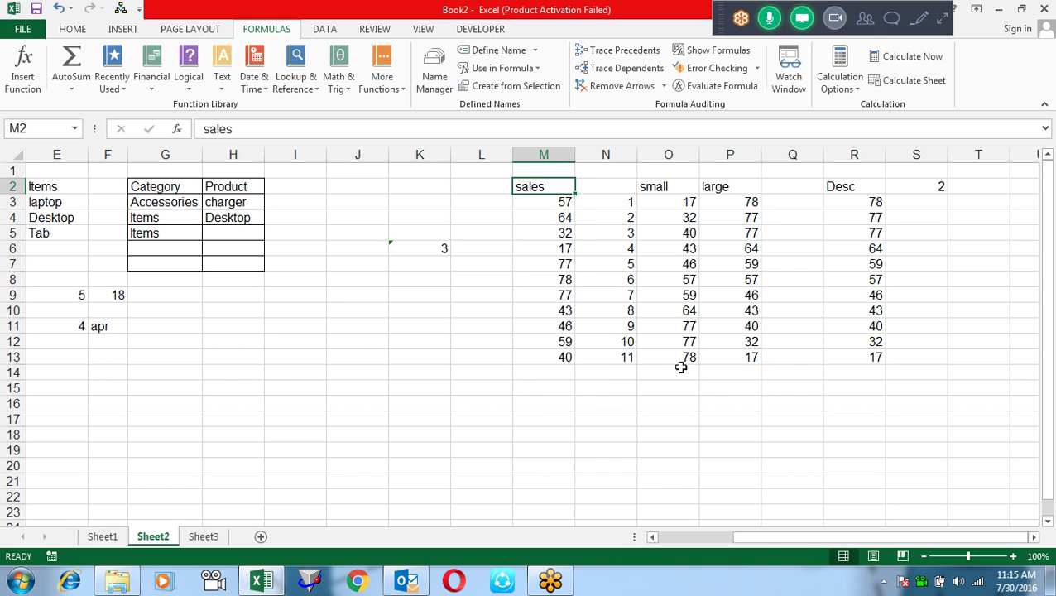
{"action": "key", "text": "shift+Down"}
{"action": "key", "text": "shift+Down"}
{"action": "key", "text": "shift+Down"}
{"action": "key", "text": "shift+Down"}
{"action": "key", "text": "shift+Down"}
{"action": "key", "text": "shift+Down"}
{"action": "key", "text": "shift+Down"}
{"action": "key", "text": "shift+Down"}
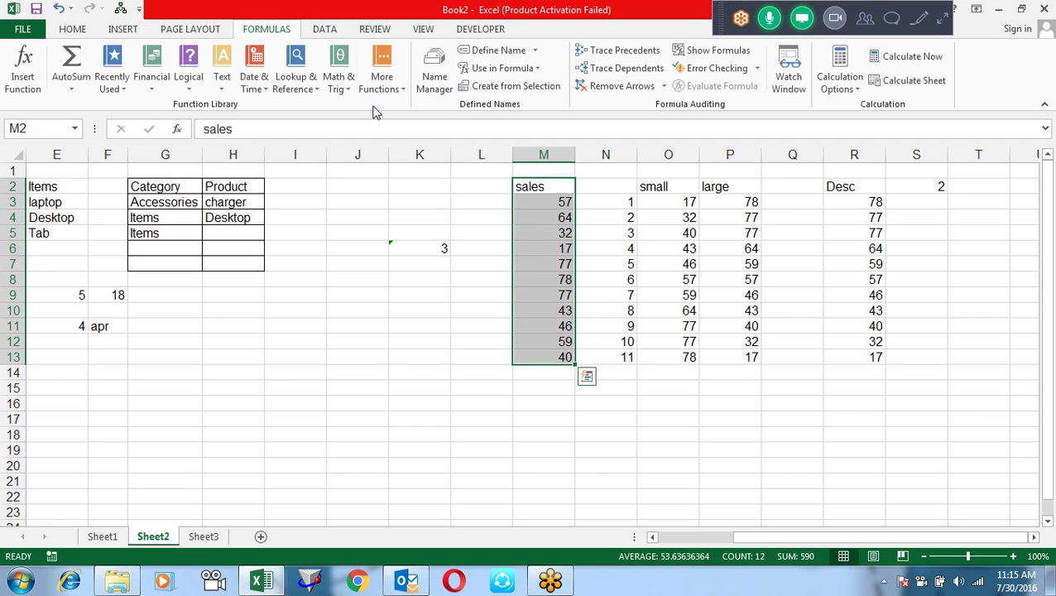
Convert M2:M13 into a table with 'sales' as its header row.
{"action": "left_click", "coordinate": [68, 30]}
{"action": "left_click", "coordinate": [140, 30]}
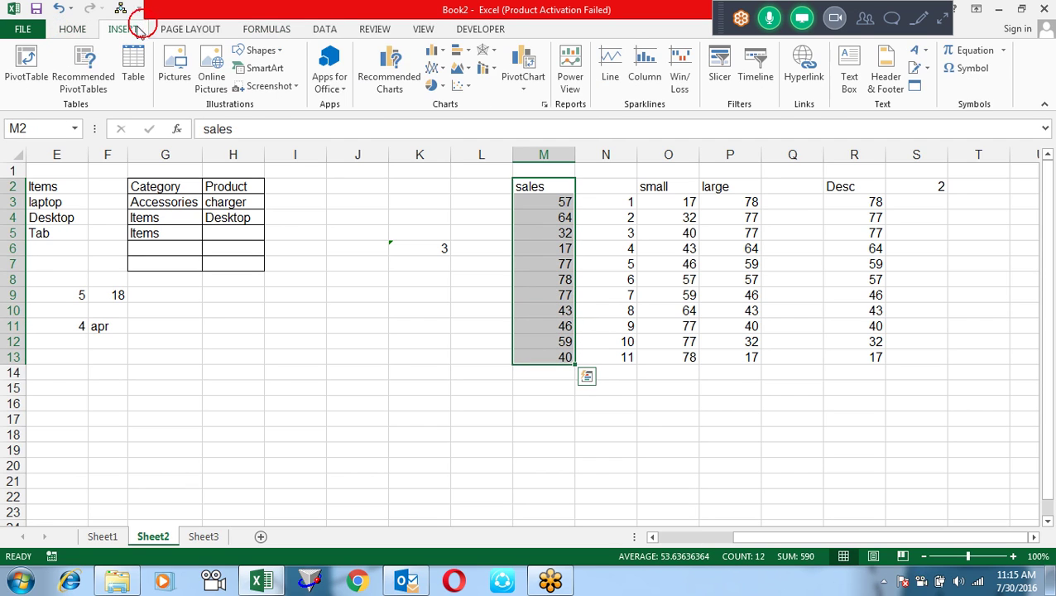
{"action": "left_click", "coordinate": [135, 68]}
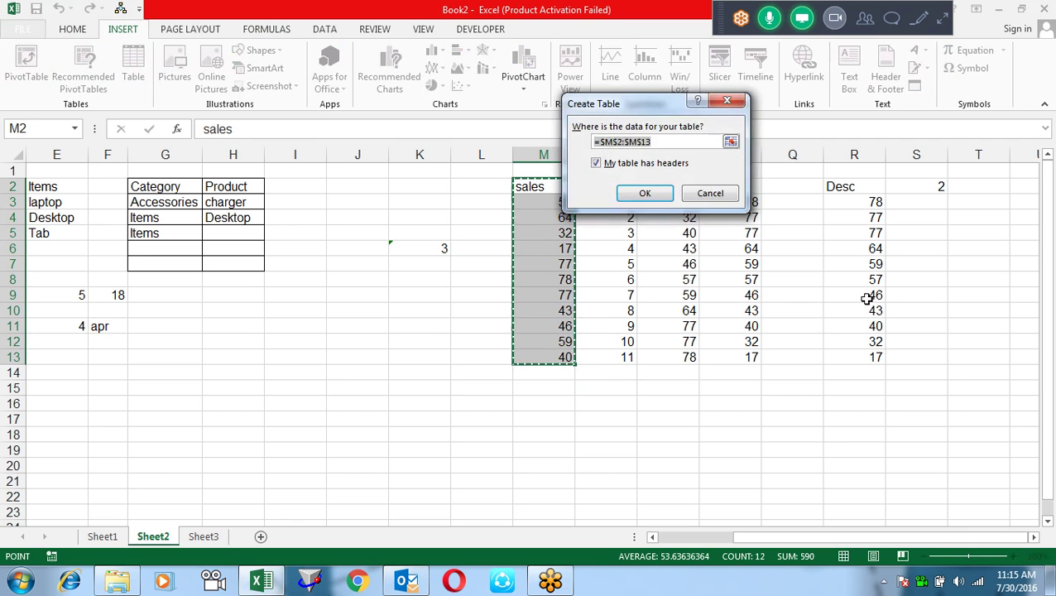
{"action": "left_click", "coordinate": [644, 194]}
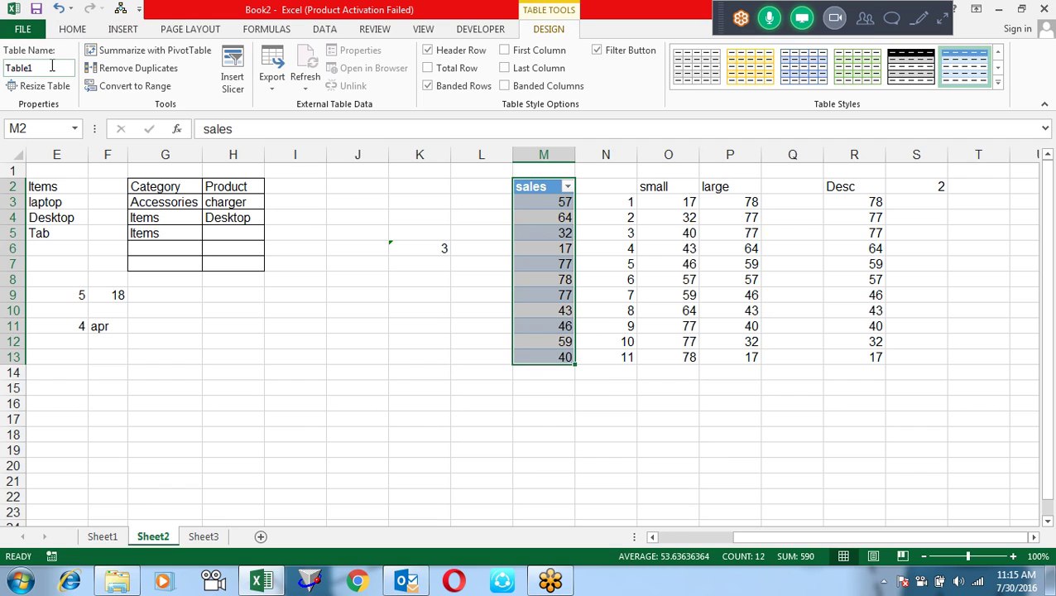
{"action": "left_click", "coordinate": [692, 205]}
Review R3's formula and select the results range R2:R13.
{"action": "left_click", "coordinate": [869, 205]}
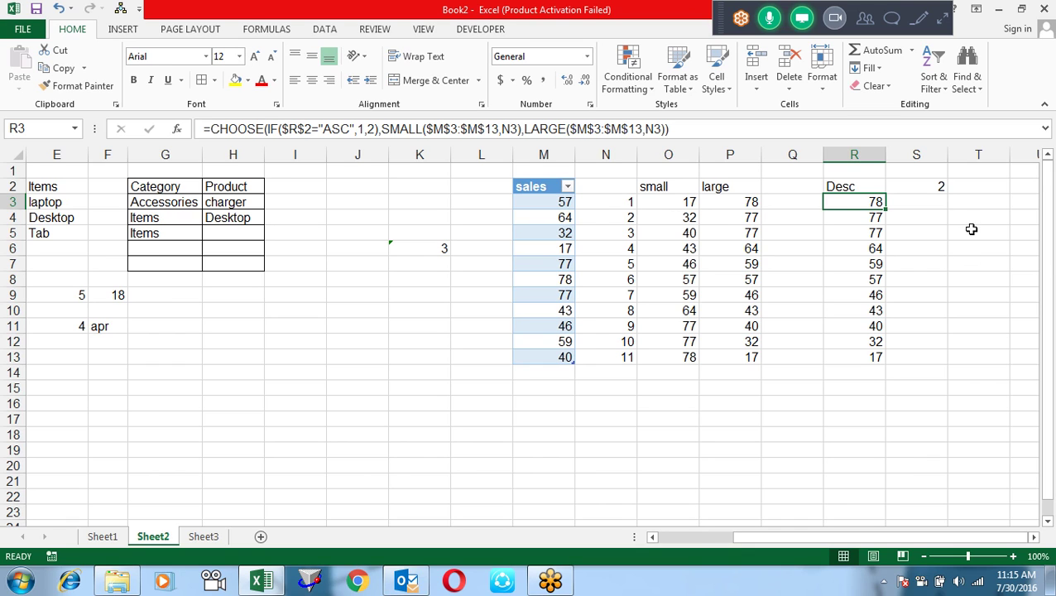
{"action": "key", "text": "F2"}
{"action": "key", "text": "Escape"}
{"action": "left_click_drag", "start_coordinate": [865, 184], "coordinate": [866, 356]}
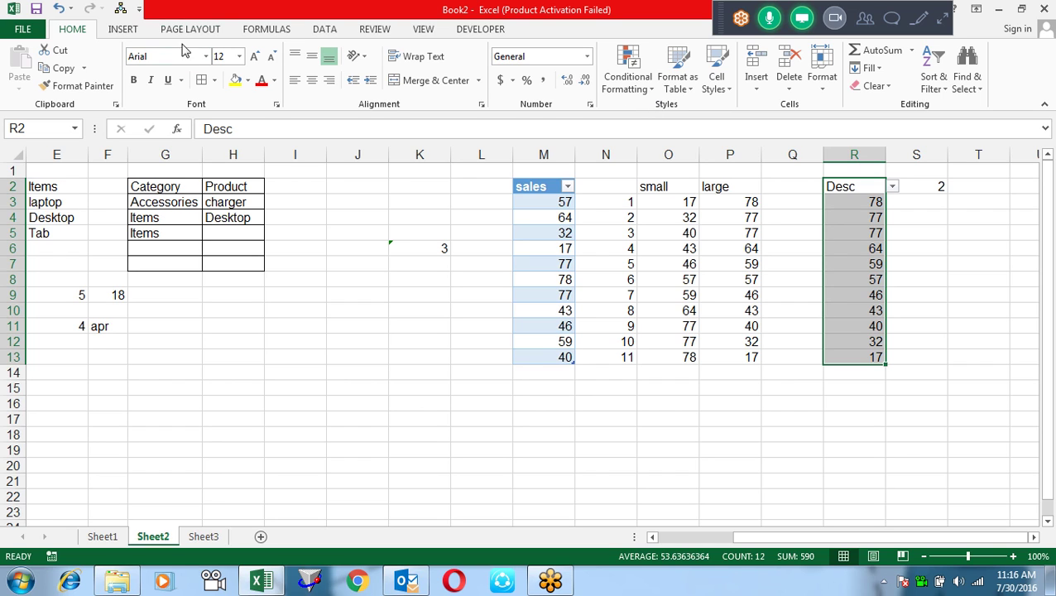
Convert R2:R13 into a table with headers.
{"action": "left_click", "coordinate": [323, 28]}
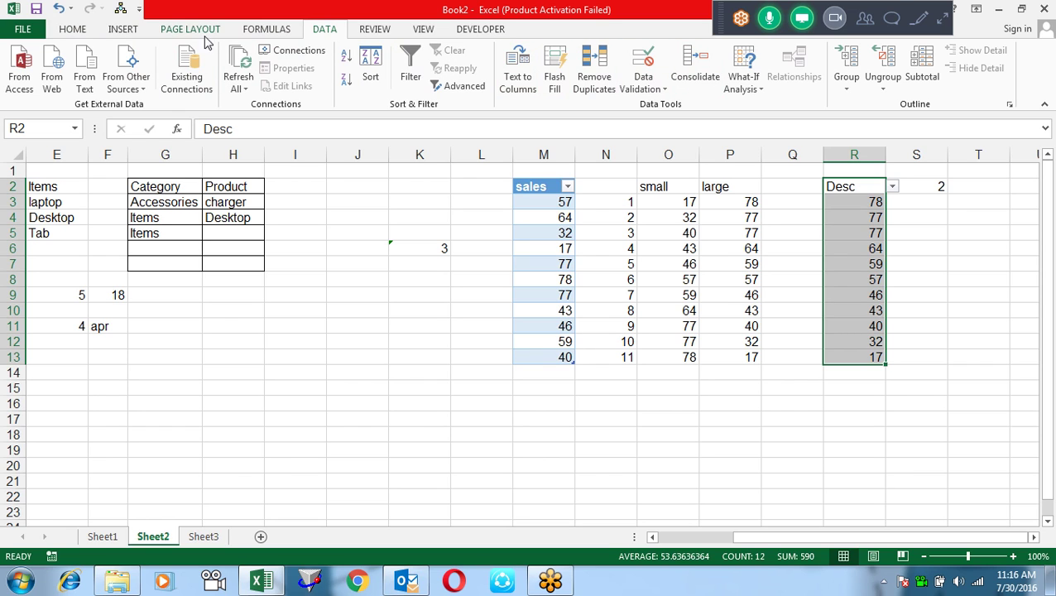
{"action": "left_click", "coordinate": [108, 28]}
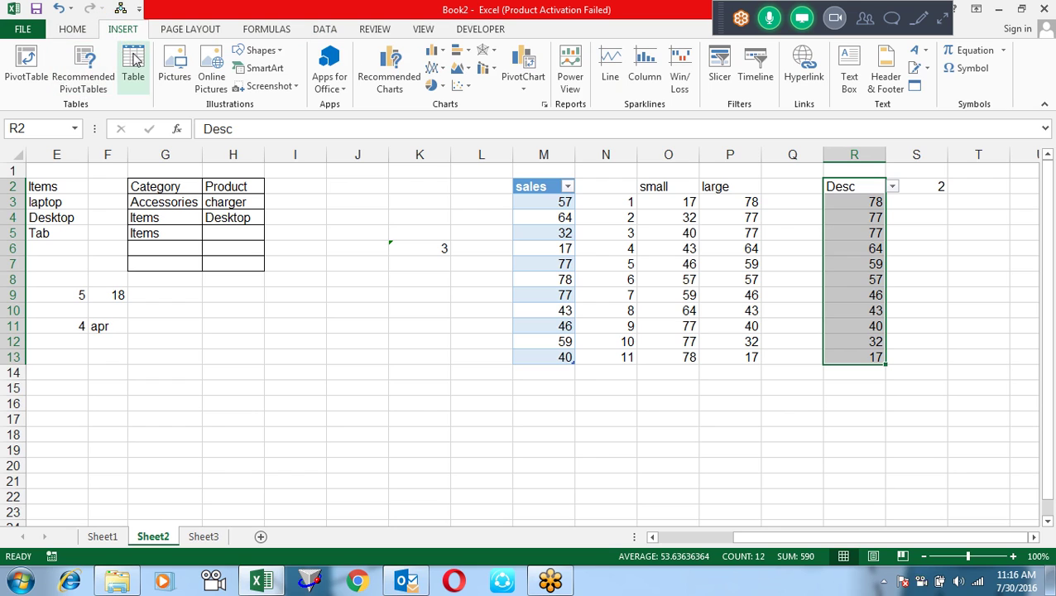
{"action": "left_click", "coordinate": [132, 58]}
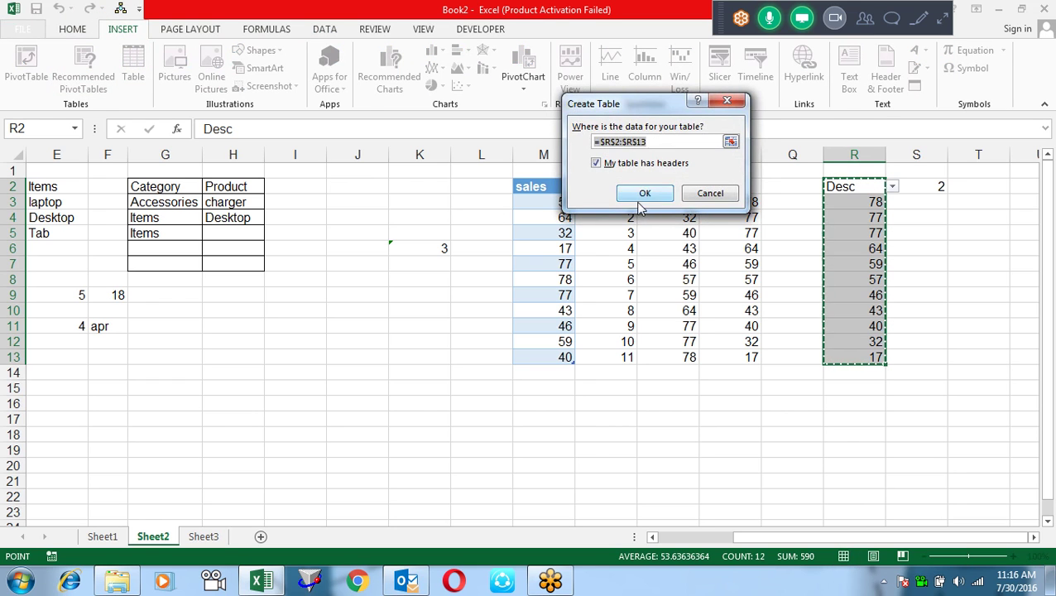
{"action": "left_click", "coordinate": [637, 194]}
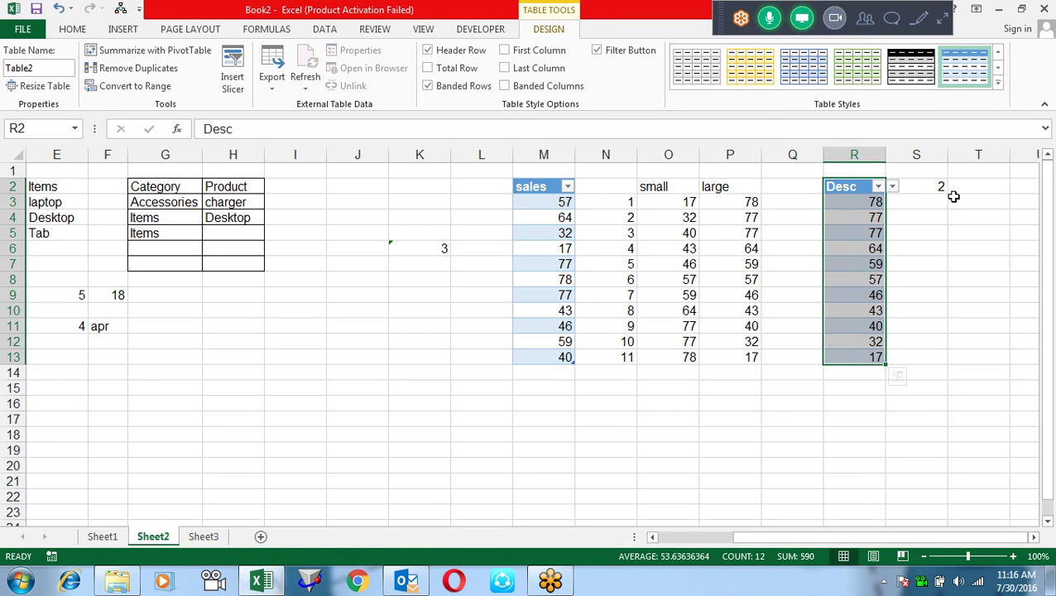
{"action": "left_click", "coordinate": [925, 231]}
Set R2's sort order to ASC and inspect the ascending results from R3.
{"action": "left_click", "coordinate": [859, 186]}
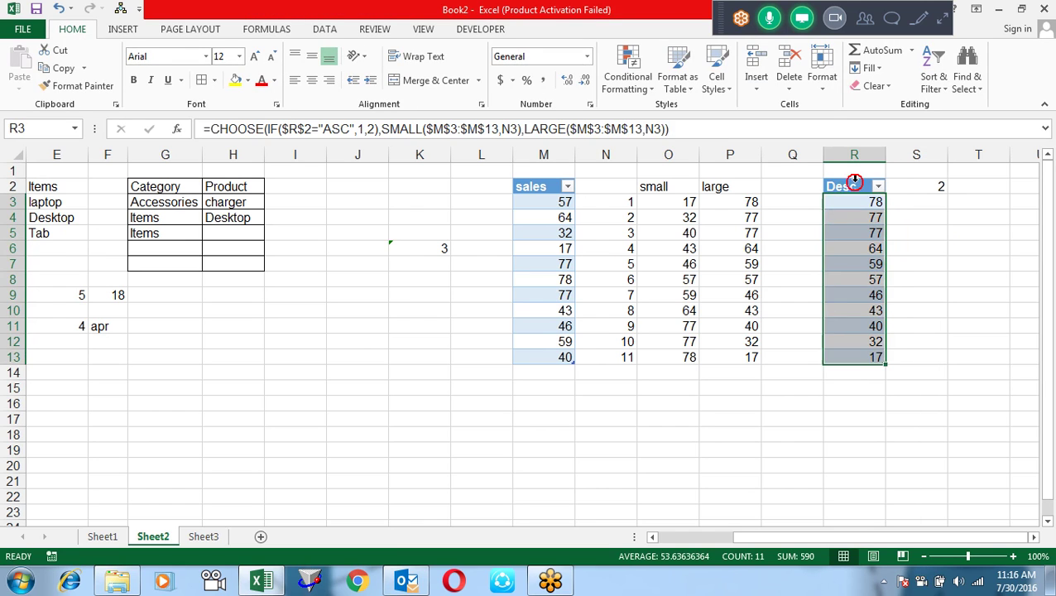
{"action": "left_click", "coordinate": [859, 186]}
{"action": "left_click", "coordinate": [893, 186]}
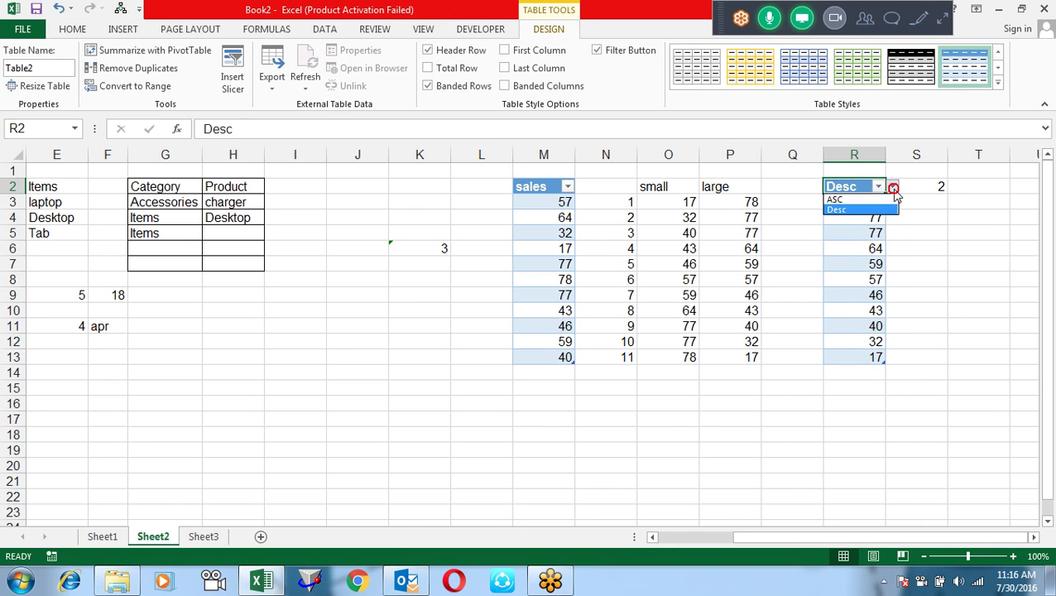
{"action": "left_click", "coordinate": [878, 201]}
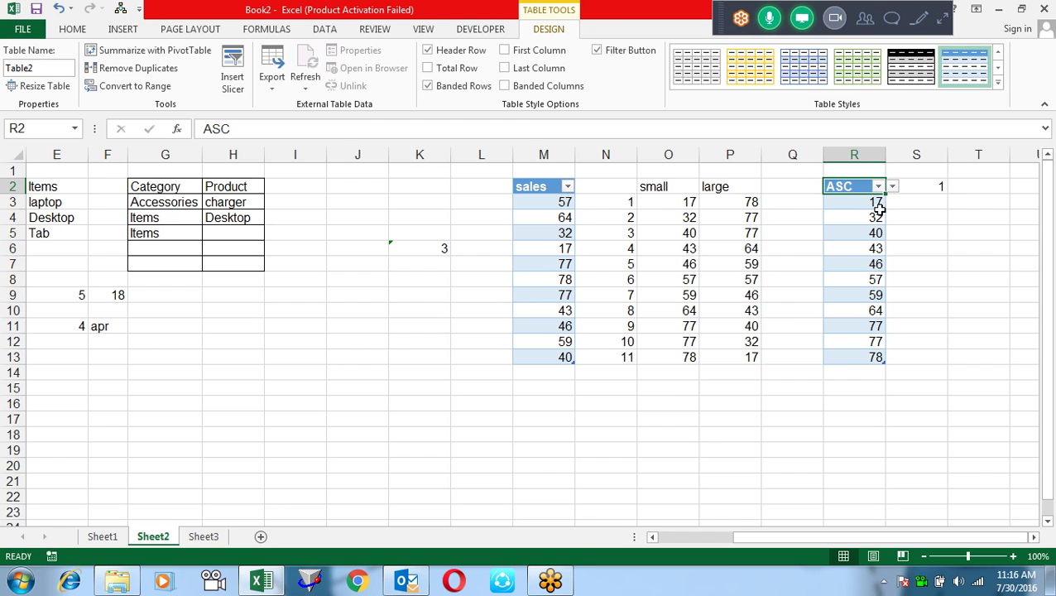
{"action": "left_click", "coordinate": [871, 213]}
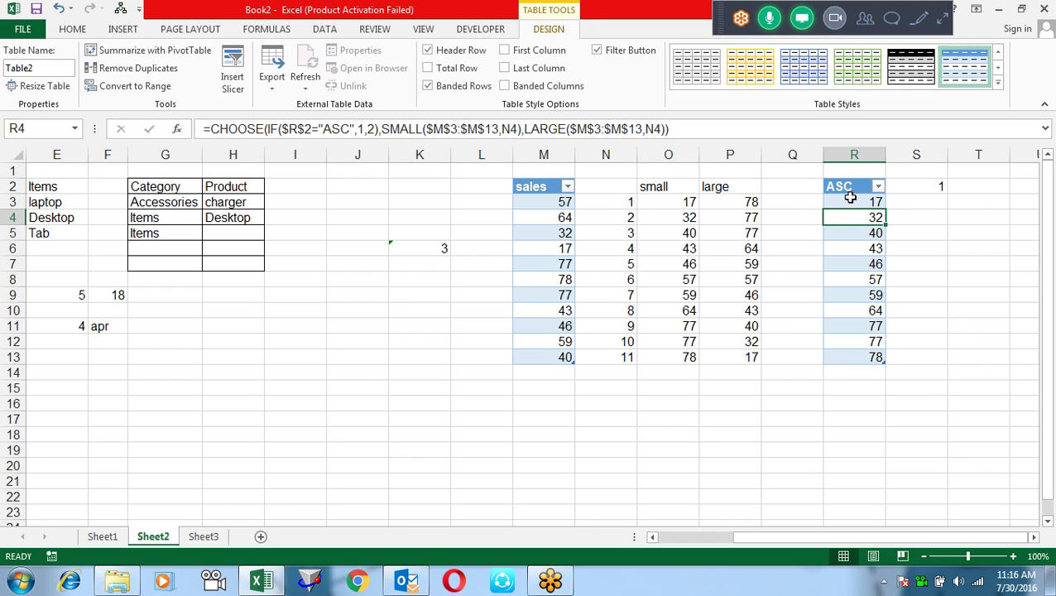
{"action": "left_click", "coordinate": [847, 202]}
Replace SMALL's arguments in R3 with Table1[sales] and ROW()-2.
{"action": "key", "text": "F2"}
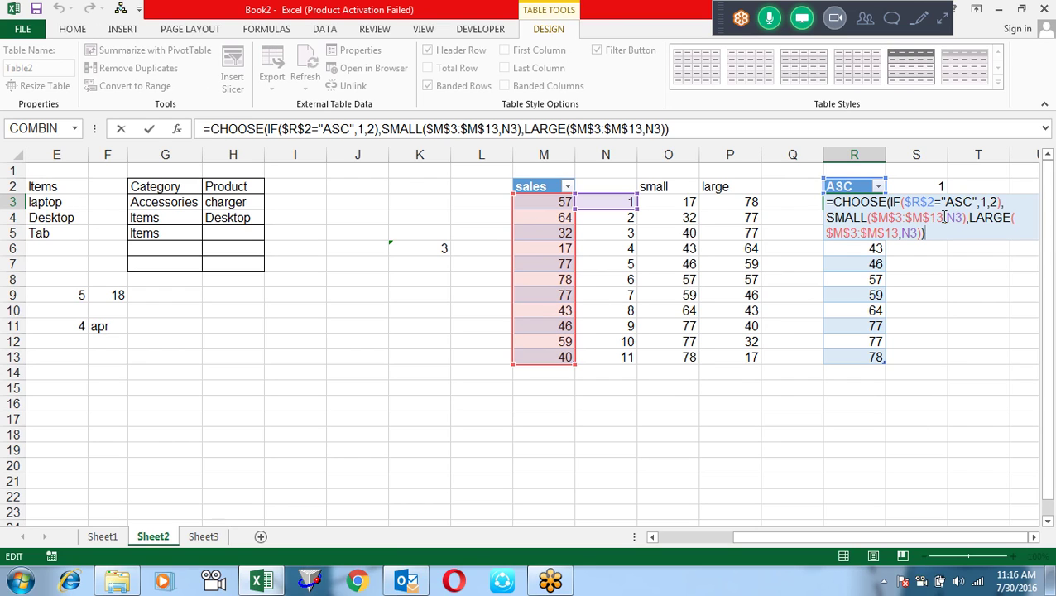
{"action": "left_click_drag", "start_coordinate": [944, 218], "coordinate": [869, 218]}
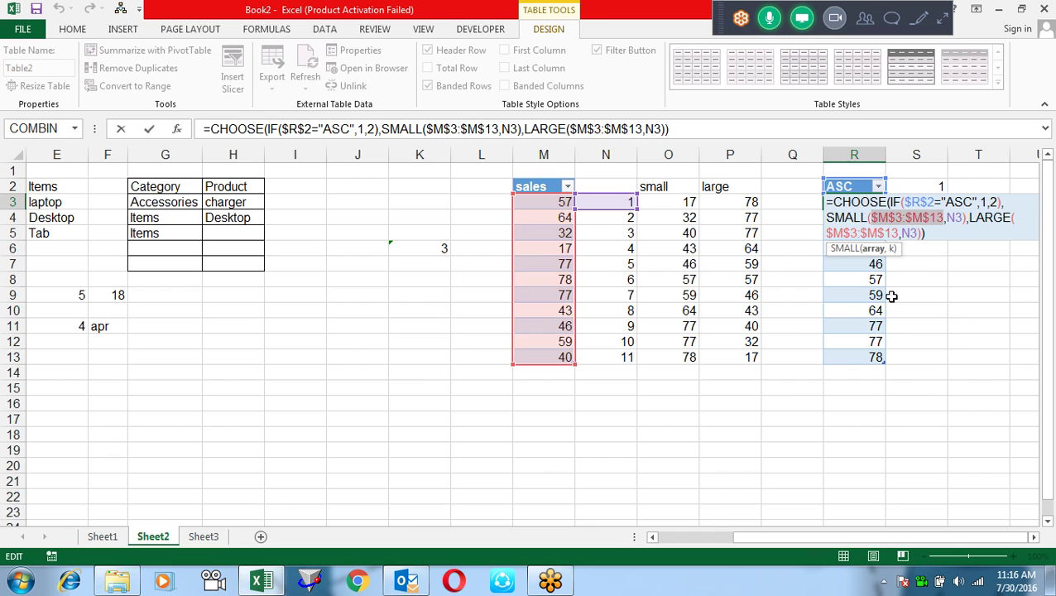
{"action": "type", "text": "ta"}
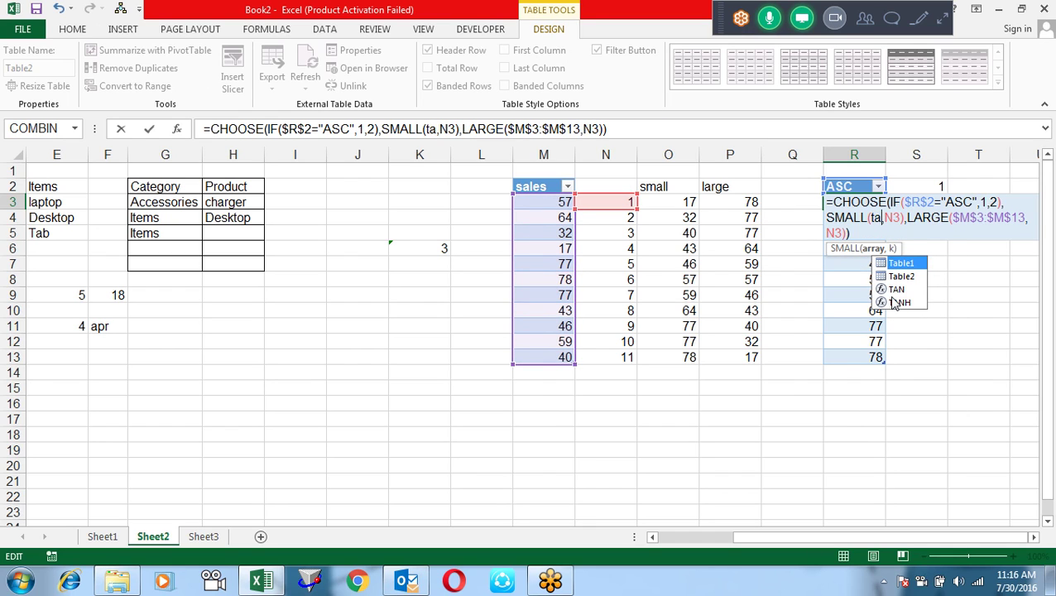
{"action": "double_click", "coordinate": [902, 264]}
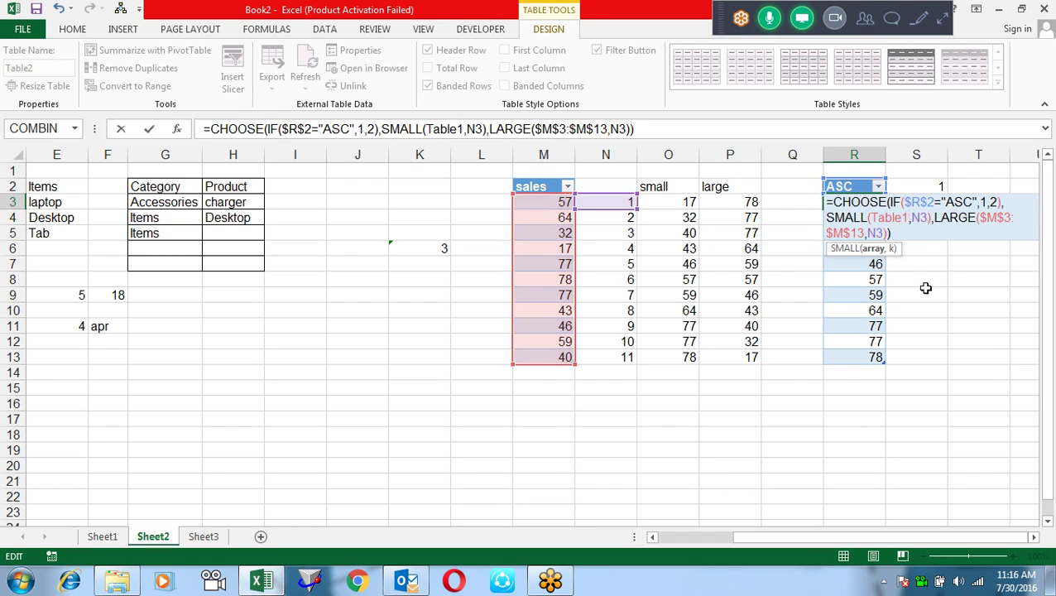
{"action": "type", "text": "["}
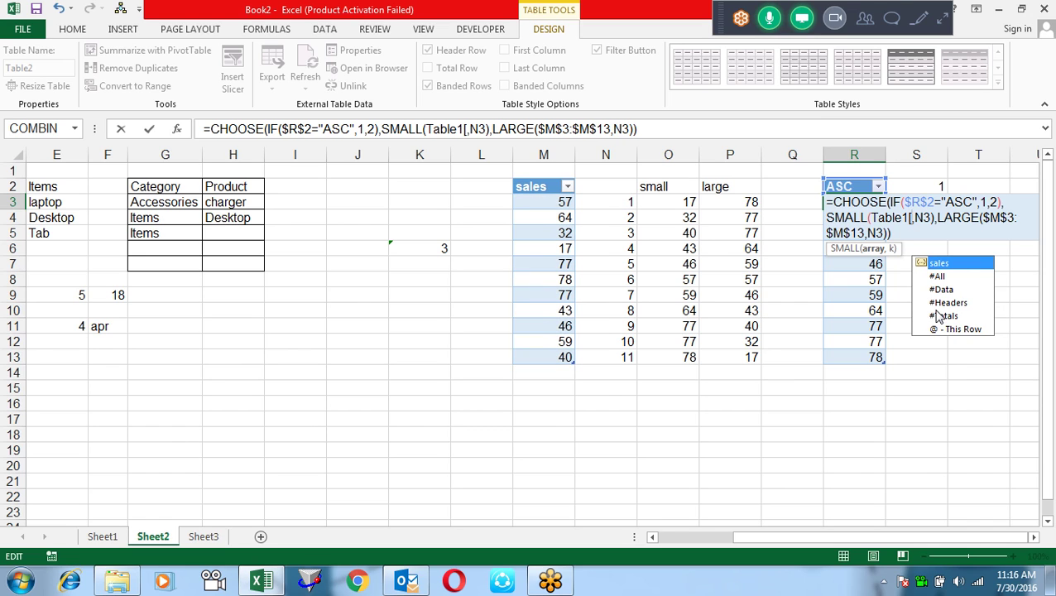
{"action": "key", "text": "Tab"}
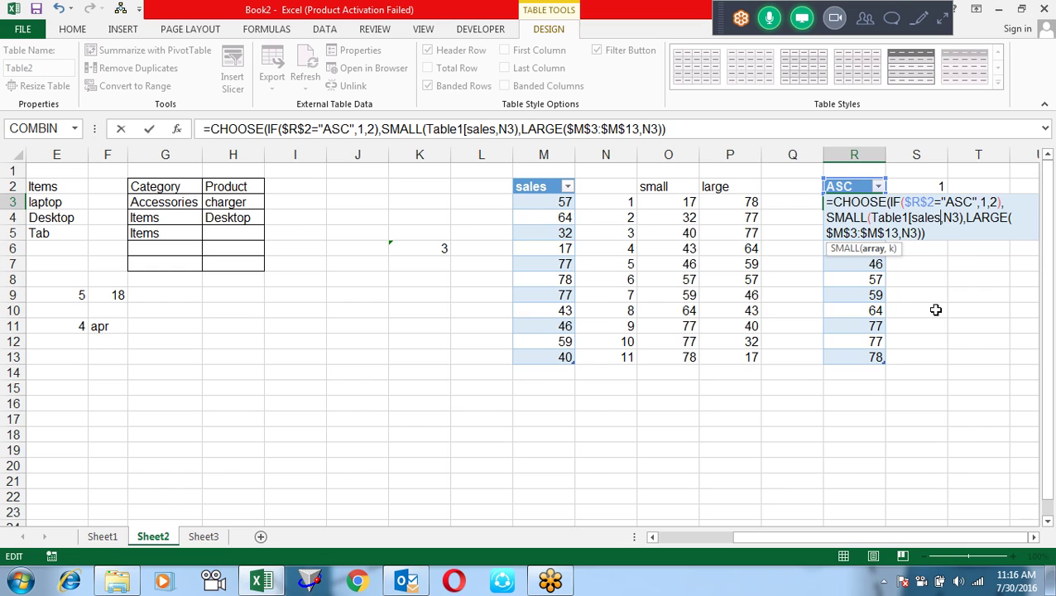
{"action": "type", "text": "]"}
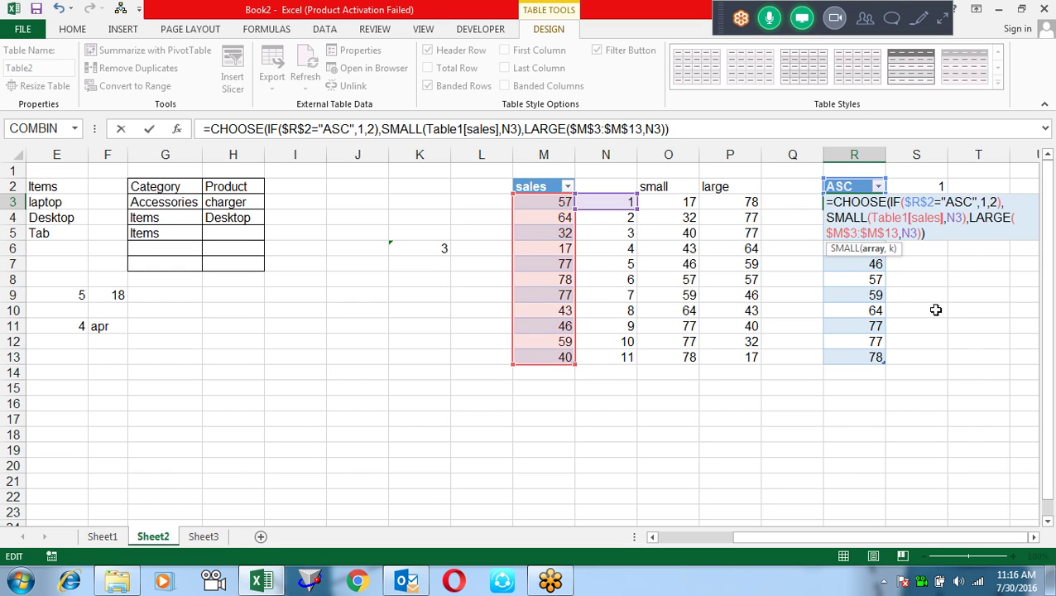
{"action": "key", "text": "Right"}
{"action": "key", "text": "Right"}
{"action": "key", "text": "Right"}
{"action": "key", "text": "BackSpace"}
{"action": "key", "text": "BackSpace"}
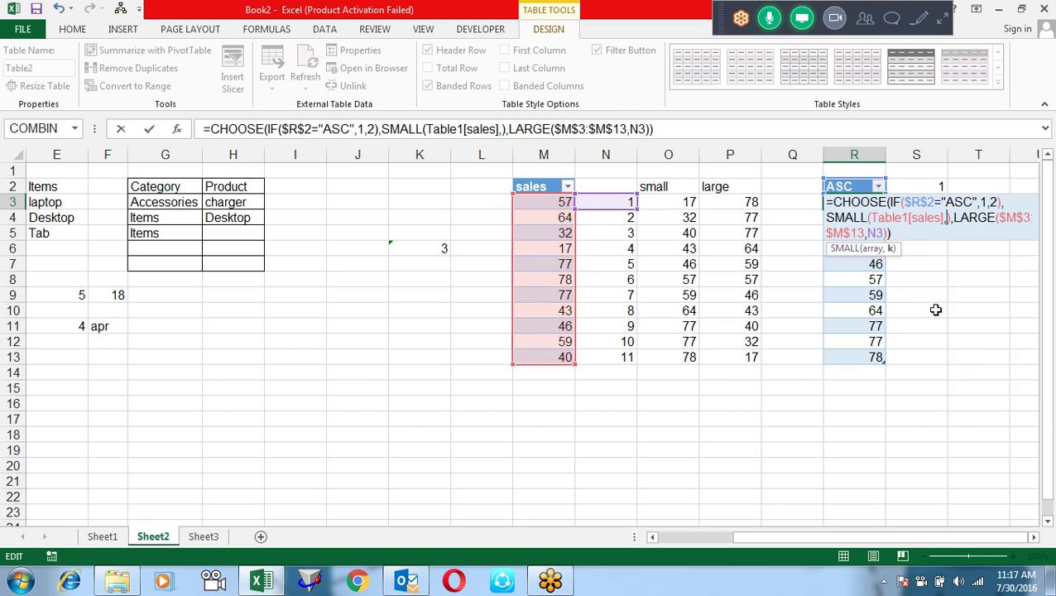
{"action": "type", "text": "row"}
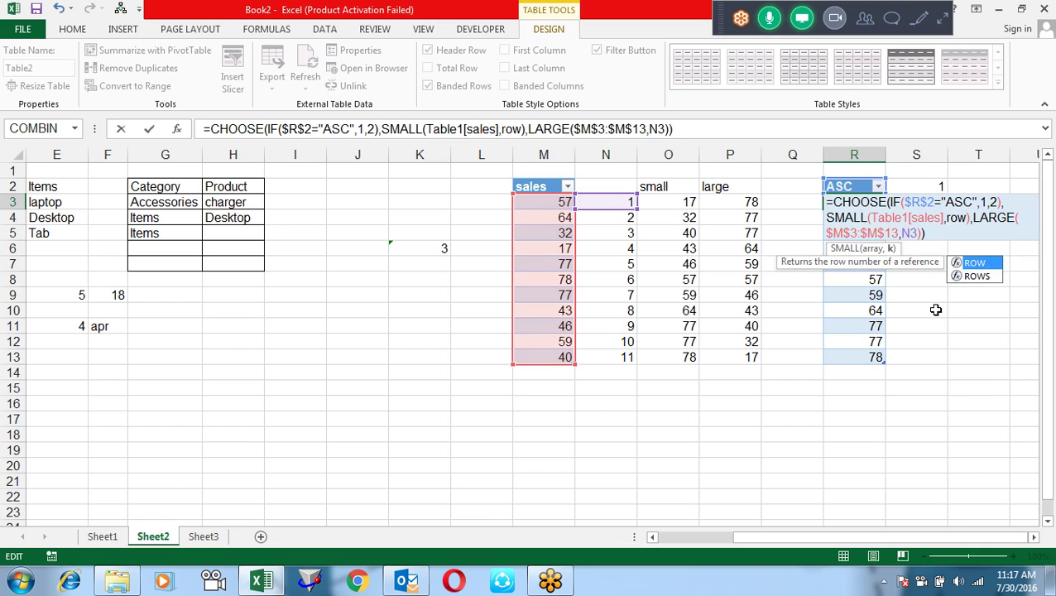
{"action": "type", "text": "()-2"}
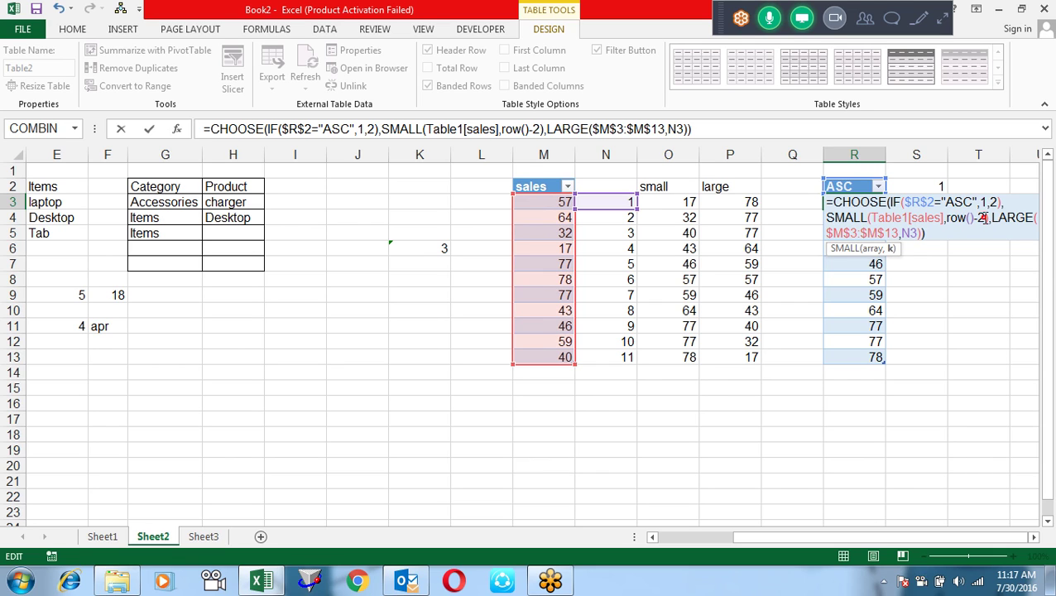
Reuse Table1[sales] and ROW()-2 as LARGE's arguments and commit the R3 formula.
{"action": "left_click_drag", "start_coordinate": [984, 217], "coordinate": [874, 213]}
{"action": "key", "text": "ctrl+c"}
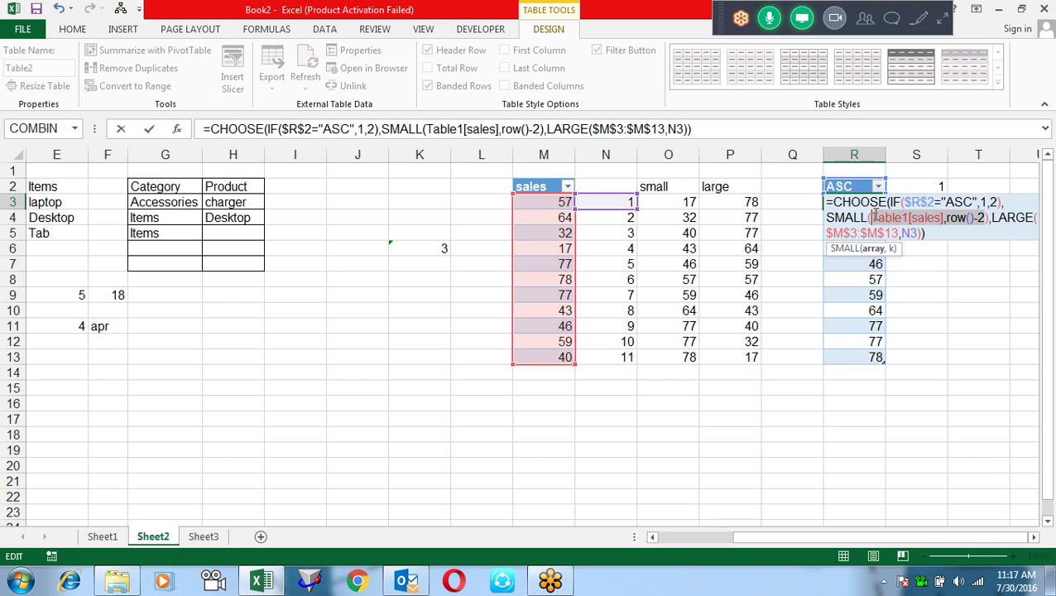
{"action": "left_click", "coordinate": [920, 234]}
{"action": "left_click_drag", "start_coordinate": [918, 233], "coordinate": [827, 234]}
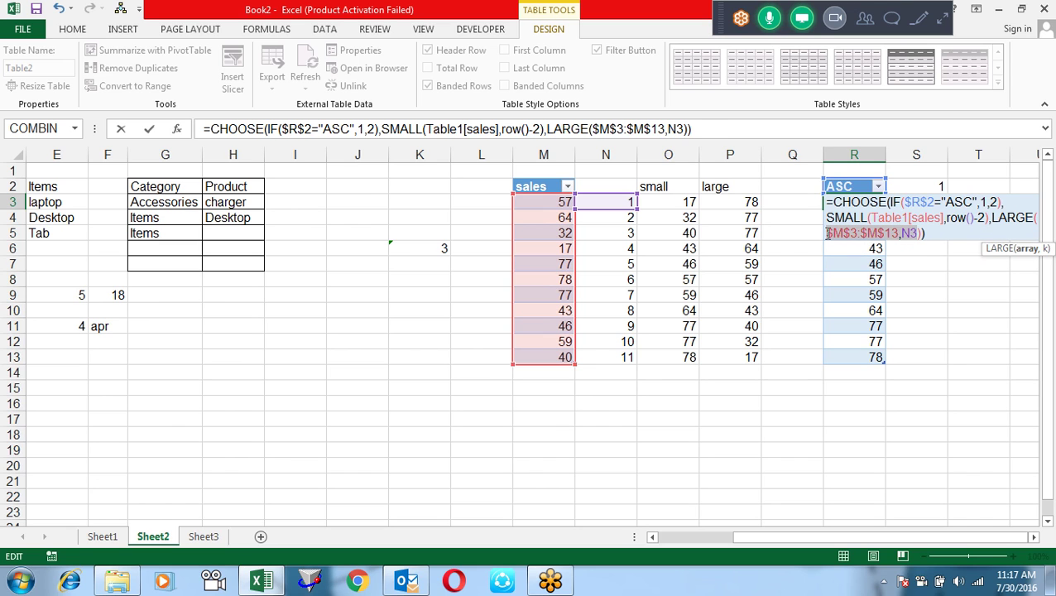
{"action": "key", "text": "ctrl+v"}
{"action": "key", "text": "Return"}
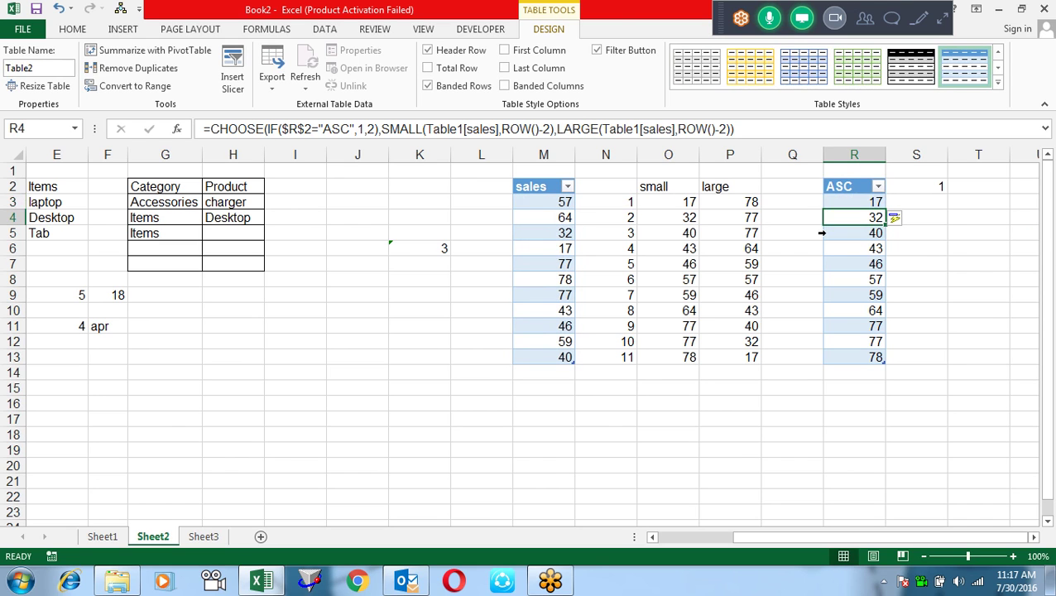
{"action": "key", "text": "Up"}
{"action": "key", "text": "Left"}
{"action": "key", "text": "Left"}
{"action": "key", "text": "Left"}
{"action": "key", "text": "Left"}
{"action": "key", "text": "Left"}
{"action": "key", "text": "Down"}
{"action": "key", "text": "Down"}
{"action": "key", "text": "Down"}
{"action": "key", "text": "Down"}
{"action": "key", "text": "Down"}
{"action": "key", "text": "Down"}
{"action": "key", "text": "Down"}
Add 52 as a new sales value in M14.
{"action": "key", "text": "Up"}
{"action": "key", "text": "Up"}
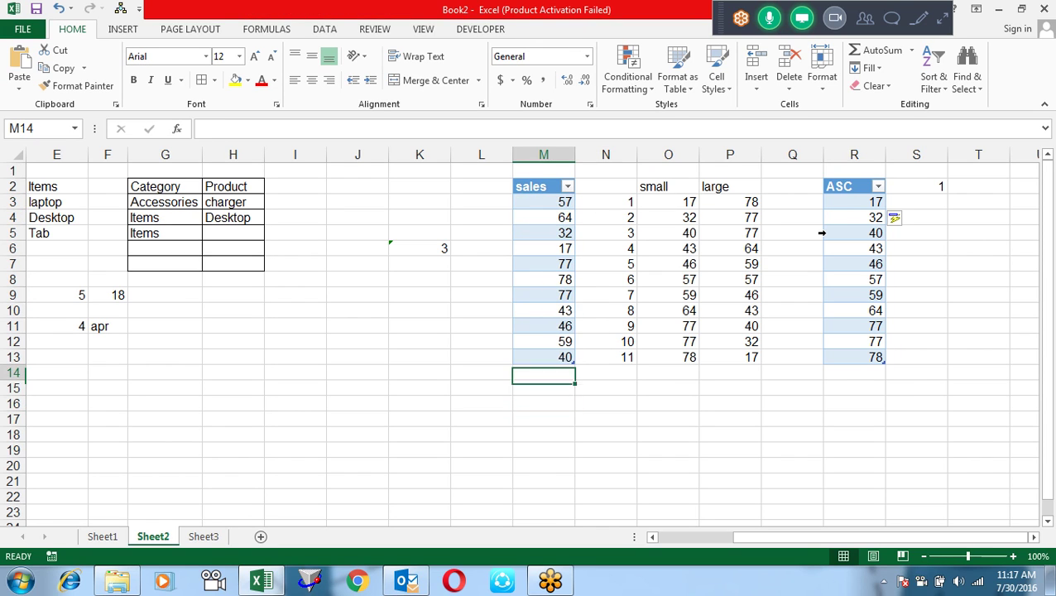
{"action": "type", "text": "52"}
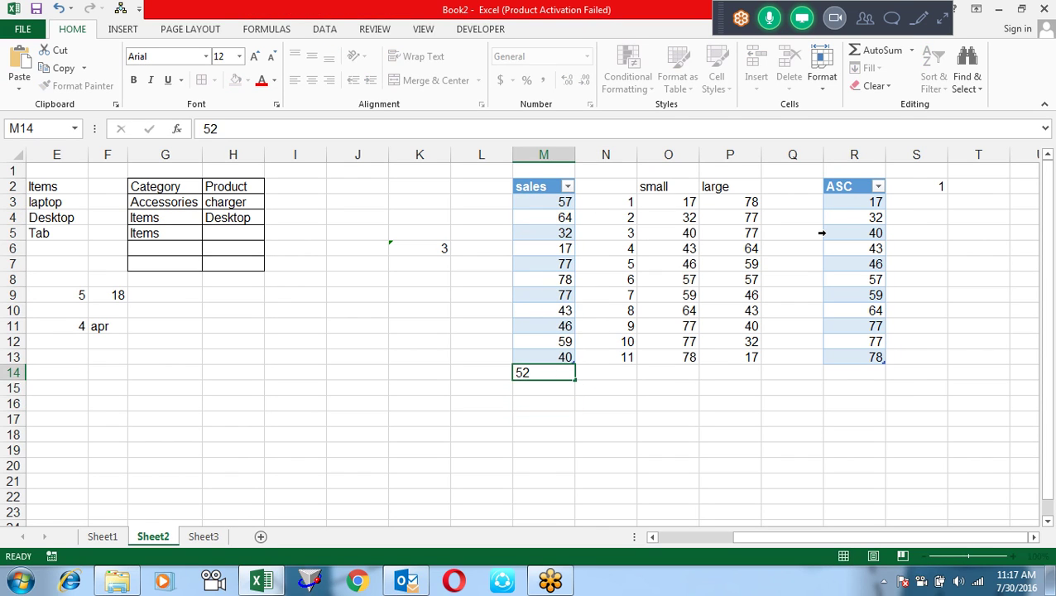
{"action": "key", "text": "Return"}
Copy the ASC sorting formula into R14 and extend the sorted table down to row 23.
{"action": "key", "text": "Up"}
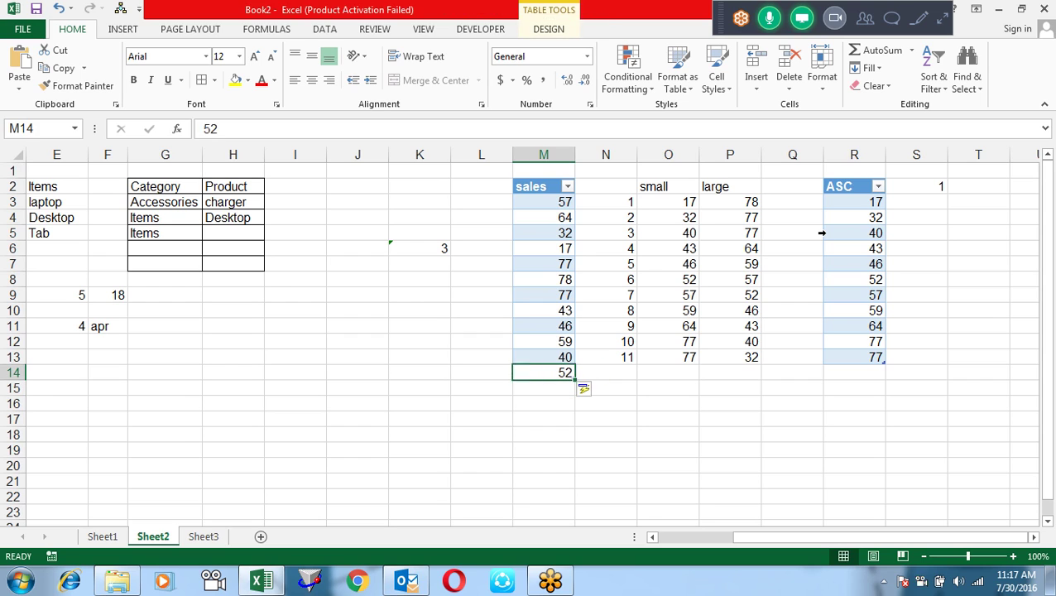
{"action": "key", "text": "Right"}
{"action": "key", "text": "Right"}
{"action": "key", "text": "Right"}
{"action": "key", "text": "Right"}
{"action": "key", "text": "Right"}
{"action": "key", "text": "Down"}
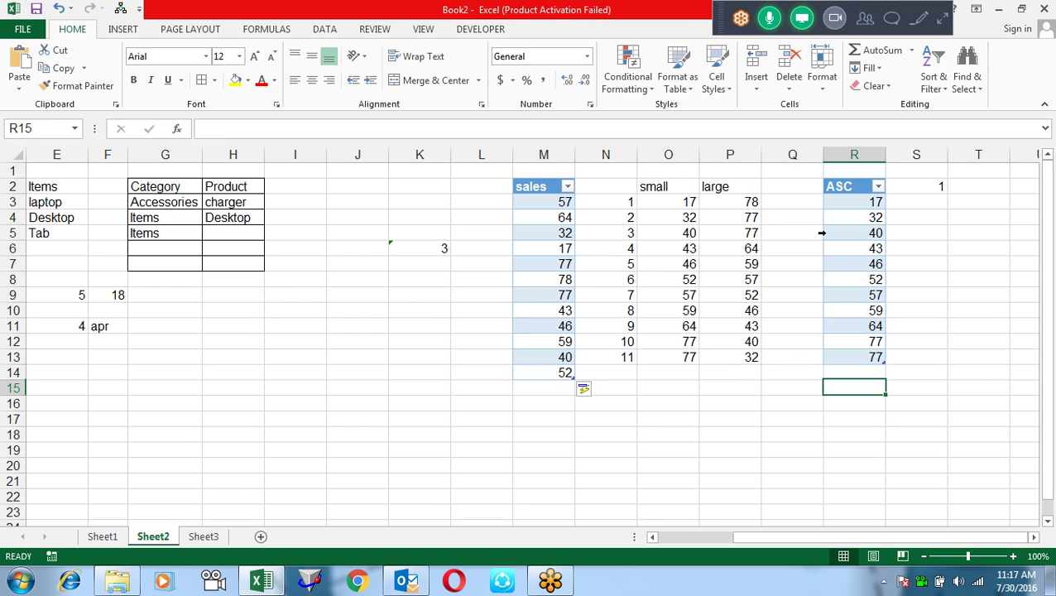
{"action": "key", "text": "Up"}
{"action": "key", "text": "Up"}
{"action": "key", "text": "Down"}
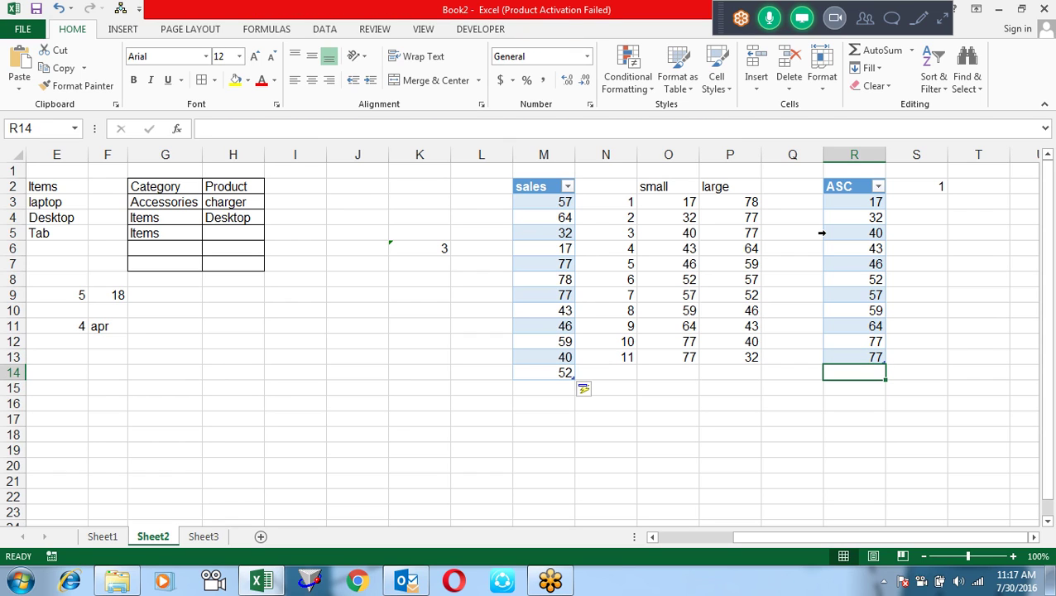
{"action": "key", "text": "ctrl+d"}
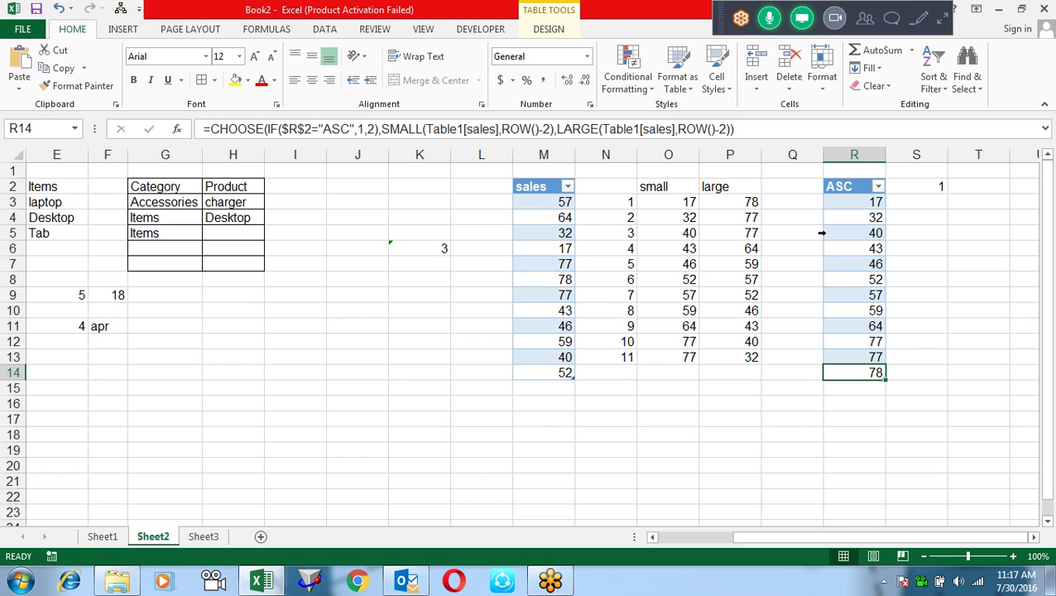
{"action": "key", "text": "Down"}
{"action": "key", "text": "Down"}
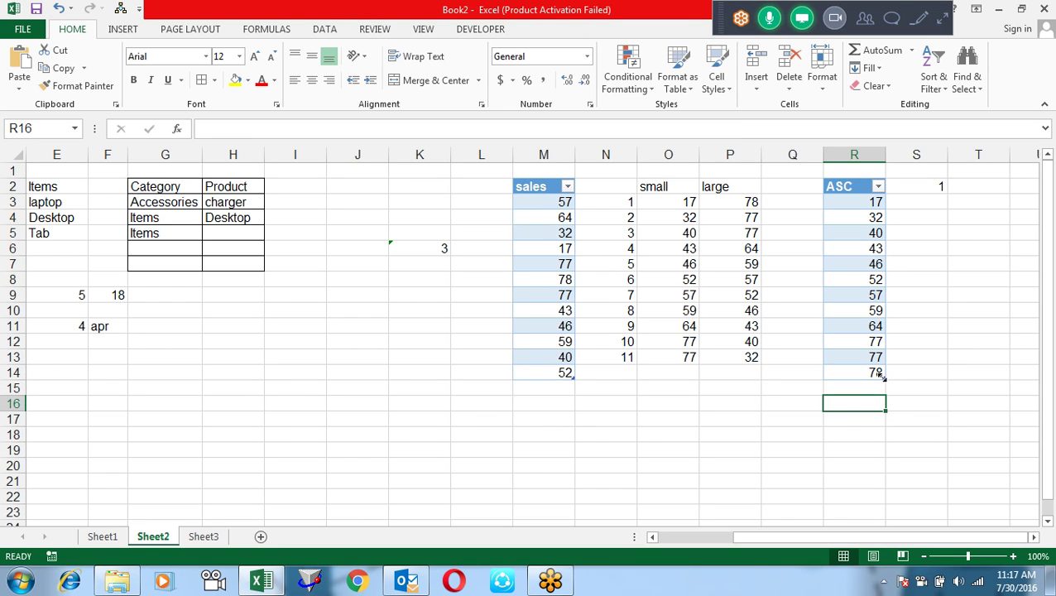
{"action": "left_click_drag", "start_coordinate": [886, 411], "coordinate": [889, 481]}
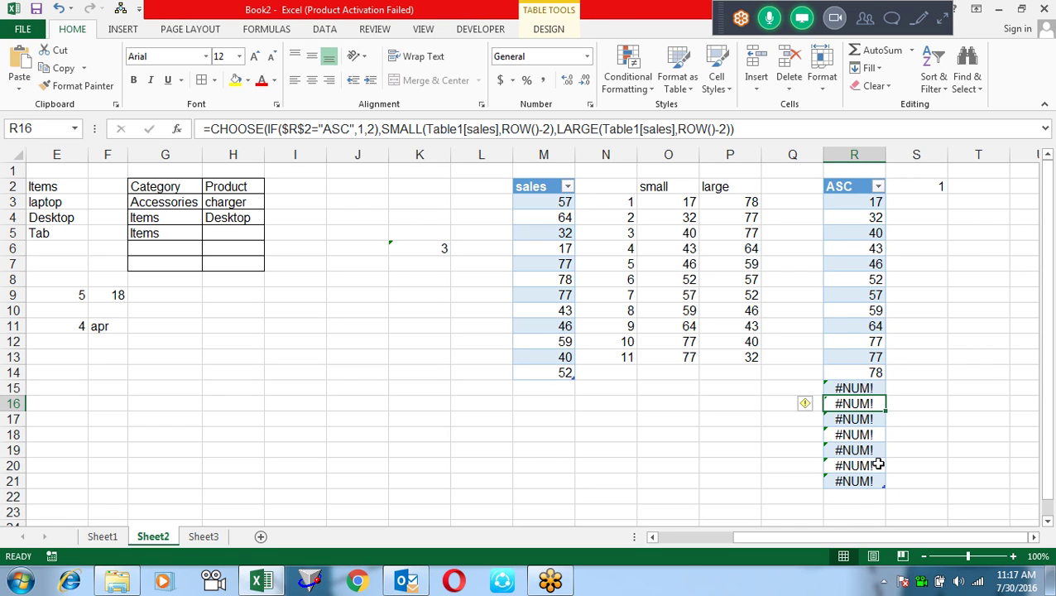
{"action": "left_click_drag", "start_coordinate": [884, 486], "coordinate": [887, 514]}
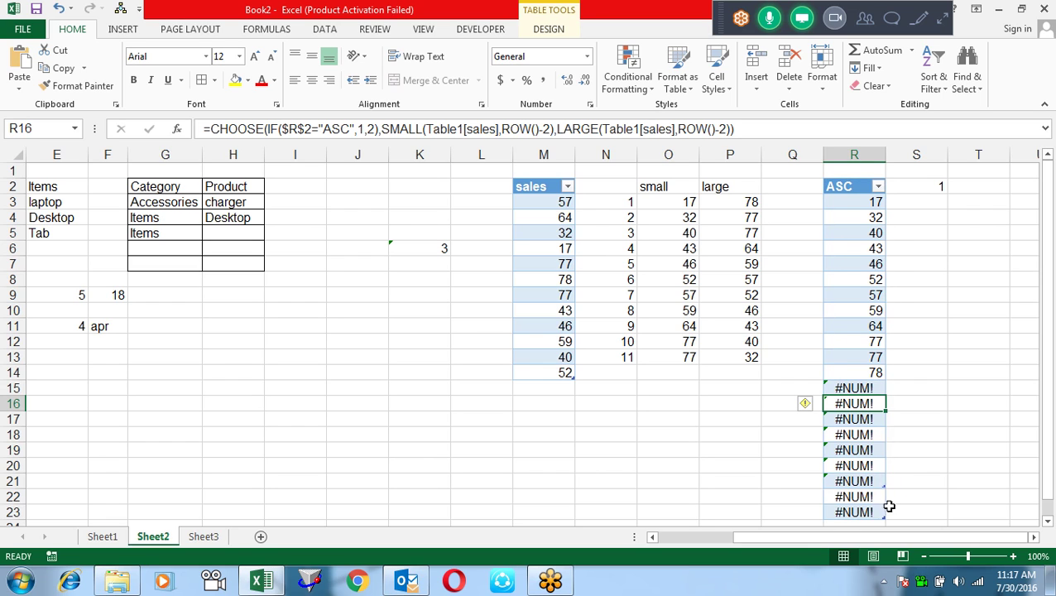
{"action": "left_click", "coordinate": [853, 207]}
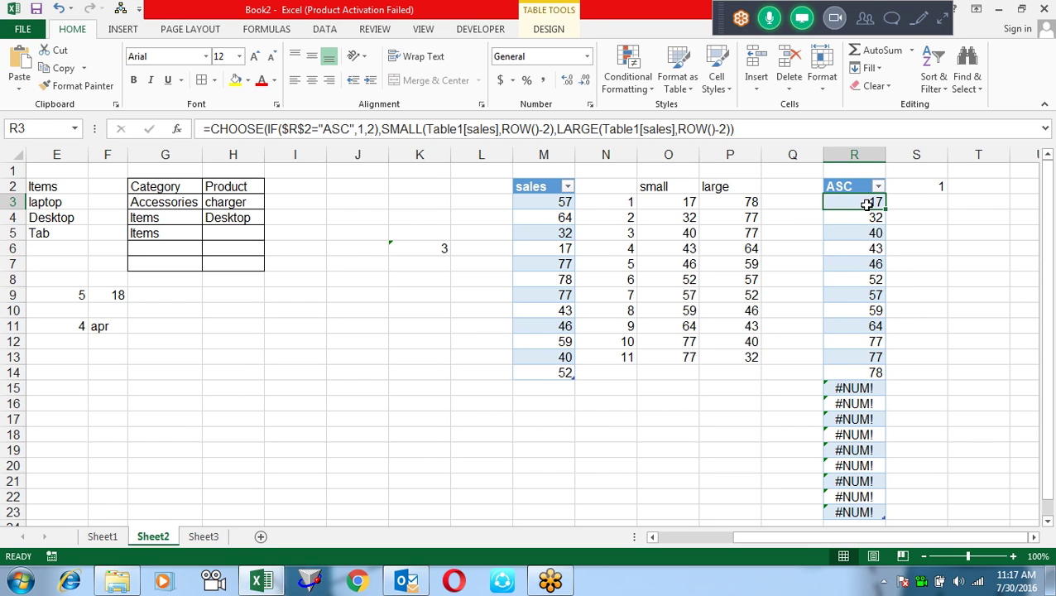
Wrap the ASC sorting formula in IFERROR(…,"") so rows beyond the data show blanks instead of #NUM!
{"action": "double_click", "coordinate": [864, 207]}
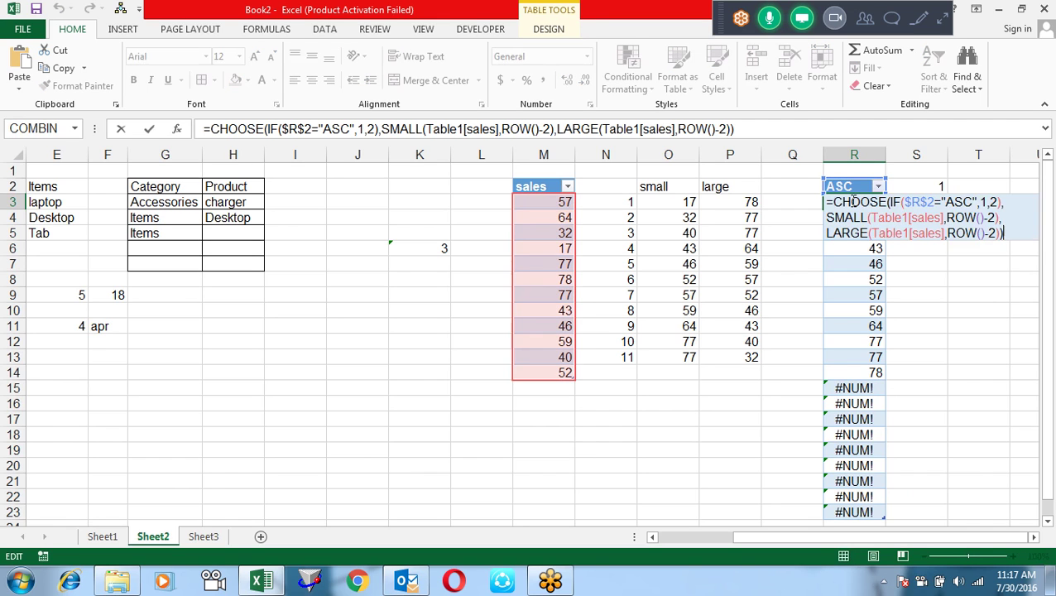
{"action": "type", "text": "if"}
{"action": "left_click", "coordinate": [852, 263]}
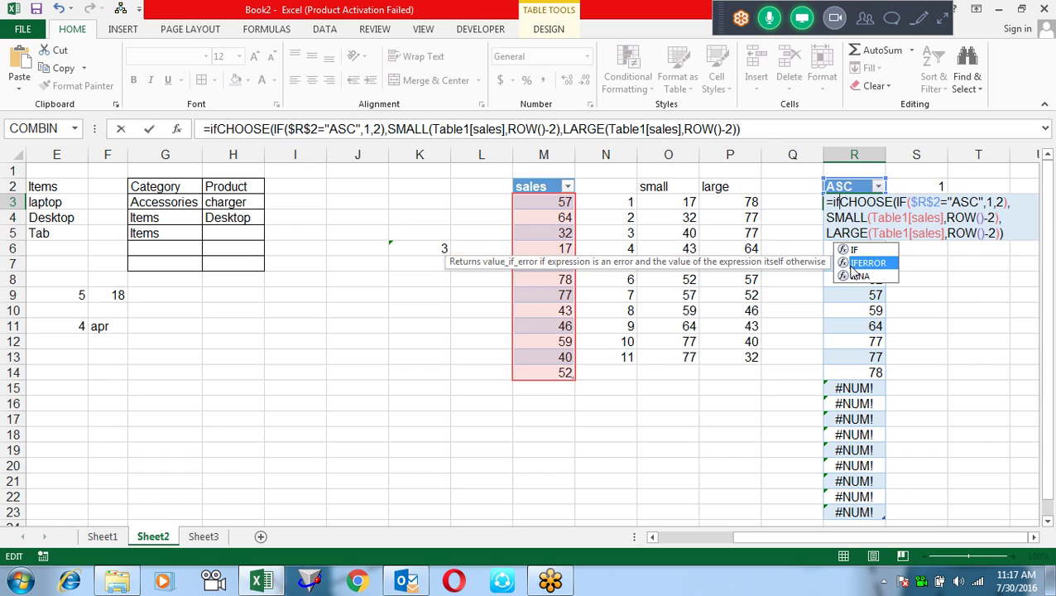
{"action": "double_click", "coordinate": [852, 264]}
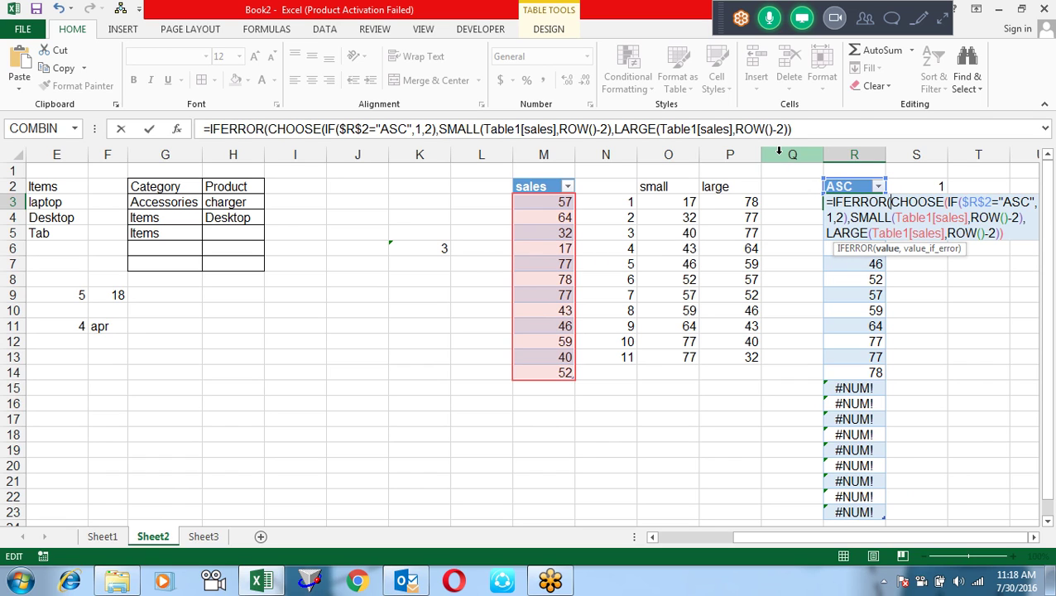
{"action": "left_click", "coordinate": [844, 126]}
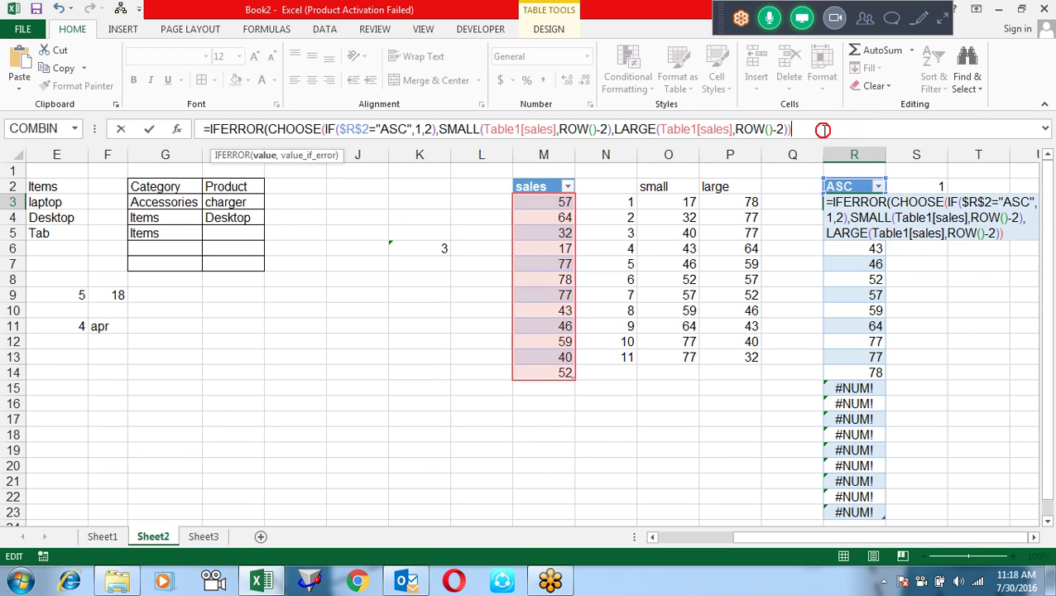
{"action": "type", "text": ","}
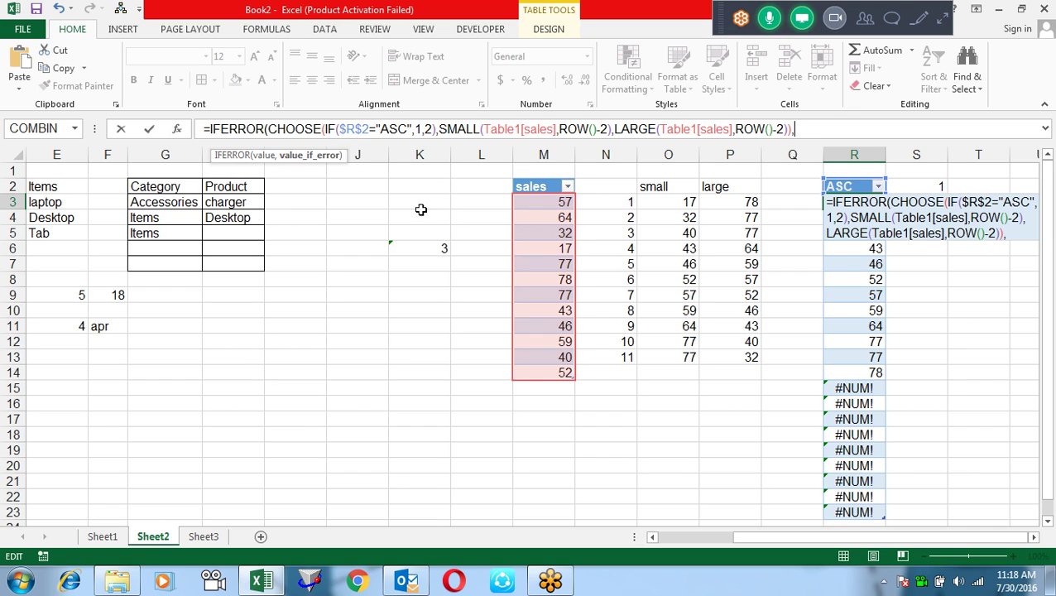
{"action": "type", "text": "\"\""}
{"action": "key", "text": "Return"}
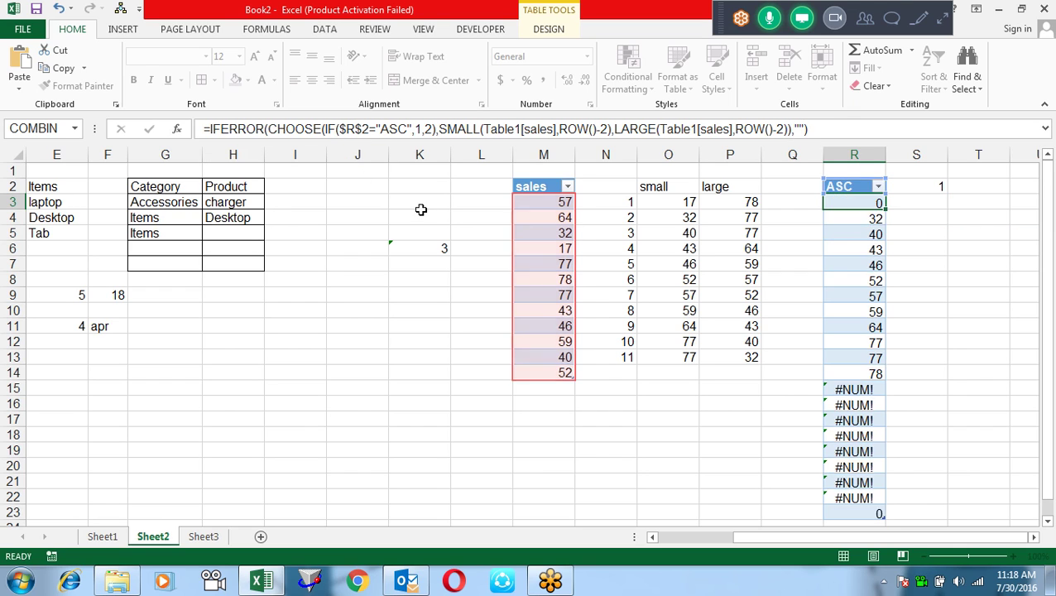
{"action": "key", "text": "Left"}
{"action": "key", "text": "Left"}
{"action": "key", "text": "Left"}
{"action": "key", "text": "Left"}
{"action": "key", "text": "Left"}
{"action": "key", "text": "Down"}
{"action": "key", "text": "Down"}
{"action": "key", "text": "Down"}
{"action": "key", "text": "Down"}
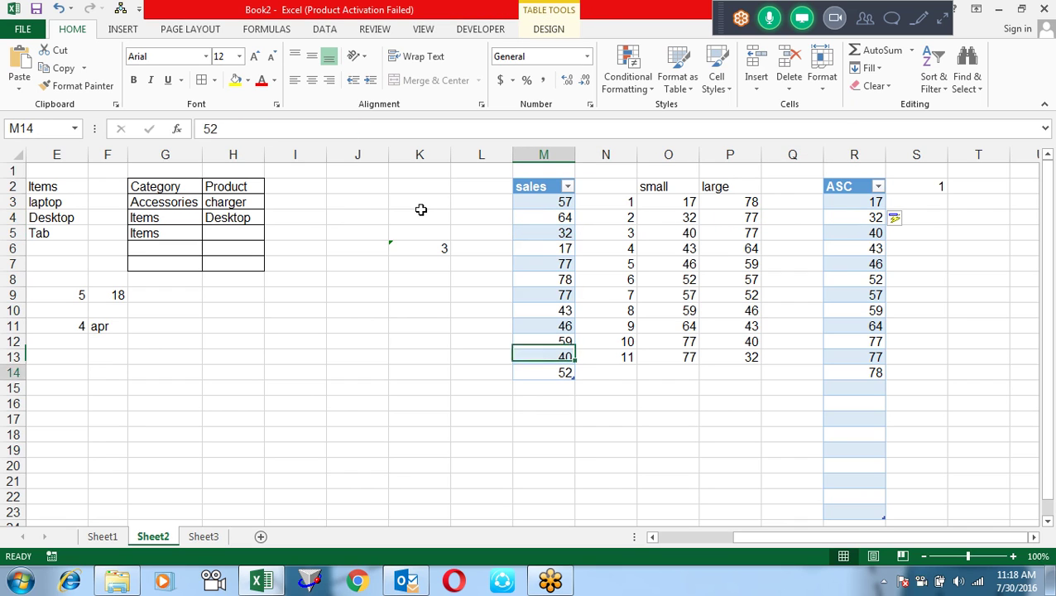
{"action": "key", "text": "Down"}
{"action": "key", "text": "Down"}
{"action": "key", "text": "Down"}
{"action": "key", "text": "Up"}
{"action": "key", "text": "Up"}
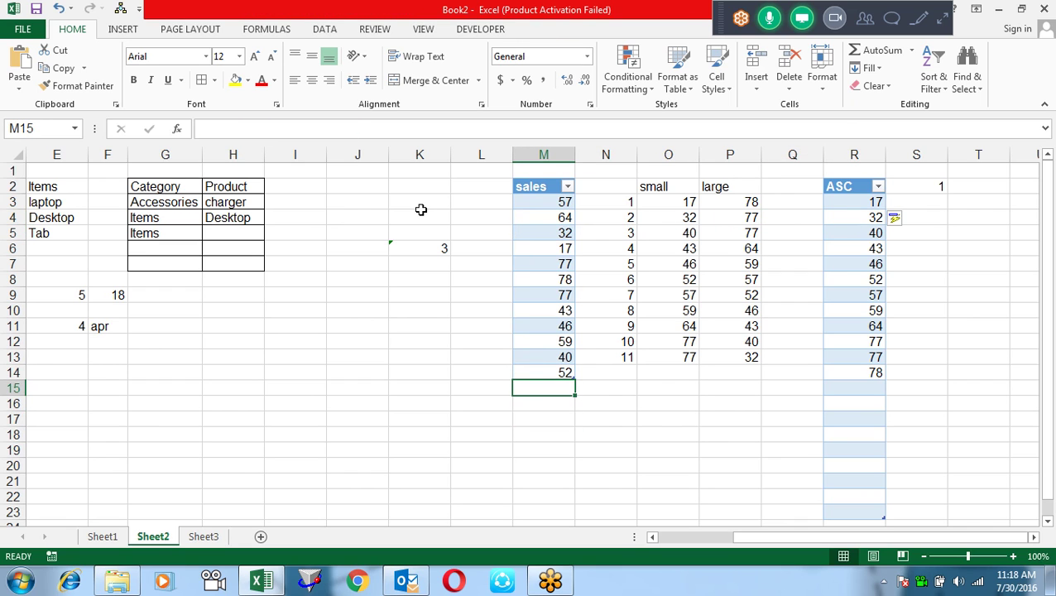
Enter sales values 56, 84, 96 and 56 in M15:M18, then check the ASC formula updates.
{"action": "type", "text": "56"}
{"action": "key", "text": "Return"}
{"action": "type", "text": "84"}
{"action": "key", "text": "Return"}
{"action": "type", "text": "96"}
{"action": "key", "text": "Return"}
{"action": "type", "text": "56"}
{"action": "key", "text": "Return"}
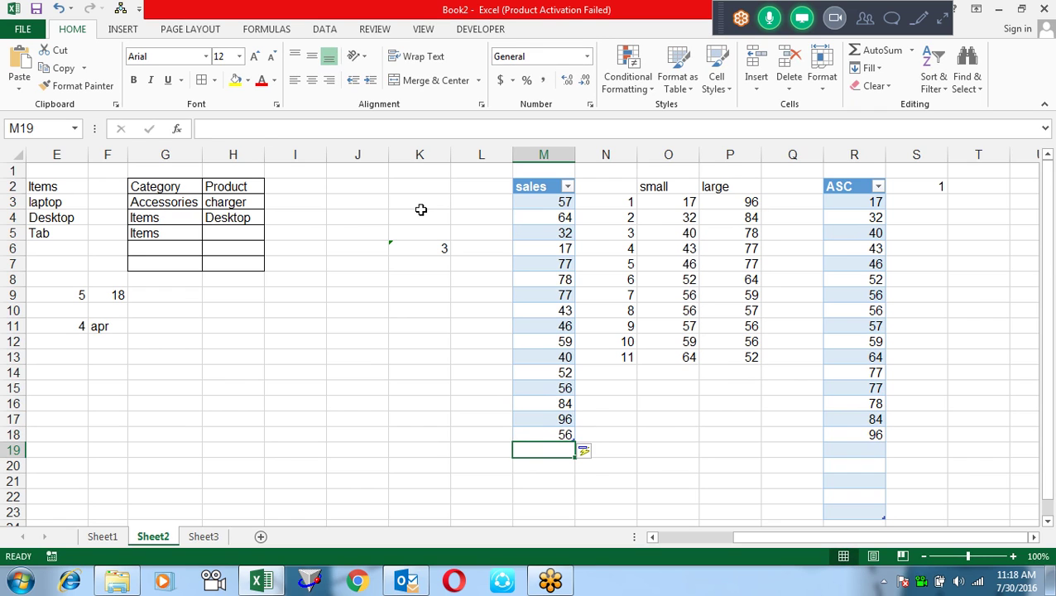
{"action": "key", "text": "Right"}
{"action": "key", "text": "Right"}
{"action": "key", "text": "Right"}
{"action": "key", "text": "Right"}
{"action": "key", "text": "Right"}
{"action": "key", "text": "Up"}
{"action": "key", "text": "Up"}
{"action": "key", "text": "Up"}
{"action": "key", "text": "Up"}
{"action": "key", "text": "Up"}
{"action": "key", "text": "Up"}
{"action": "key", "text": "Up"}
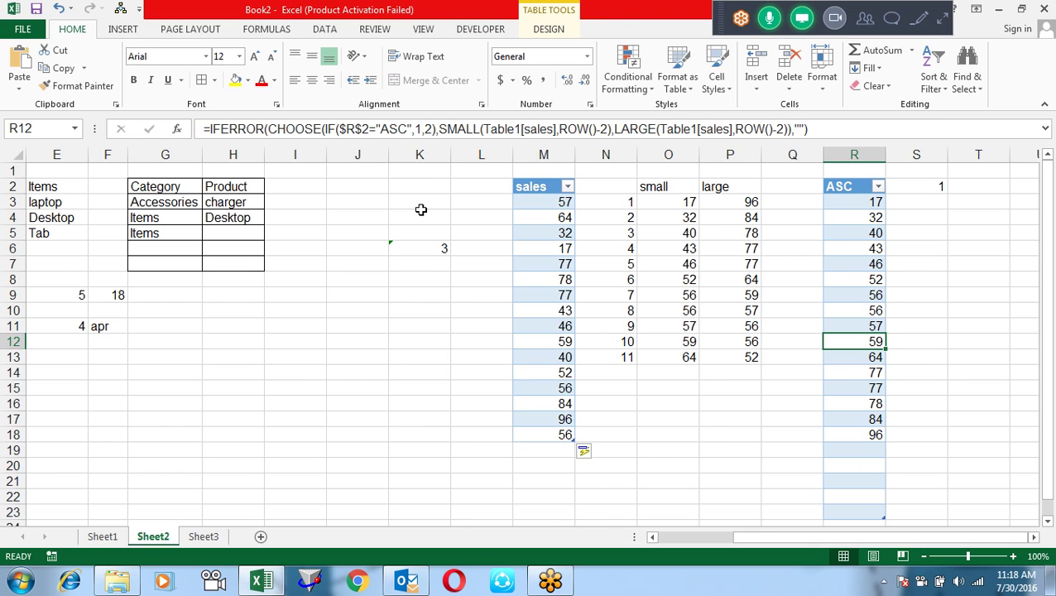
{"action": "key", "text": "Left"}
{"action": "key", "text": "Left"}
{"action": "key", "text": "Left"}
{"action": "key", "text": "Left"}
{"action": "key", "text": "Left"}
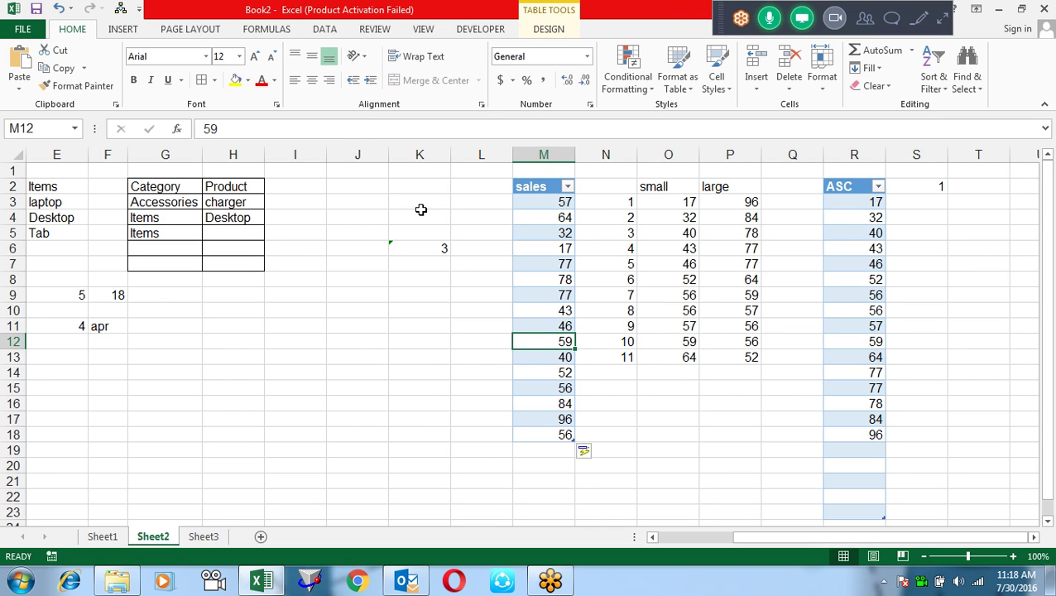
{"action": "key", "text": "Down"}
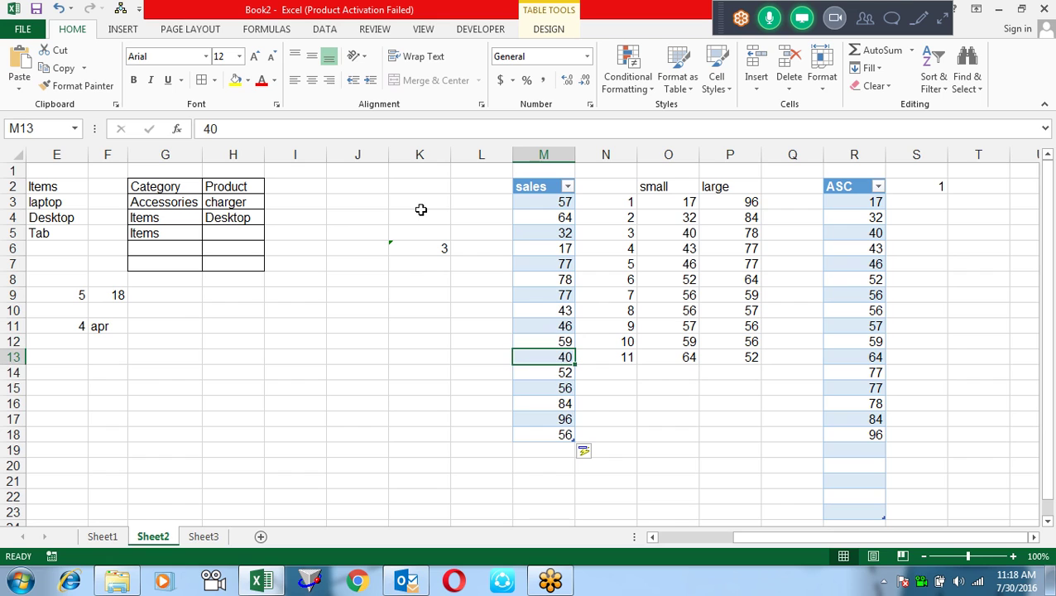
{"action": "right_click", "coordinate": [12, 387]}
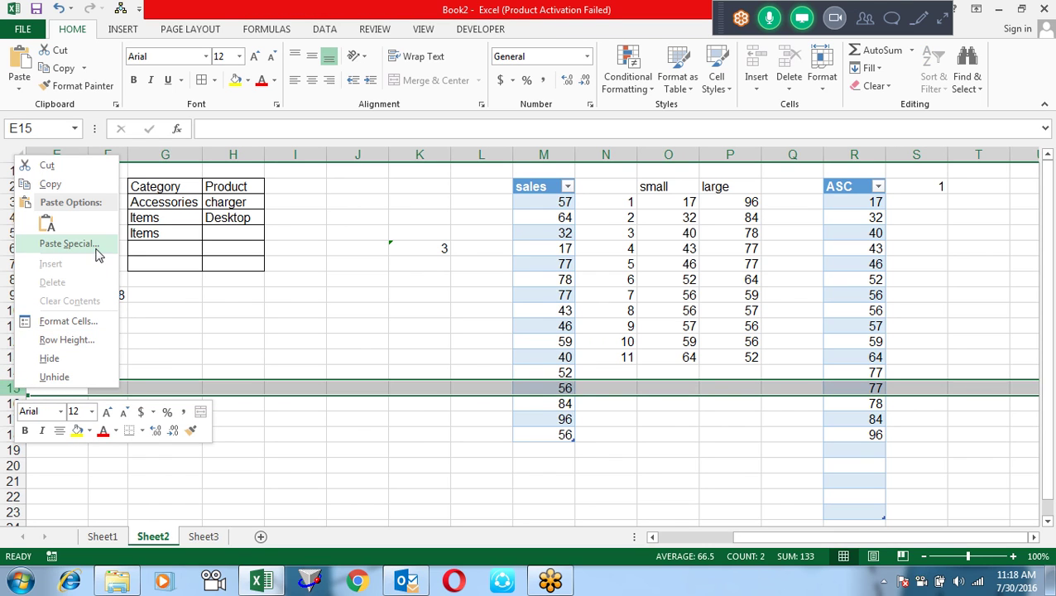
{"action": "left_click", "coordinate": [281, 425]}
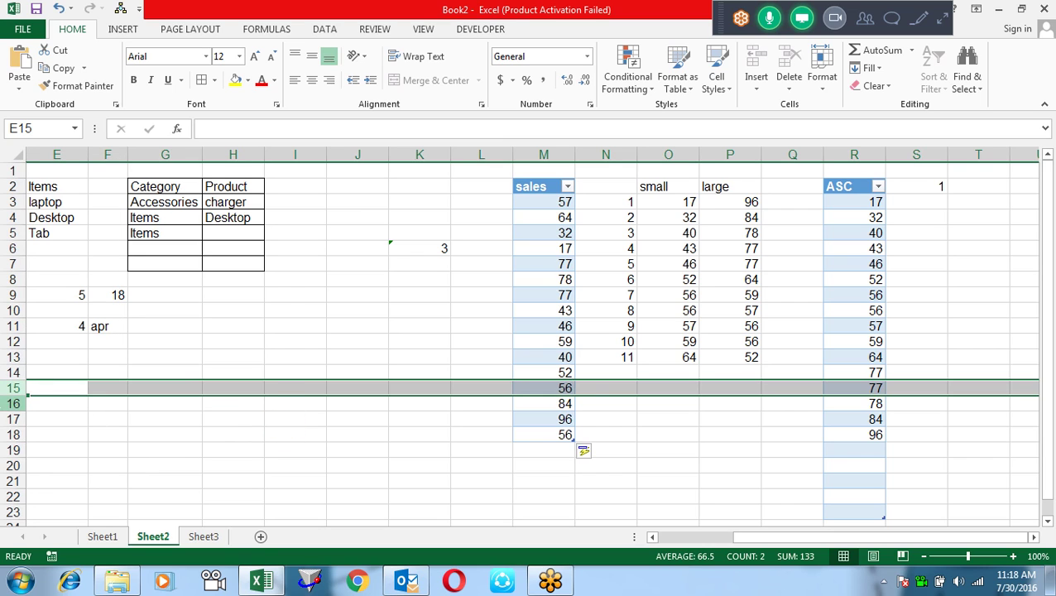
{"action": "right_click", "coordinate": [15, 405]}
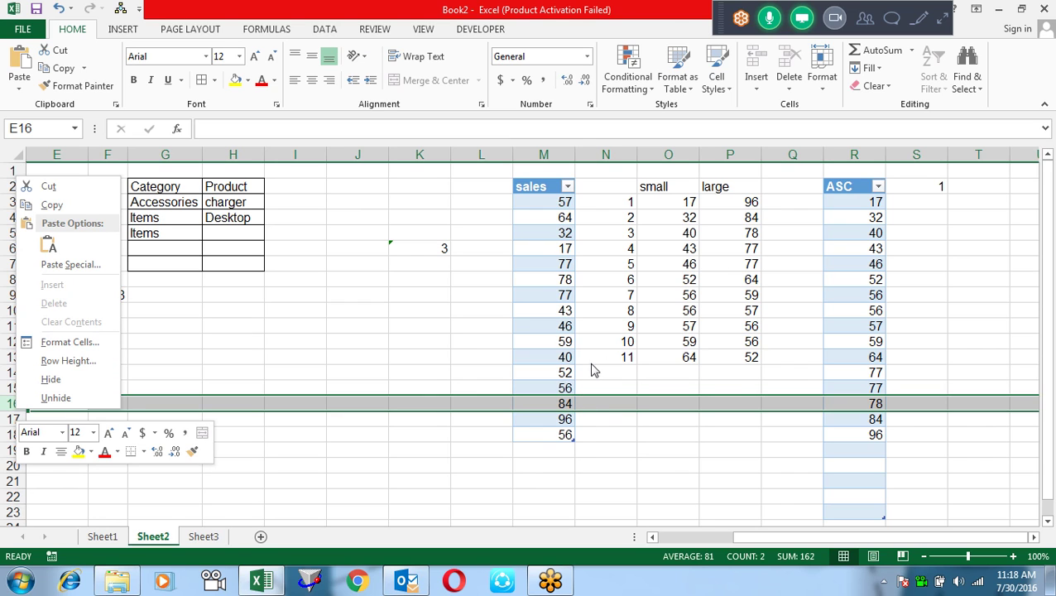
{"action": "left_click", "coordinate": [549, 389]}
{"action": "left_click", "coordinate": [548, 388]}
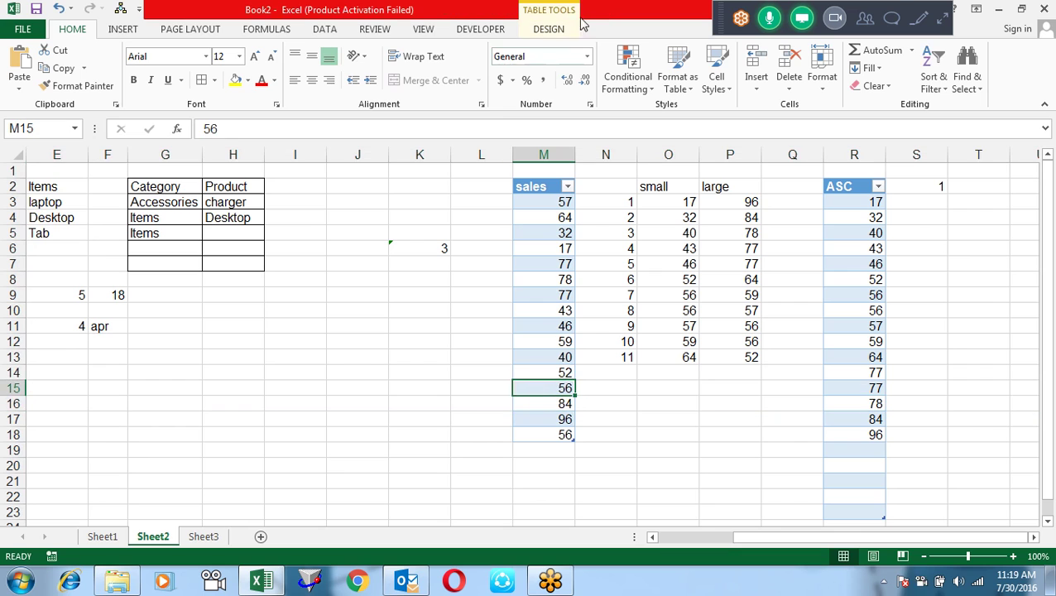
{"action": "left_click", "coordinate": [549, 29]}
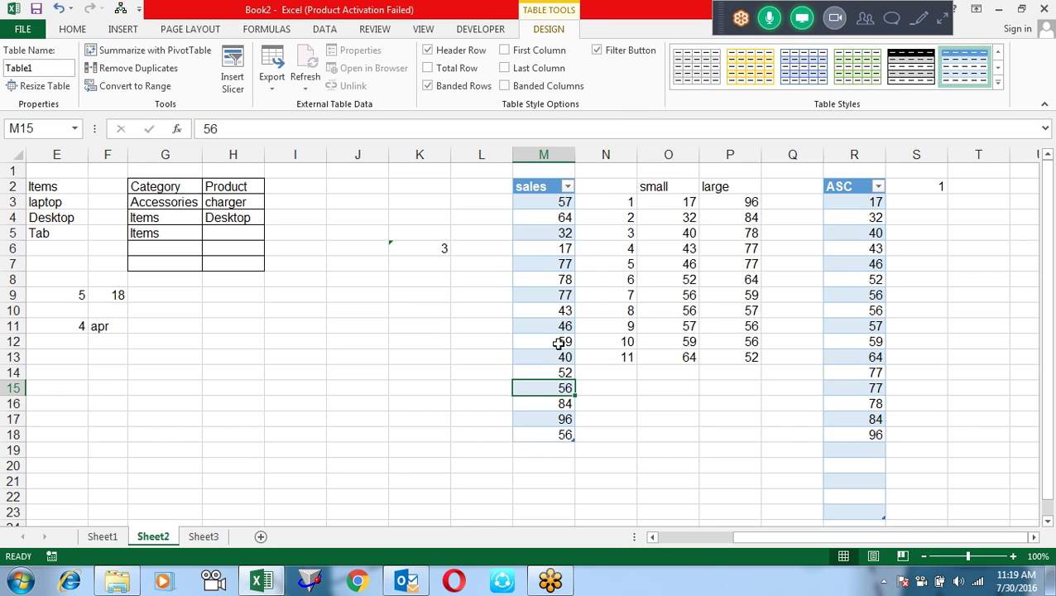
{"action": "right_click", "coordinate": [10, 373]}
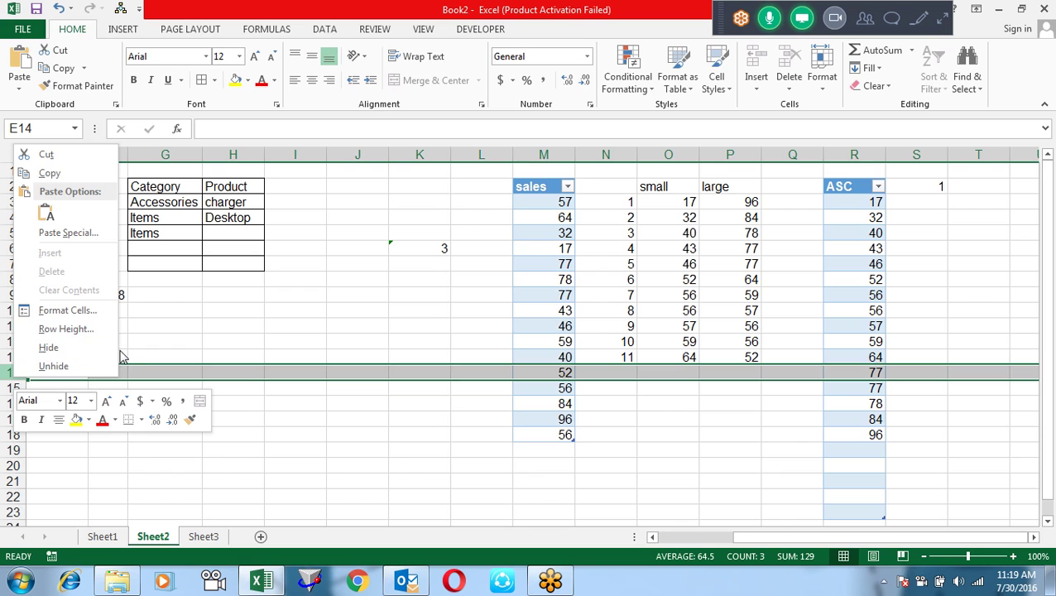
{"action": "left_click", "coordinate": [299, 348]}
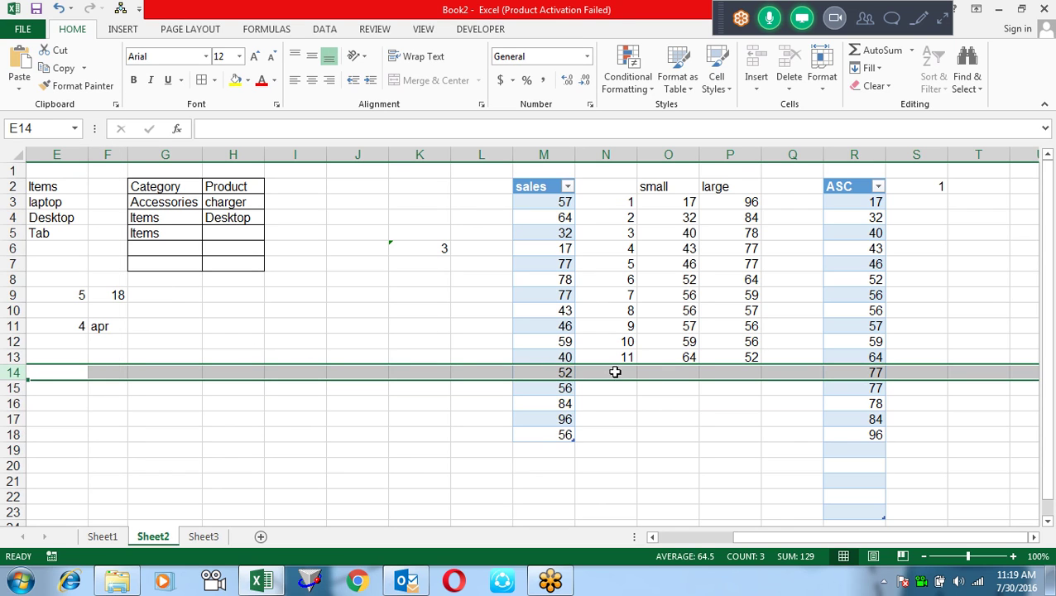
{"action": "left_click", "coordinate": [566, 400]}
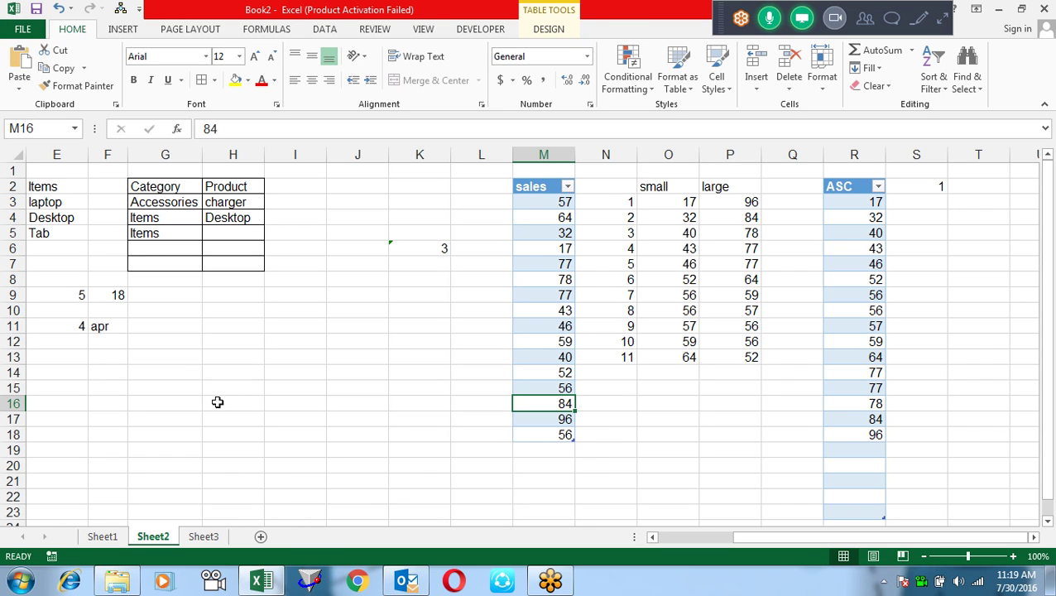
{"action": "left_click", "coordinate": [690, 415]}
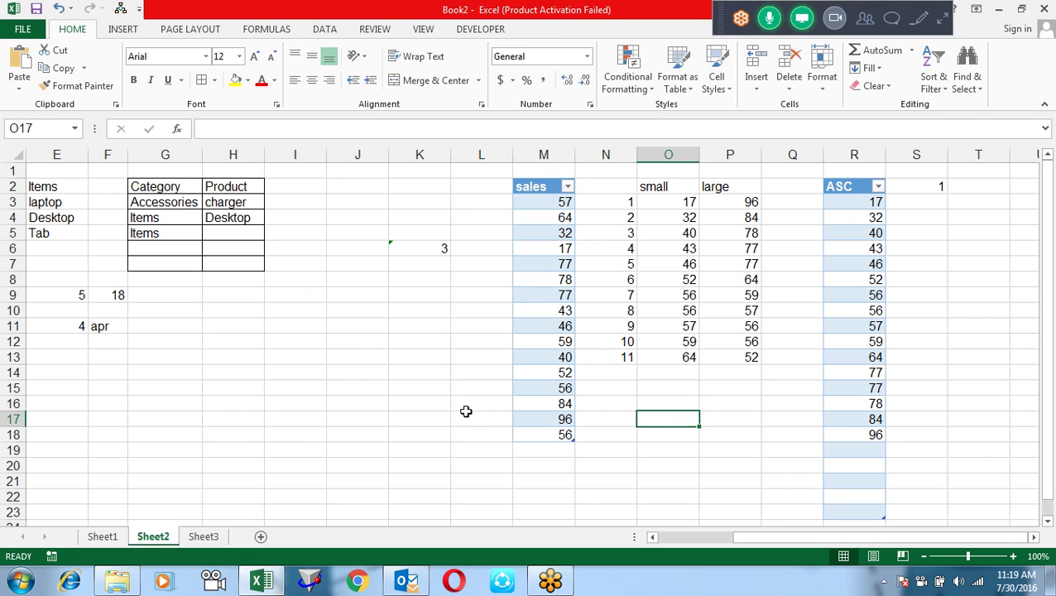
{"action": "right_click", "coordinate": [9, 403]}
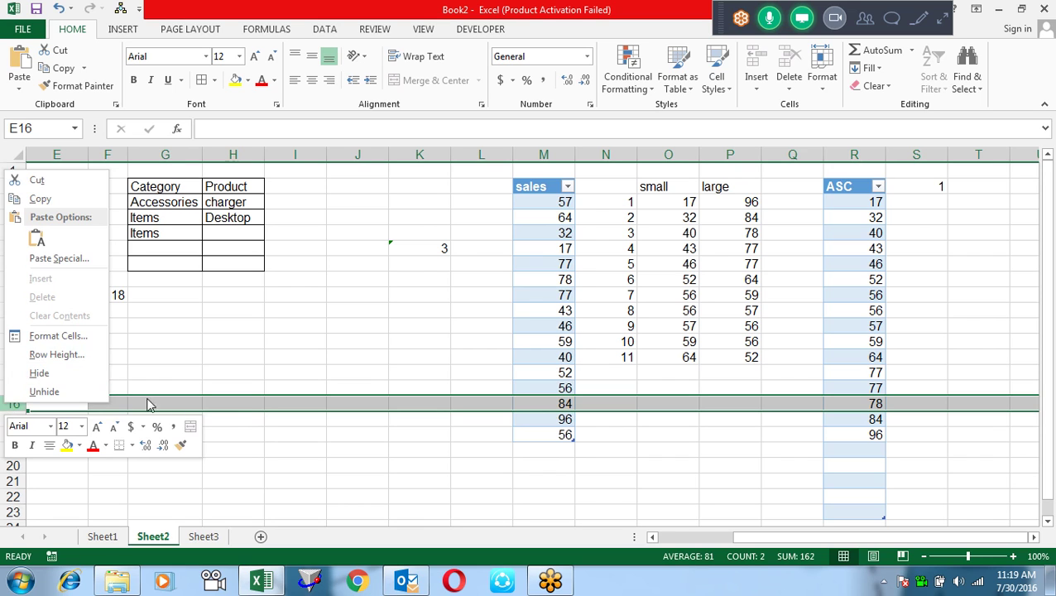
{"action": "key", "text": "Escape"}
{"action": "left_click", "coordinate": [622, 446]}
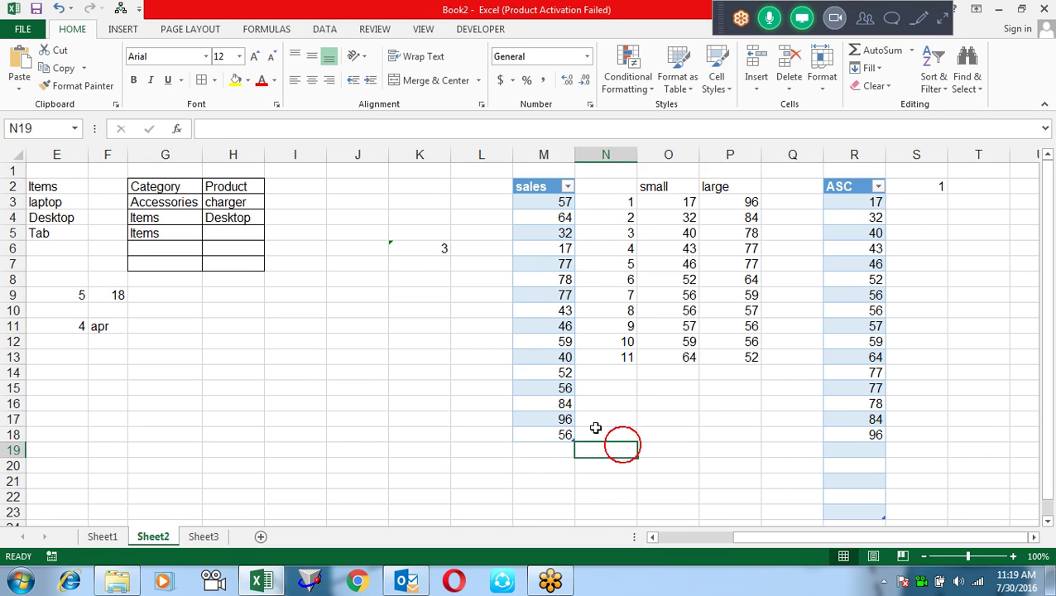
{"action": "left_click", "coordinate": [556, 419]}
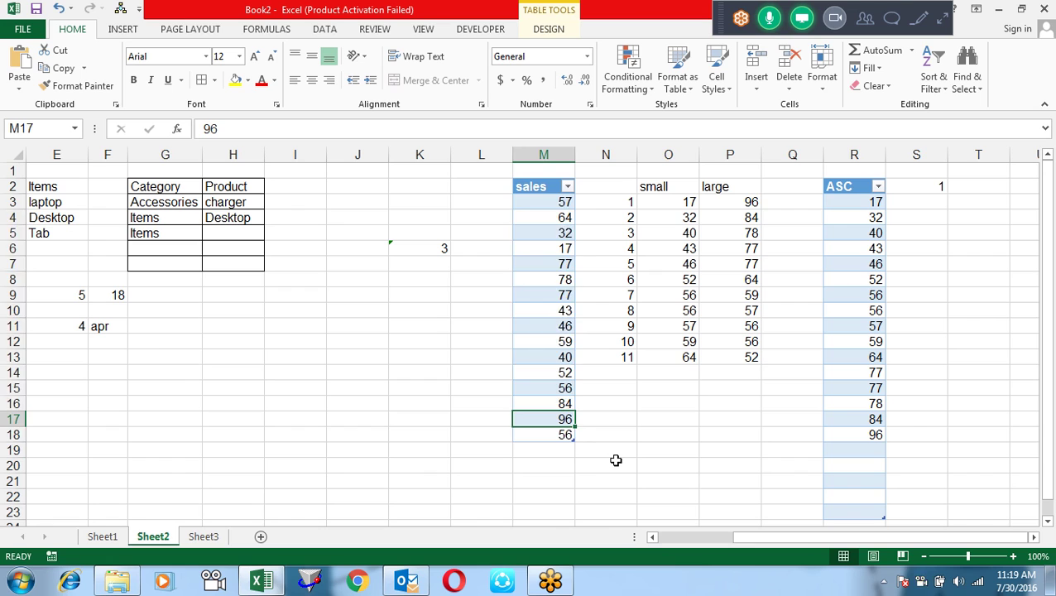
Delete 84 from M16 and move 96 and 56 up to close the gap.
{"action": "key", "text": "ctrl+a"}
{"action": "key", "text": "Up"}
{"action": "key", "text": "Down"}
{"action": "key", "text": "Up"}
{"action": "key", "text": "shift+space"}
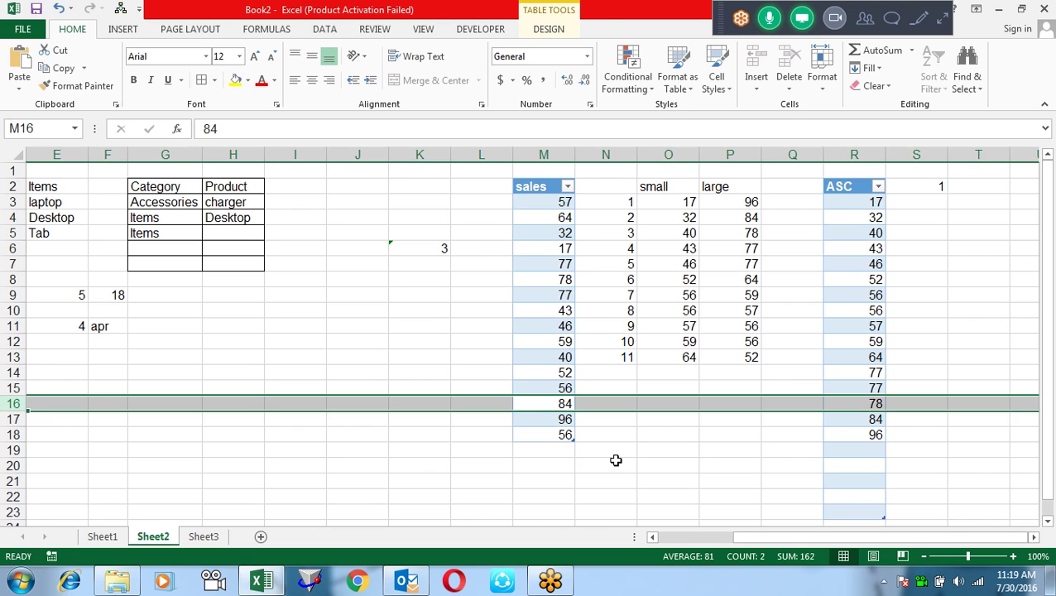
{"action": "key", "text": "shift+BackSpace"}
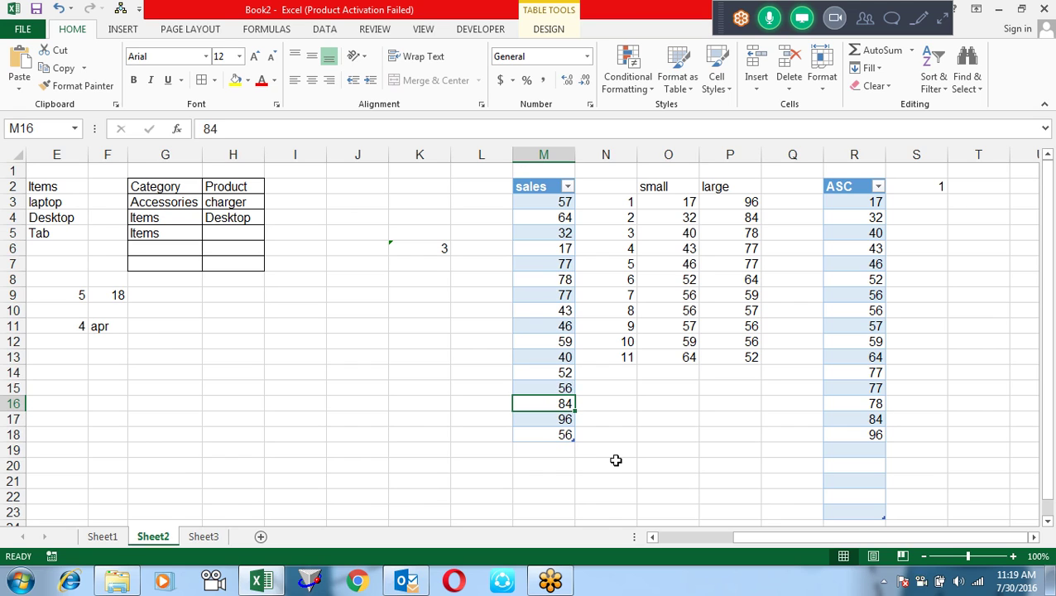
{"action": "key", "text": "Delete"}
{"action": "key", "text": "Down"}
{"action": "key", "text": "Down"}
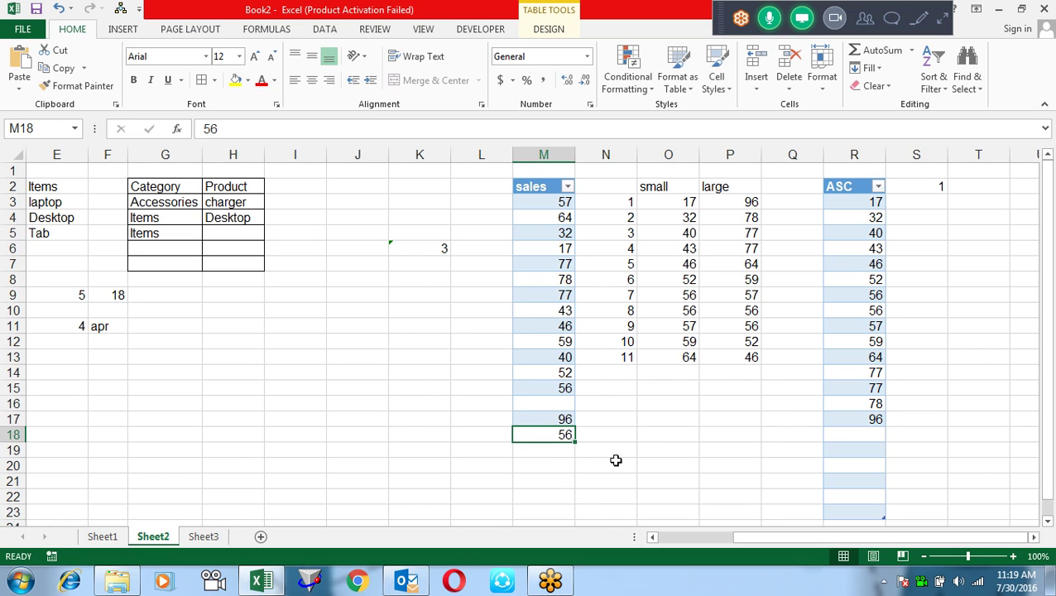
{"action": "key", "text": "Up"}
{"action": "key", "text": "shift+Down"}
{"action": "key", "text": "ctrl+x"}
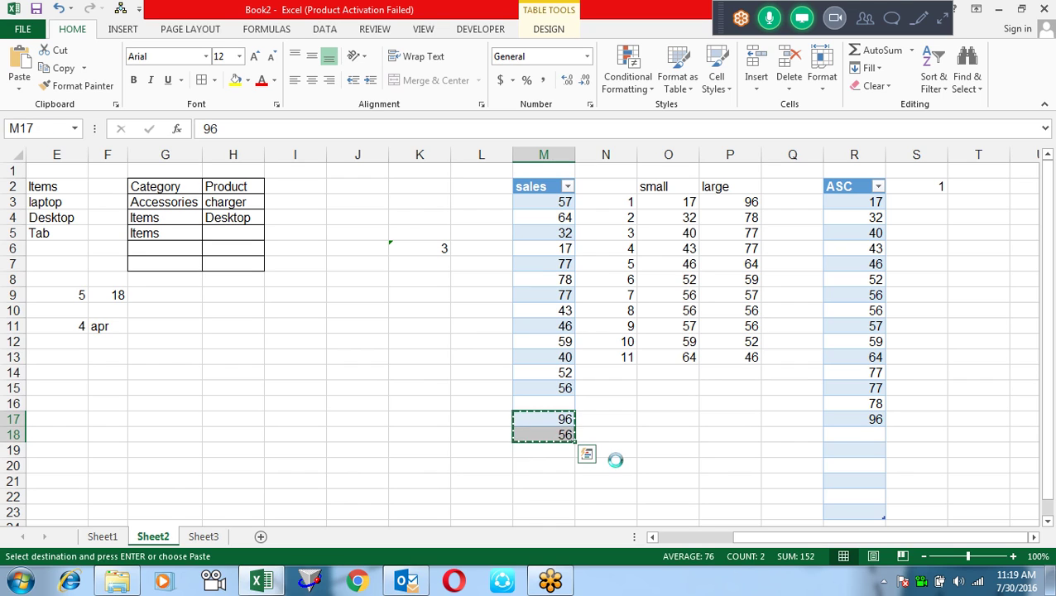
{"action": "key", "text": "Up"}
{"action": "key", "text": "ctrl+v"}
{"action": "key", "text": "Down"}
{"action": "key", "text": "Down"}
{"action": "key", "text": "Down"}
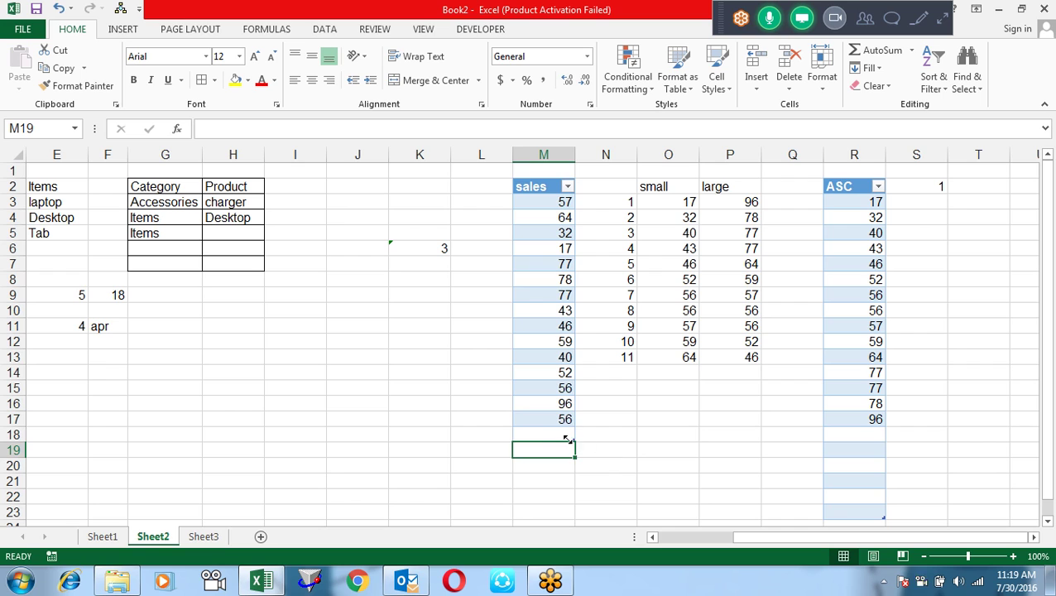
Shrink the sales table to end at row 17 and the ASC table to match.
{"action": "left_click_drag", "start_coordinate": [571, 440], "coordinate": [572, 428]}
{"action": "left_click", "coordinate": [844, 437]}
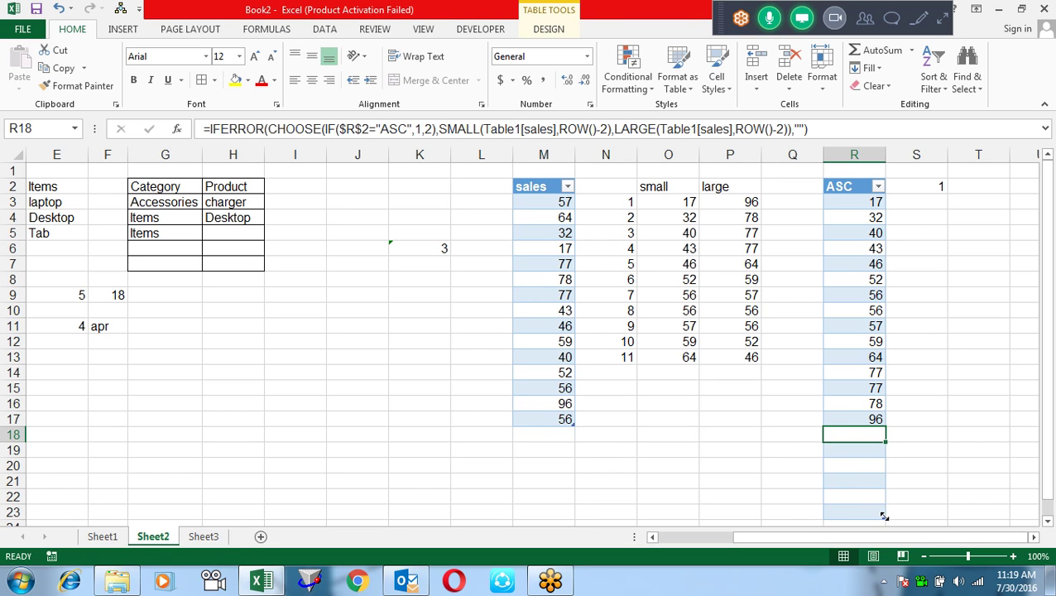
{"action": "mouse_move", "coordinate": [884, 518]}
{"action": "left_mouse_down"}
{"action": "mouse_move", "coordinate": [879, 439]}
{"action": "mouse_move", "coordinate": [879, 503]}
{"action": "left_mouse_up"}
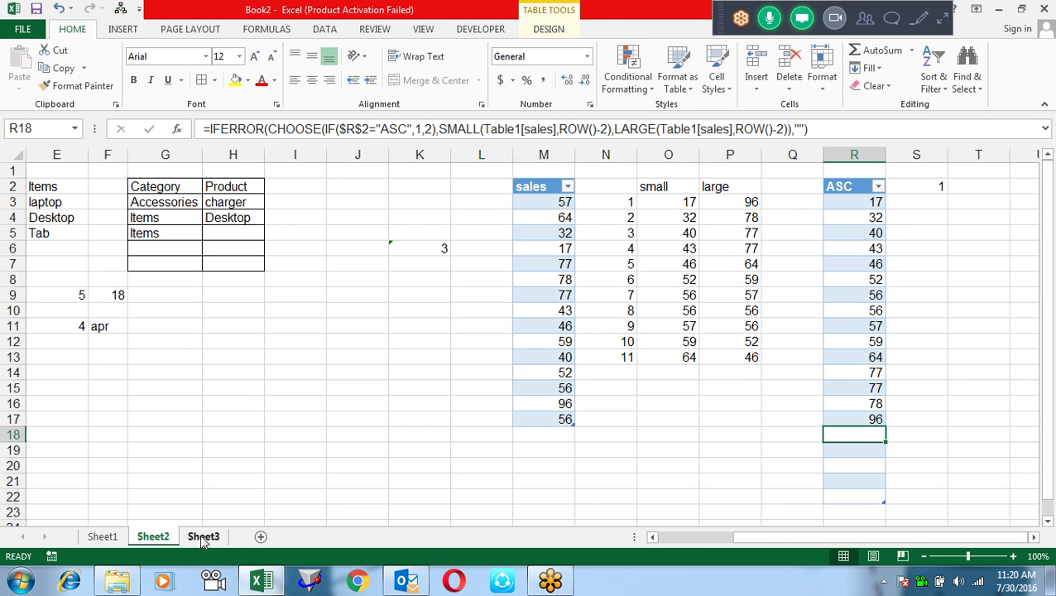
Browse the Lookup & Reference function list without choosing one, then switch to Sheet3.
{"action": "left_click", "coordinate": [355, 311]}
{"action": "left_click", "coordinate": [282, 30]}
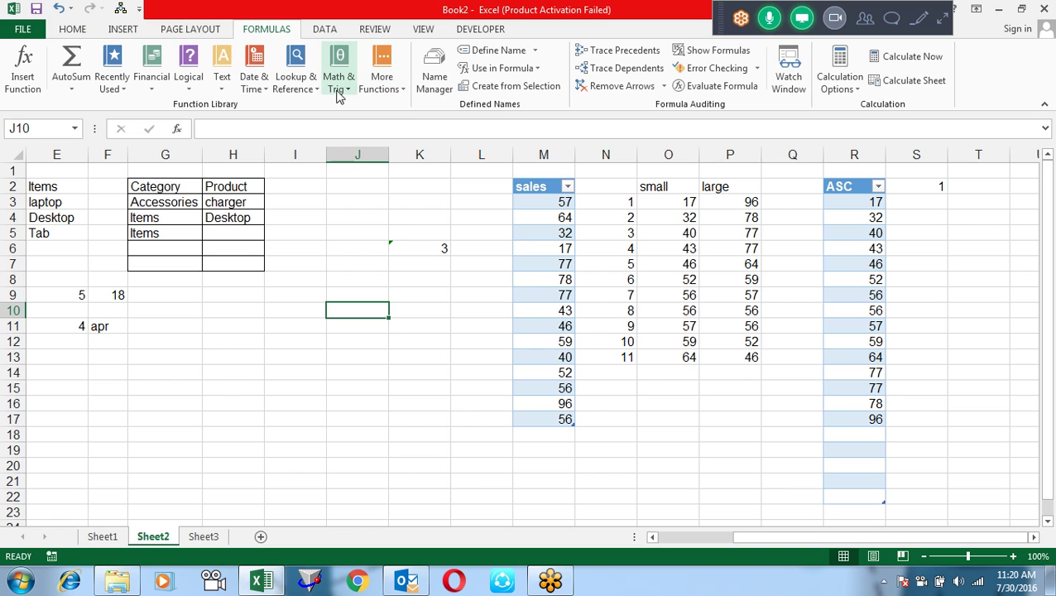
{"action": "left_click", "coordinate": [304, 91]}
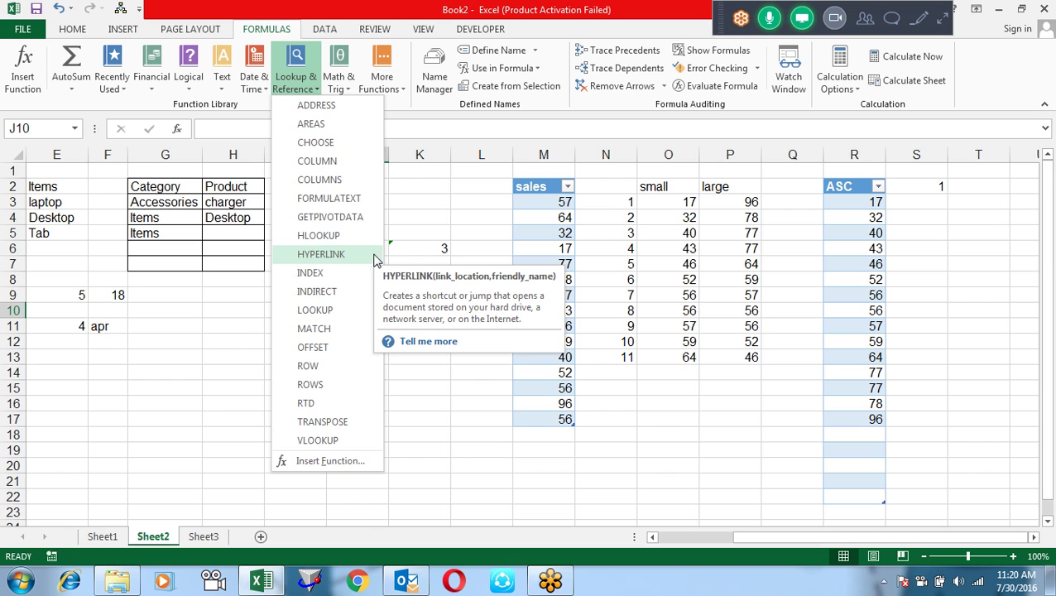
{"action": "left_click", "coordinate": [419, 391]}
{"action": "left_click", "coordinate": [211, 536]}
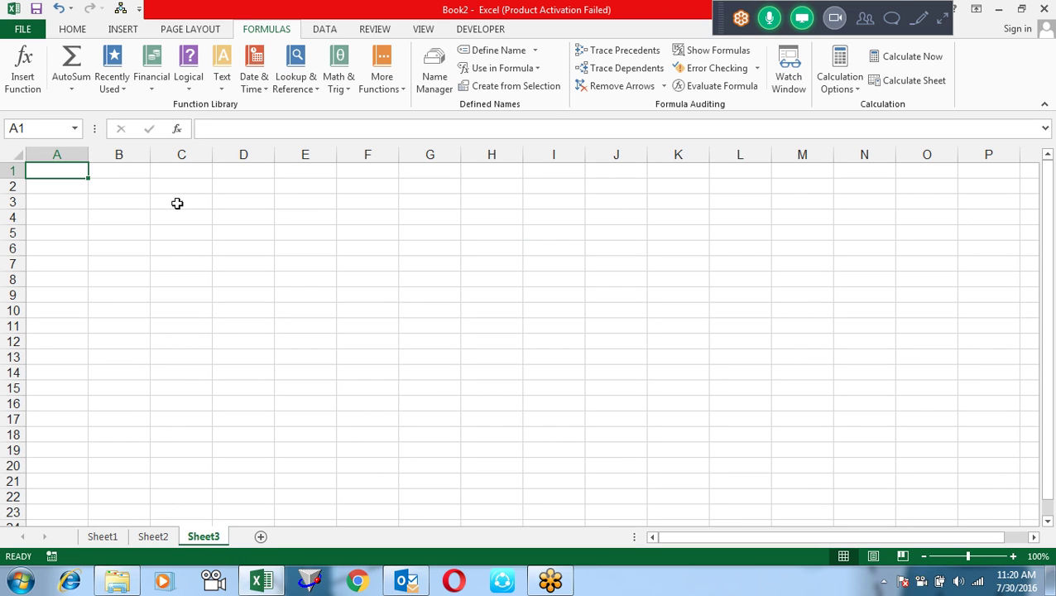
{"action": "left_click", "coordinate": [125, 183]}
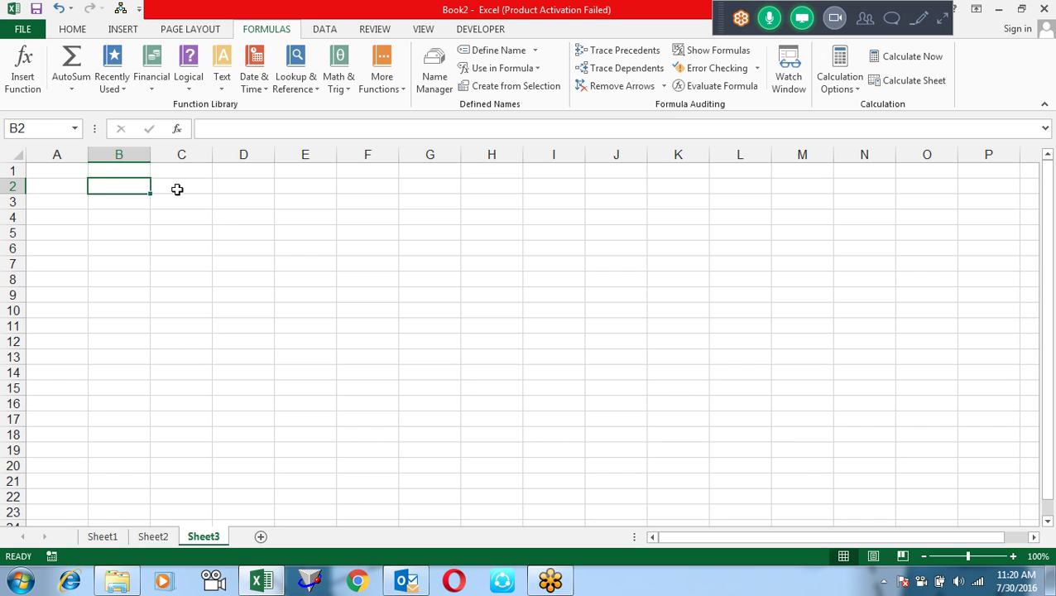
{"action": "type", "text": "google"}
{"action": "key", "text": "Return"}
{"action": "key", "text": "Up"}
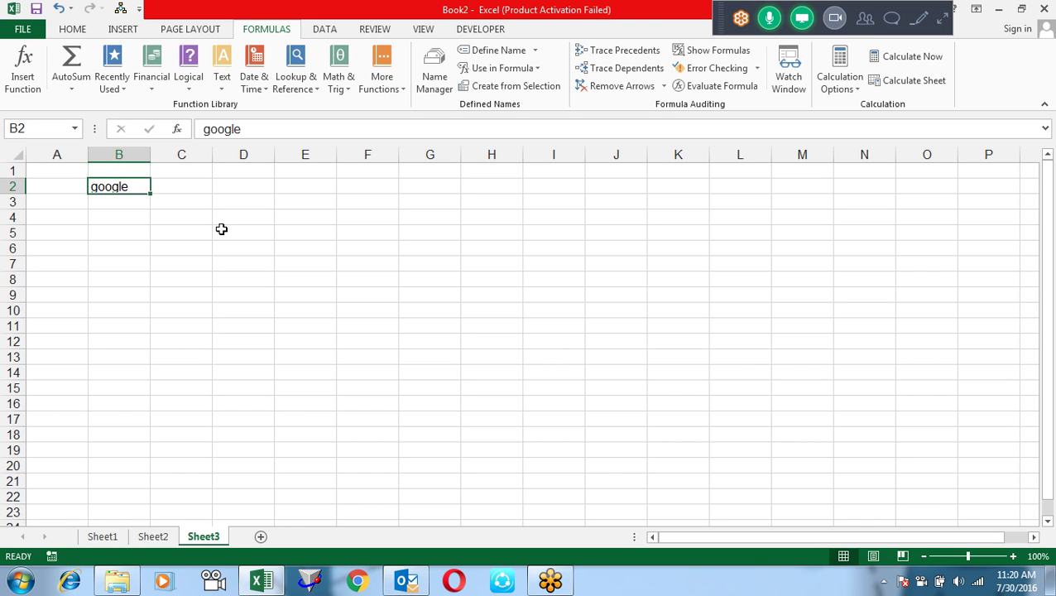
{"action": "key", "text": "ctrl+k"}
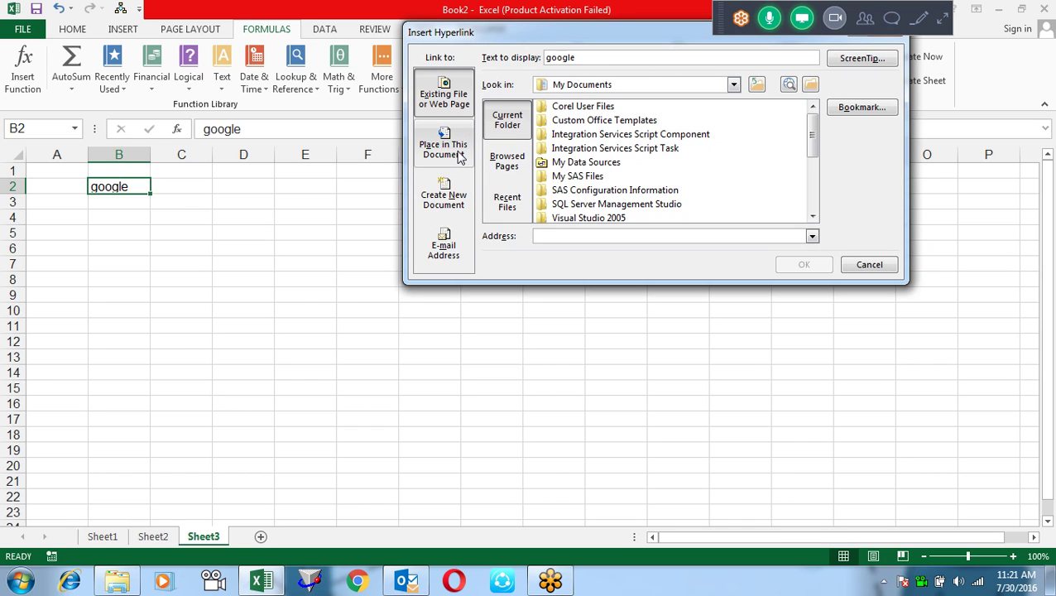
{"action": "left_click", "coordinate": [506, 161]}
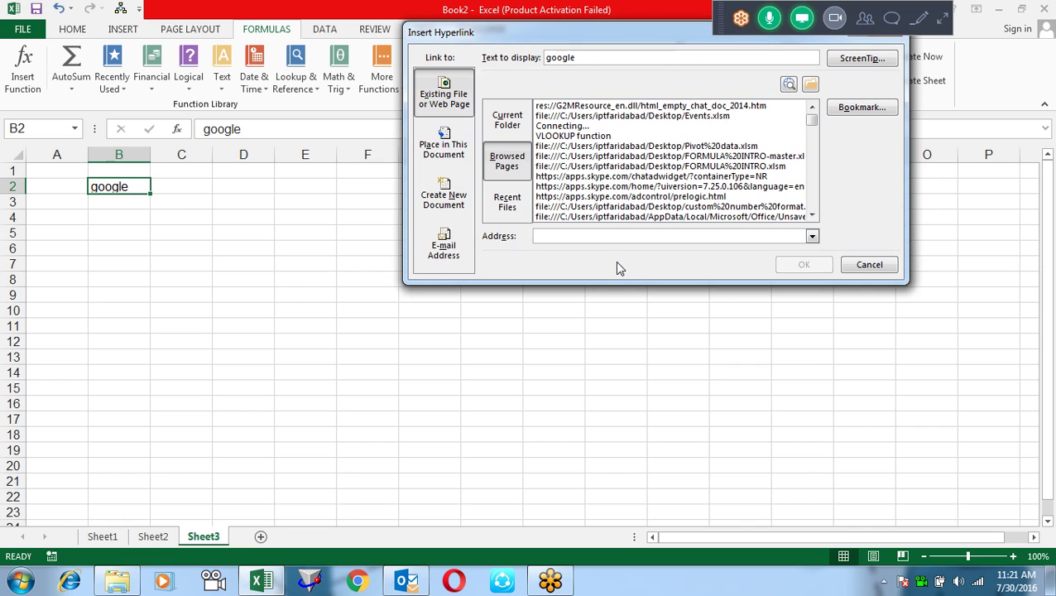
{"action": "key", "text": "Escape"}
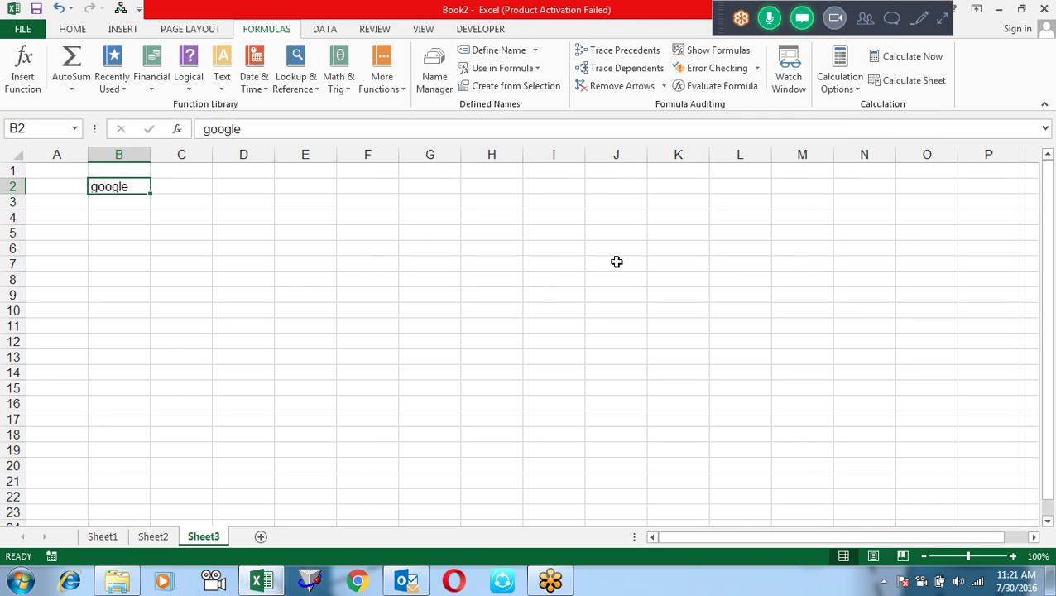
{"action": "key", "text": "Delete"}
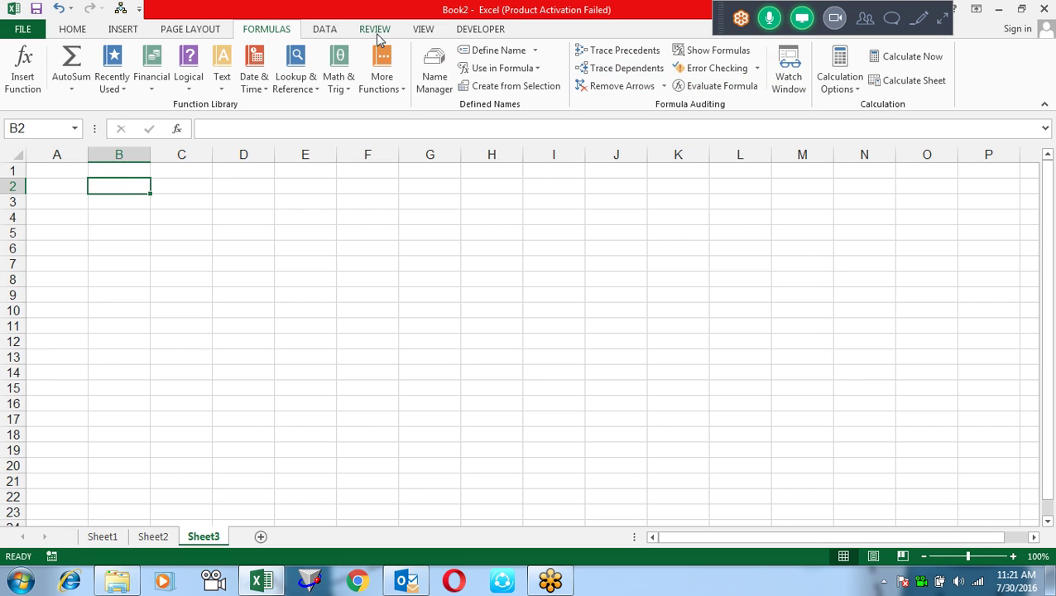
Add List data validation to B2 with source Google,Rediff,Gmail.
{"action": "left_click", "coordinate": [313, 30]}
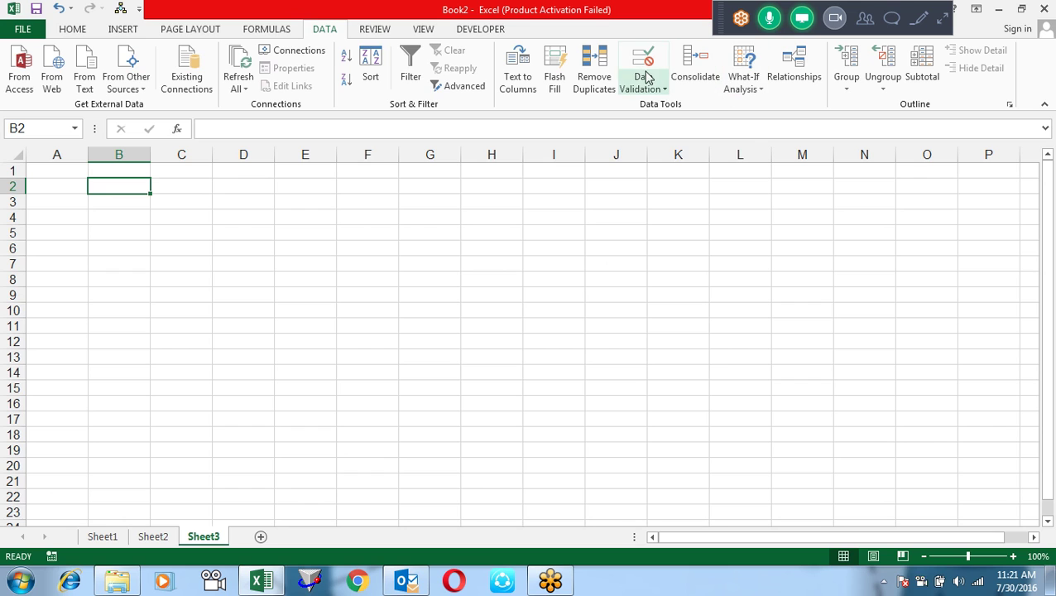
{"action": "left_click", "coordinate": [643, 83]}
{"action": "left_click", "coordinate": [672, 106]}
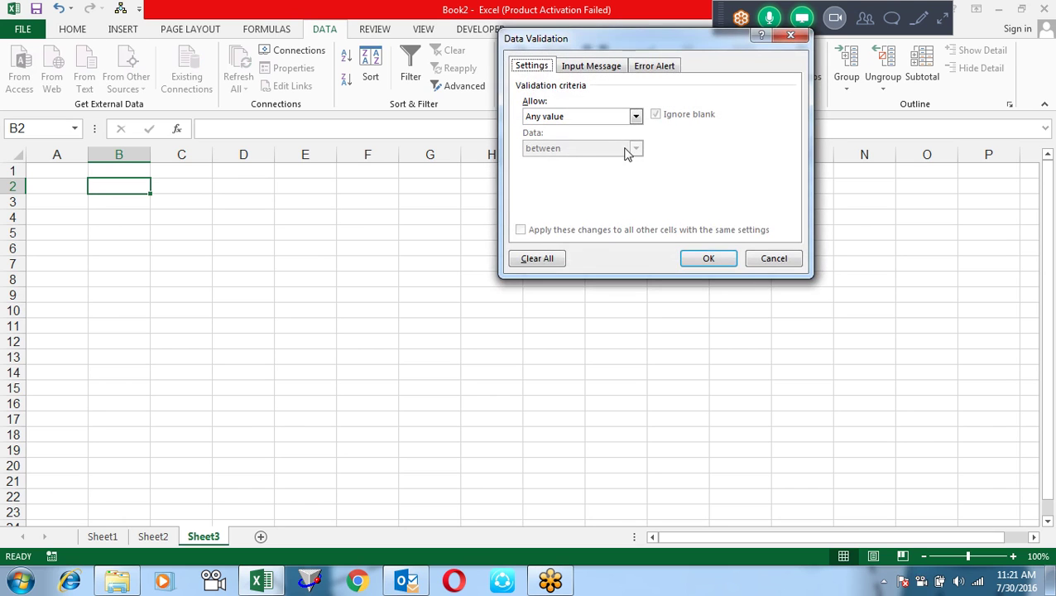
{"action": "left_click", "coordinate": [634, 116]}
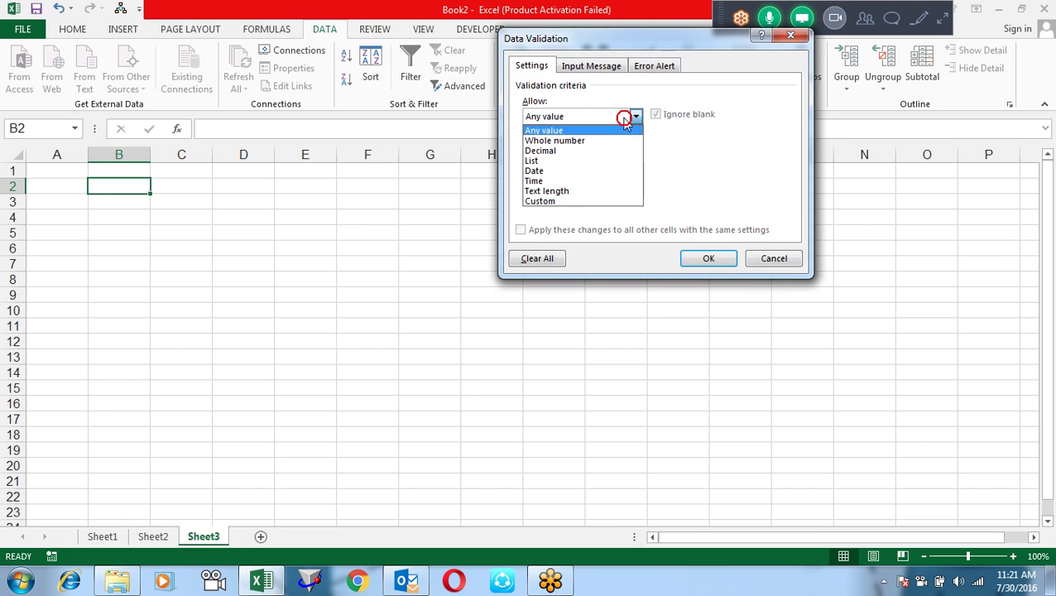
{"action": "left_click", "coordinate": [611, 162]}
{"action": "left_click", "coordinate": [586, 180]}
{"action": "type", "text": "Google,Rediff,Gmail"}
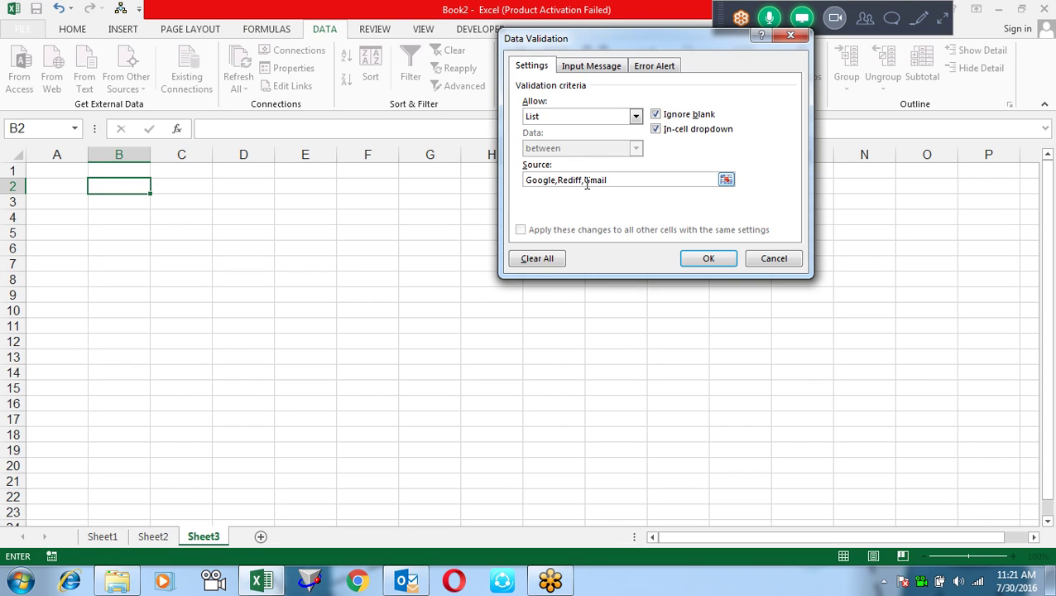
{"action": "key", "text": "Return"}
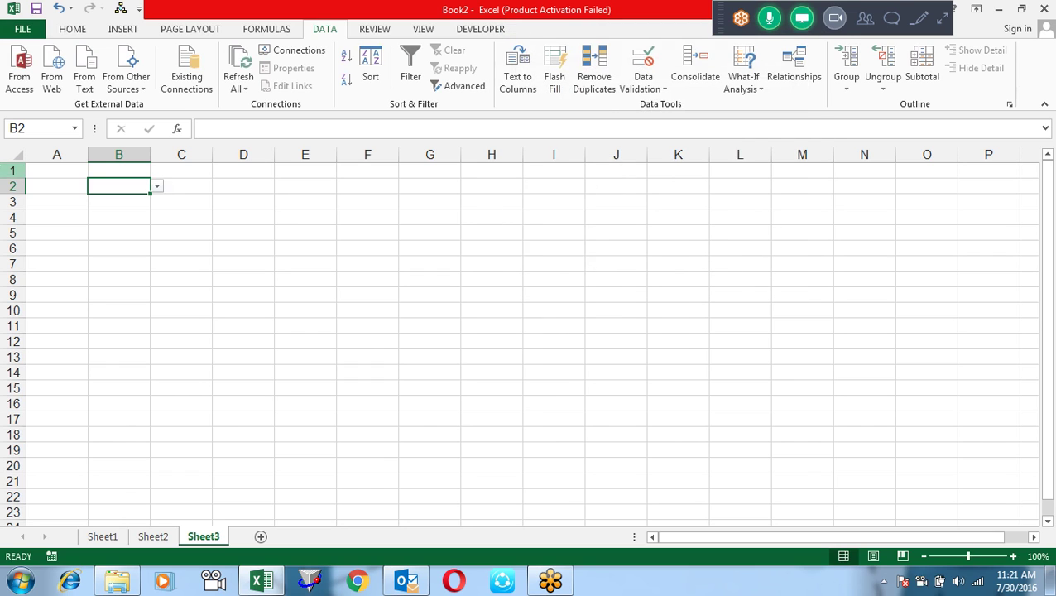
Choose Google from B2's dropdown and move to C2.
{"action": "left_click", "coordinate": [157, 186]}
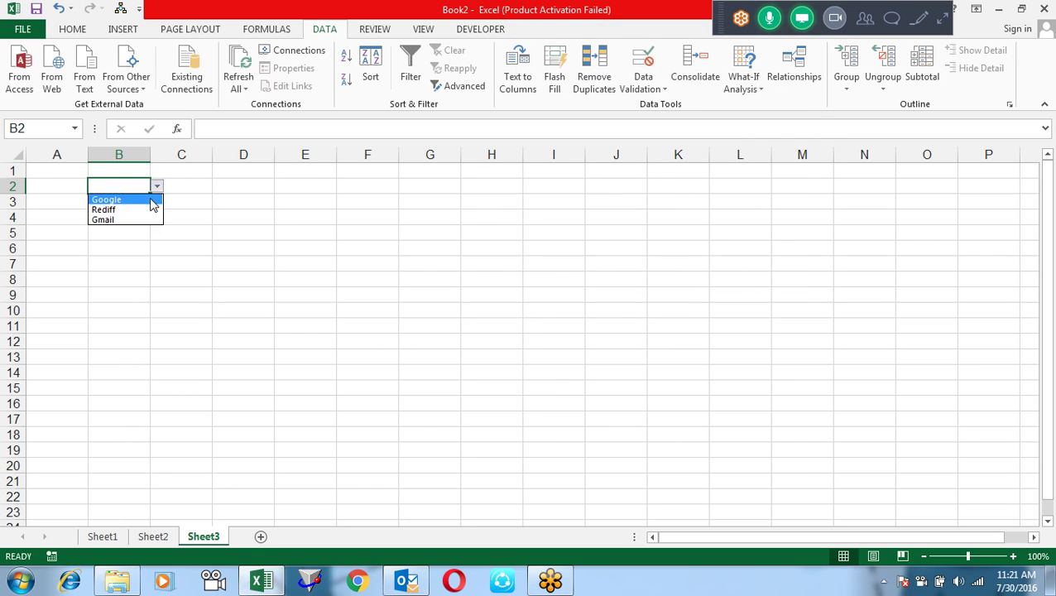
{"action": "left_click", "coordinate": [149, 200]}
{"action": "left_click", "coordinate": [181, 188]}
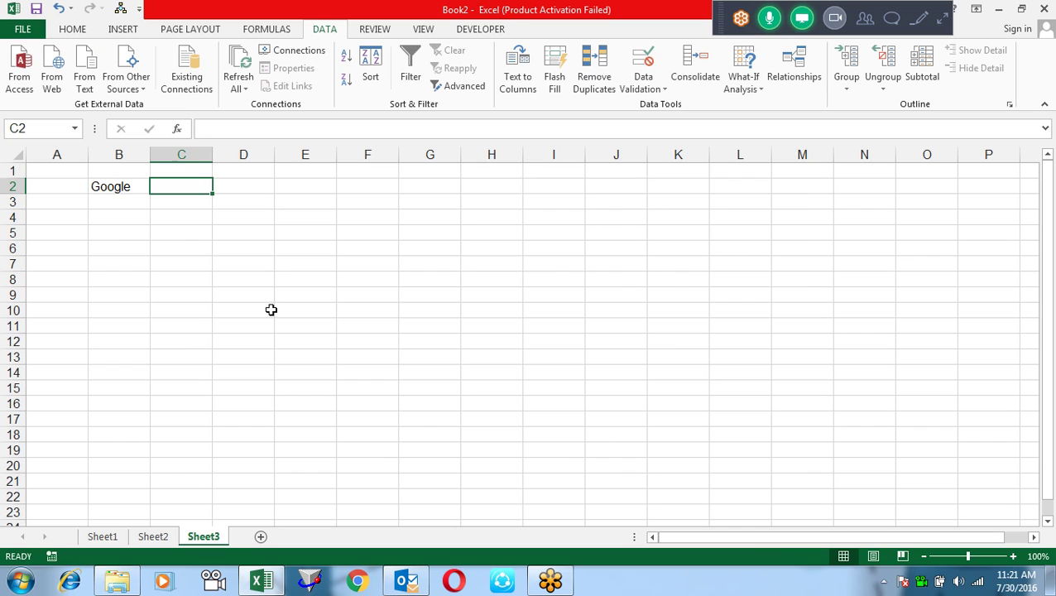
{"action": "type", "text": "="}
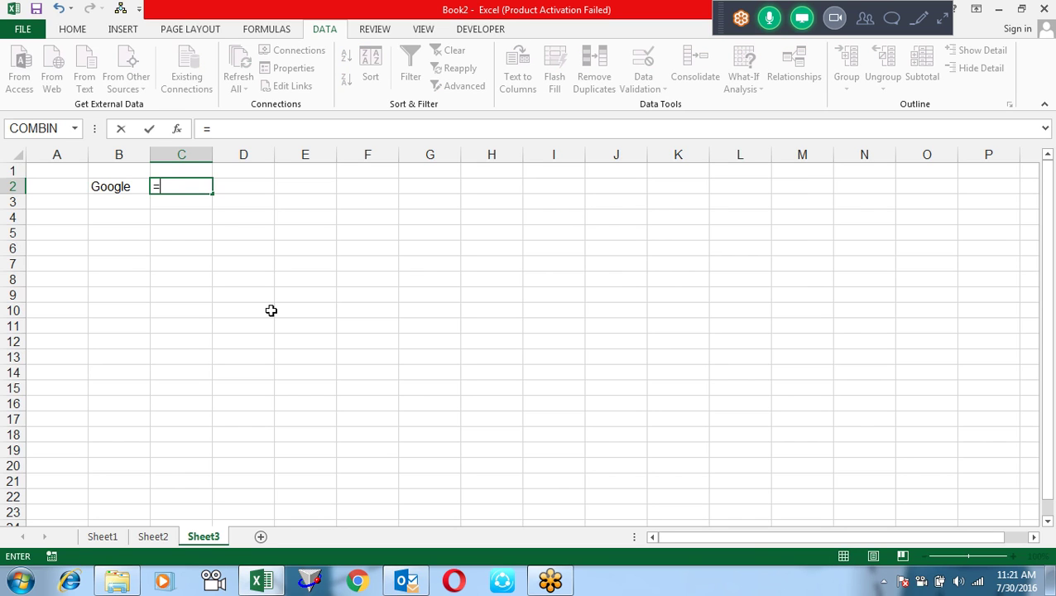
{"action": "type", "text": "htt"}
{"action": "key", "text": "BackSpace"}
{"action": "key", "text": "BackSpace"}
{"action": "key", "text": "BackSpace"}
{"action": "type", "text": "htt"}
{"action": "type", "text": "p://"}
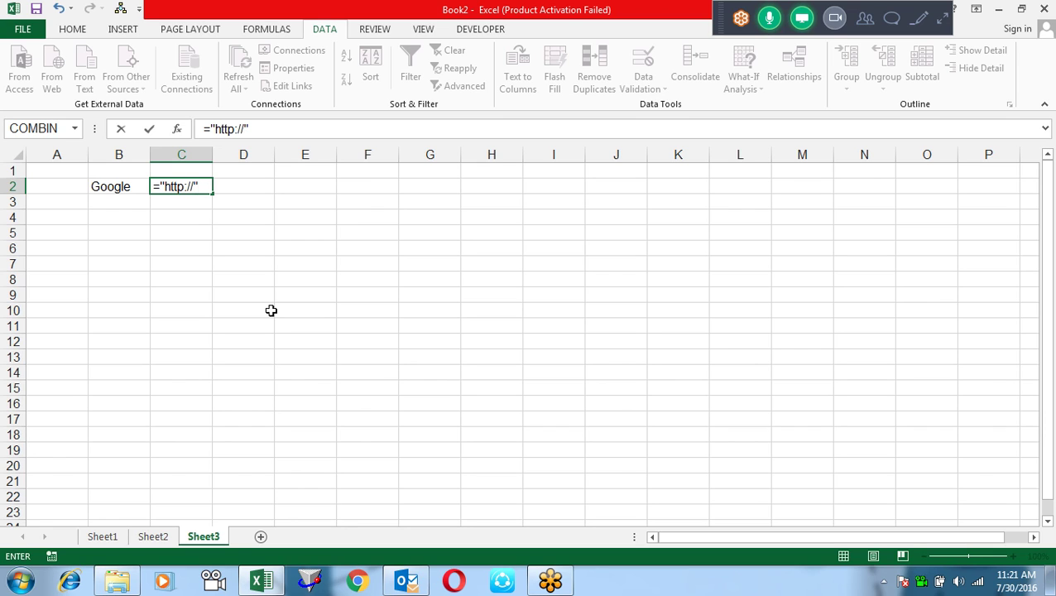
{"action": "type", "text": "www.\"&"}
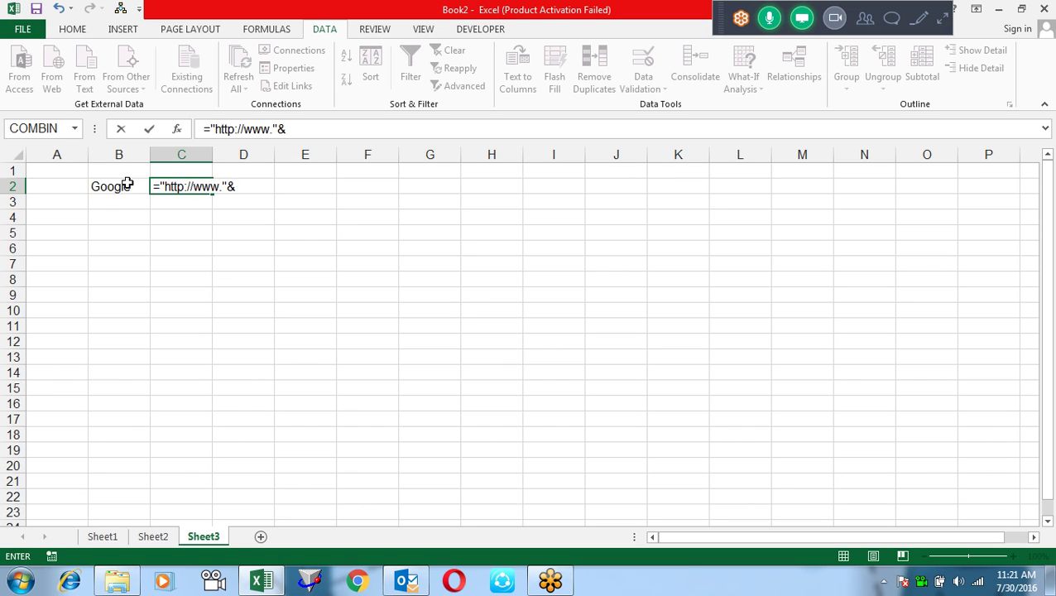
{"action": "left_click", "coordinate": [128, 184]}
{"action": "type", "text": "&"}
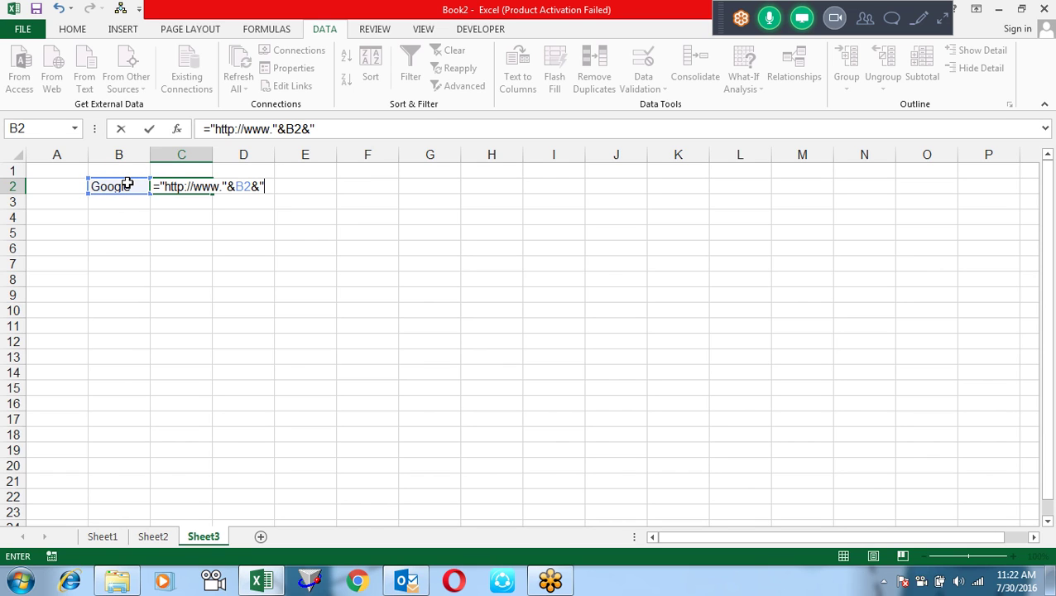
{"action": "type", "text": ".com\""}
{"action": "type", "text": ")"}
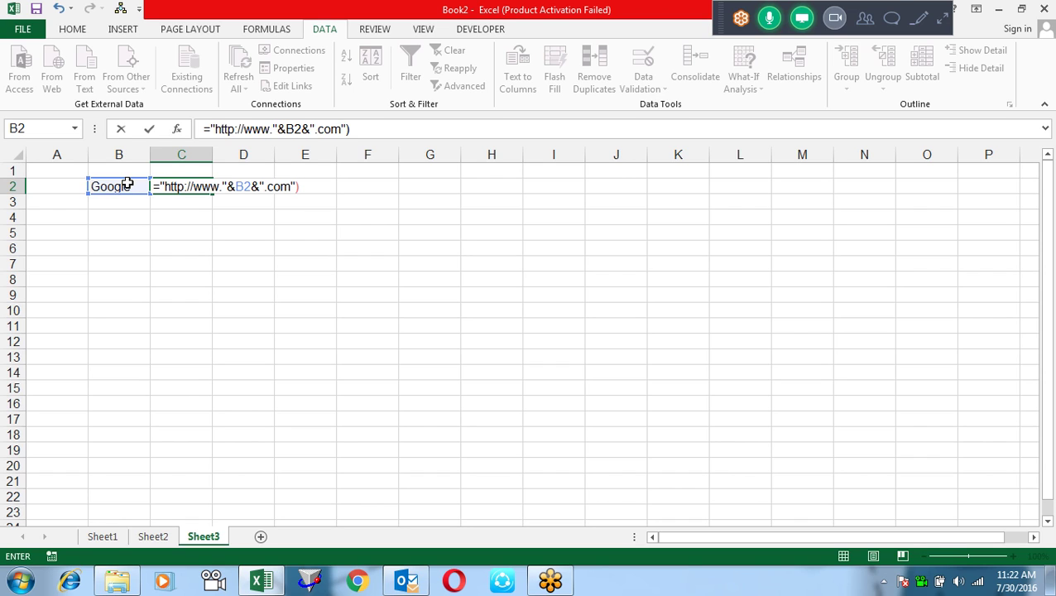
{"action": "key", "text": "BackSpace"}
{"action": "left_click", "coordinate": [157, 185]}
{"action": "type", "text": "hy"}
{"action": "key", "text": "Tab"}
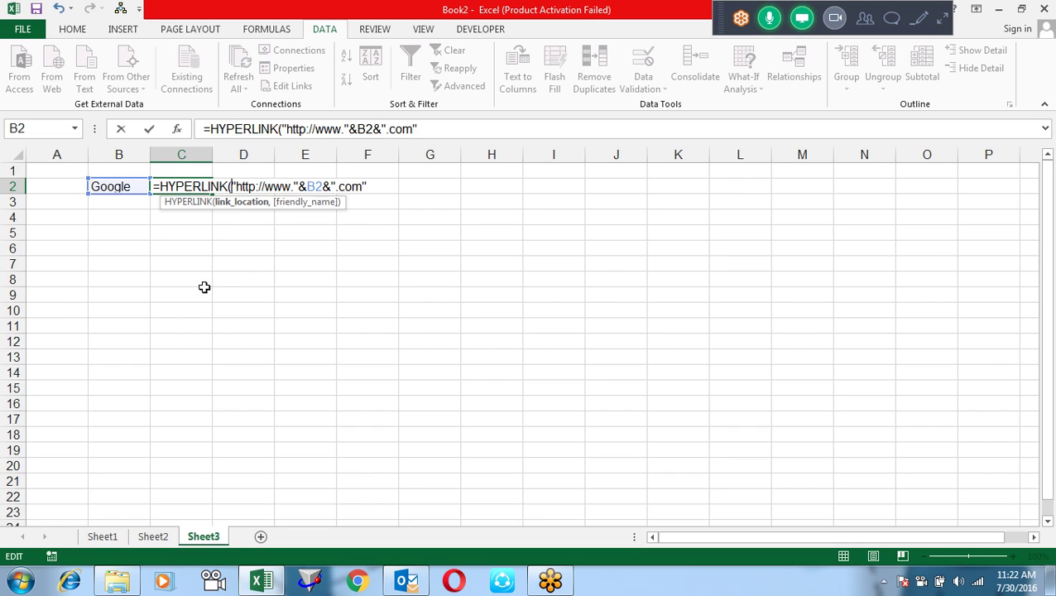
{"action": "left_click", "coordinate": [248, 209]}
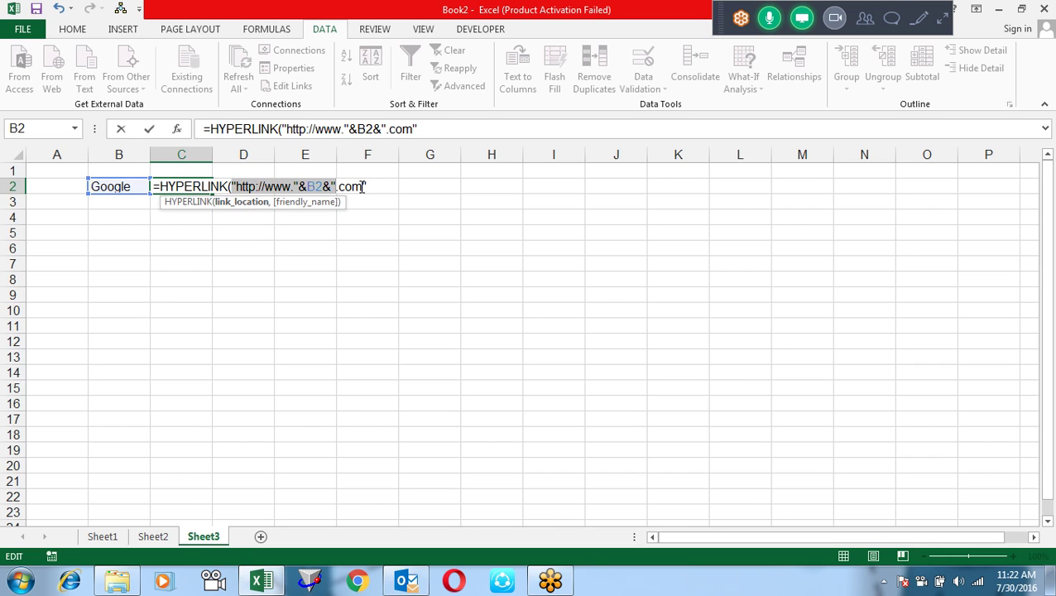
{"action": "left_click", "coordinate": [297, 187]}
{"action": "left_click", "coordinate": [372, 187]}
{"action": "type", "text": ",\""}
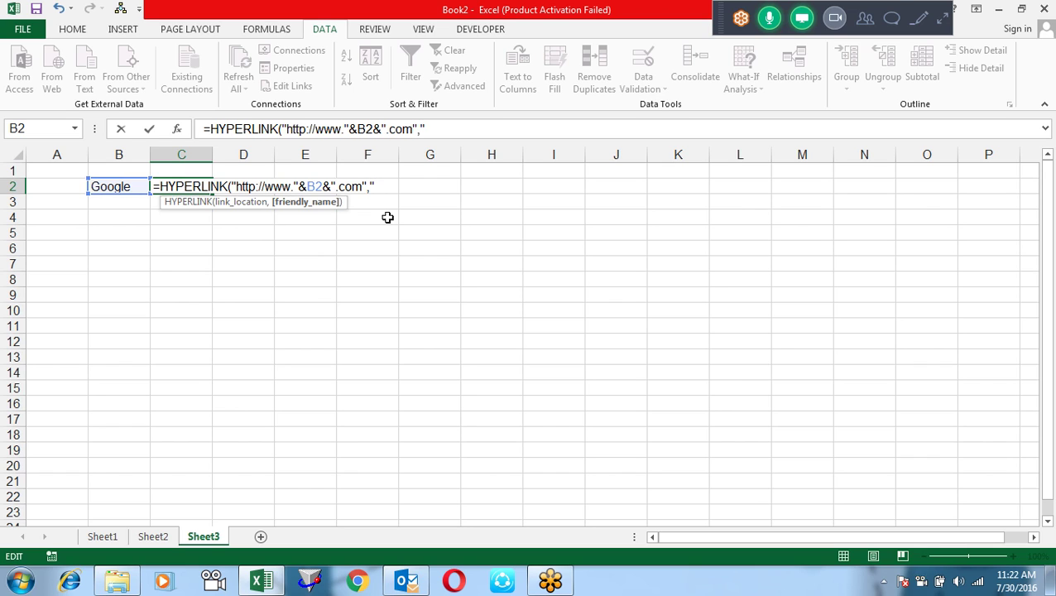
{"action": "type", "text": "Go"}
{"action": "type", "text": "\")"}
{"action": "key", "text": "Return"}
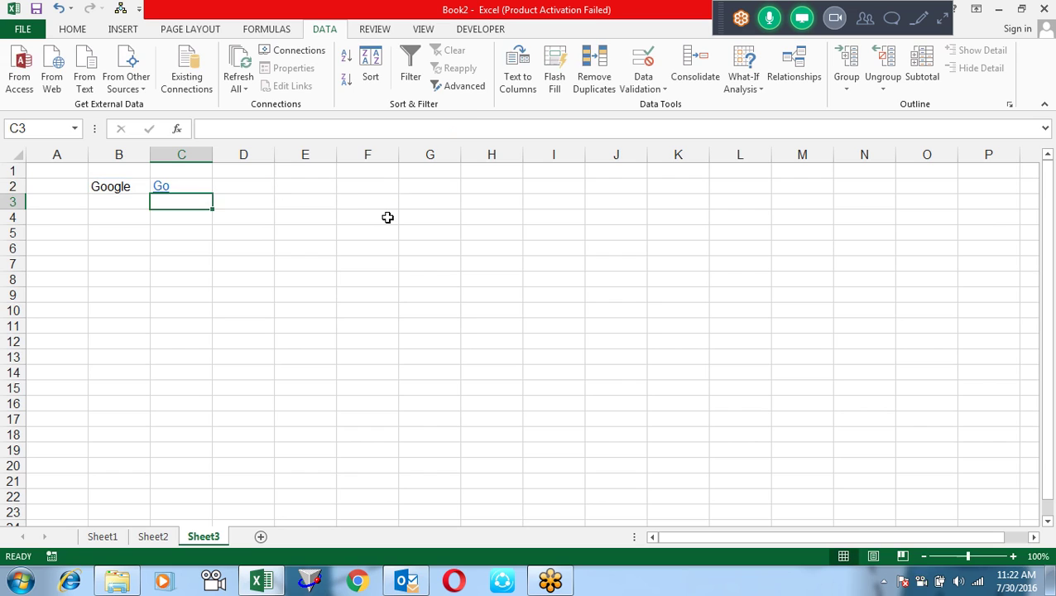
{"action": "key", "text": "Return"}
{"action": "key", "text": "Return"}
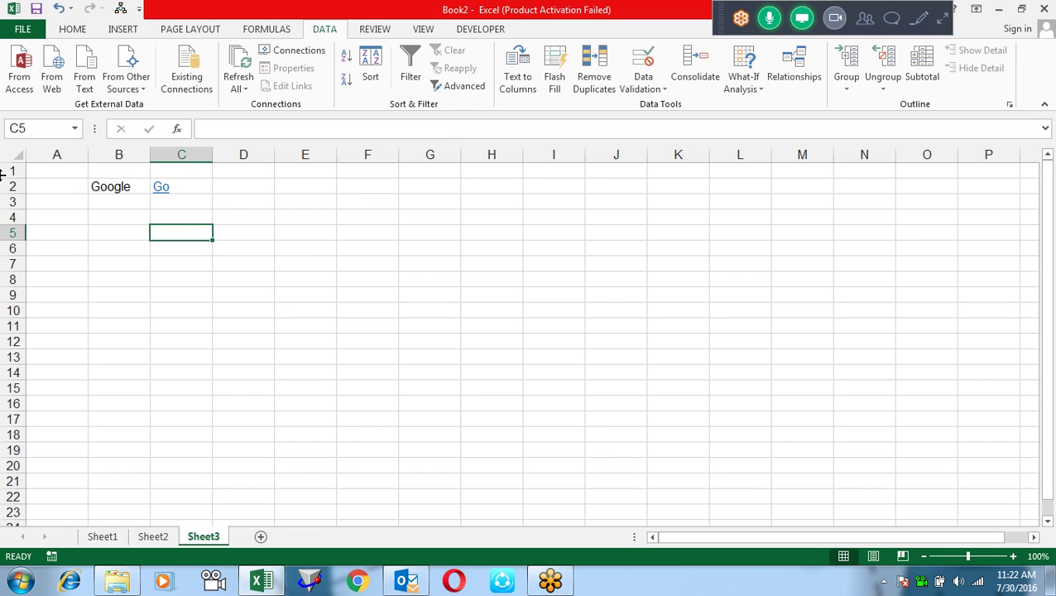
Test C2's Go link with Google, then with Gmail chosen in B2.
{"action": "left_click", "coordinate": [161, 189]}
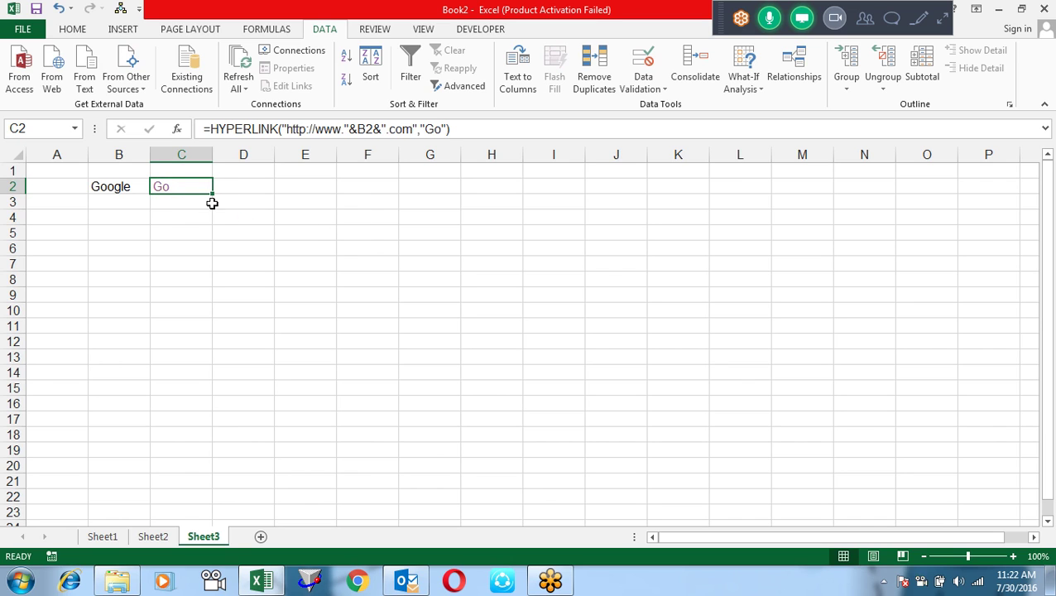
{"action": "left_click", "coordinate": [165, 192]}
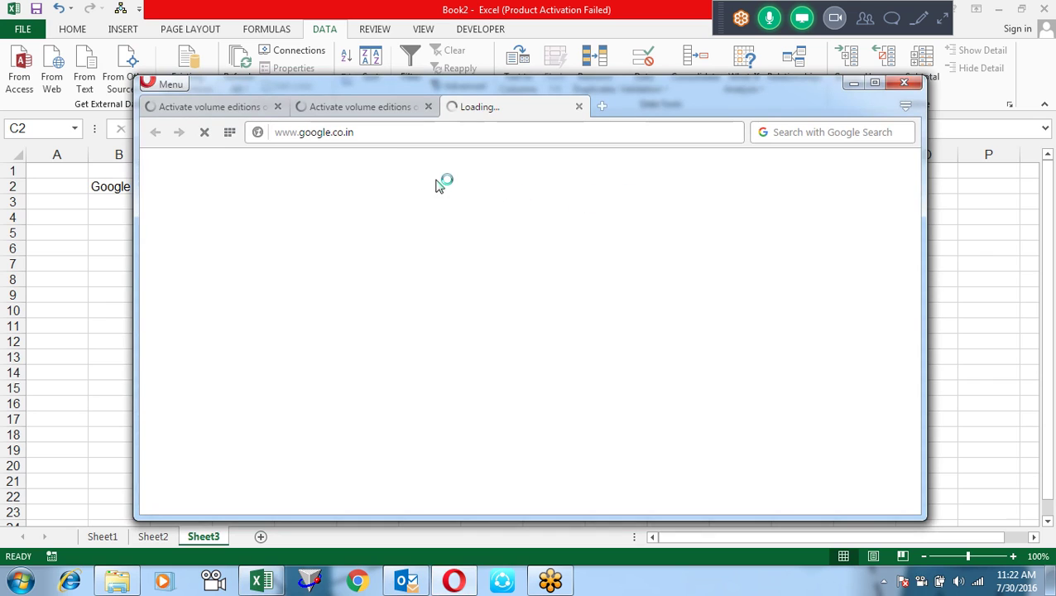
{"action": "left_click", "coordinate": [906, 85]}
{"action": "left_click", "coordinate": [114, 185]}
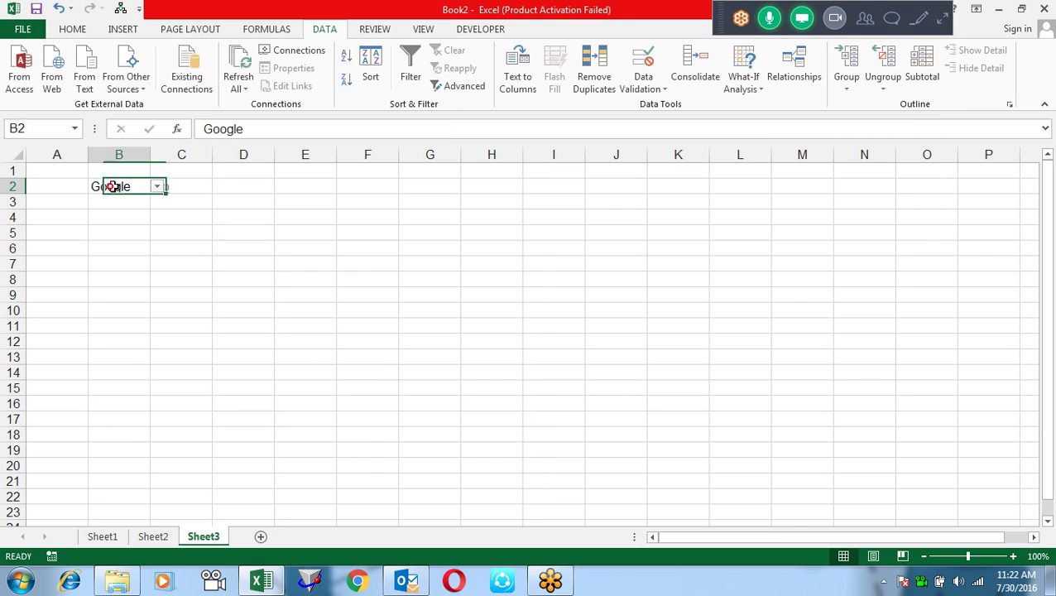
{"action": "left_click", "coordinate": [156, 187]}
{"action": "left_click", "coordinate": [131, 220]}
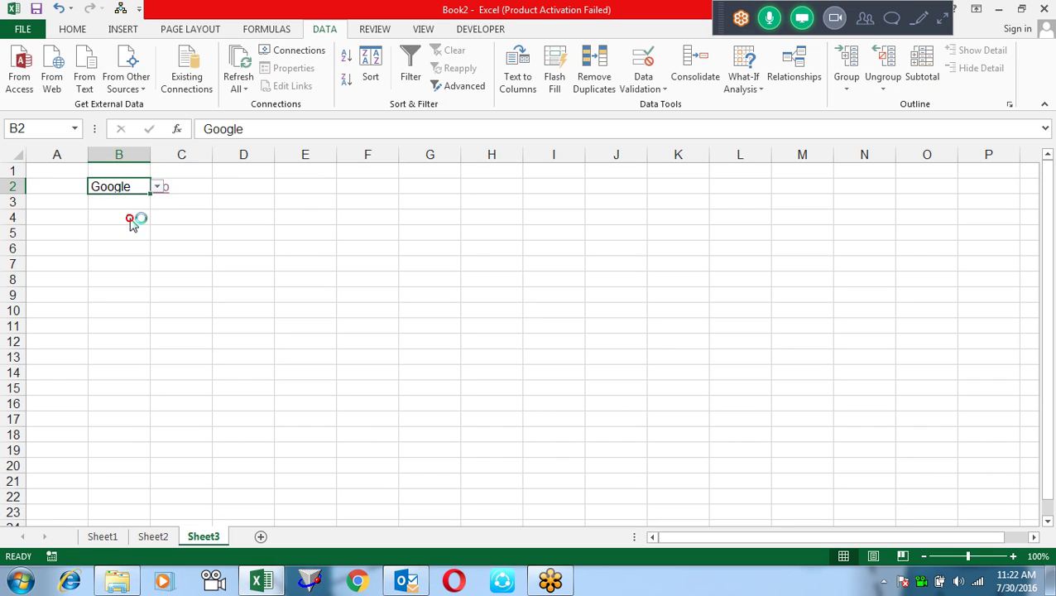
{"action": "left_click", "coordinate": [217, 220]}
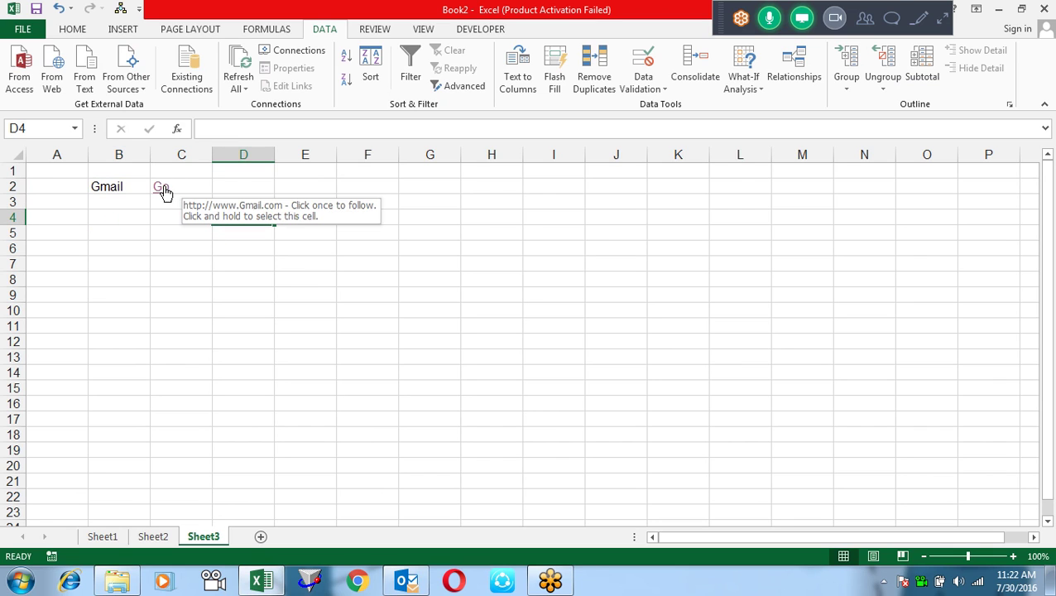
{"action": "left_click", "coordinate": [164, 191]}
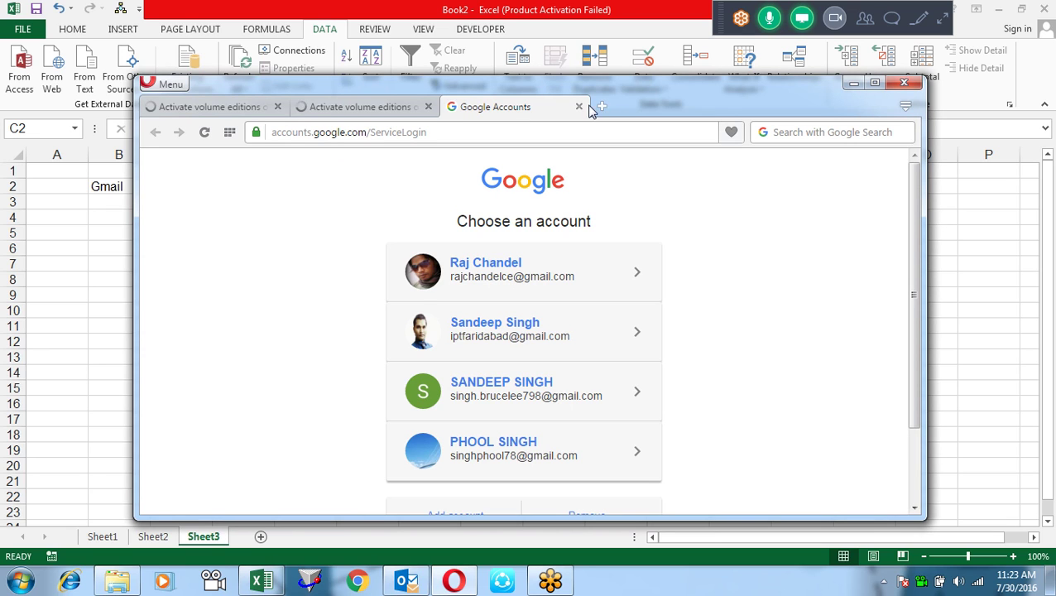
{"action": "left_click", "coordinate": [903, 83]}
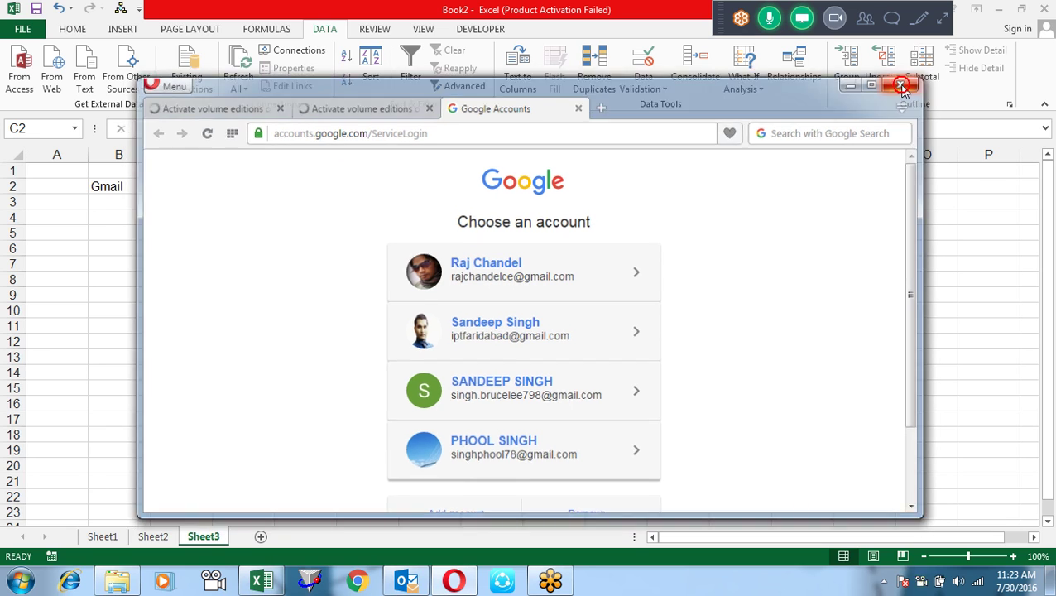
Switch B2 to Rediff and follow the Go link to rediff.com.
{"action": "left_click", "coordinate": [142, 187]}
{"action": "left_click", "coordinate": [156, 186]}
{"action": "left_click", "coordinate": [132, 210]}
{"action": "left_click", "coordinate": [227, 215]}
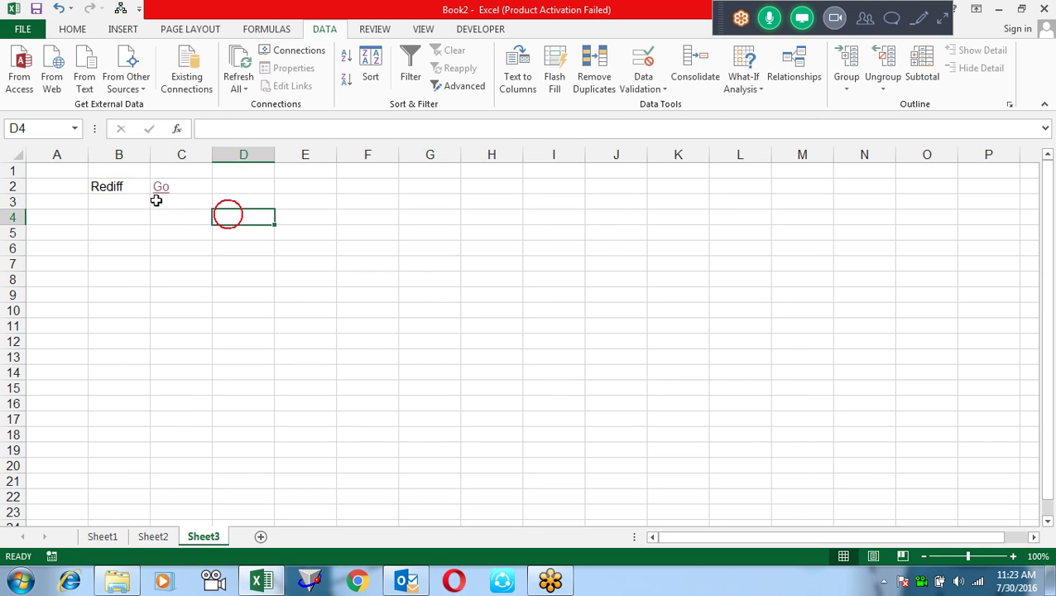
{"action": "left_click", "coordinate": [162, 197]}
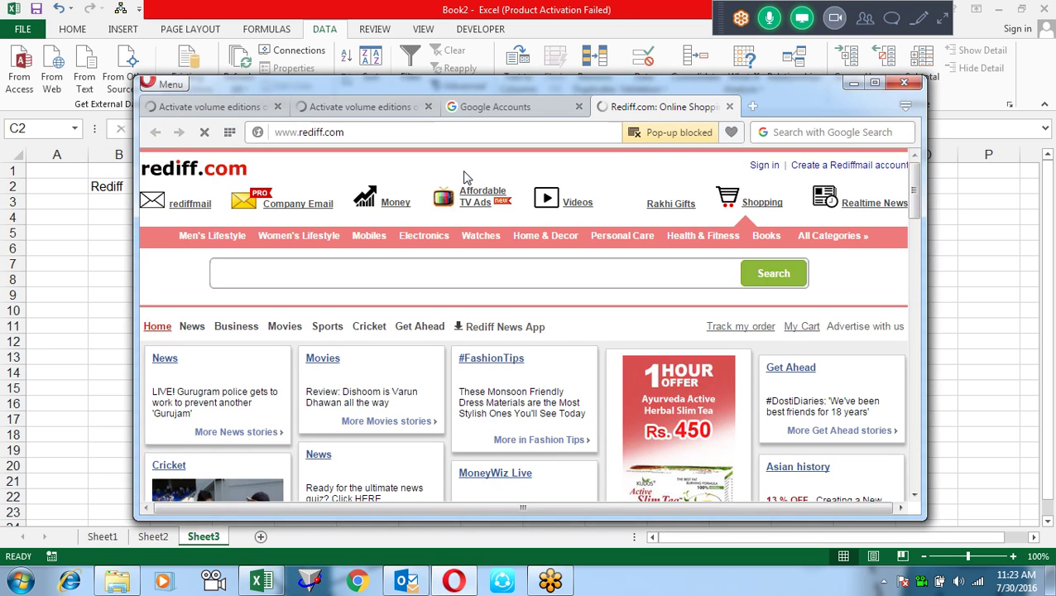
{"action": "left_click", "coordinate": [898, 83]}
Add a new Sheet4 and drag it to the front of the sheet tabs.
{"action": "left_click", "coordinate": [255, 310]}
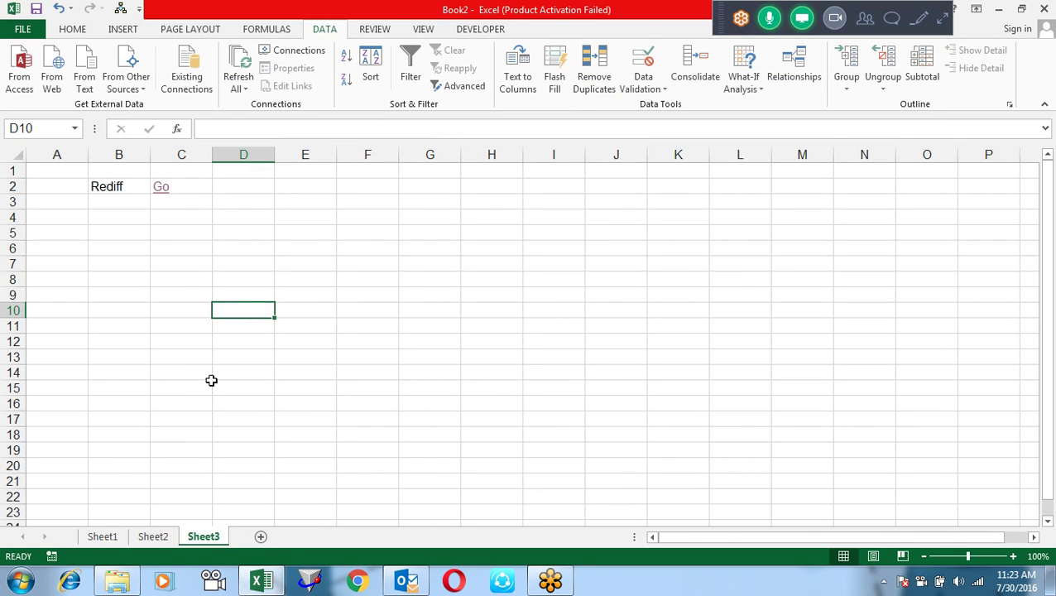
{"action": "left_click", "coordinate": [260, 537]}
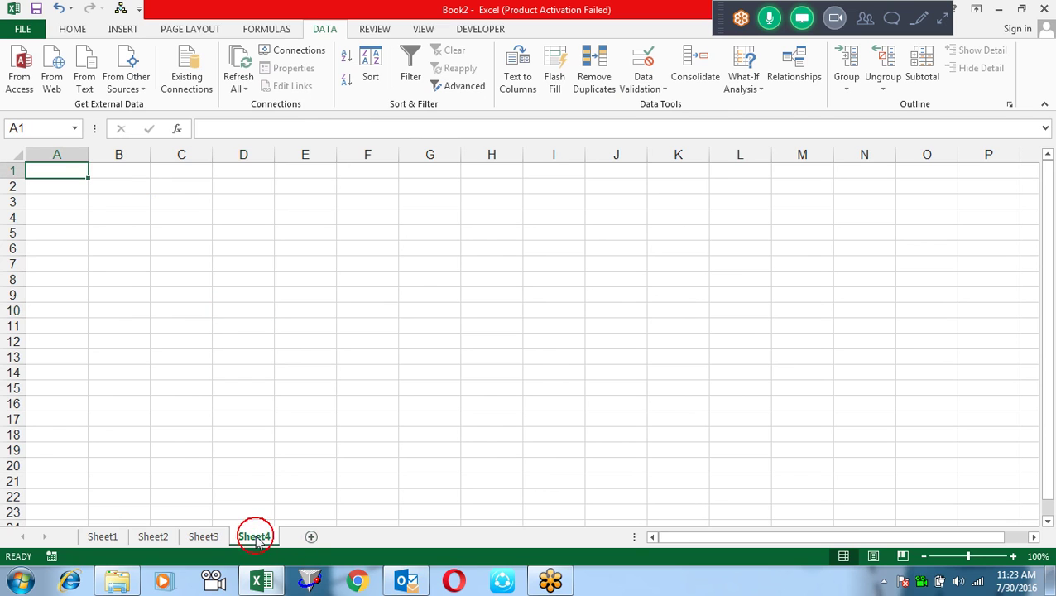
{"action": "left_click_drag", "start_coordinate": [25, 521], "coordinate": [77, 533]}
{"action": "left_click", "coordinate": [101, 534]}
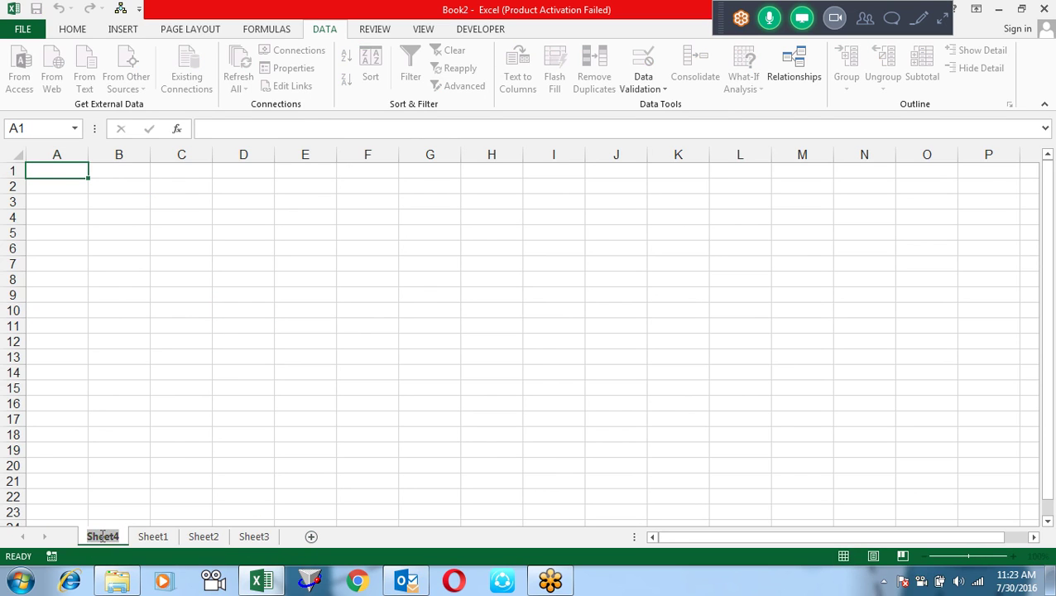
Rename Sheet4 to Main and select cell A1.
{"action": "type", "text": "Main"}
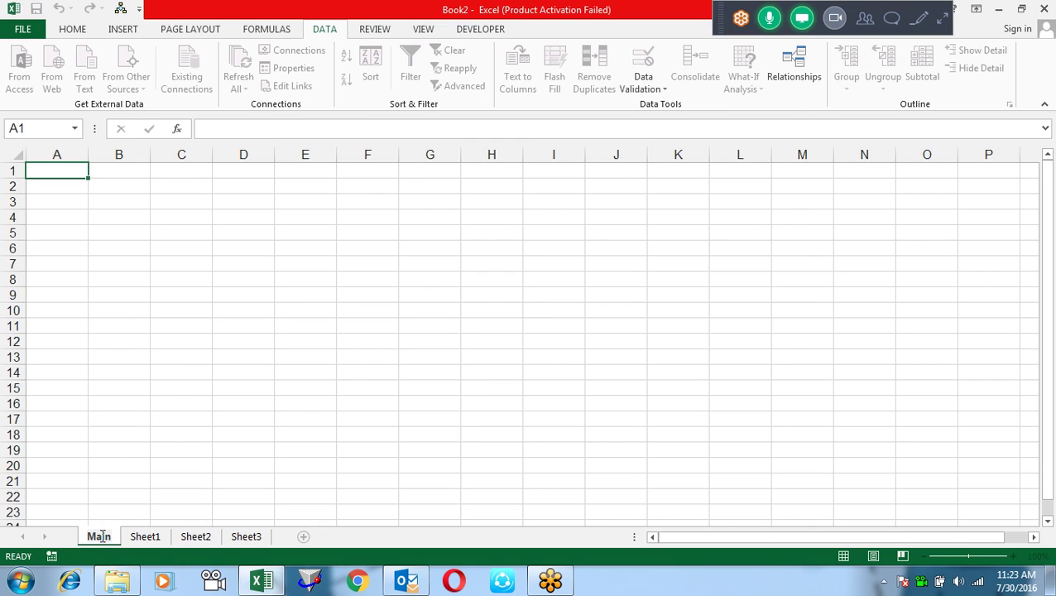
{"action": "key", "text": "Return"}
{"action": "left_click", "coordinate": [176, 288]}
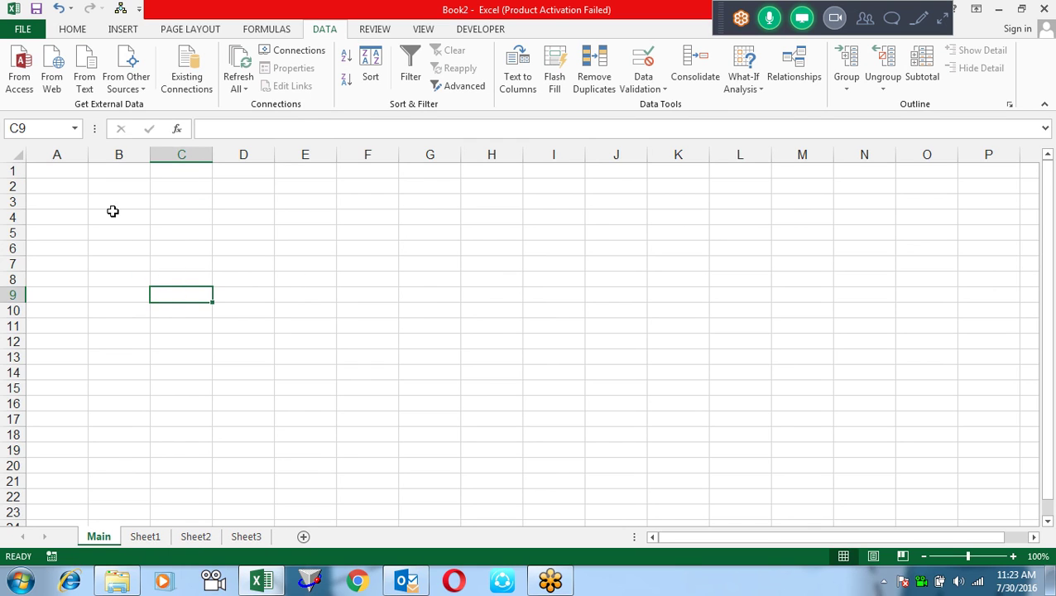
{"action": "left_click", "coordinate": [71, 170]}
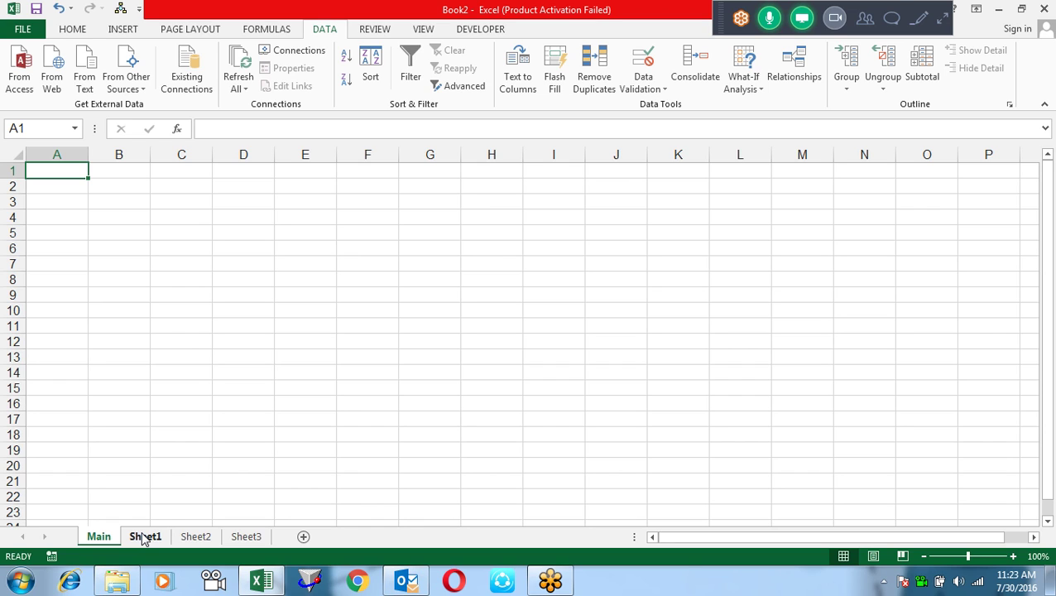
Group all sheets and enter =HYPERLINK("[Book2]Main!A1","Home") in A1.
{"action": "left_click", "coordinate": [246, 537], "text": "shift"}
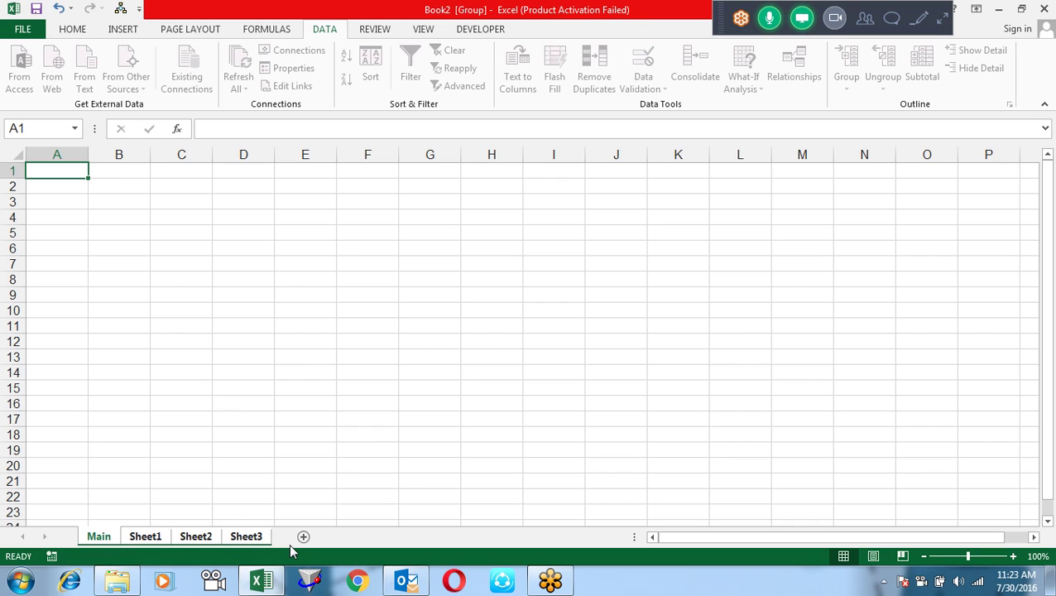
{"action": "type", "text": "=Hy"}
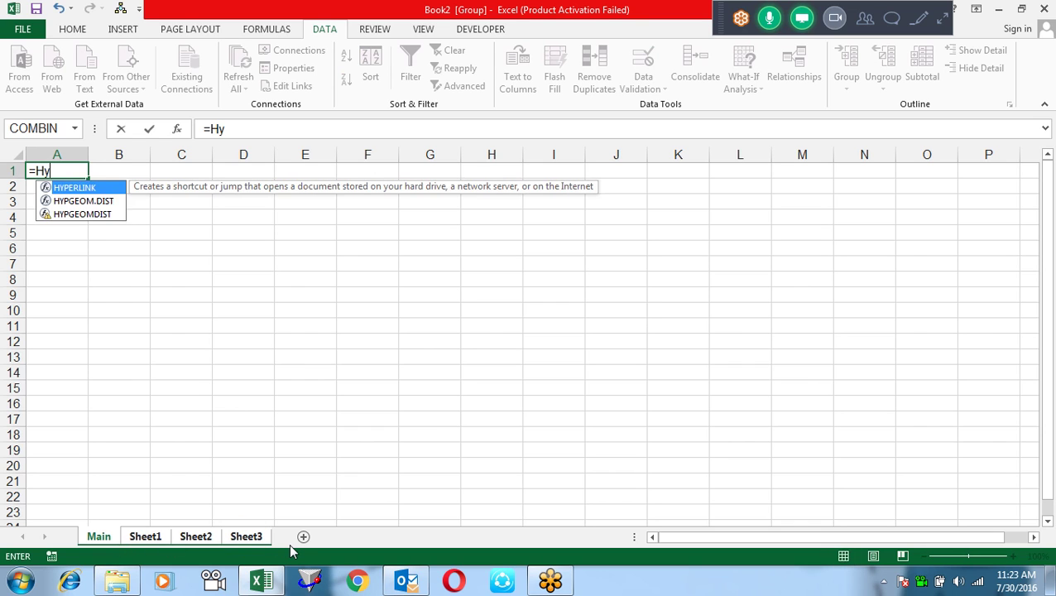
{"action": "key", "text": "Tab"}
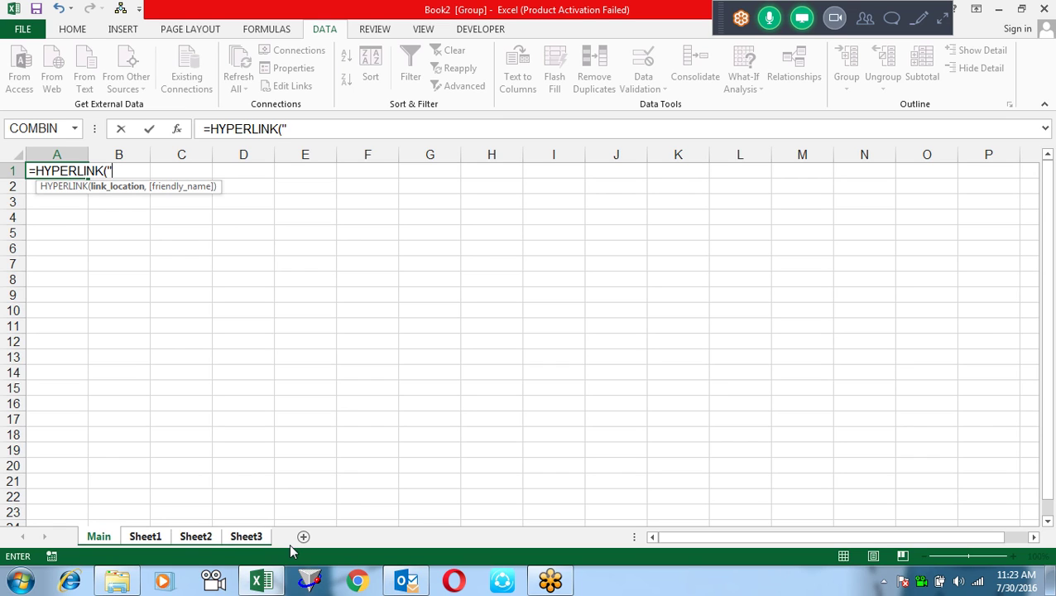
{"action": "type", "text": "Sheet"}
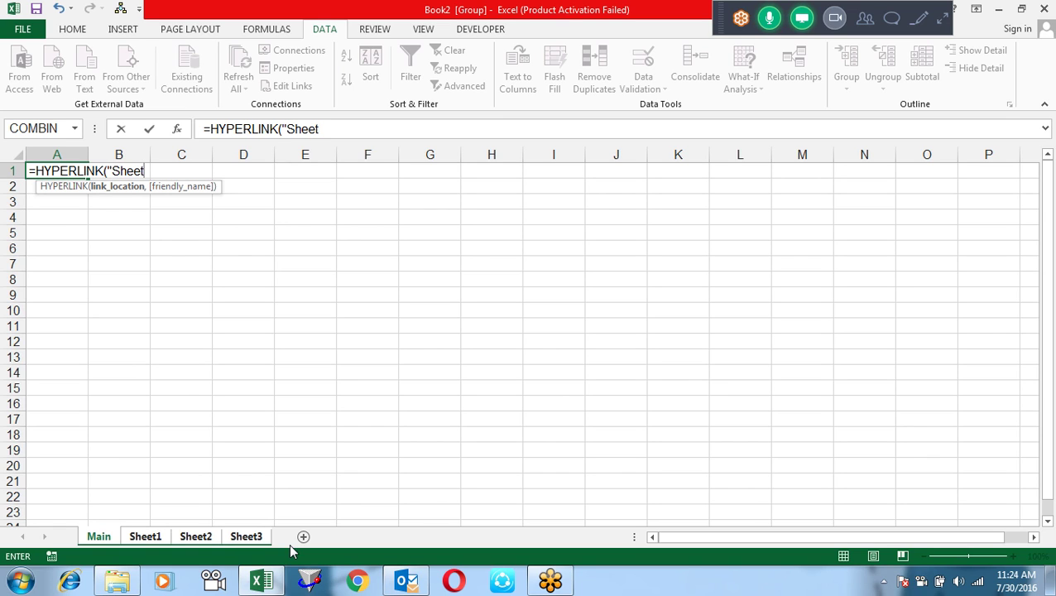
{"action": "key", "text": "BackSpace"}
{"action": "key", "text": "BackSpace"}
{"action": "key", "text": "BackSpace"}
{"action": "key", "text": "BackSpace"}
{"action": "key", "text": "BackSpace"}
{"action": "type", "text": "Main"}
{"action": "type", "text": "!A1"}
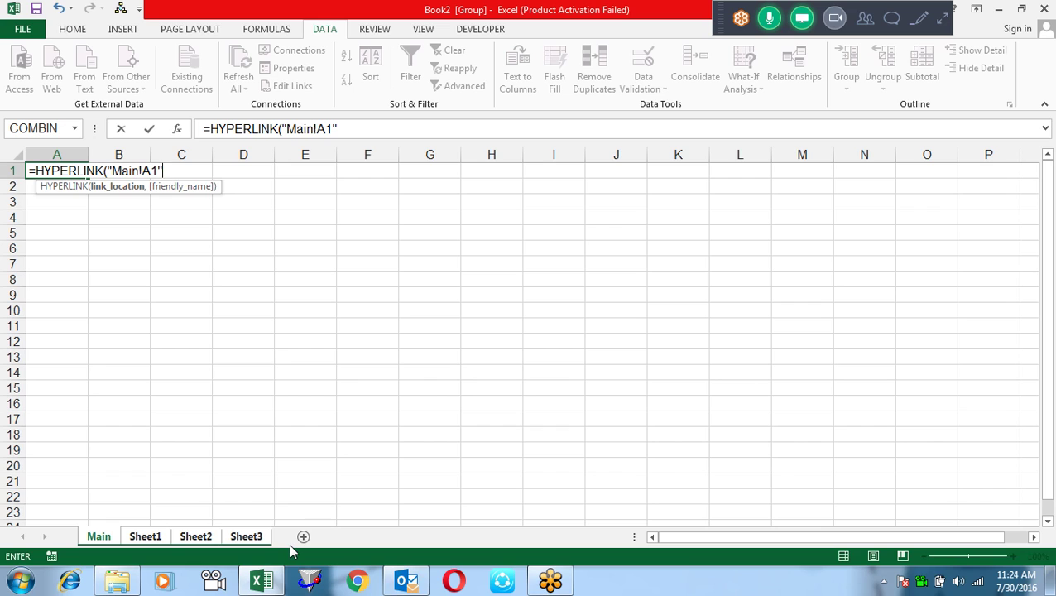
{"action": "left_click", "coordinate": [113, 171]}
{"action": "type", "text": "[Book"}
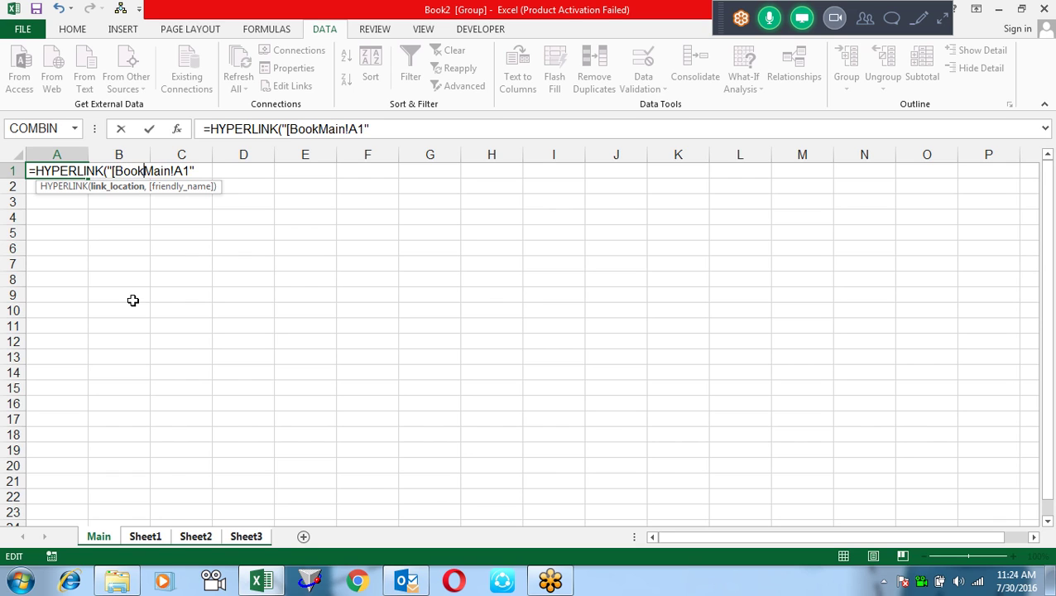
{"action": "type", "text": "2]"}
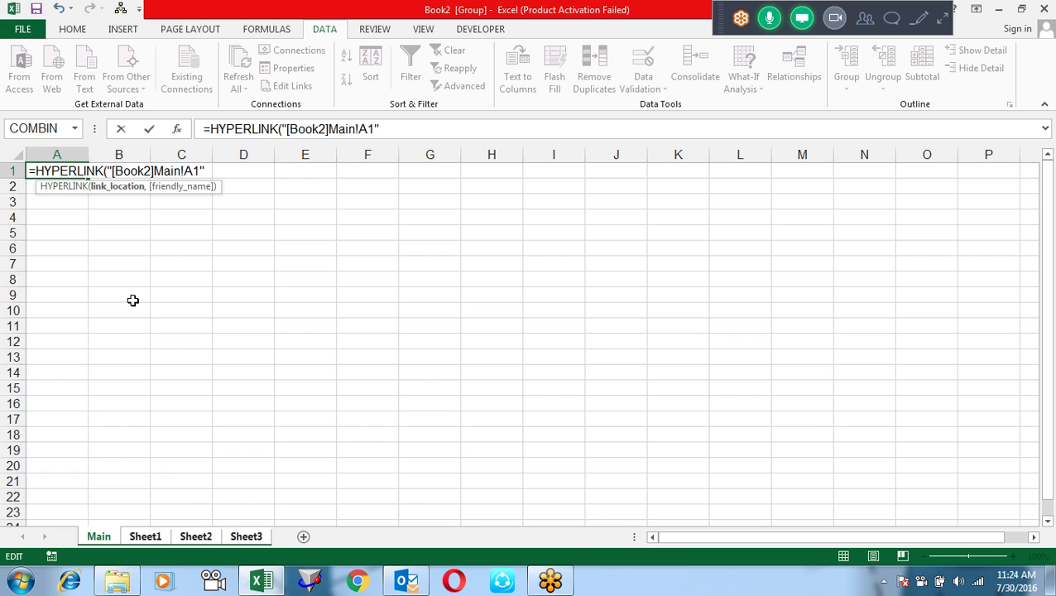
{"action": "left_click", "coordinate": [209, 168]}
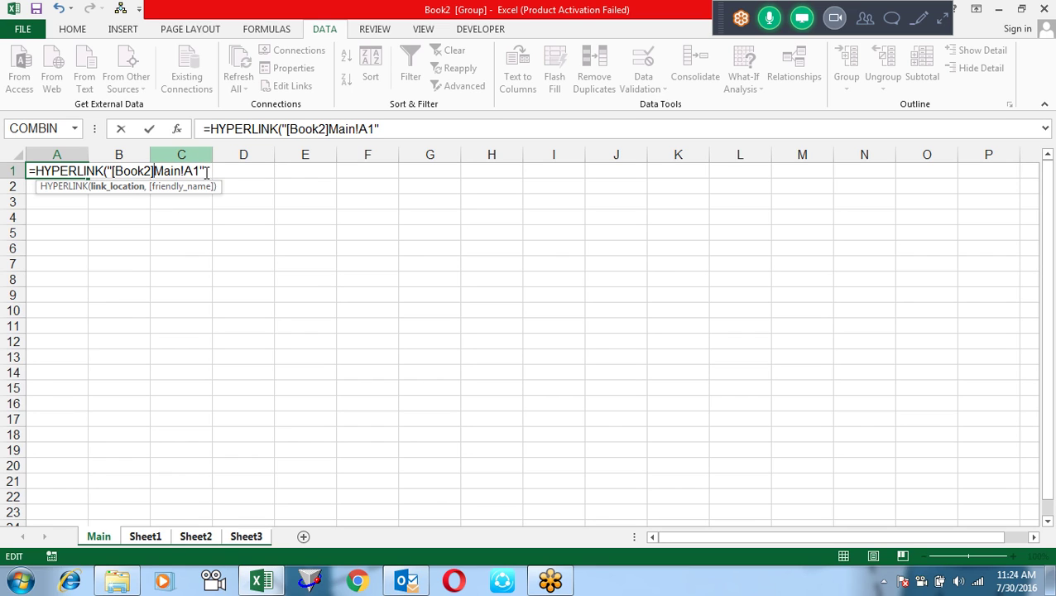
{"action": "left_click", "coordinate": [207, 170]}
{"action": "type", "text": ","}
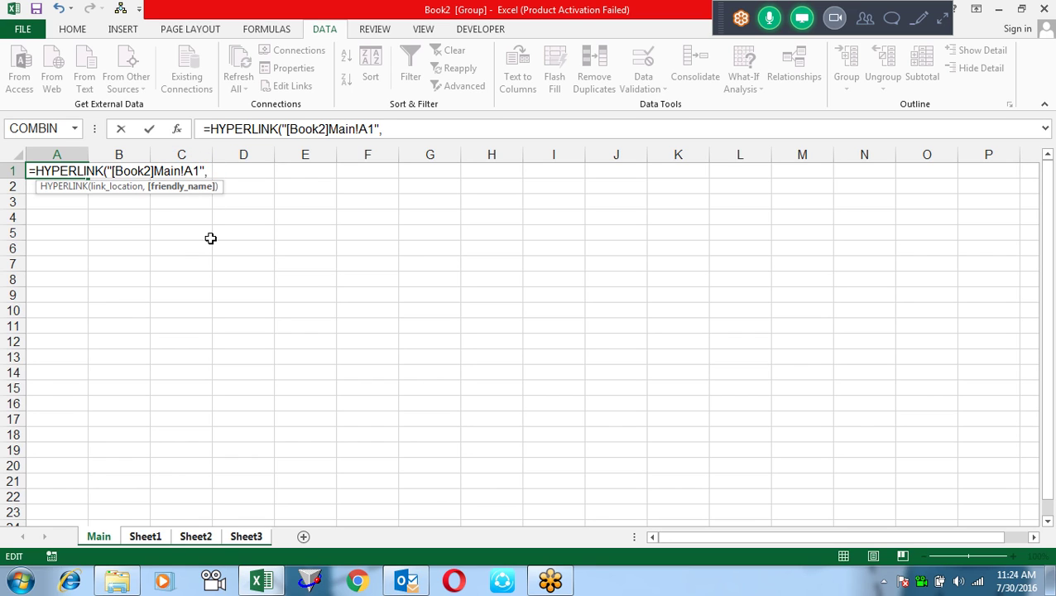
{"action": "type", "text": "Home"}
{"action": "type", "text": ")"}
{"action": "key", "text": "Return"}
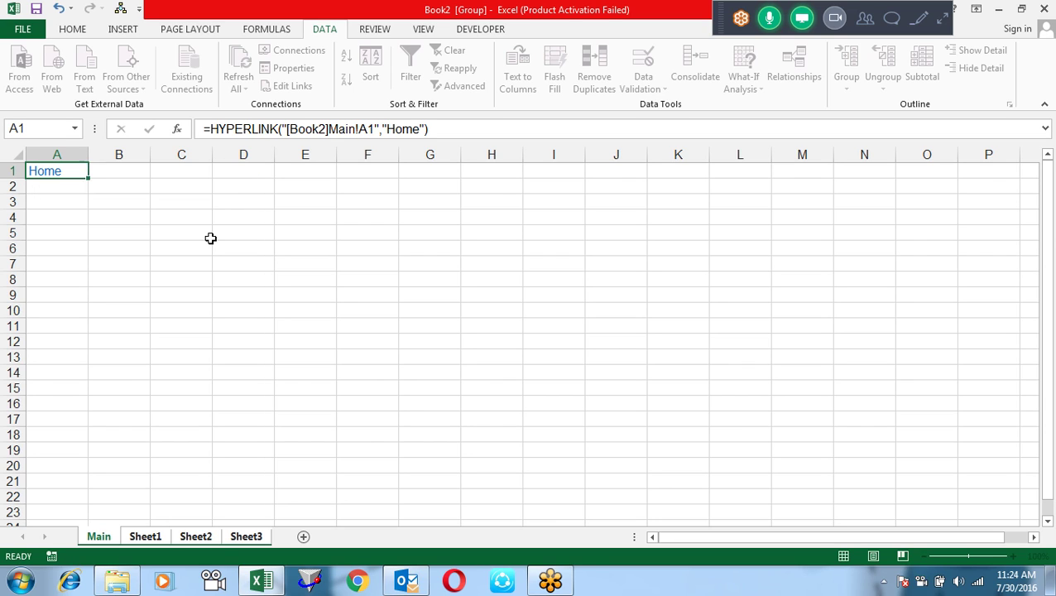
Ungroup, return to Main via Home, and fill Sheet1, Sheet2, Sheet3 down A2:A4.
{"action": "left_click", "coordinate": [245, 535]}
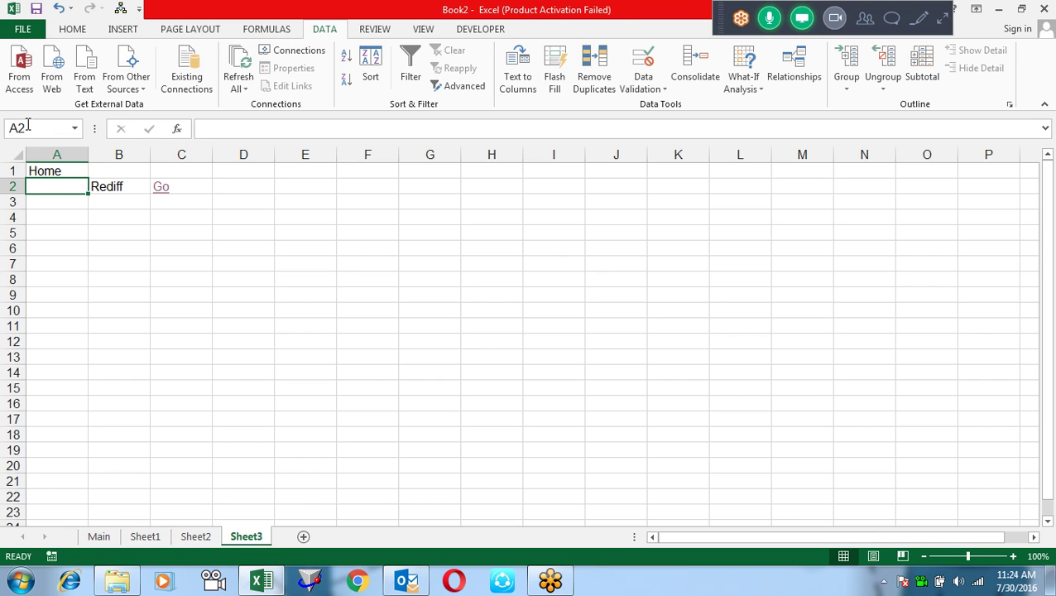
{"action": "left_click", "coordinate": [40, 177]}
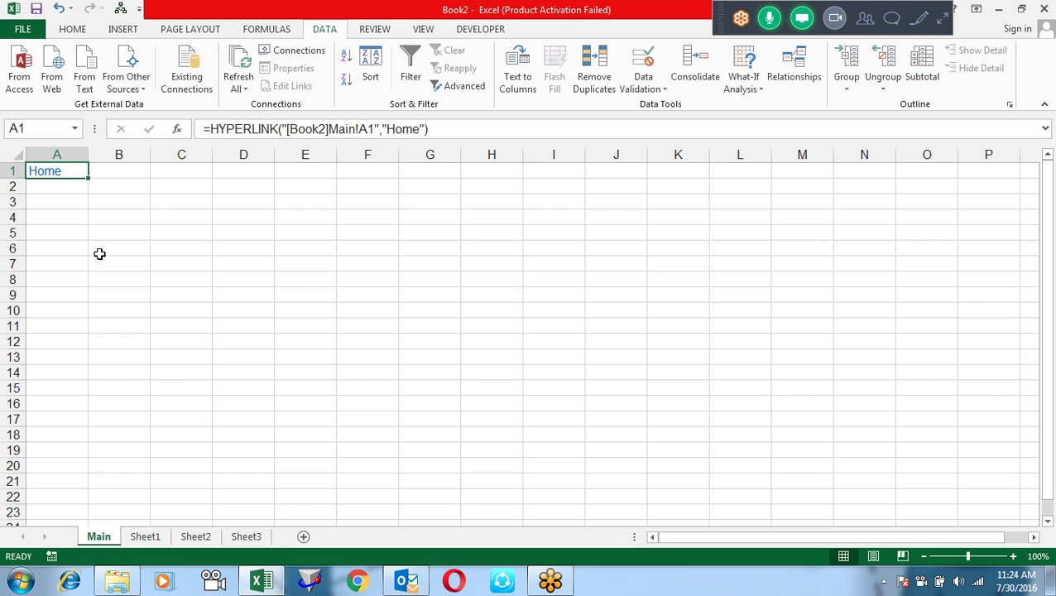
{"action": "left_click", "coordinate": [62, 184]}
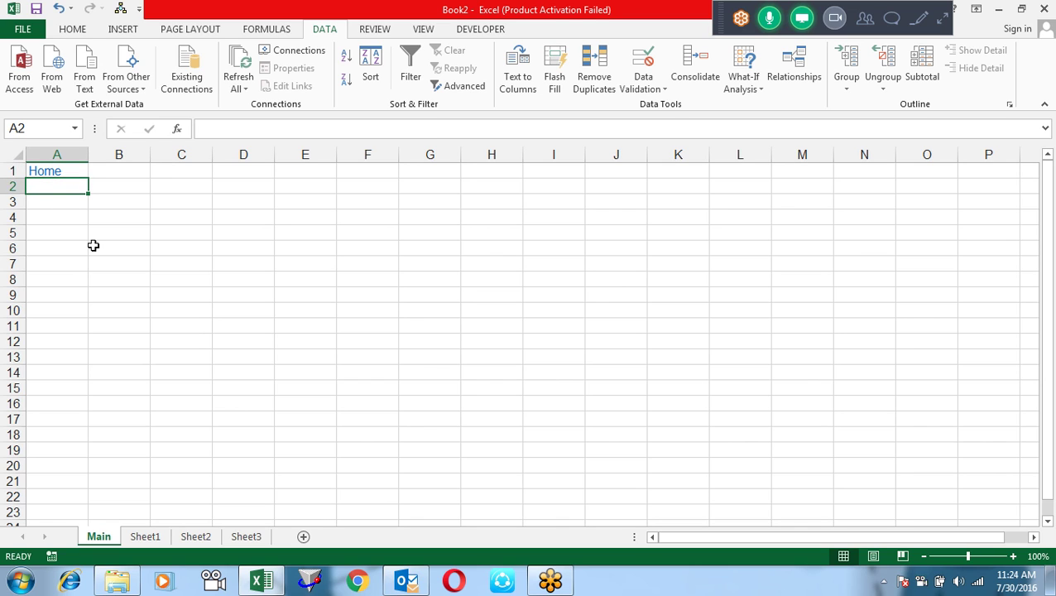
{"action": "type", "text": "Sheet1"}
{"action": "key", "text": "Return"}
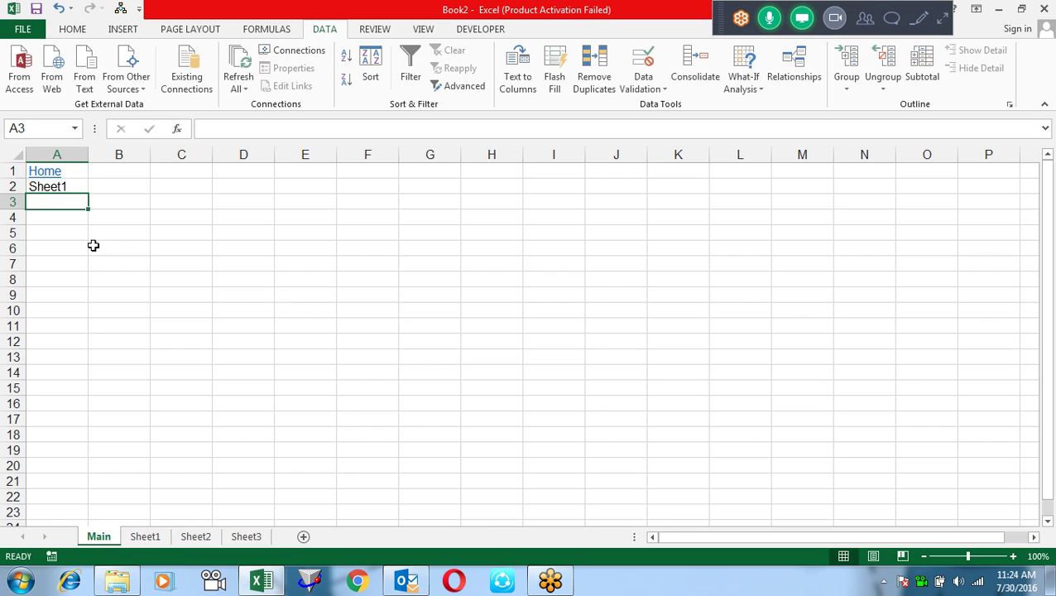
{"action": "key", "text": "Up"}
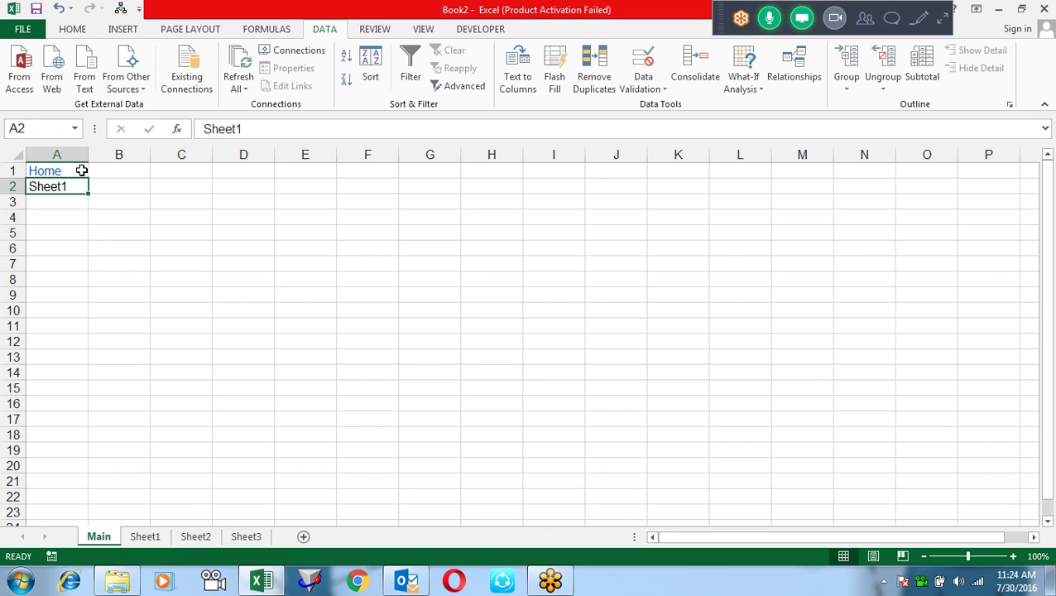
{"action": "mouse_move", "coordinate": [88, 193]}
{"action": "left_mouse_down"}
{"action": "mouse_move", "coordinate": [86, 237]}
{"action": "mouse_move", "coordinate": [86, 228]}
{"action": "left_mouse_up"}
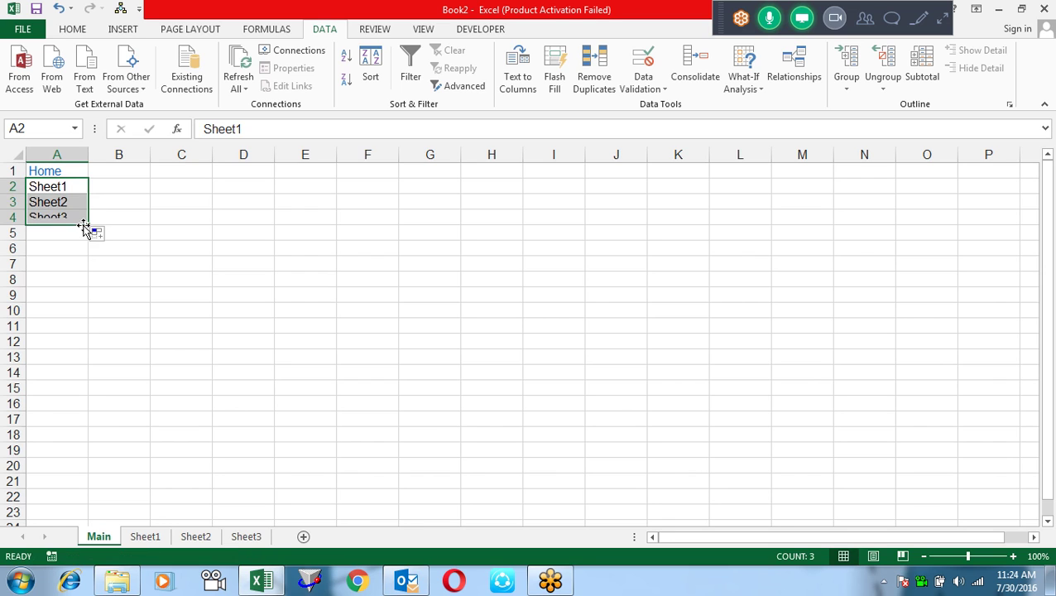
{"action": "left_click", "coordinate": [123, 190]}
Enter =HYPERLINK("[Book2]"&A2&"!A1","Go") in B2.
{"action": "type", "text": "="}
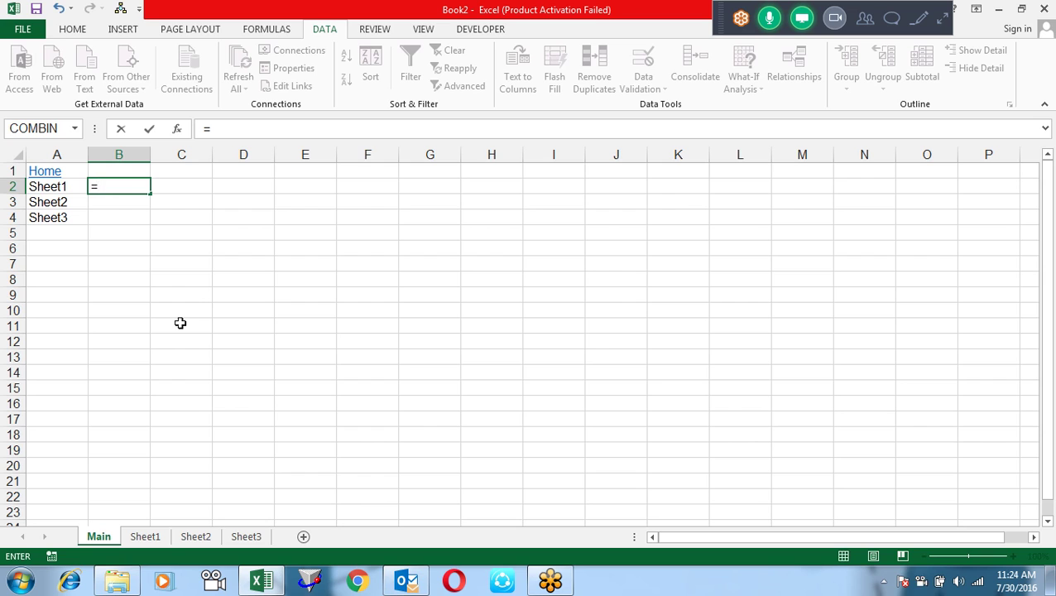
{"action": "type", "text": "Hy"}
{"action": "key", "text": "Tab"}
{"action": "key", "text": "Left"}
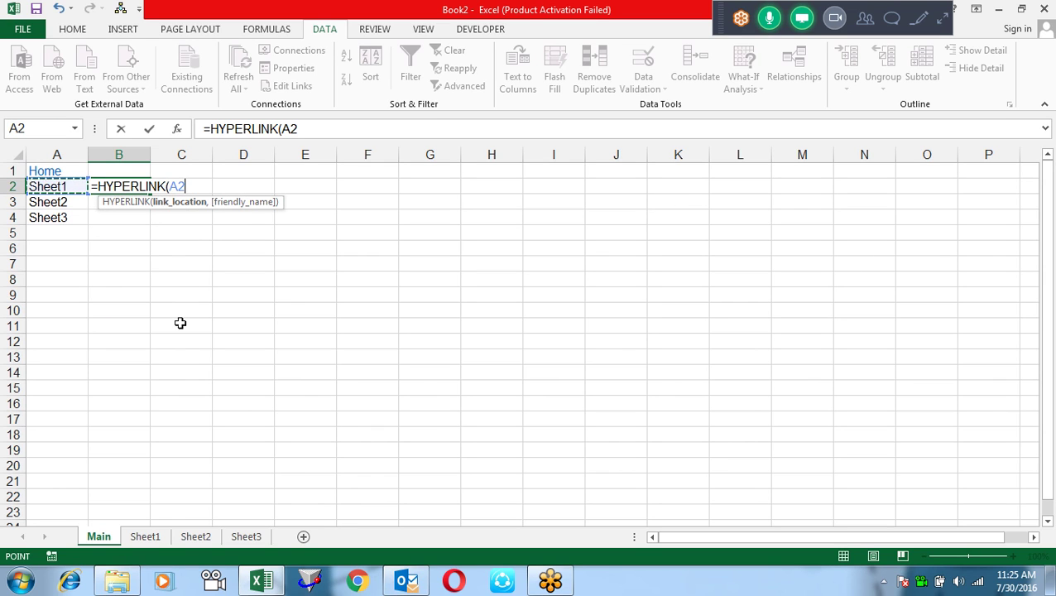
{"action": "key", "text": "BackSpace"}
{"action": "key", "text": "BackSpace"}
{"action": "type", "text": "\"["}
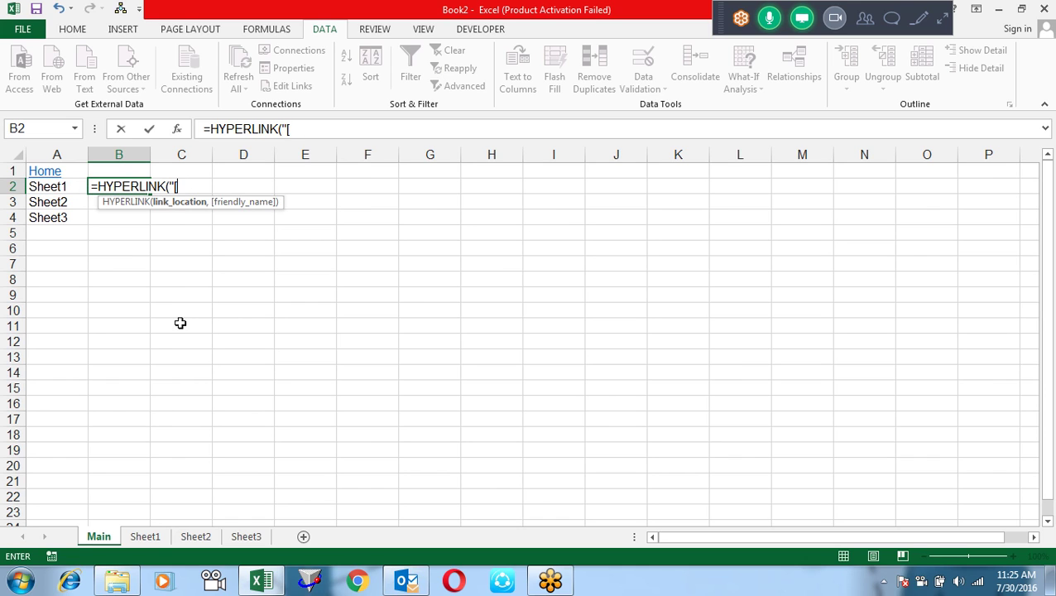
{"action": "type", "text": "Book"}
{"action": "type", "text": "2]\""}
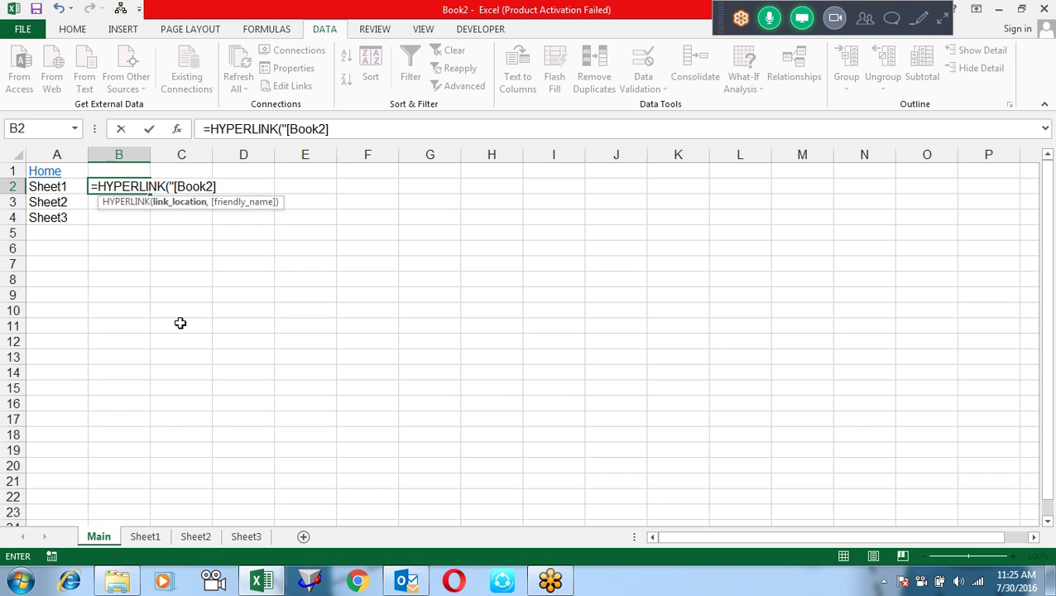
{"action": "type", "text": "&"}
{"action": "left_click", "coordinate": [76, 186]}
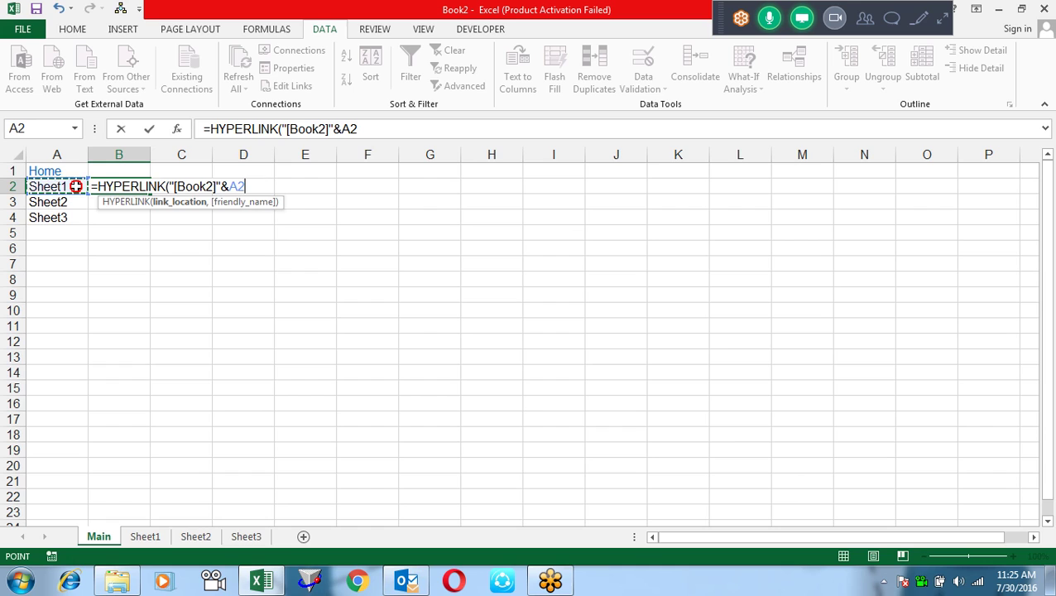
{"action": "type", "text": "&\"!"}
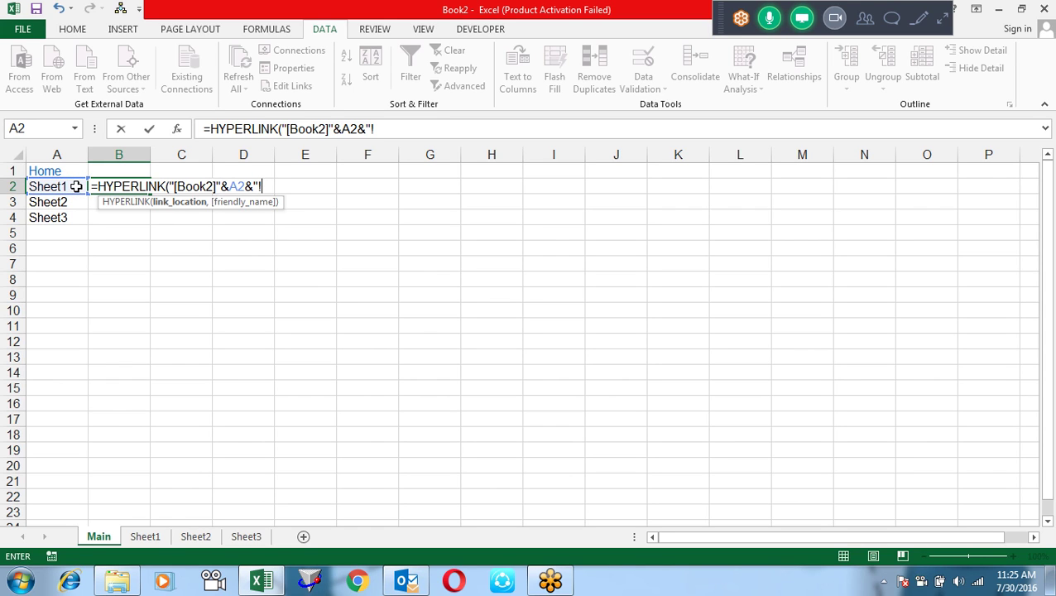
{"action": "type", "text": "A1\",\"\""}
{"action": "key", "text": "BackSpace"}
{"action": "type", "text": "Go\")"}
{"action": "key", "text": "Return"}
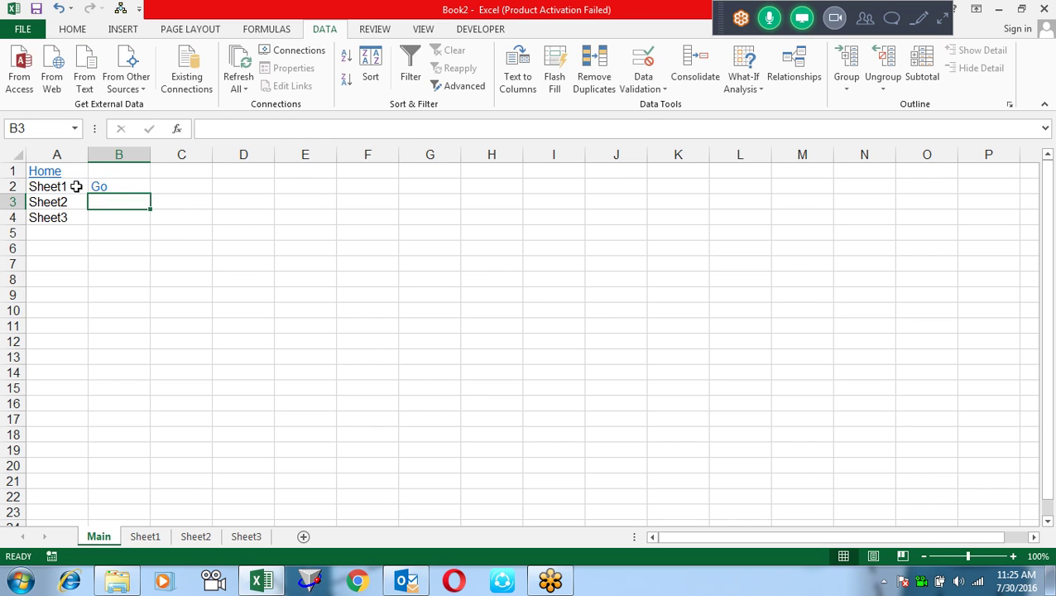
Copy B2's Go link formula into B3:B4.
{"action": "key", "text": "Up"}
{"action": "key", "text": "ctrl+c"}
{"action": "key", "text": "Down"}
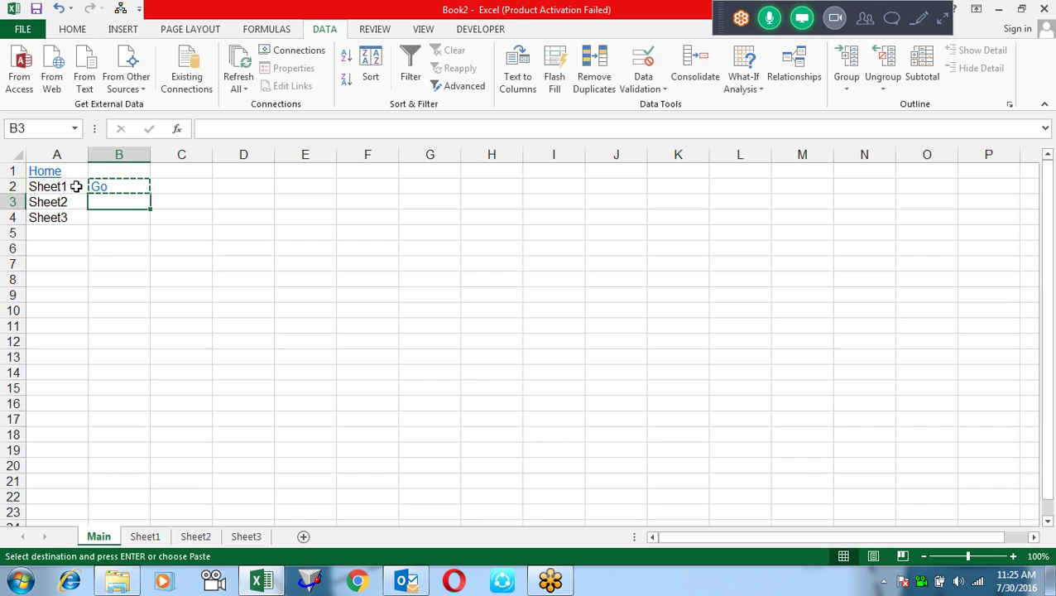
{"action": "key", "text": "shift+Down"}
{"action": "key", "text": "shift+Down"}
{"action": "key", "text": "shift+Up"}
{"action": "key", "text": "ctrl+v"}
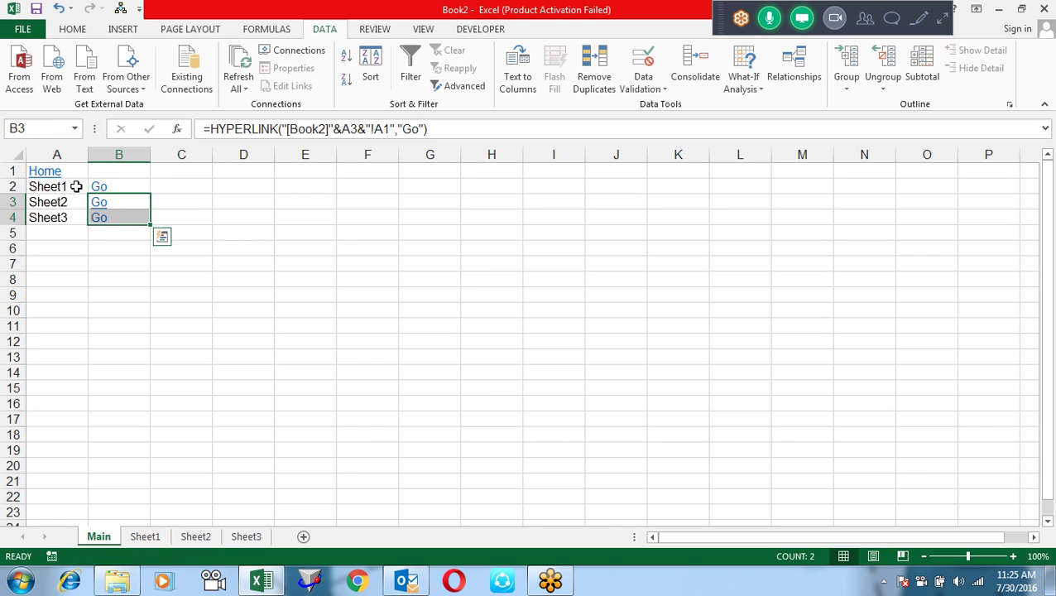
{"action": "key", "text": "Up"}
{"action": "key", "text": "Right"}
{"action": "key", "text": "Right"}
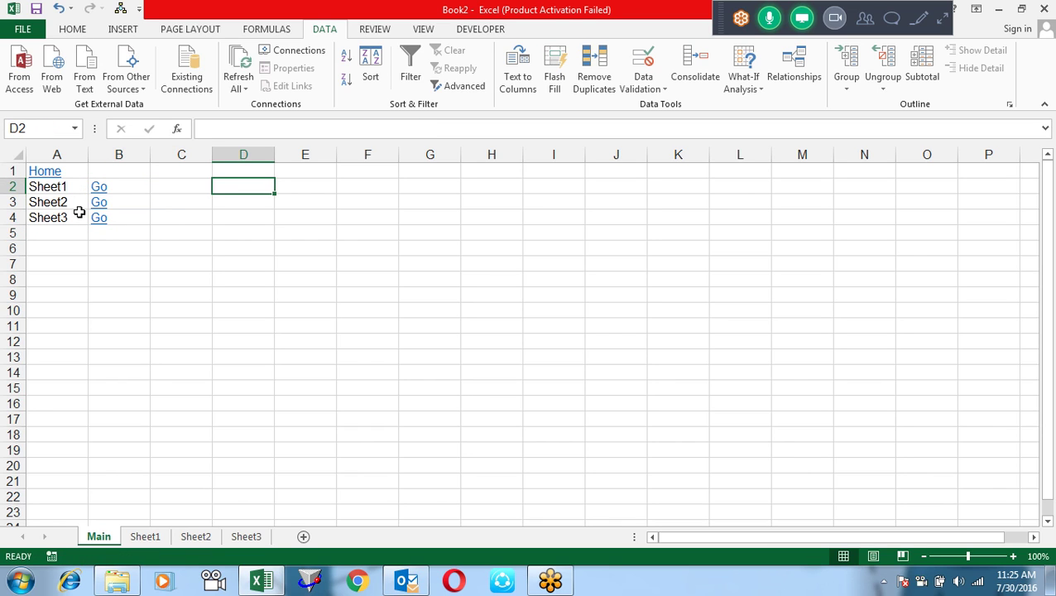
Test the Go links to Sheet3 and Sheet1 and the Home links back to Main.
{"action": "left_click", "coordinate": [98, 218]}
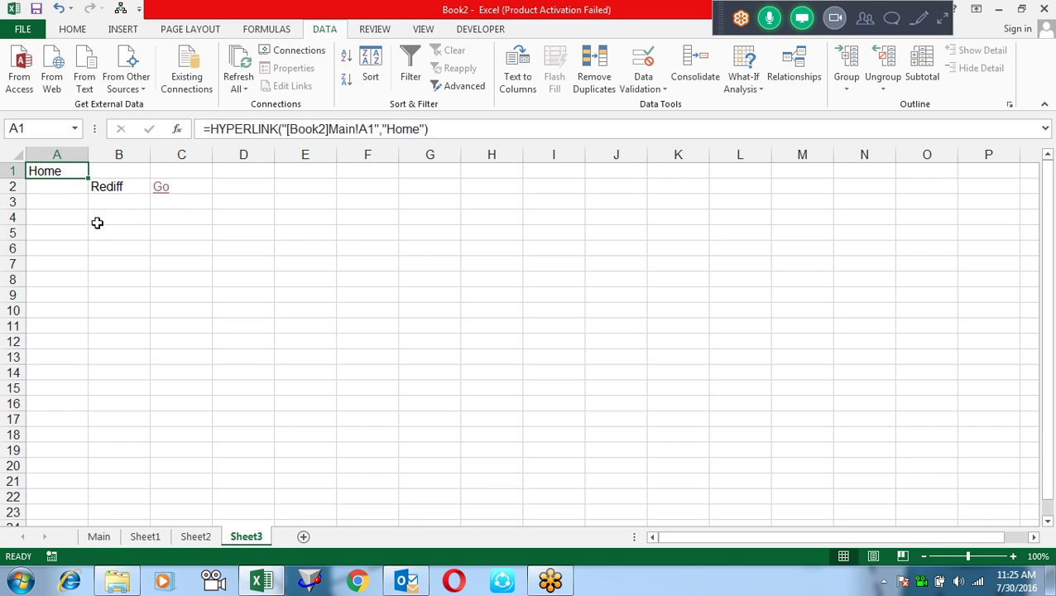
{"action": "left_click", "coordinate": [47, 172]}
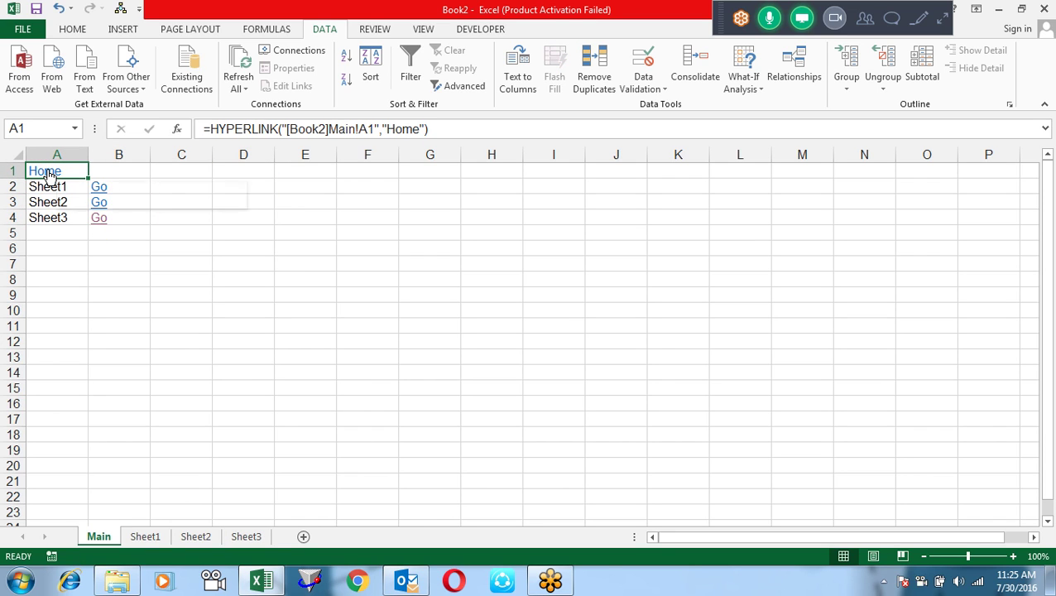
{"action": "left_click", "coordinate": [97, 187]}
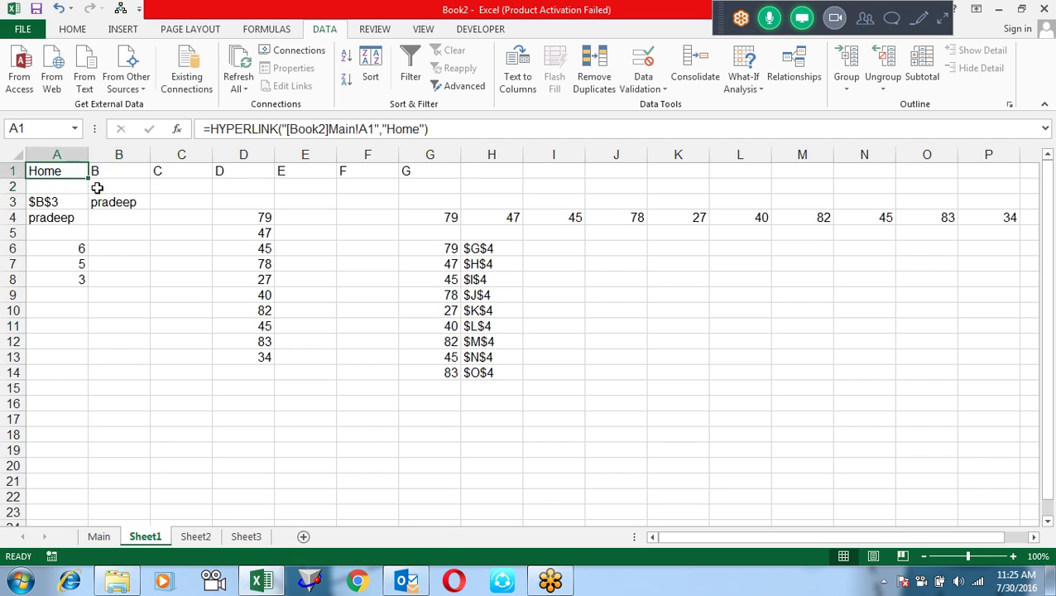
{"action": "left_click", "coordinate": [48, 170]}
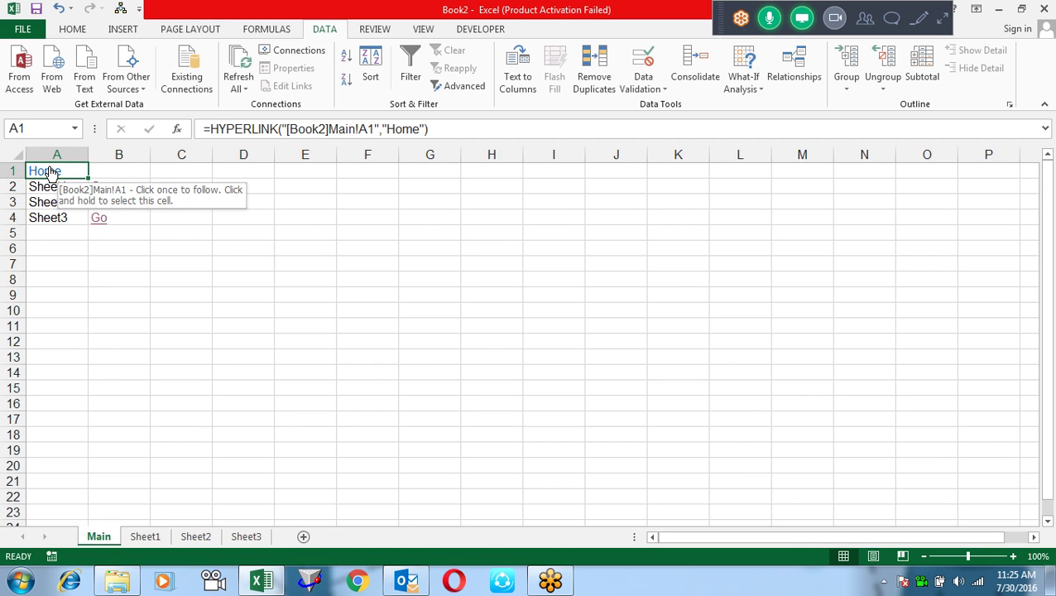
{"action": "key", "text": "Down"}
{"action": "key", "text": "Down"}
{"action": "key", "text": "Right"}
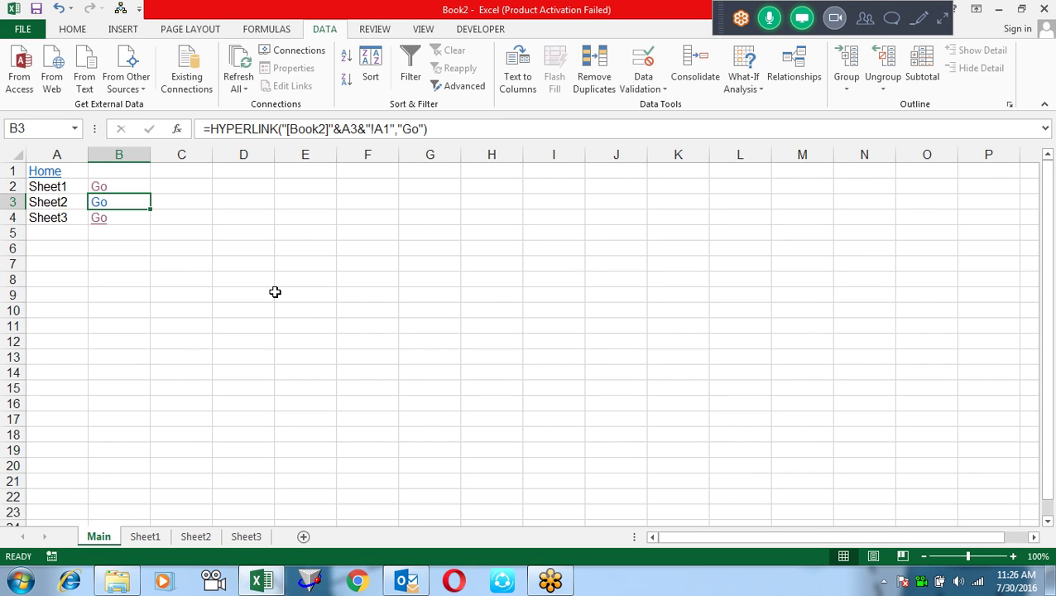
Edit B2 and open HYPERLINK help from the function argument tooltip.
{"action": "key", "text": "Up"}
{"action": "key", "text": "F2"}
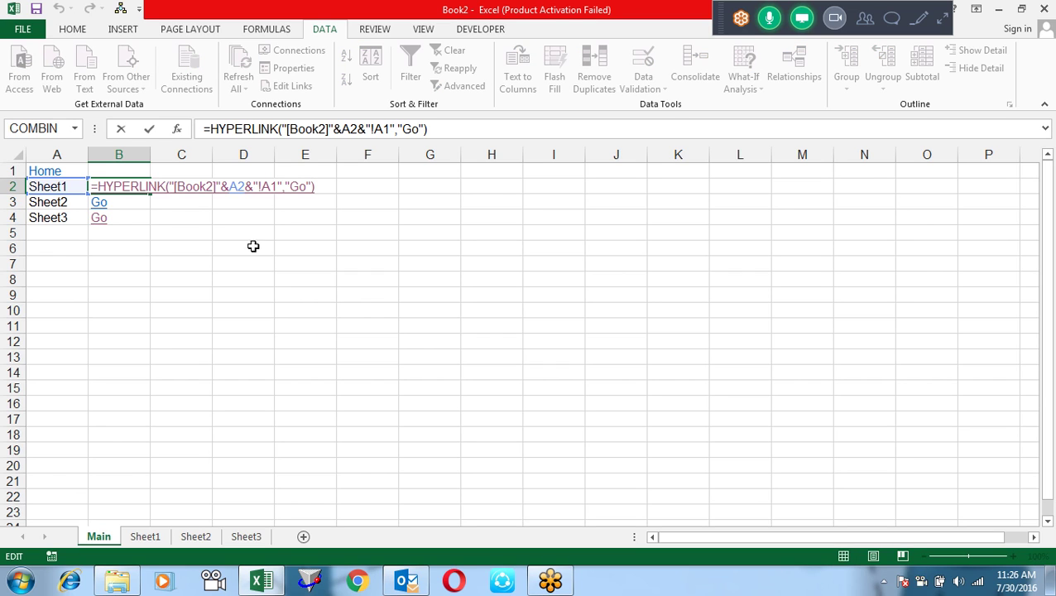
{"action": "left_click", "coordinate": [174, 186]}
{"action": "left_click", "coordinate": [175, 186]}
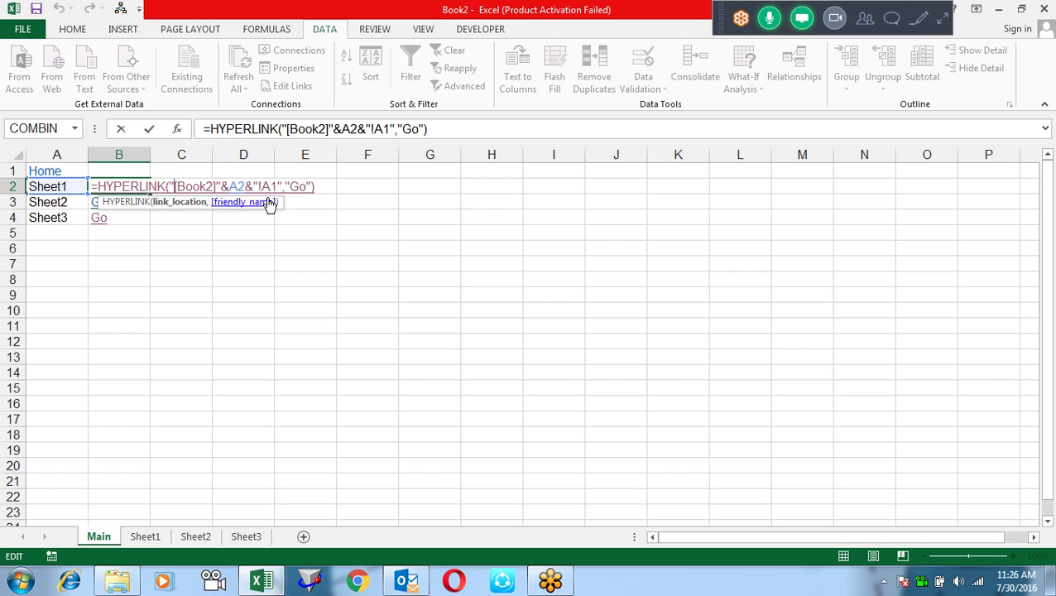
{"action": "left_click", "coordinate": [142, 205]}
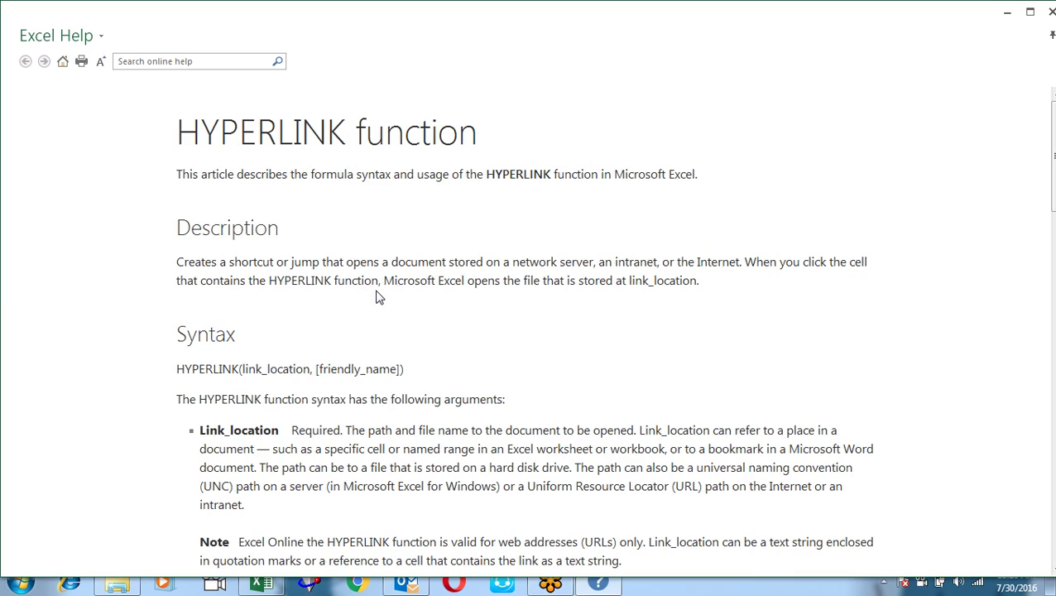
Scroll to the HYPERLINK Example table and highlight the sample file paths.
{"action": "scroll", "coordinate": [376, 296], "scroll_direction": "down", "scroll_amount": 1}
{"action": "scroll", "coordinate": [376, 297], "scroll_direction": "down", "scroll_amount": 4}
{"action": "scroll", "coordinate": [377, 296], "scroll_direction": "down", "scroll_amount": 3}
{"action": "scroll", "coordinate": [376, 296], "scroll_direction": "down", "scroll_amount": 1}
{"action": "scroll", "coordinate": [377, 296], "scroll_direction": "down", "scroll_amount": 1}
{"action": "scroll", "coordinate": [376, 297], "scroll_direction": "down", "scroll_amount": 3}
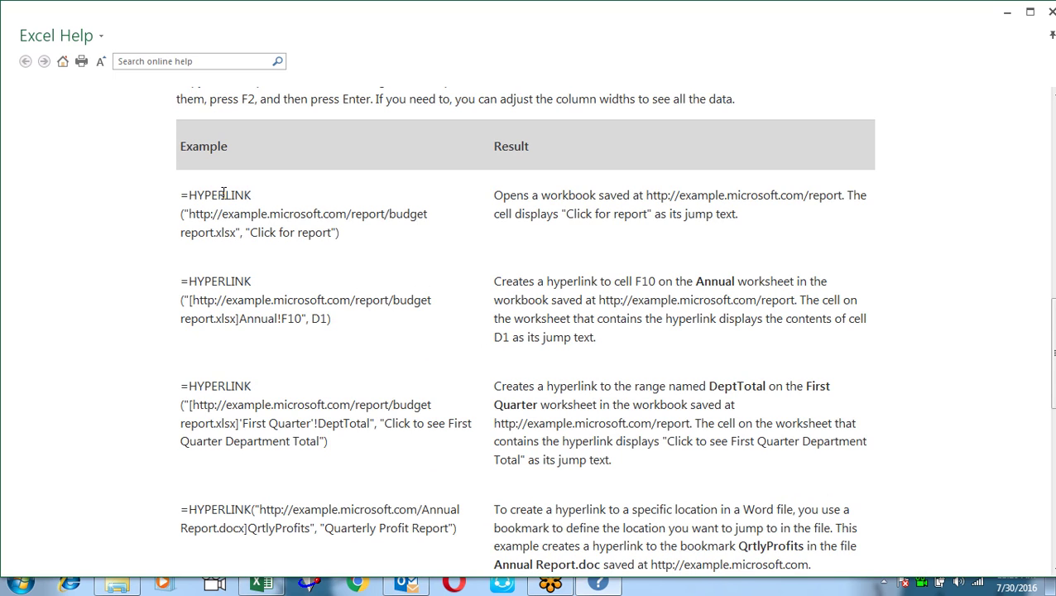
{"action": "left_click_drag", "start_coordinate": [259, 214], "coordinate": [237, 235]}
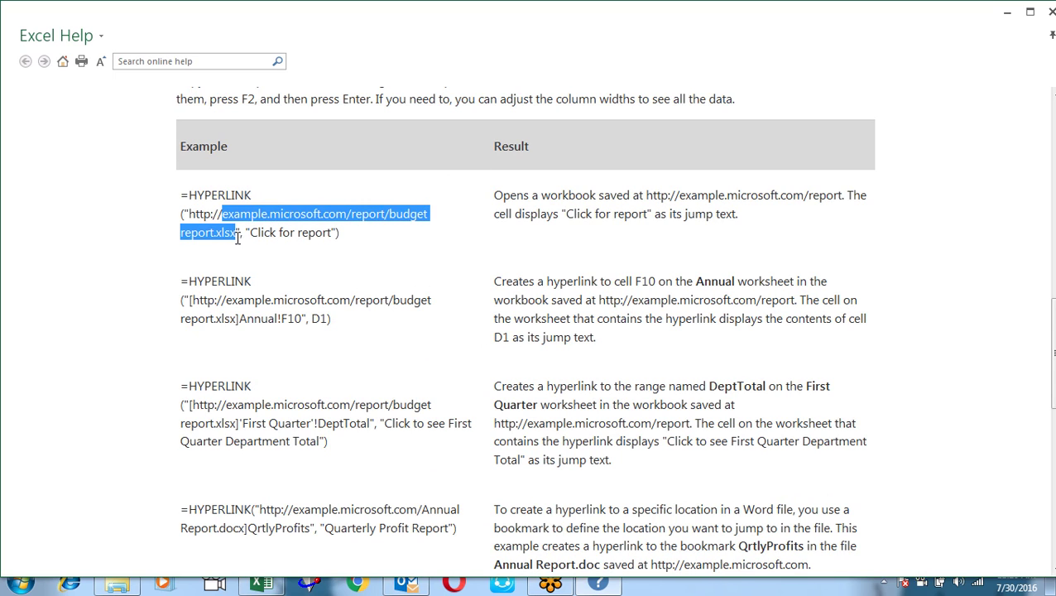
{"action": "left_click_drag", "start_coordinate": [220, 300], "coordinate": [296, 318]}
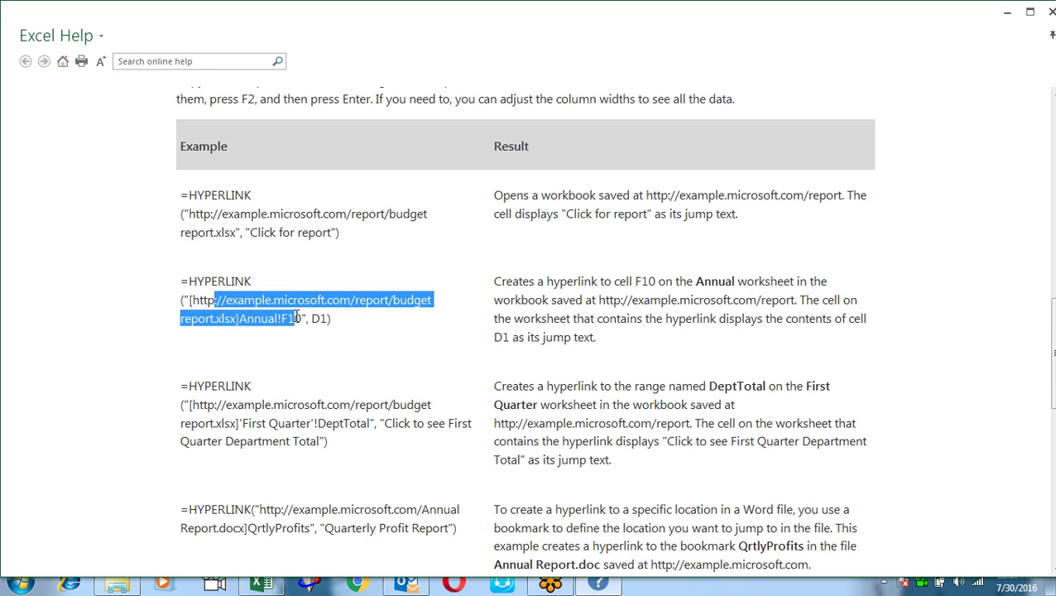
{"action": "left_click", "coordinate": [312, 353]}
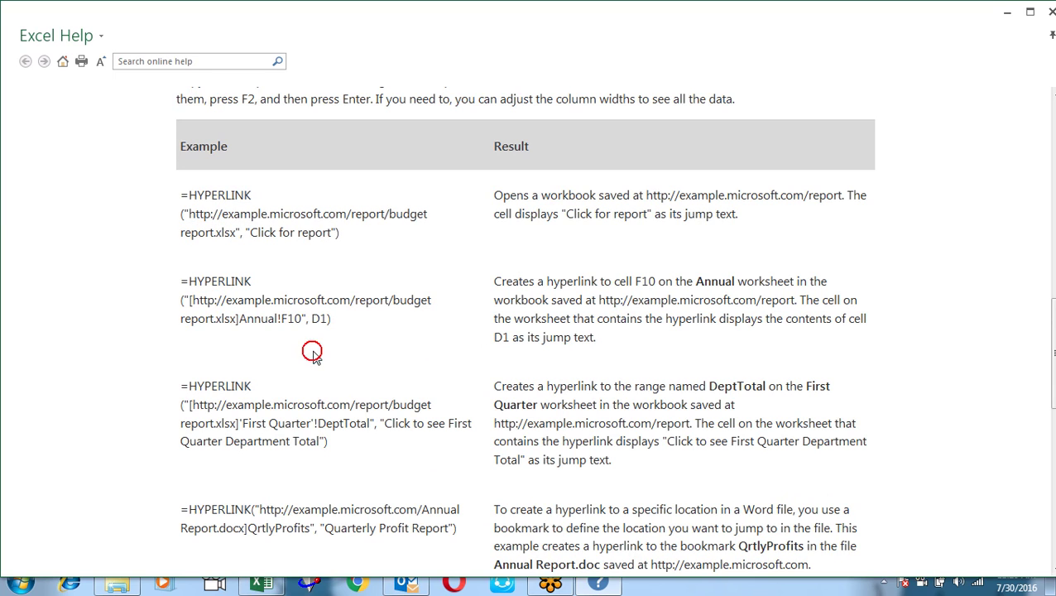
Scroll further through the remaining HYPERLINK examples, down to =HYPERLINK($Z$1).
{"action": "scroll", "coordinate": [314, 356], "scroll_direction": "down", "scroll_amount": 1}
{"action": "scroll", "coordinate": [314, 357], "scroll_direction": "down", "scroll_amount": 2}
{"action": "scroll", "coordinate": [313, 357], "scroll_direction": "down", "scroll_amount": 3}
{"action": "scroll", "coordinate": [314, 356], "scroll_direction": "down", "scroll_amount": 3}
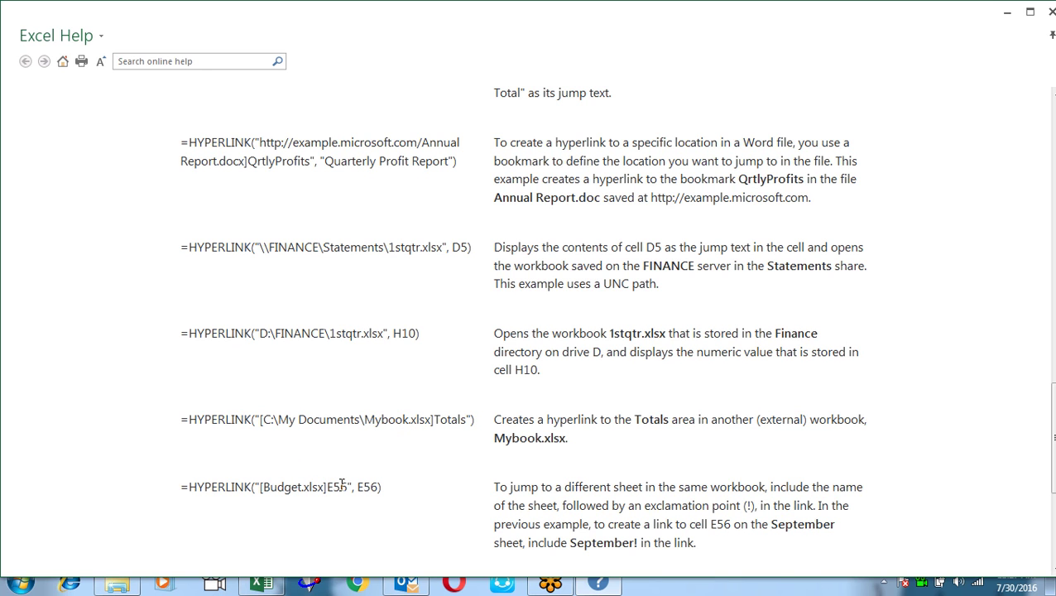
{"action": "scroll", "coordinate": [342, 487], "scroll_direction": "down", "scroll_amount": 2}
{"action": "scroll", "coordinate": [342, 487], "scroll_direction": "down", "scroll_amount": 1}
{"action": "scroll", "coordinate": [344, 491], "scroll_direction": "down", "scroll_amount": 2}
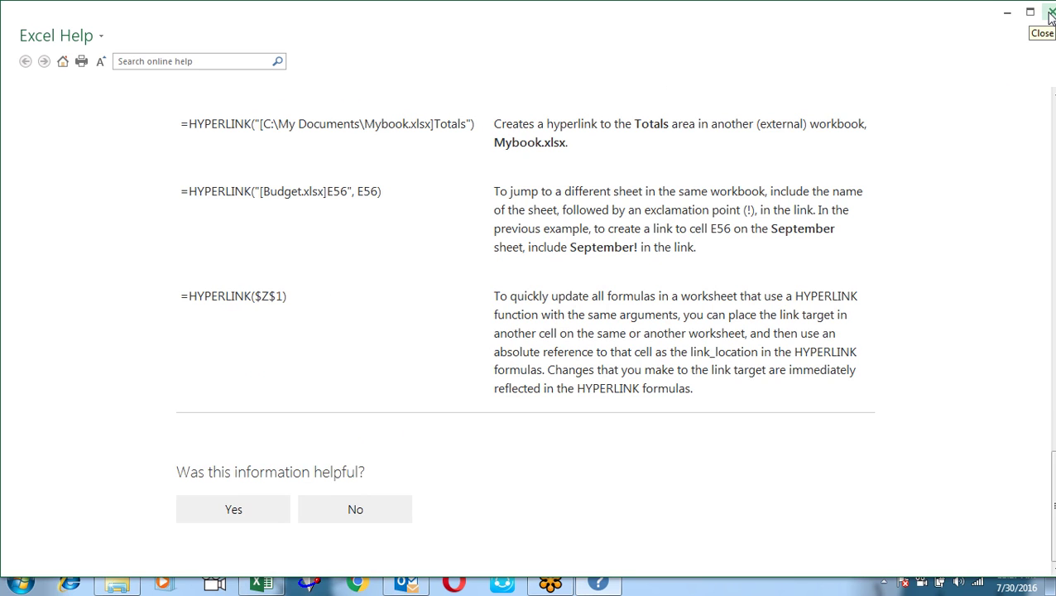
Return to the workbook, select E2:E12, and abandon a mistaken TRANSPOSE entry.
{"action": "left_click", "coordinate": [1050, 16]}
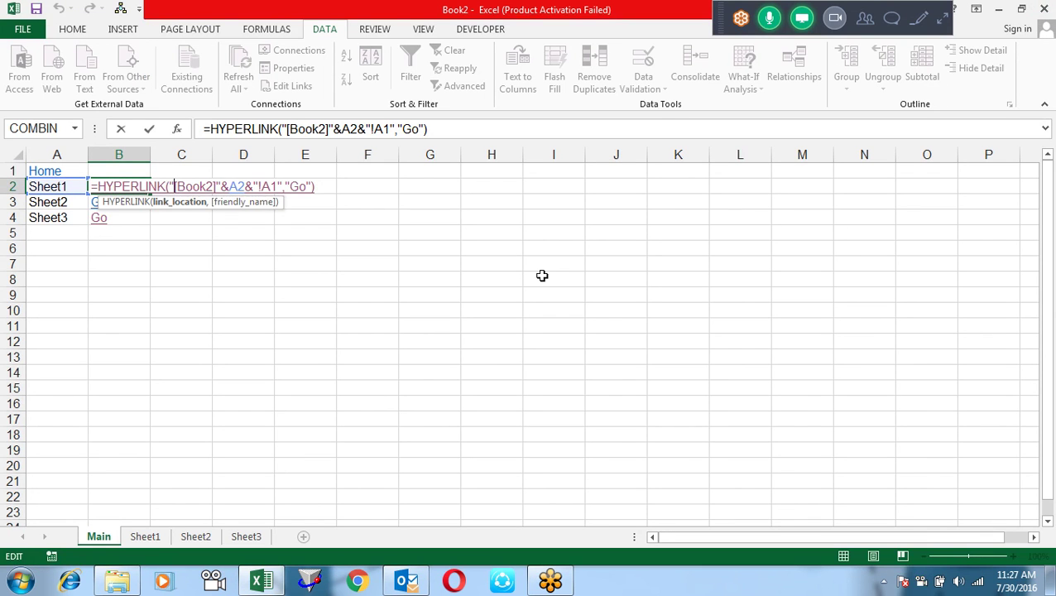
{"action": "key", "text": "Return"}
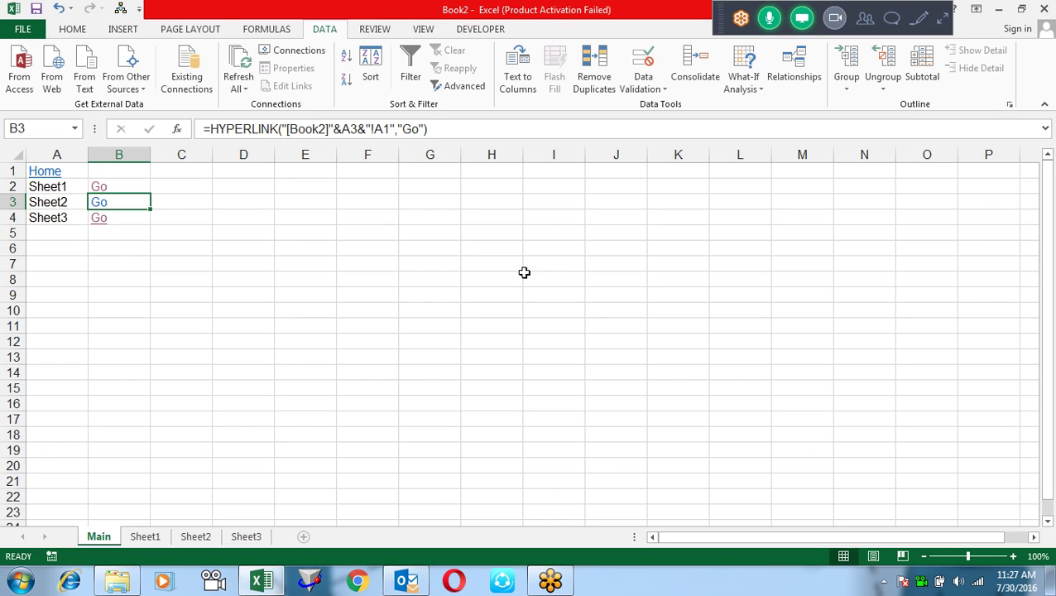
{"action": "left_click_drag", "start_coordinate": [305, 191], "coordinate": [306, 340]}
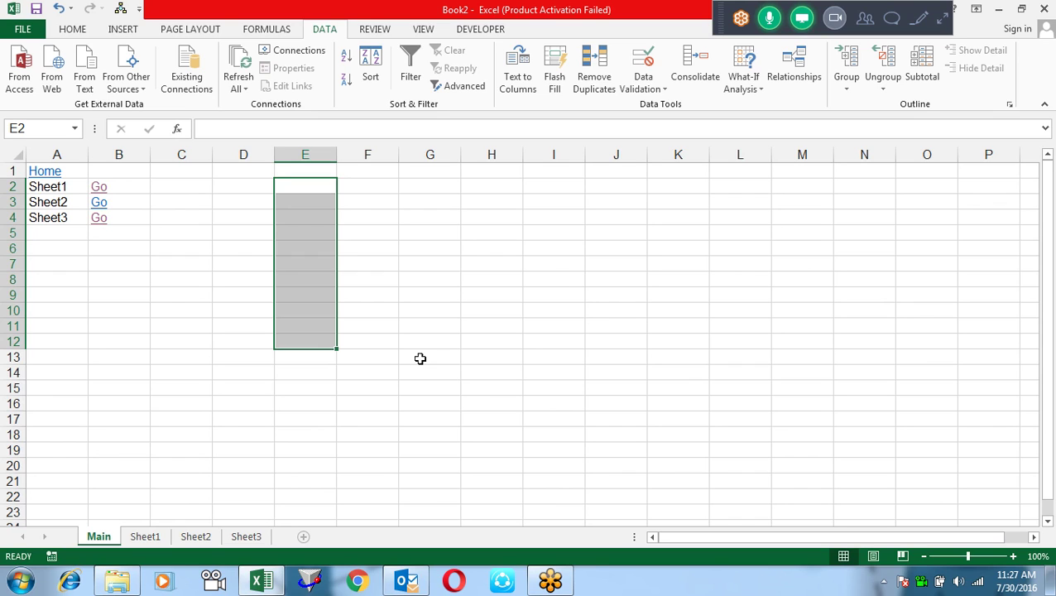
{"action": "type", "text": "=r"}
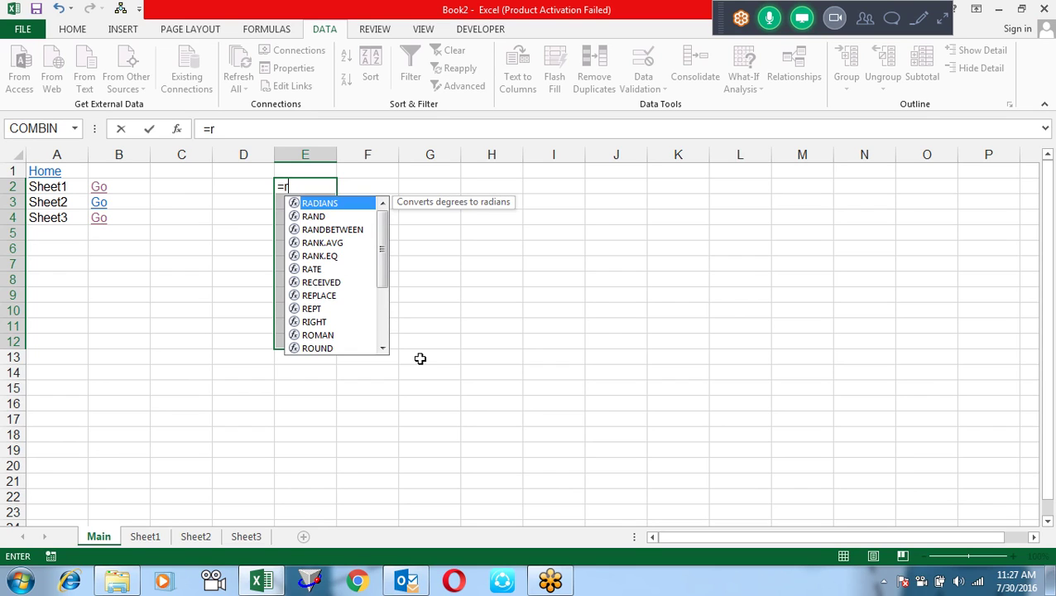
{"action": "key", "text": "BackSpace"}
{"action": "type", "text": "tr"}
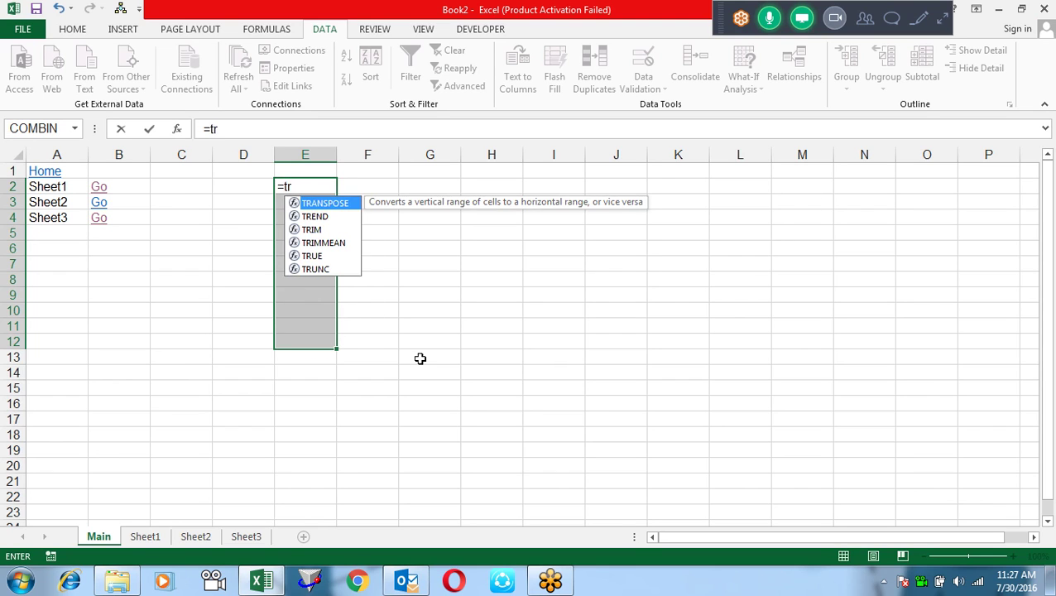
{"action": "key", "text": "Tab"}
{"action": "type", "text": ")"}
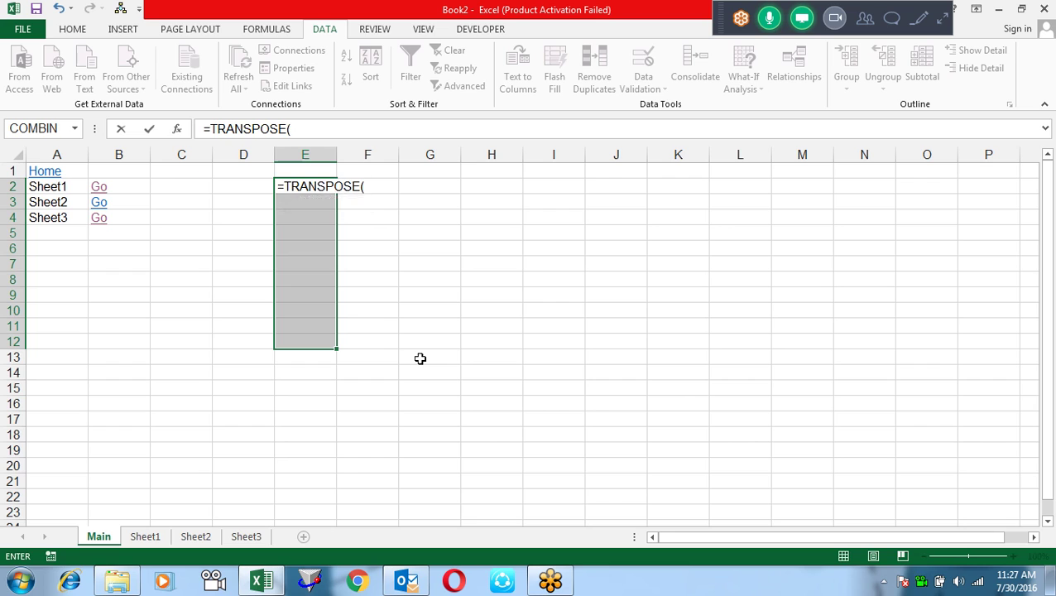
{"action": "key", "text": "Escape"}
Fill E2:E12 with =RANDBETWEEN(10,90) using Ctrl+Enter.
{"action": "type", "text": "=ra"}
{"action": "key", "text": "Down"}
{"action": "key", "text": "Down"}
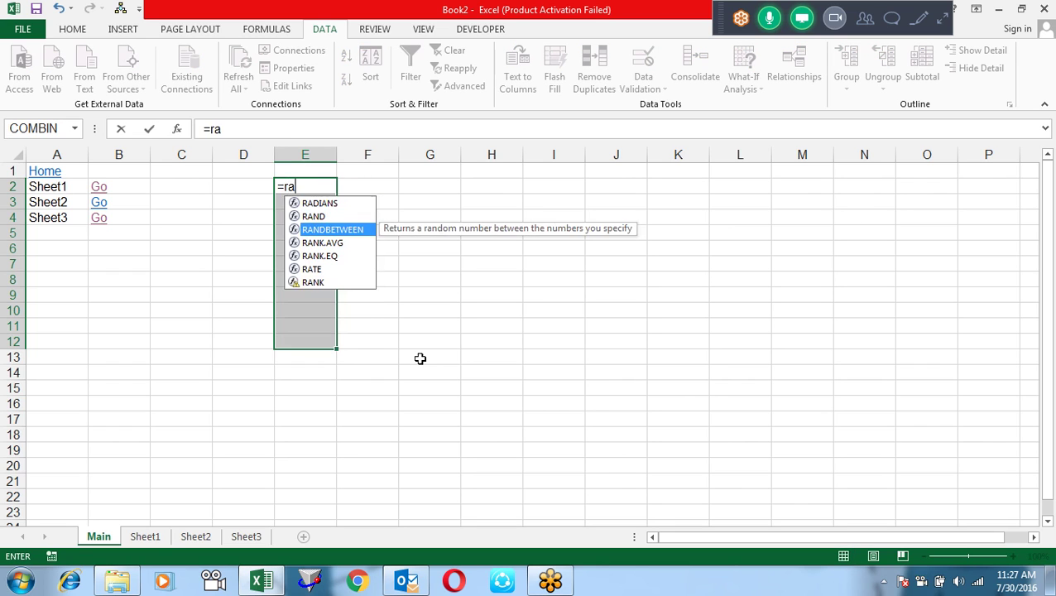
{"action": "key", "text": "Tab"}
{"action": "type", "text": "10,90)"}
{"action": "key", "text": "ctrl+Return"}
Replace the E2:E12 formulas with fixed values via Paste Special > Values.
{"action": "key", "text": "ctrl+c"}
{"action": "key", "text": "alt+e"}
{"action": "key", "text": "s"}
{"action": "key", "text": "v"}
{"action": "key", "text": "Return"}
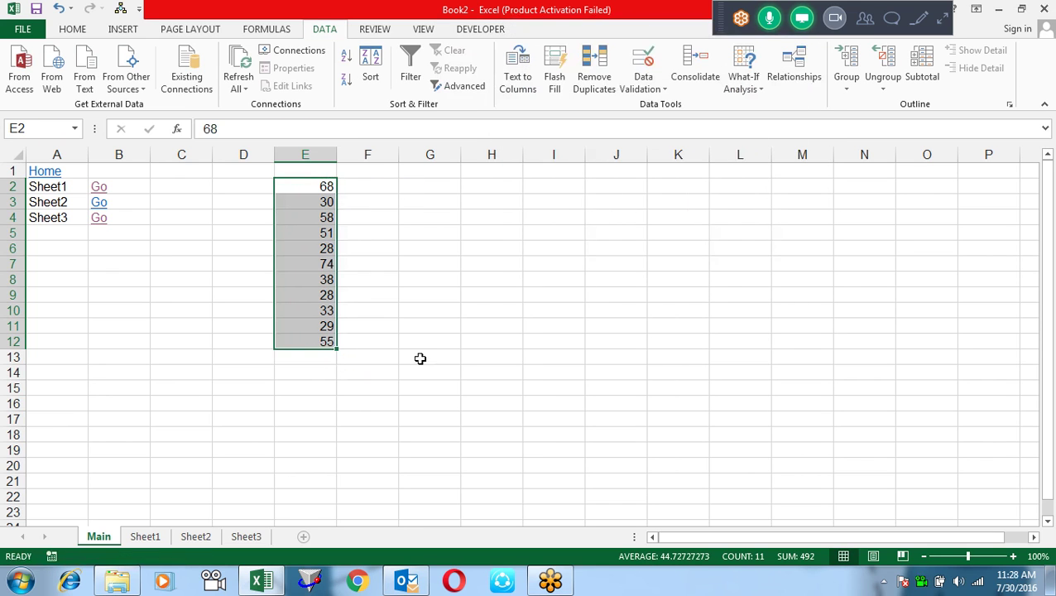
{"action": "key", "text": "Right"}
{"action": "key", "text": "Right"}
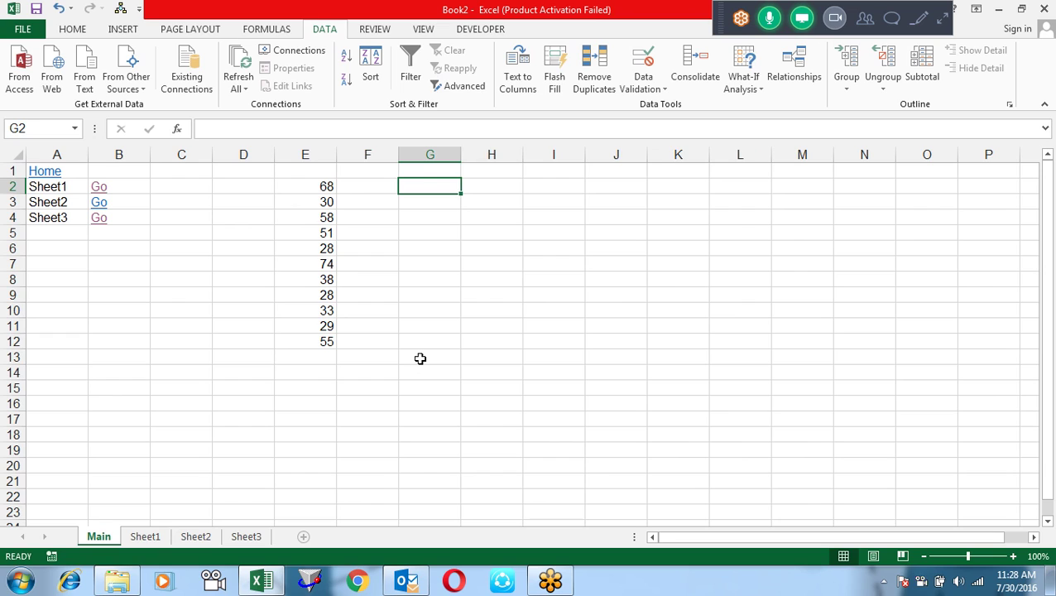
Enter {=TRANSPOSE(E2:E12)} as an array formula across G2:O2.
{"action": "key", "text": "shift+Right"}
{"action": "key", "text": "shift+Right"}
{"action": "key", "text": "shift+Right"}
{"action": "key", "text": "shift+Right"}
{"action": "key", "text": "shift+Right"}
{"action": "key", "text": "shift+Right"}
{"action": "key", "text": "shift+Right"}
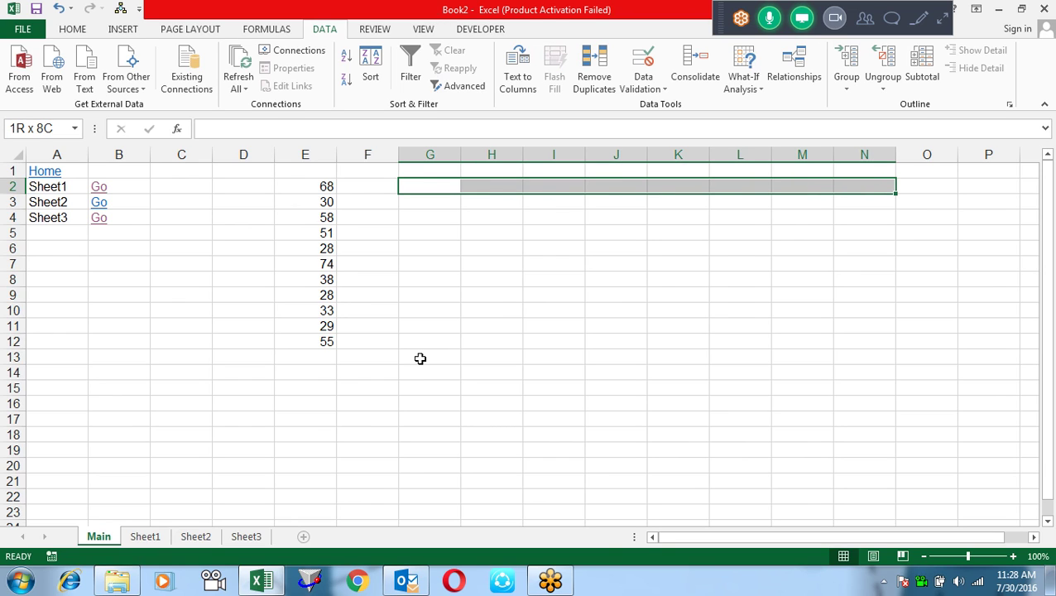
{"action": "key", "text": "shift+Right"}
{"action": "type", "text": "=tra"}
{"action": "key", "text": "Tab"}
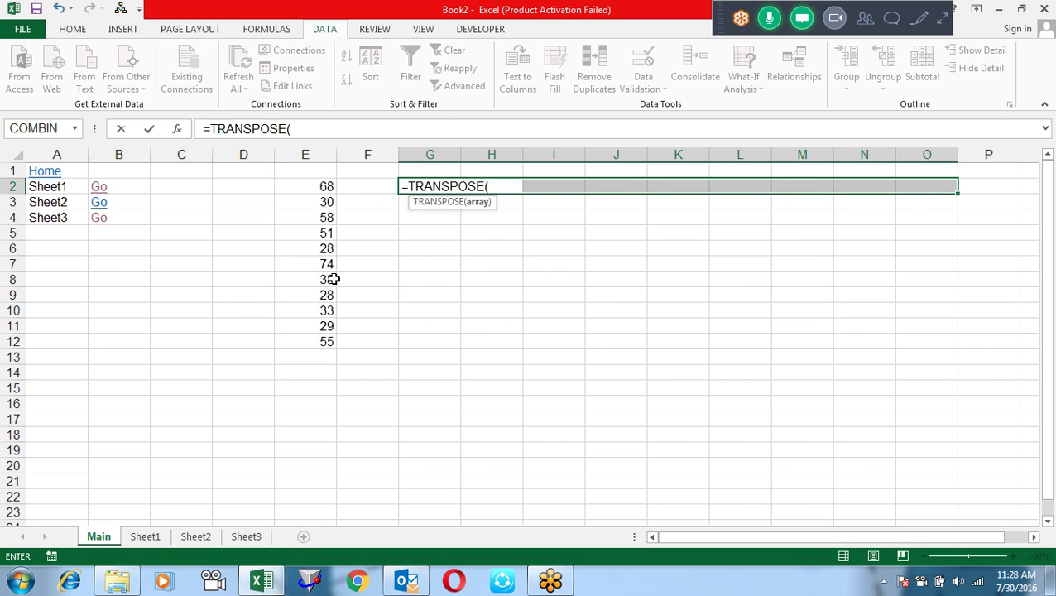
{"action": "left_click_drag", "start_coordinate": [321, 184], "coordinate": [313, 347]}
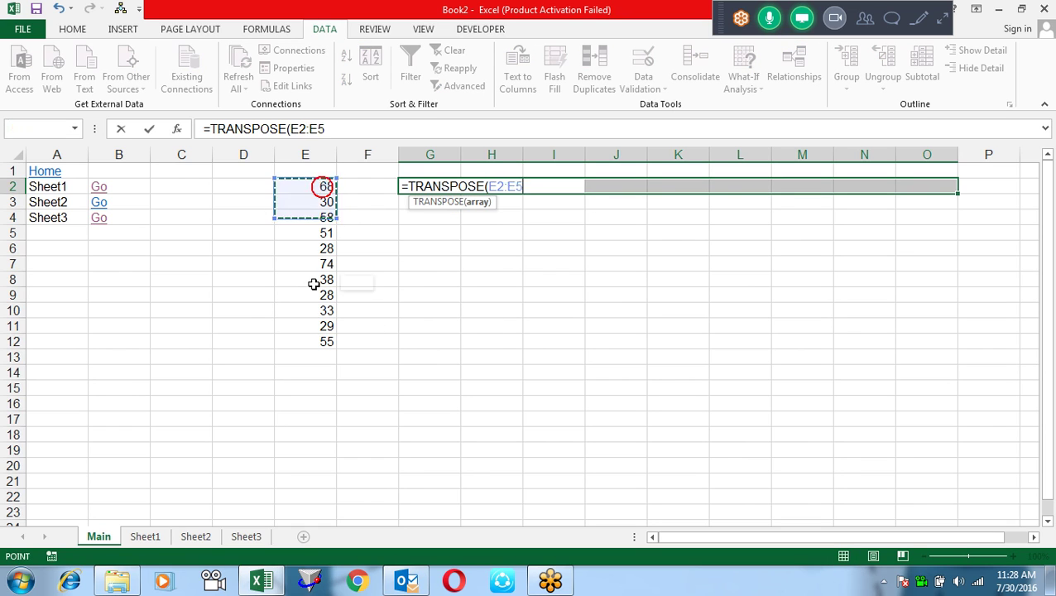
{"action": "type", "text": ")"}
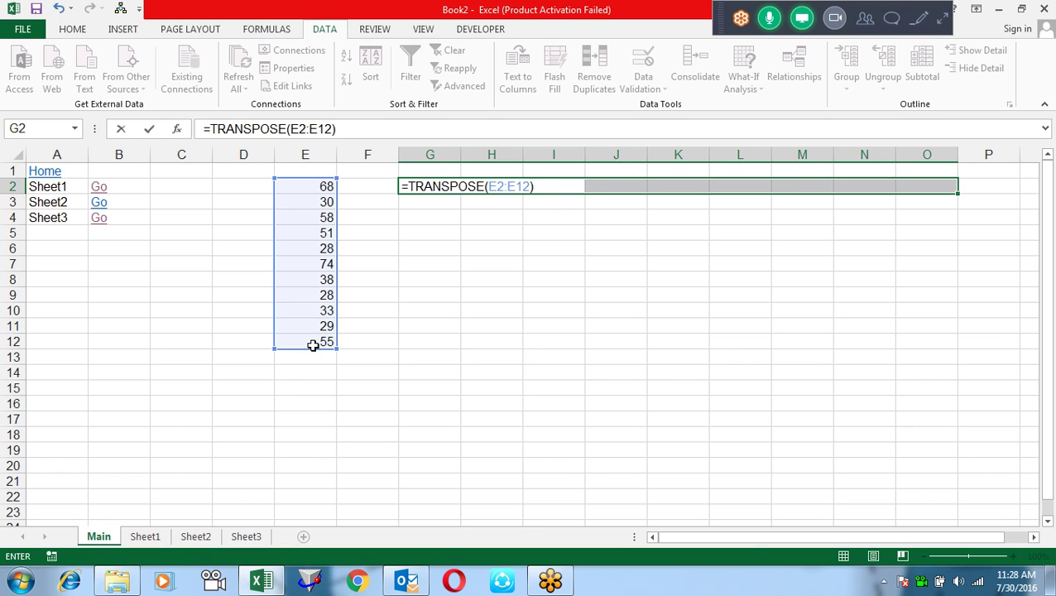
{"action": "key", "text": "ctrl+shift+Return"}
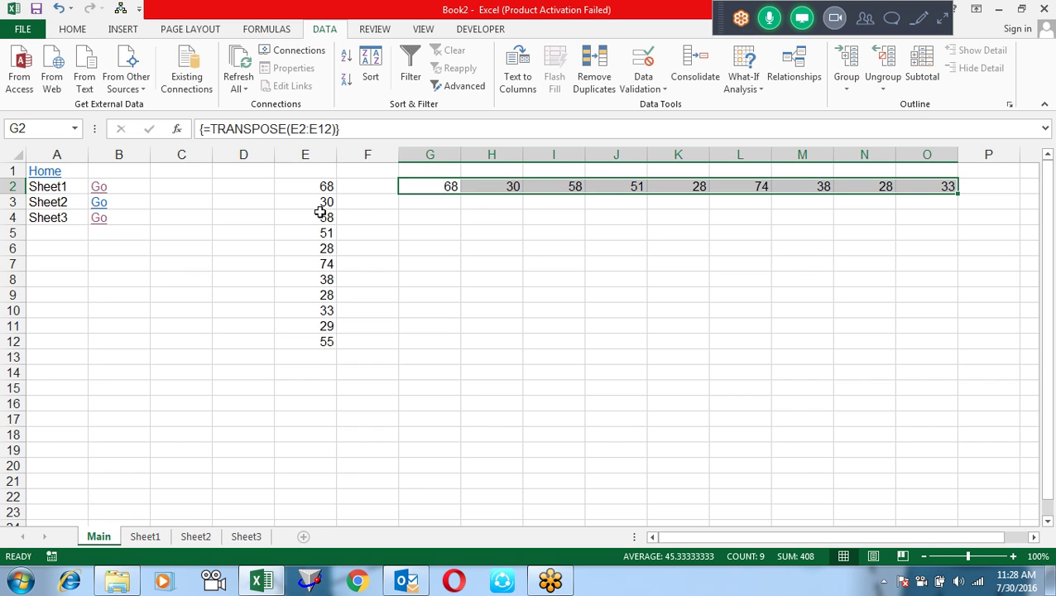
Change E2 to 82, then dismiss the warning when deleting H2 inside the array.
{"action": "left_click", "coordinate": [323, 183]}
{"action": "type", "text": "82"}
{"action": "key", "text": "Return"}
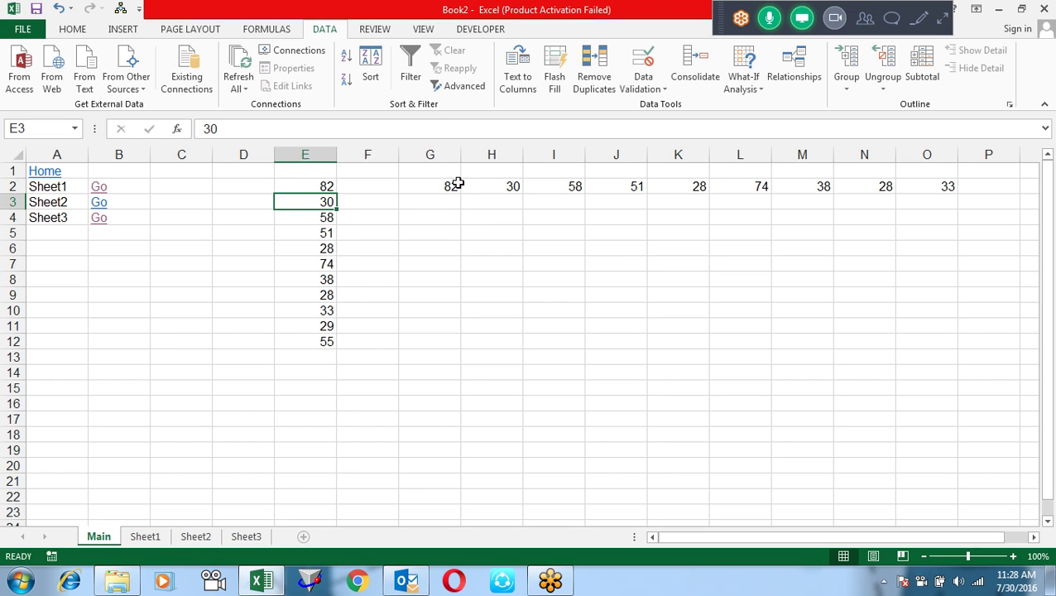
{"action": "left_click", "coordinate": [492, 190]}
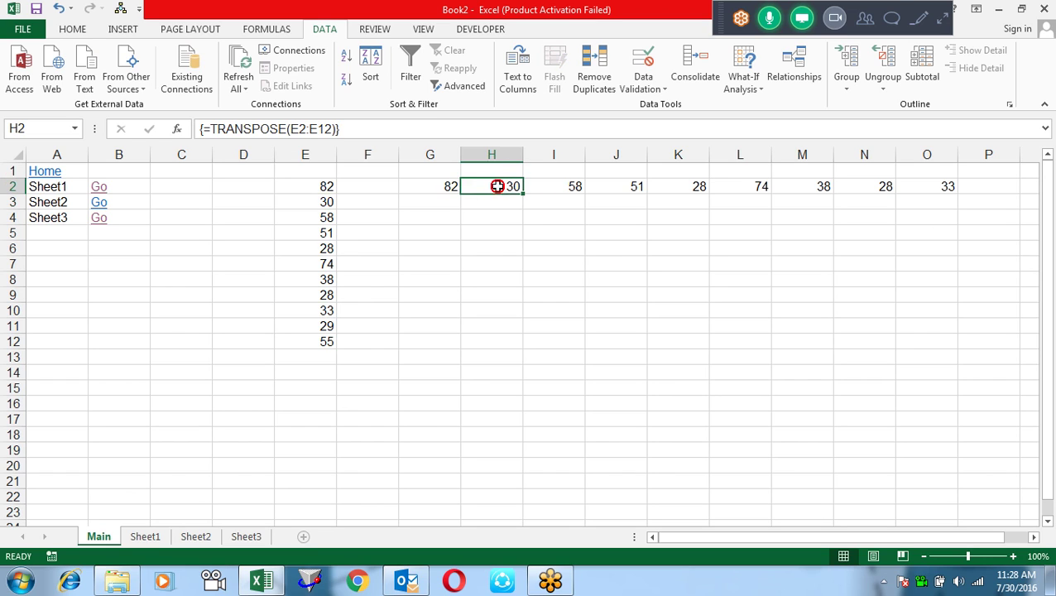
{"action": "key", "text": "Delete"}
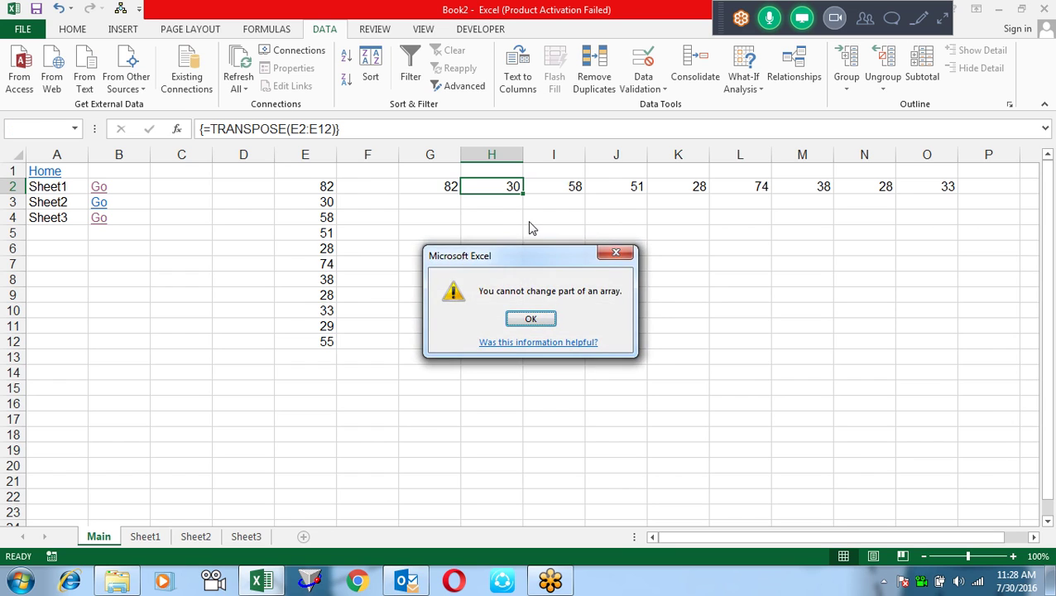
{"action": "key", "text": "Return"}
{"action": "mouse_move", "coordinate": [447, 186]}
{"action": "left_mouse_down"}
{"action": "mouse_move", "coordinate": [824, 177]}
{"action": "mouse_move", "coordinate": [905, 188]}
{"action": "left_mouse_up"}
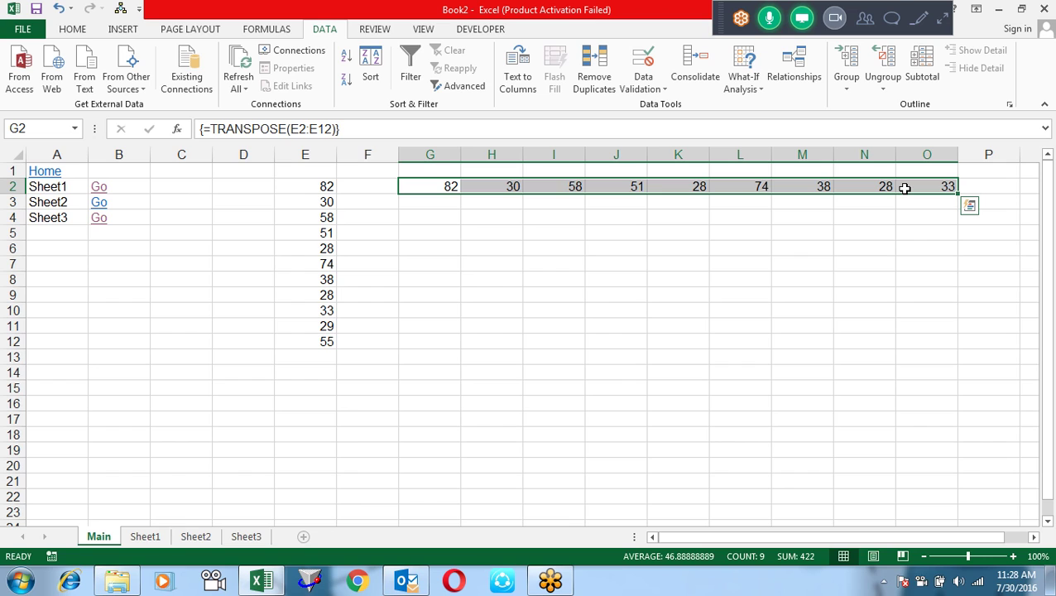
Select G4:G13 as the target range for the column transpose.
{"action": "key", "text": "Down"}
{"action": "key", "text": "Down"}
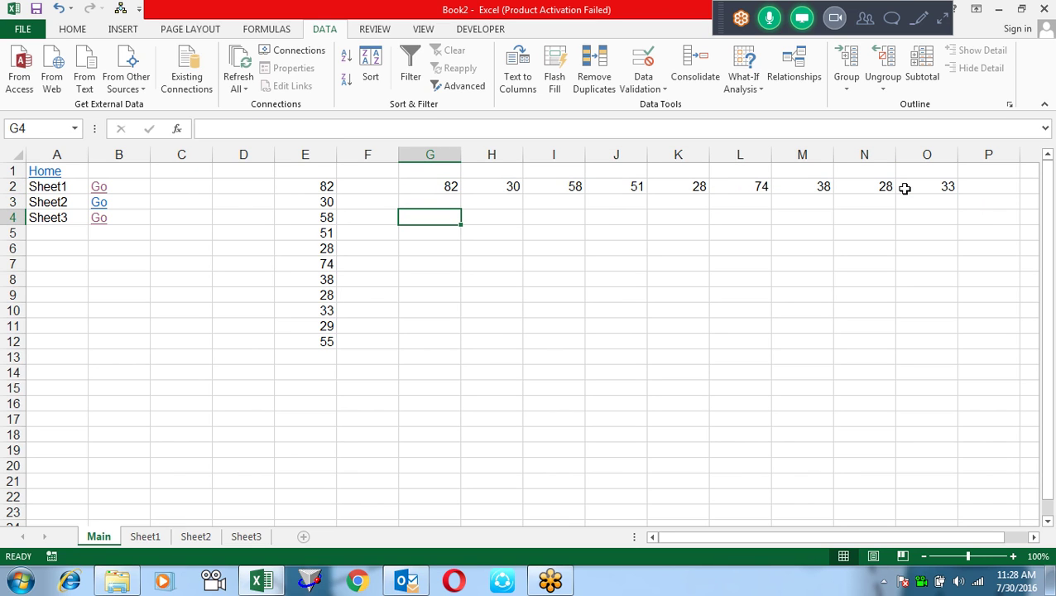
{"action": "type", "text": "=tra"}
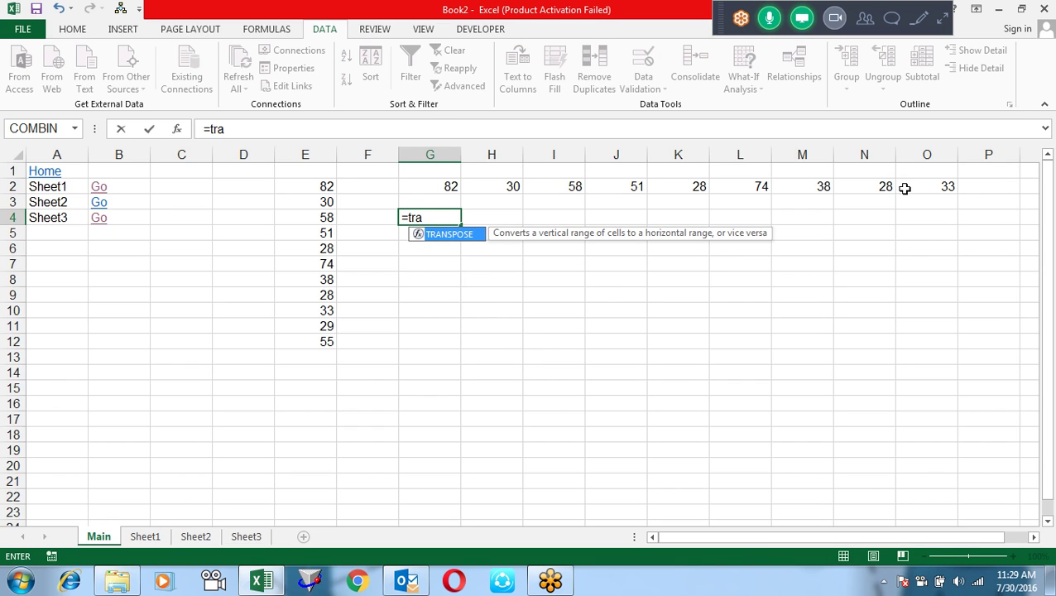
{"action": "key", "text": "Escape"}
{"action": "key", "text": "Escape"}
{"action": "key", "text": "shift+Down"}
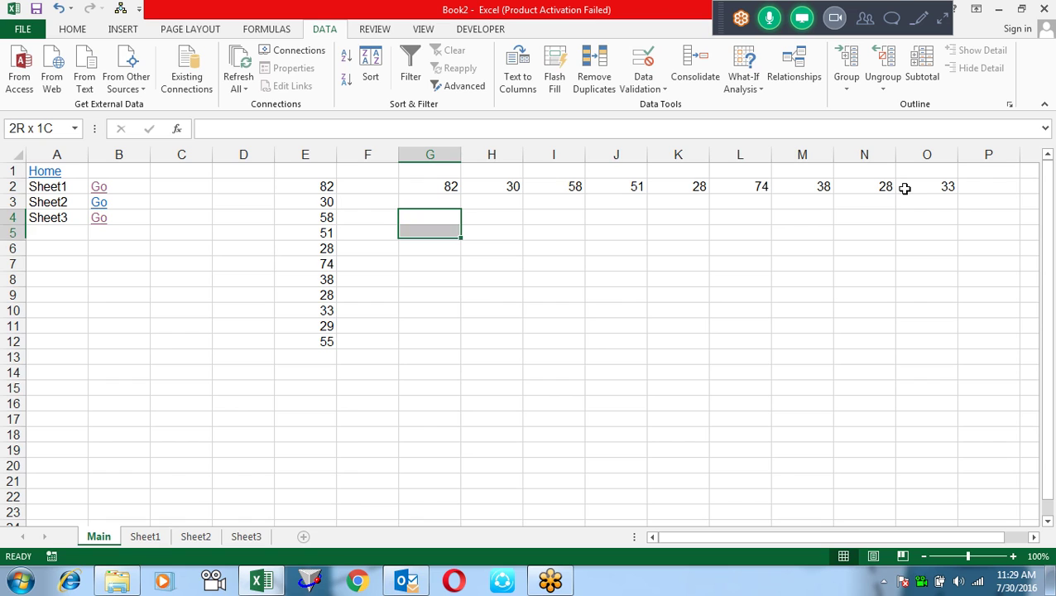
{"action": "key", "text": "shift+Down"}
{"action": "key", "text": "shift+Down"}
{"action": "key", "text": "shift+Down"}
{"action": "key", "text": "shift+Down"}
{"action": "key", "text": "shift+Down"}
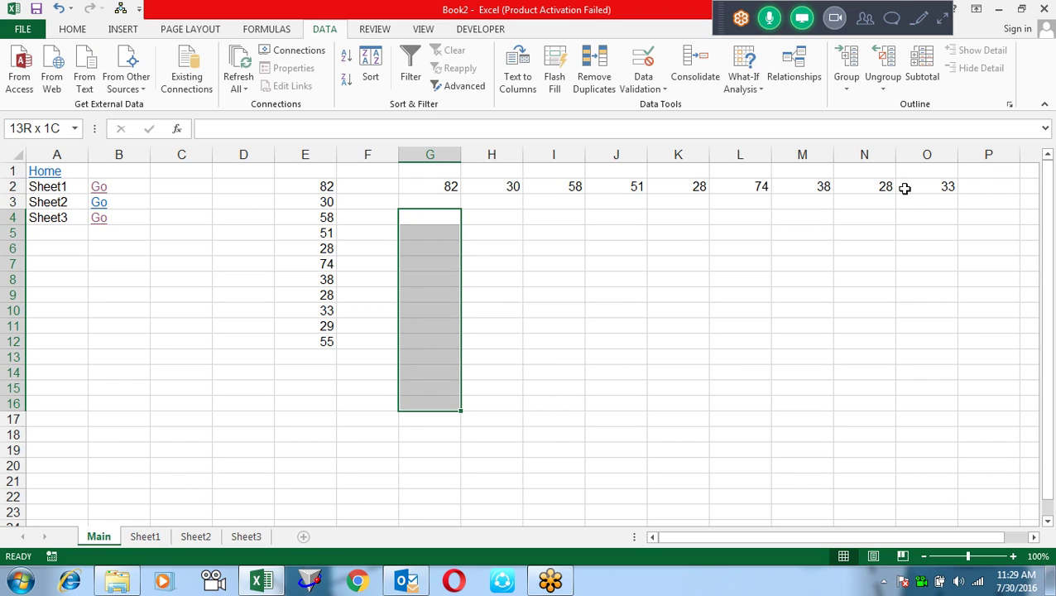
{"action": "key", "text": "shift+Up"}
{"action": "key", "text": "shift+Up"}
{"action": "key", "text": "shift+Up"}
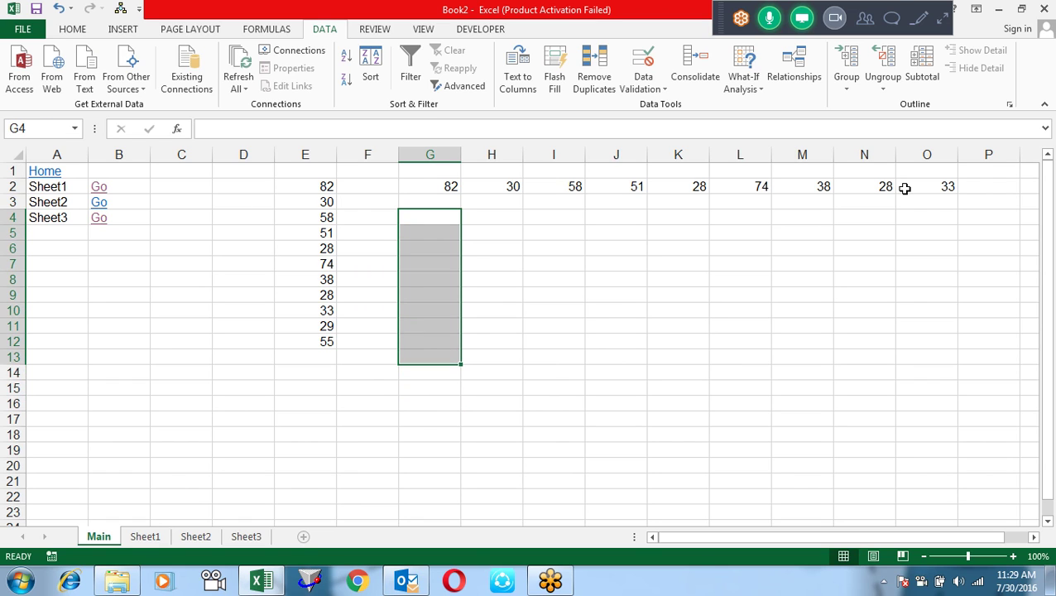
Enter {=TRANSPOSE(G2:O2)} as an array formula in G4:G13.
{"action": "type", "text": "=tr"}
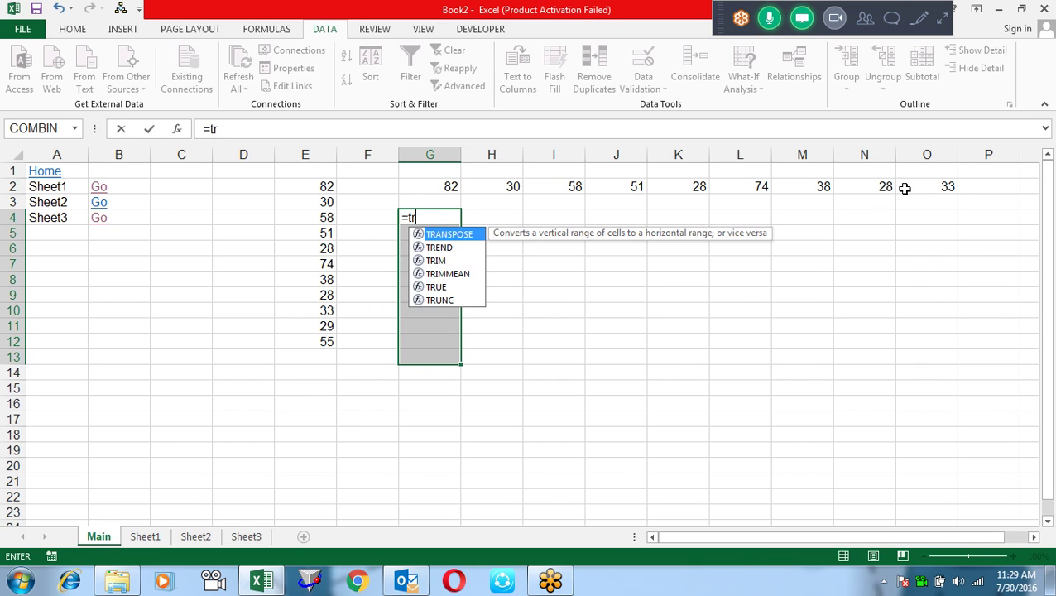
{"action": "key", "text": "Tab"}
{"action": "key", "text": "Up"}
{"action": "key", "text": "Up"}
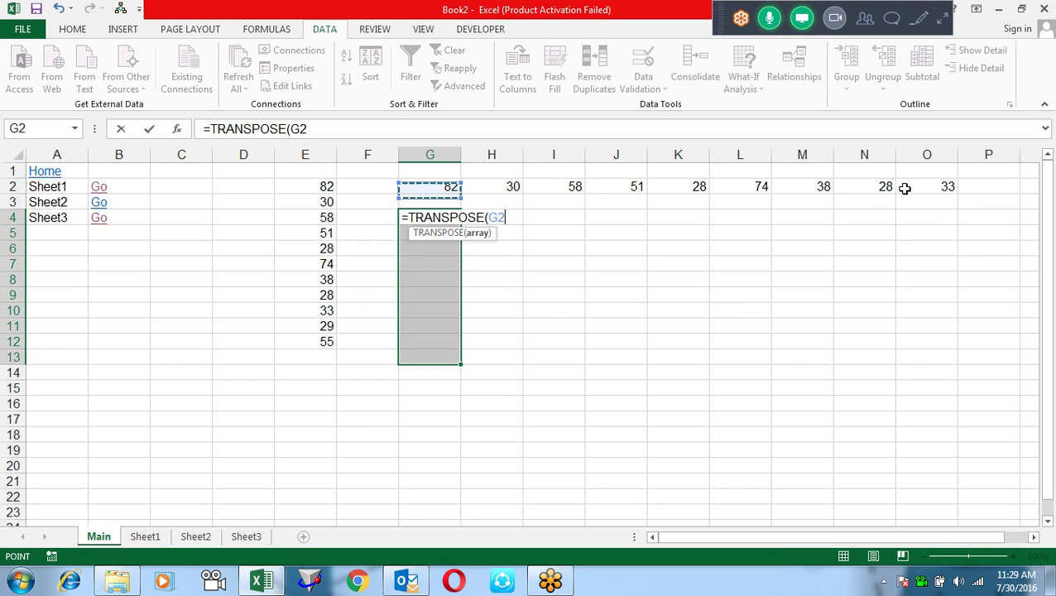
{"action": "key", "text": "ctrl+shift+Right"}
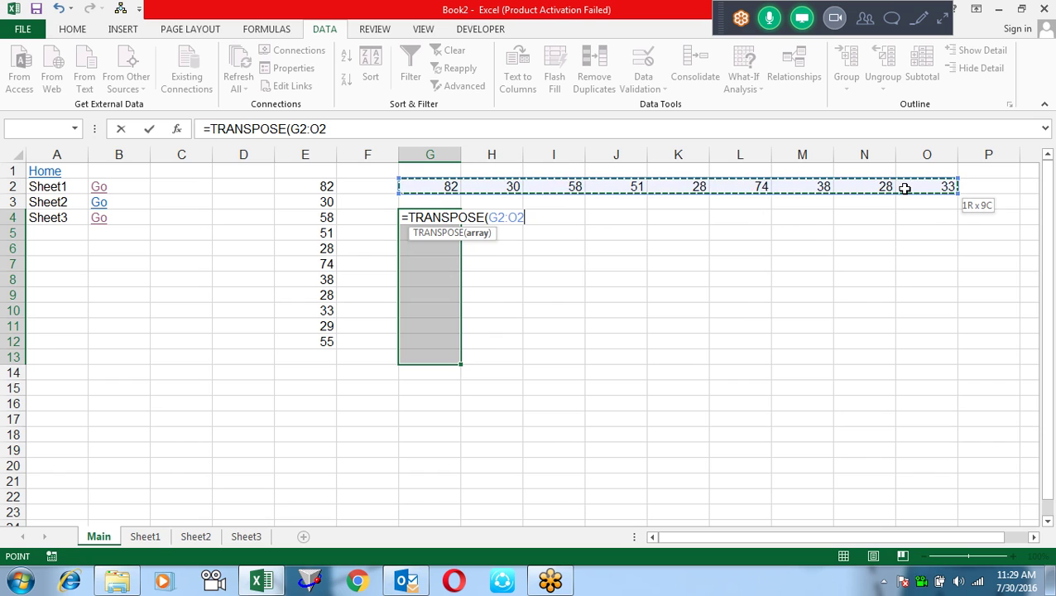
{"action": "type", "text": ")"}
{"action": "key", "text": "ctrl+shift+Return"}
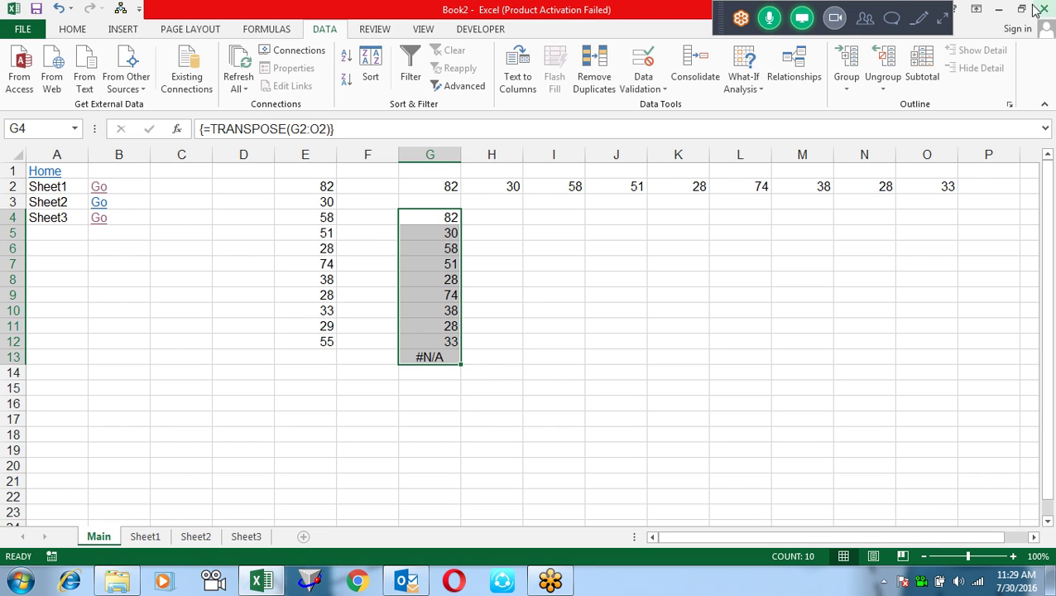
{"action": "left_click", "coordinate": [865, 18]}
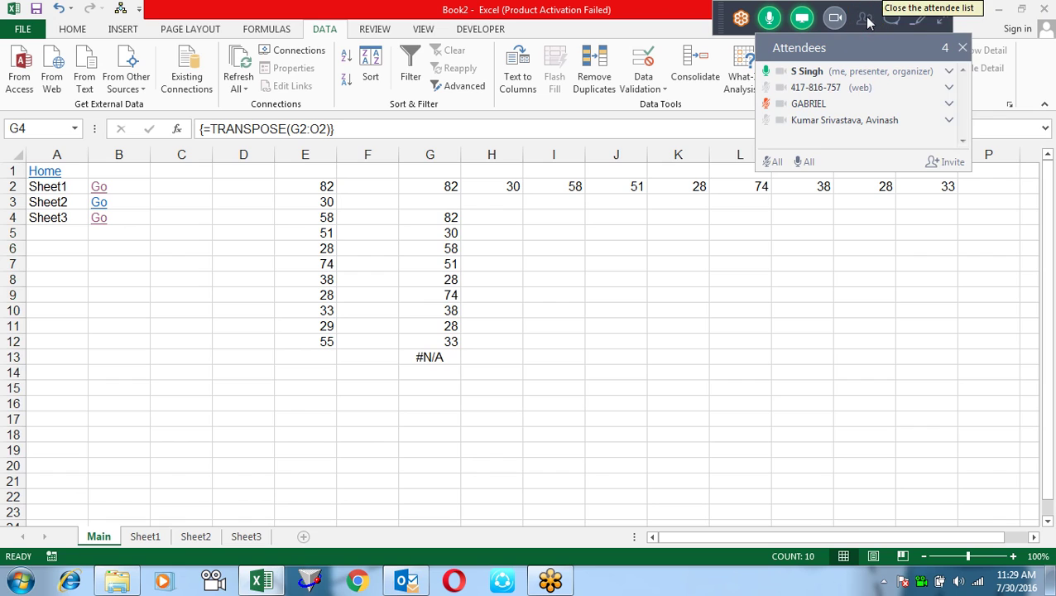